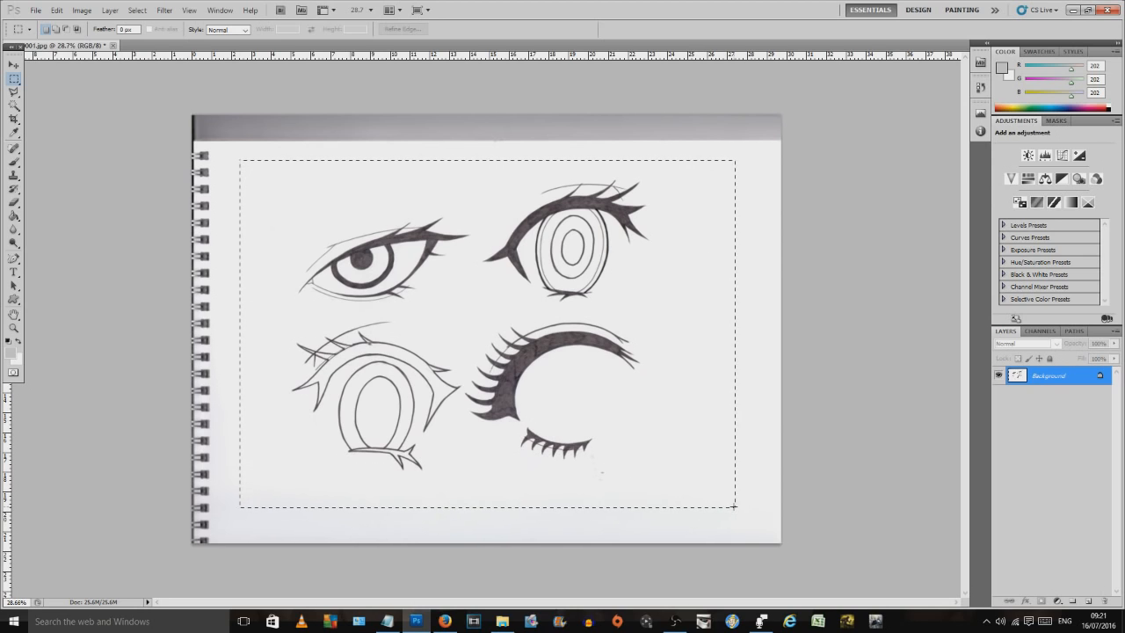
Step: Marquee-select and copy the four eye drawings on the scan, and create a new A4 International Paper document
left_click_drag(732, 504, 239, 159)
left_click(36, 9)
key("Escape")
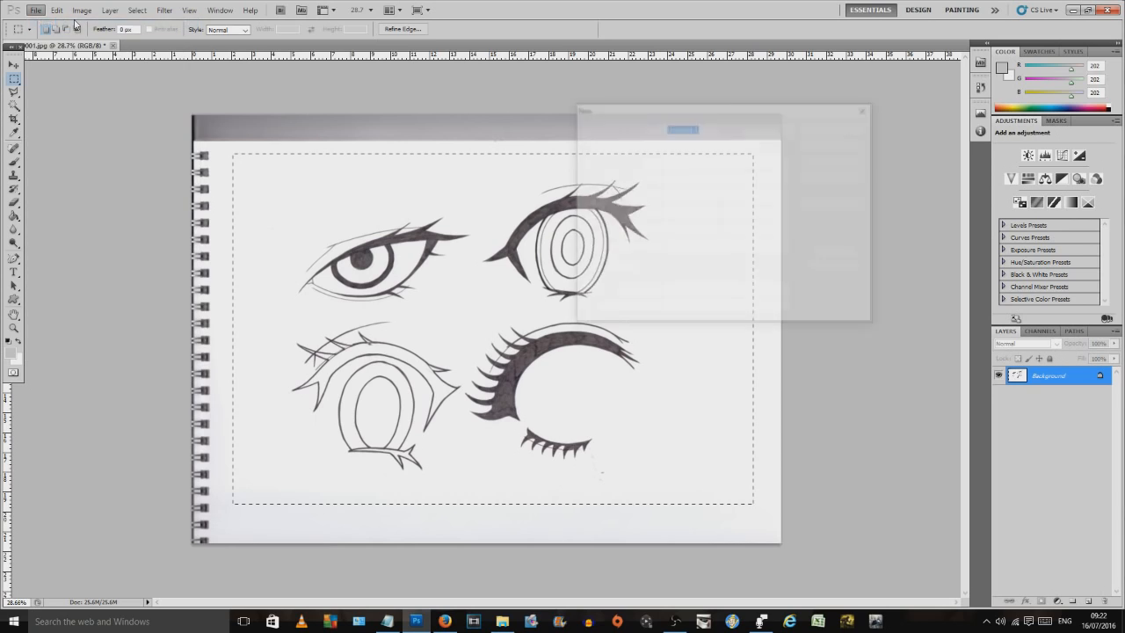
left_click(751, 144)
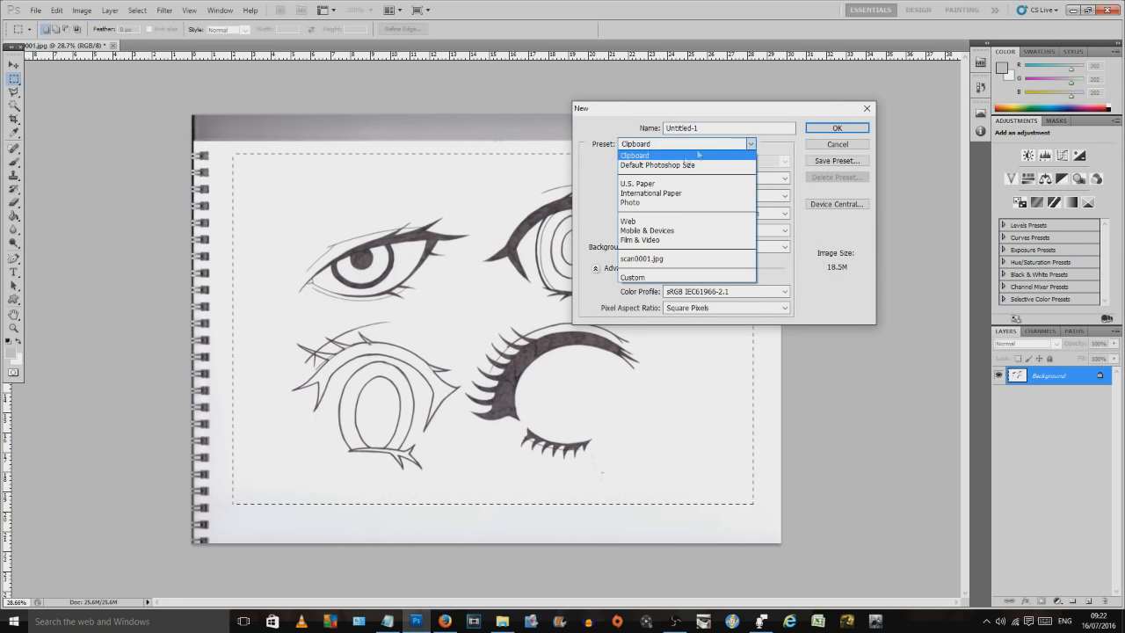
left_click(703, 193)
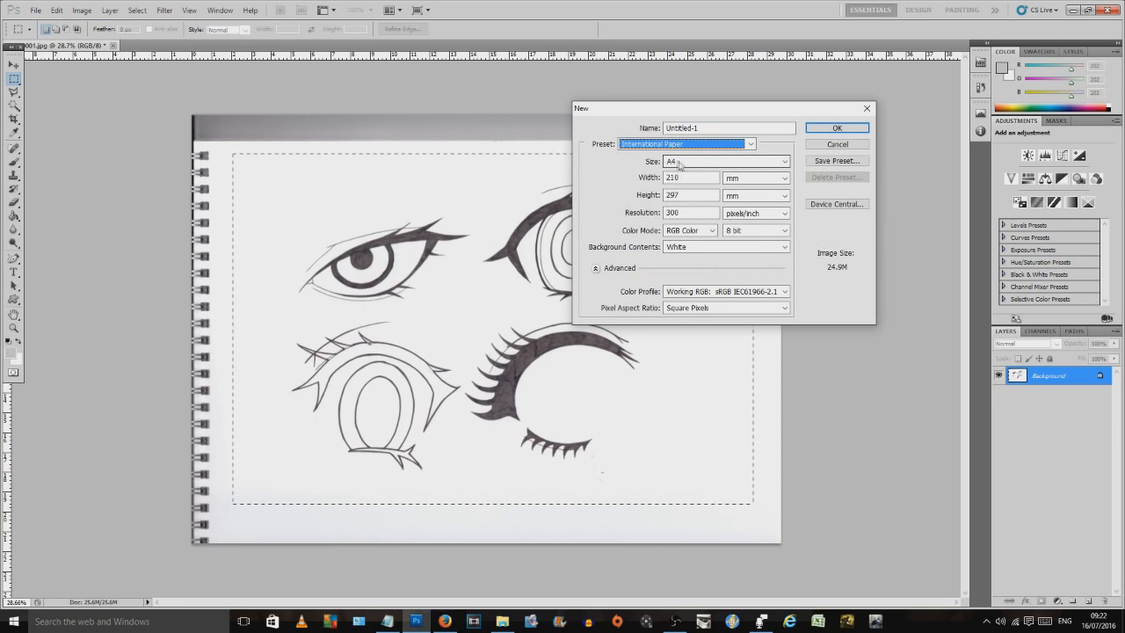
left_click(830, 129)
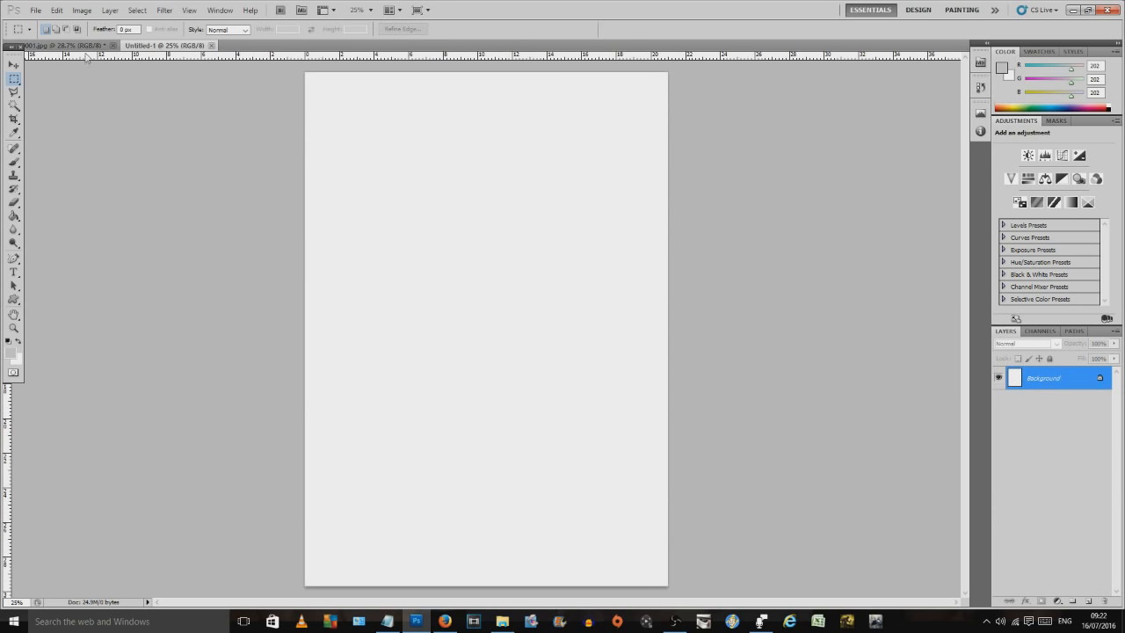
Step: Rotate the blank A4 canvas 90° to landscape and paste the copied eye drawings onto it
left_click(82, 10)
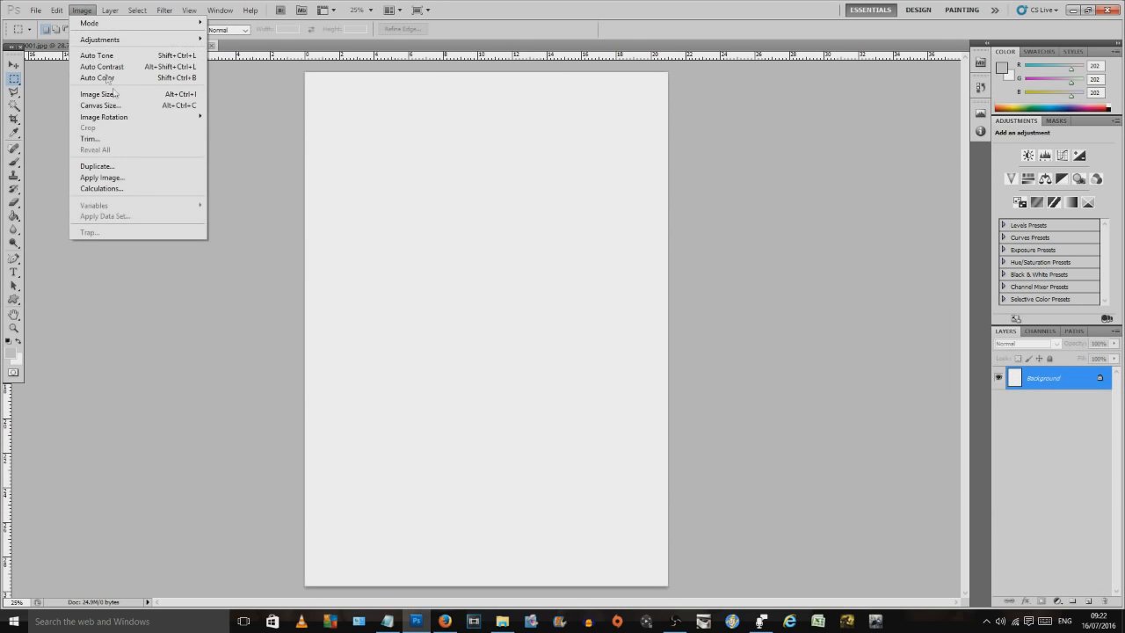
mouse_move(123, 121)
left_click(232, 128)
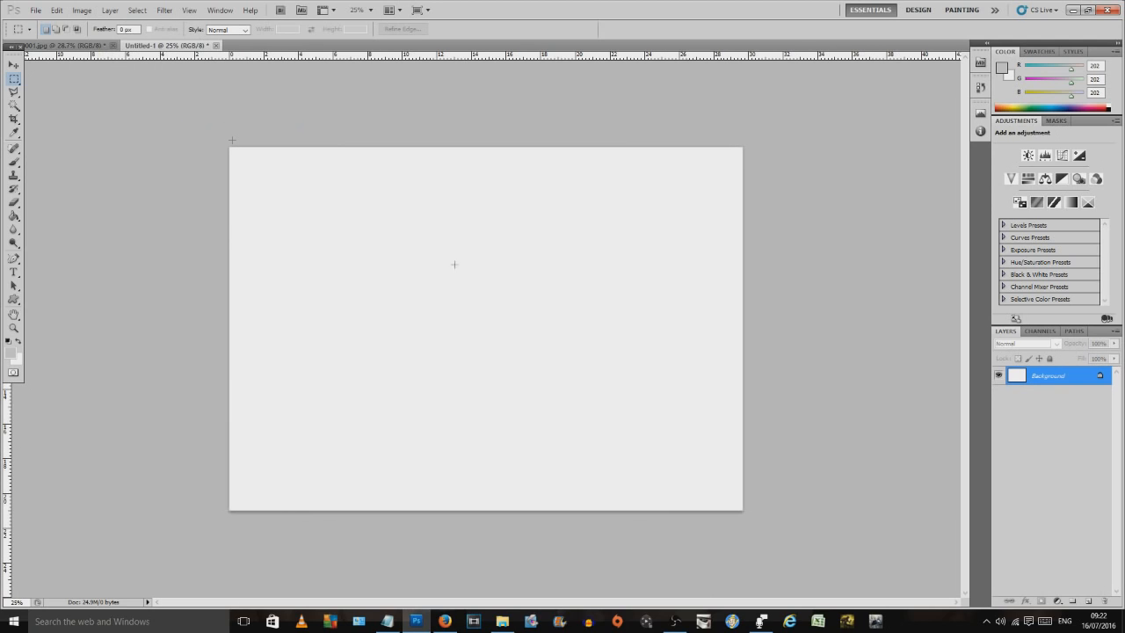
scroll(490, 266, "up", 1)
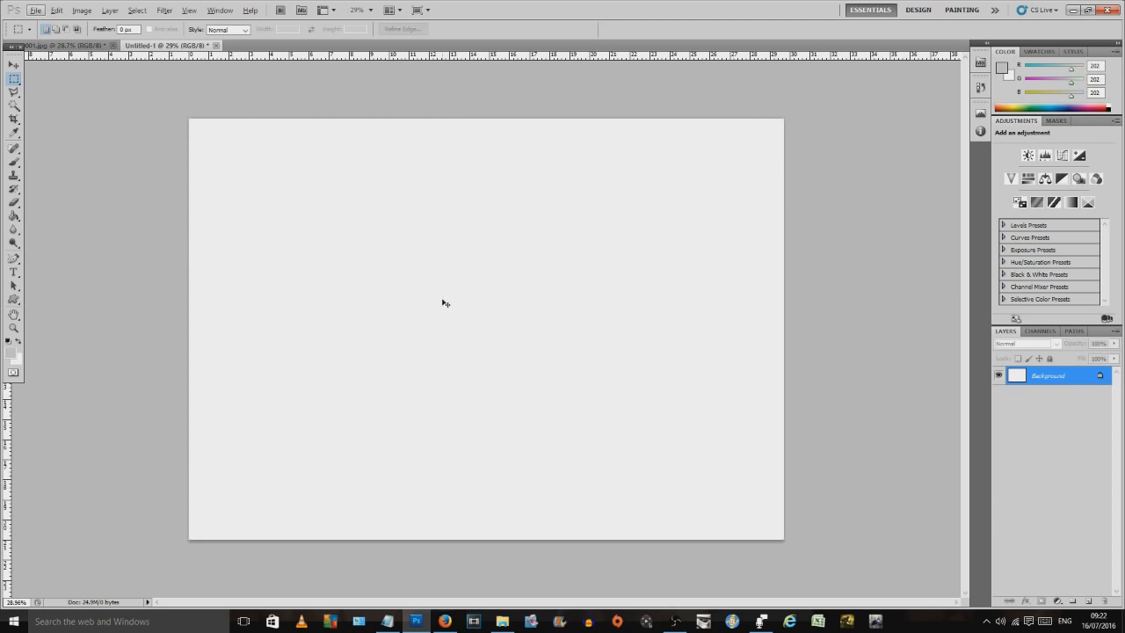
key("ctrl+v")
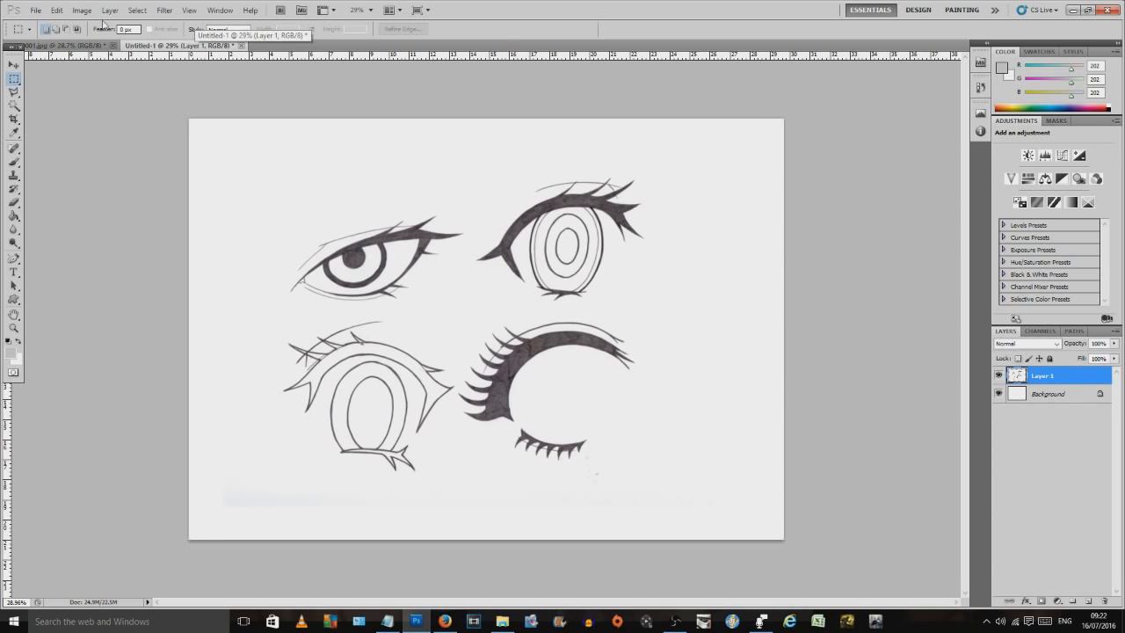
Step: Scale the pasted eye drawings proportionally to about 122% and position them to cover the landscape page
left_click(56, 10)
mouse_move(173, 243)
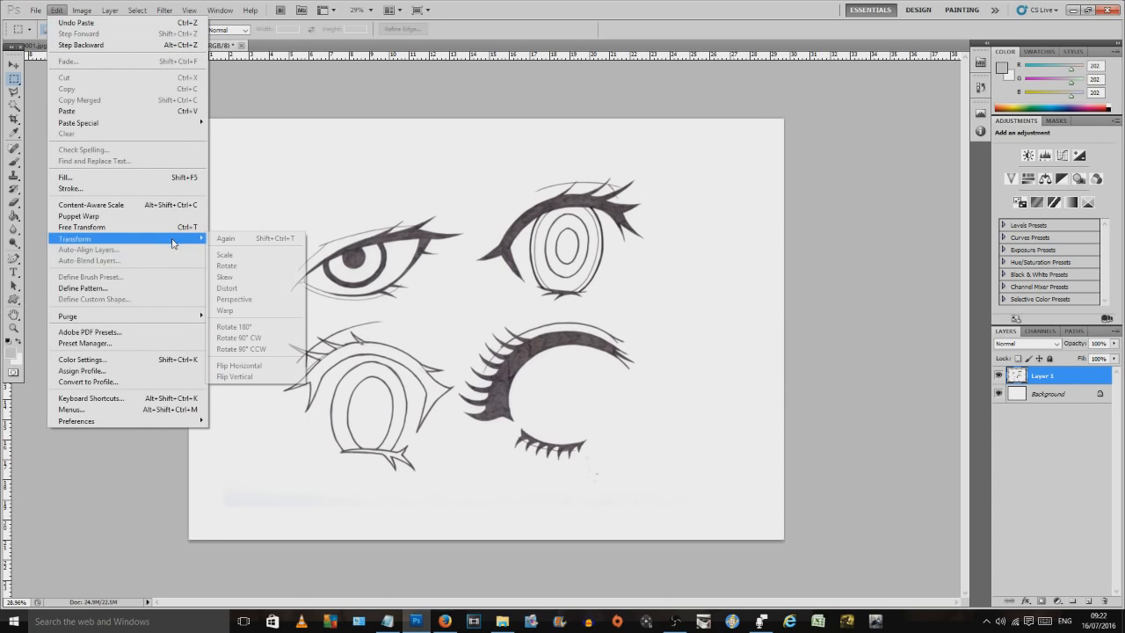
left_click(262, 255)
left_click_drag(411, 309, 359, 351)
left_click_drag(687, 193, 760, 147)
left_click(217, 29)
mouse_move(452, 268)
left_mouse_down()
mouse_move(463, 268)
mouse_move(453, 275)
left_mouse_up()
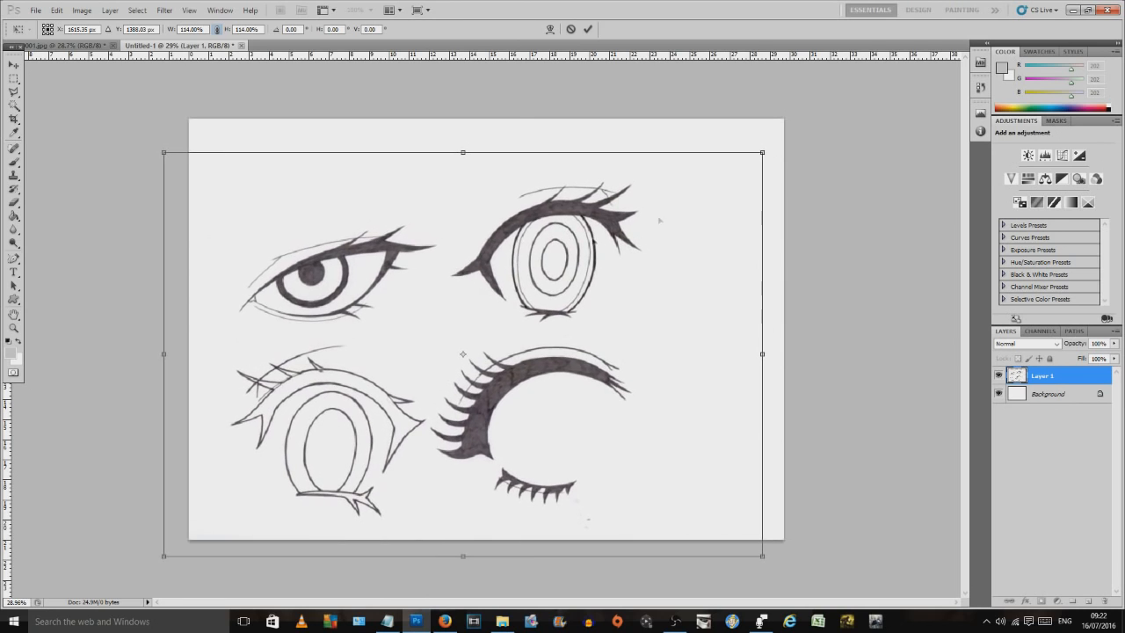
left_click_drag(767, 151, 808, 122)
left_click_drag(549, 262, 566, 253)
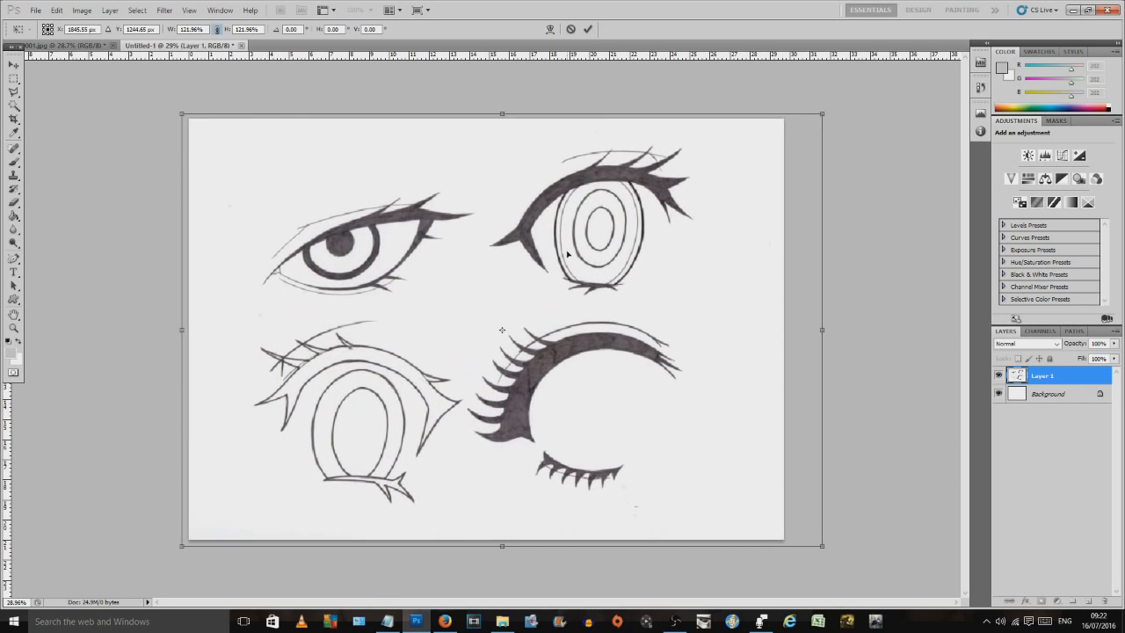
key("Return")
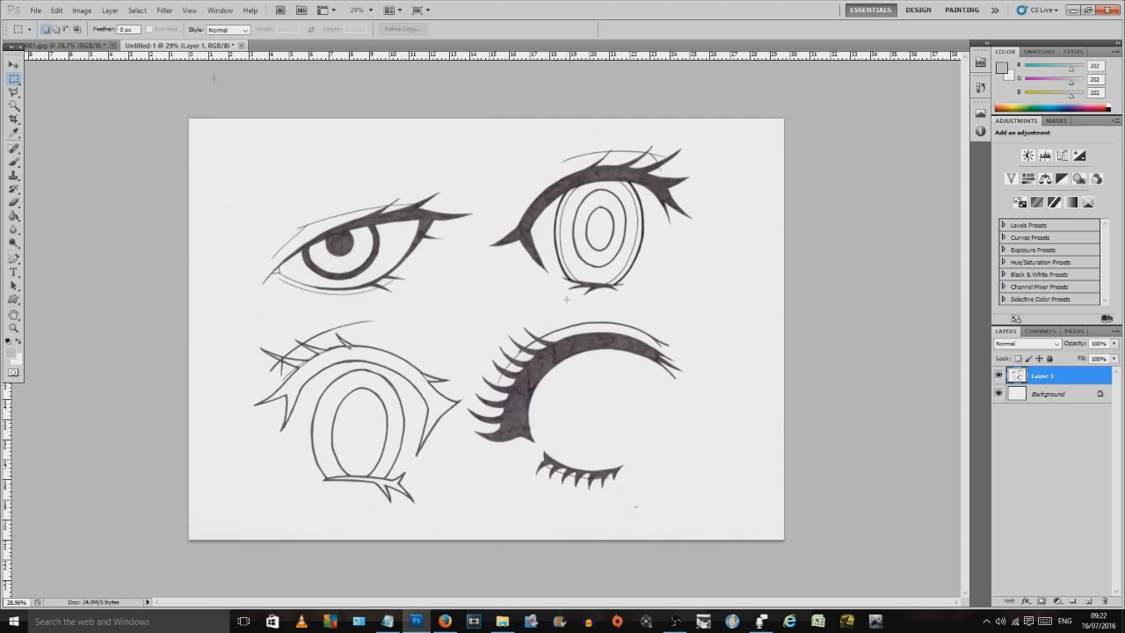
Step: Select the closed eye at the page's lower right, move it slightly right and down, and deselect it
left_click_drag(477, 309, 477, 367)
left_click_drag(469, 304, 706, 505)
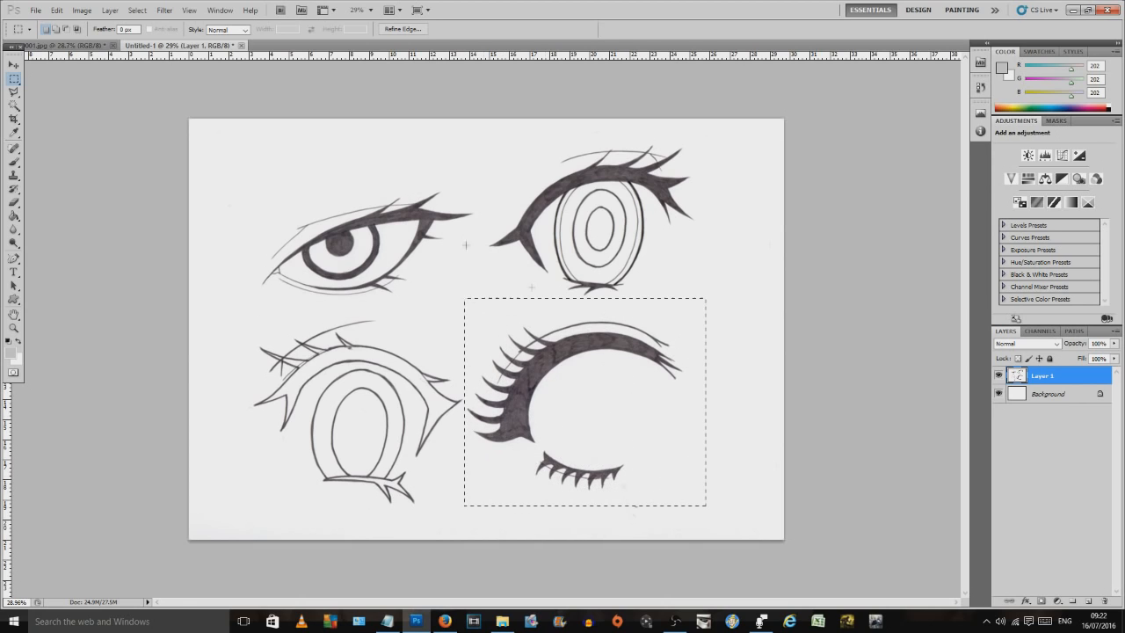
left_click(13, 65)
left_click_drag(551, 370, 565, 379)
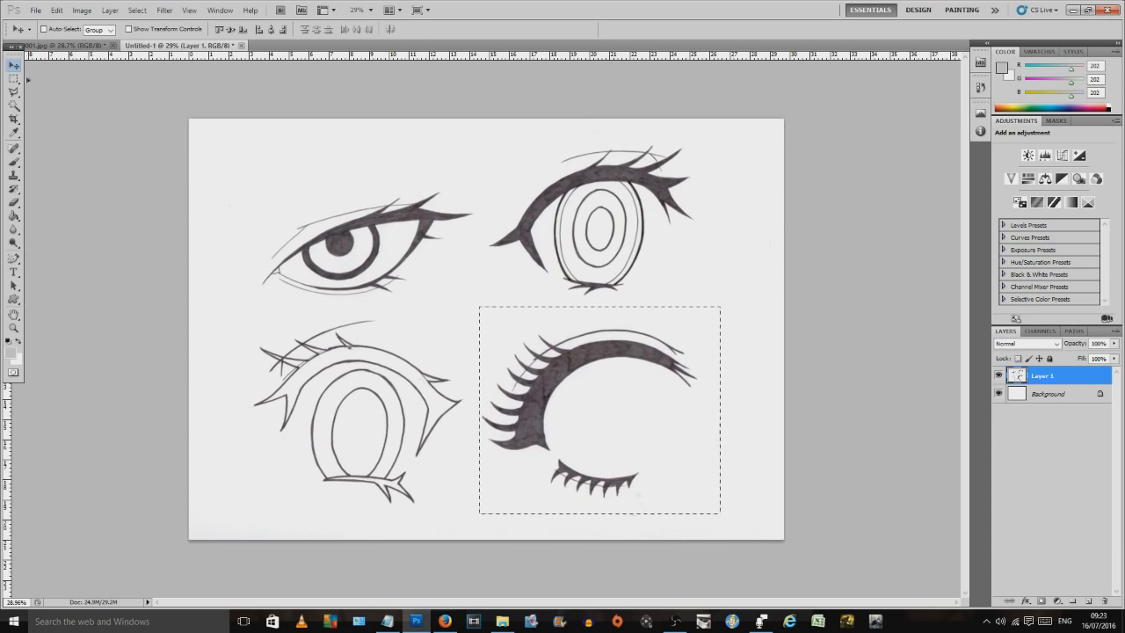
left_click(14, 79)
left_click(199, 346)
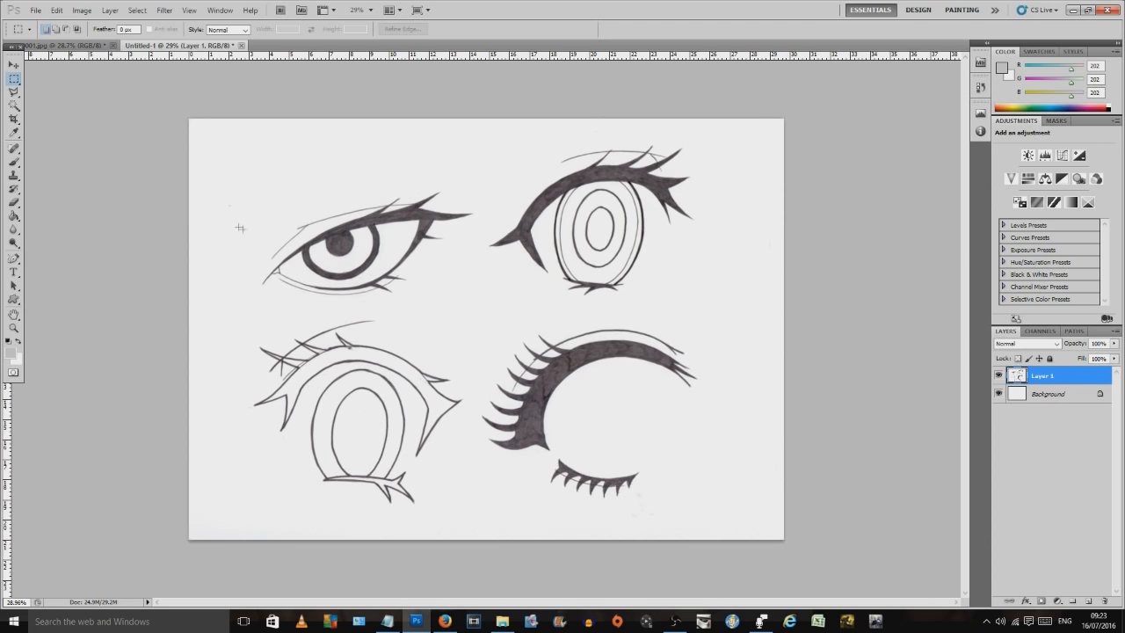
Step: Apply Levels to the drawing layer with white input 246 and a raised black input to make the ink solid black
left_click(81, 10)
mouse_move(131, 39)
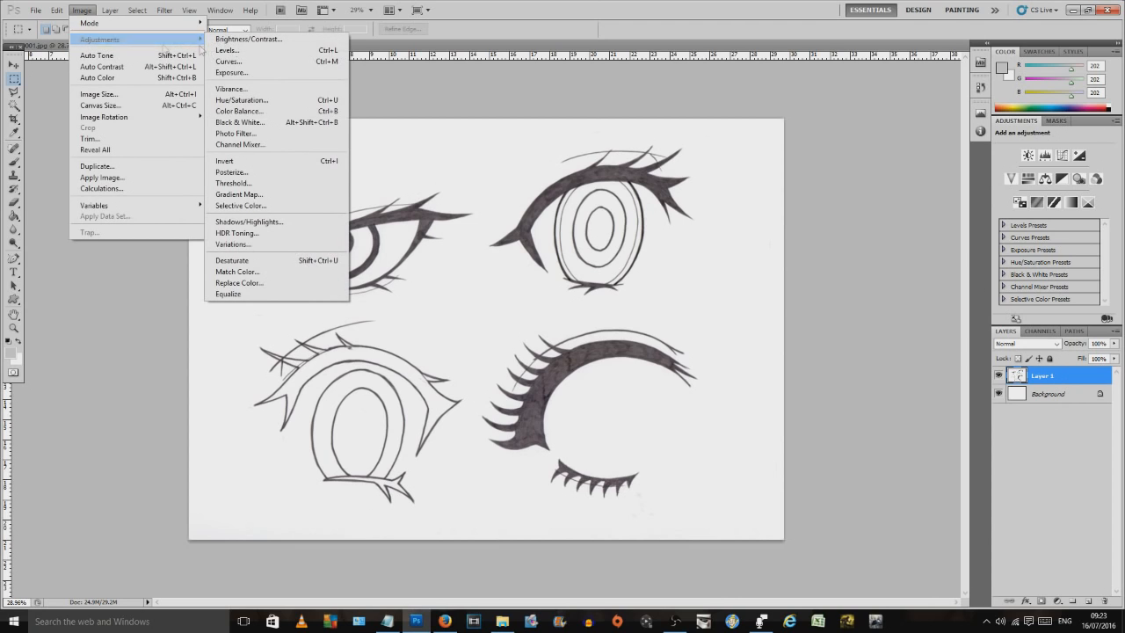
left_click(263, 51)
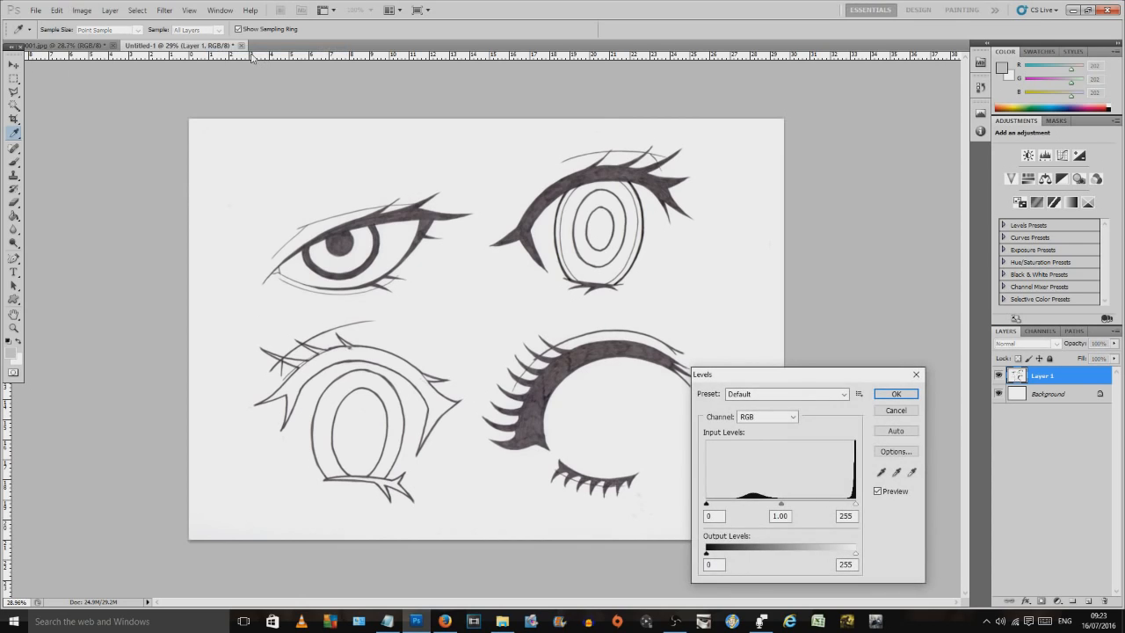
left_click_drag(857, 508, 851, 508)
left_click_drag(707, 508, 754, 507)
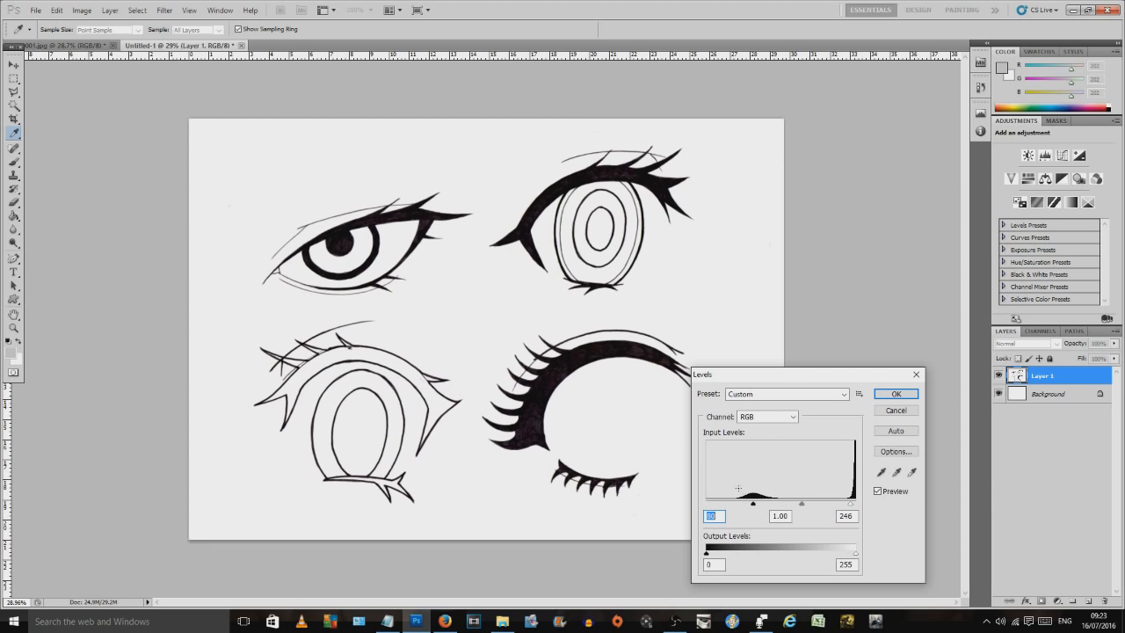
mouse_move(753, 508)
left_mouse_down()
mouse_move(713, 510)
mouse_move(761, 506)
left_mouse_up()
left_click(895, 397)
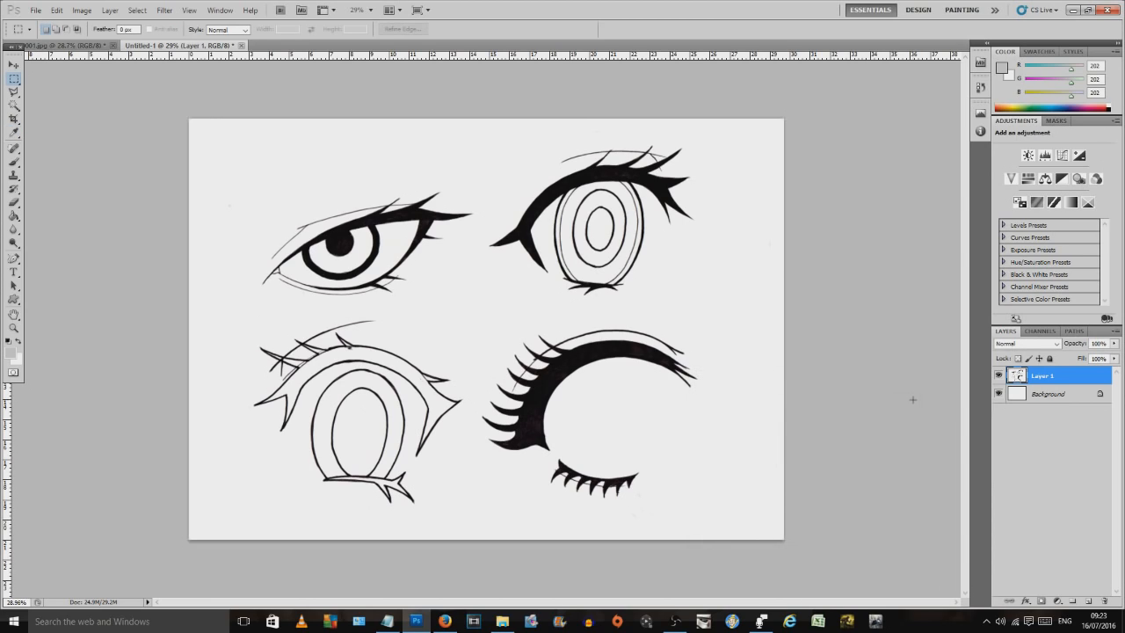
Step: Load the RGB channel as a selection and invert it so only the dark line art is selected
left_click(1040, 331)
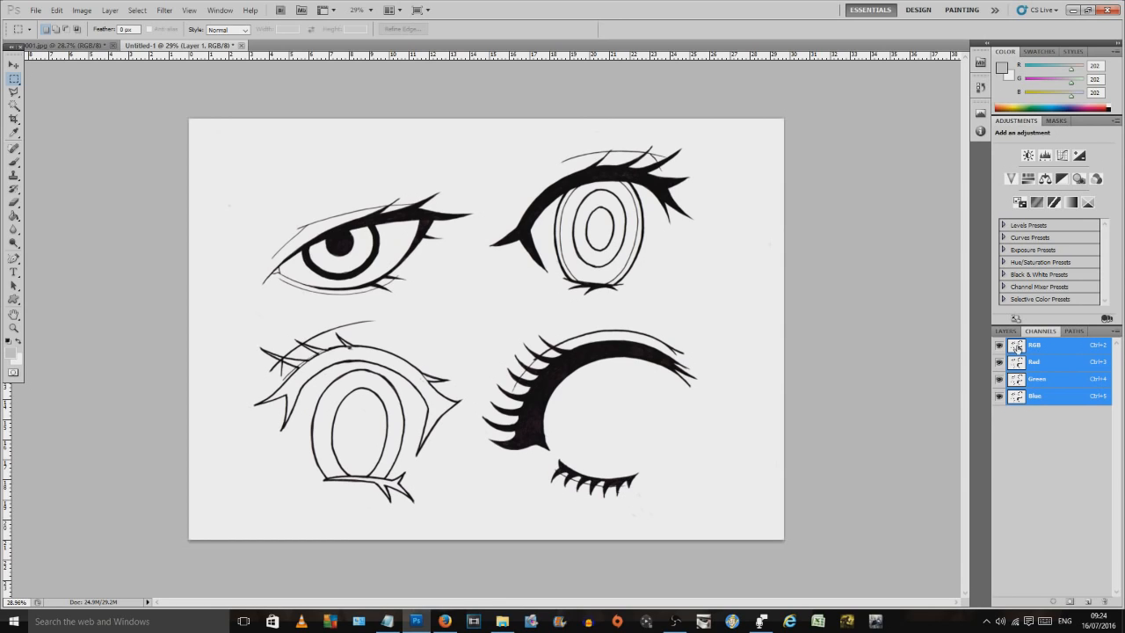
left_click(1017, 347, "ctrl")
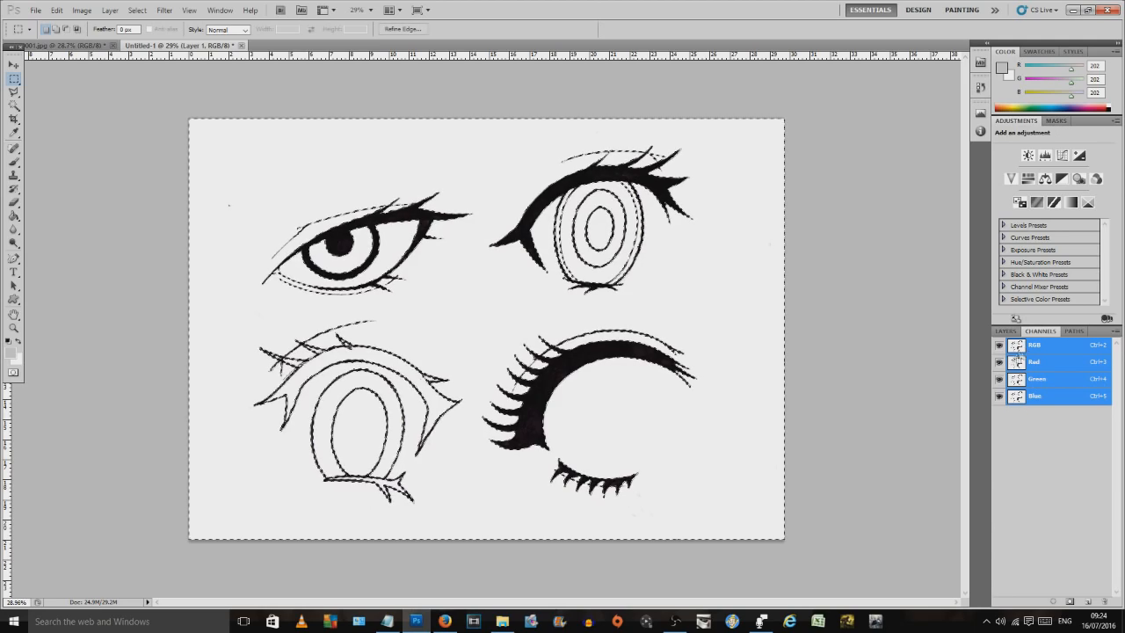
left_click(137, 10)
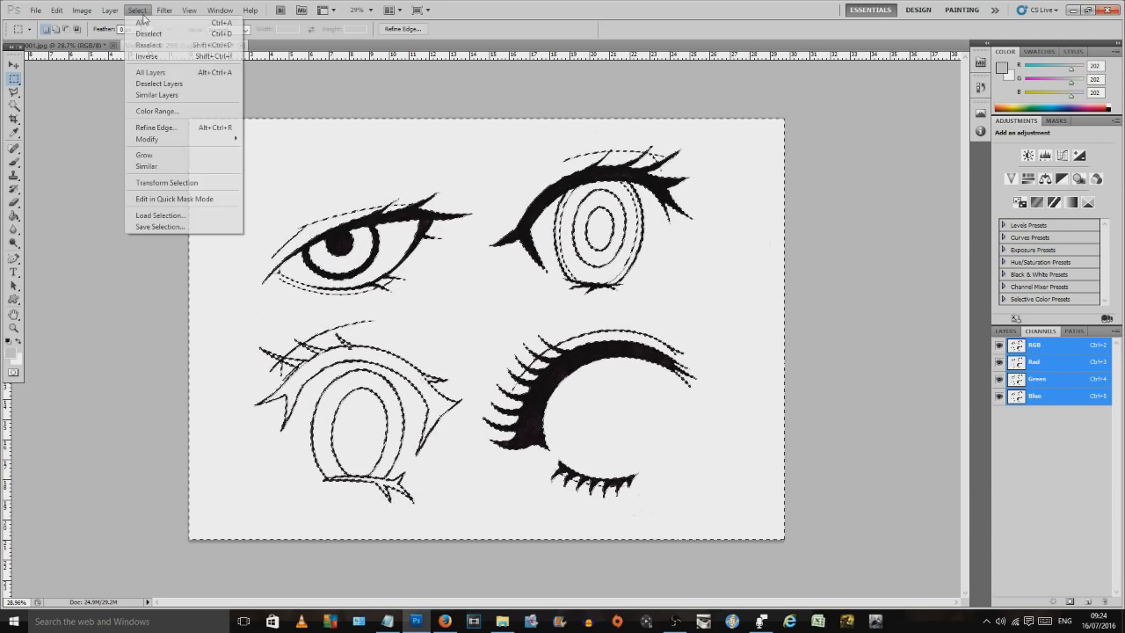
left_click(158, 60)
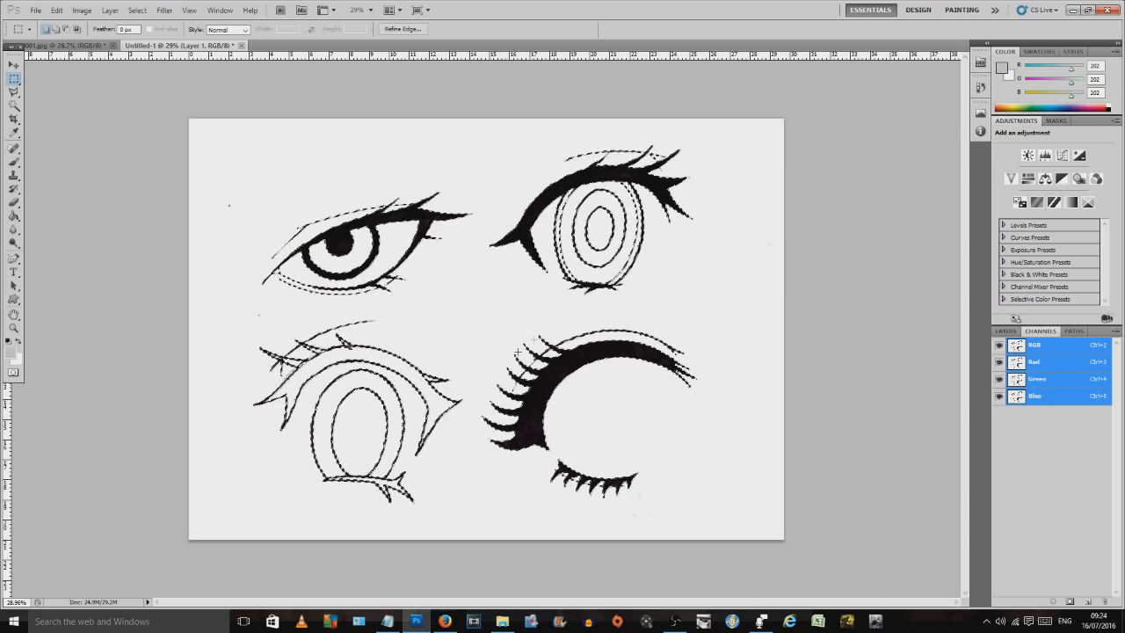
Step: Create a new layer with default settings above the drawing while keeping the line art selected
left_click(109, 9)
mouse_move(127, 22)
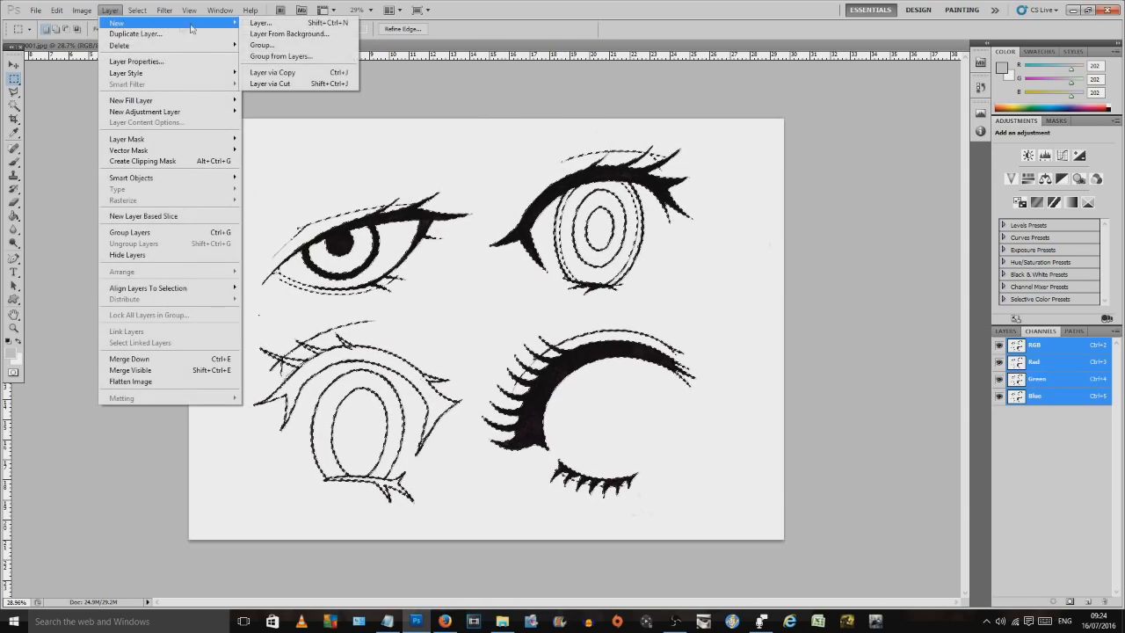
left_click(260, 23)
key("Return")
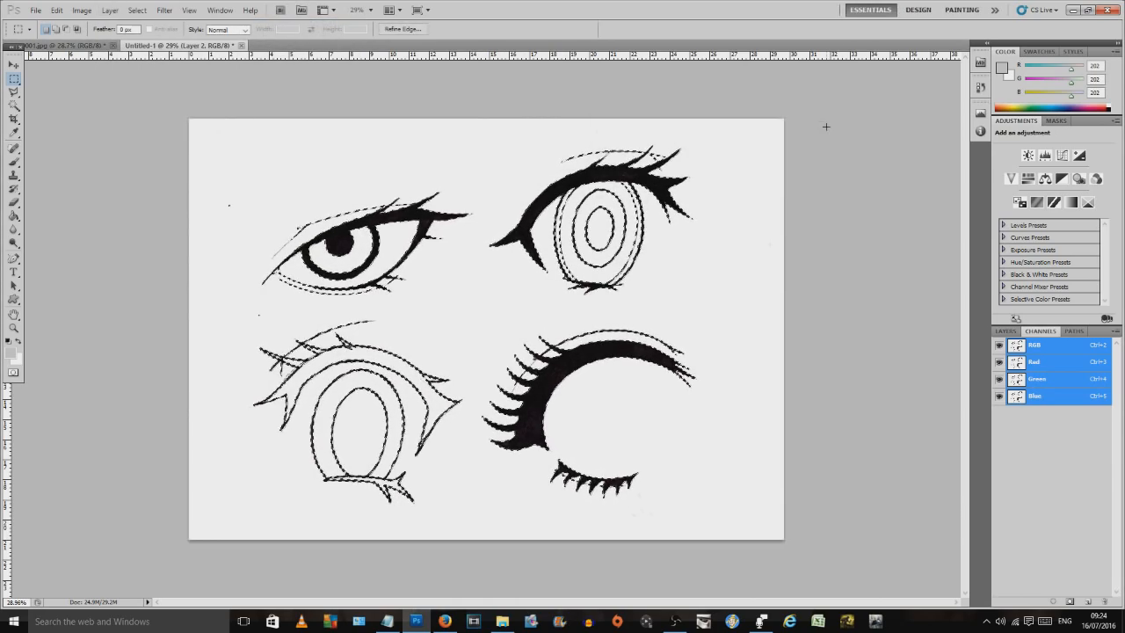
Step: Set the foreground colour to black, fill the selected line art on the new layer, and deselect it
left_click(10, 352)
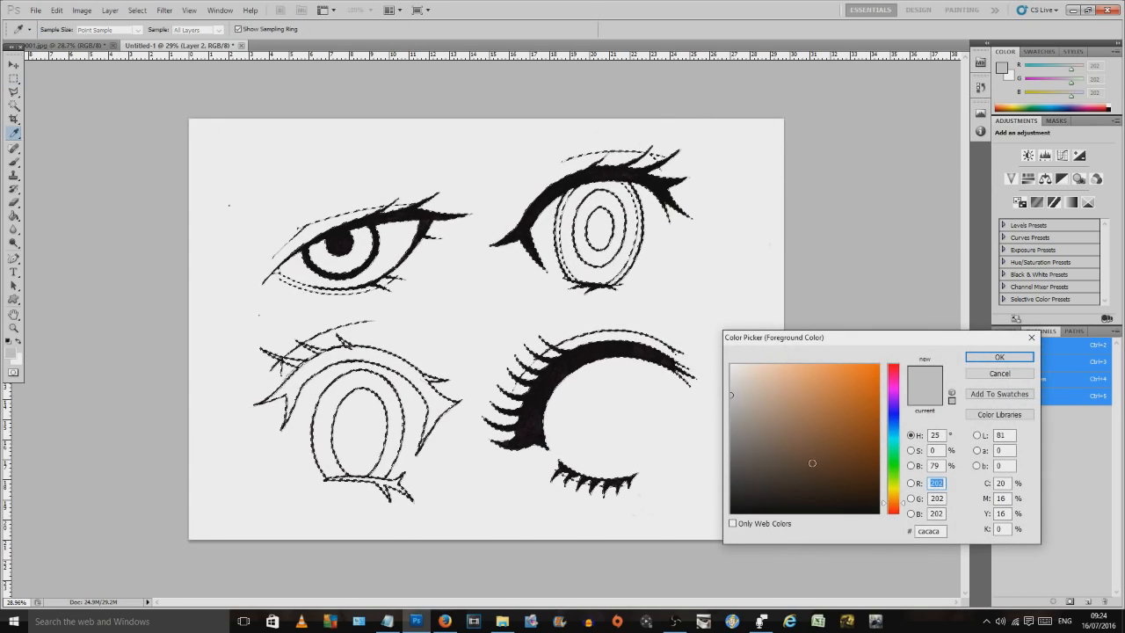
left_click_drag(800, 464, 667, 548)
left_click(999, 357)
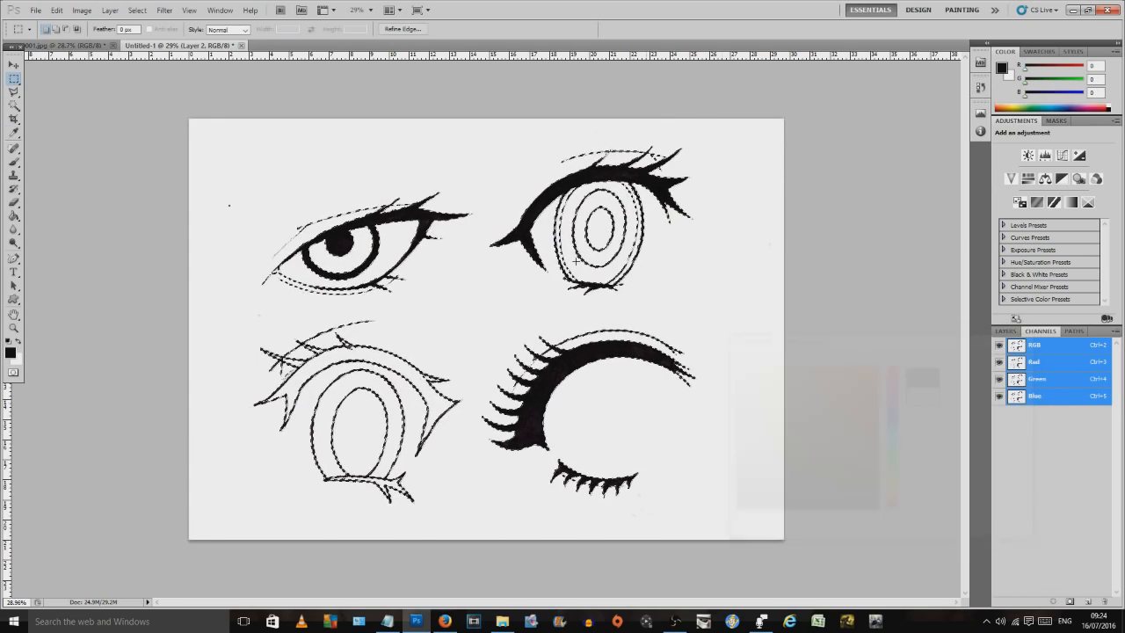
left_click(14, 215)
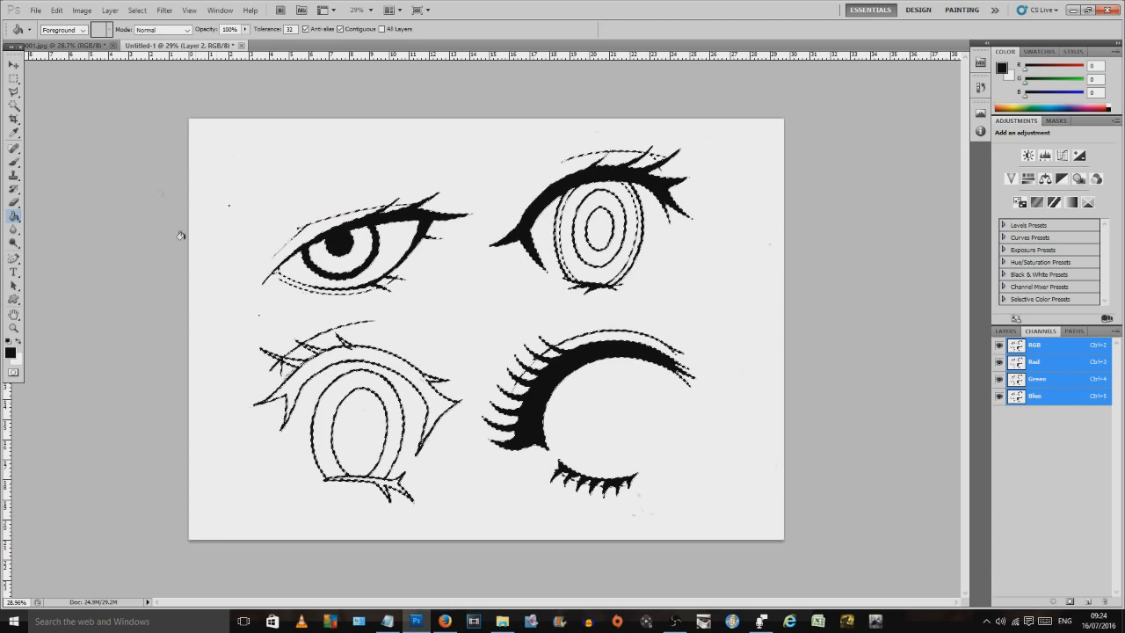
left_click(14, 80)
left_click(81, 259)
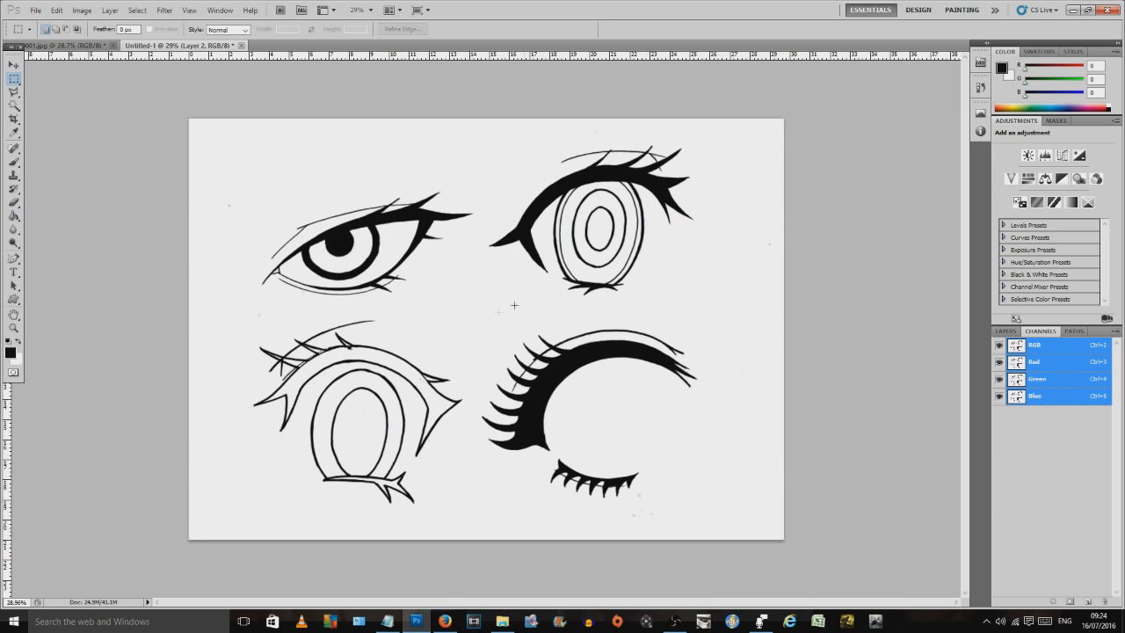
Step: Hide Layer 1, and switch the Background off and on again to check the transparent line art
left_click(1005, 331)
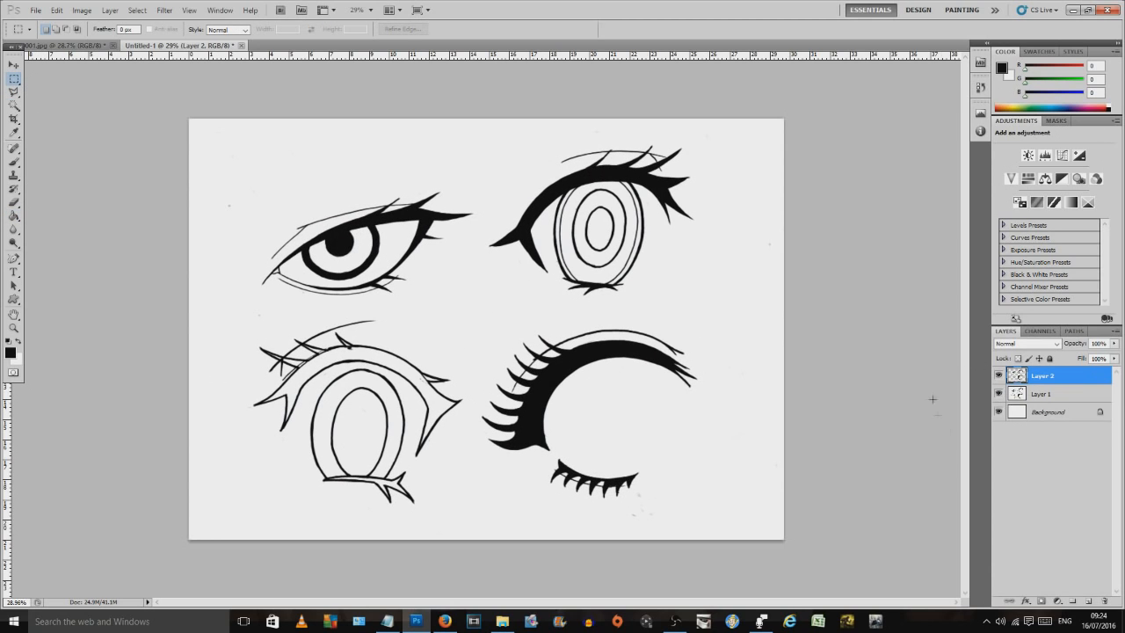
left_click(998, 394)
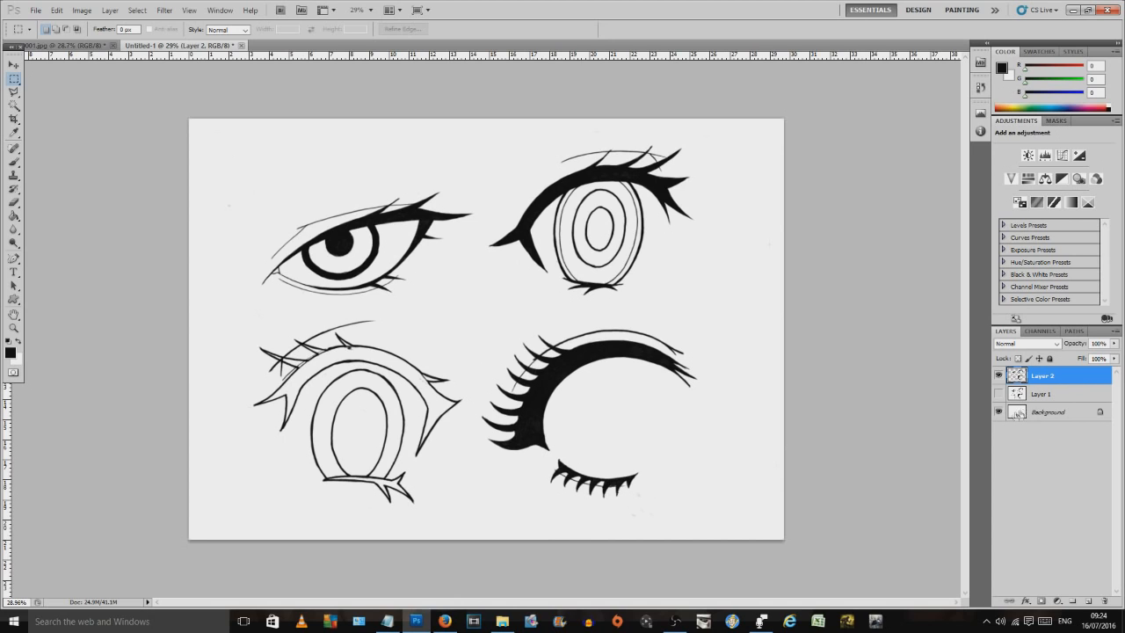
left_click(999, 412)
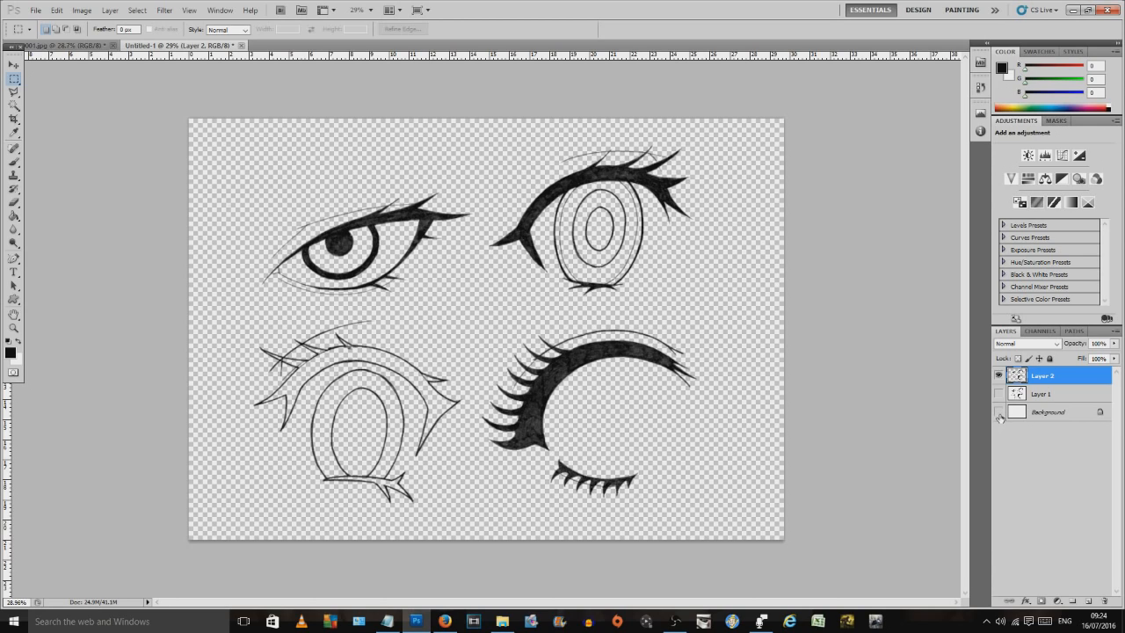
left_click(999, 413)
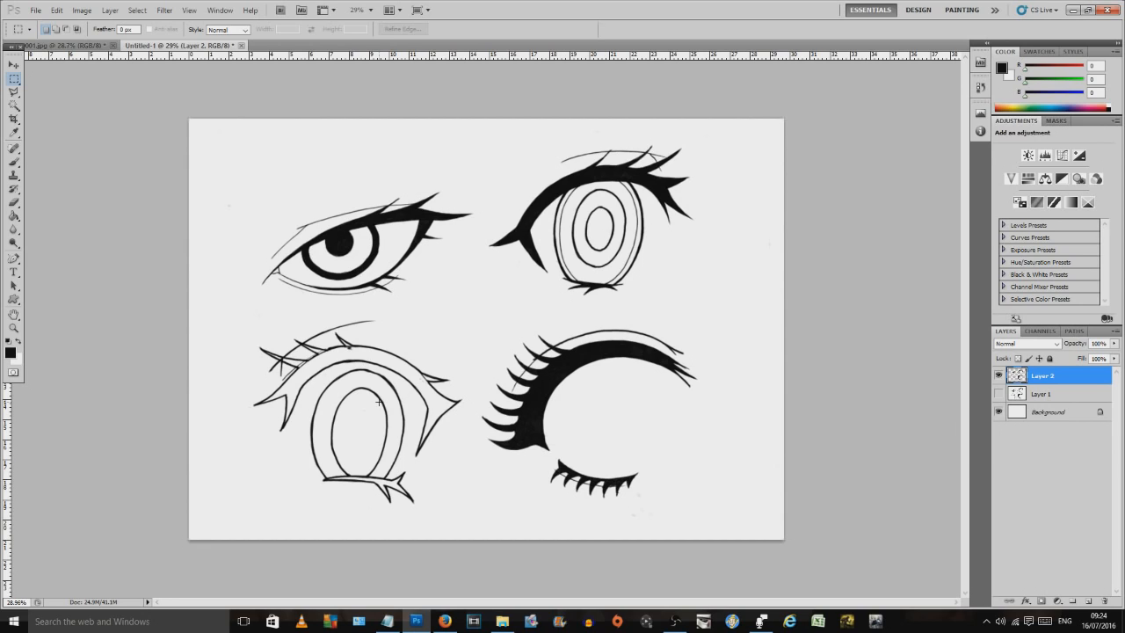
Step: Erase the stray pen marks between the upper lashes of the lower-left eye with the Eraser at 15 px
left_click(14, 201)
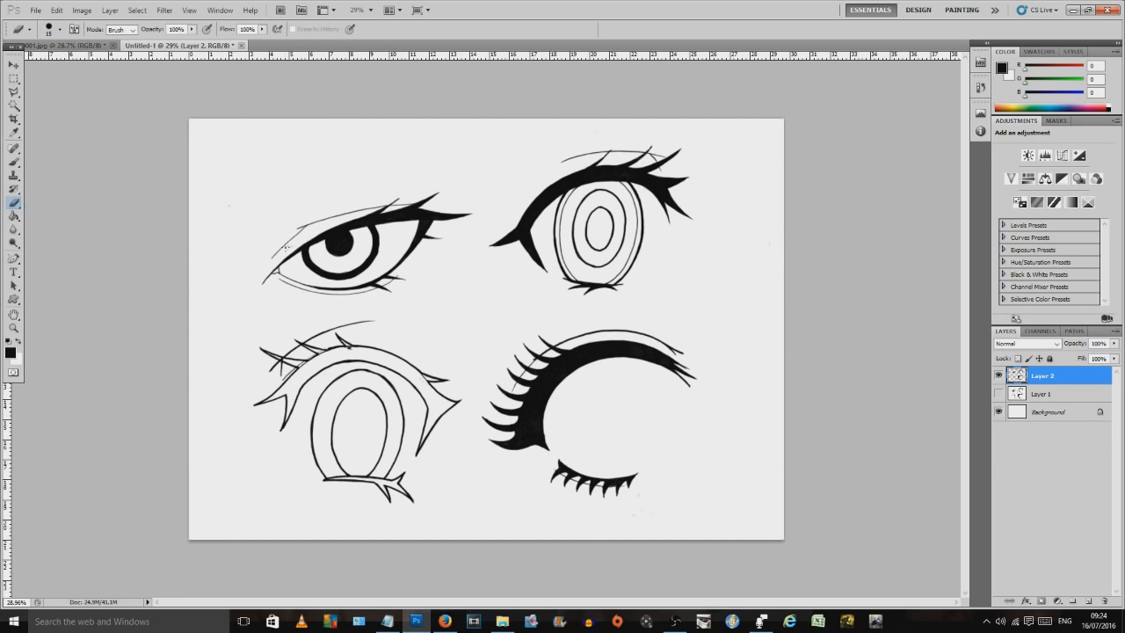
right_click(323, 234)
left_click(311, 295)
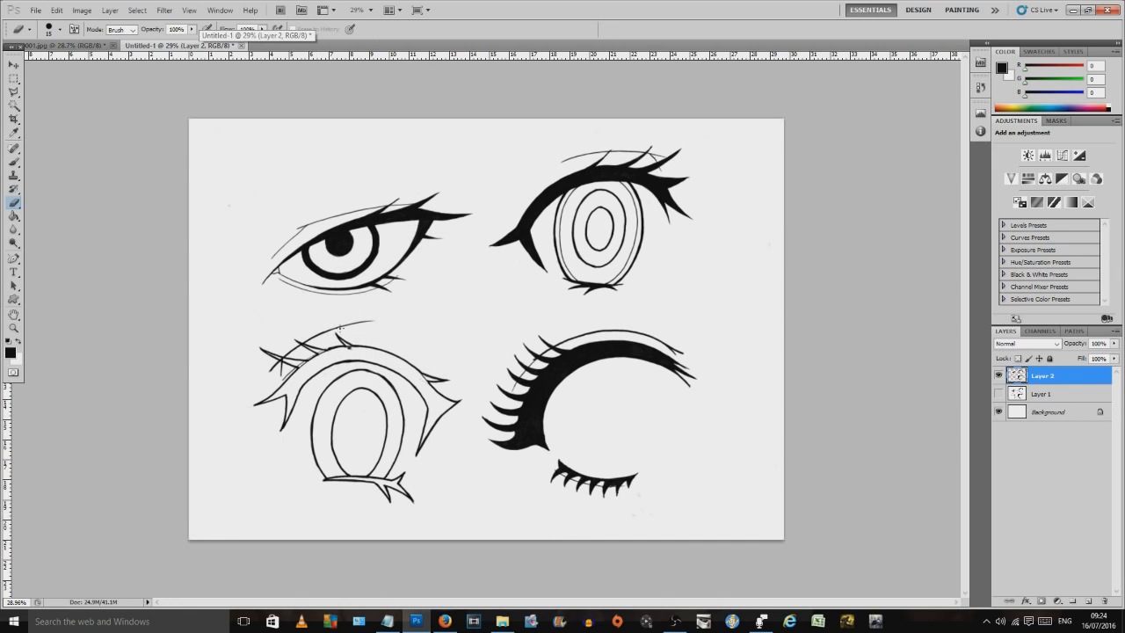
scroll(297, 274, "up", 8)
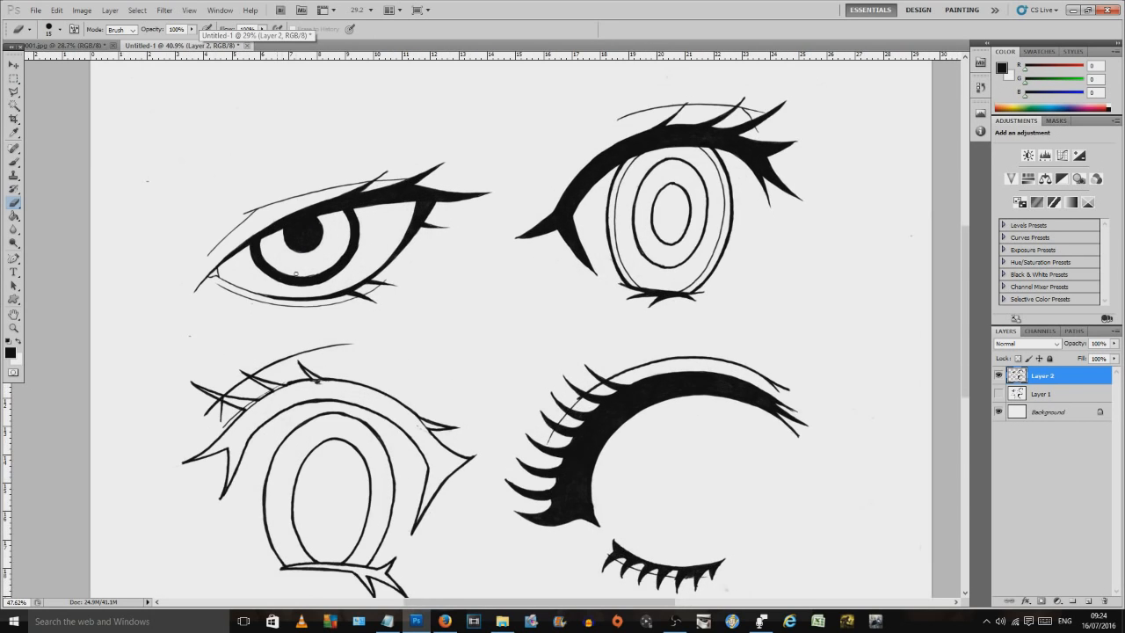
left_click_drag(336, 361, 321, 304)
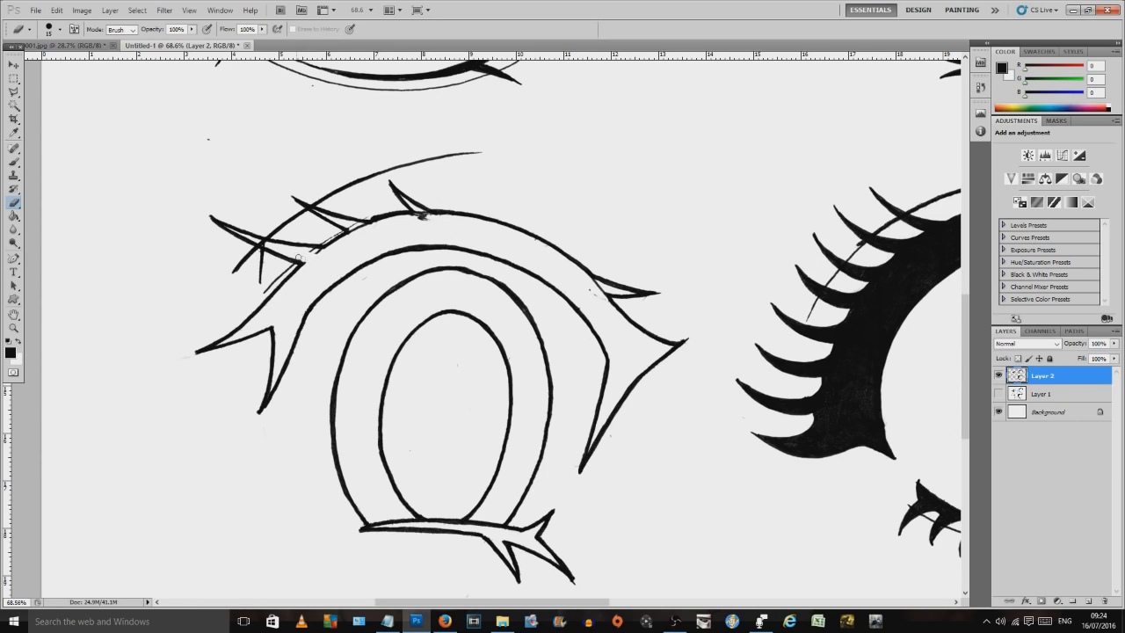
mouse_move(322, 256)
left_mouse_down()
mouse_move(356, 231)
mouse_move(349, 225)
mouse_move(369, 228)
mouse_move(358, 226)
mouse_move(376, 209)
mouse_move(389, 210)
mouse_move(363, 236)
mouse_move(378, 221)
mouse_move(418, 217)
left_mouse_up()
Step: Reduce the eraser size to 12 px and clean the remaining stray marks around the lower-left eye's lashes and outer corner
right_click(305, 173)
left_click(334, 194)
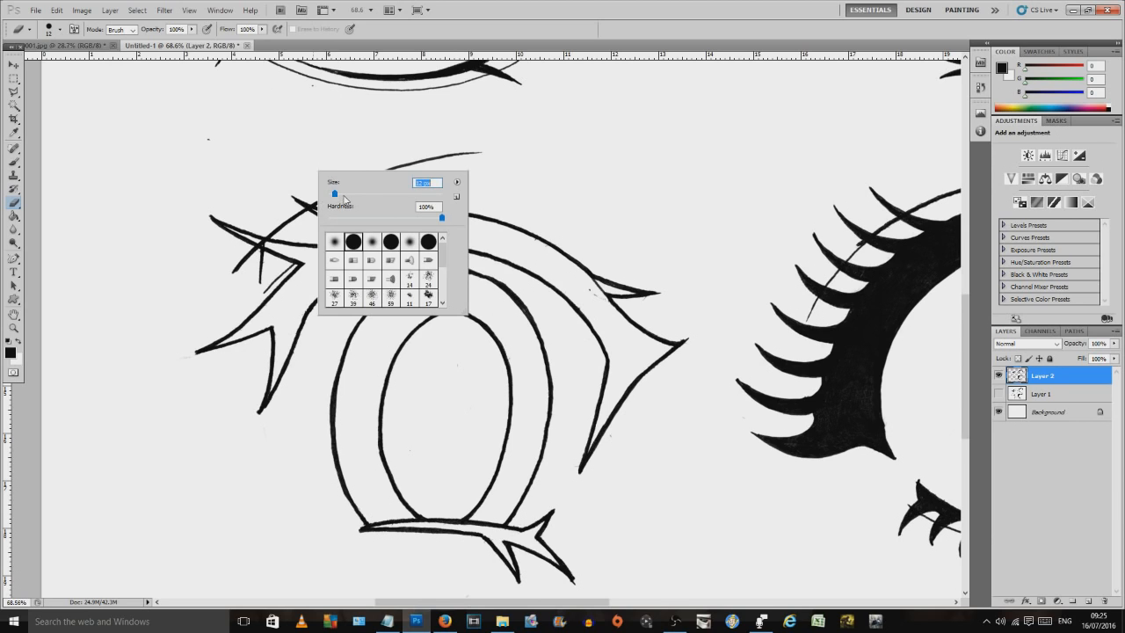
left_click(182, 268)
scroll(202, 276, "up", 3)
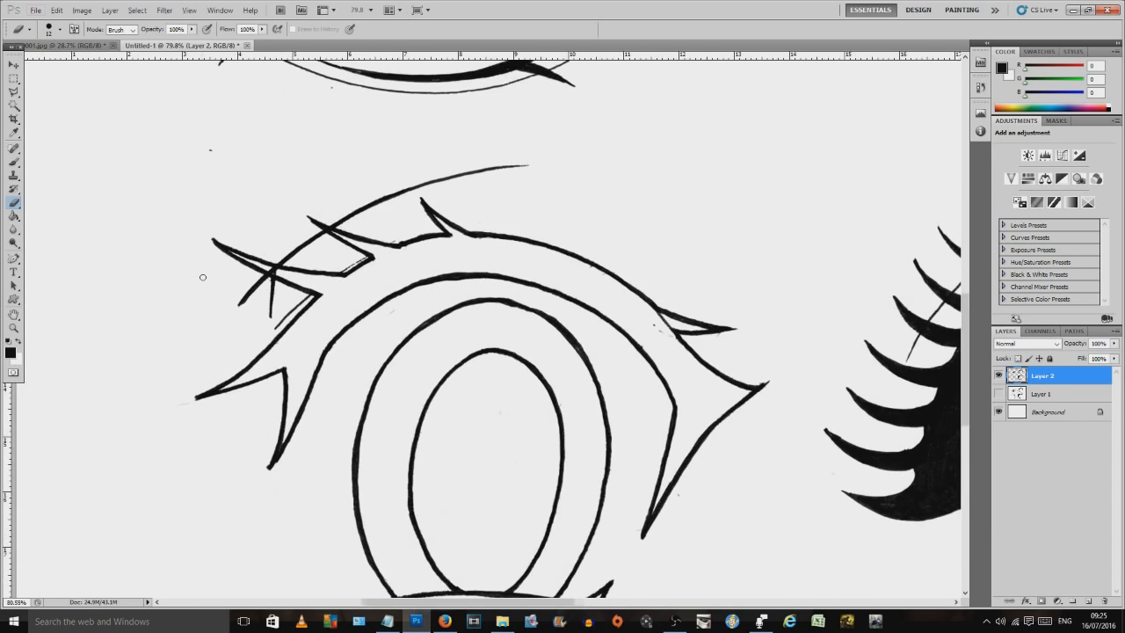
left_click(281, 269)
scroll(391, 224, "down", 5)
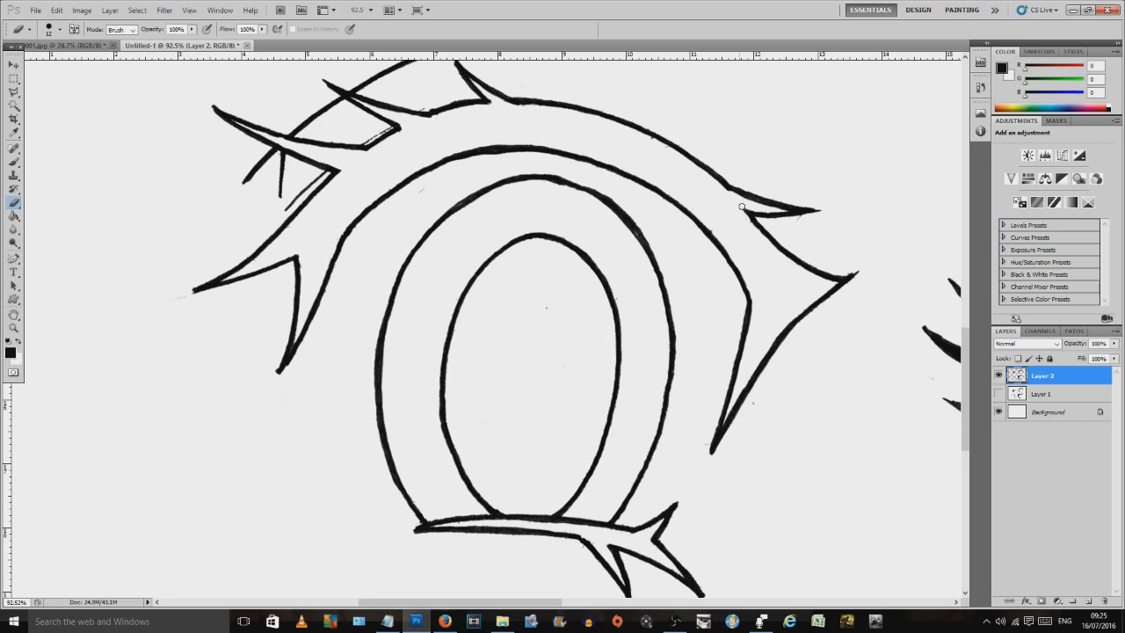
left_click_drag(852, 271, 856, 275)
scroll(686, 346, "down", 7)
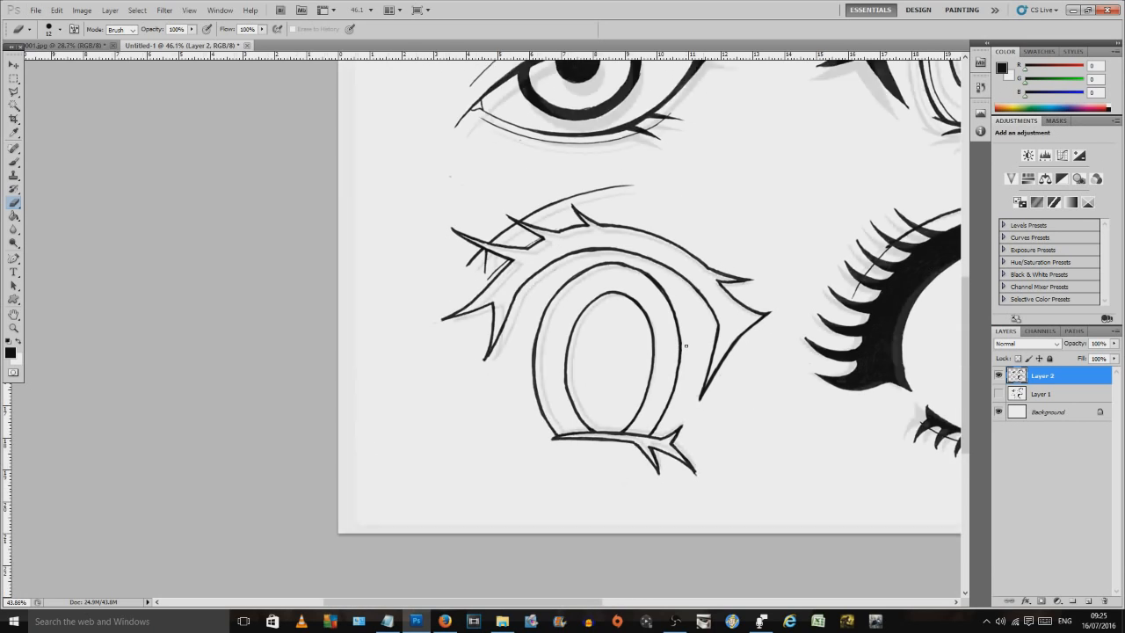
left_click_drag(643, 194, 317, 361)
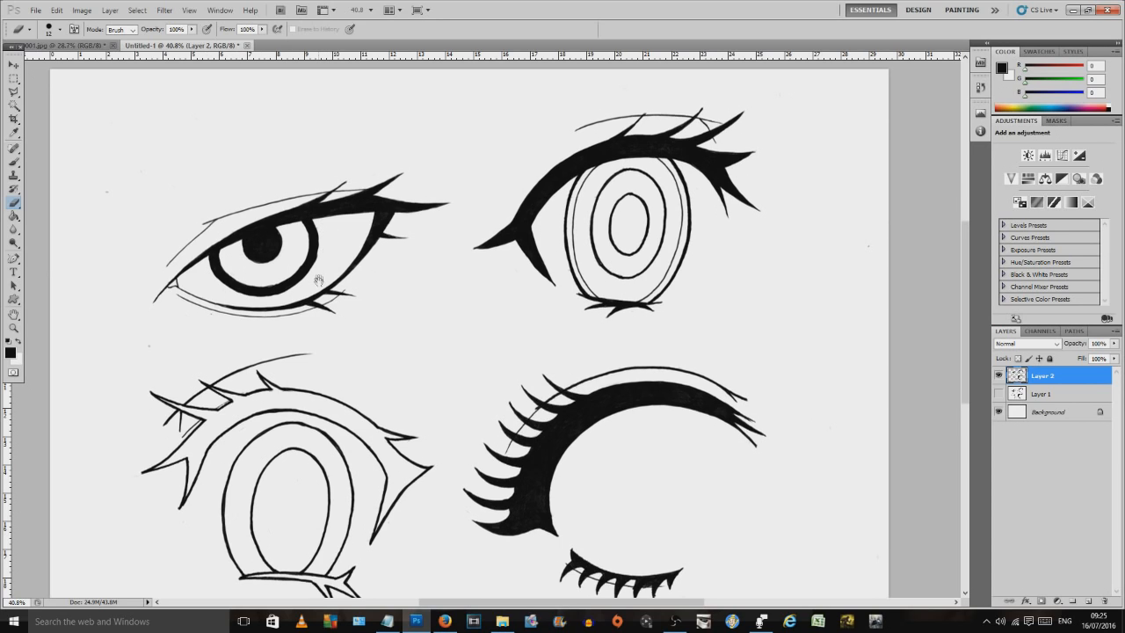
left_click_drag(318, 282, 319, 264)
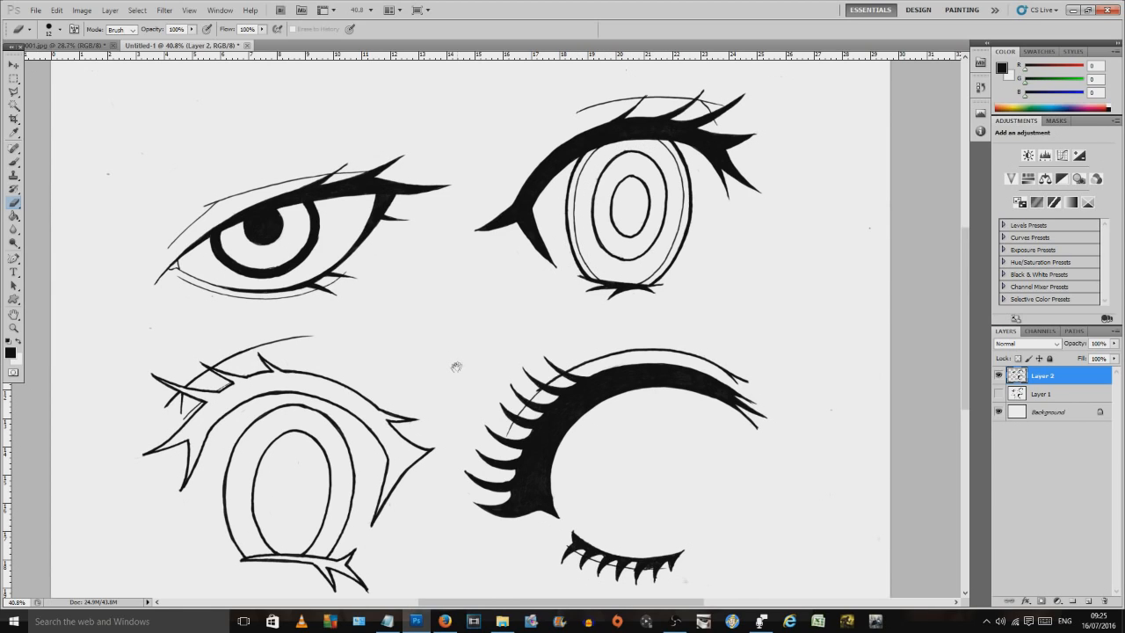
left_click_drag(297, 361, 320, 306)
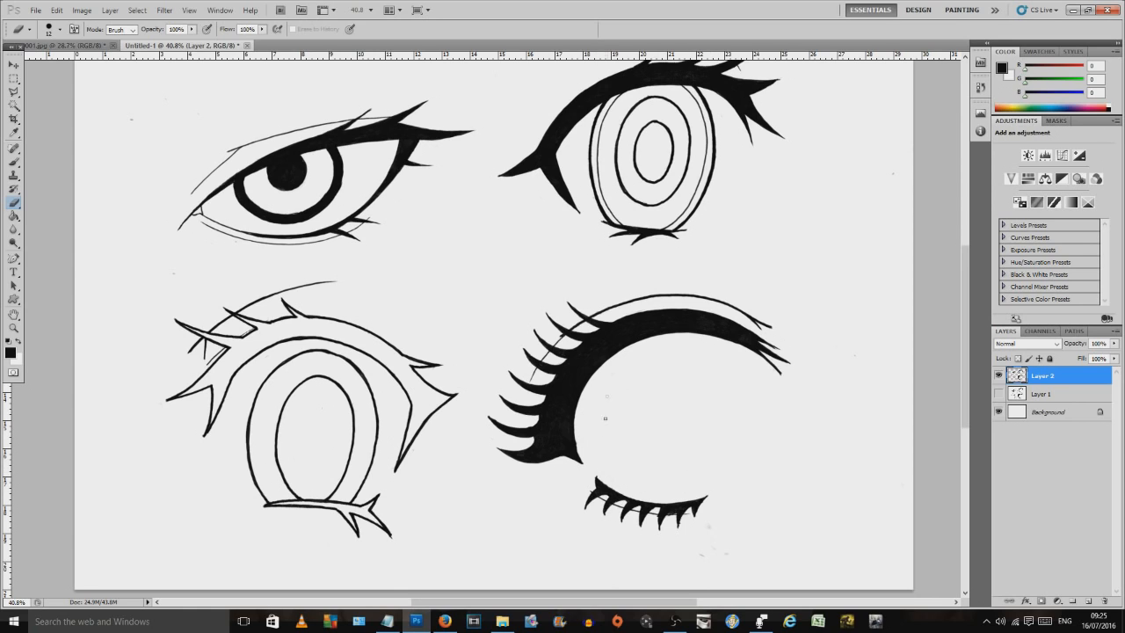
left_click_drag(517, 258, 482, 309)
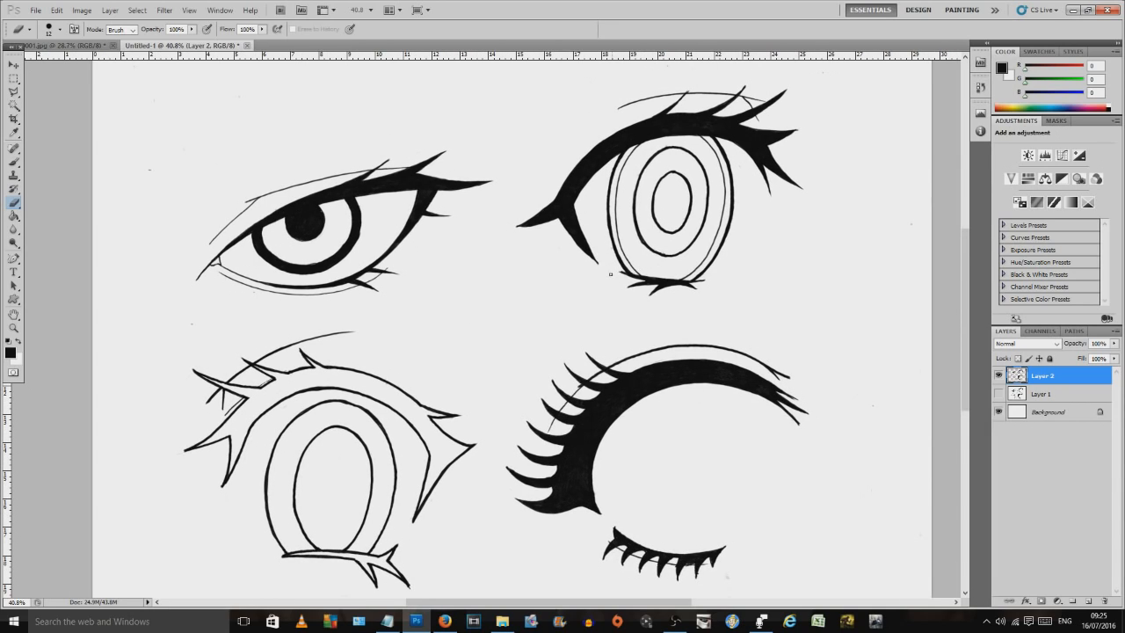
Step: Rename the black line art layer as Line
double_click(1042, 376)
type("Line")
key("Return")
Step: Create a new layer named Colours directly above Layer 1, beneath the Line layer
left_click(1068, 393)
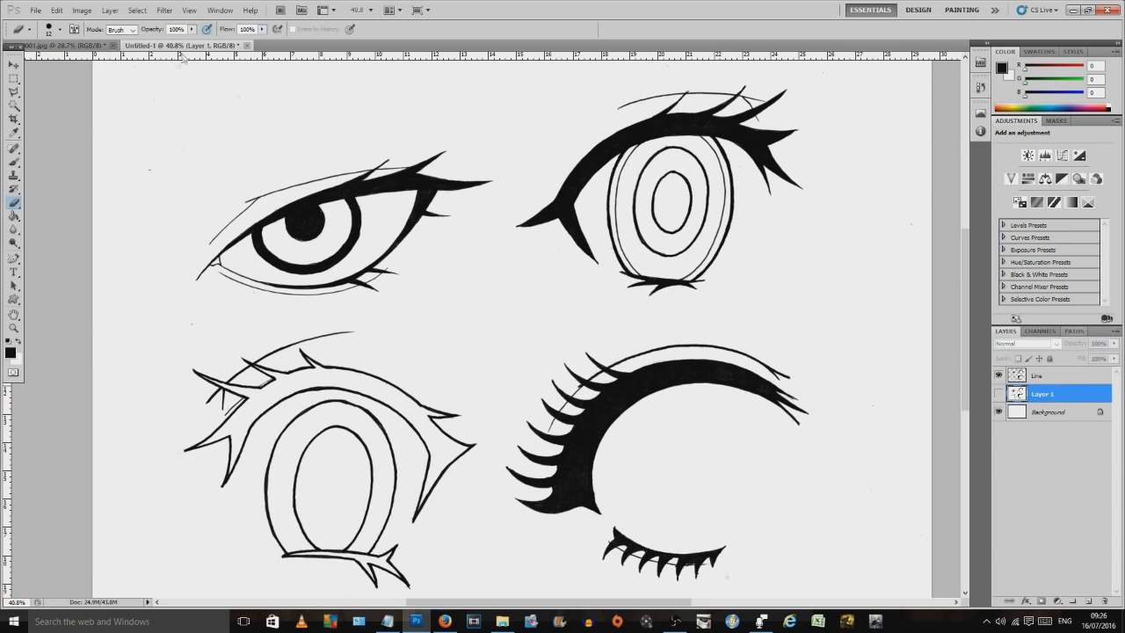
left_click(112, 10)
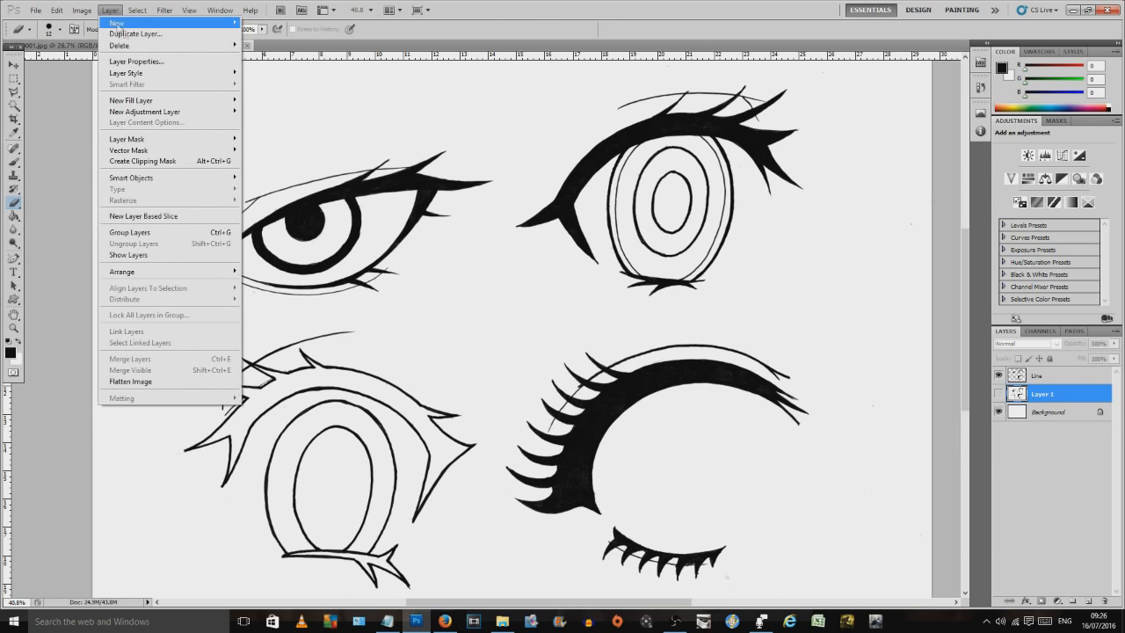
mouse_move(122, 23)
left_click(279, 23)
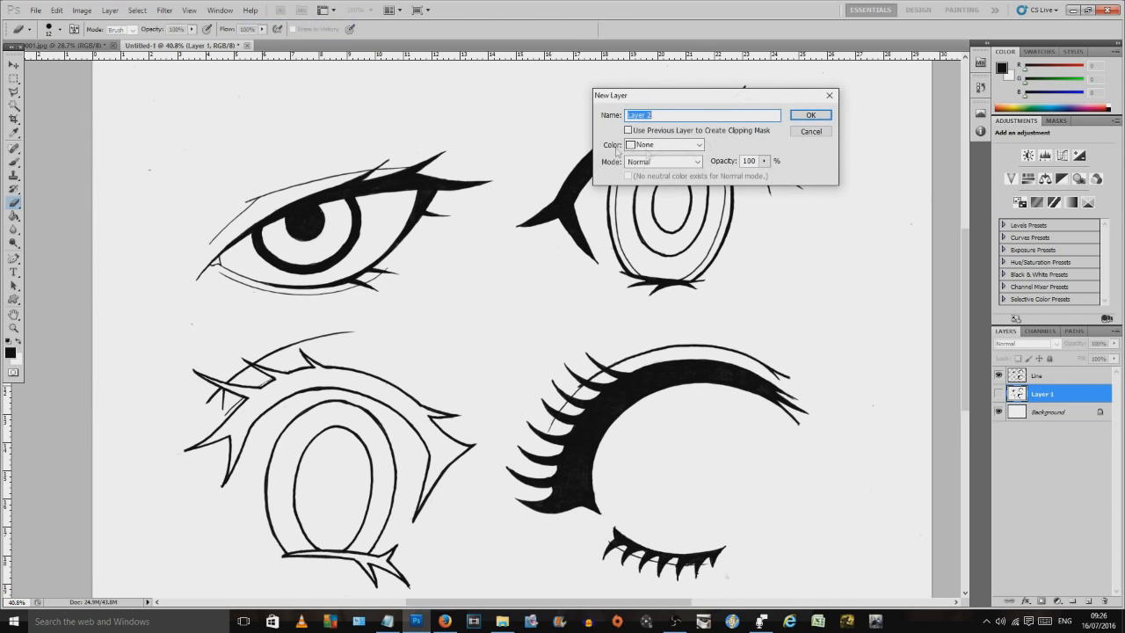
type("Colours")
key("Return")
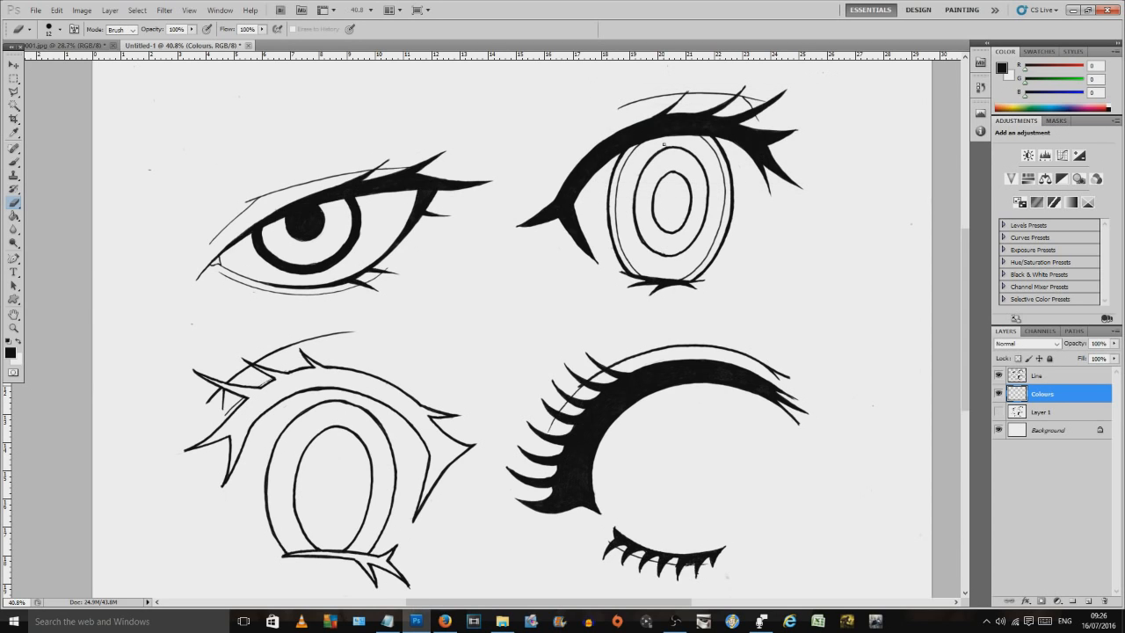
Step: With the Pencil tool and foreground colour #b1892a, paint a round swatch on the Colours layer above the upper-left eye
left_click(15, 79)
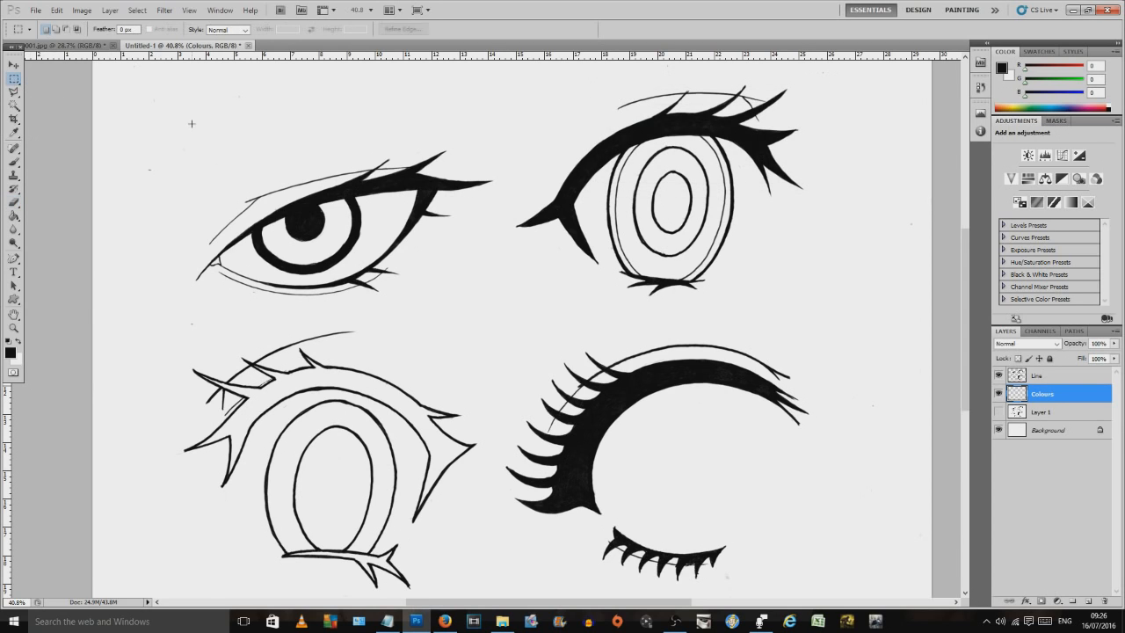
left_click_drag(280, 180, 397, 251)
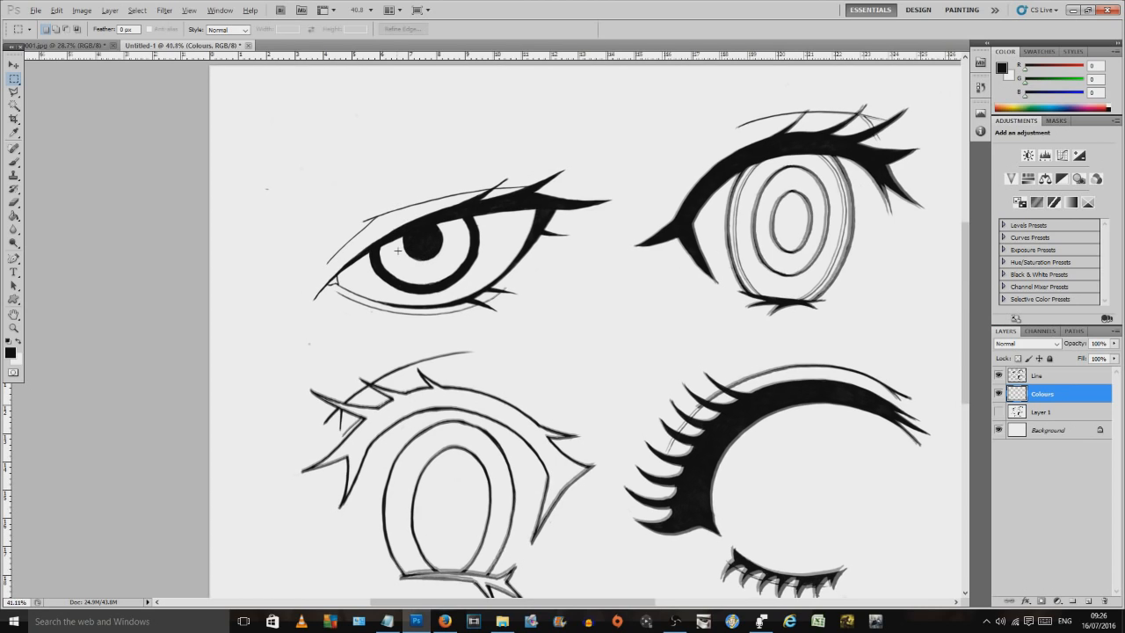
scroll(393, 193, "up", 4)
left_click_drag(372, 249, 360, 286)
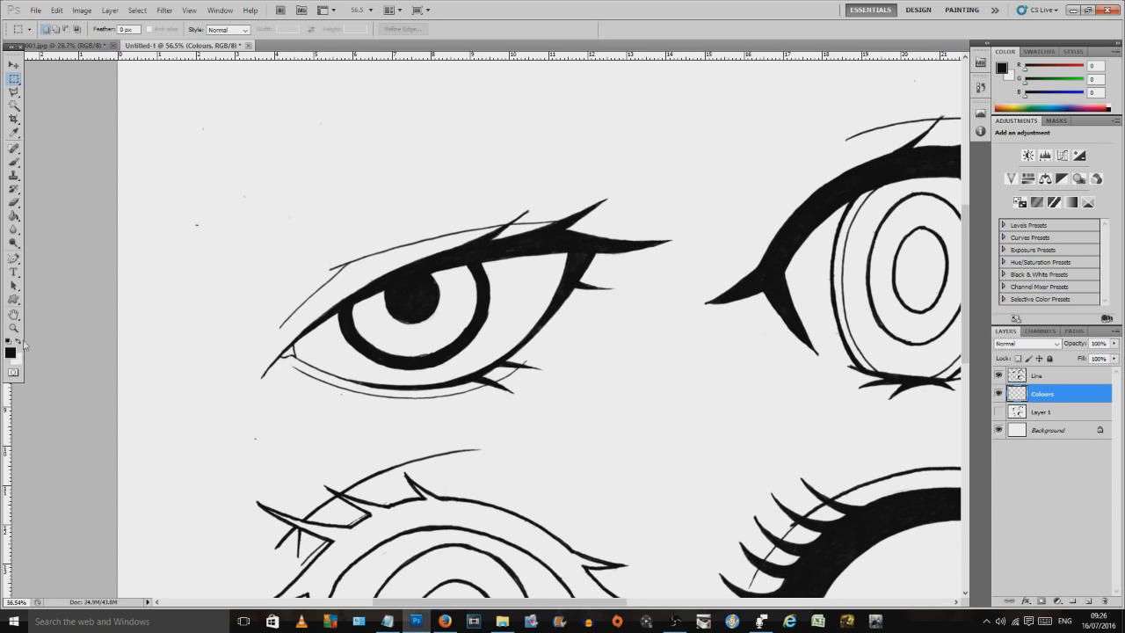
left_click(14, 162)
left_click(53, 168)
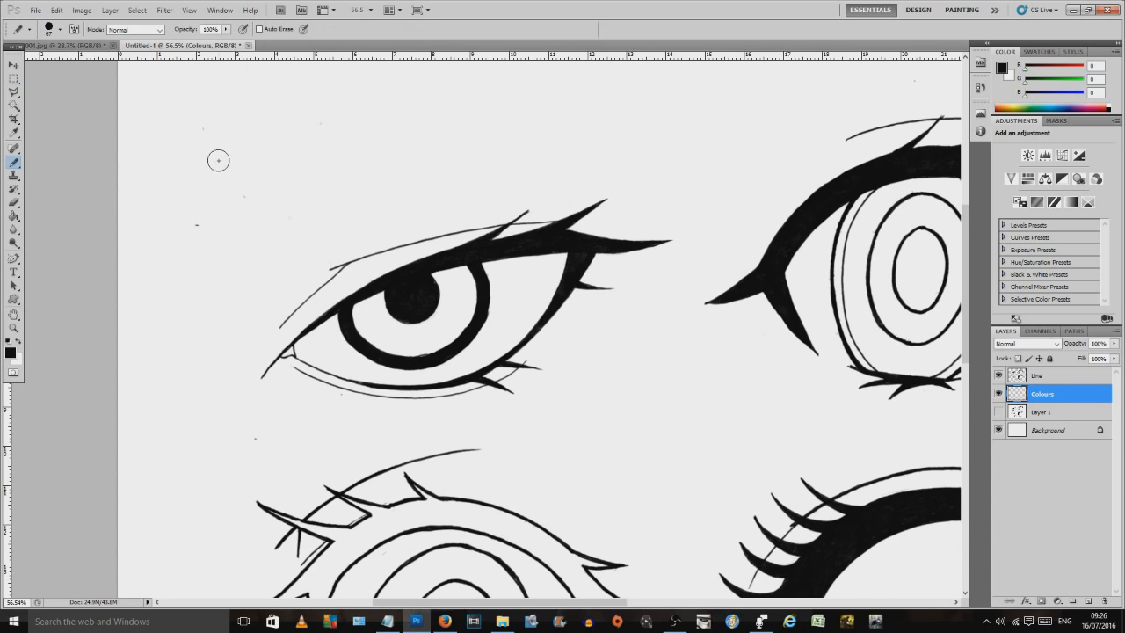
left_click(11, 351)
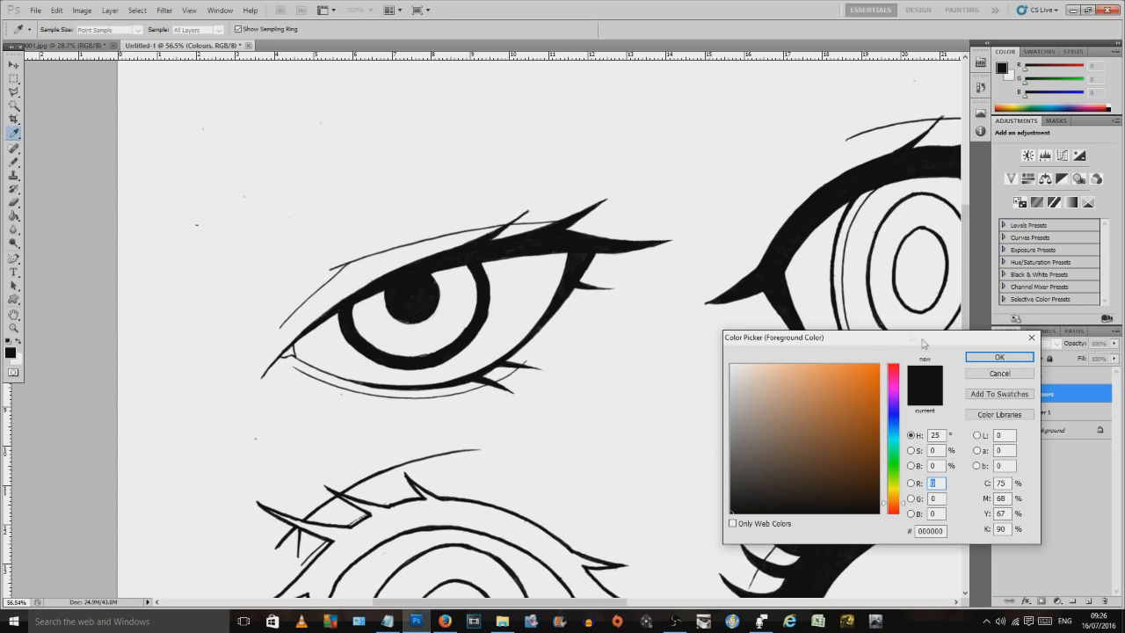
left_click_drag(901, 502, 903, 500)
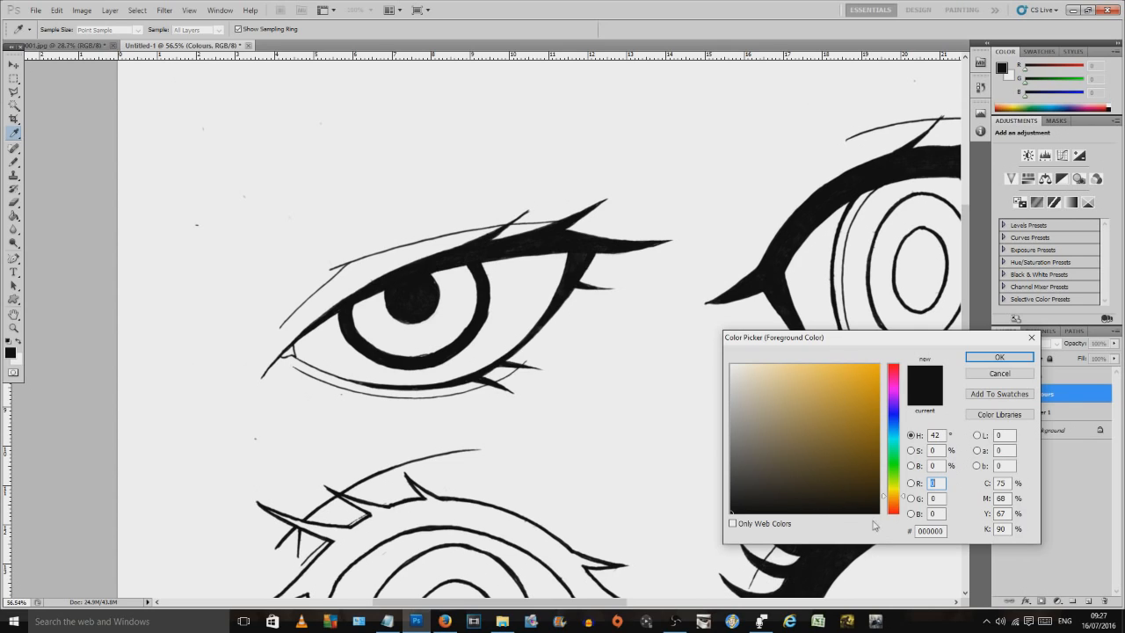
left_click_drag(843, 432, 841, 411)
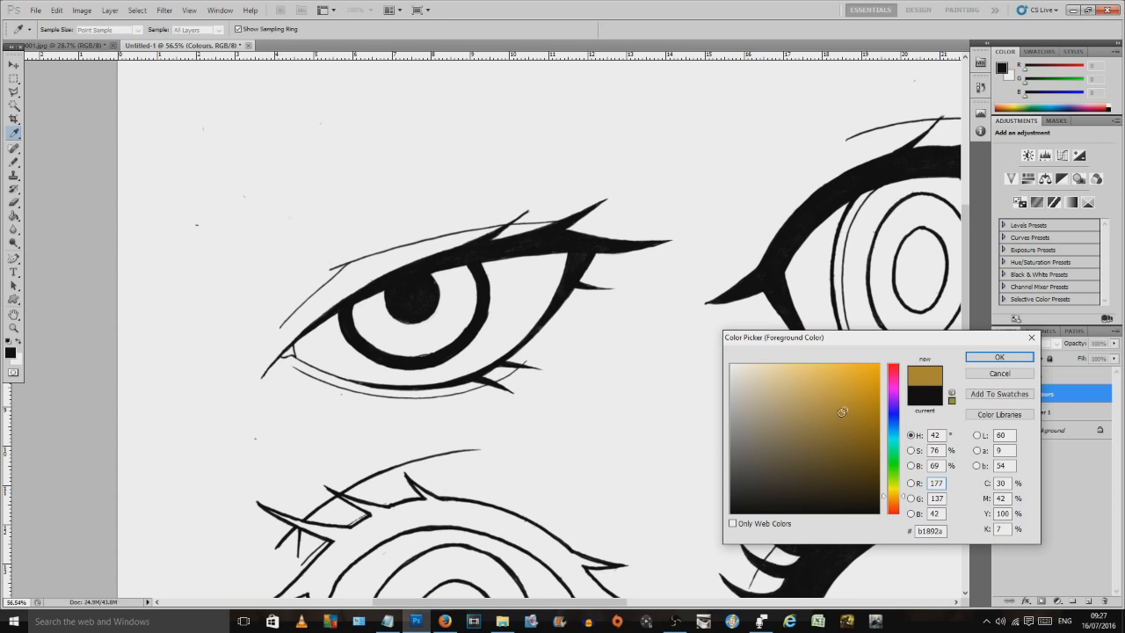
left_click(999, 357)
key("b")
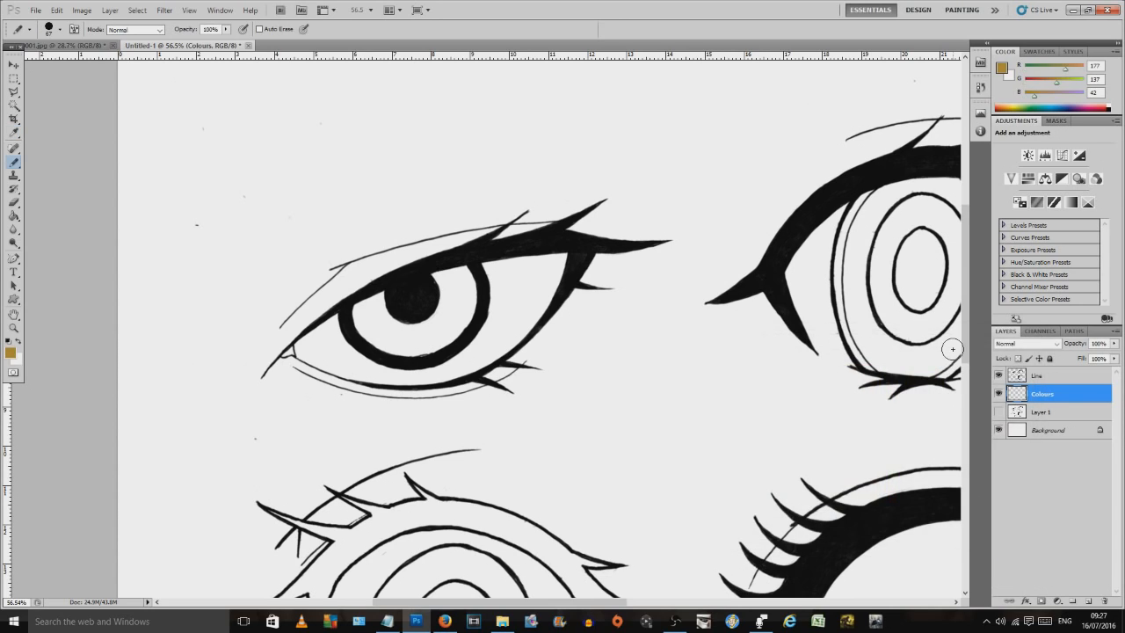
left_click_drag(284, 176, 277, 185)
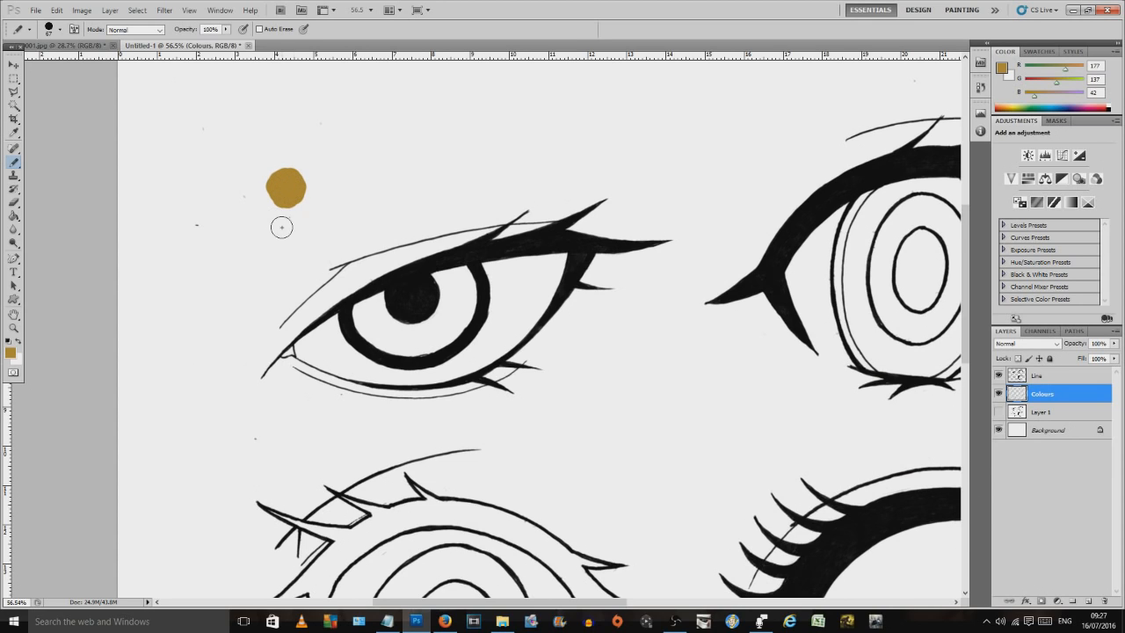
Step: Set the foreground to dark brown (RGB 55, 42, 12) and paint a swatch just right of the golden-brown one
left_click(11, 351)
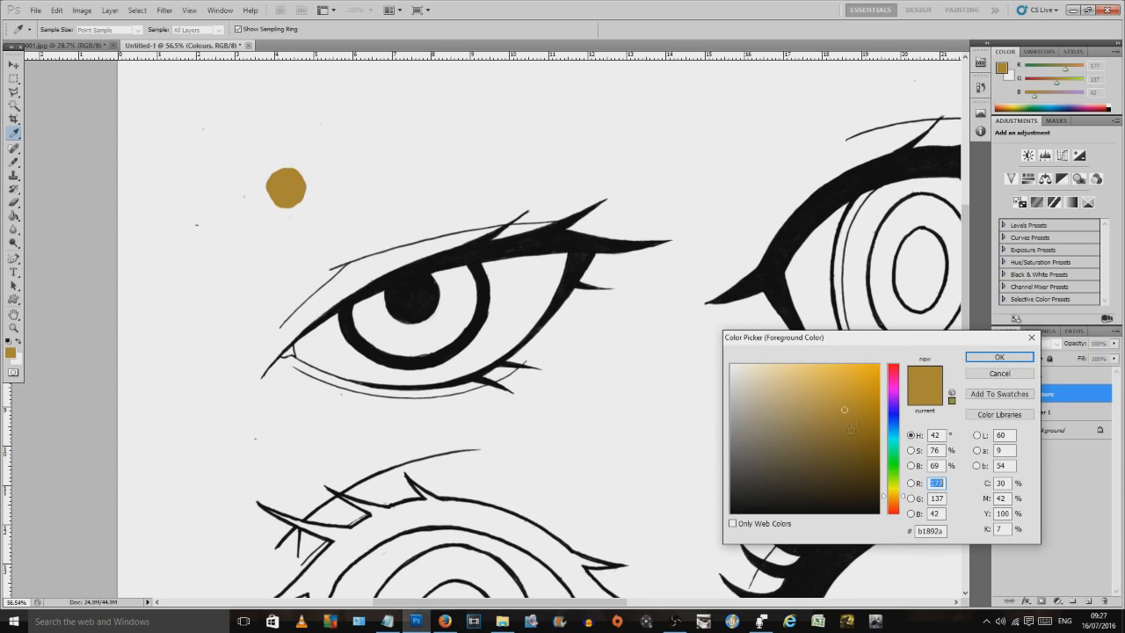
left_click_drag(847, 476, 846, 482)
left_click(997, 357)
left_click_drag(318, 199, 337, 202)
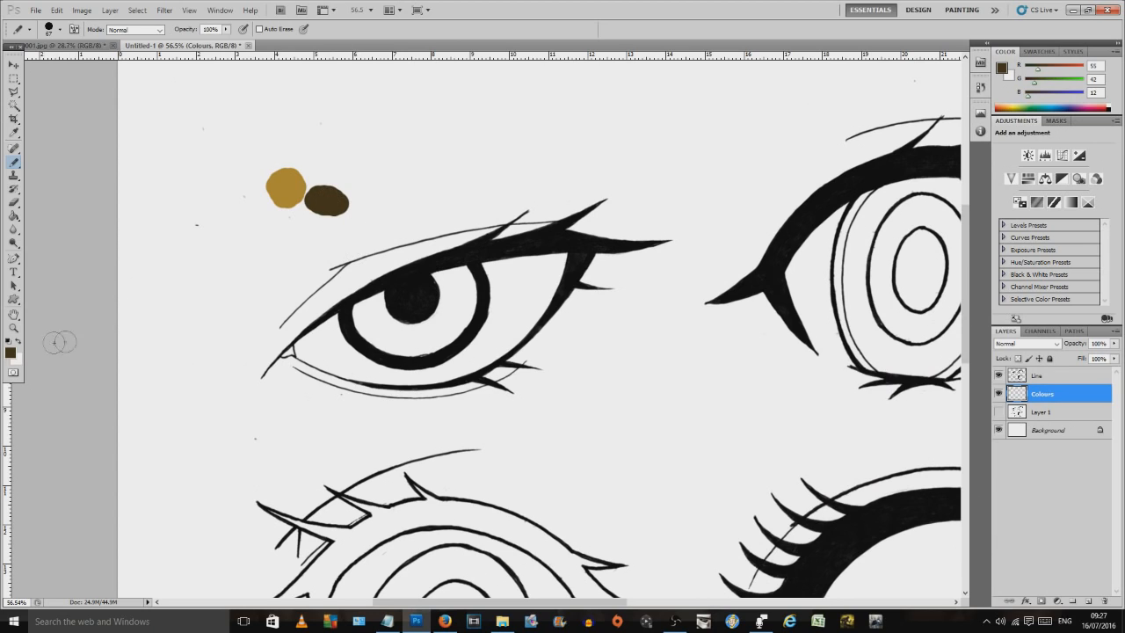
Step: Set the foreground to near-black #0a0802 and paint a swatch overlapping the right edge of the dark brown one
left_click(12, 353)
left_click(846, 507)
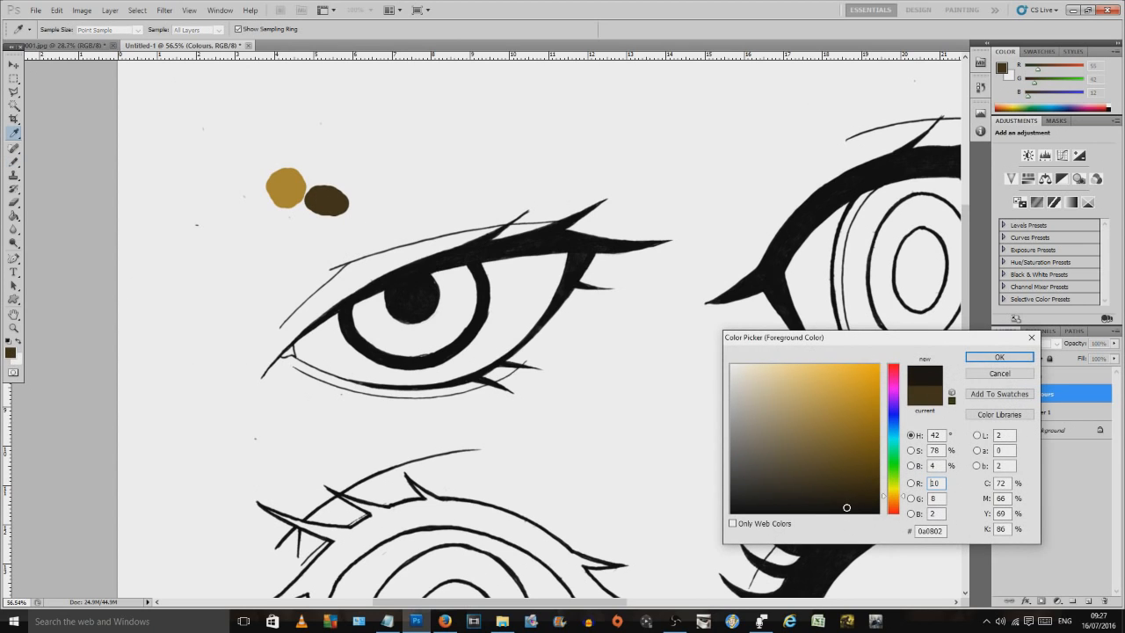
left_click(999, 357)
left_click_drag(339, 211, 357, 211)
Step: Set the foreground to orange-gold #dda214 and paint a swatch above the dark brown one, touching the golden-brown swatch
left_click(12, 352)
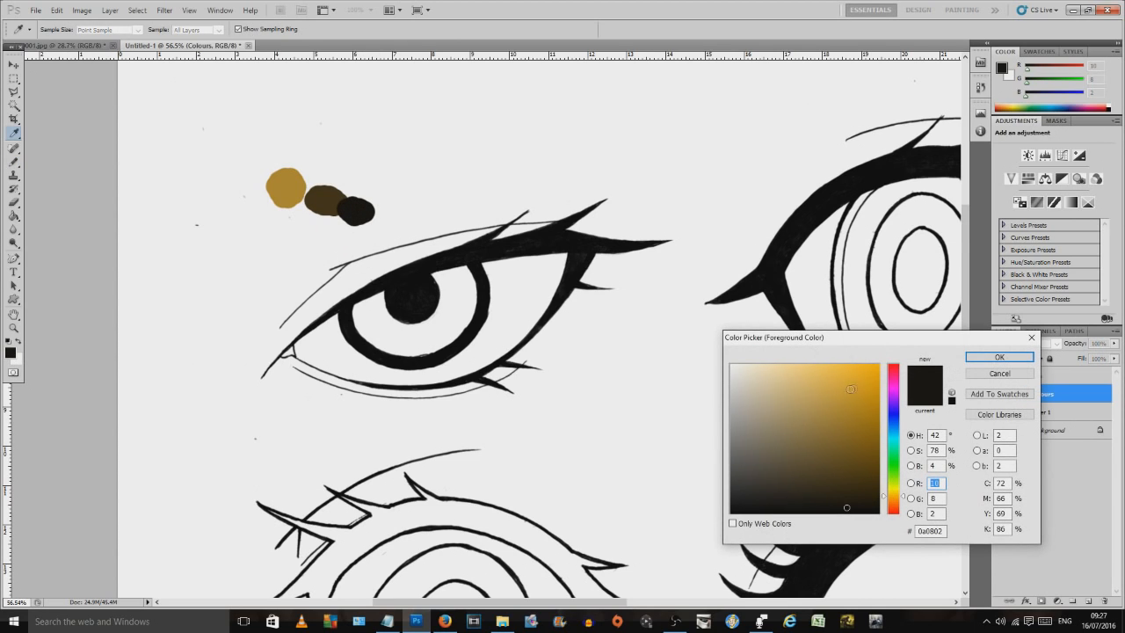
left_click(864, 386)
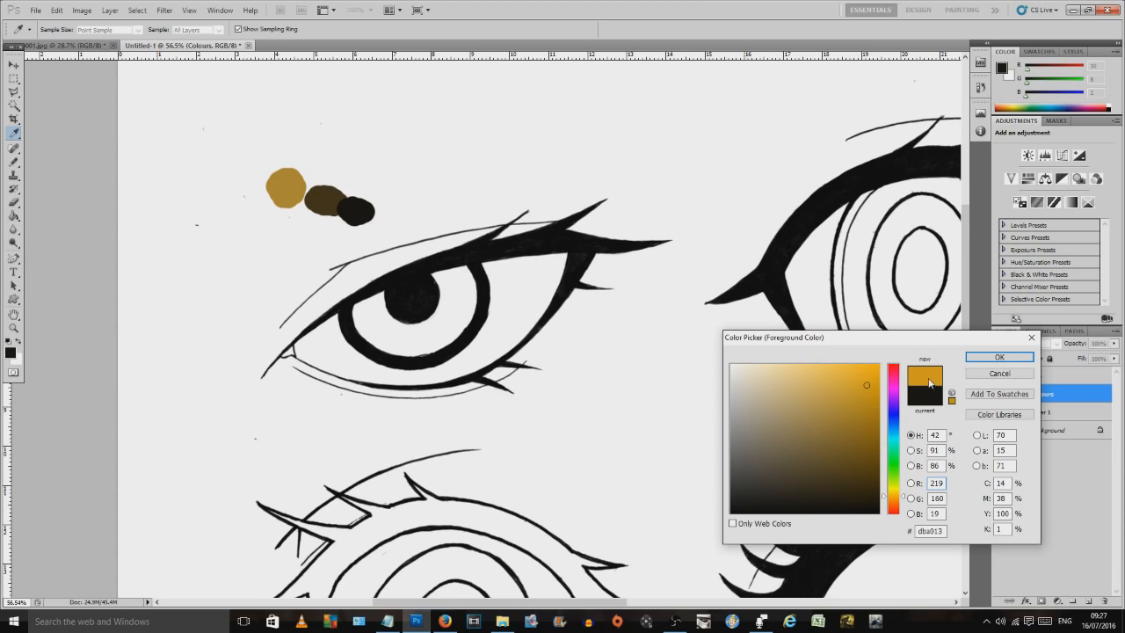
left_click(867, 383)
left_click(999, 357)
key("b")
left_click_drag(324, 167, 316, 169)
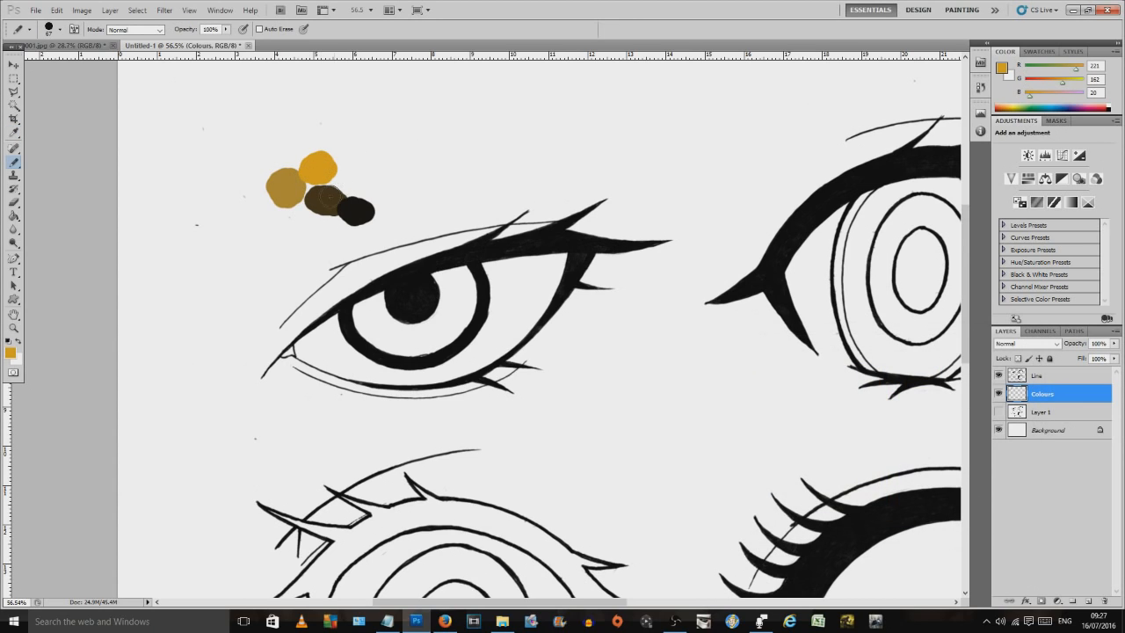
Step: Set the foreground to bright yellow #ffd800 and paint a swatch at the upper right of the orange-gold one
left_click(10, 352)
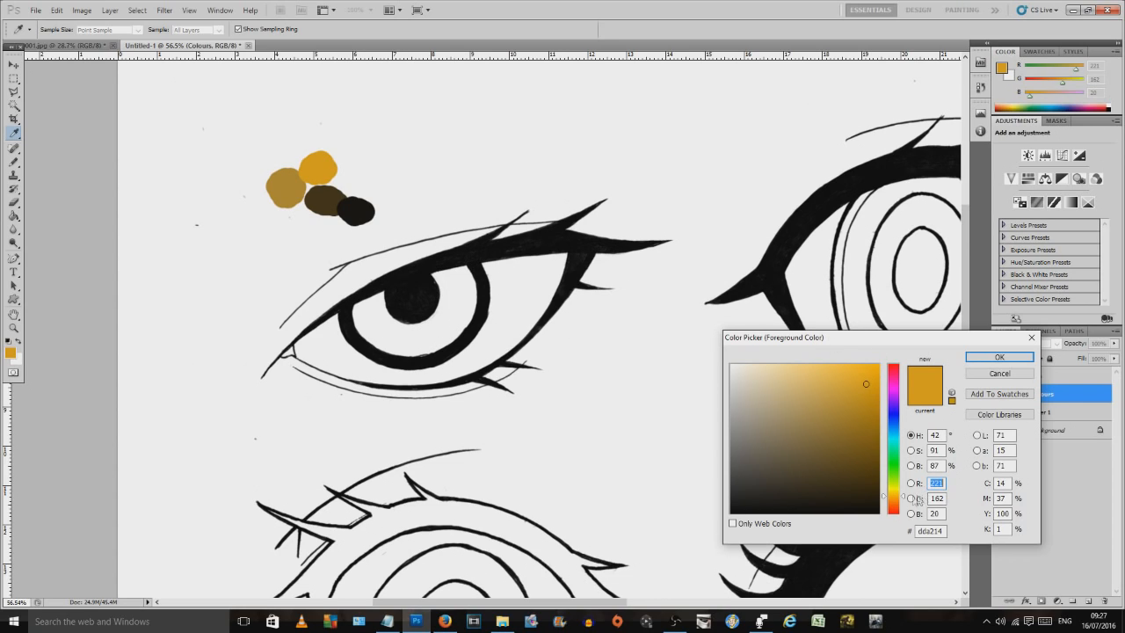
left_click_drag(904, 500, 904, 497)
left_click_drag(877, 371, 881, 361)
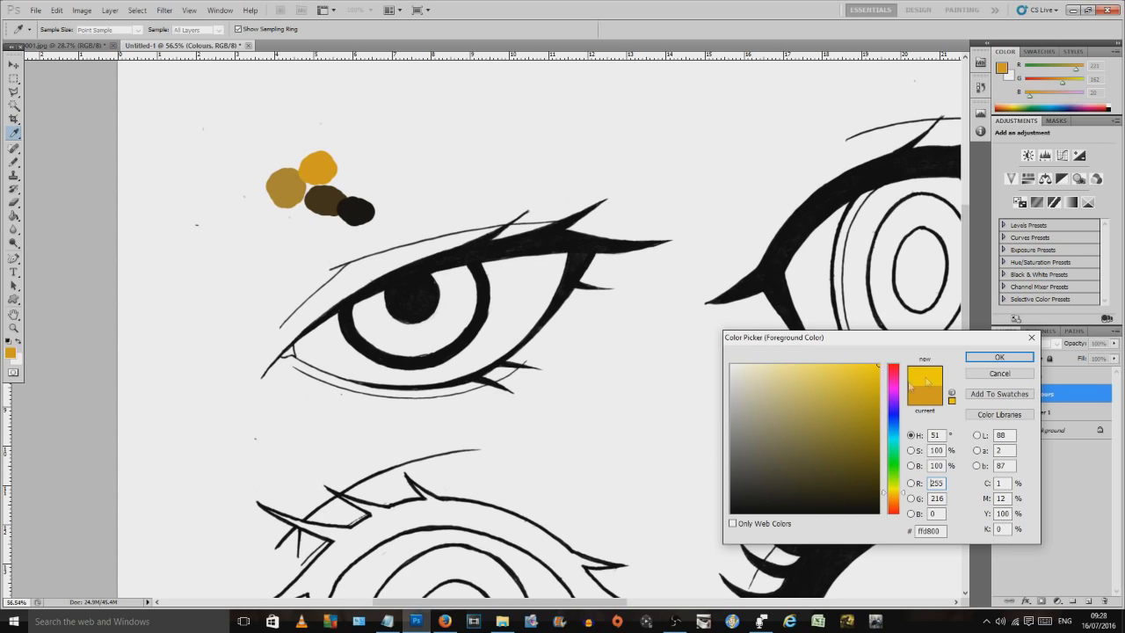
left_click(987, 362)
key("b")
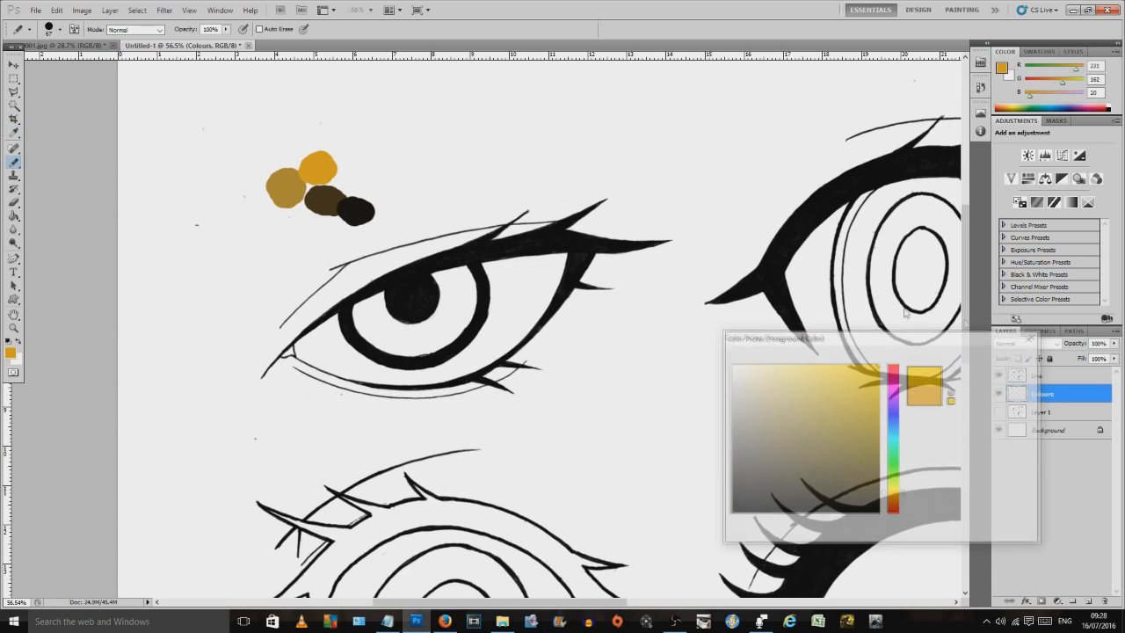
left_click_drag(341, 149, 343, 146)
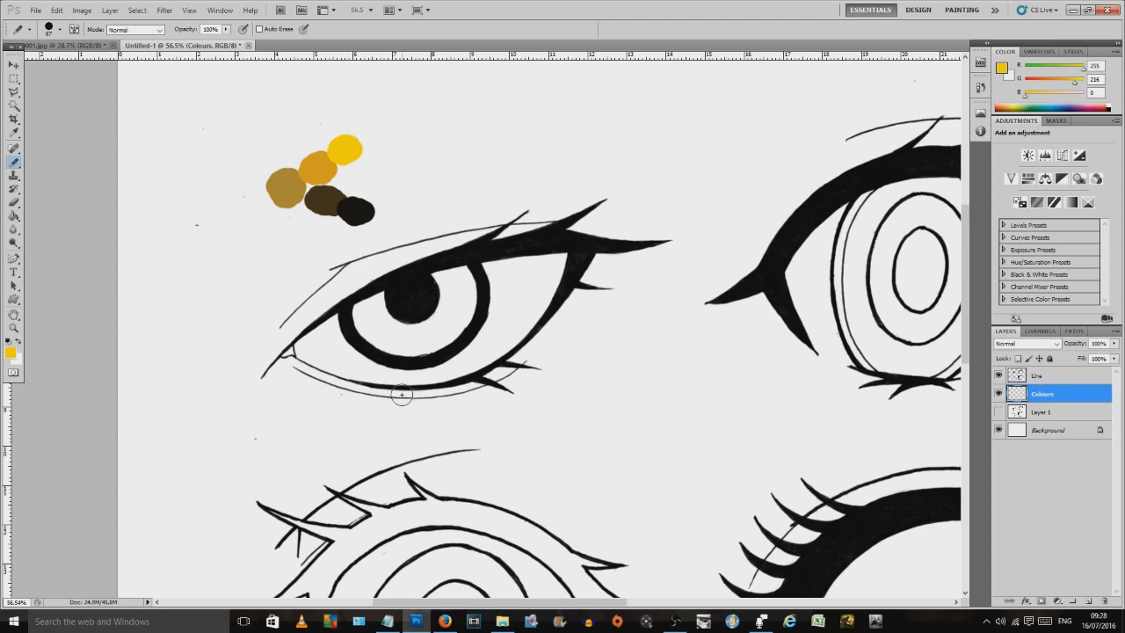
Step: Add a new layer named "Eye" directly above the Colours layer
scroll(410, 384, "up", 2)
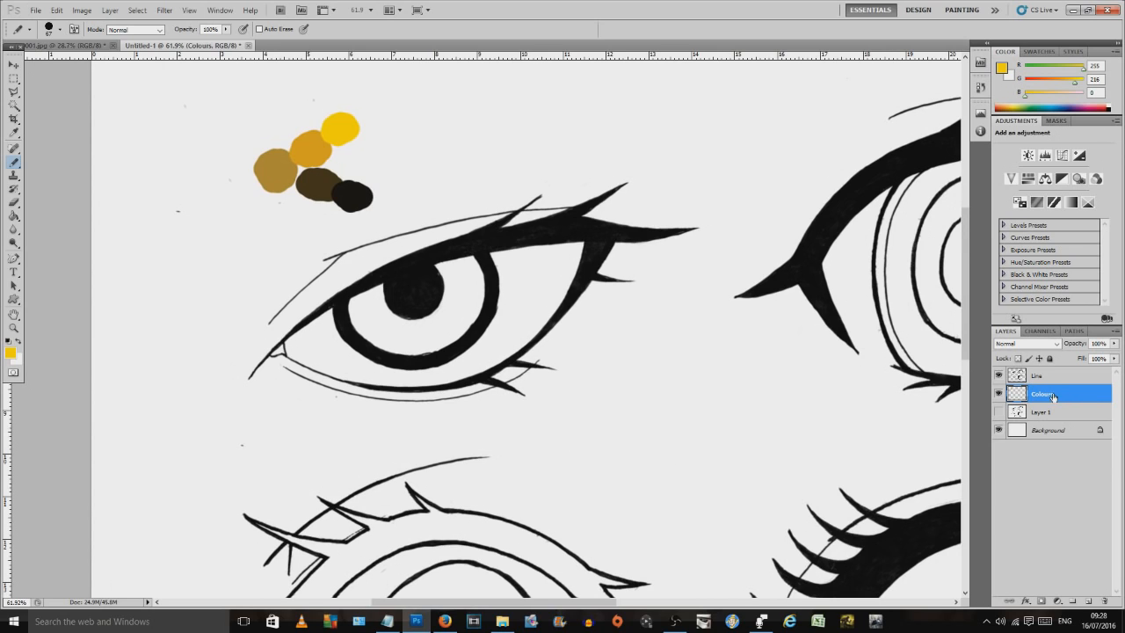
left_click(110, 9)
mouse_move(123, 22)
left_click(283, 24)
type("E")
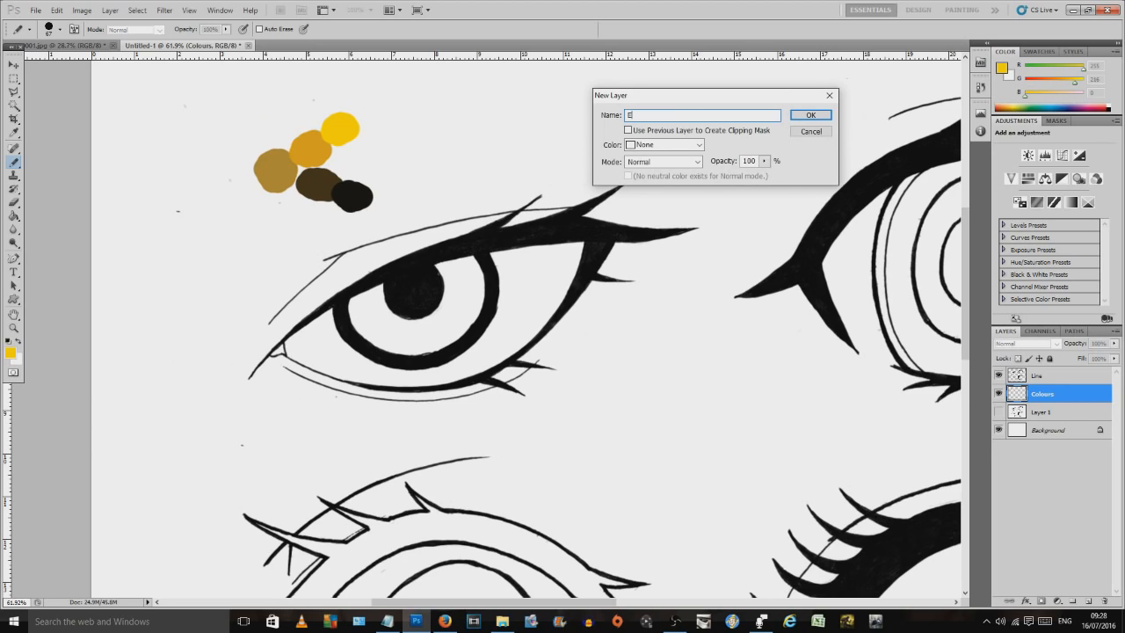
type("ye")
key("Return")
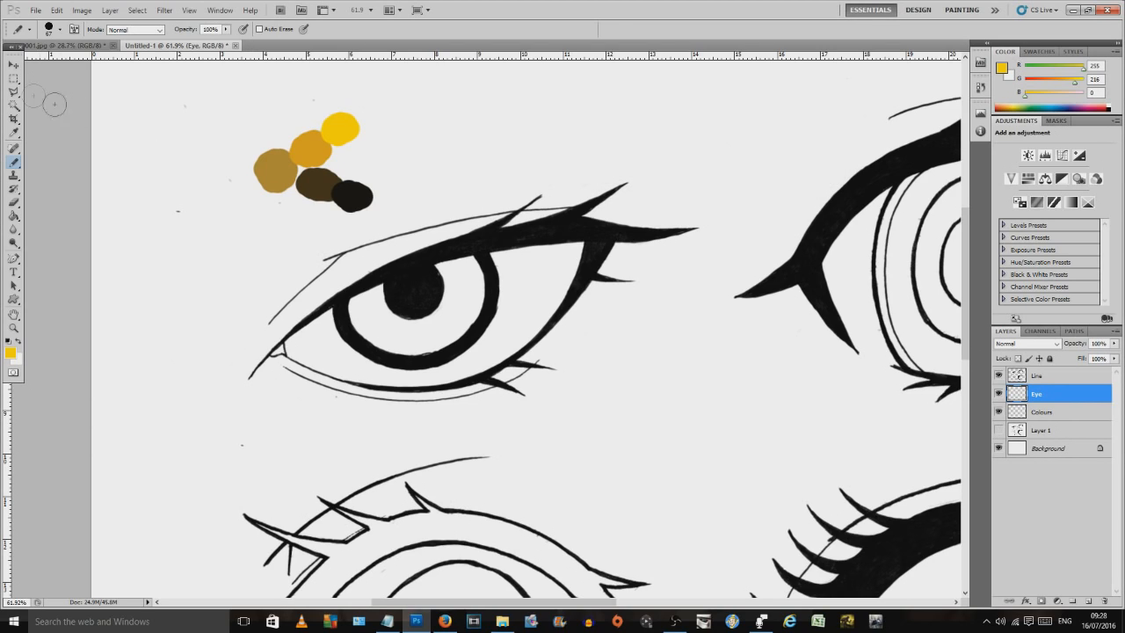
Step: Outline the iris of the upper-left eye with the Polygonal Lasso, keeping the selection edge inside its thick black ring
left_click(13, 92)
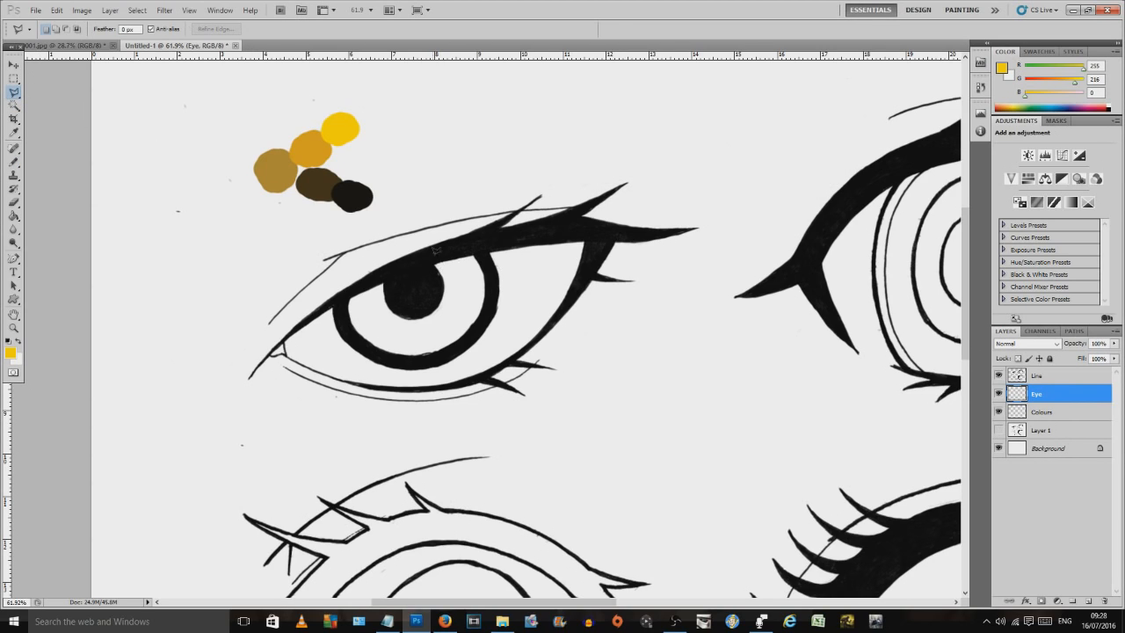
left_click(380, 274)
left_click(350, 294)
left_click(342, 301)
left_click(344, 331)
left_click(359, 349)
left_click(392, 360)
left_click(430, 360)
left_click(457, 347)
left_click(483, 316)
left_click(492, 286)
left_click(489, 256)
left_click(474, 247)
left_click(438, 250)
Step: Sample the golden-brown swatch and fill the selected iris with it using the Pencil tool
left_click(14, 134)
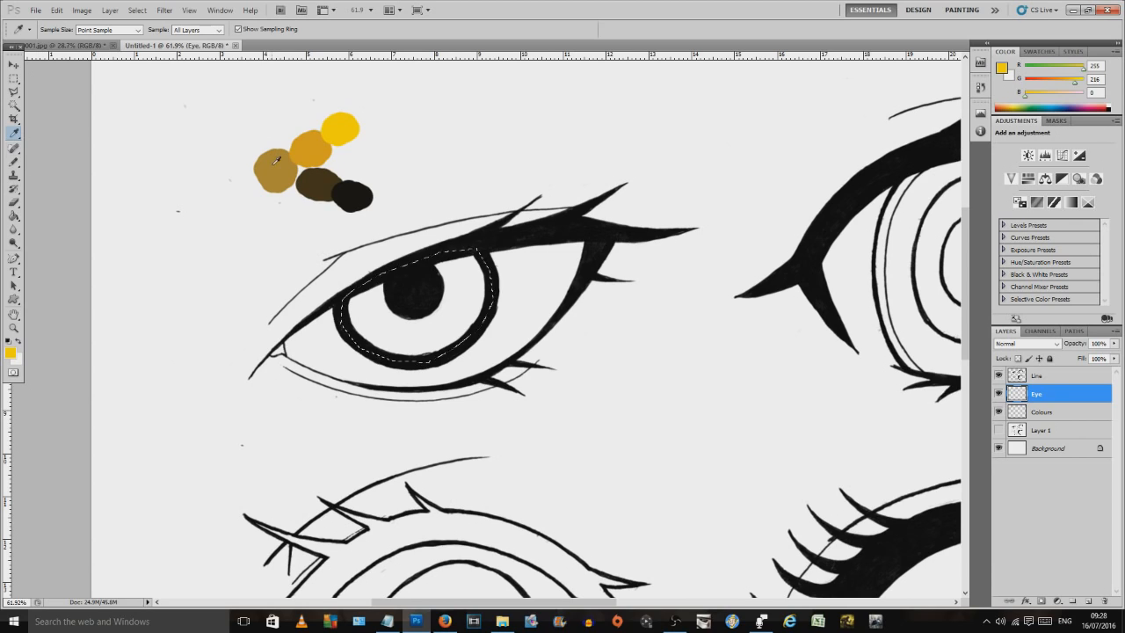
left_click(273, 166)
left_click(14, 163)
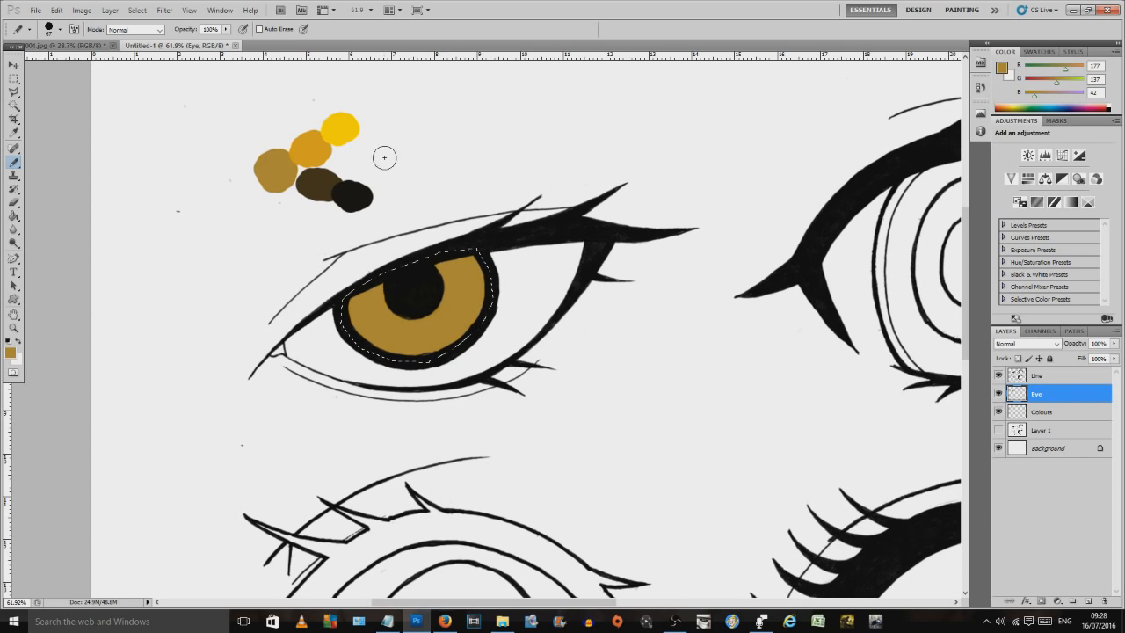
Step: Switch to the Brush tool with a soft 319 px tip at 0% hardness
left_click(14, 162)
left_click(52, 160)
right_click(444, 190)
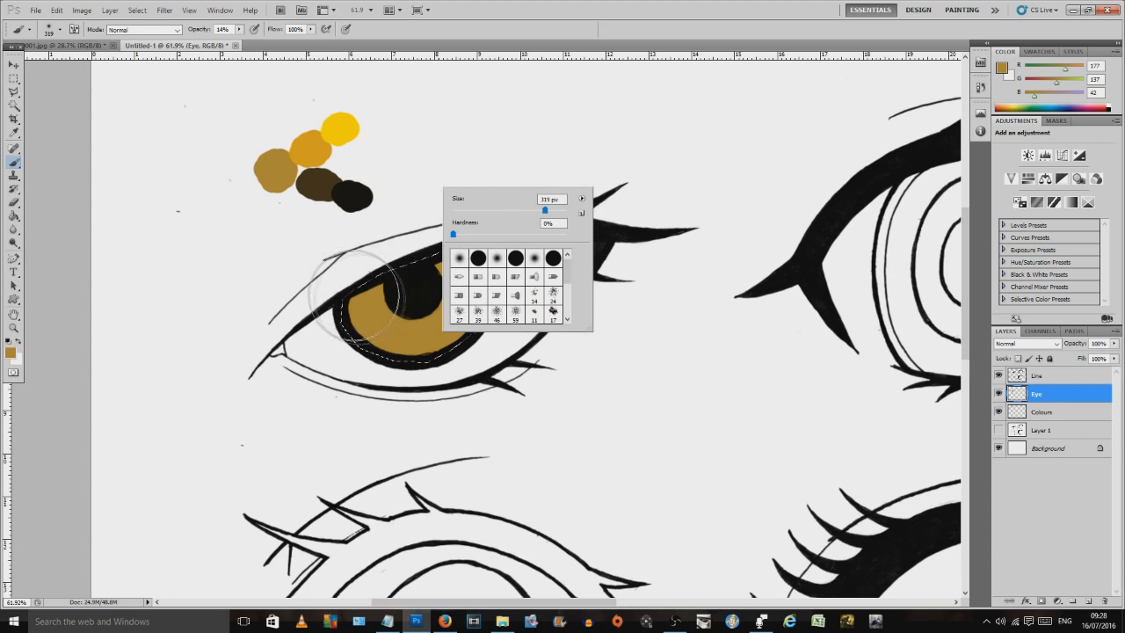
left_click(547, 223)
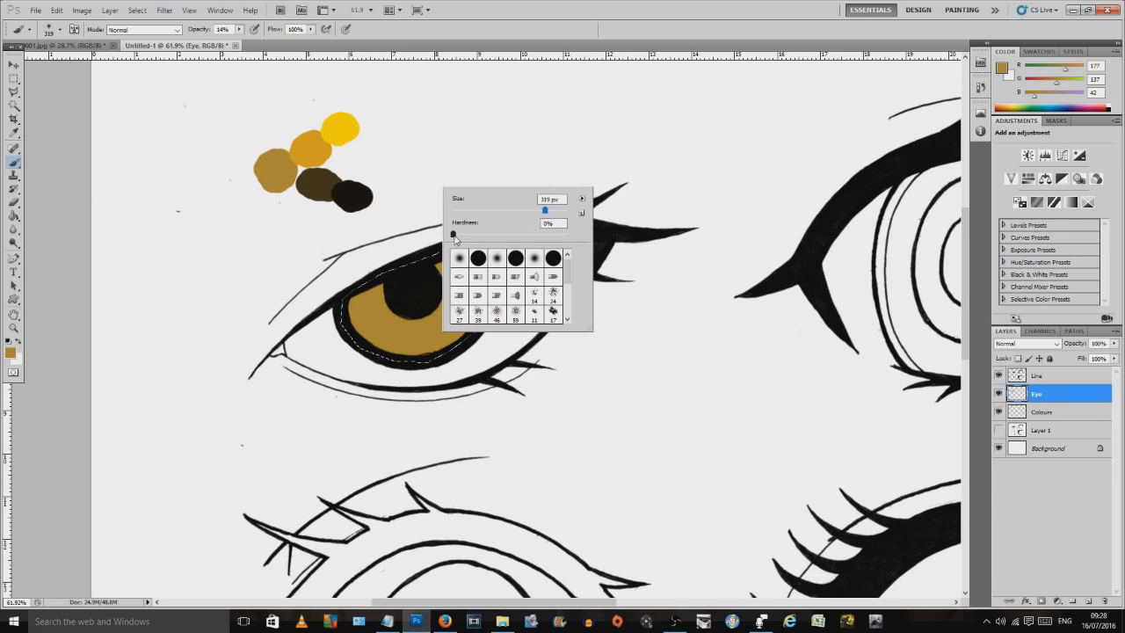
double_click(554, 223)
left_click_drag(493, 239, 450, 237)
Step: Sample the dark brown swatch and softly shade the upper part of the iris with broad brush strokes
left_click(15, 131)
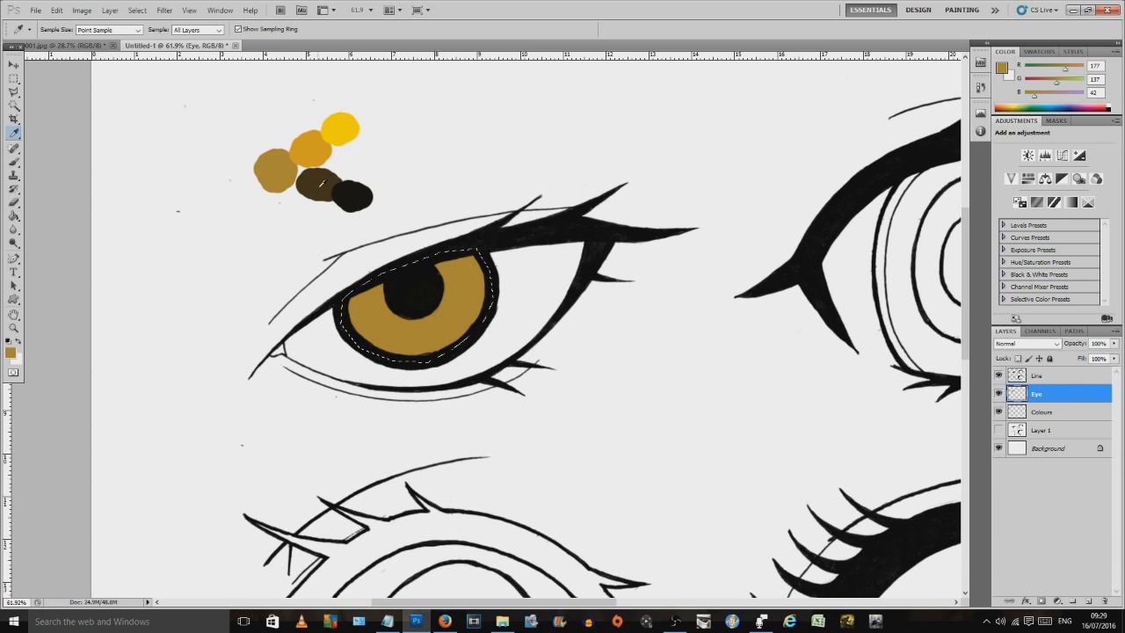
left_click(308, 176)
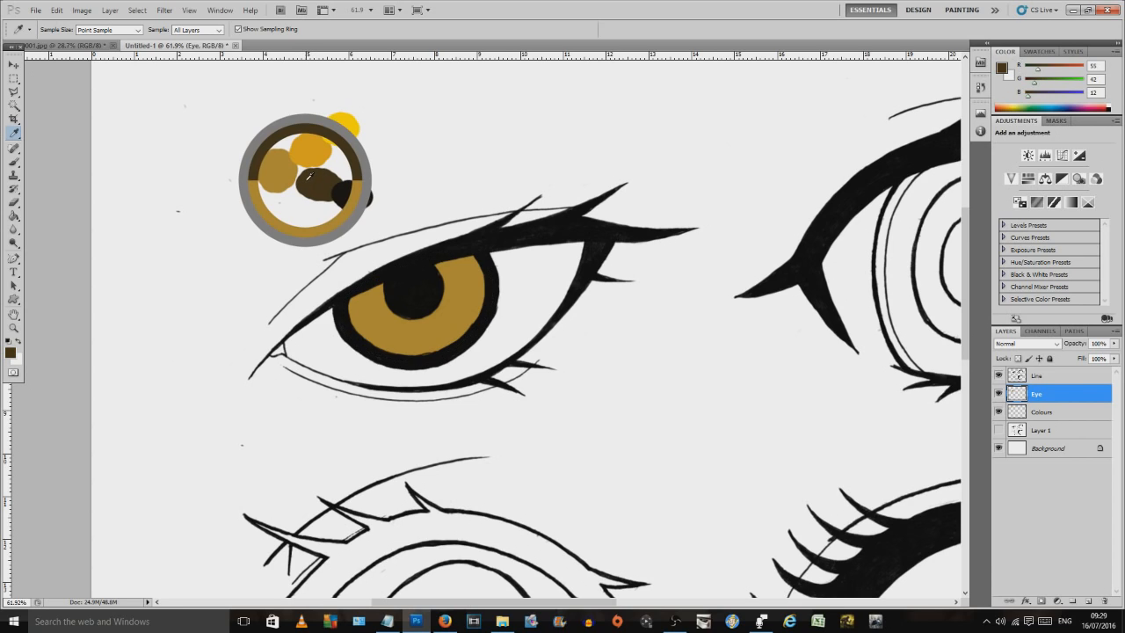
left_click(14, 163)
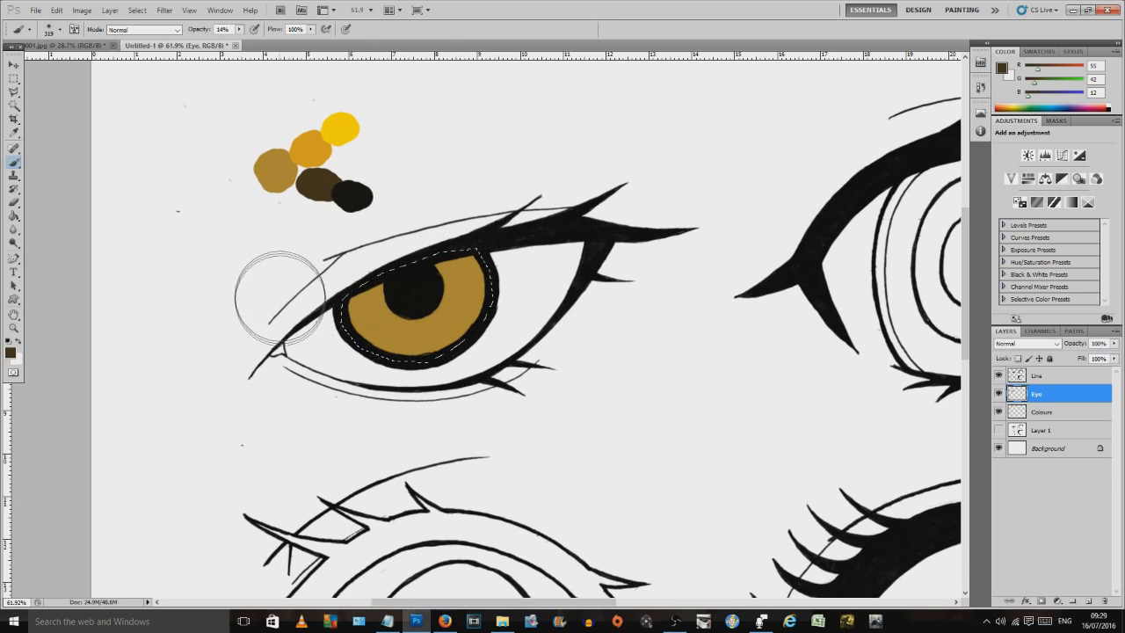
mouse_move(348, 297)
left_mouse_down()
mouse_move(283, 308)
mouse_move(555, 256)
mouse_move(282, 306)
mouse_move(492, 249)
mouse_move(371, 285)
mouse_move(357, 321)
left_mouse_up()
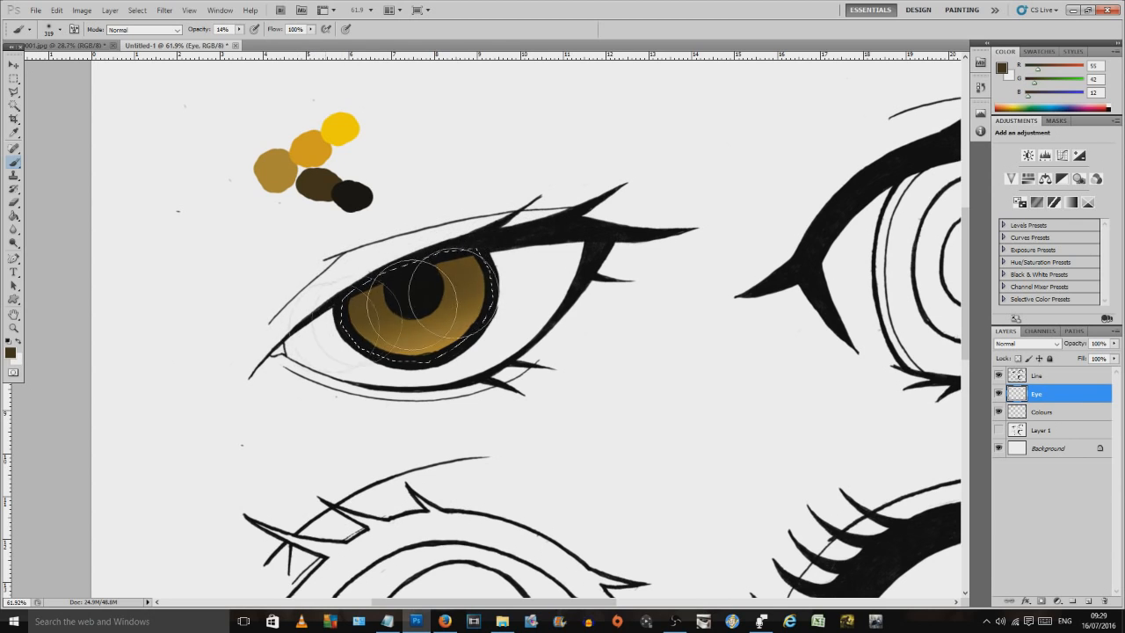
left_click_drag(491, 252, 398, 267)
mouse_move(308, 304)
left_mouse_down()
mouse_move(500, 229)
mouse_move(283, 310)
mouse_move(514, 250)
mouse_move(258, 320)
mouse_move(456, 256)
left_mouse_up()
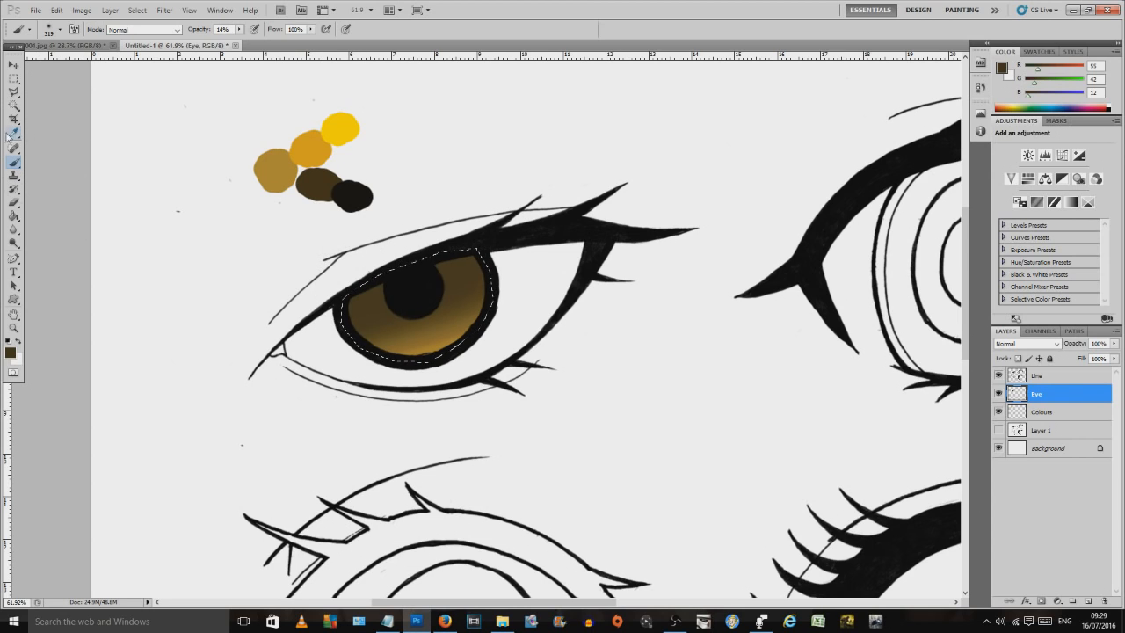
Step: Sample the near-black swatch and softly deepen the shadow along the iris's upper edge under the eyelid
left_click(14, 132)
left_click(352, 187)
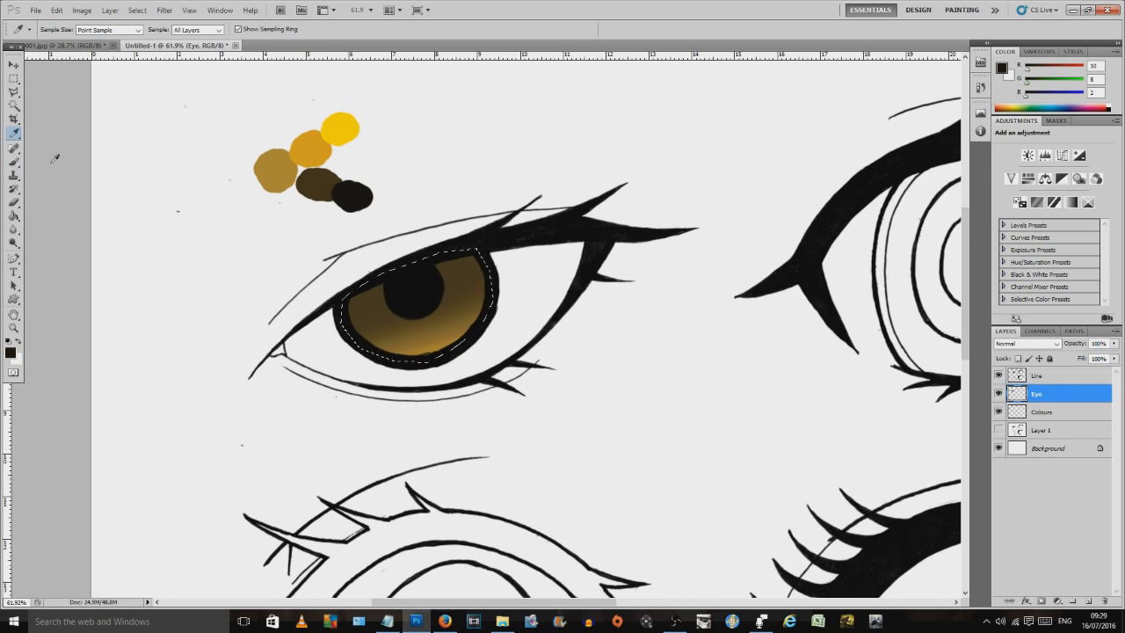
left_click(14, 163)
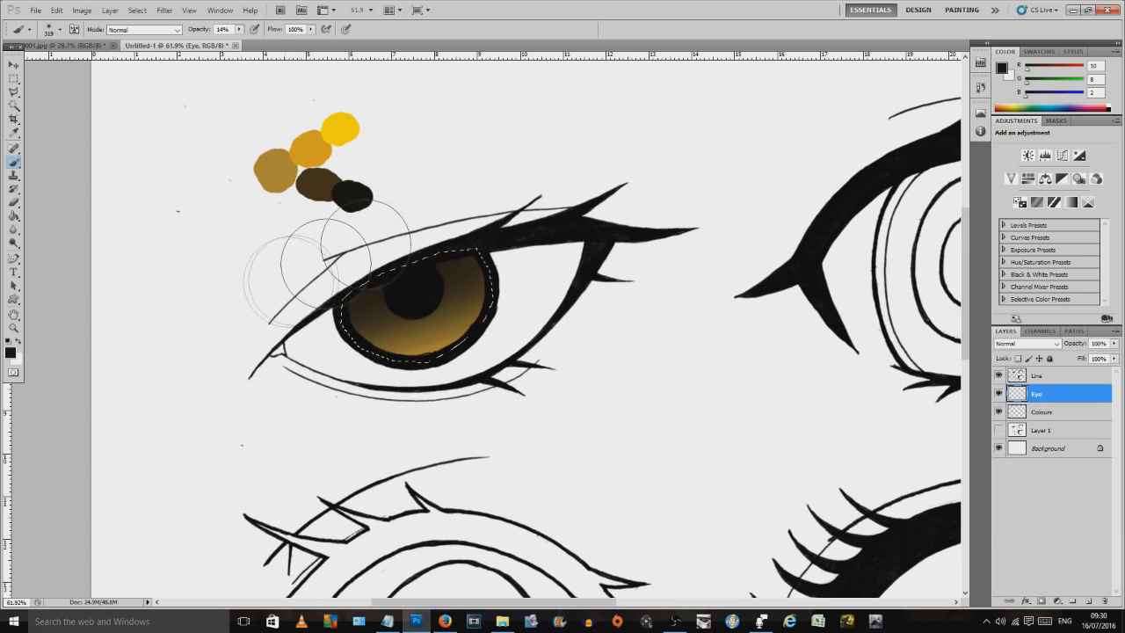
Step: Sample the orange-gold swatch and brush a soft warm glow over the lower part of the iris
left_click(14, 133)
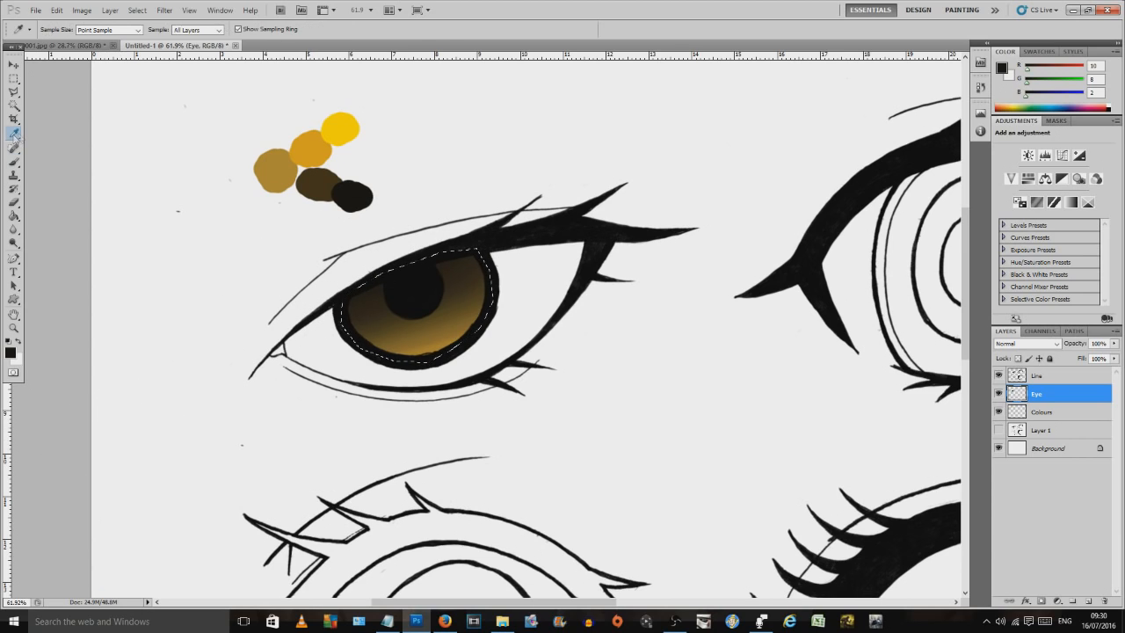
left_click(310, 145)
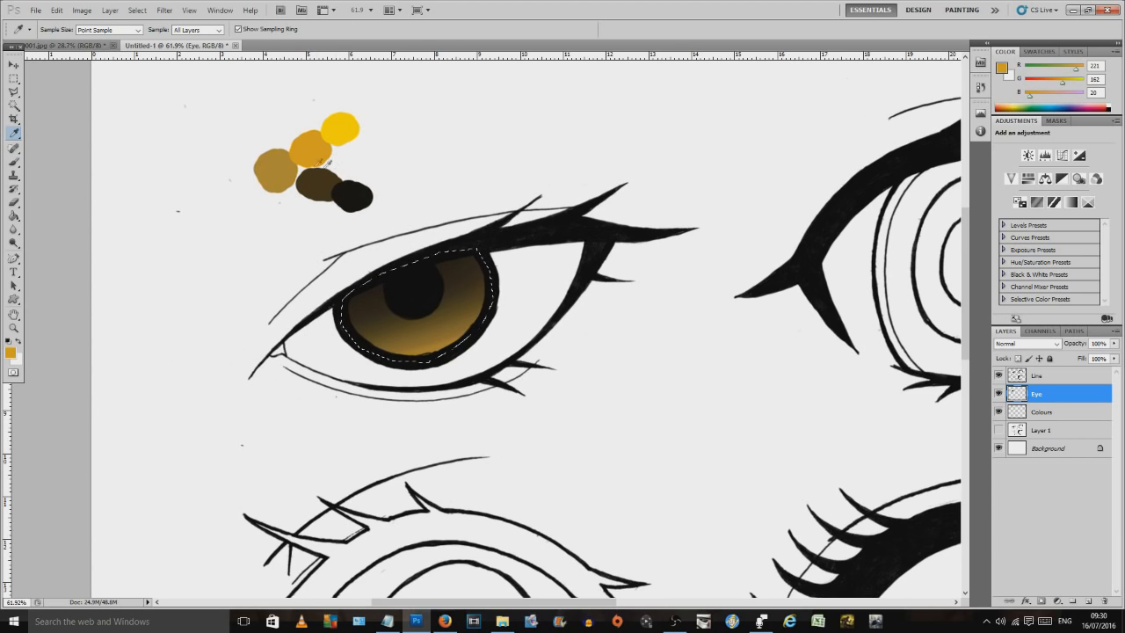
left_click(14, 163)
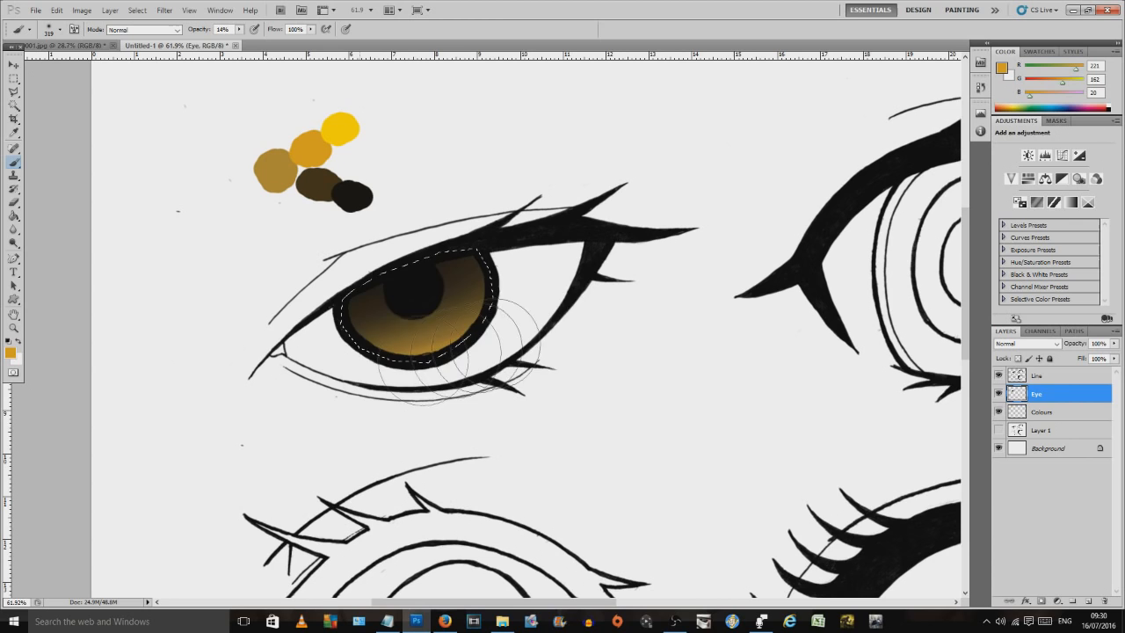
mouse_move(528, 337)
left_mouse_down()
mouse_move(479, 372)
mouse_move(378, 358)
mouse_move(489, 358)
mouse_move(374, 369)
mouse_move(522, 336)
mouse_move(398, 385)
mouse_move(503, 358)
mouse_move(421, 344)
left_mouse_up()
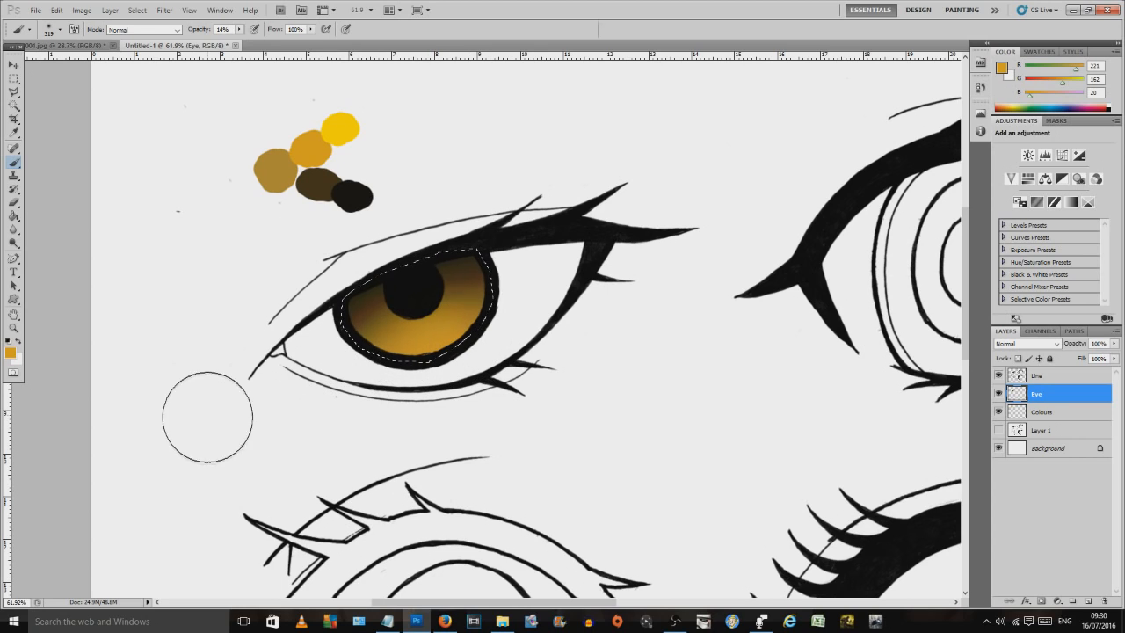
Step: Sample the bright yellow swatch, softly highlight the bottom of the iris with it, and clear the iris selection
left_click(14, 132)
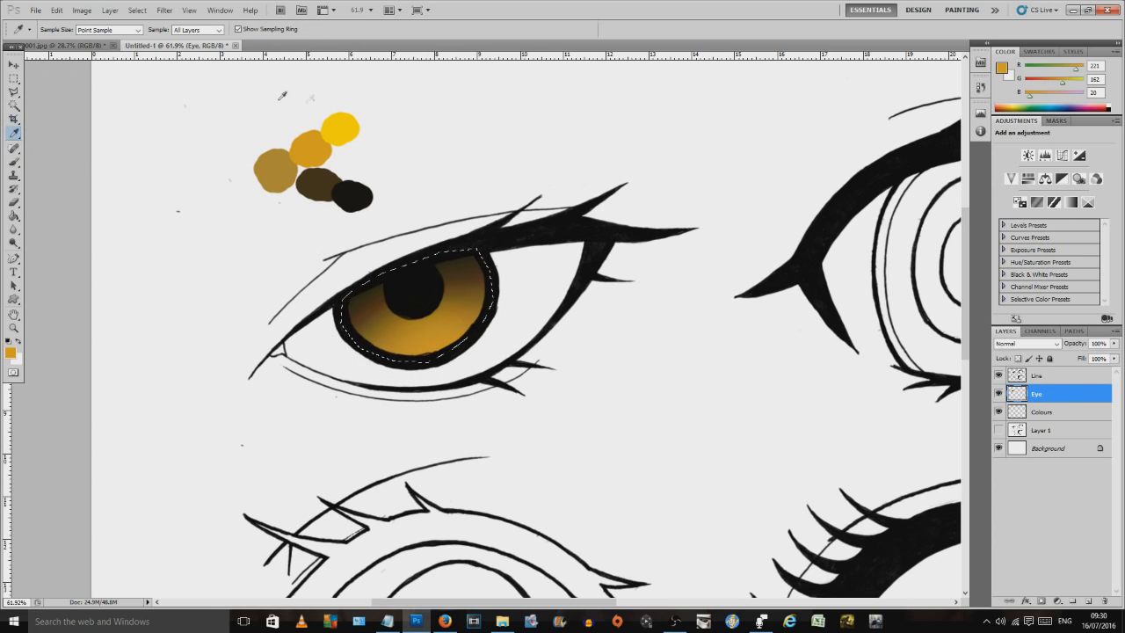
left_click(345, 121)
left_click(14, 163)
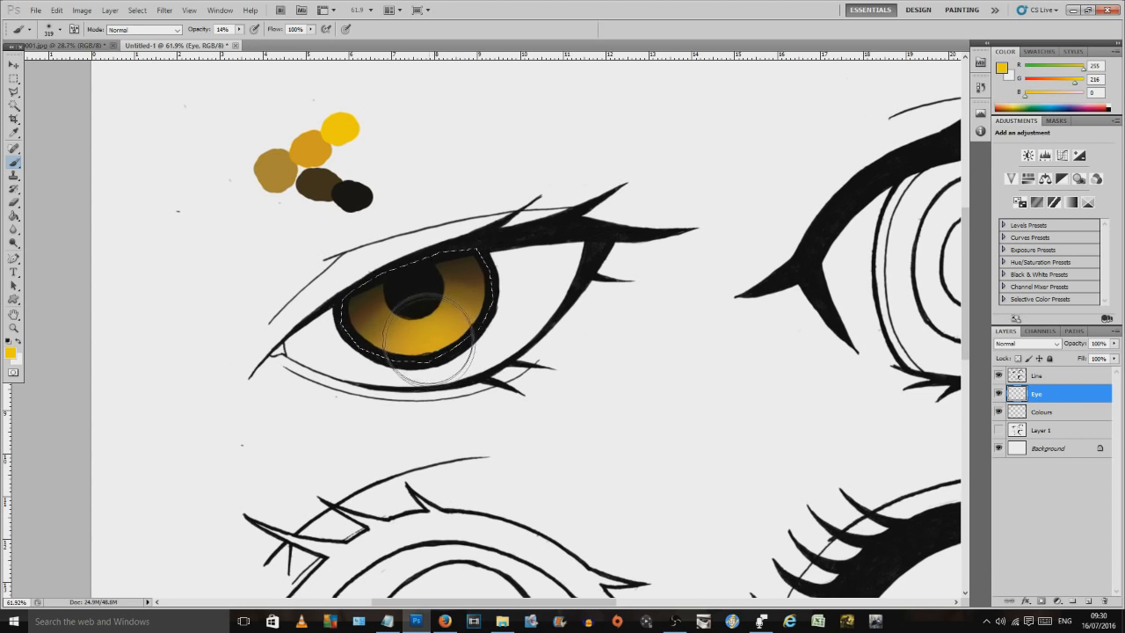
mouse_move(459, 348)
left_mouse_down()
mouse_move(454, 359)
mouse_move(439, 349)
mouse_move(444, 378)
left_mouse_up()
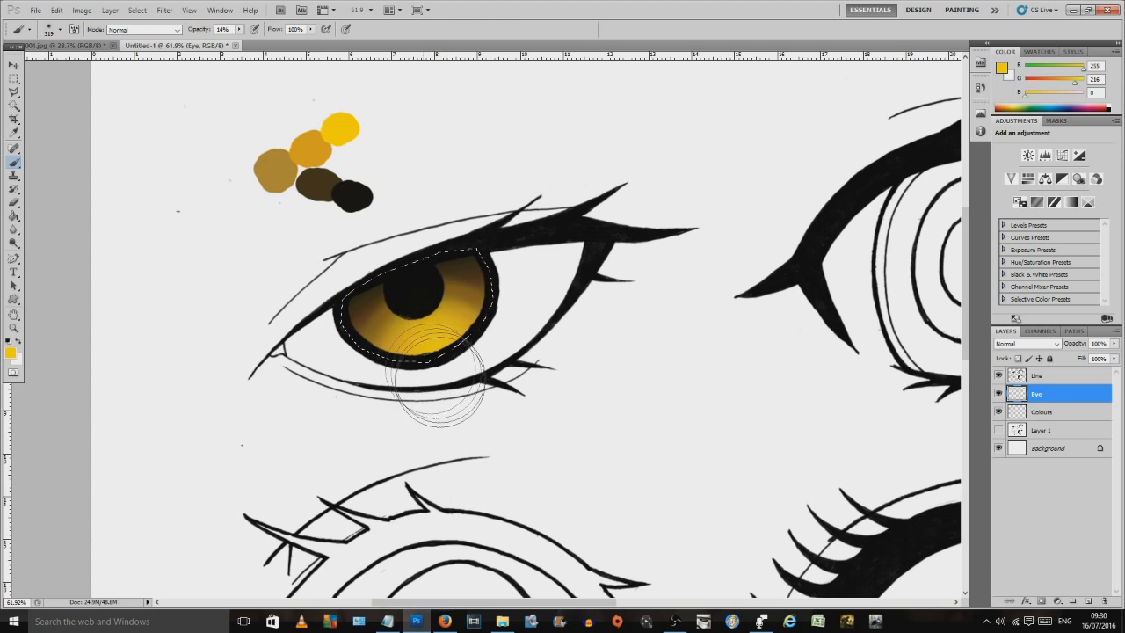
left_click(15, 80)
left_click(391, 309)
scroll(418, 314, "down", 3)
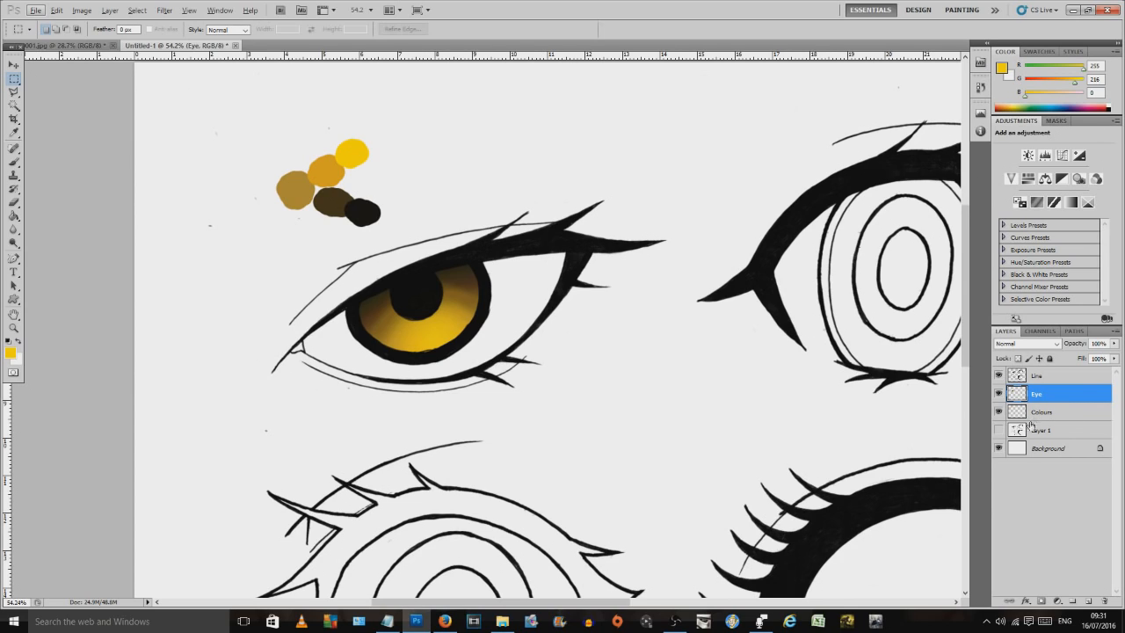
Step: Add a new layer named "Whites of eyes" directly above the Colours layer
left_click(1040, 412)
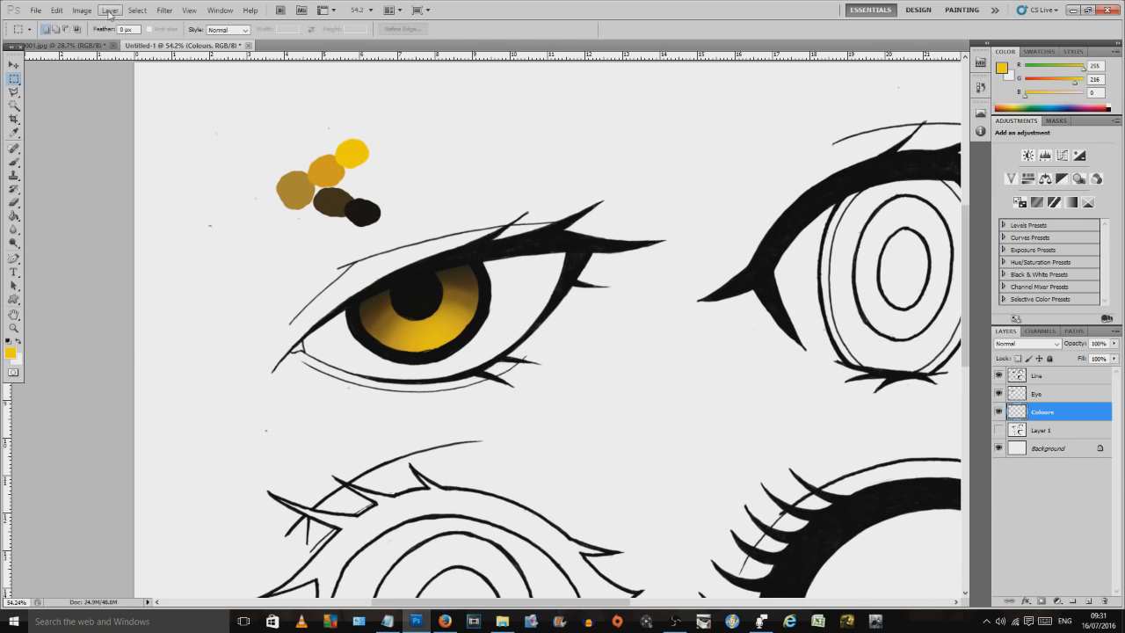
left_click(110, 11)
mouse_move(211, 22)
left_click(256, 29)
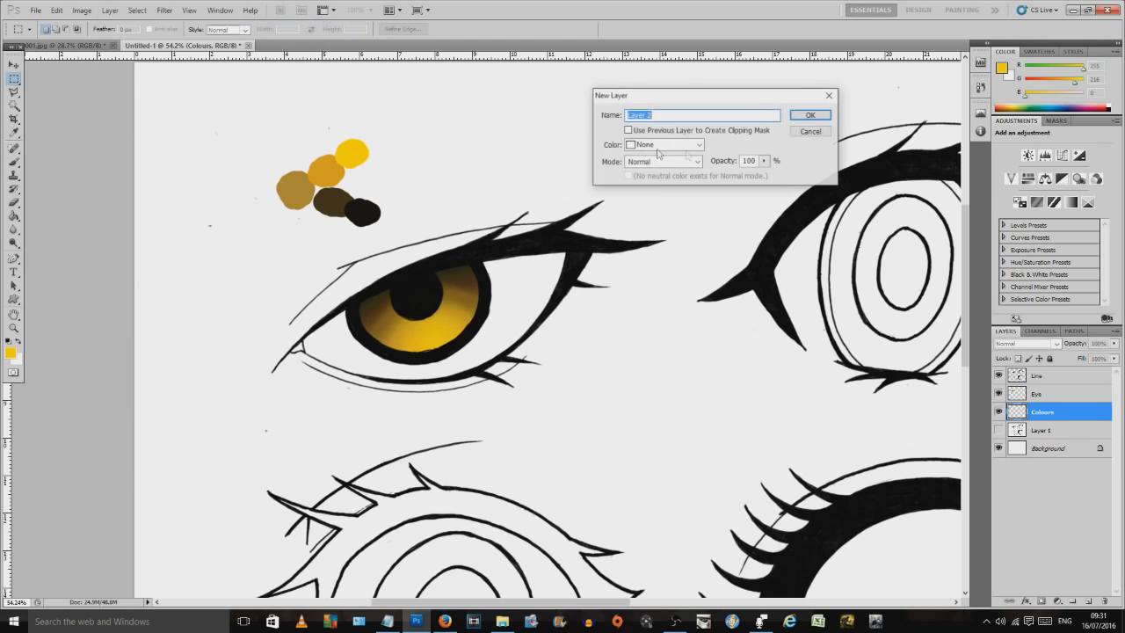
type("Whites")
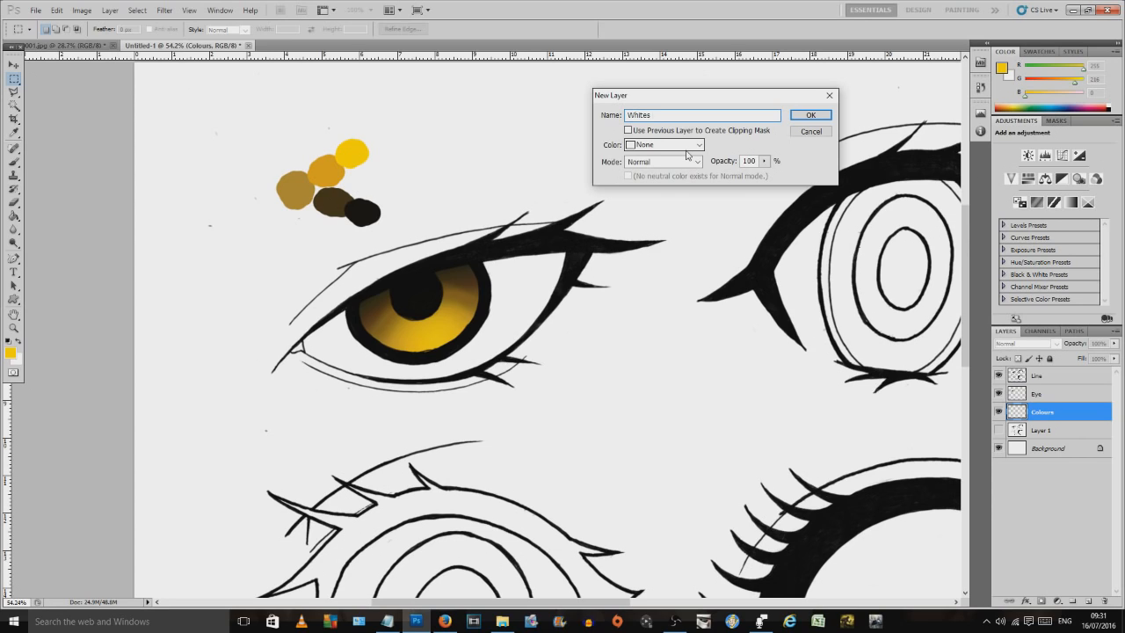
type(" of eyes")
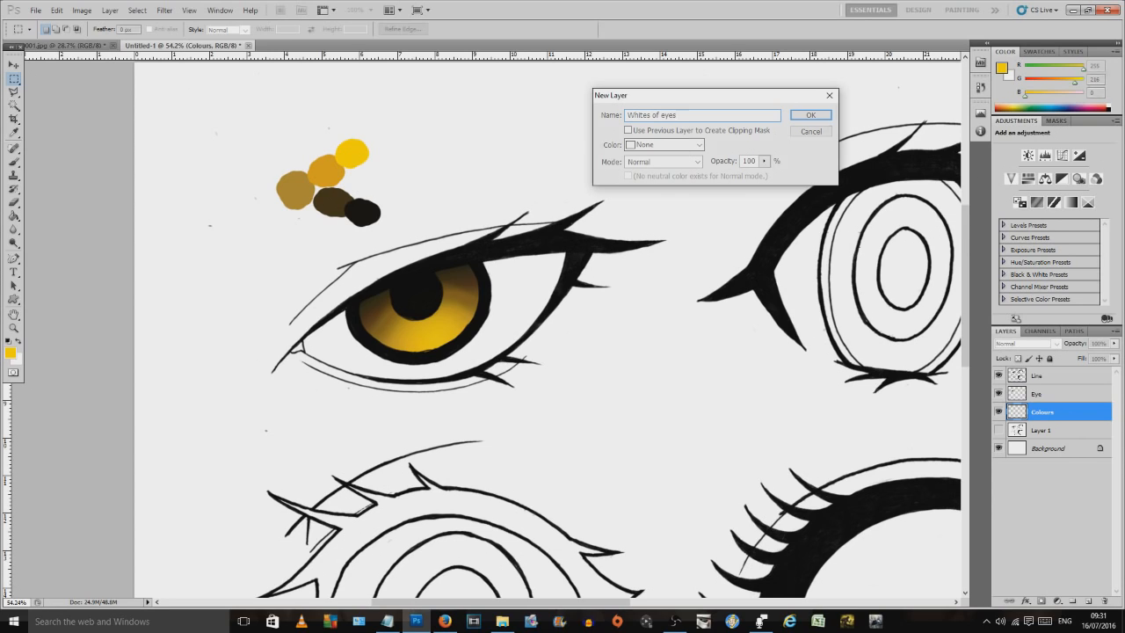
key("Return")
Step: Outline the whole opening of the upper-left eye with the Polygonal Lasso, following the upper and lower lid lines
left_click(14, 92)
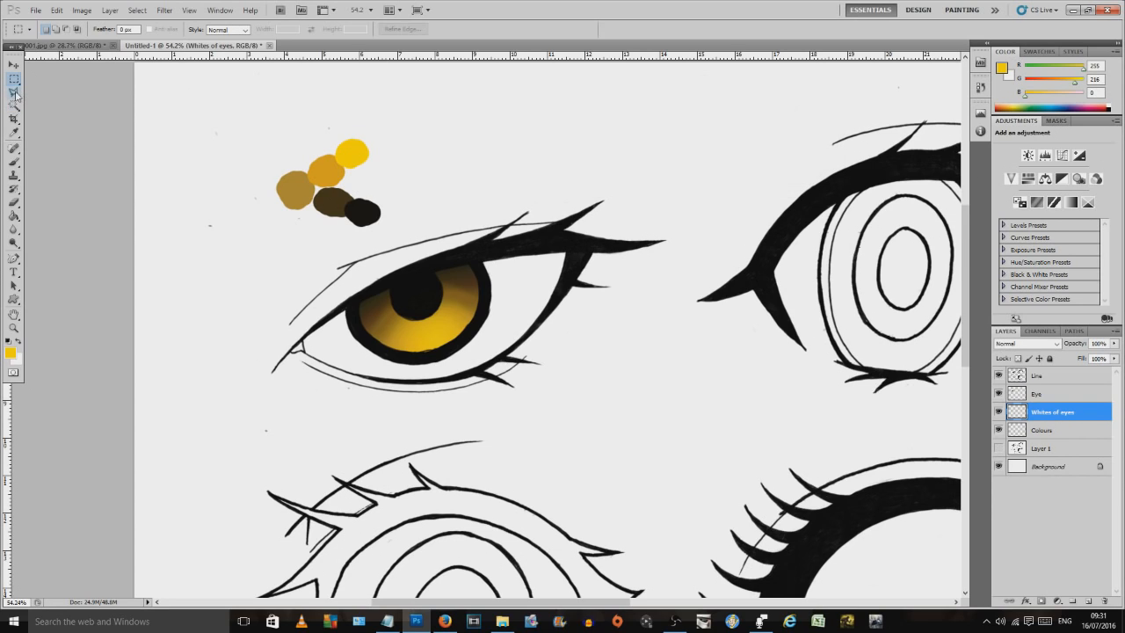
left_click(407, 273)
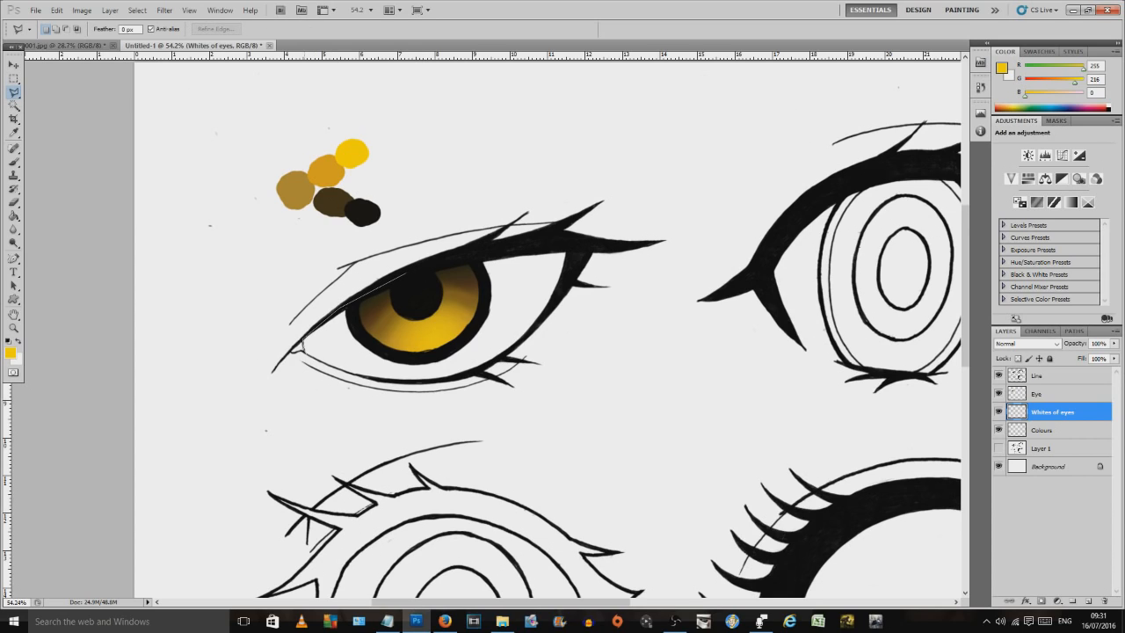
left_click(367, 376)
left_click(420, 381)
left_click(472, 373)
left_click(529, 334)
left_click(555, 300)
left_click(573, 249)
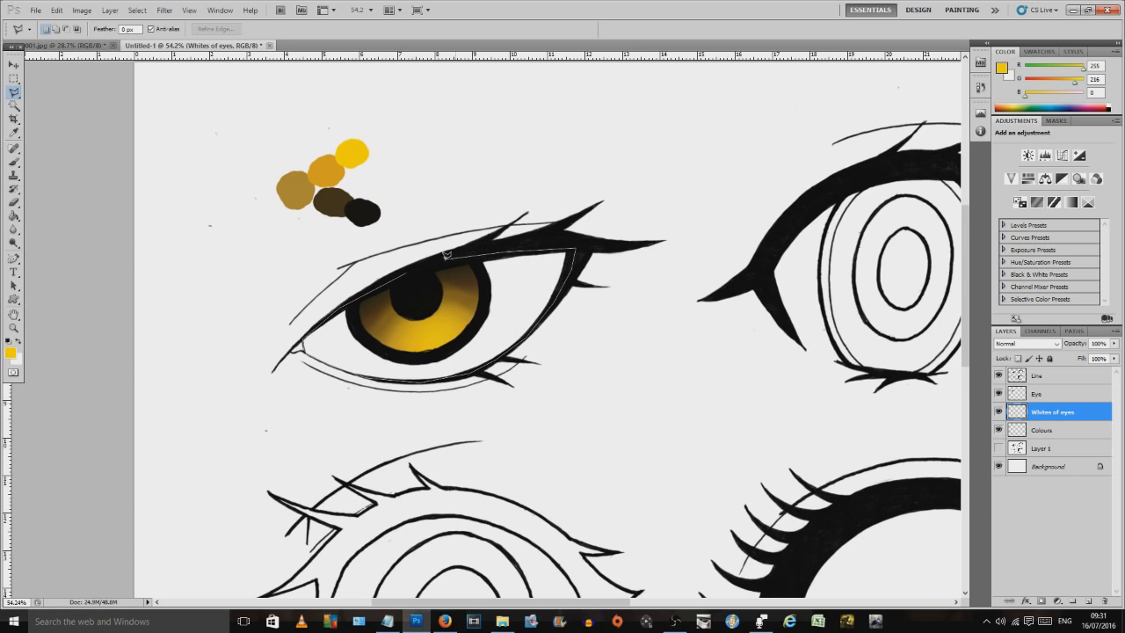
left_click(302, 346)
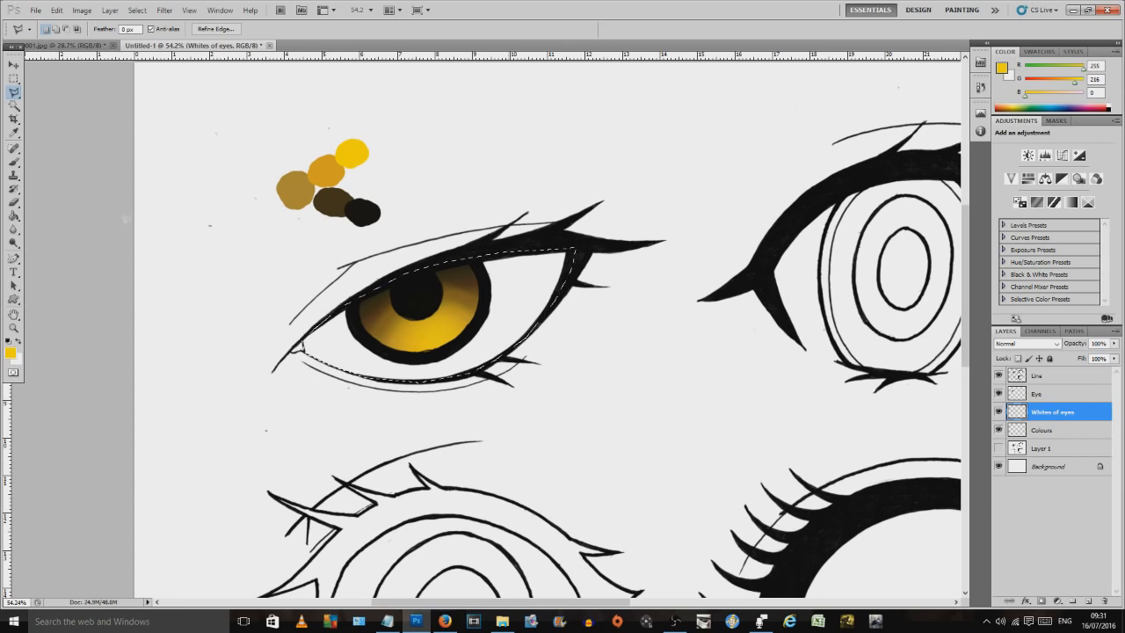
Step: Set the foreground to light grey (RGB 192, 192, 192) and softly shade the eye white beneath the upper lid on both sides of the iris
left_click(12, 351)
left_click(683, 409)
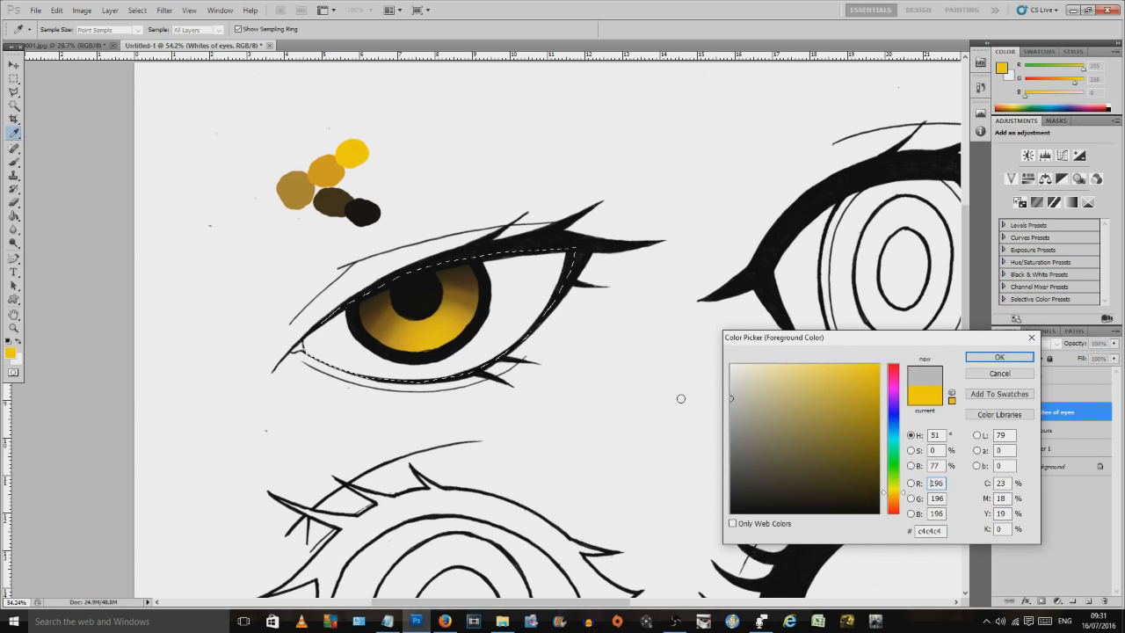
left_click(999, 356)
left_click(14, 163)
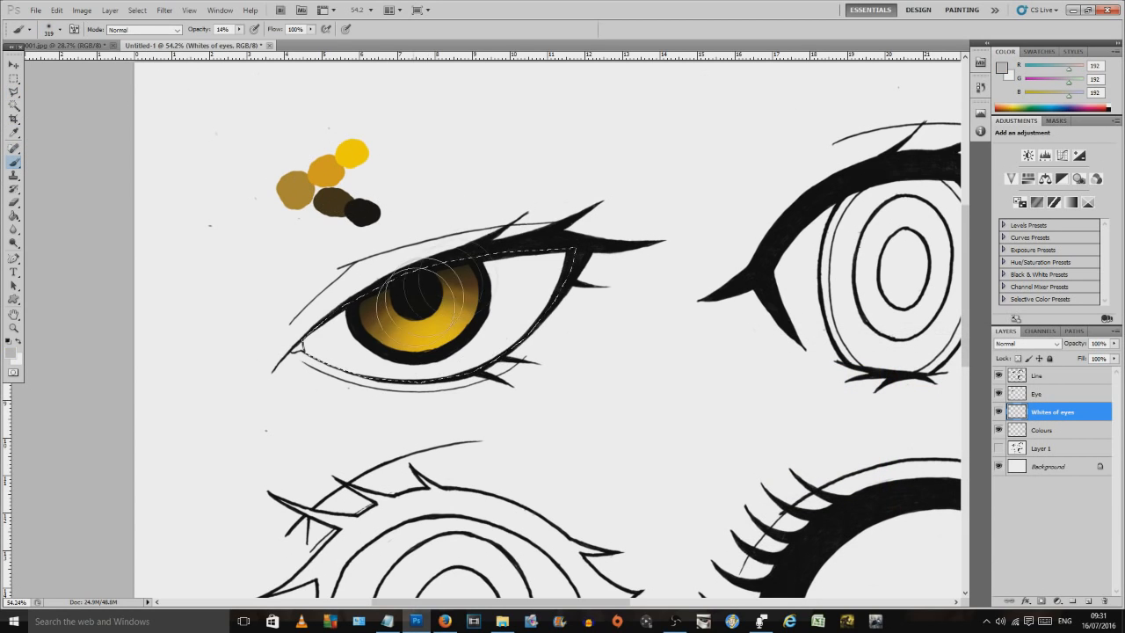
mouse_move(299, 313)
left_mouse_down()
mouse_move(685, 243)
mouse_move(426, 276)
mouse_move(413, 290)
mouse_move(650, 243)
mouse_move(431, 277)
mouse_move(404, 286)
mouse_move(641, 233)
mouse_move(439, 283)
mouse_move(299, 340)
left_mouse_up()
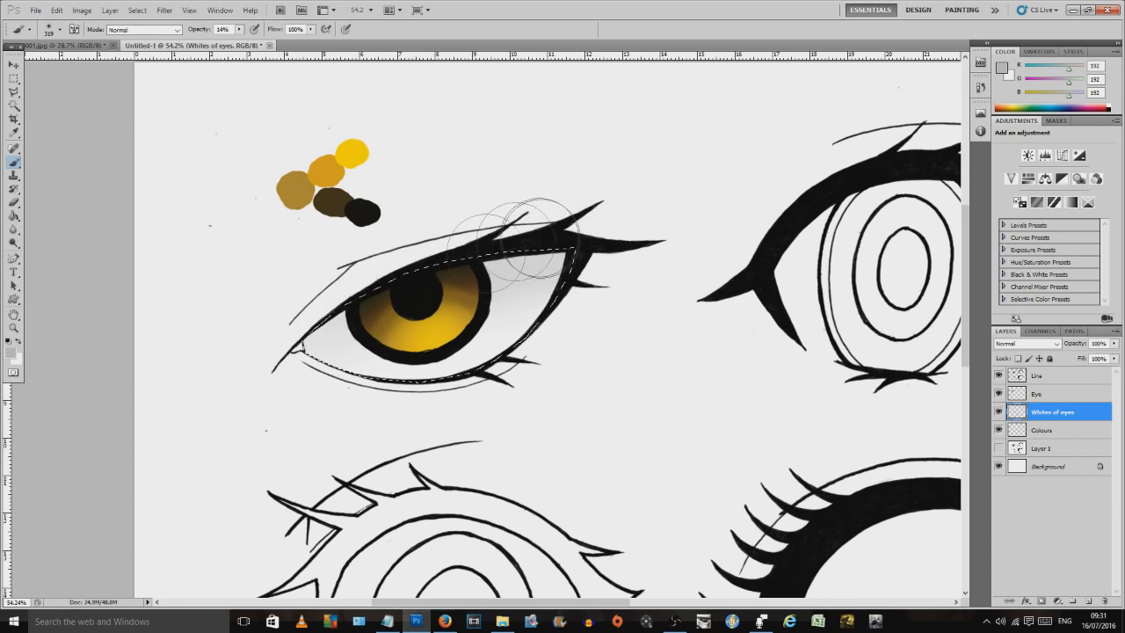
mouse_move(347, 311)
left_mouse_down()
mouse_move(279, 319)
mouse_move(552, 235)
mouse_move(282, 301)
mouse_move(406, 286)
mouse_move(316, 301)
mouse_move(553, 246)
mouse_move(230, 334)
mouse_move(411, 262)
mouse_move(561, 234)
mouse_move(246, 331)
left_mouse_up()
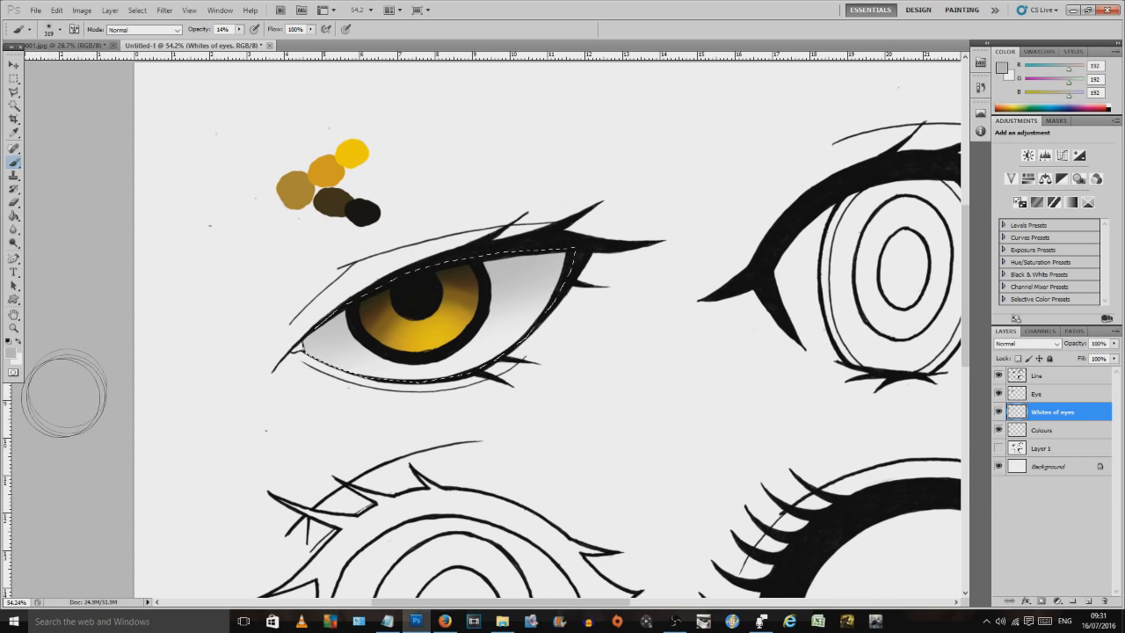
Step: Switch the foreground to white, softly brush the lower part of the eye white, and clear the selection
left_click(18, 341)
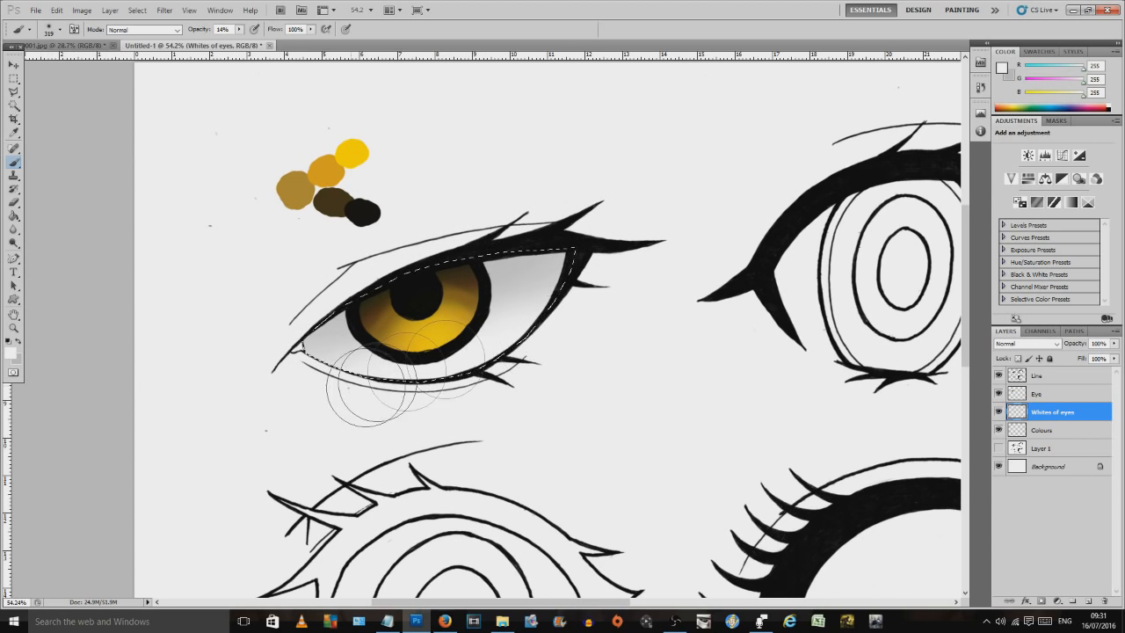
left_click(14, 79)
left_click(501, 300)
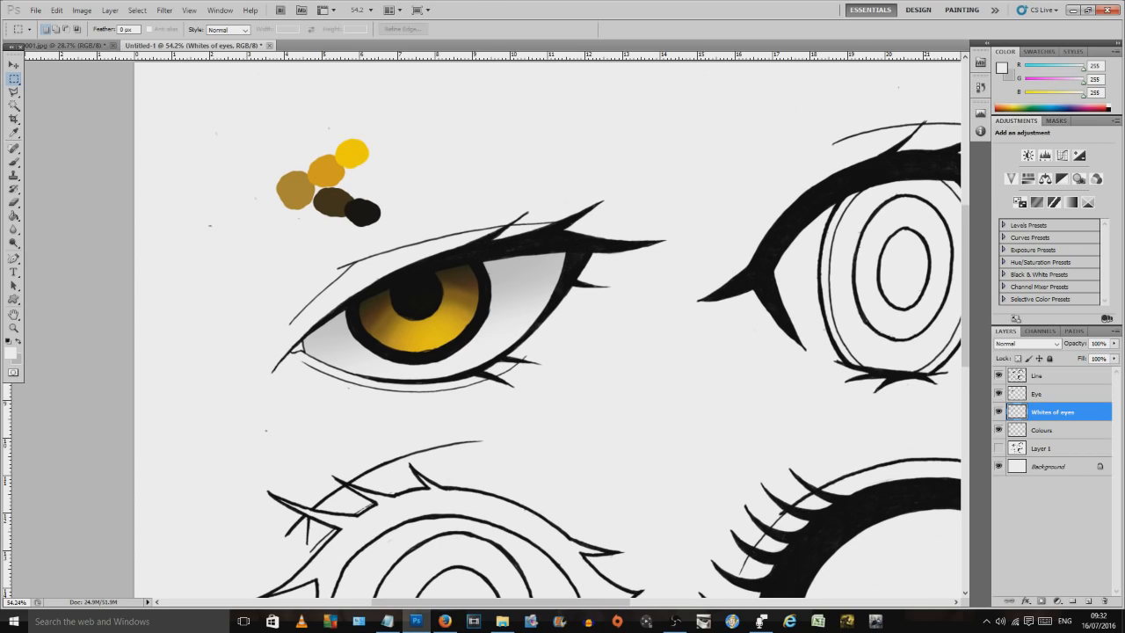
Step: Add a new layer named "Reflected light" directly above the Line layer
left_click(1038, 378)
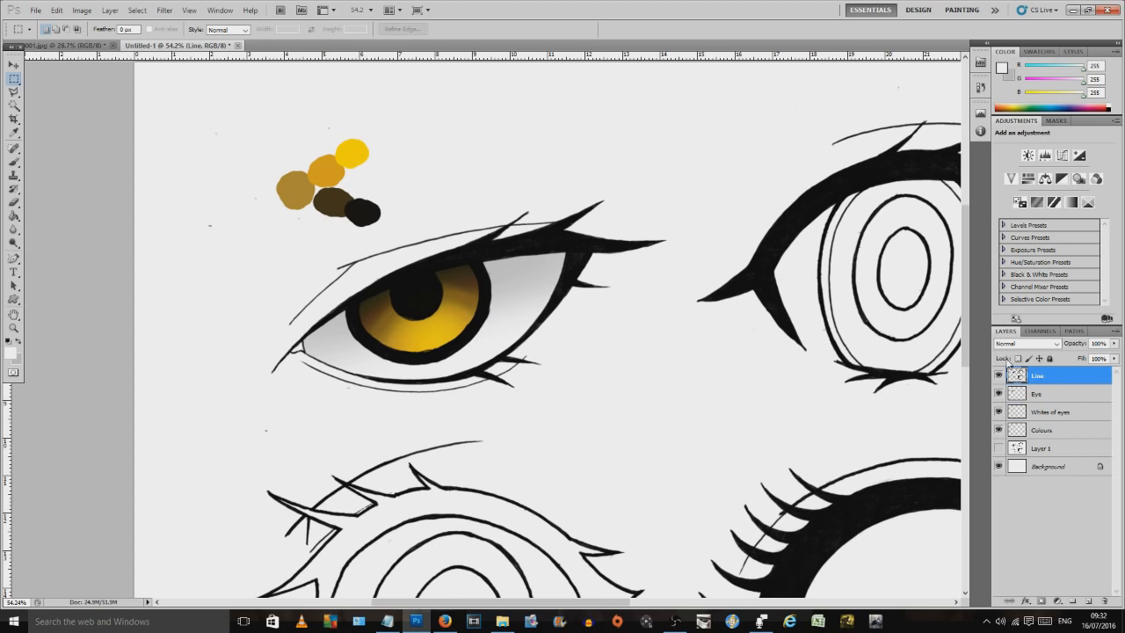
left_click(109, 11)
mouse_move(219, 21)
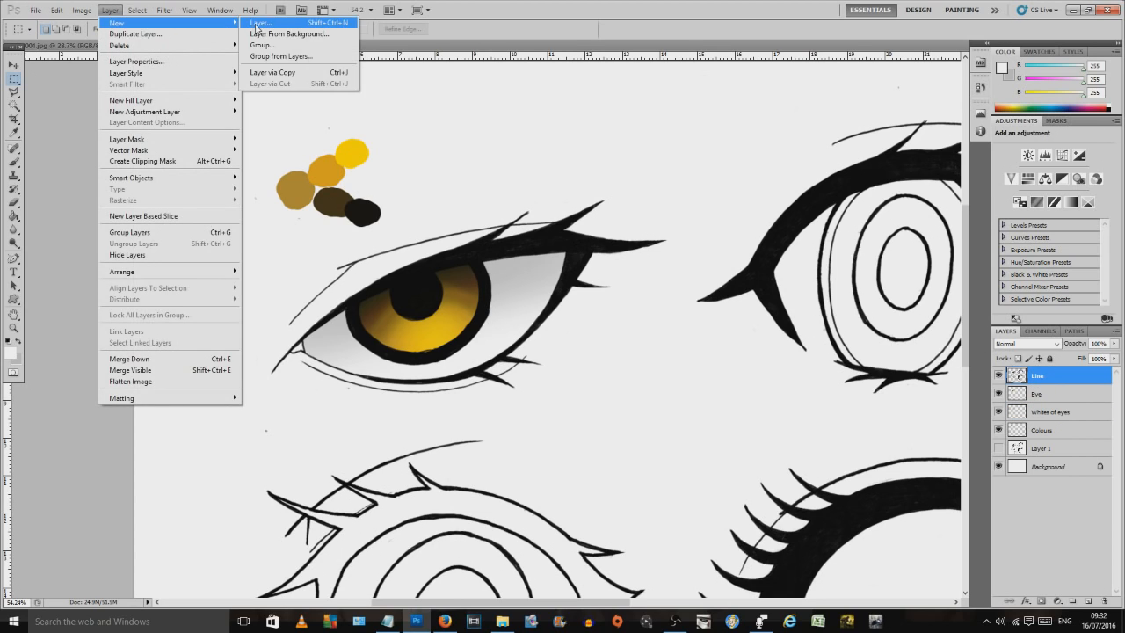
left_click(272, 21)
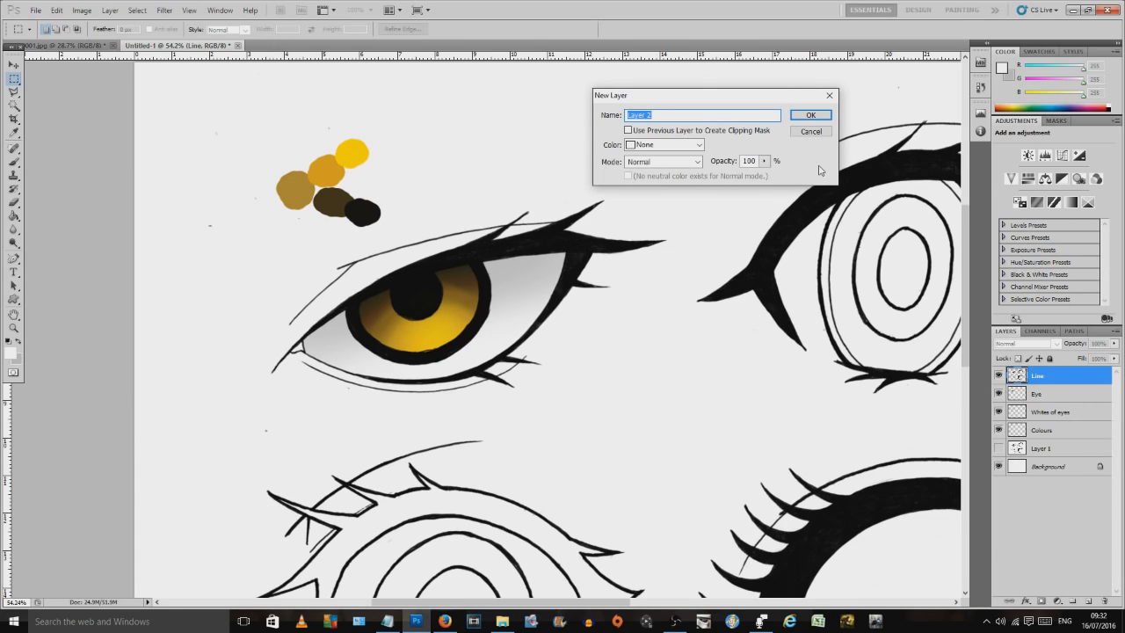
type("Reflected light")
key("Return")
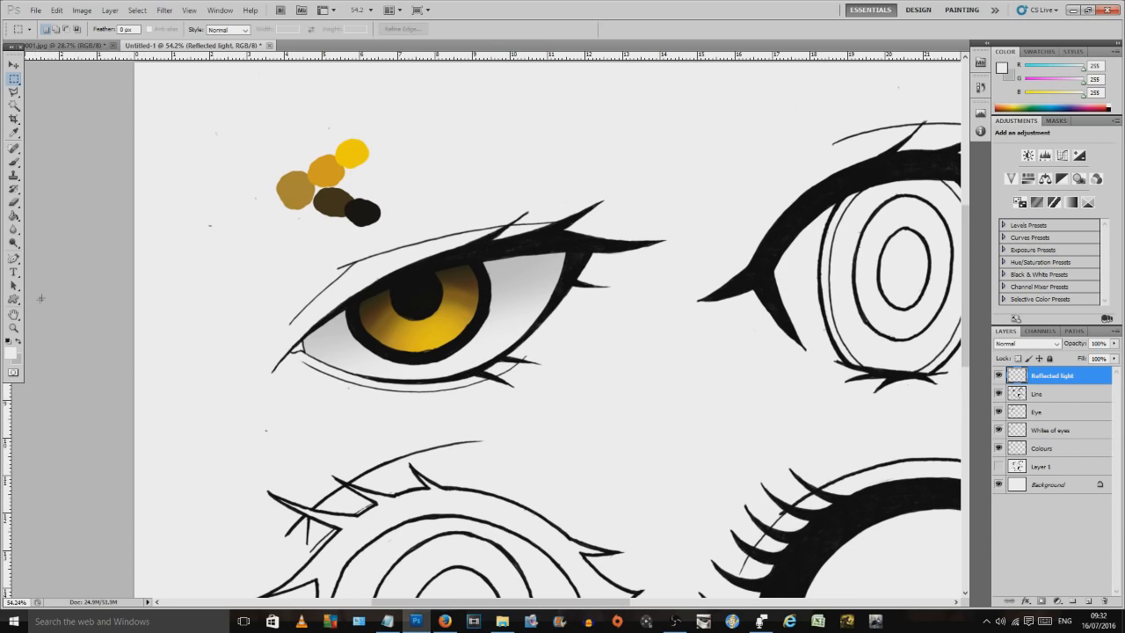
Step: Make a flat elliptical selection across the iris's upper-right edge and fill it with white on the Reflected light layer
left_click_drag(17, 79, 54, 89)
left_click_drag(483, 284, 451, 297)
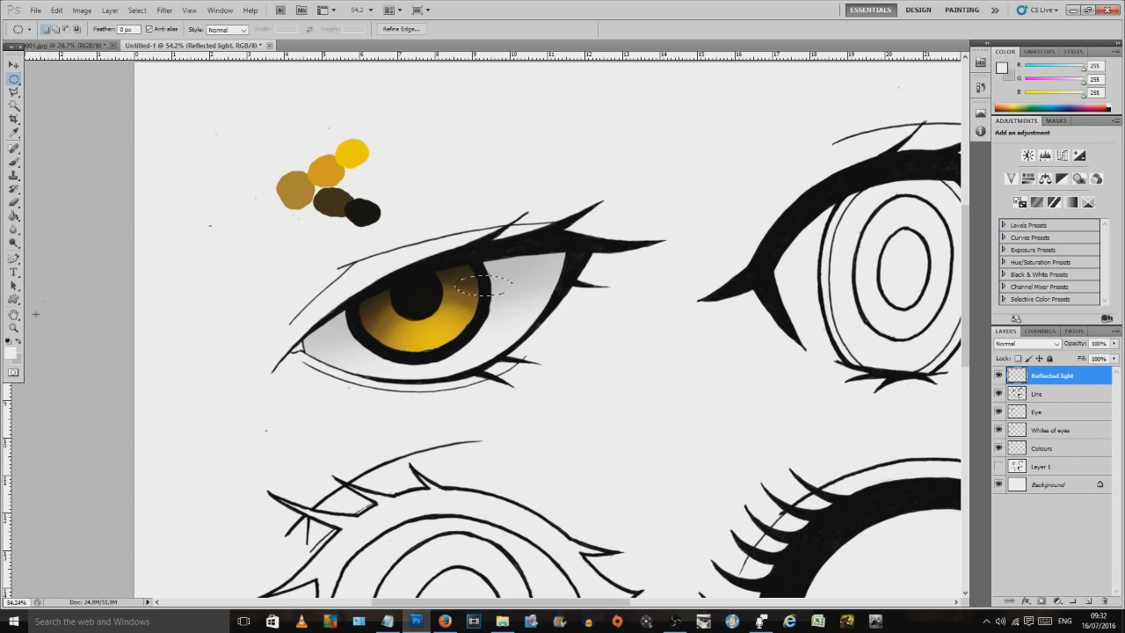
left_click(15, 215)
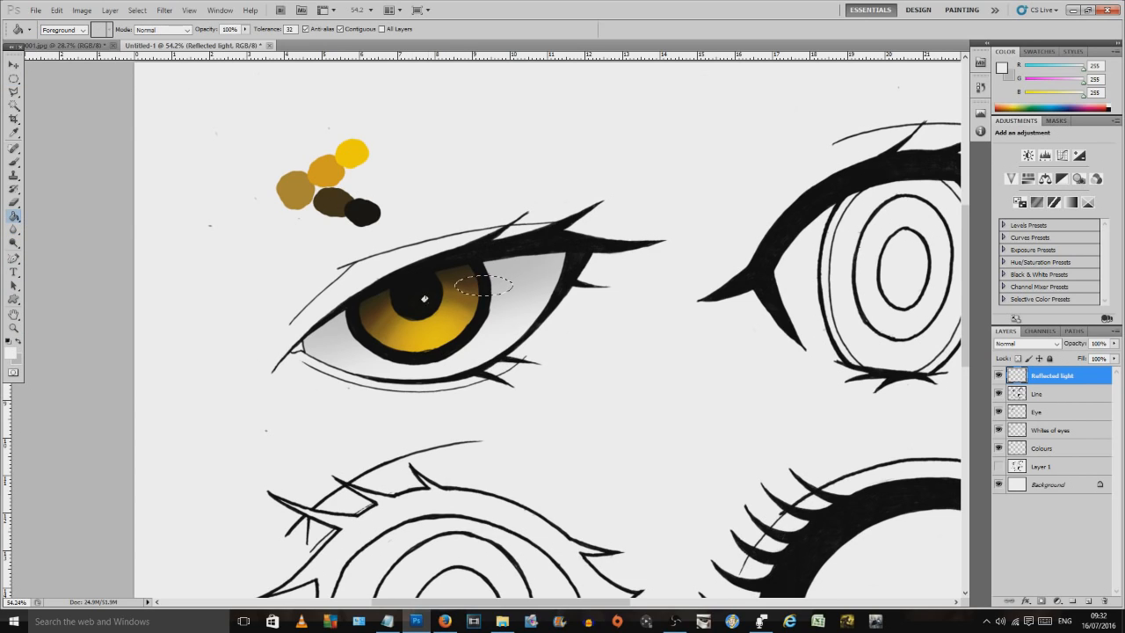
left_click(472, 280)
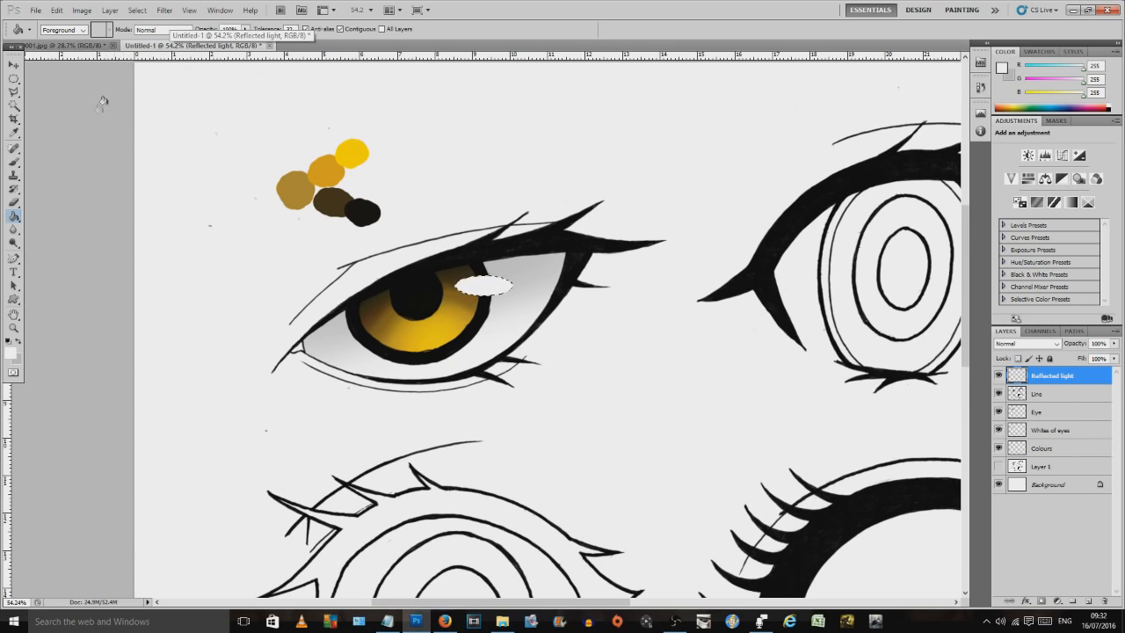
Step: Rotate the white ellipse about -11.5° so it tilts up to the right, nudge it slightly, and clear the selection
left_click(58, 10)
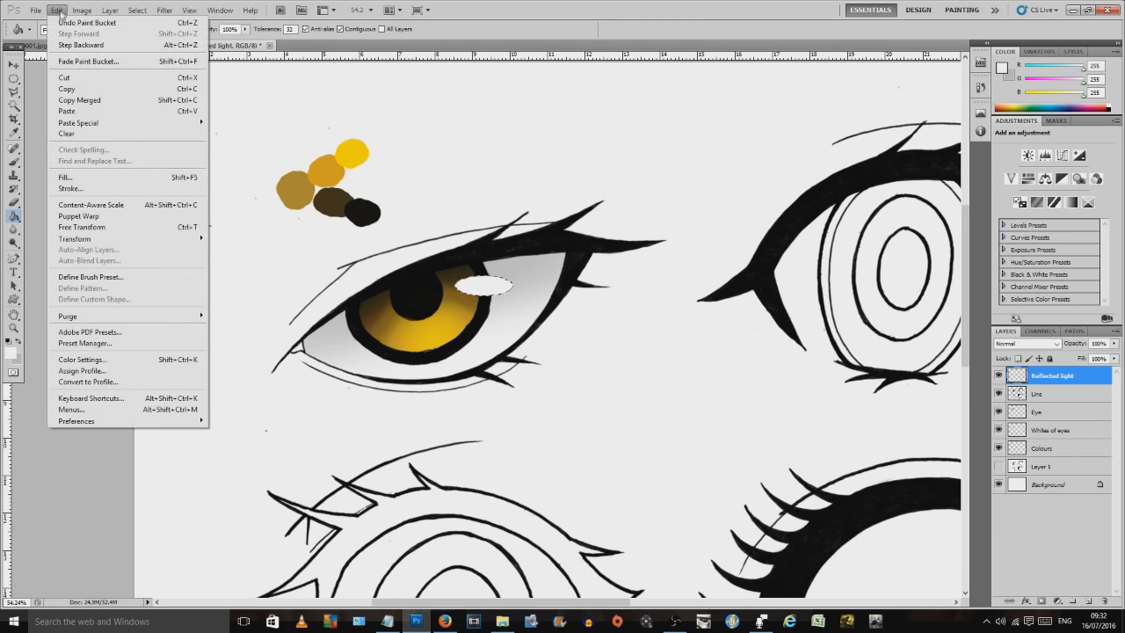
mouse_move(111, 241)
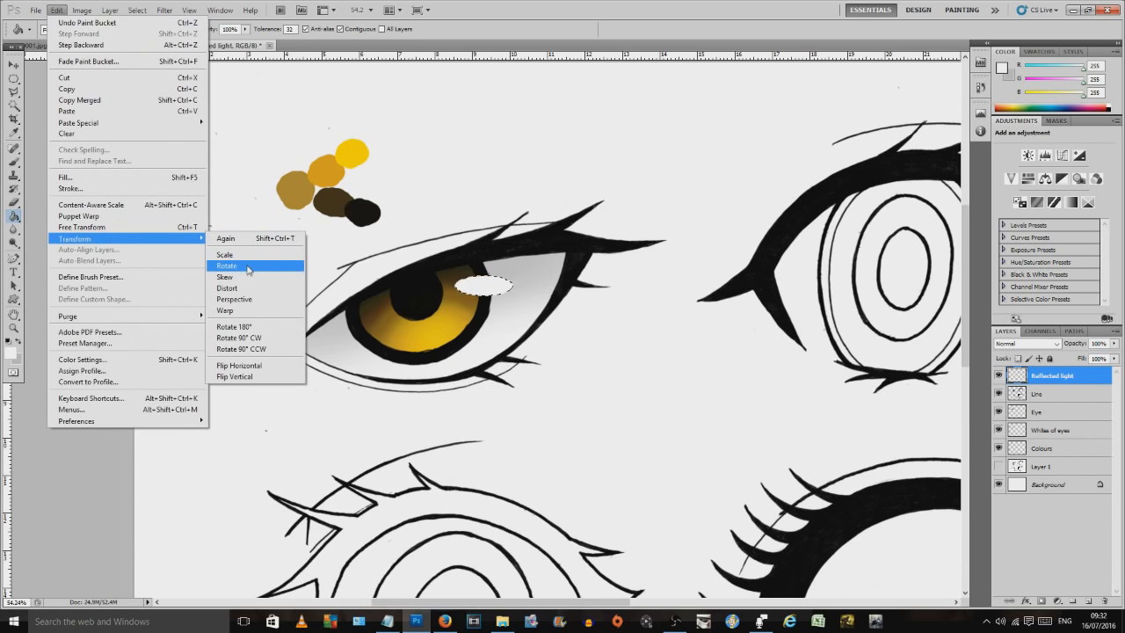
left_click(247, 268)
left_click_drag(534, 271, 496, 282)
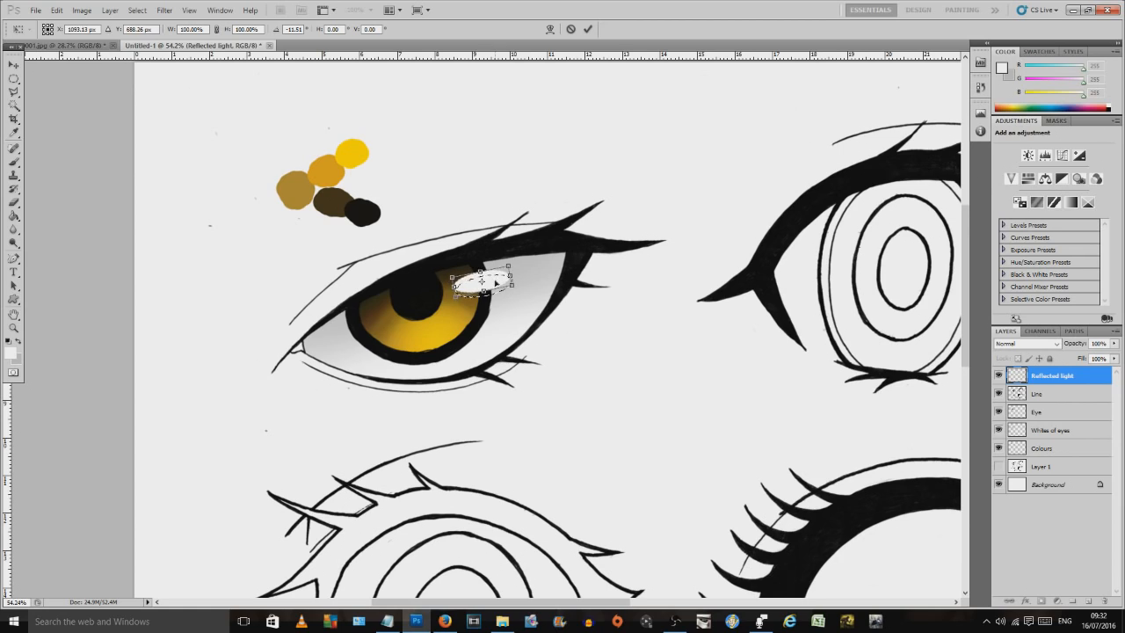
key("Return")
key("ctrl+d")
key("g")
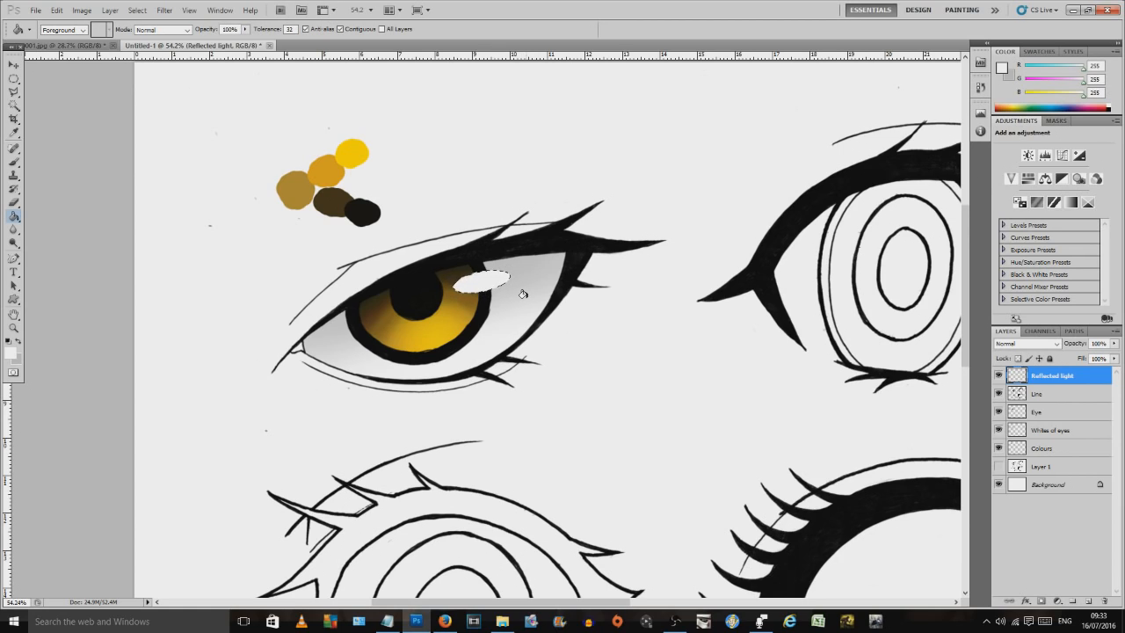
left_click(15, 78)
left_click(90, 139)
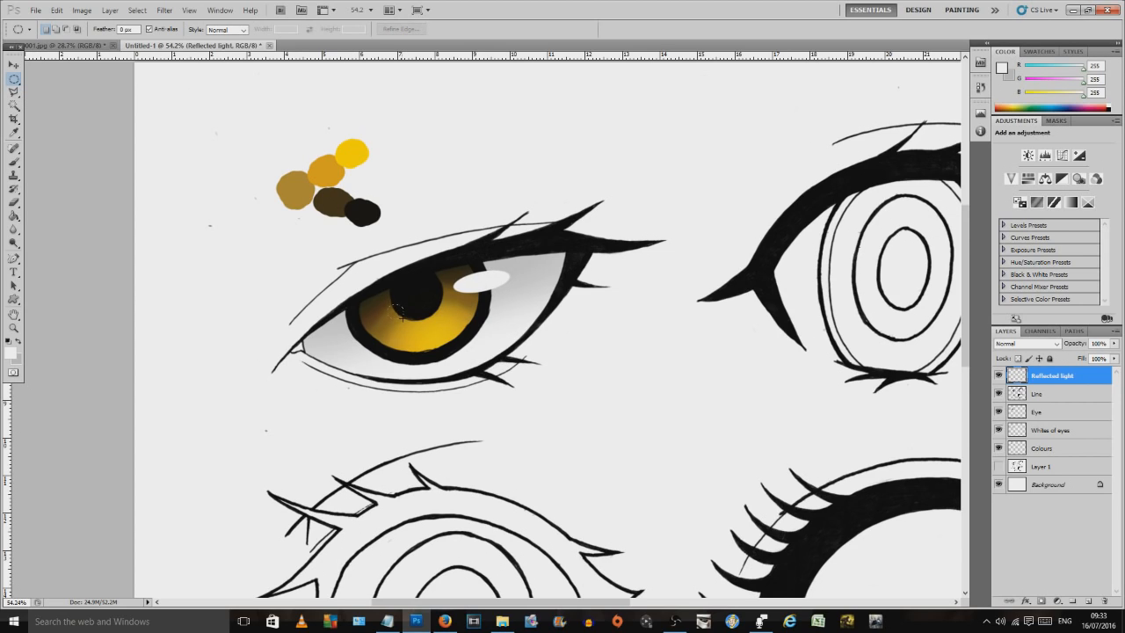
Step: Add a small round white highlight at the lower-left edge of the golden iris and clear the selection
left_click_drag(387, 303, 401, 315)
left_click(14, 215)
left_click(368, 336)
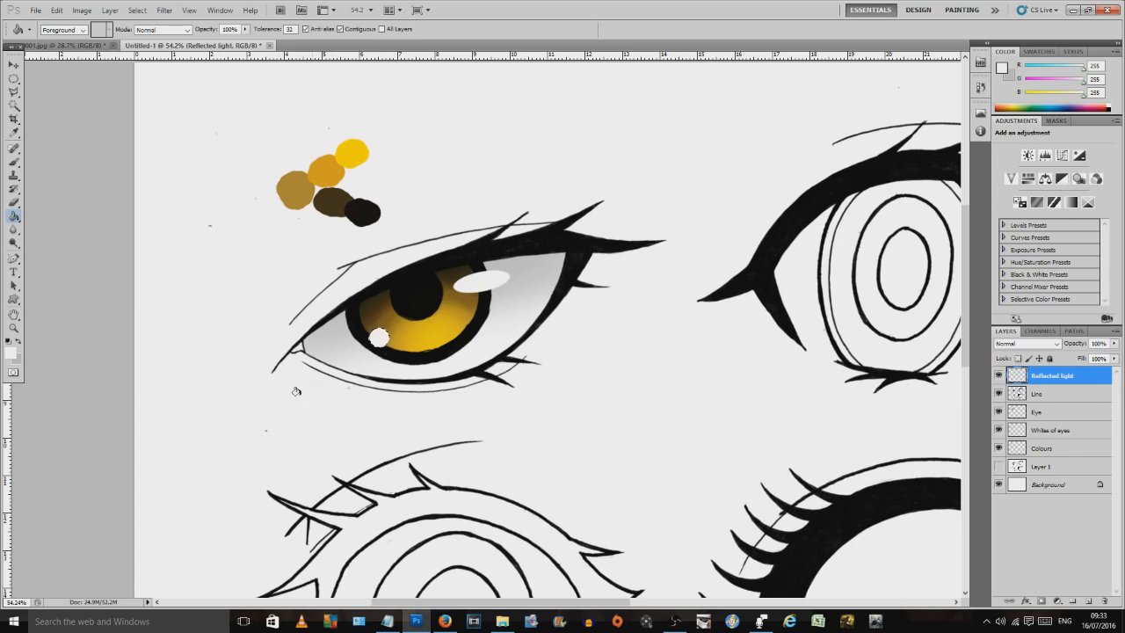
left_click(14, 79)
left_click(494, 277)
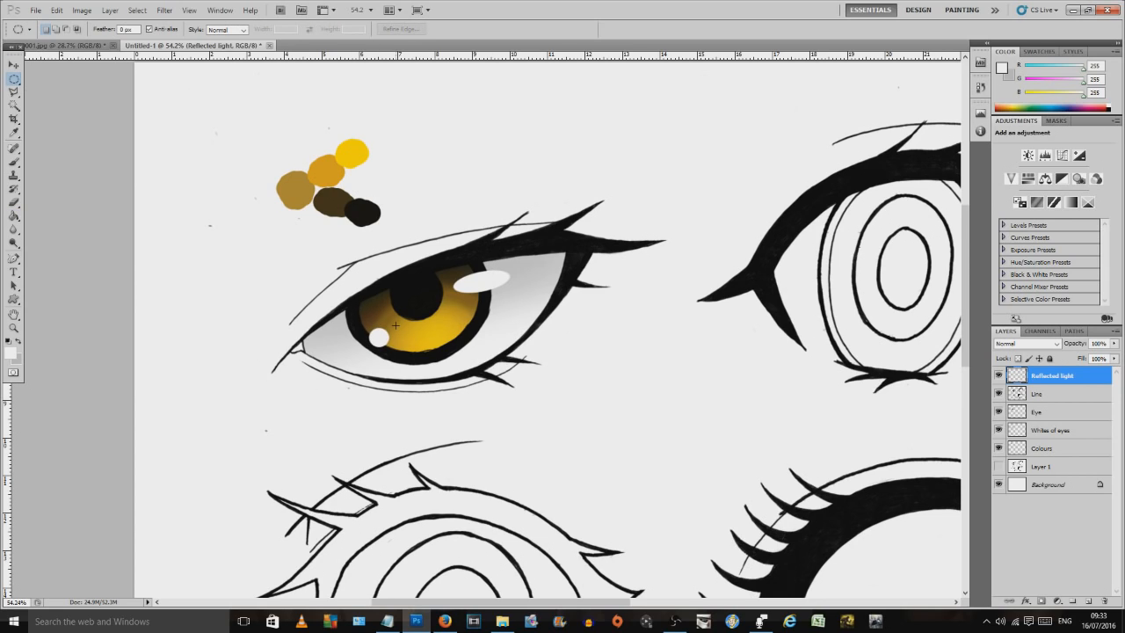
scroll(395, 325, "down", 4)
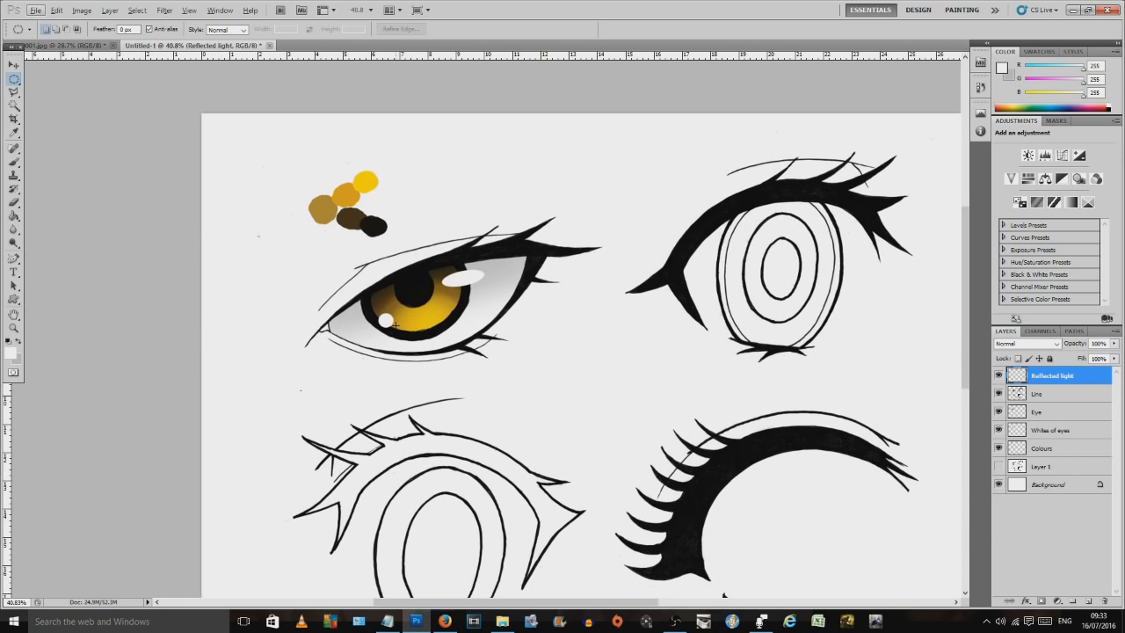
left_click_drag(342, 361, 313, 308)
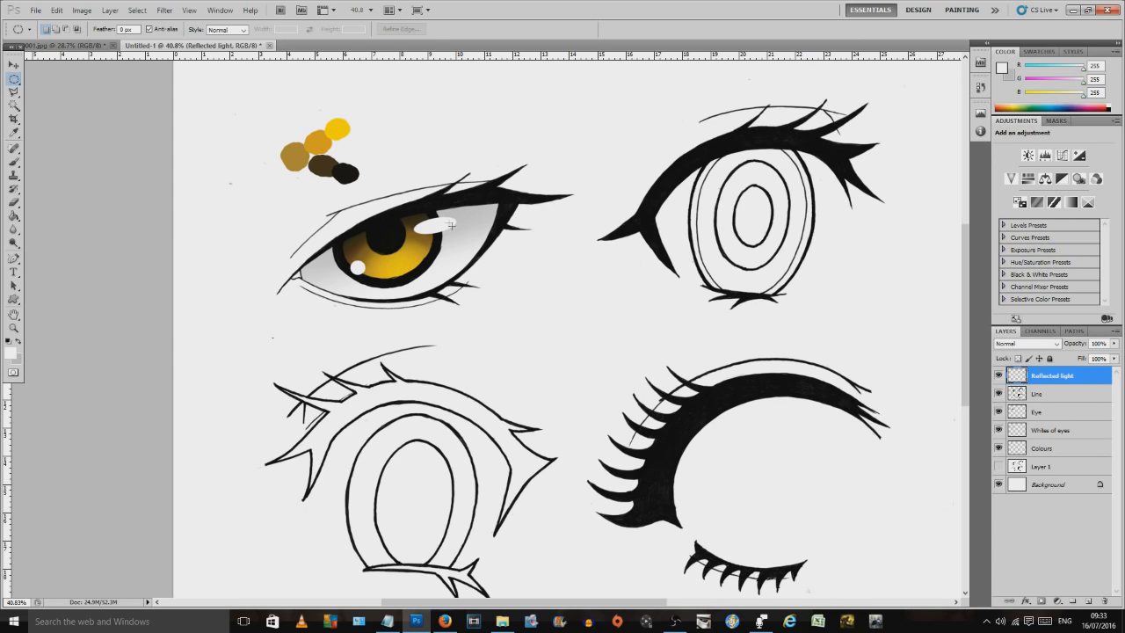
left_click_drag(470, 272, 416, 257)
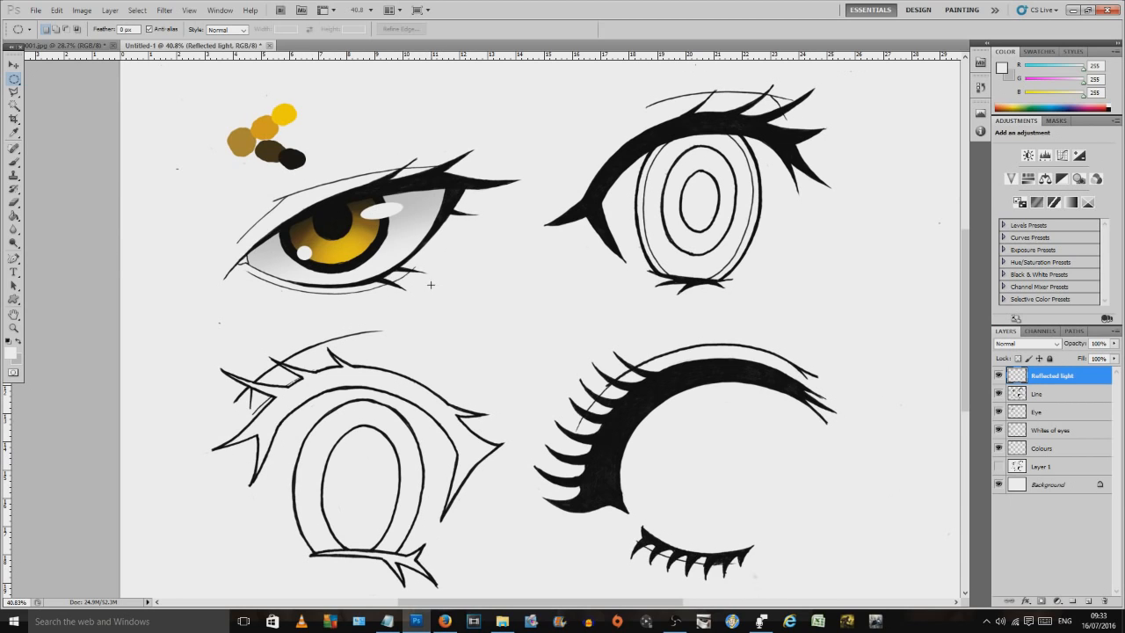
left_click_drag(469, 284, 414, 298)
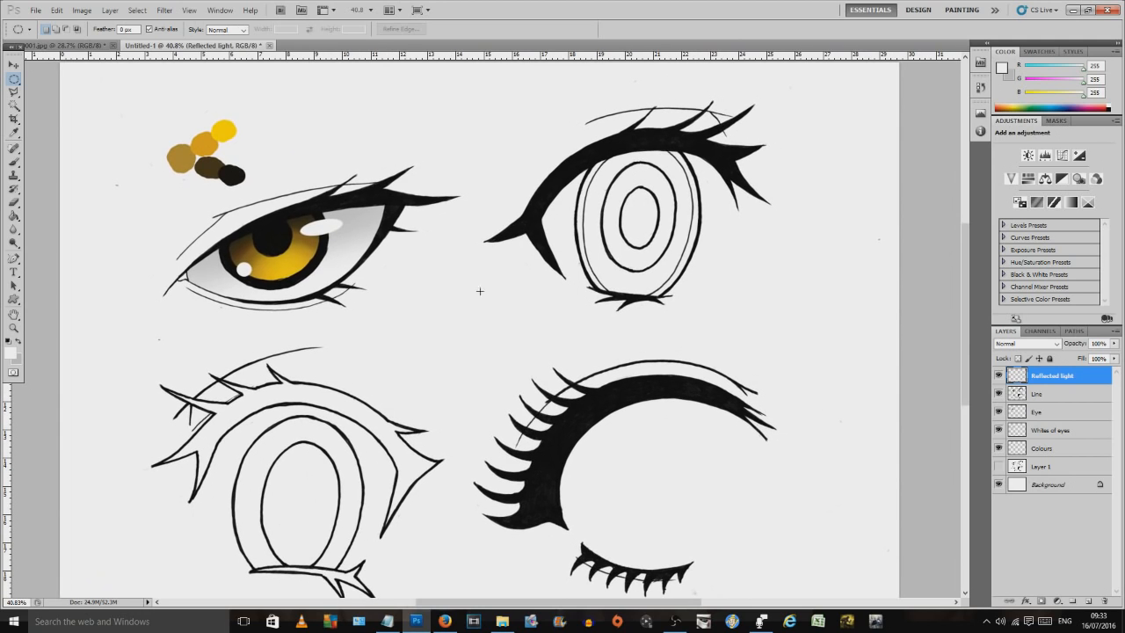
Step: On the Colours layer, draw a solid teal swatch (RGB 40, 144, 148) with the Pencil beside the upper-right eye
left_click_drag(738, 270, 389, 252)
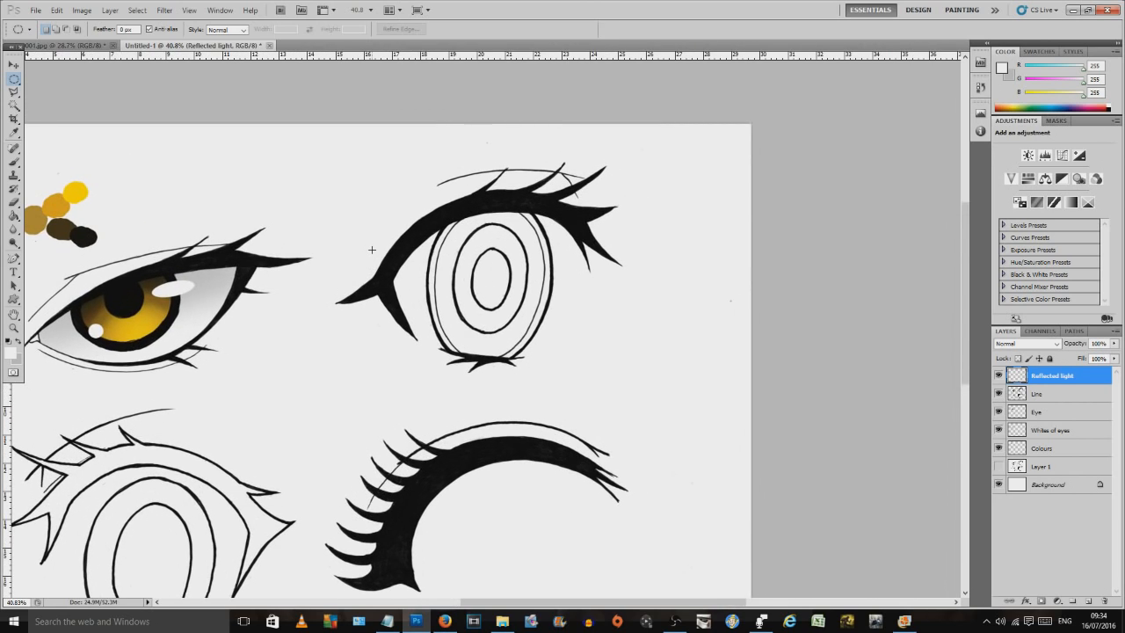
scroll(371, 249, "up", 2)
left_click_drag(372, 250, 494, 203)
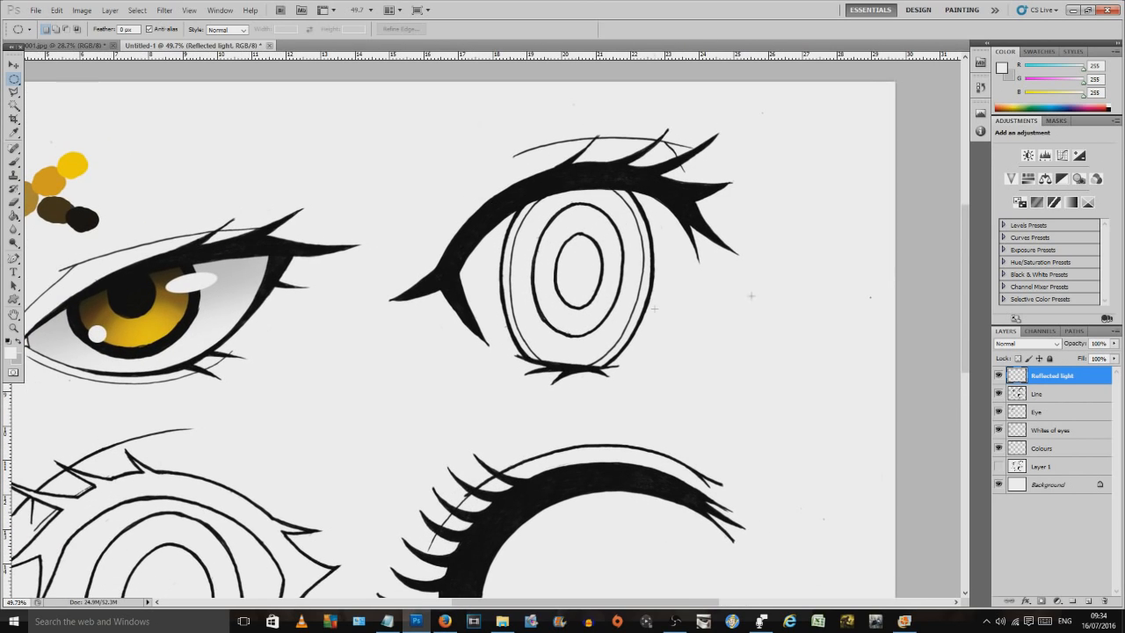
left_click(1047, 449)
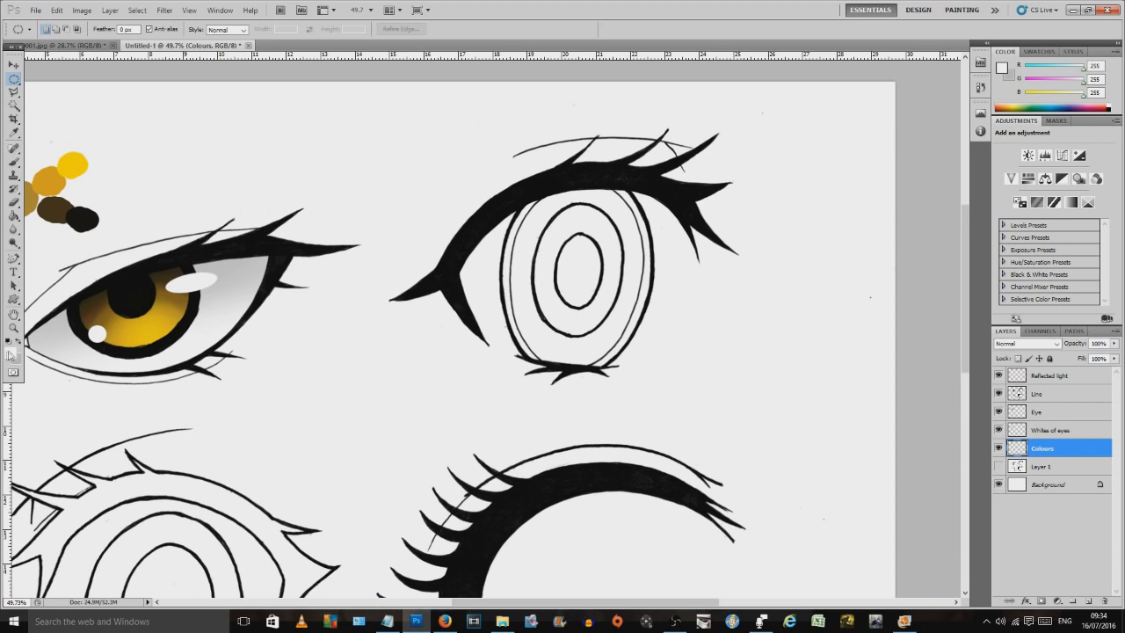
left_click(11, 352)
left_click(899, 437)
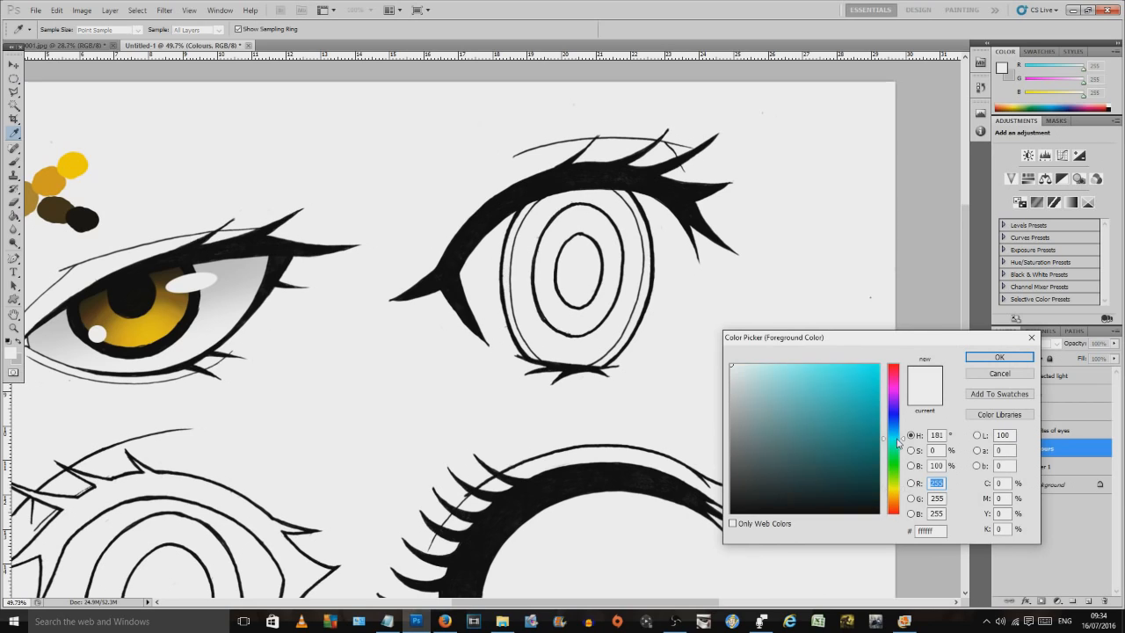
left_click_drag(899, 435, 839, 426)
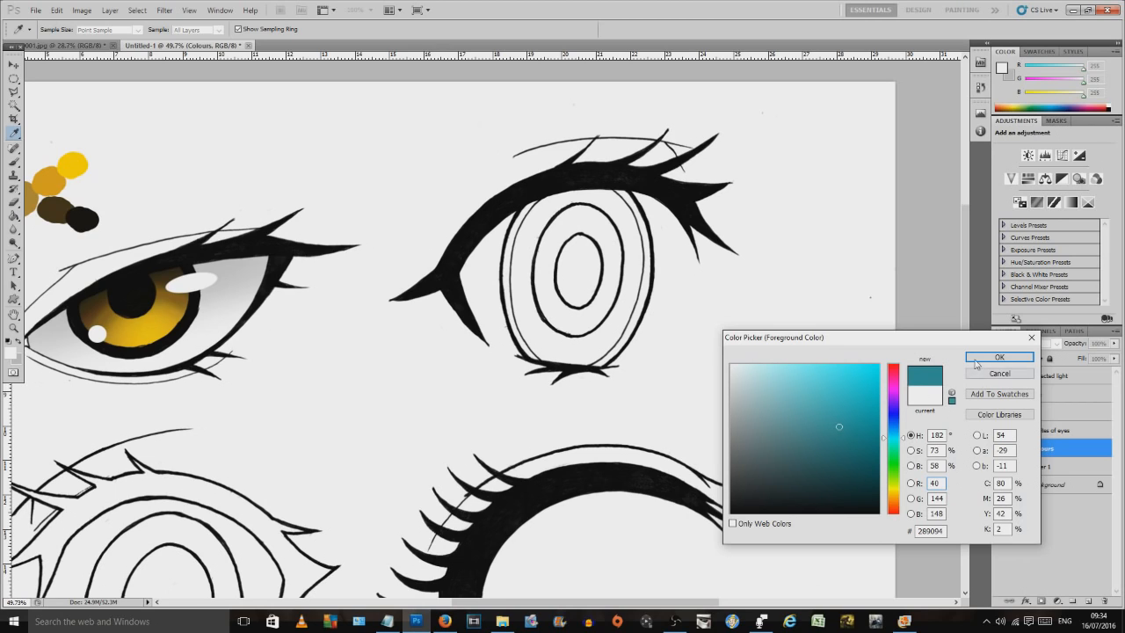
left_click(999, 357)
left_click(16, 166)
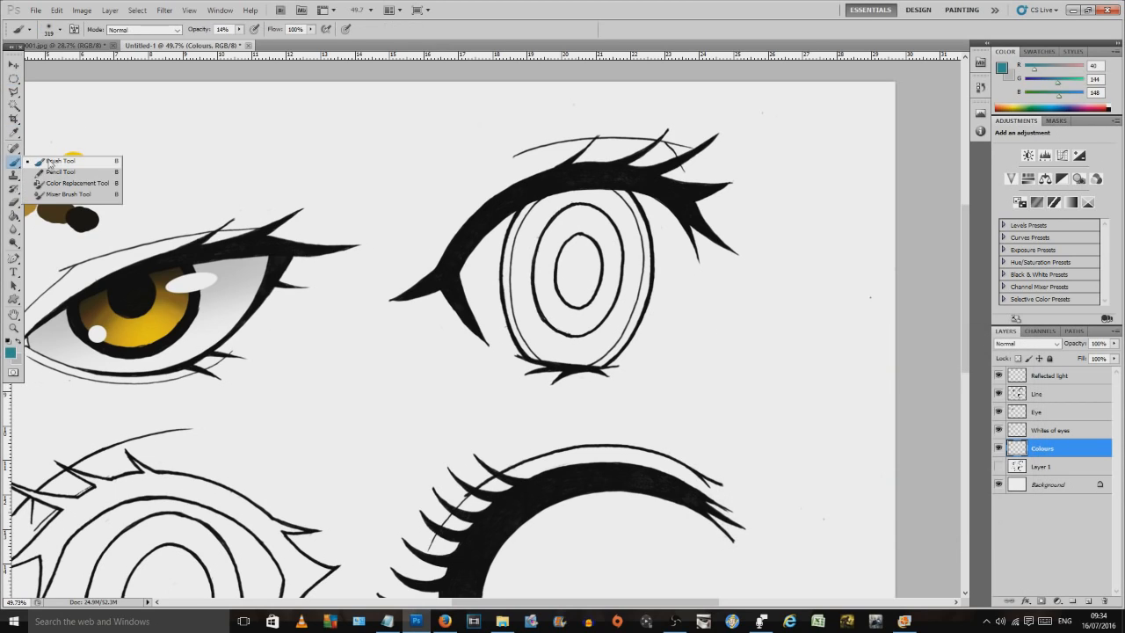
left_click_drag(406, 112, 404, 132)
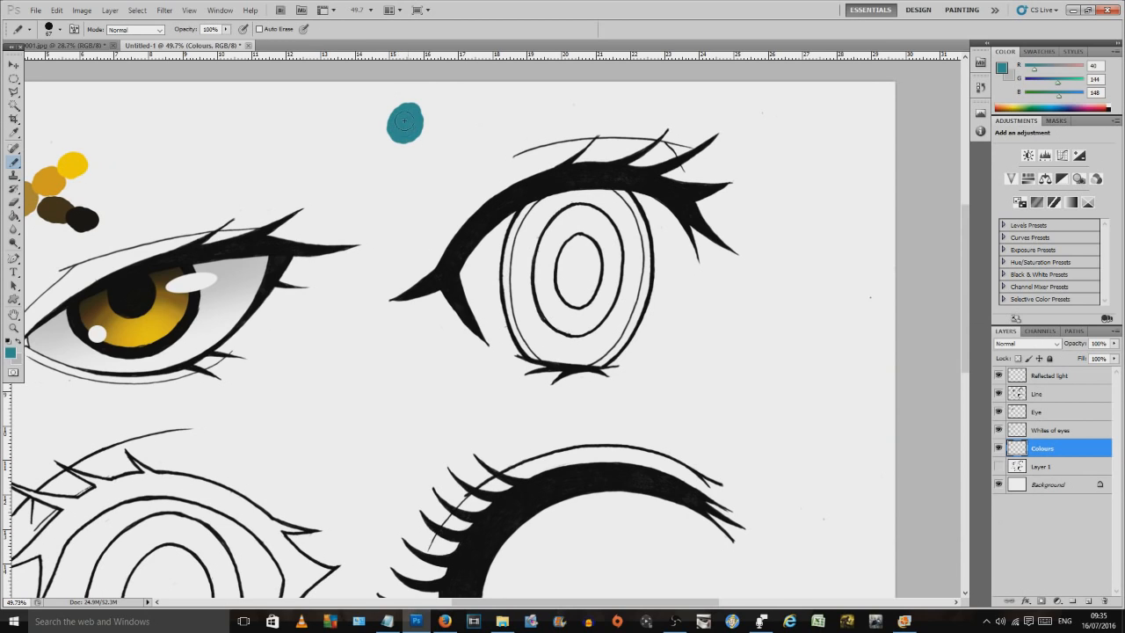
Step: Set the foreground to dark teal (RGB 14, 51, 52) and draw a swatch overlapping the lower right of the teal one
left_click(10, 351)
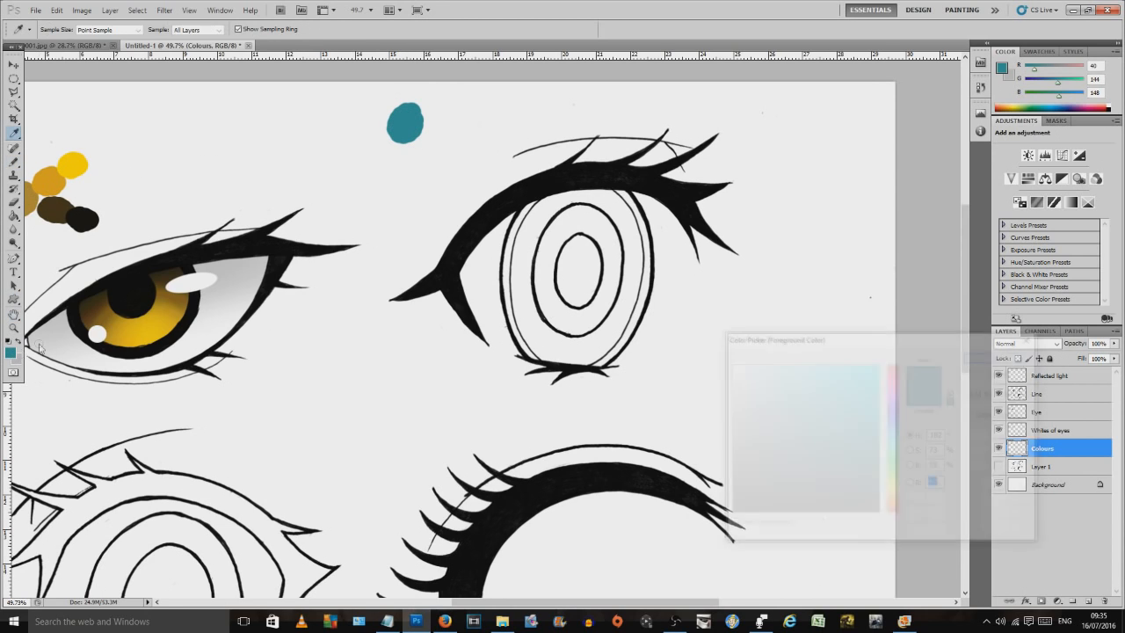
left_click(840, 483)
left_click(999, 356)
key("b")
mouse_move(432, 137)
left_mouse_down()
mouse_move(413, 132)
mouse_move(442, 141)
left_mouse_up()
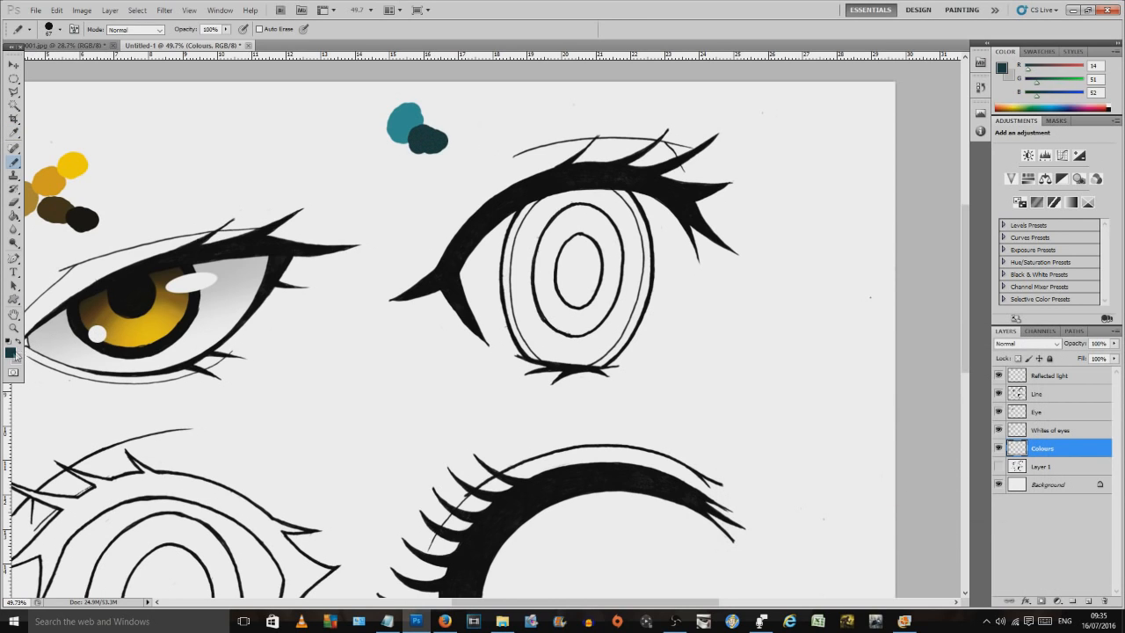
Step: Set the foreground to near-black teal (RGB 4, 15, 15) and draw a swatch at the lower right of the dark teal one
left_click(11, 352)
left_click(839, 504)
left_click(999, 357)
mouse_move(445, 159)
left_mouse_down()
mouse_move(440, 149)
mouse_move(450, 156)
left_mouse_up()
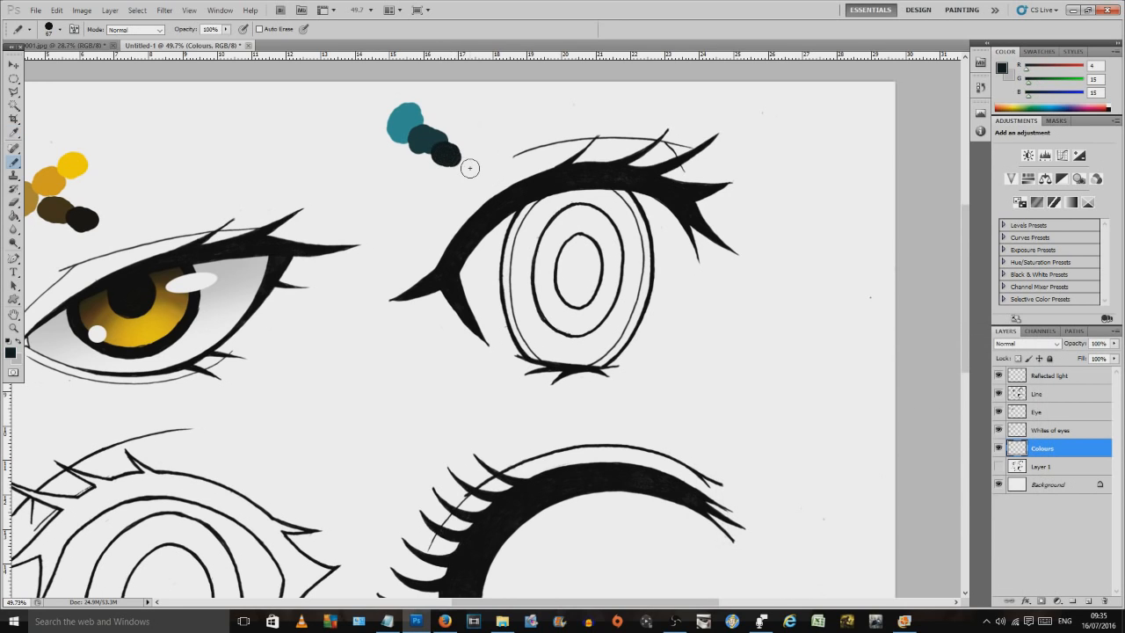
Step: Set the foreground to bright cyan (#27d5db) and draw a swatch to the right of the first teal one
left_click(10, 351)
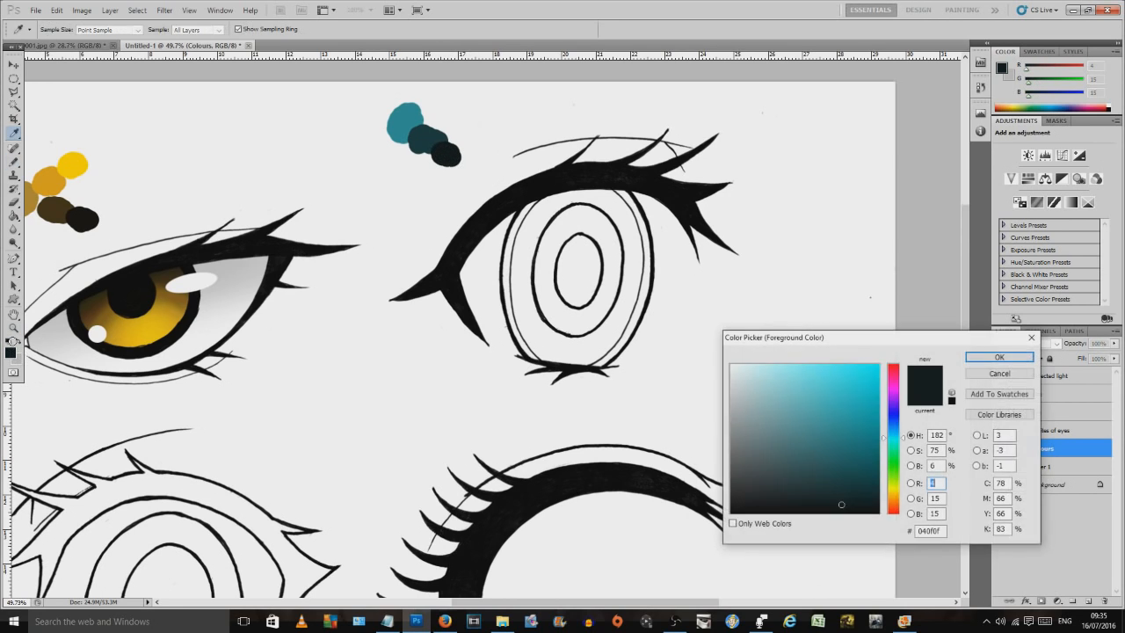
left_click(846, 387)
left_click_drag(848, 386, 850, 386)
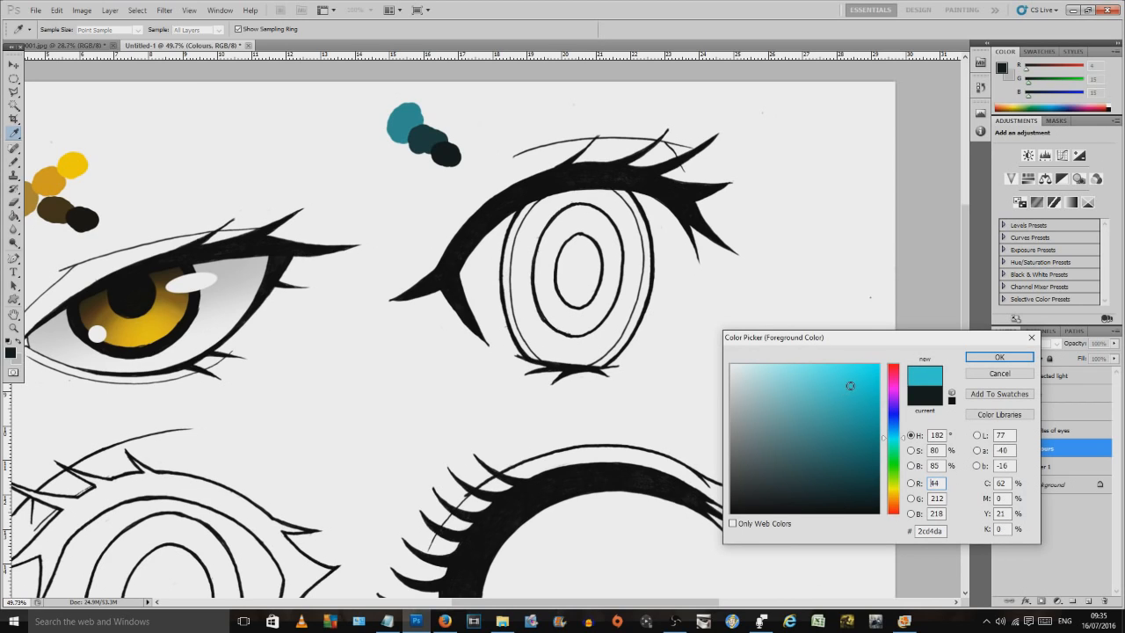
left_click(852, 385)
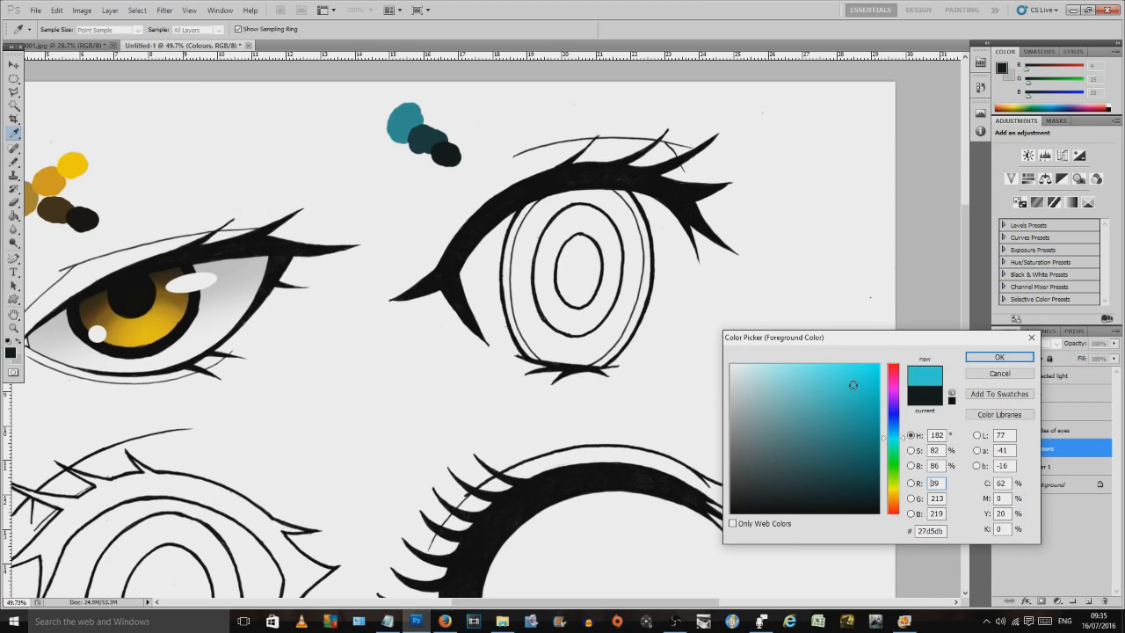
left_click(999, 358)
key("b")
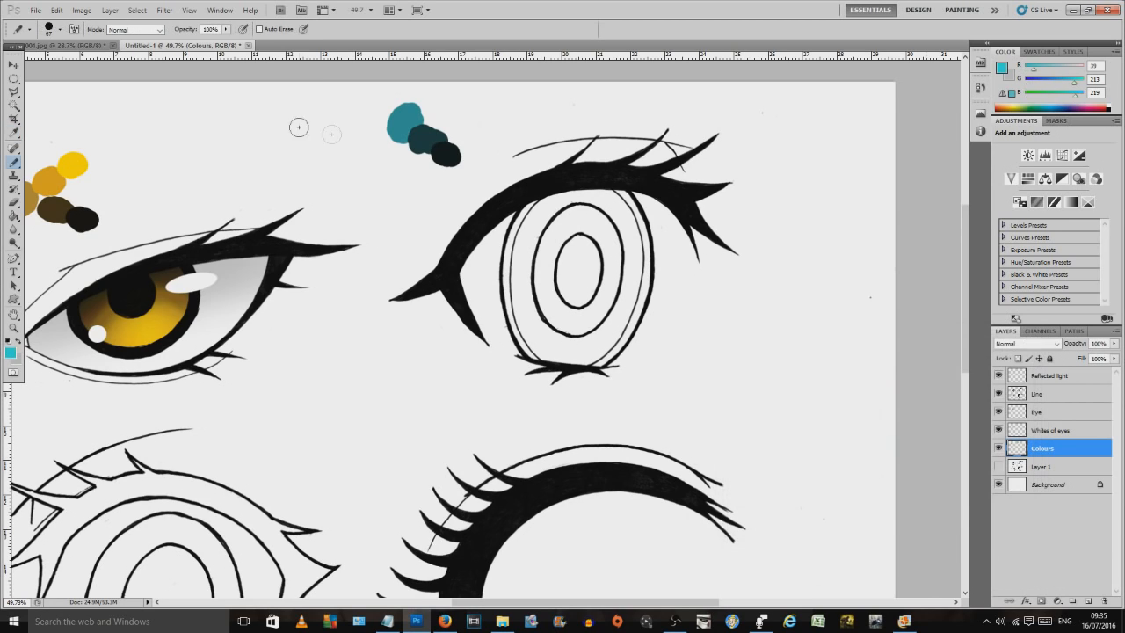
left_click_drag(428, 117, 437, 115)
Step: Set the foreground to dark purple (RGB 48, 27, 86) and draw a swatch at the lower left of the dark teal one
left_click(10, 350)
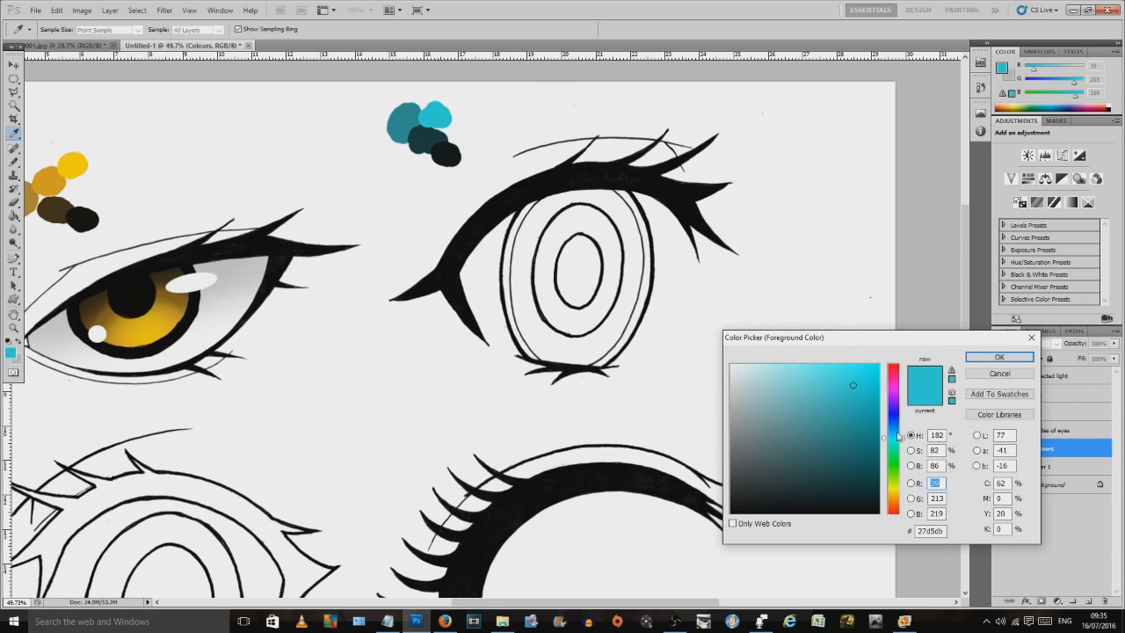
left_click_drag(903, 436, 906, 408)
left_click_drag(846, 437, 834, 463)
left_click(999, 357)
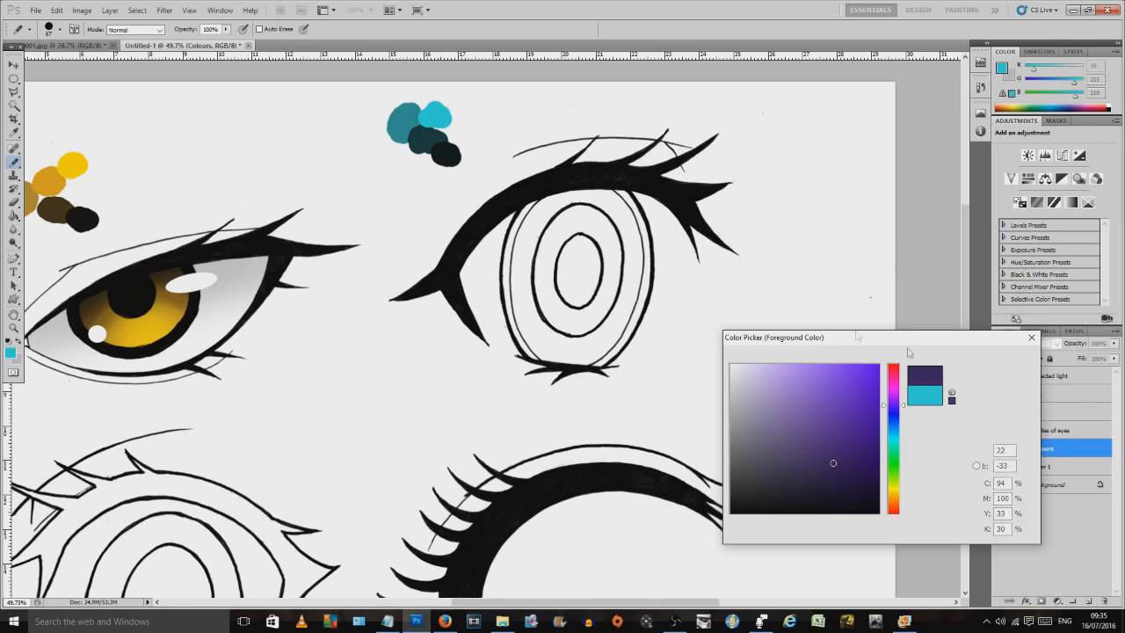
left_click(412, 163)
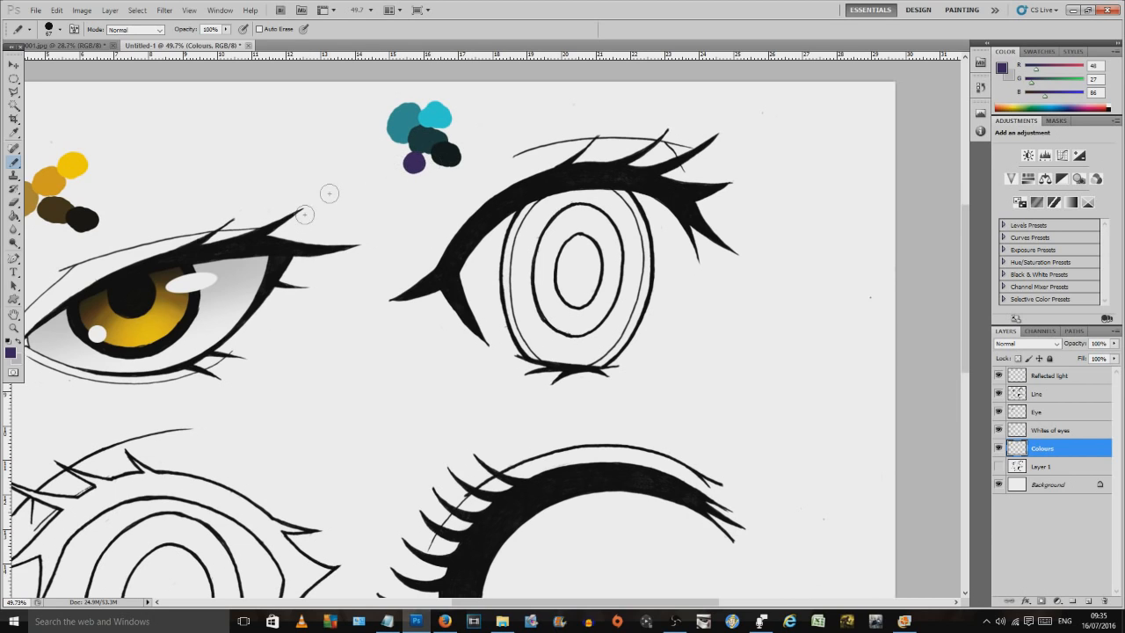
Step: Set the foreground to pale cyan (#b7f9ff) and draw a swatch to the right of the bright cyan one
left_click(11, 353)
left_click(896, 442)
left_click_drag(895, 439, 898, 439)
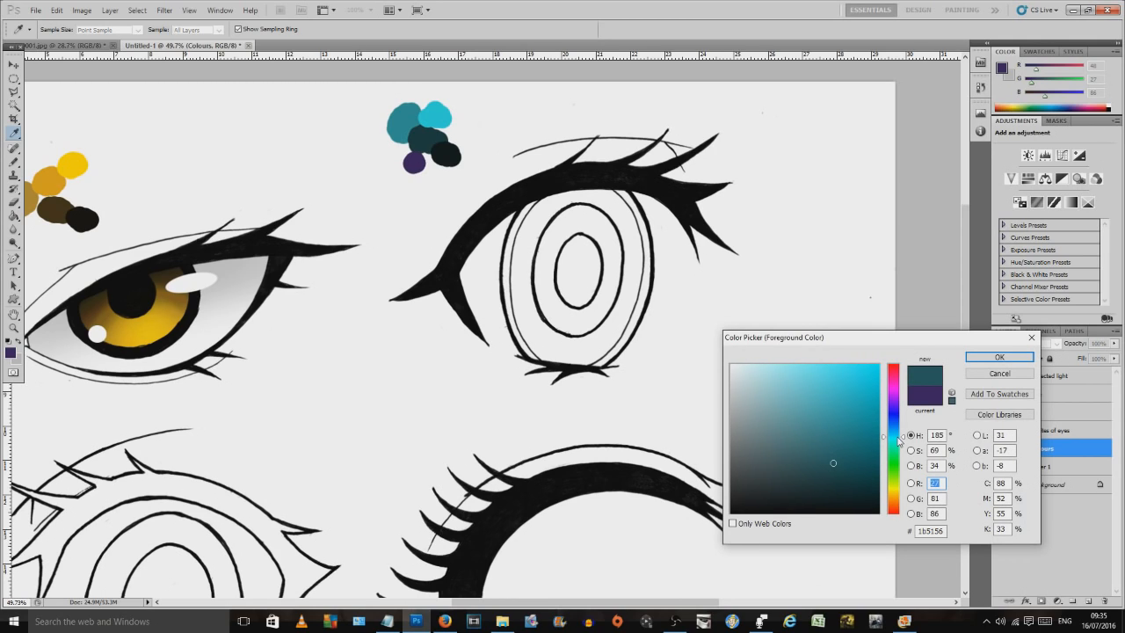
left_click(879, 363)
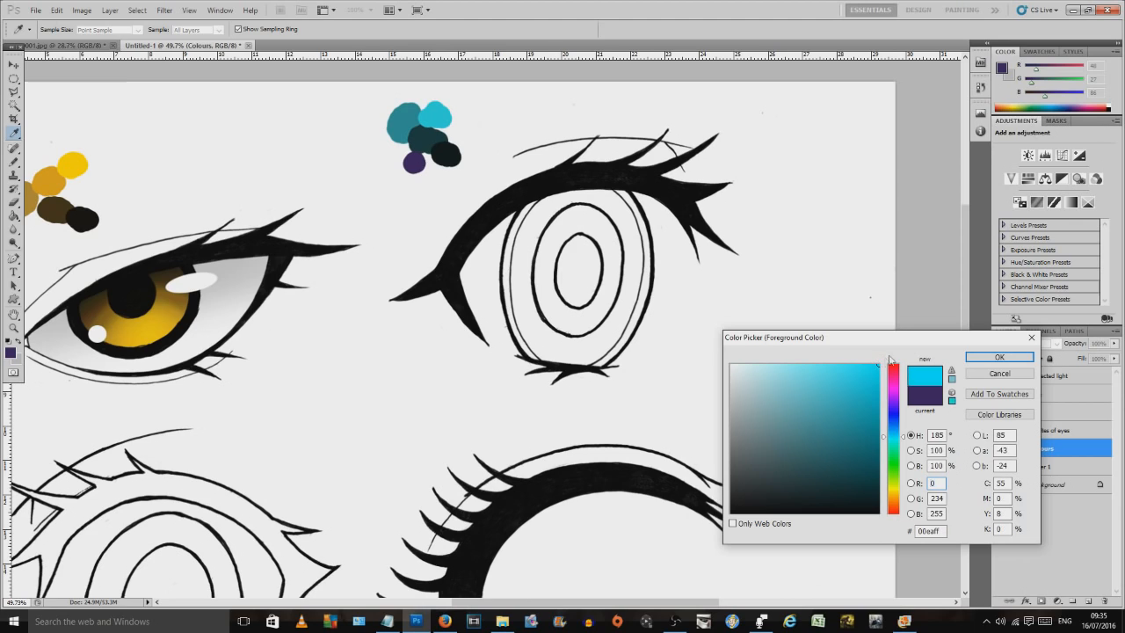
left_click(875, 365)
left_click_drag(864, 363, 772, 364)
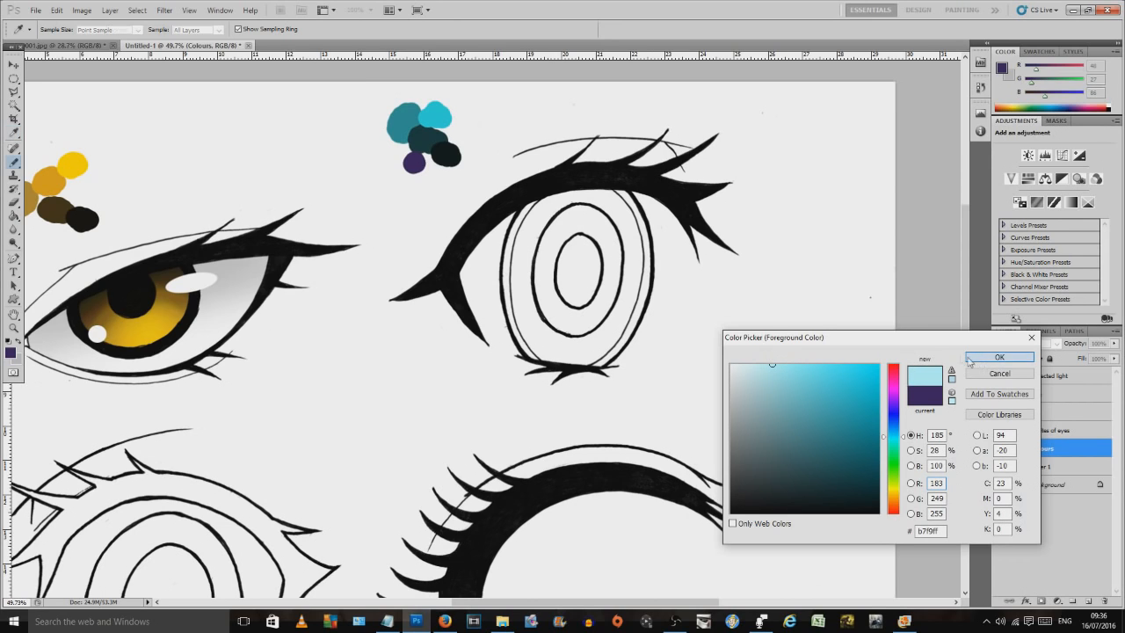
left_click(998, 357)
key("b")
left_click(458, 111)
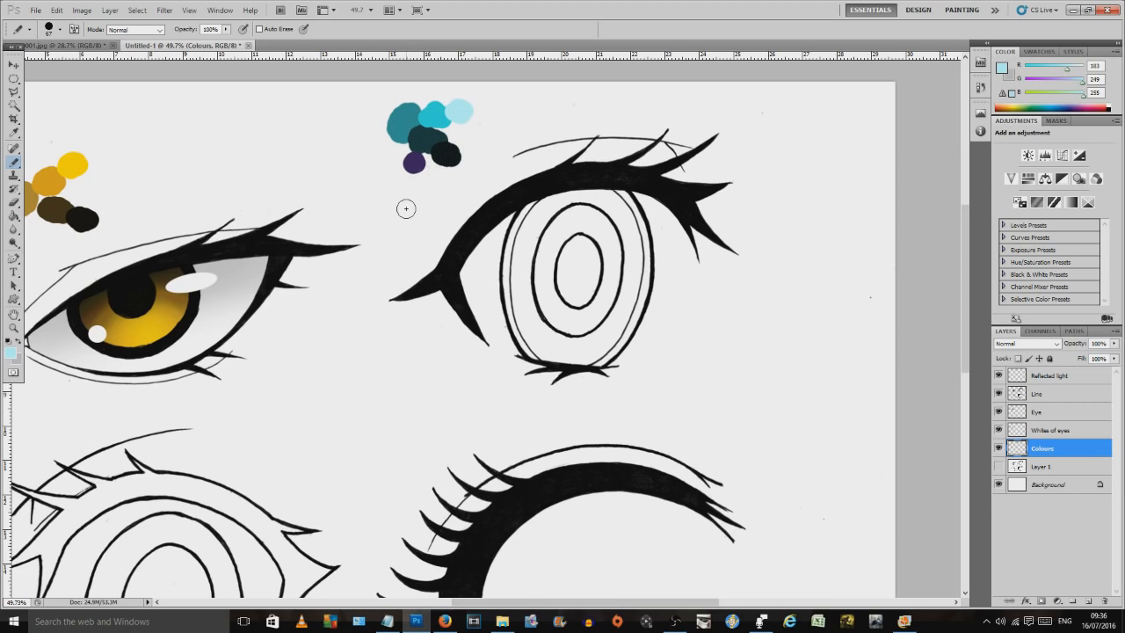
Step: On the Eye layer, outline the upper-right eye's whole iris with the Polygonal Lasso and close the selection
left_click(14, 92)
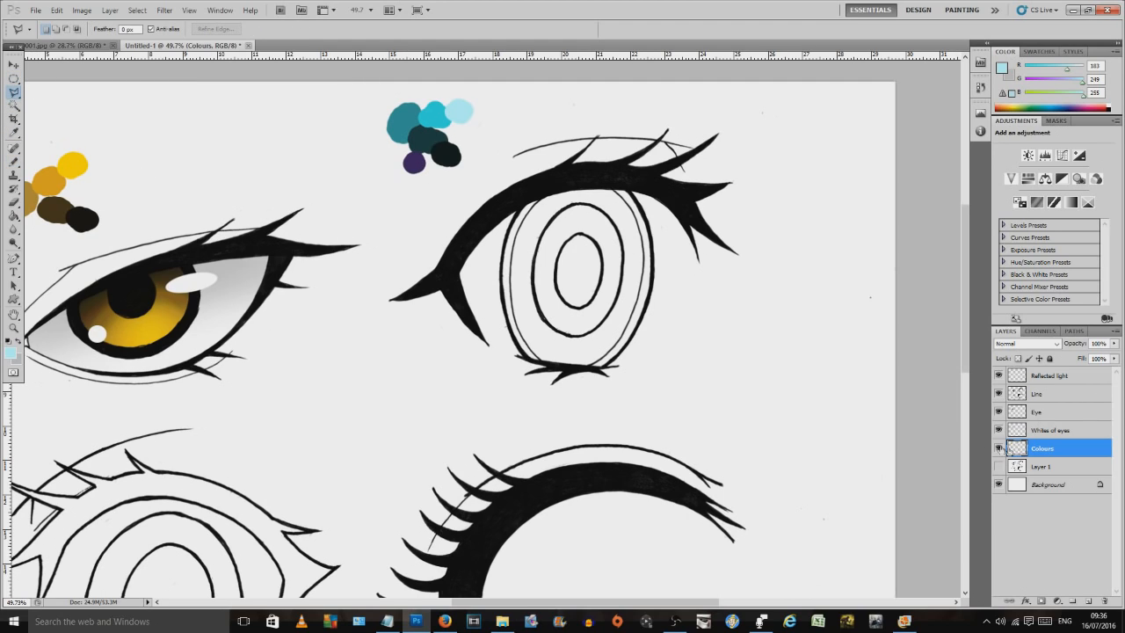
left_click(1039, 412)
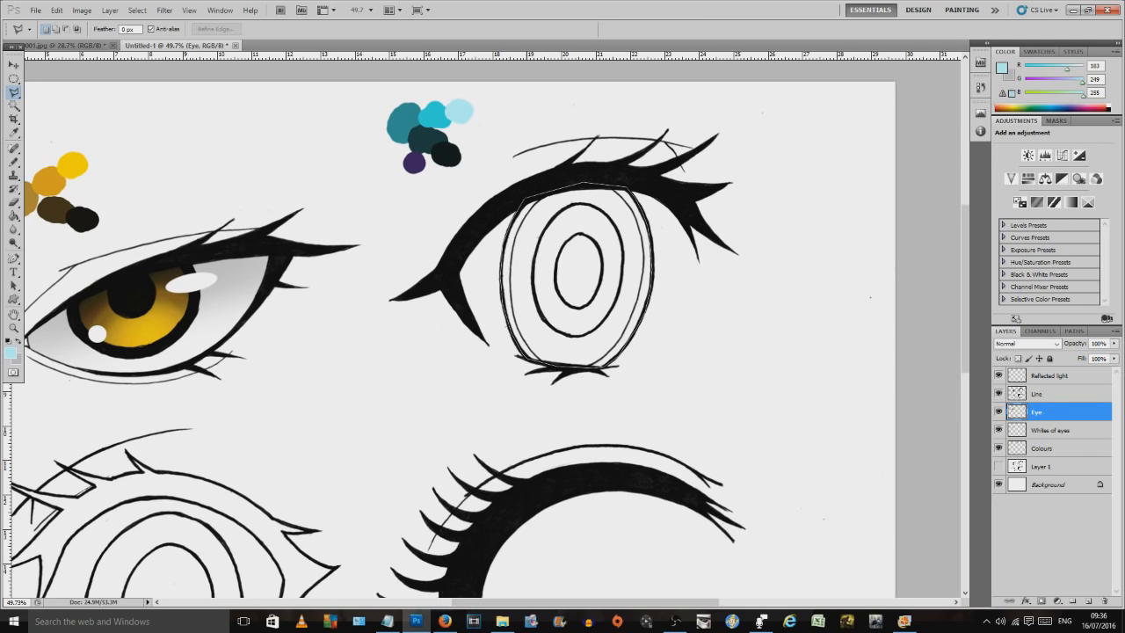
left_click(503, 239)
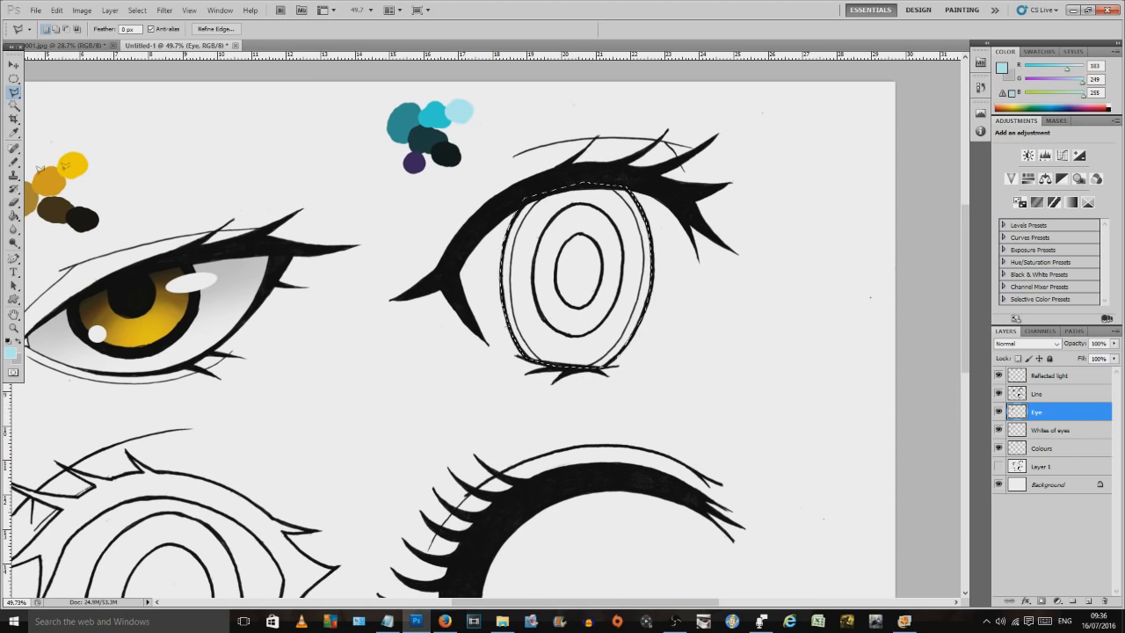
Step: Sample the mid-teal swatch (RGB 40, 144, 148) and fill the selected iris solidly with the Pencil
left_click(14, 131)
left_click(397, 109)
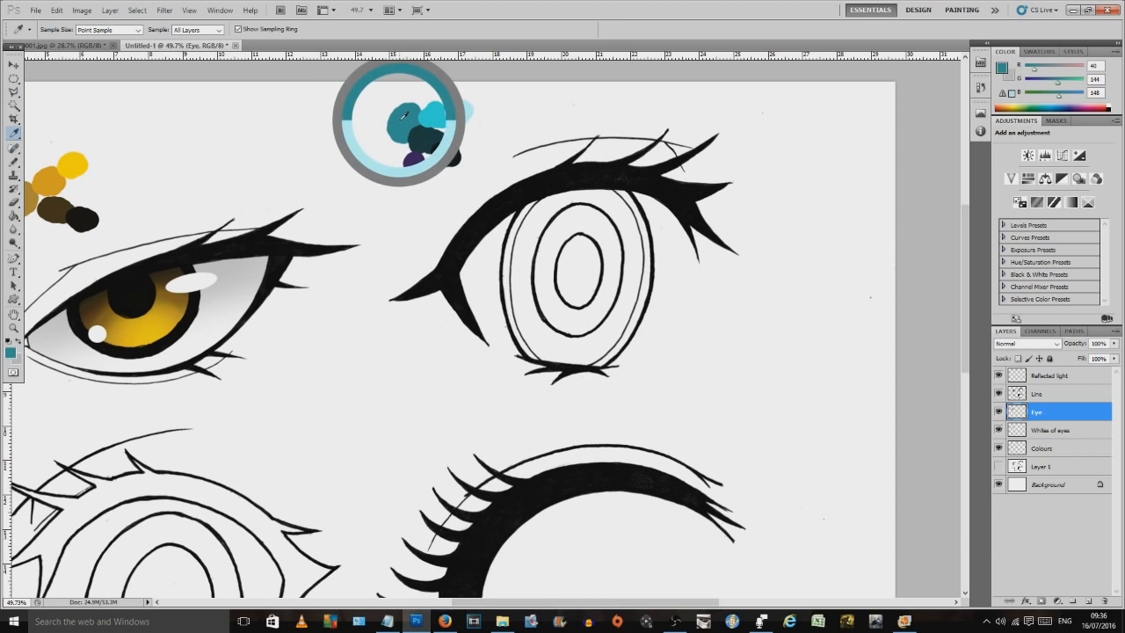
left_click(15, 161)
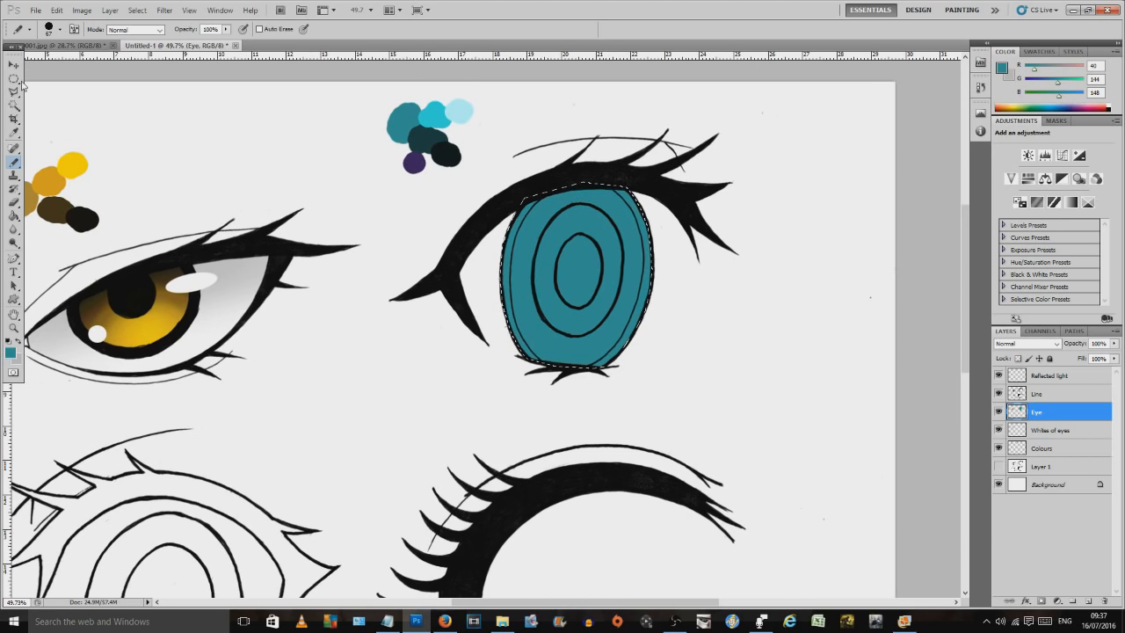
Step: Sample the dark teal swatch and shade the upper part of the iris with the soft Brush at 20% opacity
left_click(15, 132)
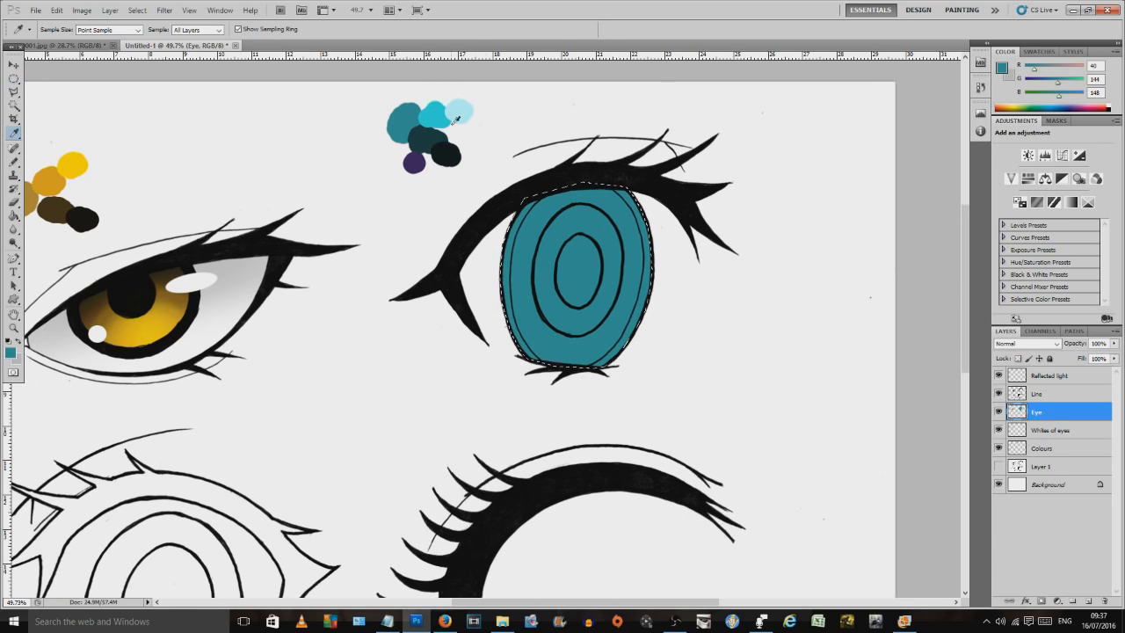
left_click(421, 133)
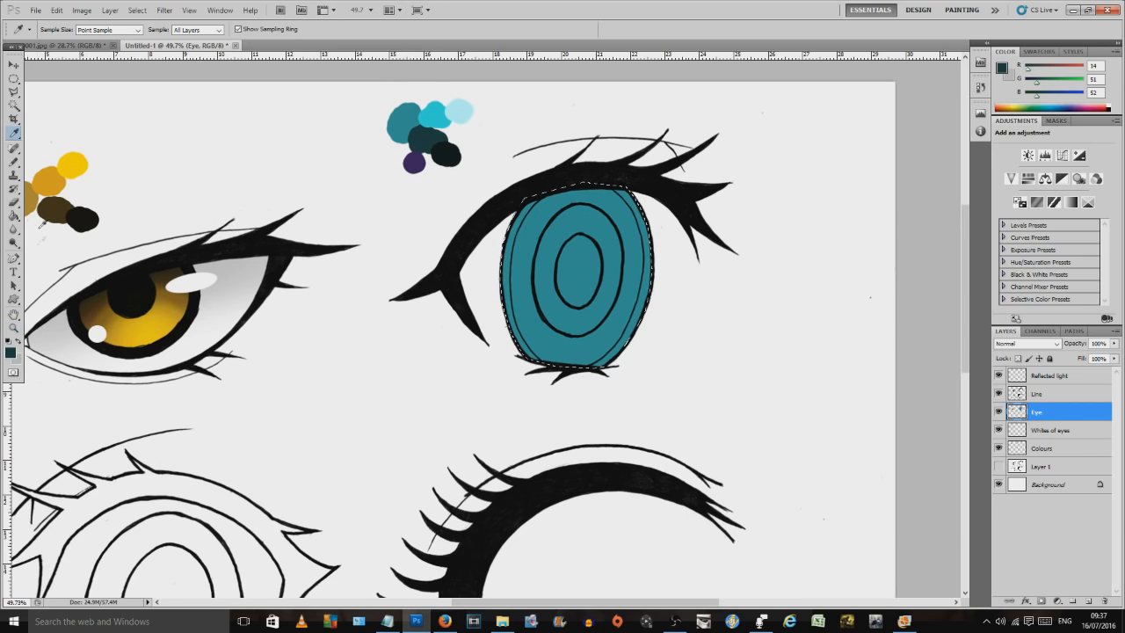
left_click_drag(13, 163, 66, 165)
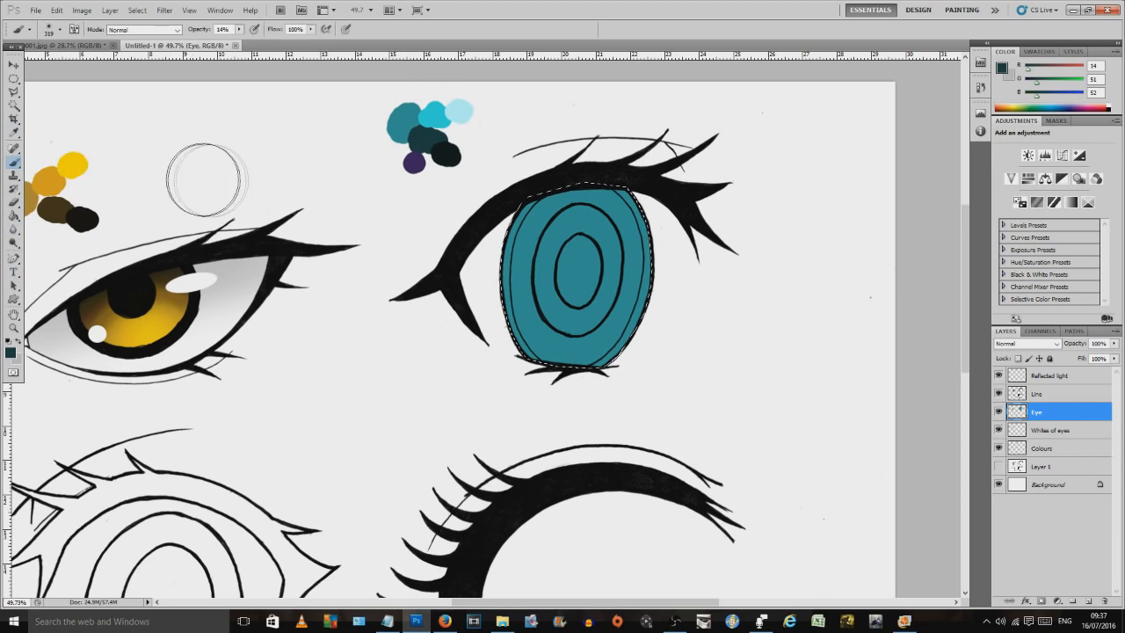
right_click(551, 211)
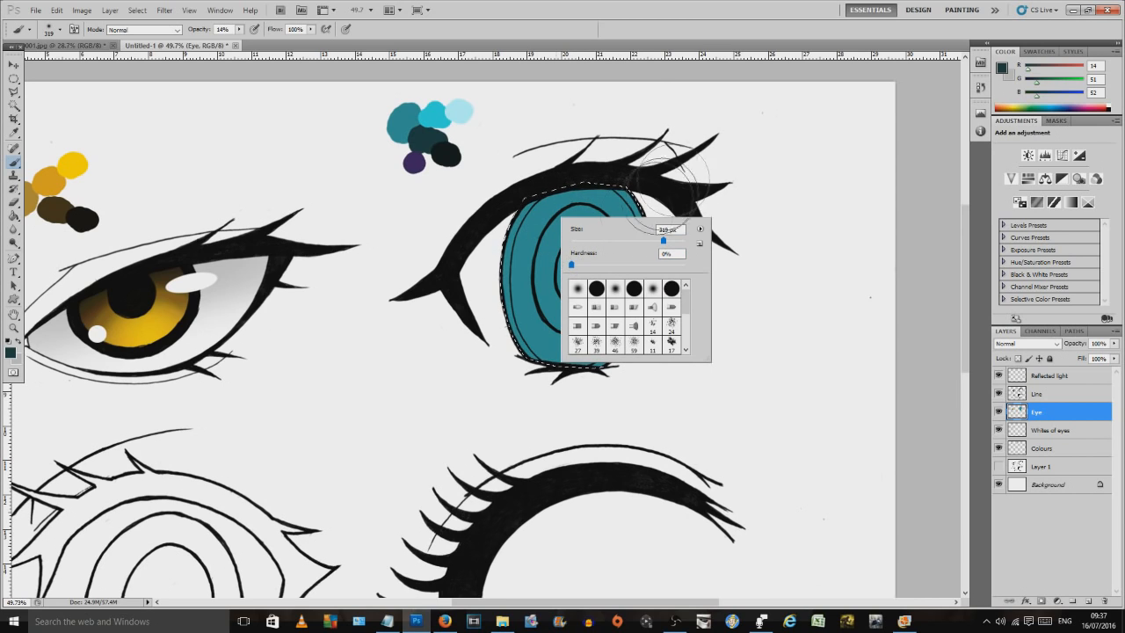
left_click(568, 86)
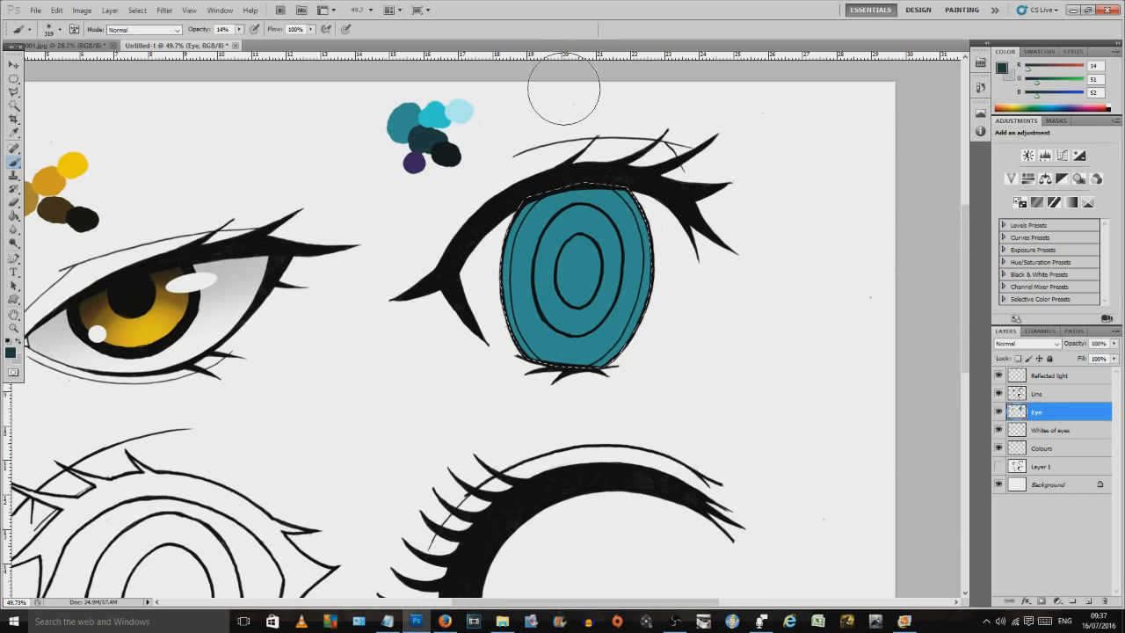
left_click(239, 29)
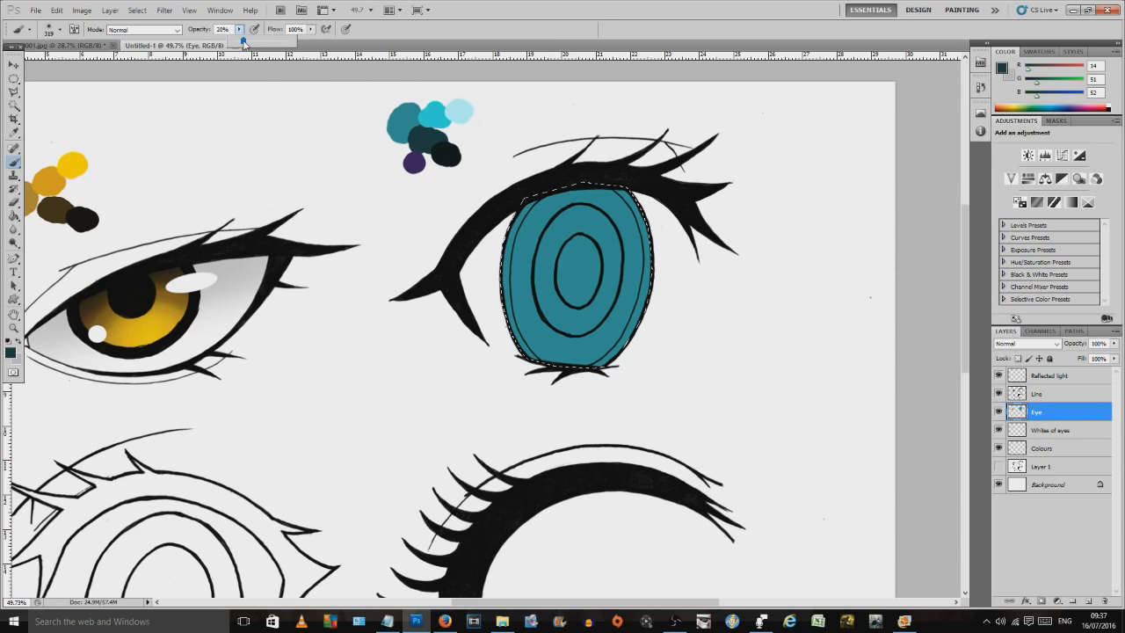
left_click(493, 35)
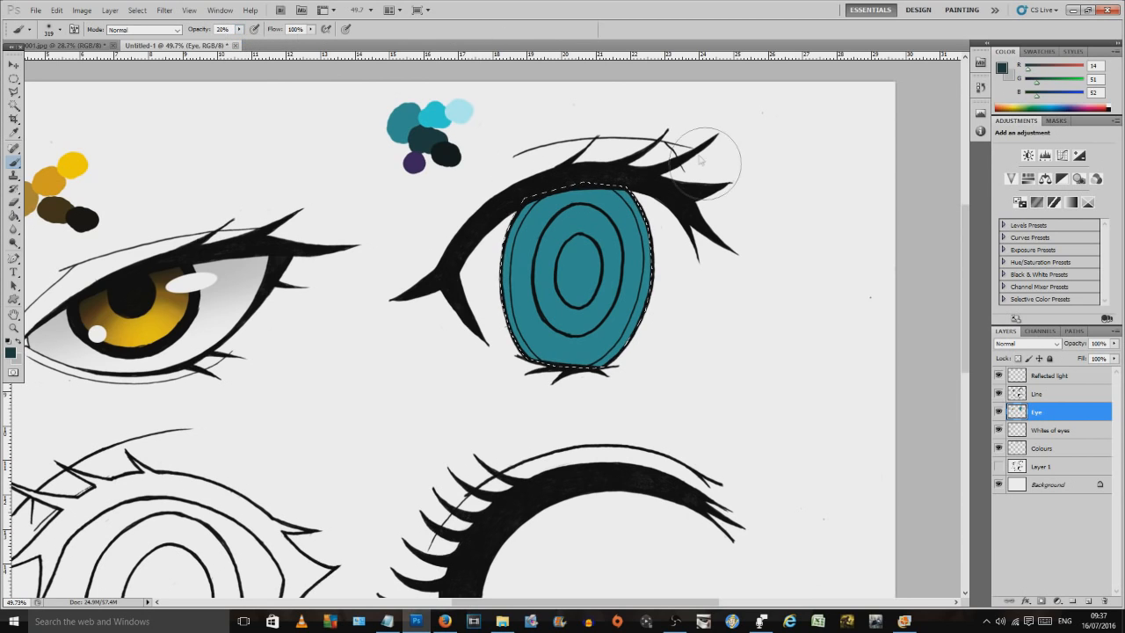
left_click_drag(512, 188, 661, 202)
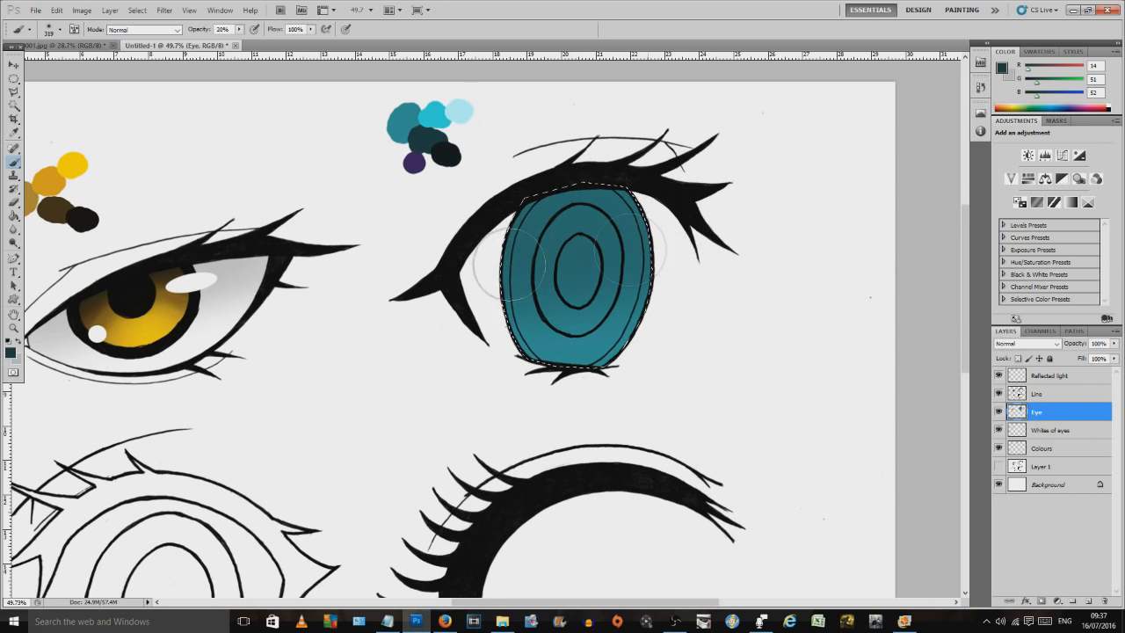
mouse_move(618, 203)
left_mouse_down()
mouse_move(491, 228)
mouse_move(627, 251)
mouse_move(573, 274)
mouse_move(617, 179)
mouse_move(618, 193)
mouse_move(545, 204)
mouse_move(637, 200)
mouse_move(525, 224)
mouse_move(641, 200)
mouse_move(564, 224)
mouse_move(579, 204)
mouse_move(660, 187)
left_mouse_up()
mouse_move(594, 246)
left_mouse_down()
mouse_move(692, 237)
mouse_move(521, 252)
mouse_move(639, 262)
mouse_move(645, 195)
mouse_move(610, 184)
mouse_move(557, 214)
mouse_move(654, 216)
mouse_move(485, 223)
mouse_move(650, 193)
mouse_move(486, 204)
mouse_move(611, 208)
left_mouse_up()
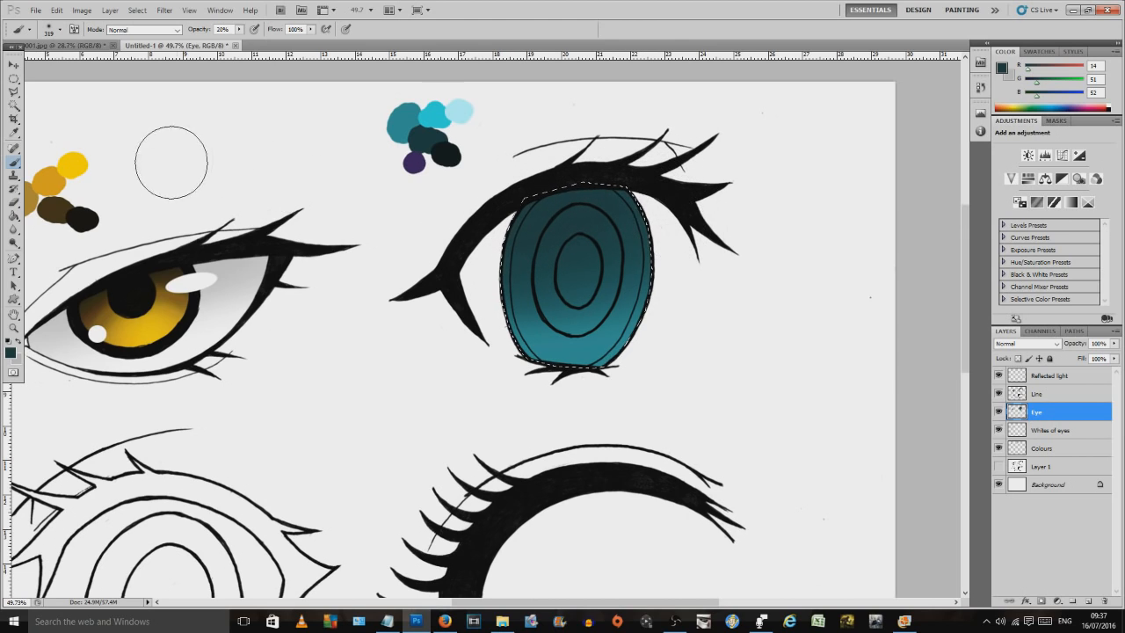
Step: Sample the near-black teal swatch and darken the iris softly along its upper edge beneath the lashes
left_click(13, 132)
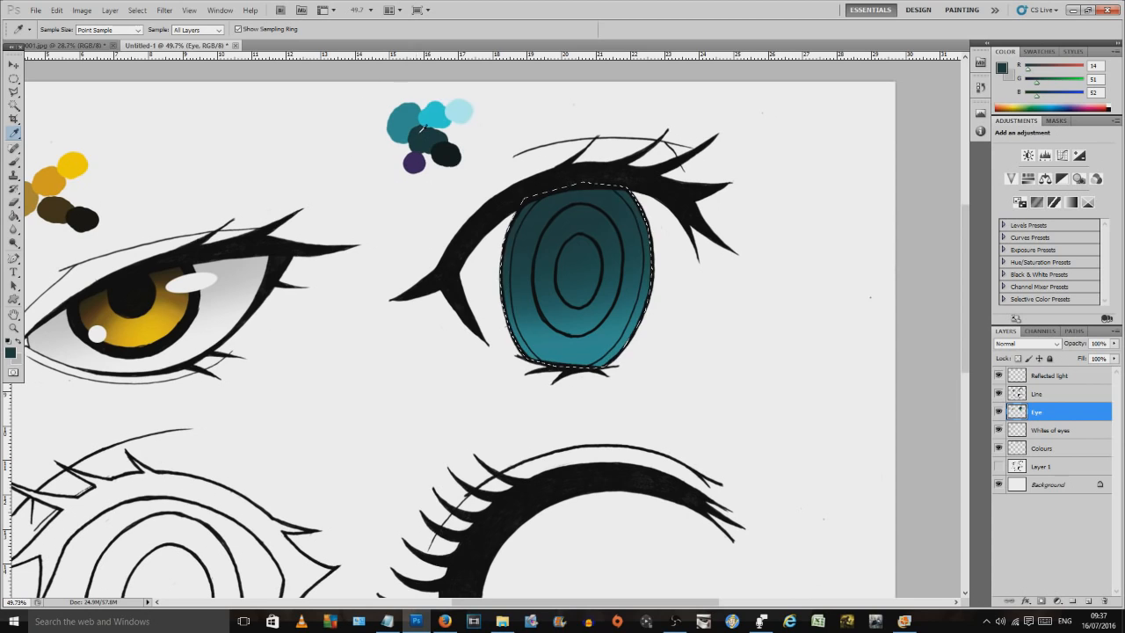
left_click(445, 148)
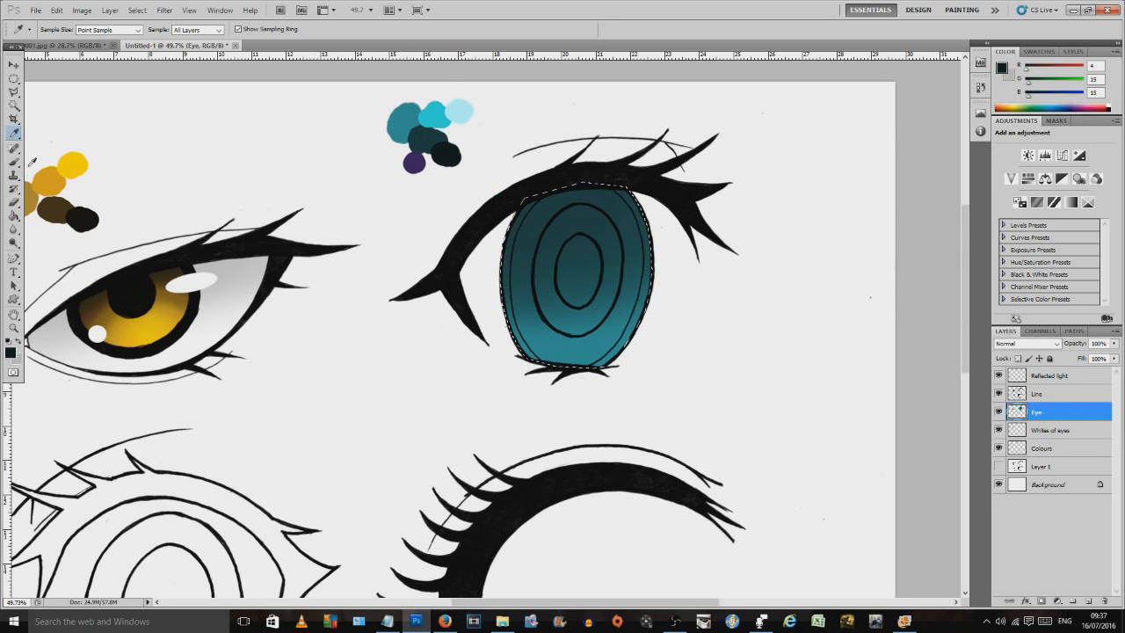
left_click(14, 163)
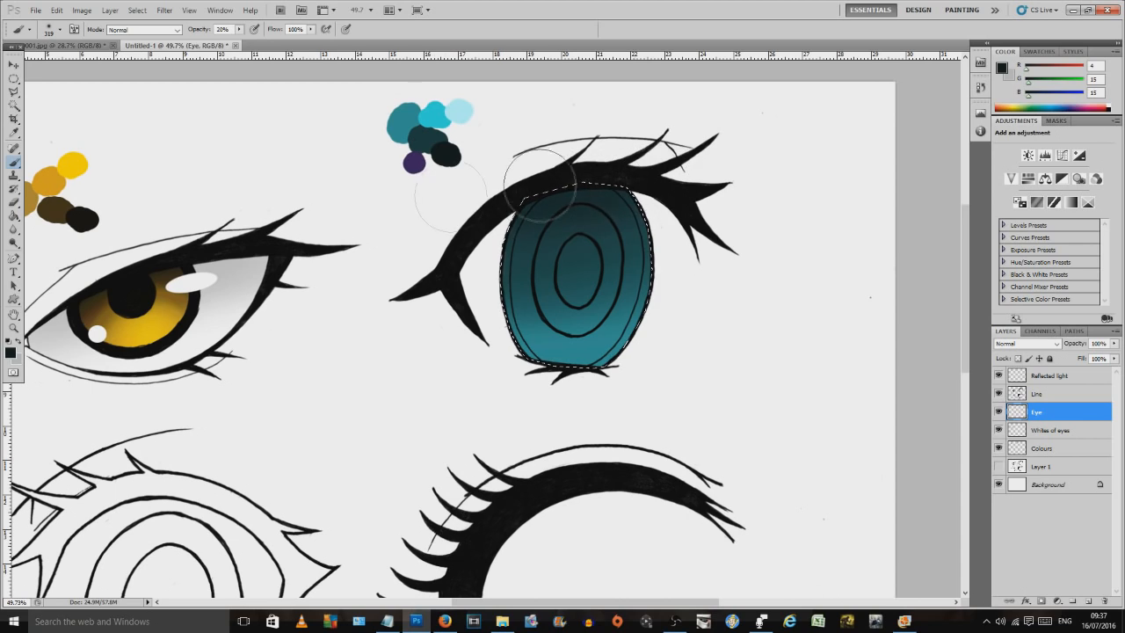
mouse_move(593, 181)
left_mouse_down()
mouse_move(454, 197)
mouse_move(566, 181)
mouse_move(700, 206)
mouse_move(707, 241)
left_mouse_up()
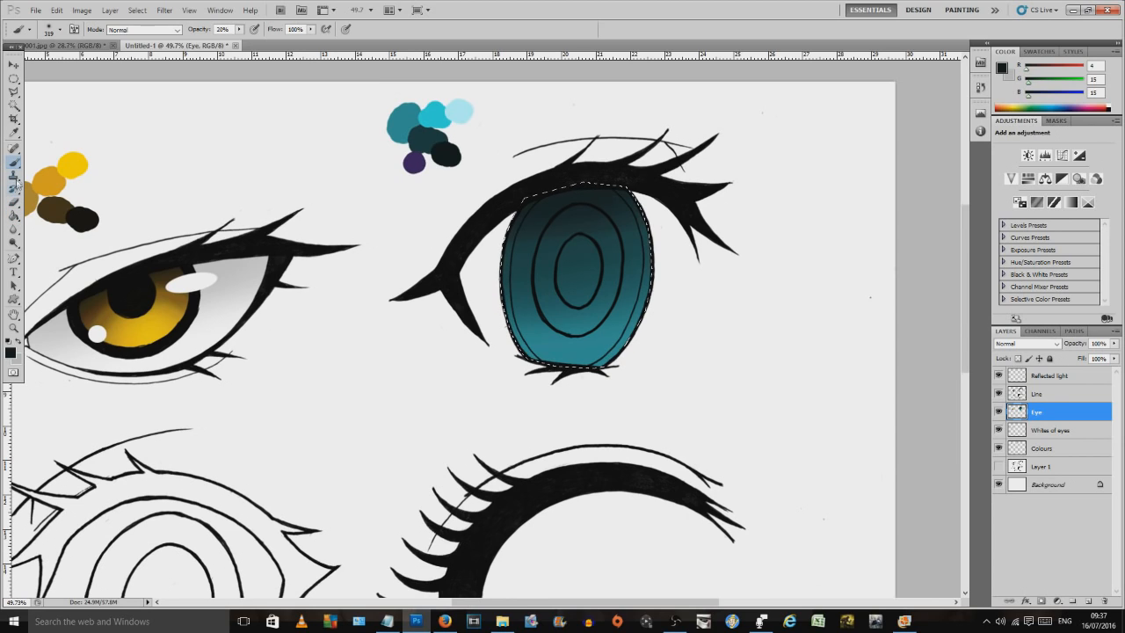
Step: Sample the purple swatch and brush a soft purple tint over the top and upper sides of the iris
left_click(13, 132)
left_click(419, 159)
left_click(13, 162)
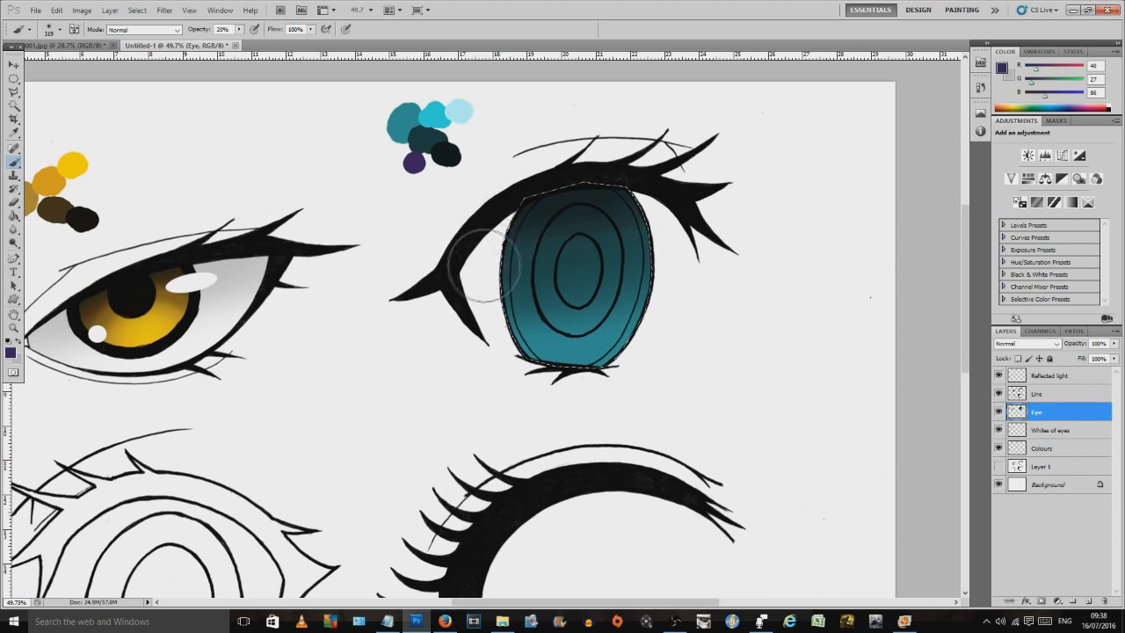
mouse_move(530, 207)
left_mouse_down()
mouse_move(480, 287)
mouse_move(571, 186)
mouse_move(469, 294)
mouse_move(588, 159)
mouse_move(466, 280)
mouse_move(551, 161)
mouse_move(625, 177)
mouse_move(675, 261)
mouse_move(625, 172)
mouse_move(677, 304)
mouse_move(666, 185)
mouse_move(604, 175)
mouse_move(734, 233)
left_mouse_up()
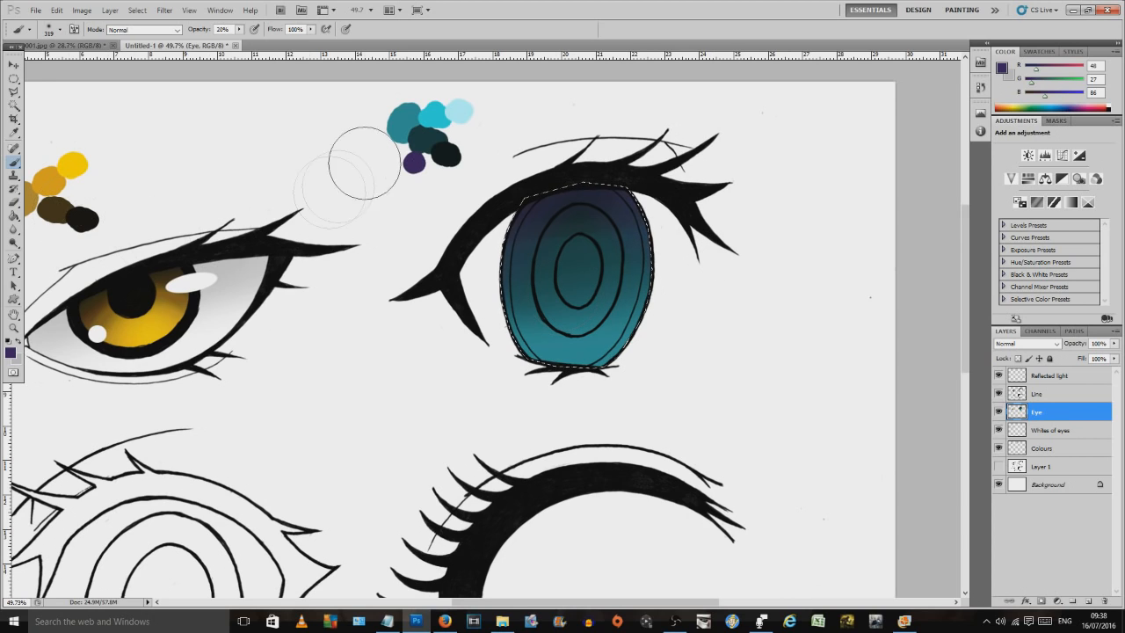
Step: Sample the near-black teal swatch again and brush a soft shadow over the purple-tinted top of the iris
left_click(14, 133)
left_click(448, 154)
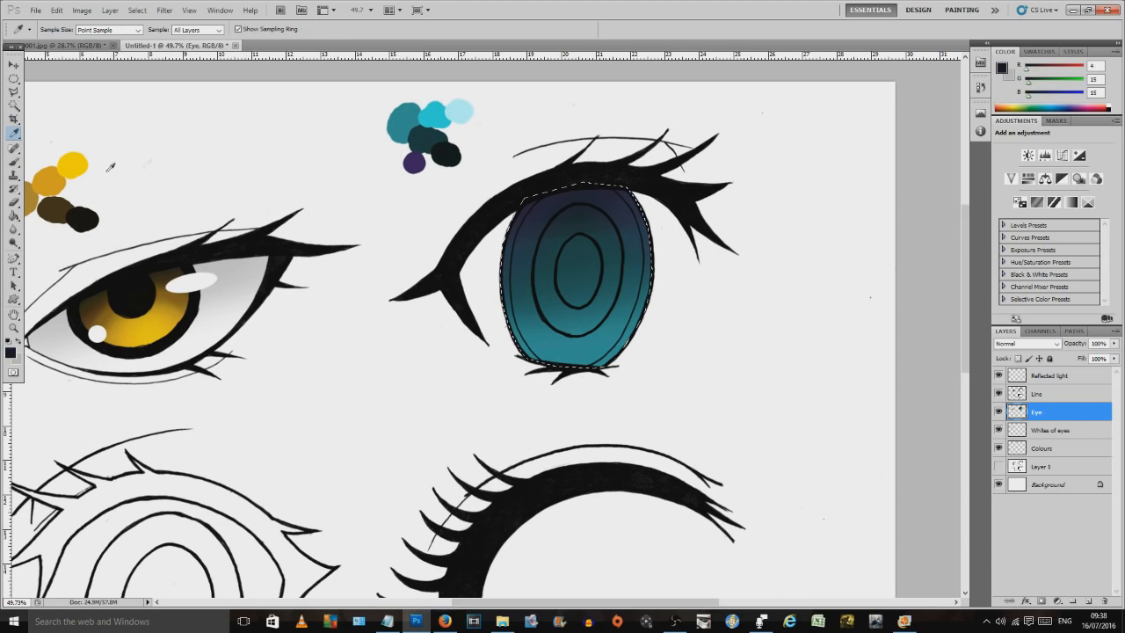
left_click(14, 163)
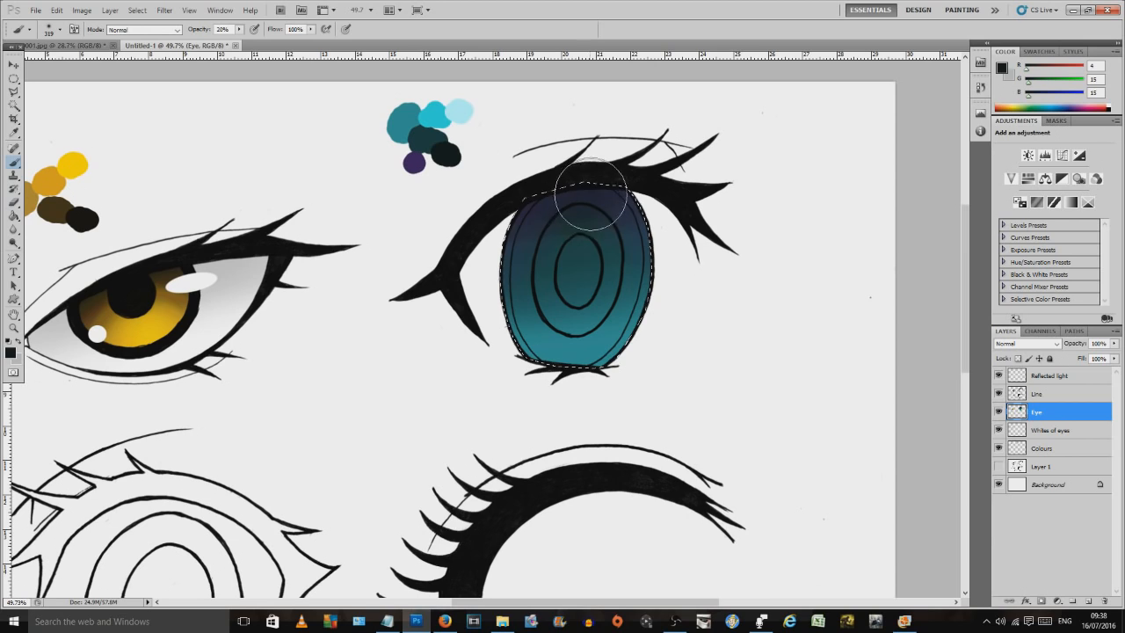
left_click_drag(591, 195, 566, 209)
mouse_move(537, 265)
left_mouse_down()
mouse_move(550, 225)
mouse_move(549, 242)
mouse_move(591, 195)
mouse_move(578, 204)
mouse_move(605, 204)
mouse_move(605, 223)
mouse_move(584, 197)
mouse_move(527, 174)
mouse_move(588, 165)
mouse_move(566, 199)
left_mouse_up()
Step: Sample the bright cyan swatch and brush a soft glow over the lower half of the iris
left_click(13, 133)
left_click(429, 114)
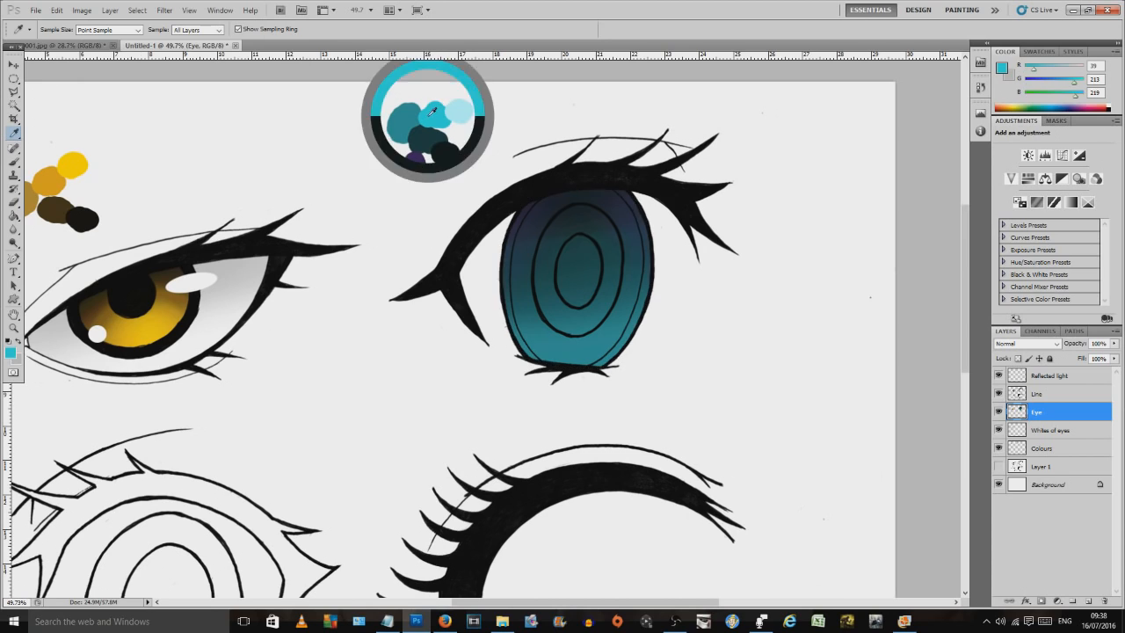
left_click(13, 161)
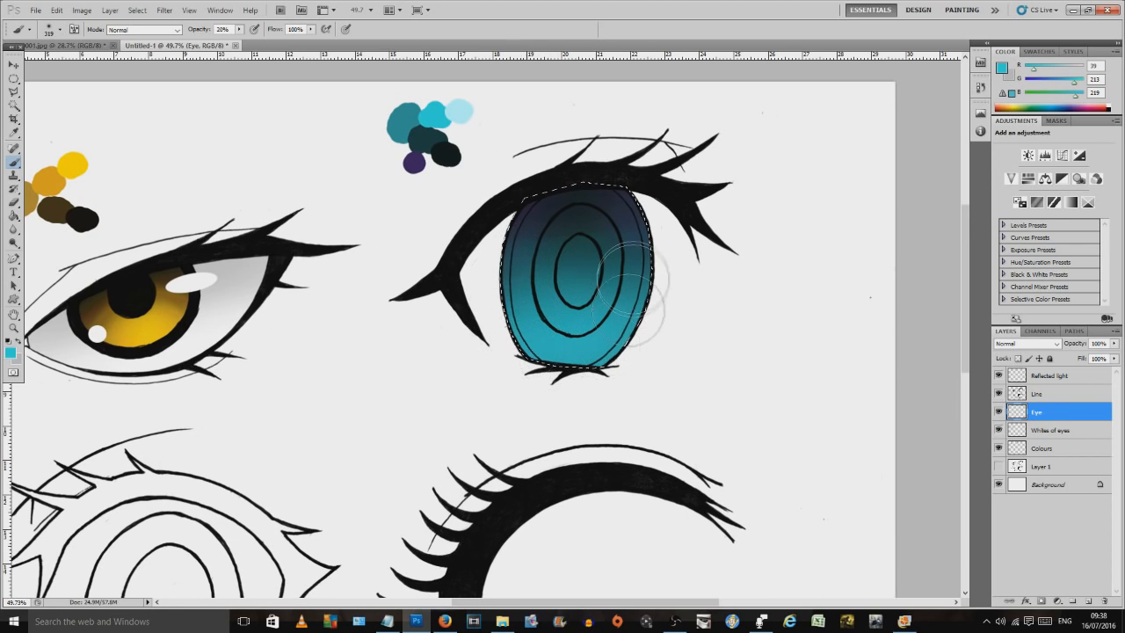
left_click_drag(558, 366, 595, 352)
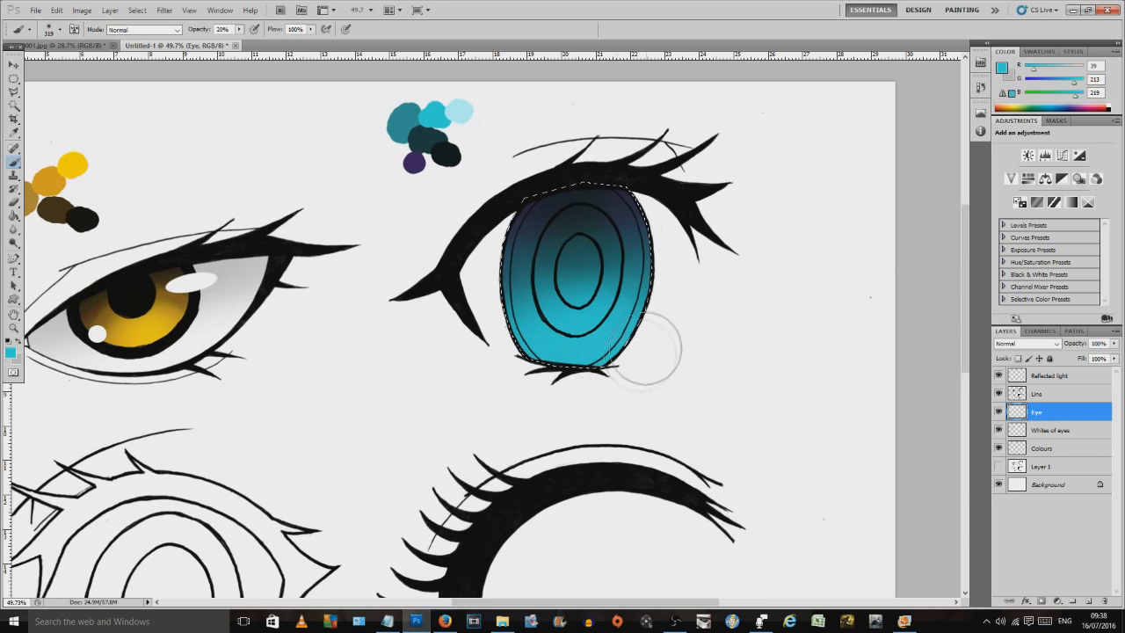
Step: Sample the pale cyan swatch and brush soft highlights across the lower part of the iris
left_click(15, 132)
left_click(458, 113)
left_click(15, 162)
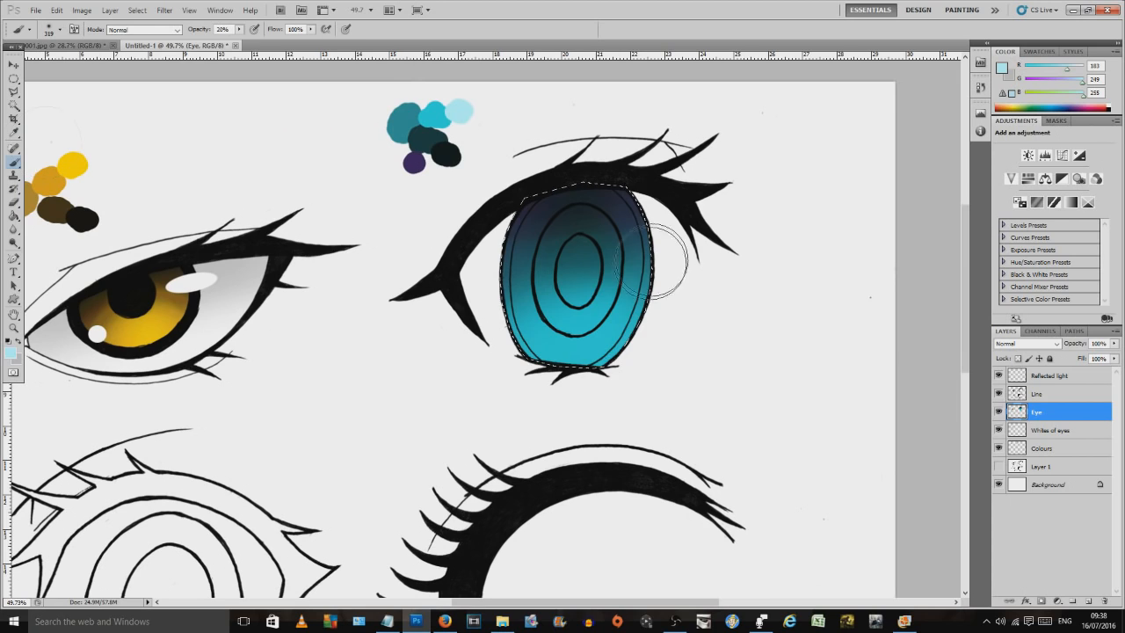
left_click_drag(580, 326, 553, 354)
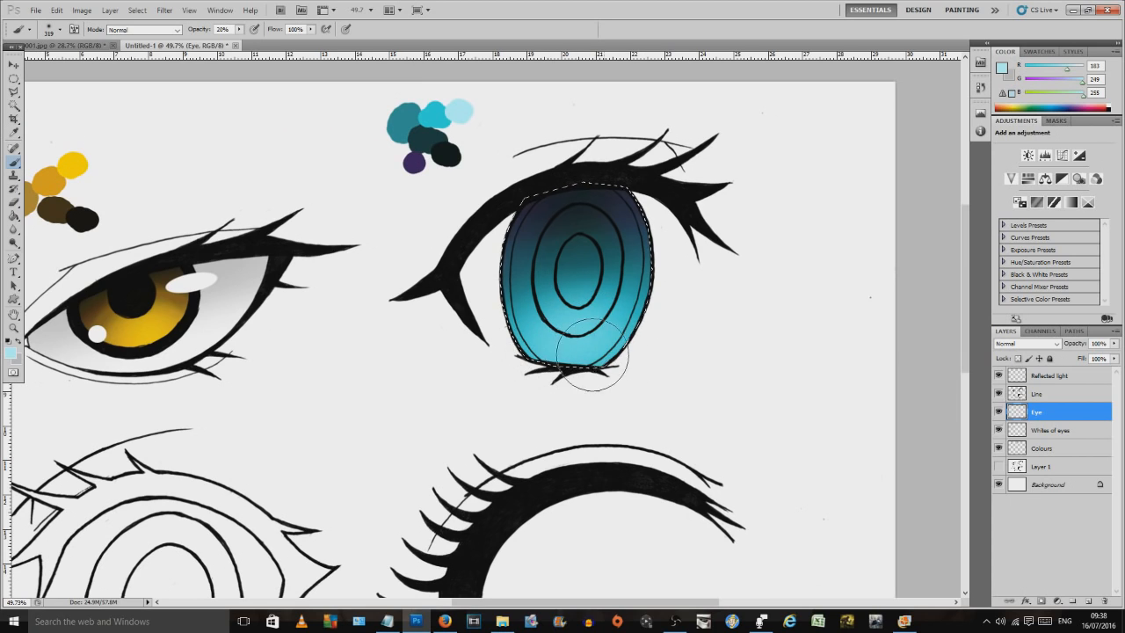
left_click_drag(597, 332, 560, 370)
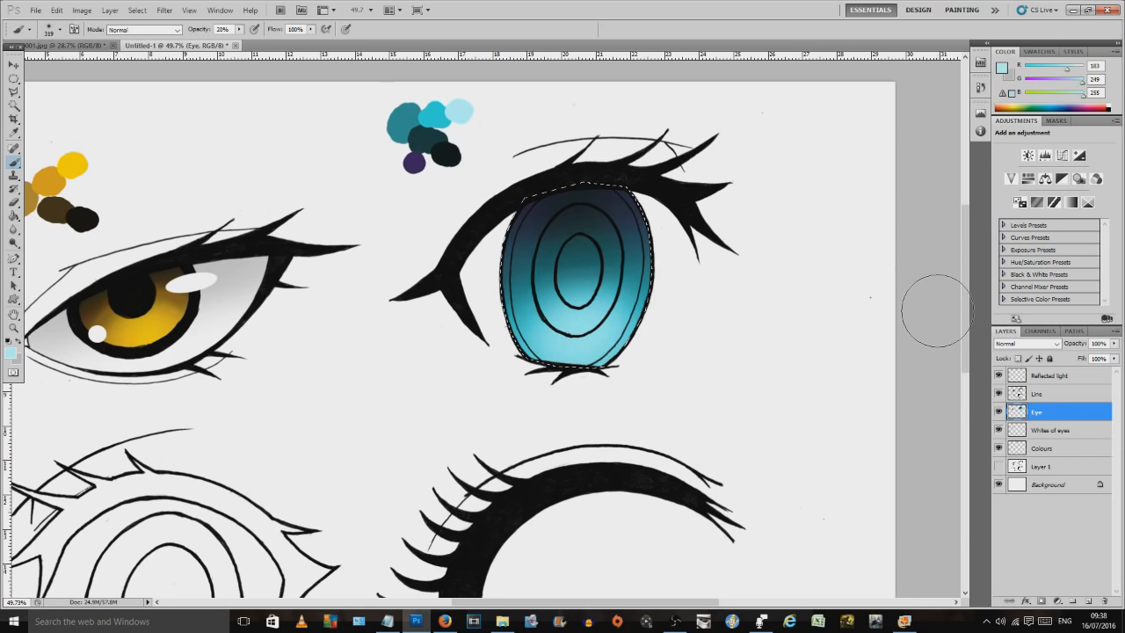
Step: Clear the whole-iris selection and lasso the thin rim strips along both sides of the iris
left_click(14, 79)
left_click(80, 80)
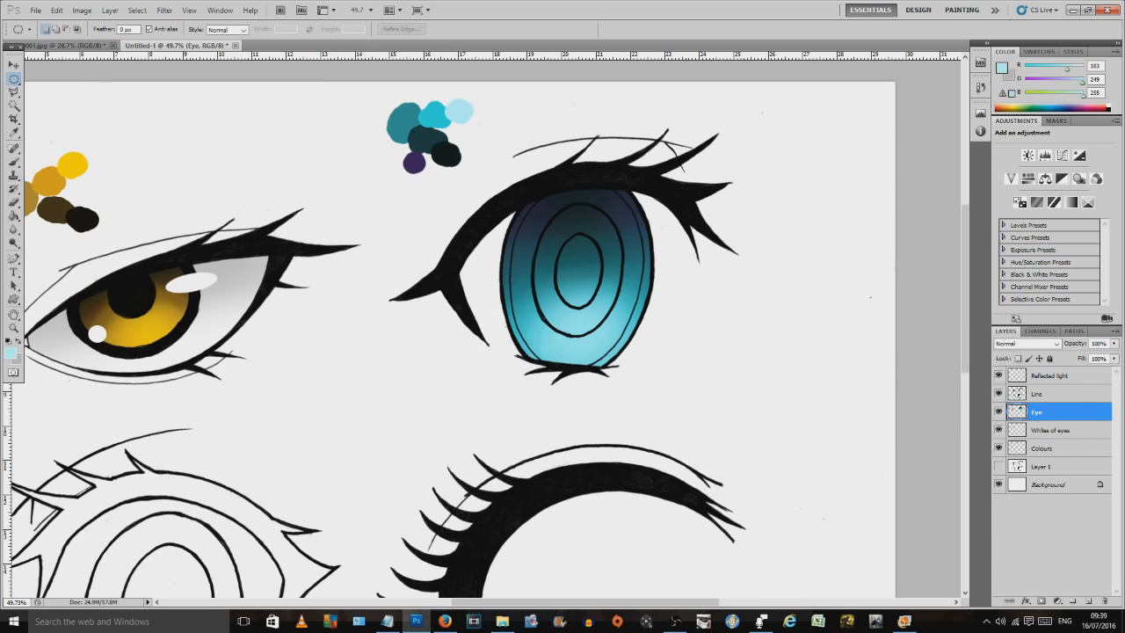
left_click(14, 91)
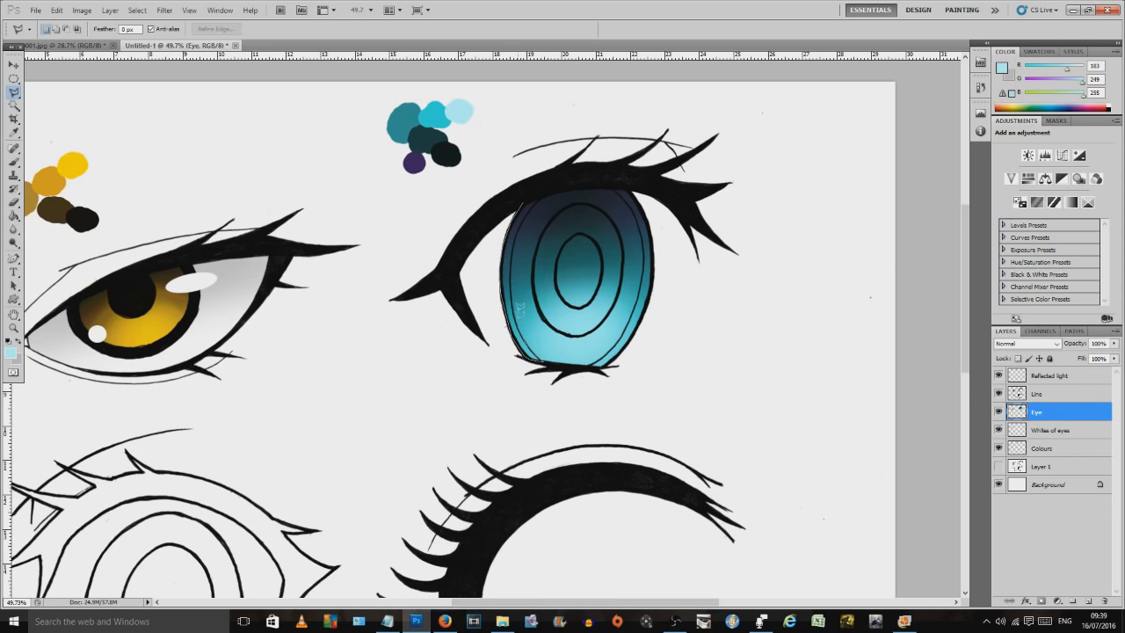
left_click(512, 243)
left_click(518, 229)
left_click(525, 214)
left_click(540, 196)
left_click(523, 198)
key("shift")
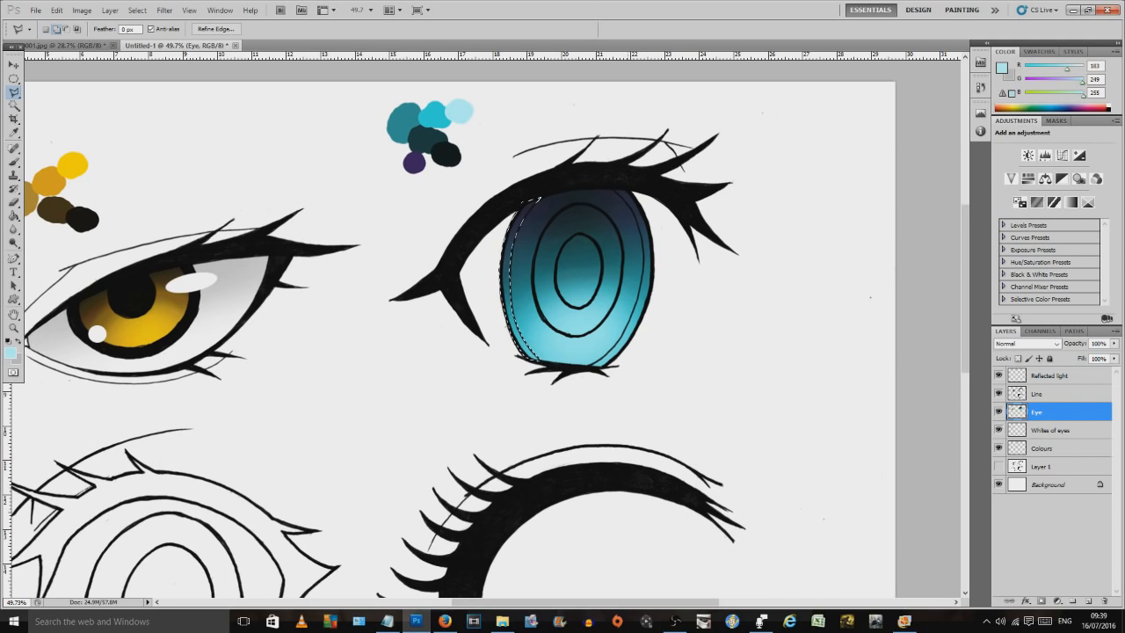
mouse_move(620, 190)
left_mouse_down()
mouse_move(645, 248)
mouse_move(636, 302)
mouse_move(589, 363)
mouse_move(618, 353)
left_mouse_up()
left_click(631, 179)
Step: Sample the near-black teal swatch and brush a soft shadow down both selected rim strips of the iris
left_click(14, 132)
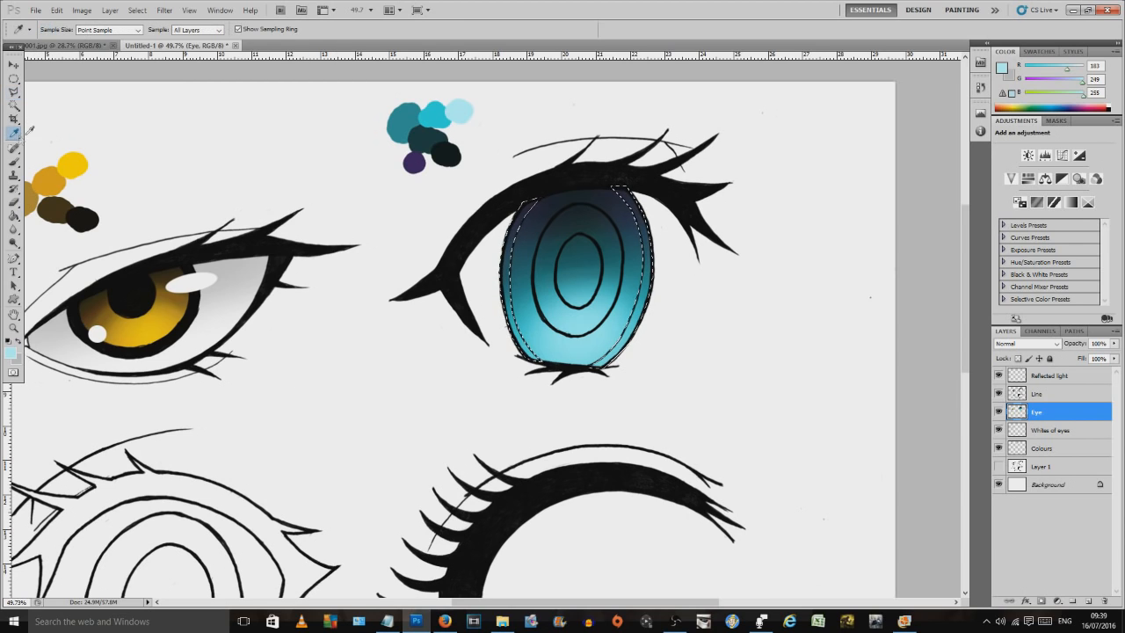
left_click(443, 153)
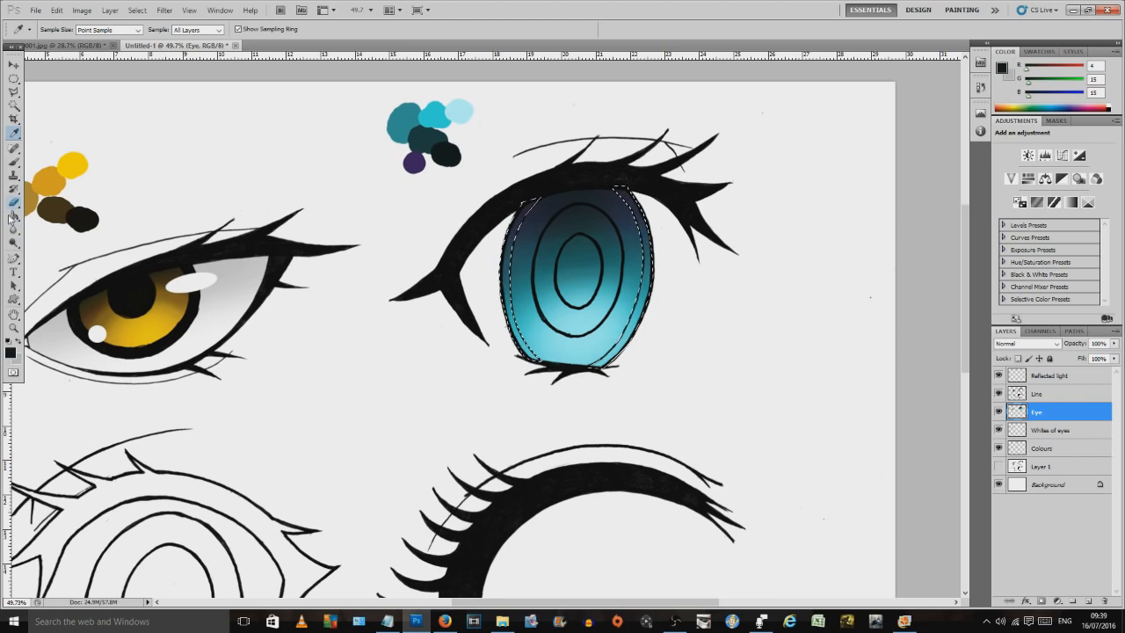
left_click(14, 162)
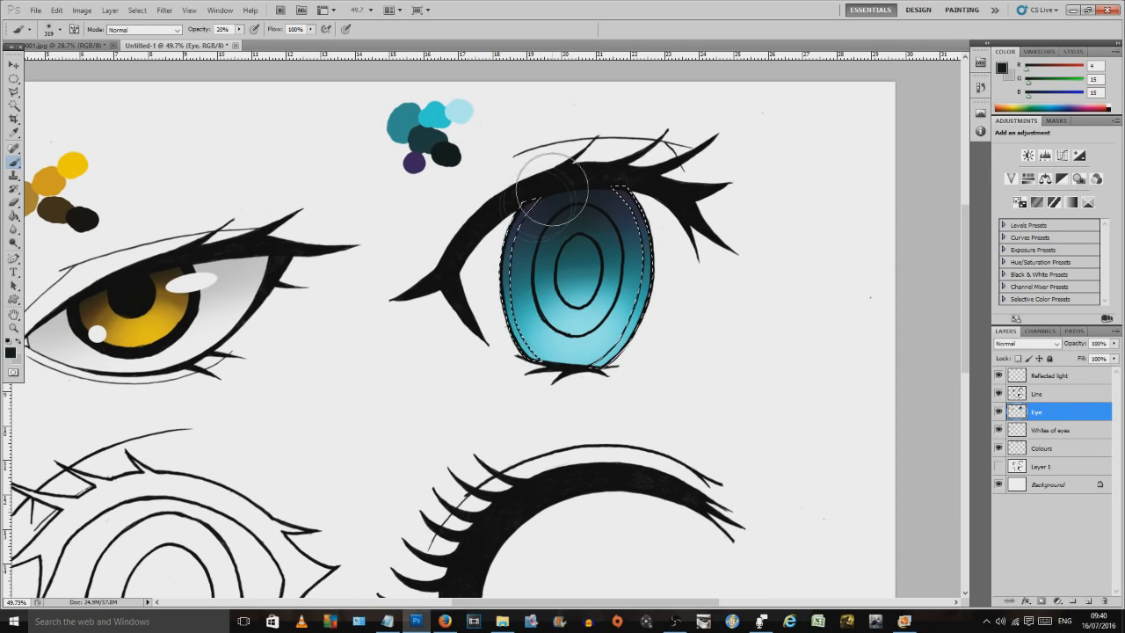
mouse_move(539, 182)
left_mouse_down()
mouse_move(509, 273)
mouse_move(507, 261)
mouse_move(509, 299)
mouse_move(527, 376)
left_mouse_up()
left_click_drag(540, 208, 571, 392)
left_click_drag(525, 232, 556, 396)
mouse_move(544, 191)
left_mouse_down()
mouse_move(555, 417)
mouse_move(533, 211)
mouse_move(548, 261)
left_mouse_up()
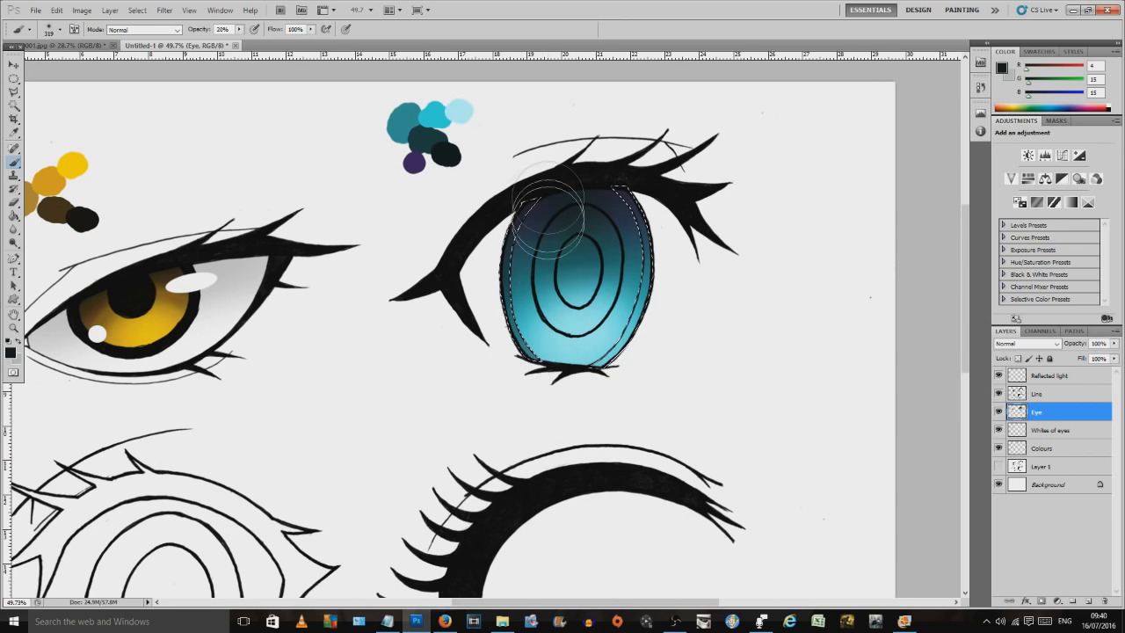
left_click_drag(642, 271, 598, 406)
left_click_drag(640, 230, 615, 406)
left_click_drag(635, 196, 558, 399)
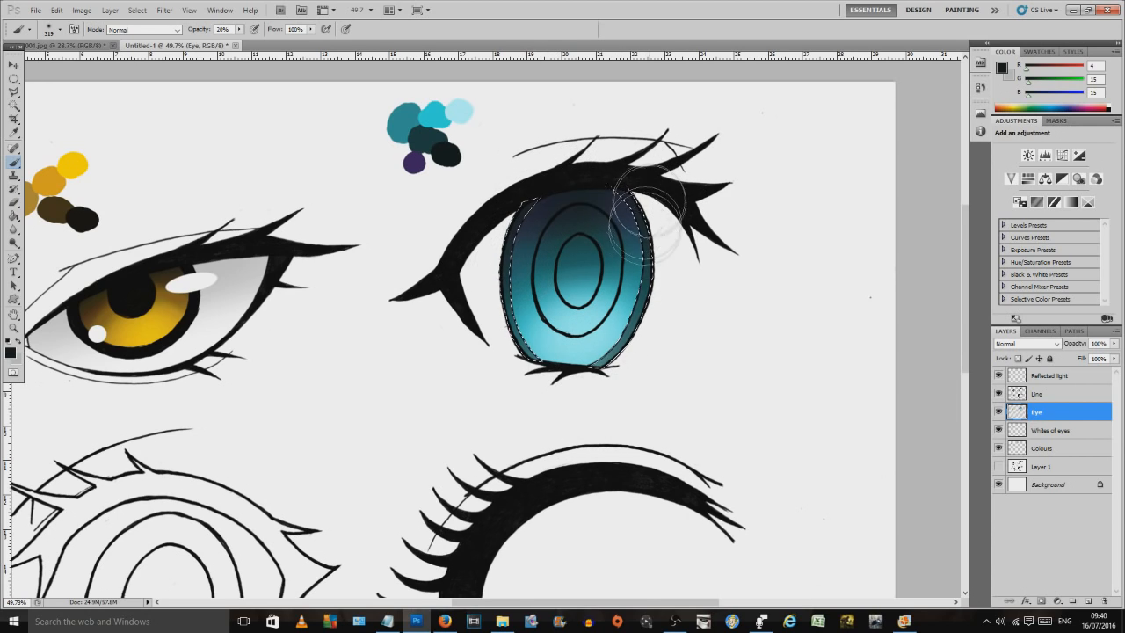
Step: Sample the purple swatch, tint the upper parts of both rim strips with soft strokes, and deselect
left_click(15, 133)
left_click(425, 159)
left_click(415, 161)
left_click(15, 161)
mouse_move(533, 188)
left_mouse_down()
mouse_move(523, 219)
mouse_move(527, 262)
left_mouse_up()
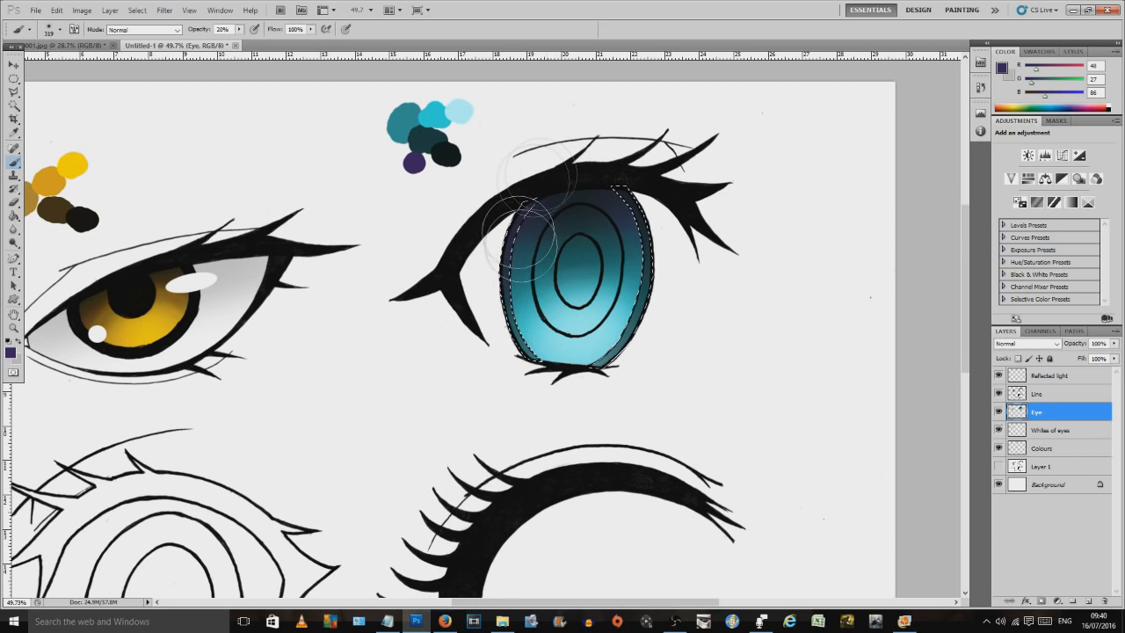
mouse_move(635, 151)
left_mouse_down()
mouse_move(654, 171)
mouse_move(662, 148)
mouse_move(631, 187)
left_mouse_up()
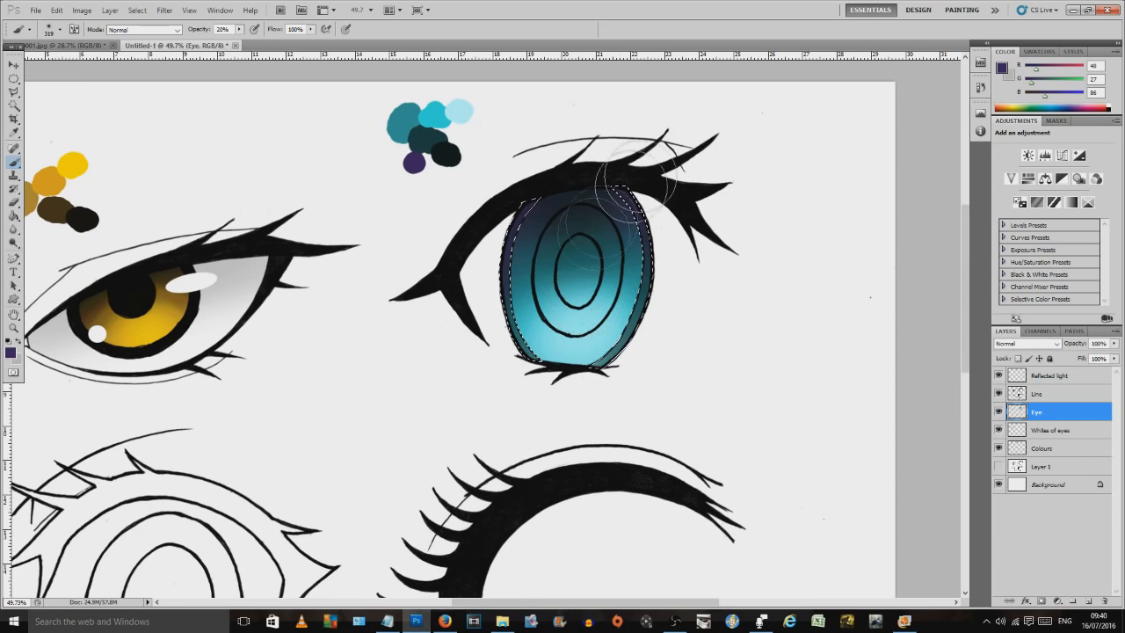
left_click(14, 79)
left_click(191, 211)
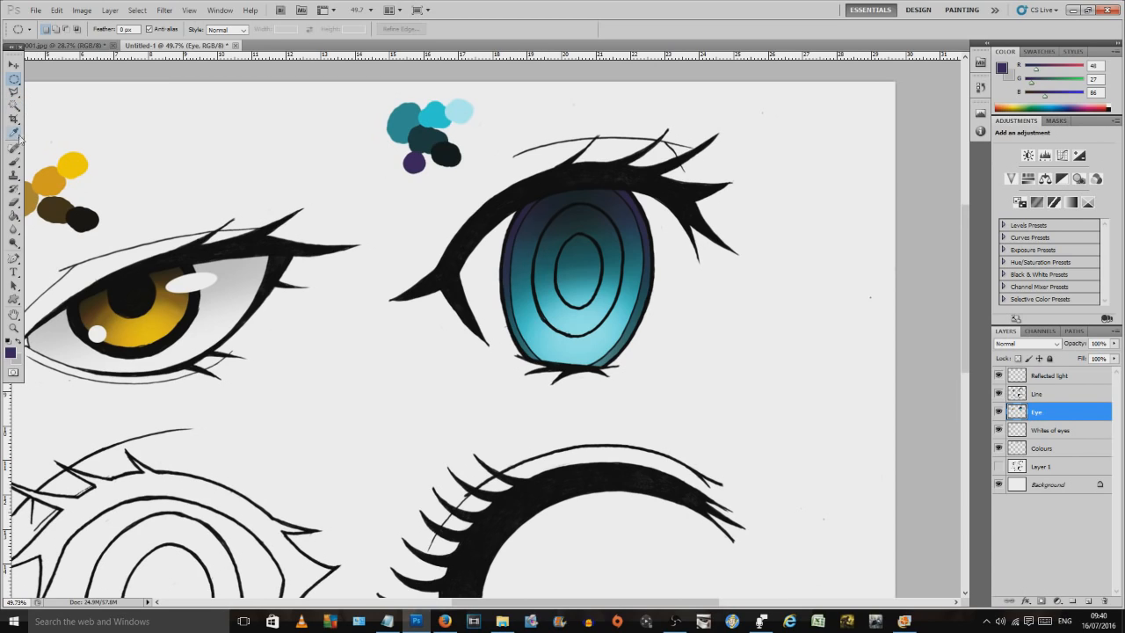
Step: Lasso the innermost oval of the iris, darken it with soft near-black teal strokes as the pupil, and deselect
left_click(15, 91)
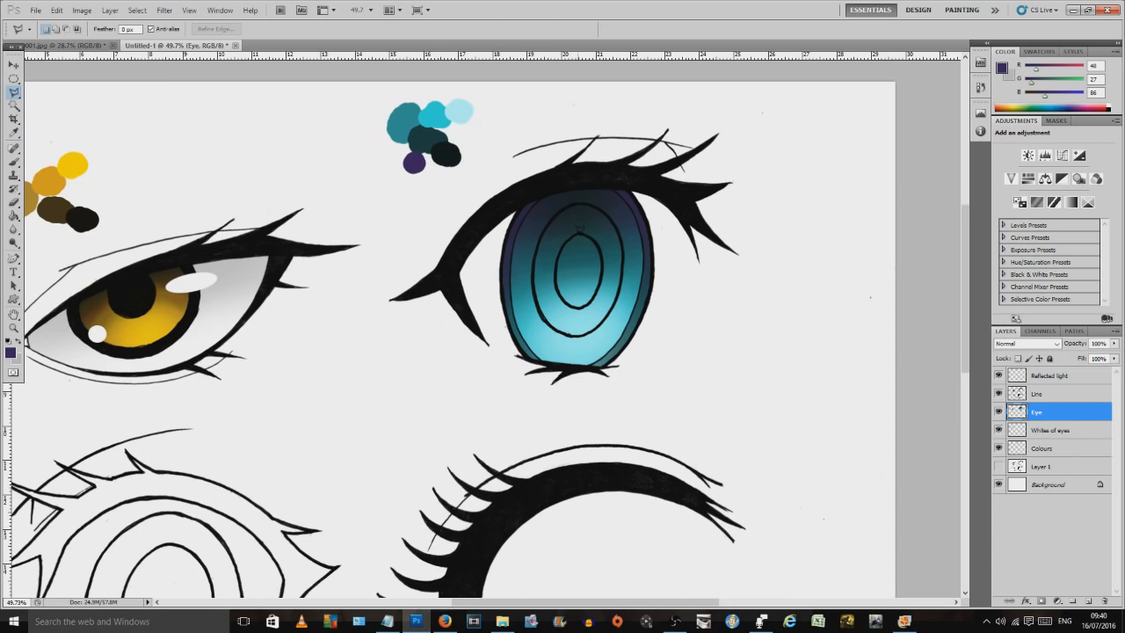
mouse_move(569, 232)
left_mouse_down()
mouse_move(570, 302)
mouse_move(593, 296)
mouse_move(604, 251)
left_mouse_up()
left_click(14, 133)
left_click(444, 155)
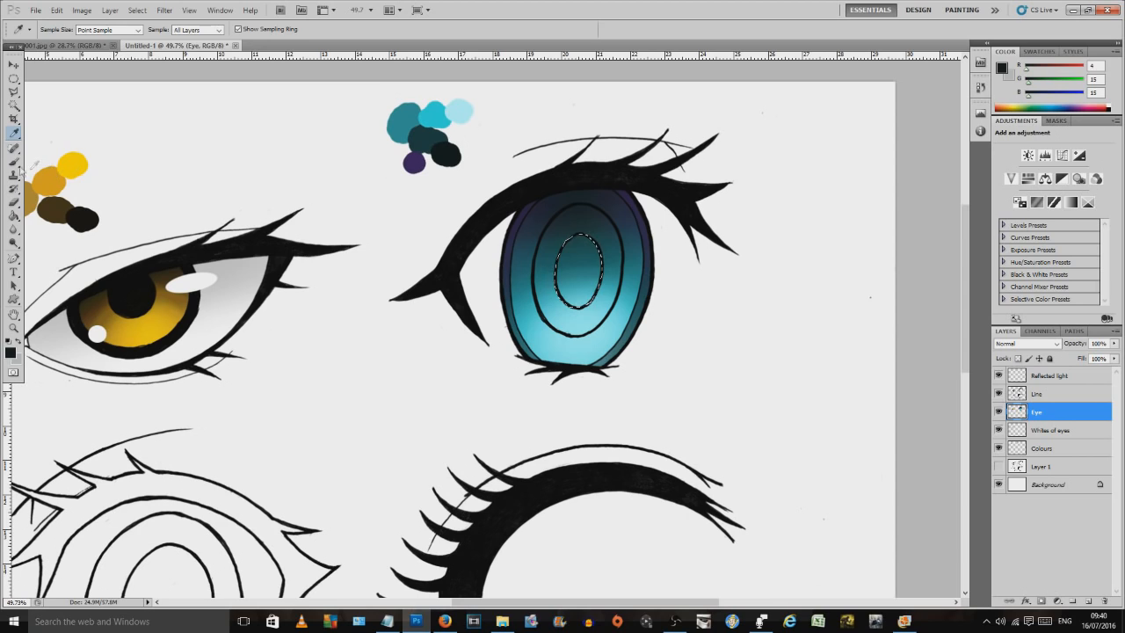
left_click(13, 161)
mouse_move(587, 281)
left_mouse_down()
mouse_move(580, 325)
mouse_move(582, 288)
mouse_move(575, 313)
mouse_move(589, 323)
mouse_move(586, 291)
mouse_move(575, 292)
mouse_move(590, 313)
mouse_move(578, 288)
mouse_move(593, 318)
mouse_move(586, 300)
mouse_move(572, 300)
mouse_move(586, 307)
mouse_move(577, 283)
mouse_move(570, 295)
mouse_move(593, 301)
mouse_move(576, 279)
mouse_move(593, 310)
mouse_move(575, 283)
mouse_move(570, 298)
mouse_move(594, 297)
mouse_move(577, 280)
mouse_move(578, 311)
mouse_move(596, 304)
mouse_move(571, 281)
mouse_move(568, 303)
mouse_move(583, 296)
mouse_move(569, 280)
mouse_move(584, 329)
left_mouse_up()
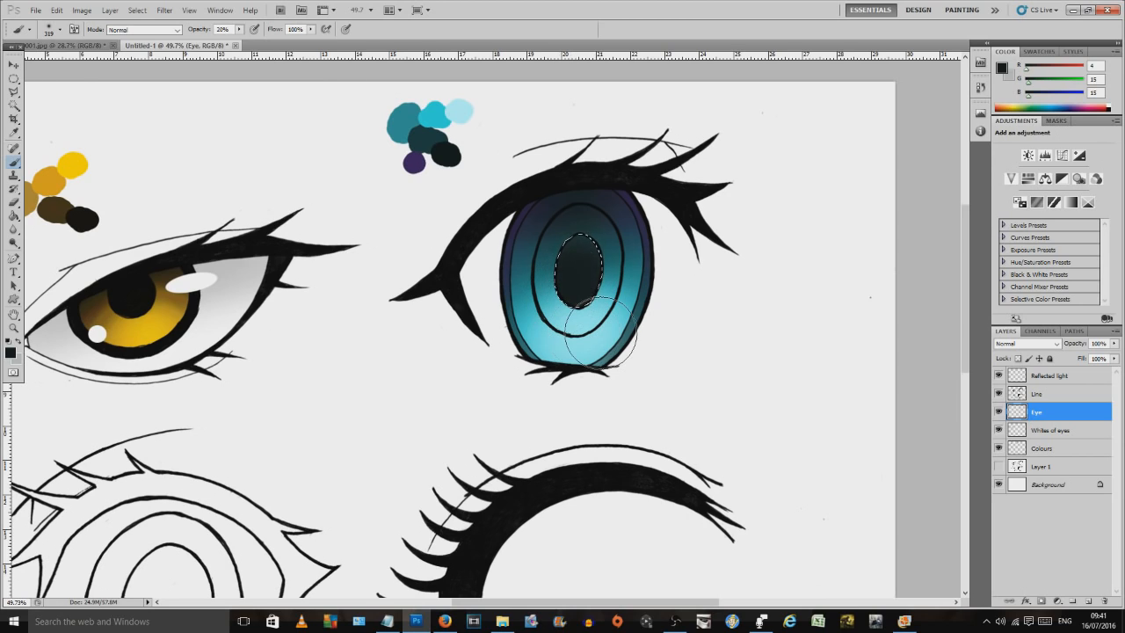
left_click(14, 79)
left_click(162, 291)
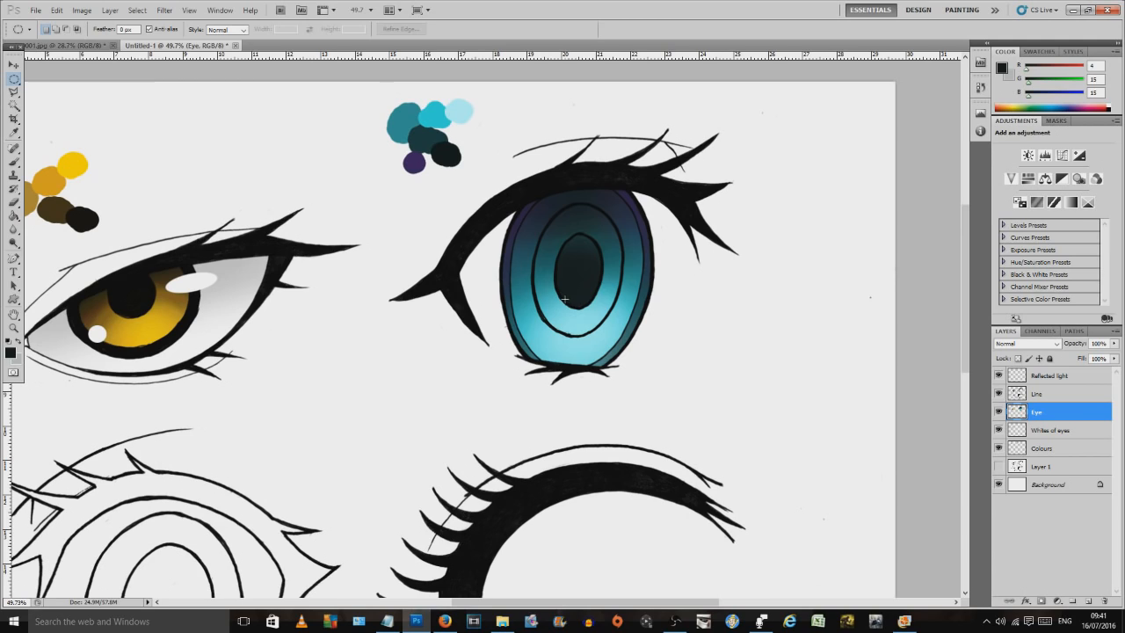
Step: On the Reflected light layer, select a tall oval over the iris's upper-left edge and fill it with white
left_click(1048, 378)
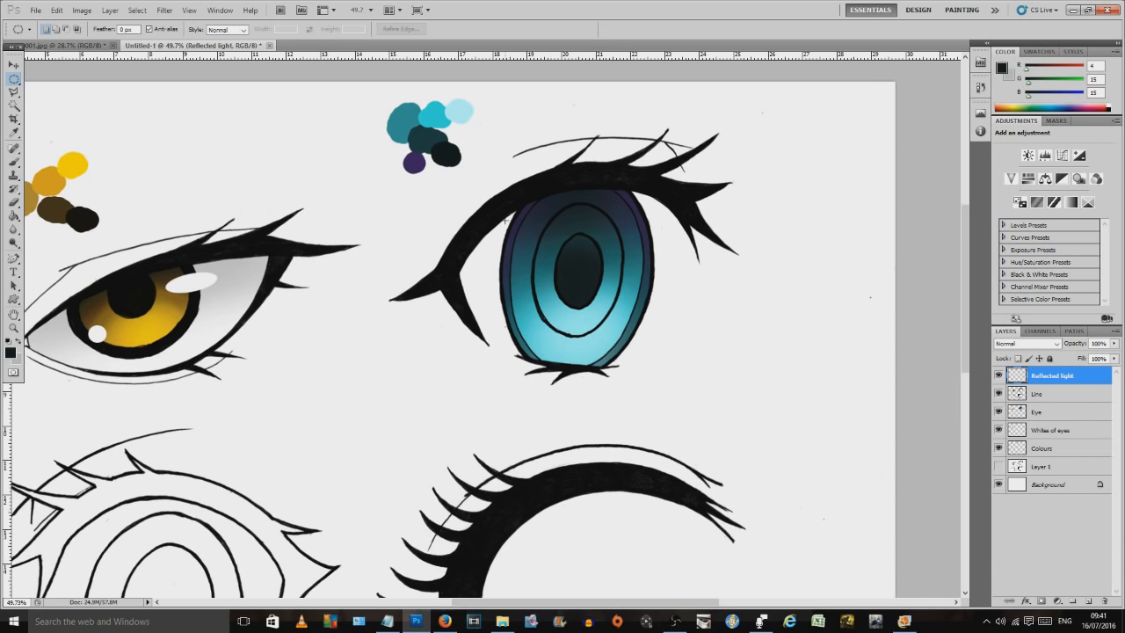
left_click_drag(540, 271, 537, 266)
left_click(11, 352)
left_click(698, 329)
left_click(999, 360)
key("g")
left_click(518, 236)
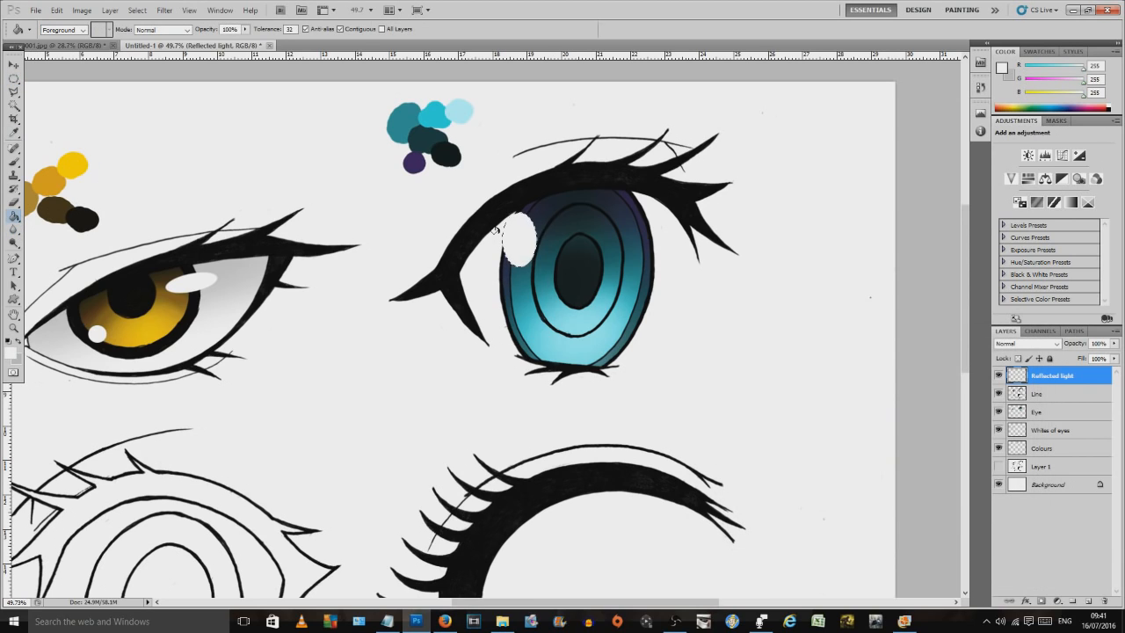
Step: Add a smaller white oval highlight overlapping the lower-right side of the large highlight, and deselect
left_click(14, 78)
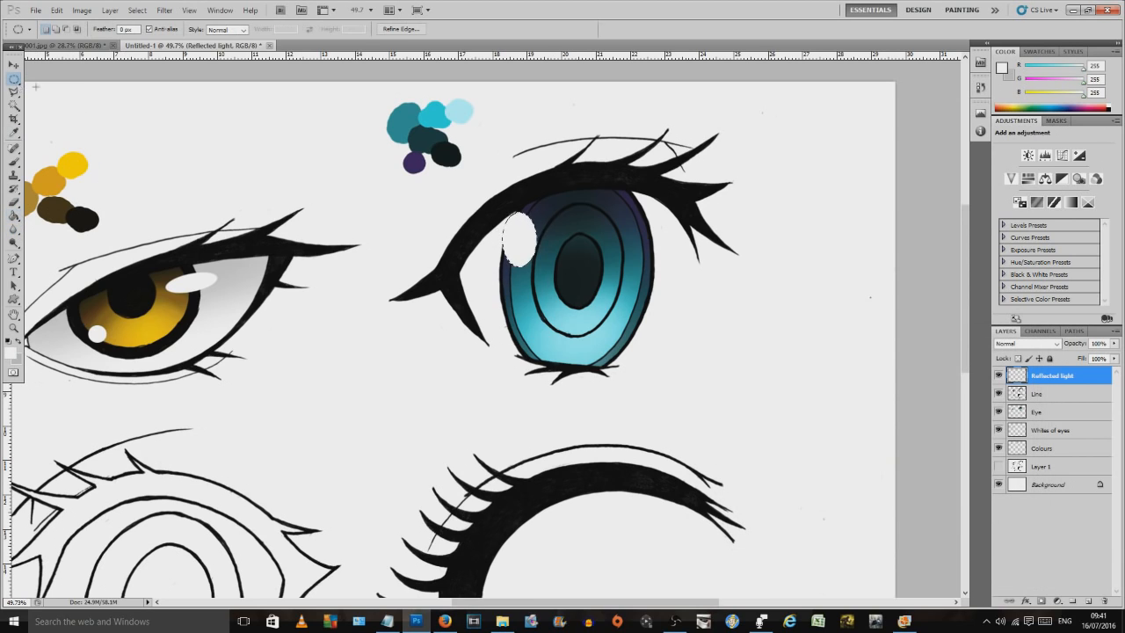
left_click(531, 240)
left_click_drag(542, 264, 532, 245)
key("g")
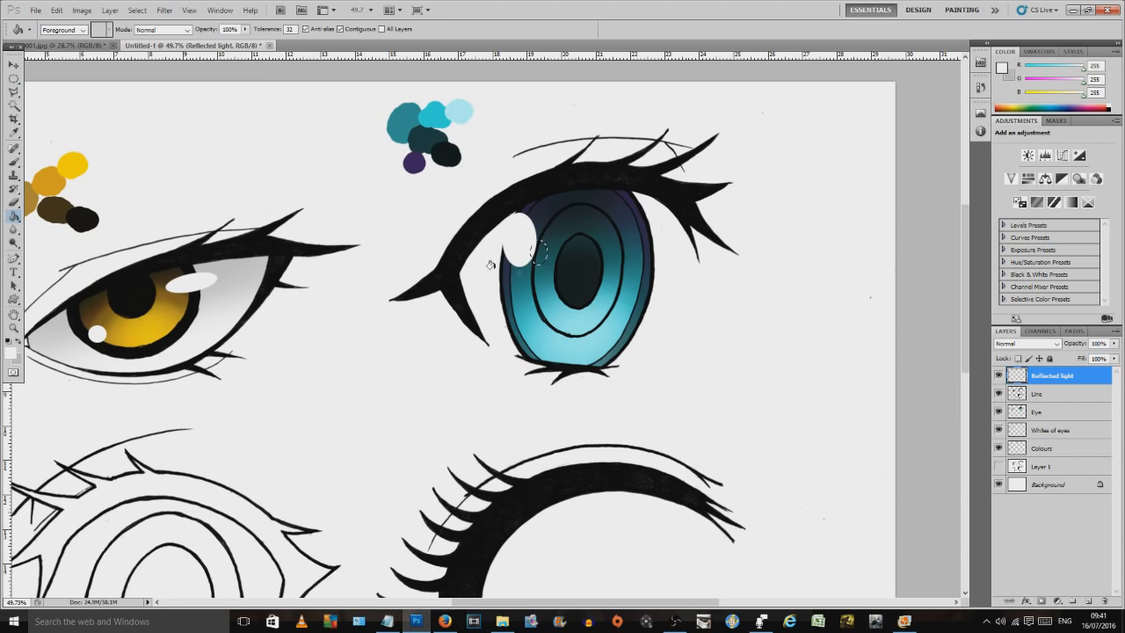
left_click(538, 253)
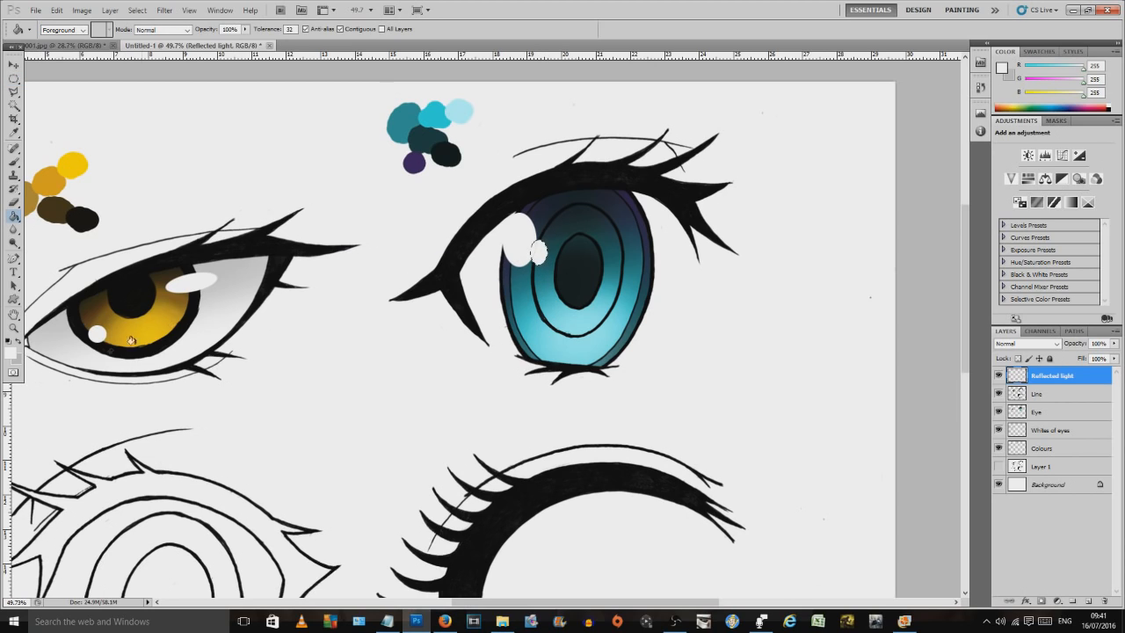
left_click(16, 78)
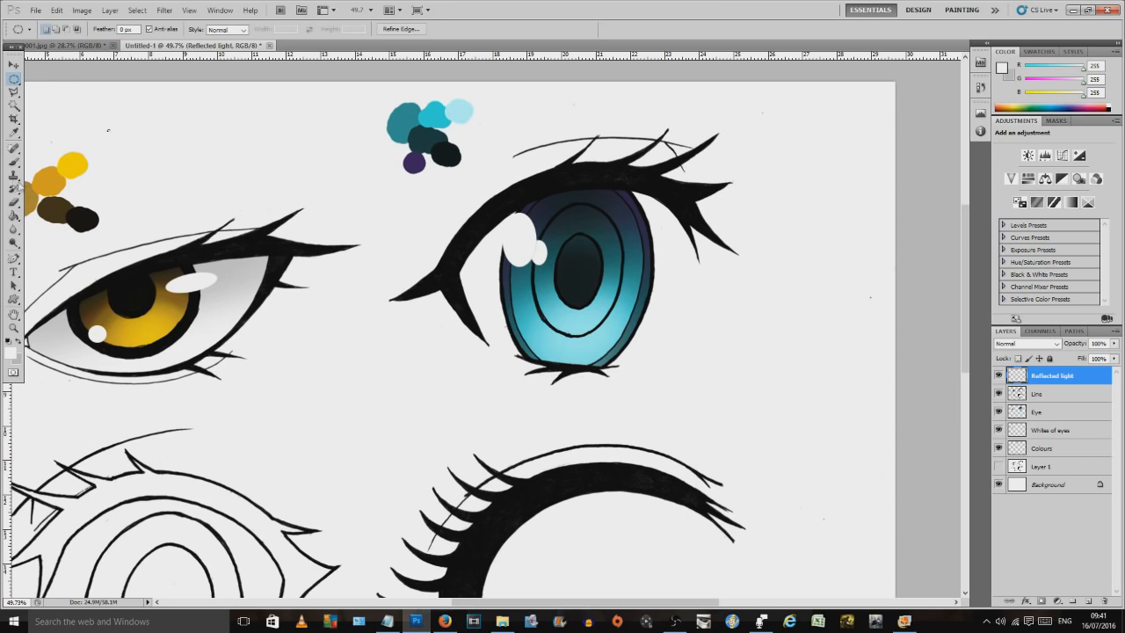
Step: Touch up the seam between the two overlapping highlights in white with the Pencil tool
left_click_drag(14, 163, 62, 171)
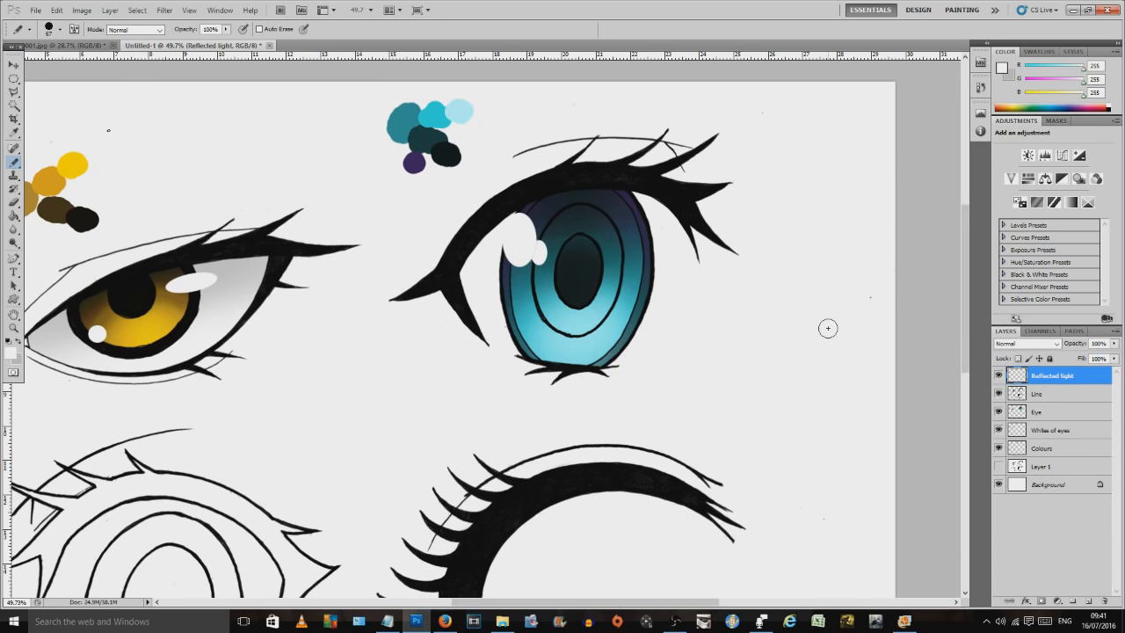
left_click(15, 78)
left_click(14, 162)
Step: Select a rectangle over the lower middle of the iris, fill it with white, and deselect
left_click(14, 78)
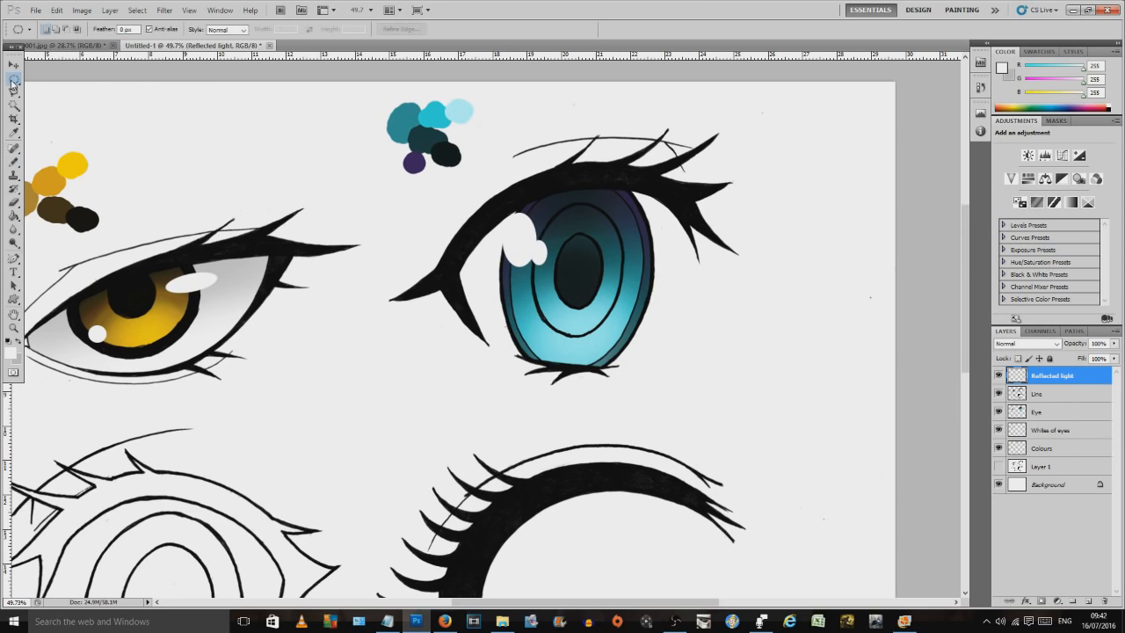
left_click(66, 78)
left_click_drag(536, 281, 618, 349)
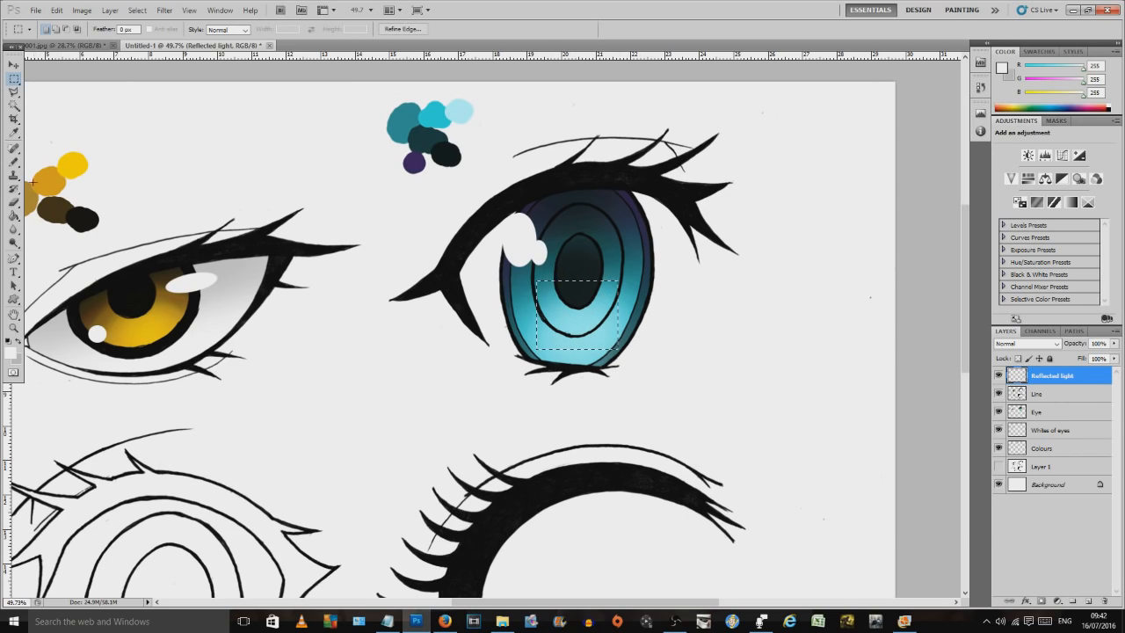
left_click(14, 215)
left_click(578, 309)
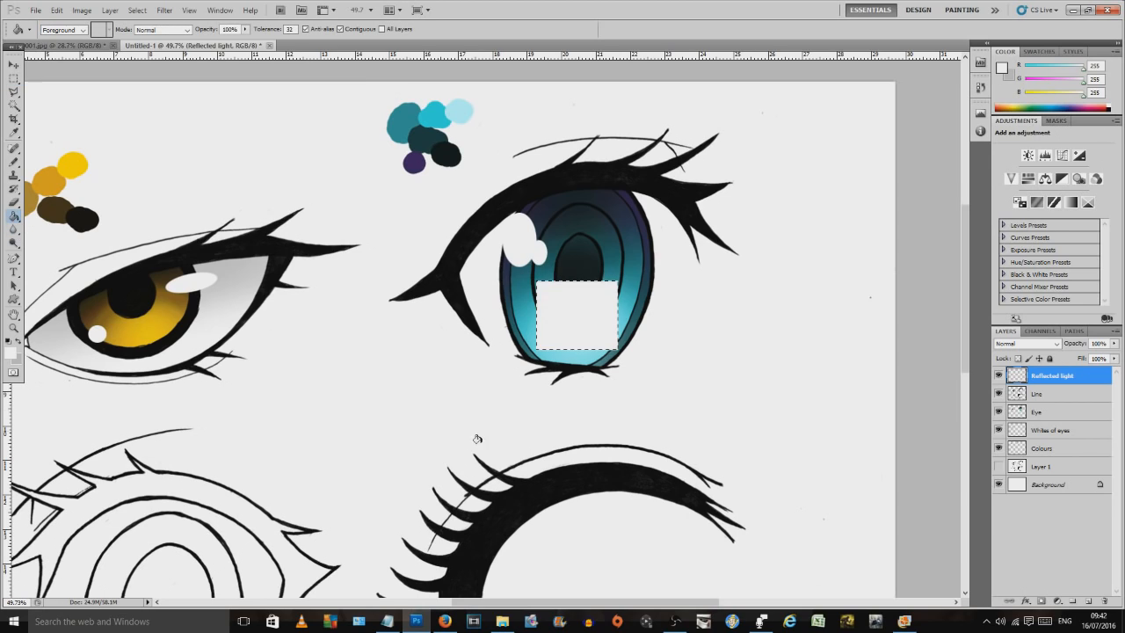
left_click(14, 78)
key("ctrl+d")
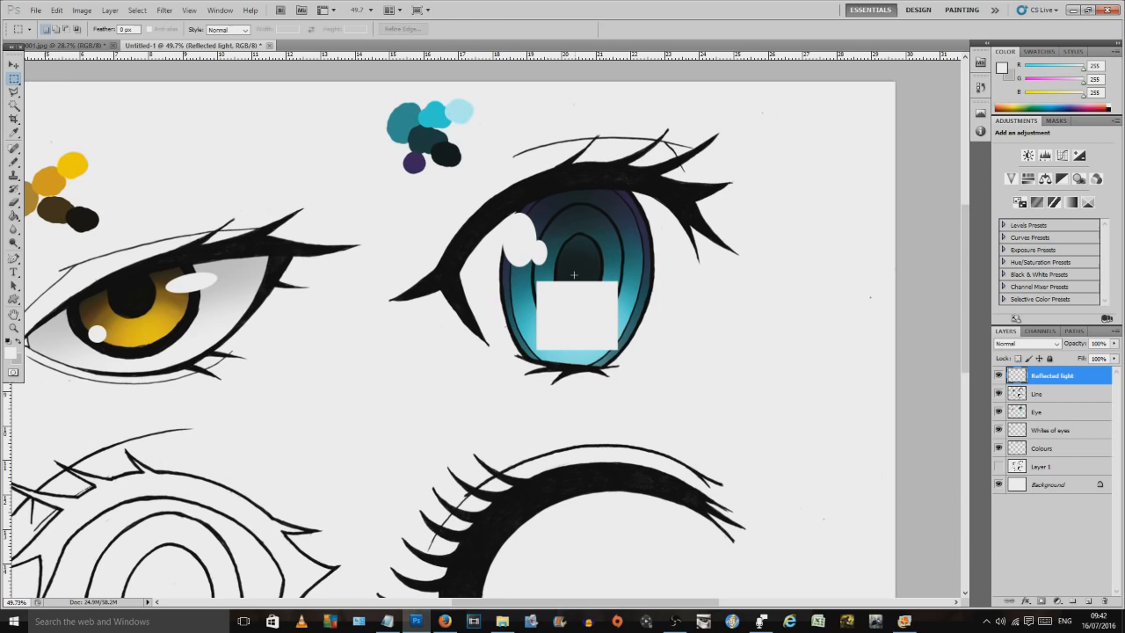
Step: Cut a narrow vertical and a narrow horizontal strip through the white rectangle to make four window panes
left_click_drag(573, 278, 581, 355)
key("Delete")
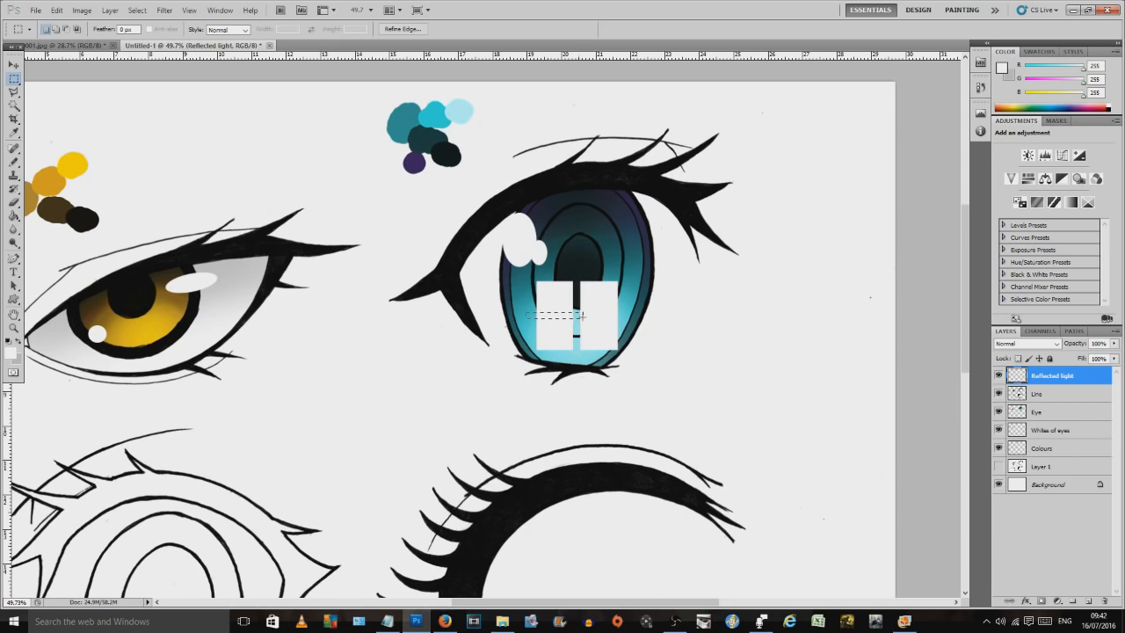
key("Delete")
key("ctrl+d")
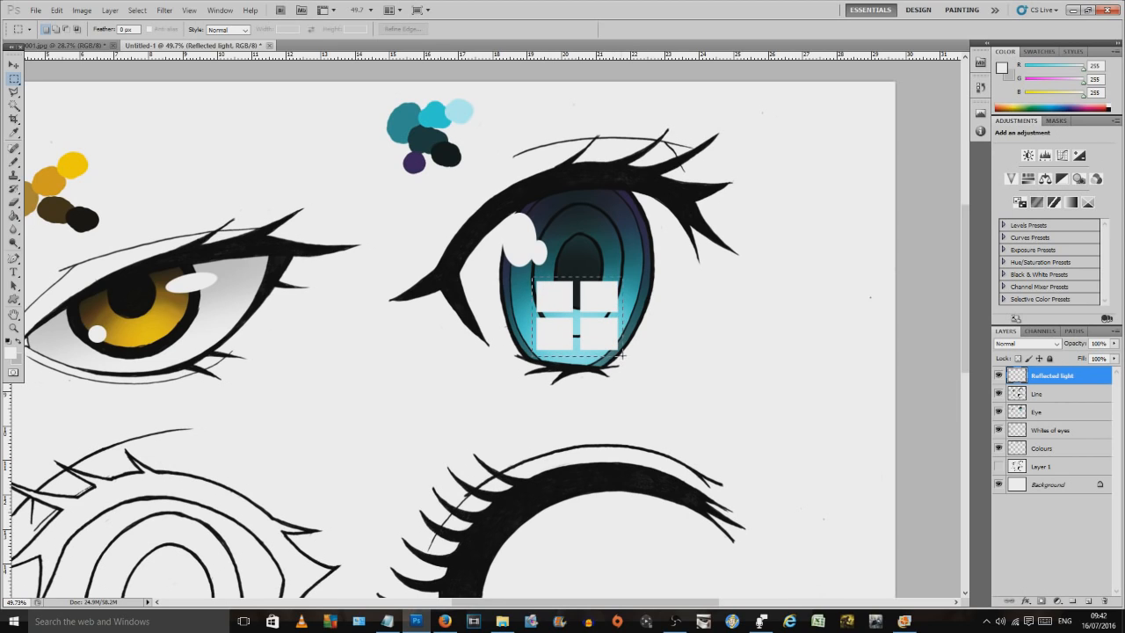
Step: Move the four white window panes to the iris's right edge and warp them so the lower corners flare outward
left_click_drag(623, 355, 560, 301)
left_click(13, 65)
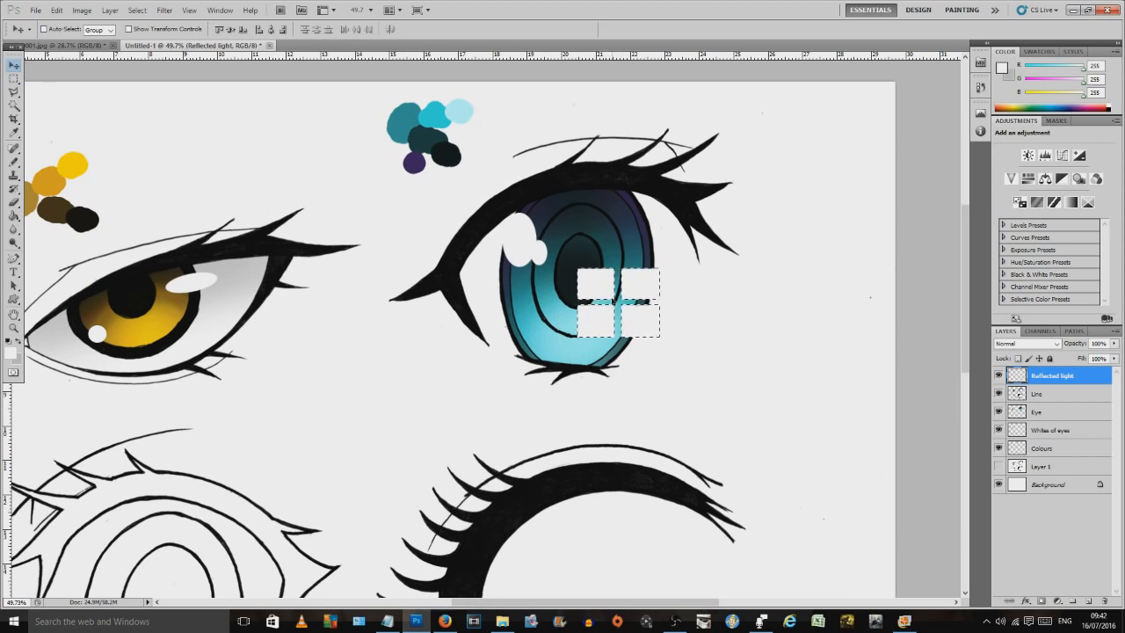
left_click(57, 10)
mouse_move(108, 244)
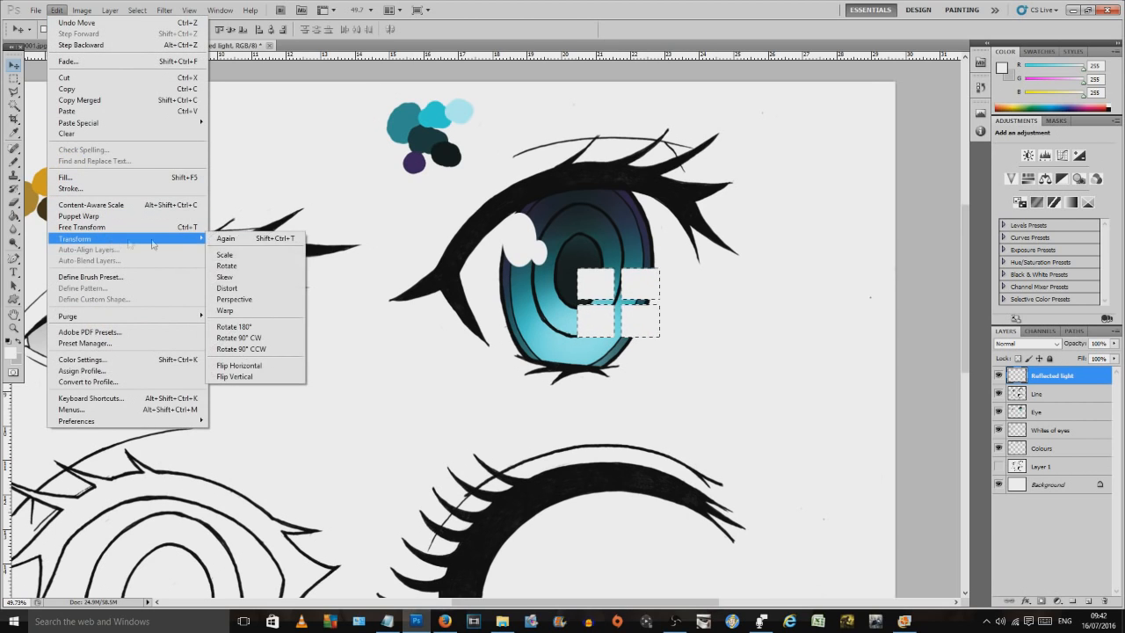
left_click(230, 309)
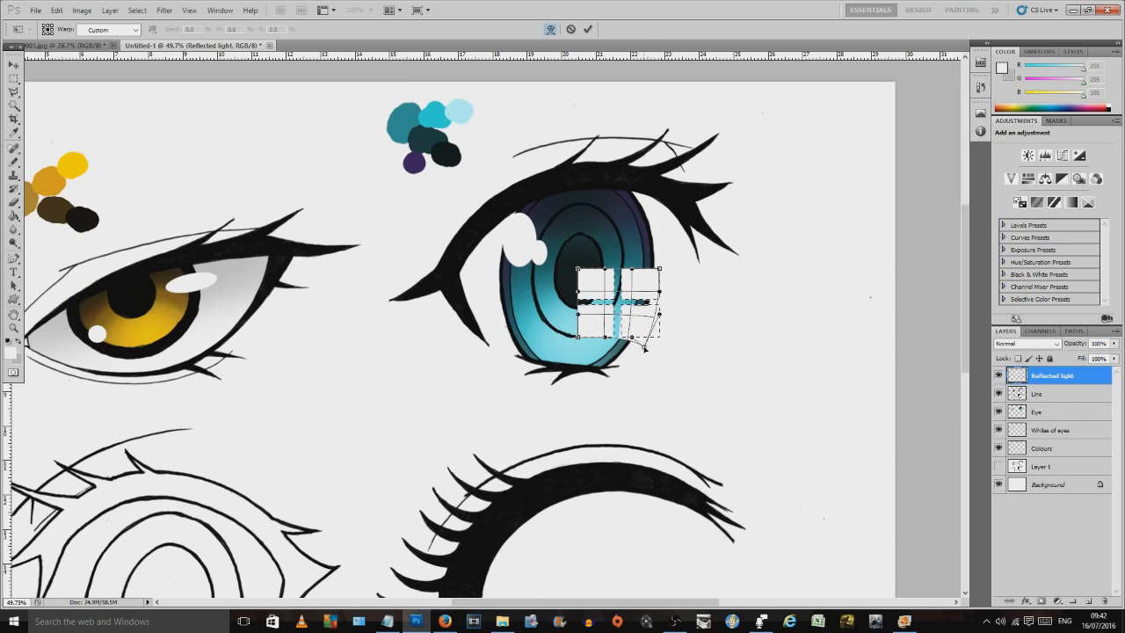
left_click_drag(647, 350, 649, 348)
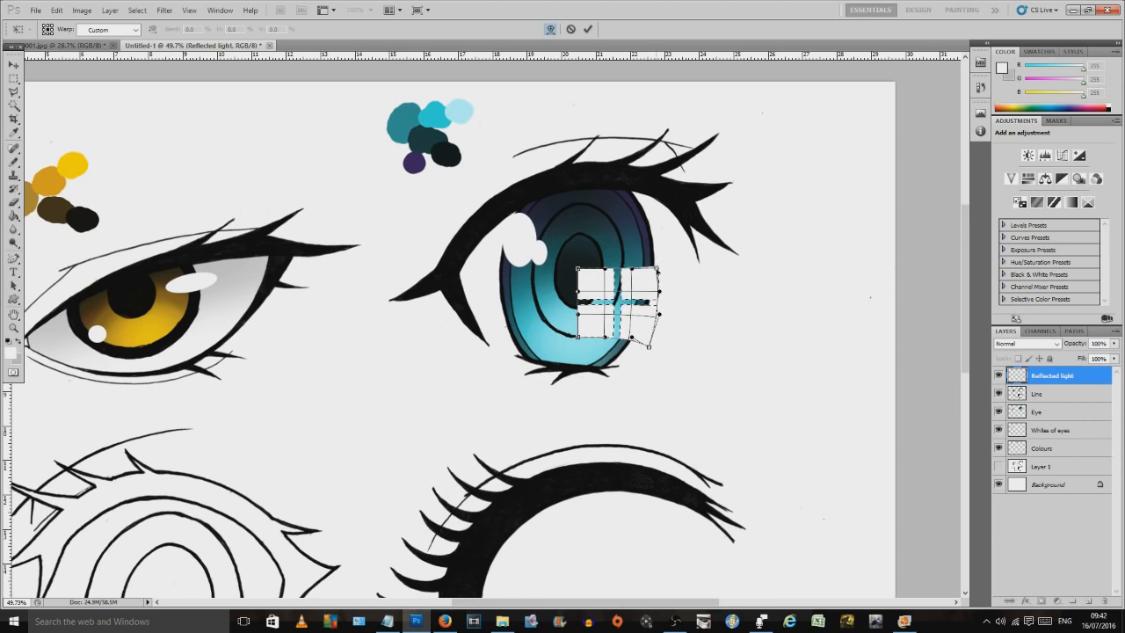
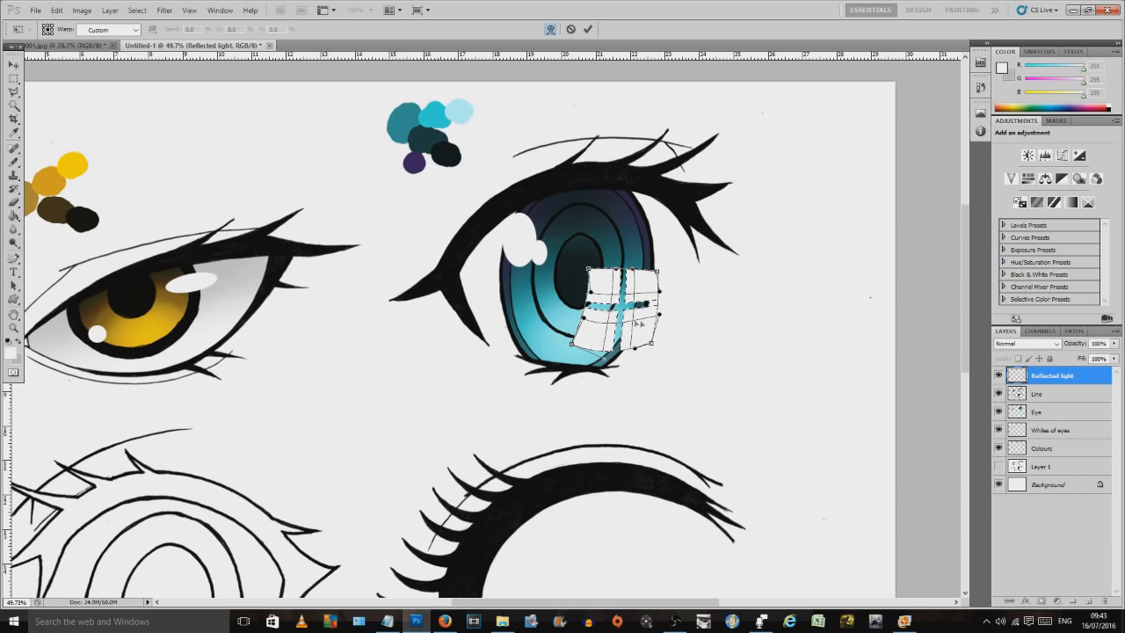
key("Return")
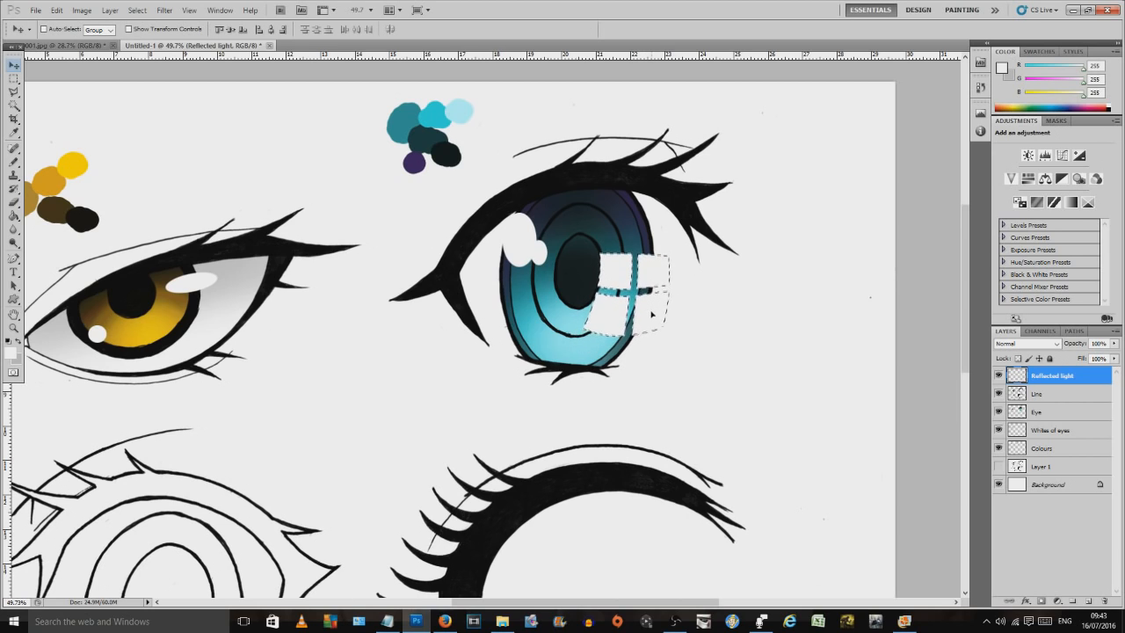
Step: Scale the warped panes to about 83% width and 87% height at the iris's right edge, and deselect
left_click(56, 10)
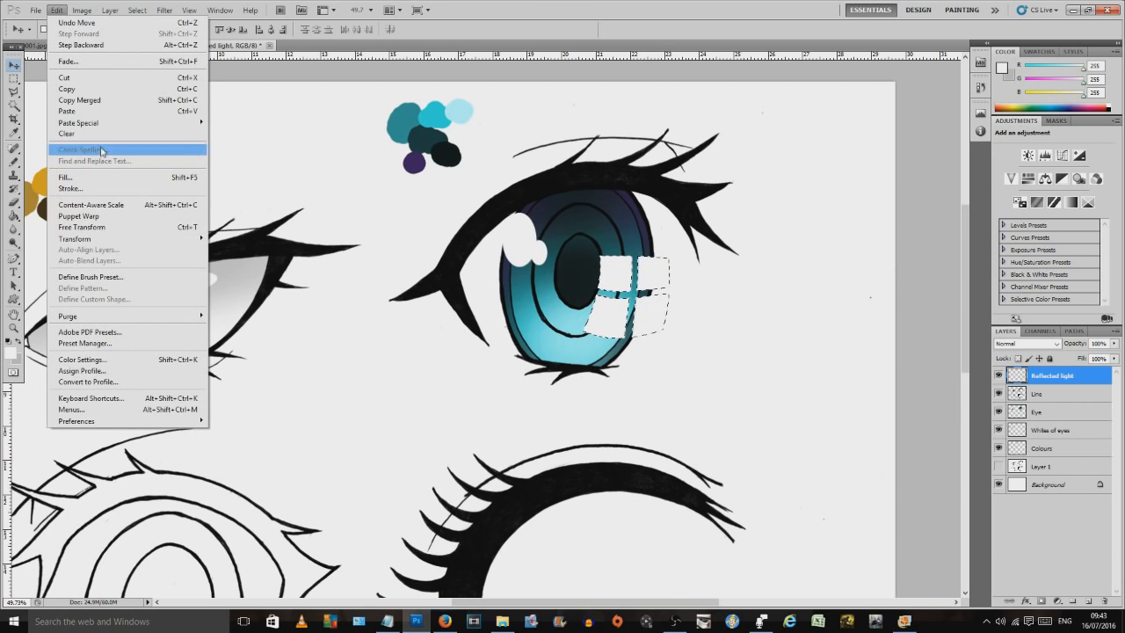
mouse_move(176, 238)
left_click(237, 256)
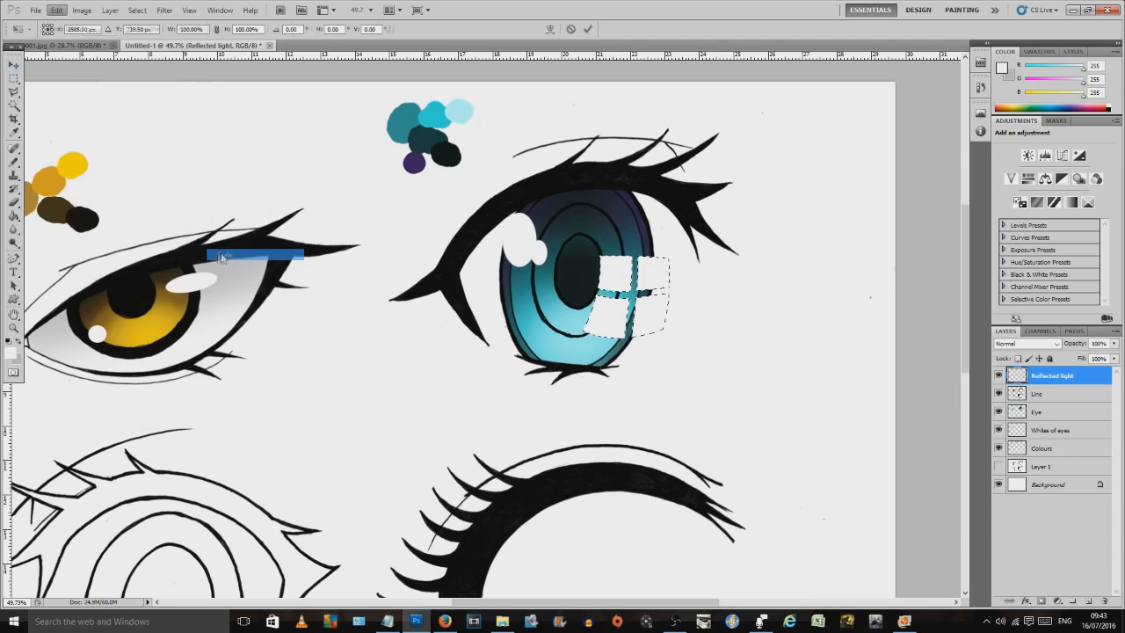
left_click_drag(583, 255, 596, 262)
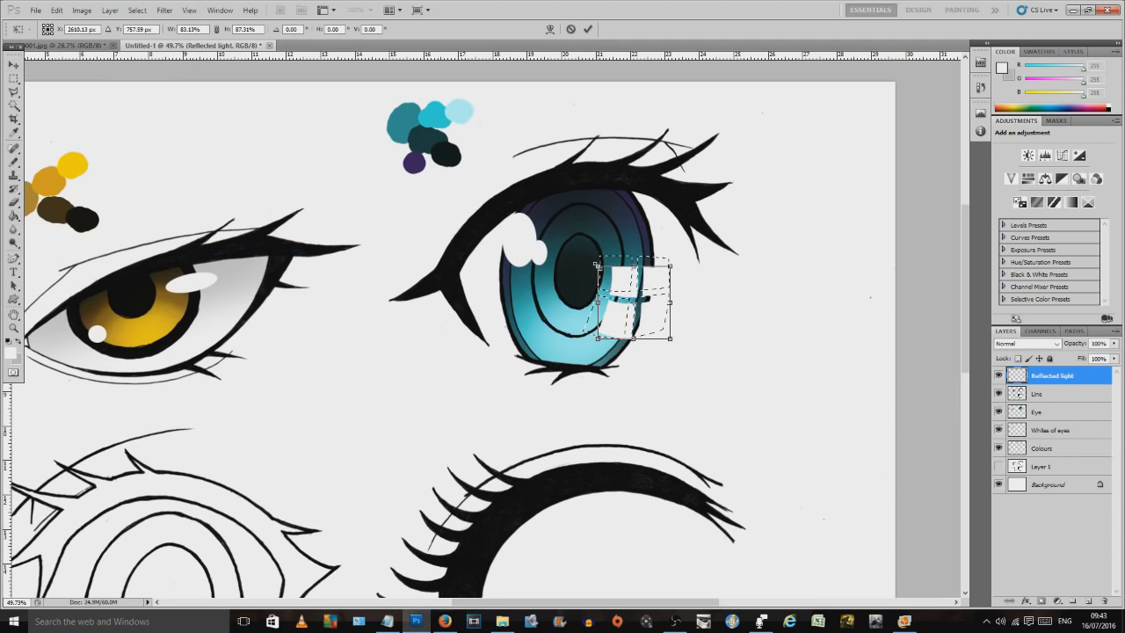
key("Return")
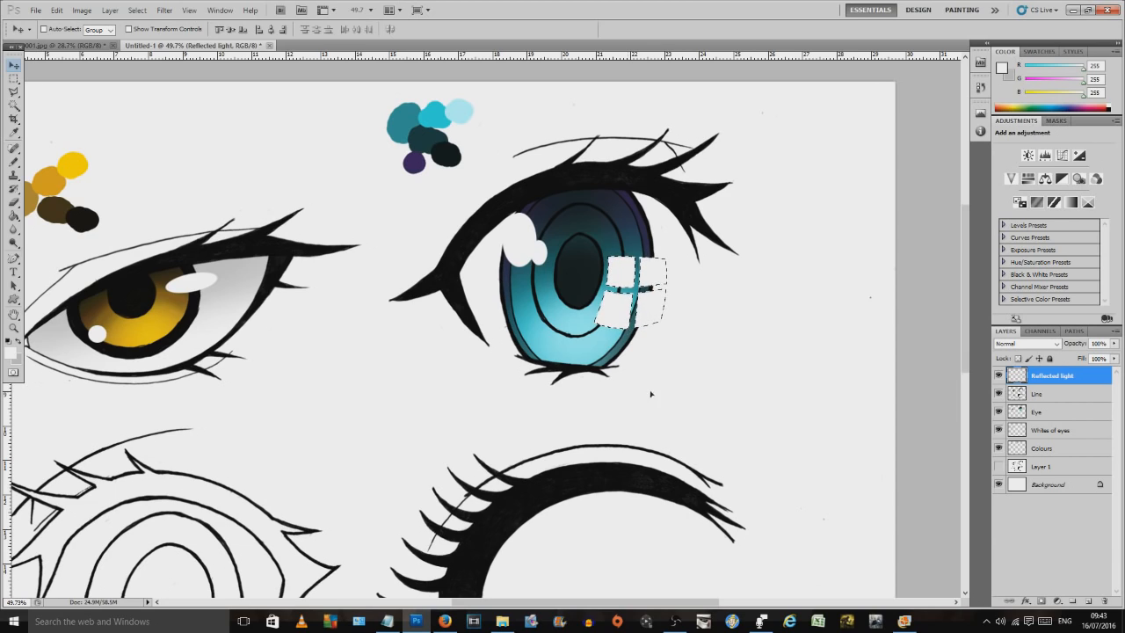
left_click(14, 78)
left_click(609, 300)
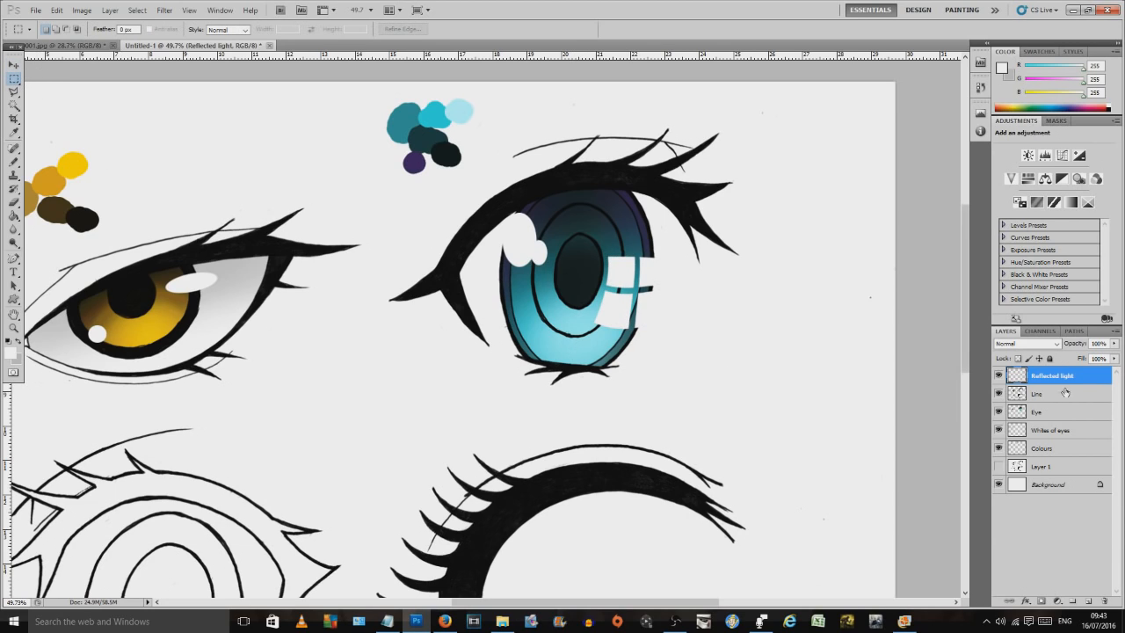
Step: On the Whites of eyes layer, outline the whole opening of the teal eye with the Polygonal Lasso
left_click(1048, 430)
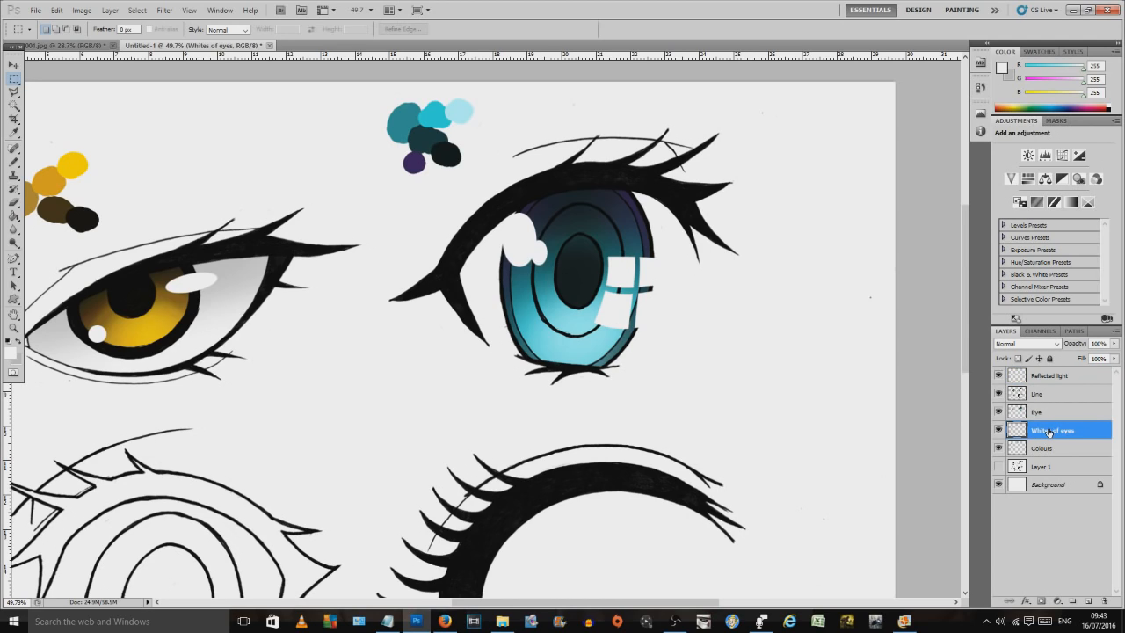
left_click(14, 92)
left_click(538, 191)
left_click(451, 270)
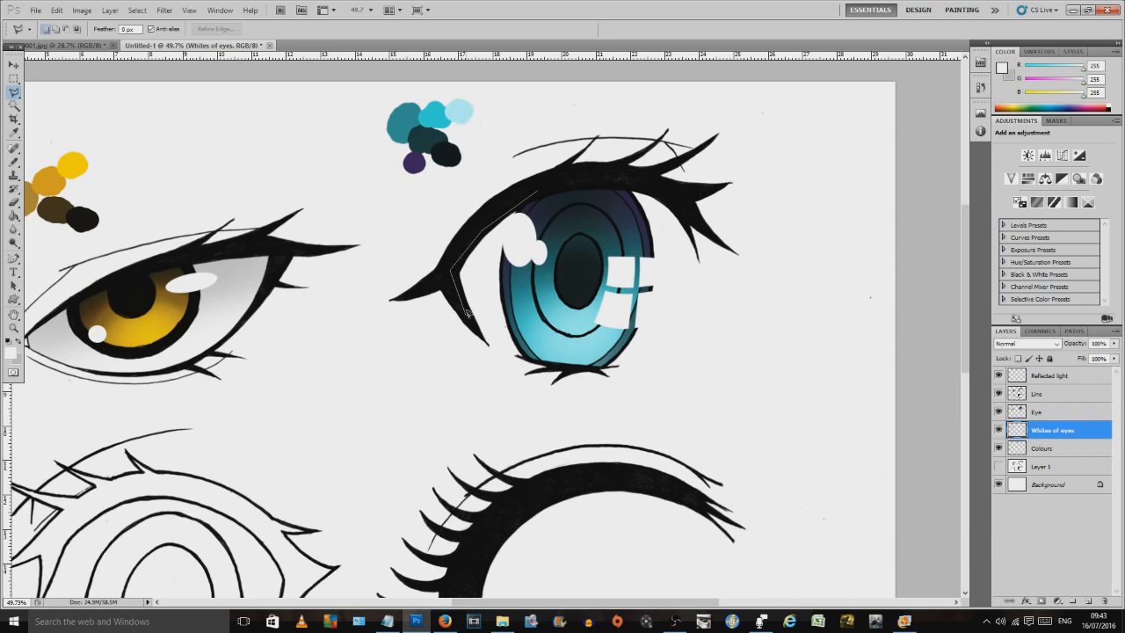
left_click(525, 359)
left_click(700, 318)
left_click(699, 261)
left_click(685, 221)
left_click(644, 185)
left_click(568, 174)
left_click(541, 184)
Step: Shade the white of the teal eye in grey (RGB 192) with a soft 319 px brush at 20% opacity, and deselect
key("x")
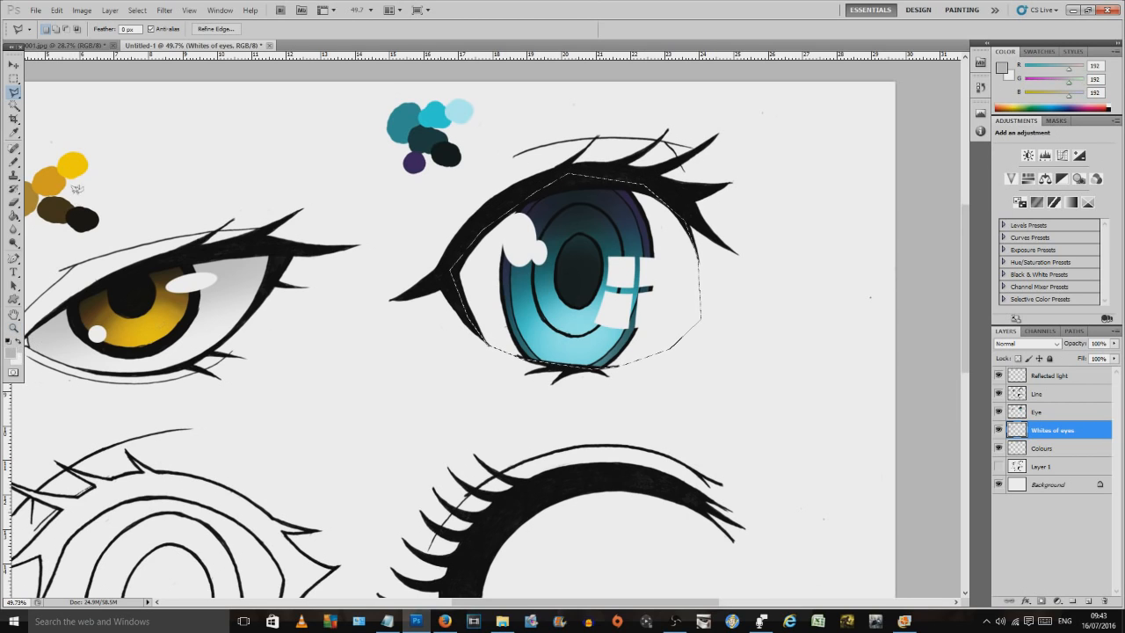
left_click(14, 163)
left_click(53, 164)
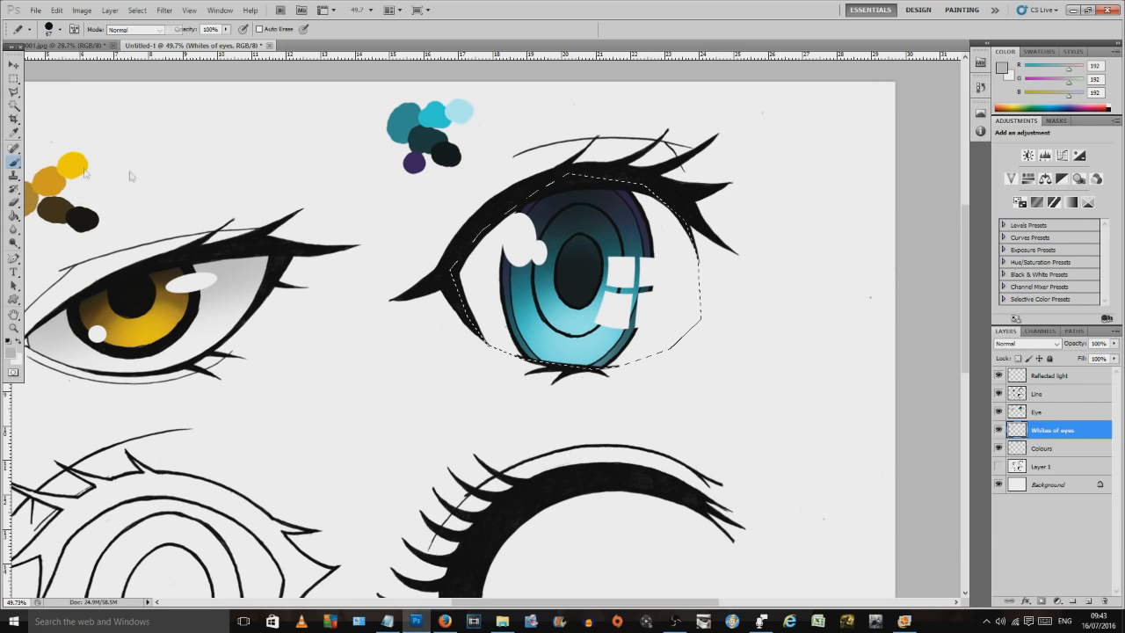
mouse_move(698, 233)
left_mouse_down()
mouse_move(700, 263)
mouse_move(682, 268)
mouse_move(490, 246)
mouse_move(511, 264)
mouse_move(594, 189)
mouse_move(577, 181)
mouse_move(670, 189)
mouse_move(687, 215)
mouse_move(771, 209)
mouse_move(648, 207)
mouse_move(760, 274)
mouse_move(742, 251)
mouse_move(560, 171)
mouse_move(580, 167)
mouse_move(400, 218)
mouse_move(424, 224)
mouse_move(630, 180)
mouse_move(681, 242)
left_mouse_up()
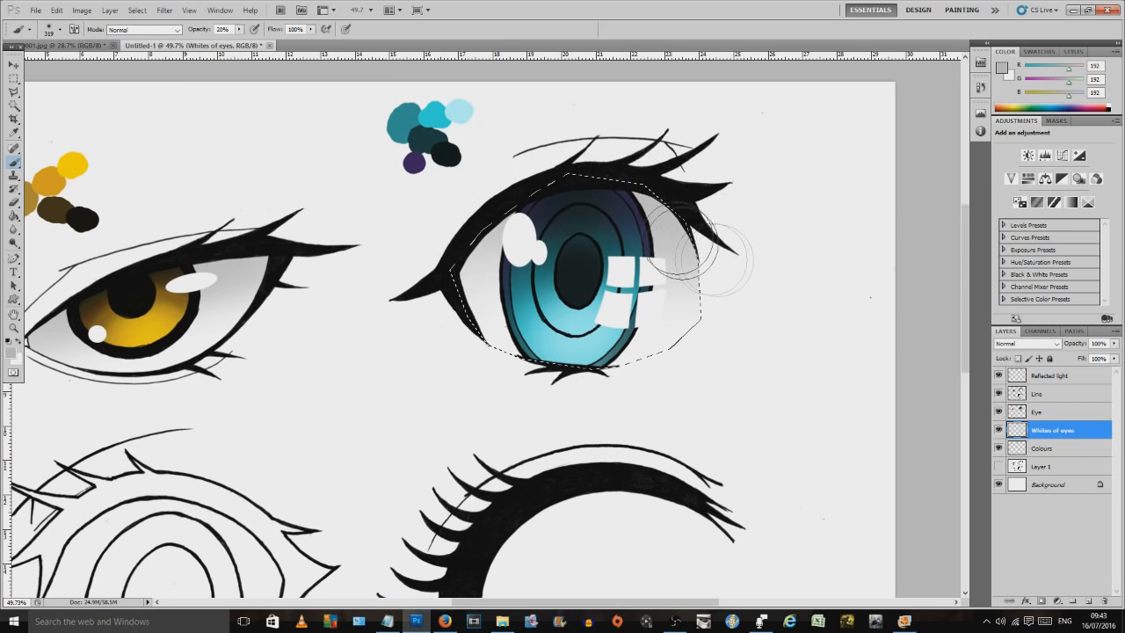
left_click(13, 78)
left_click(94, 76)
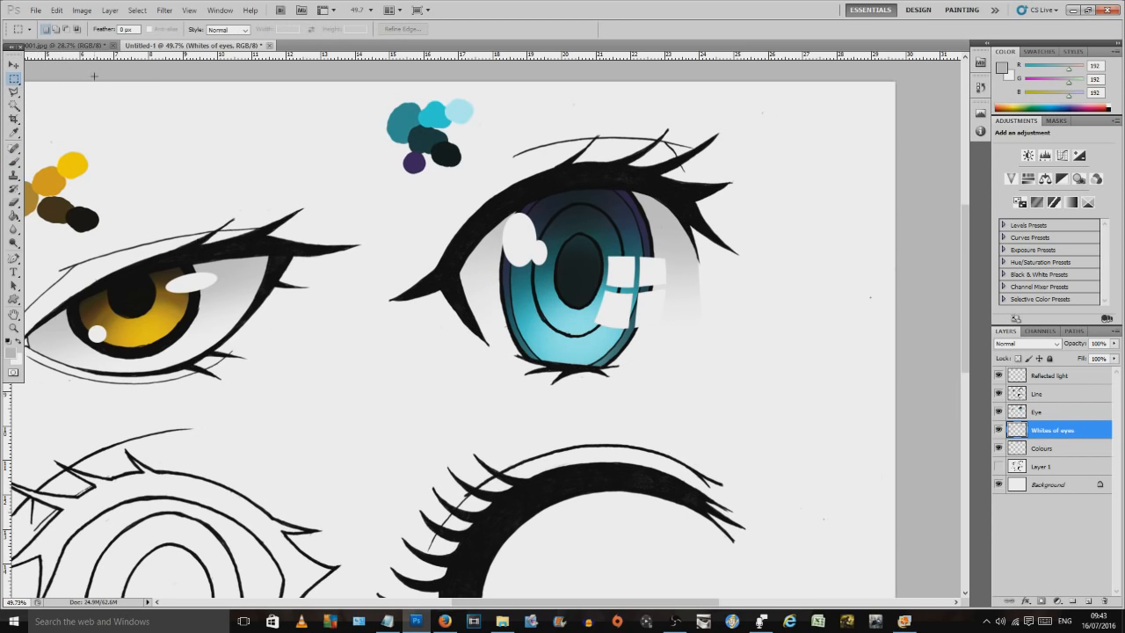
Step: On the Reflected light layer, set up a small, harder white brush at 82% opacity
left_click(1043, 378)
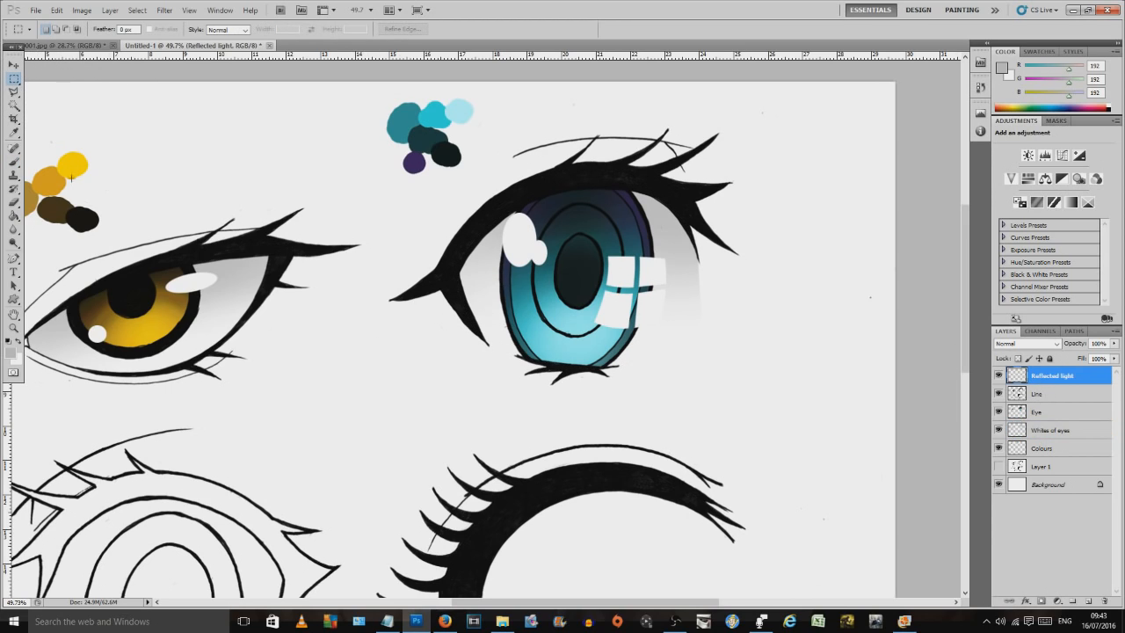
left_click(13, 162)
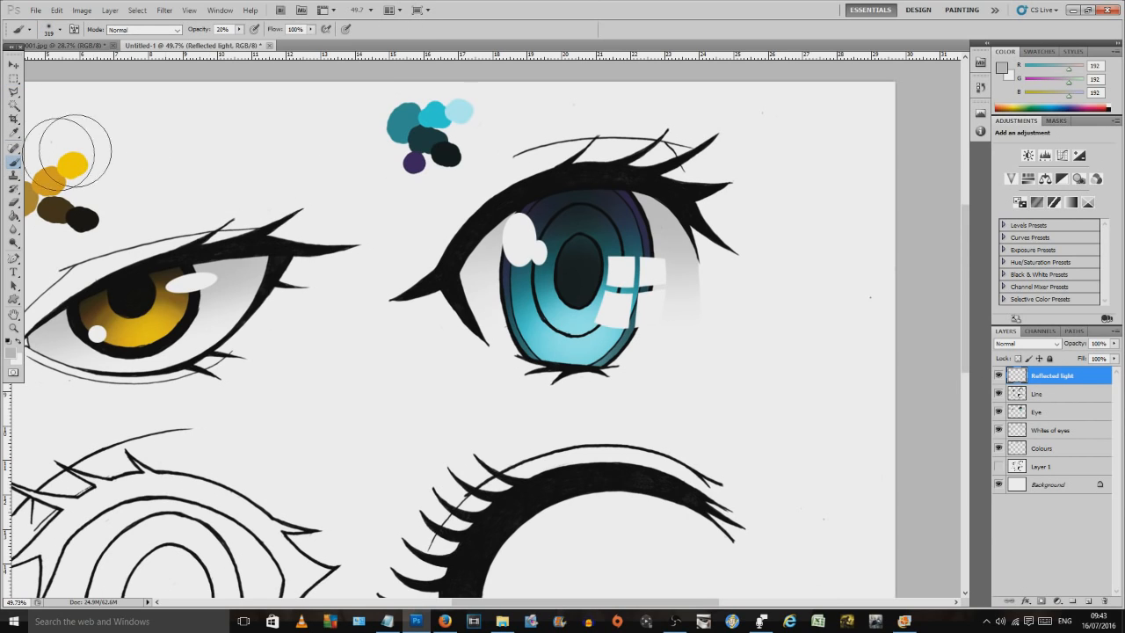
right_click(382, 195)
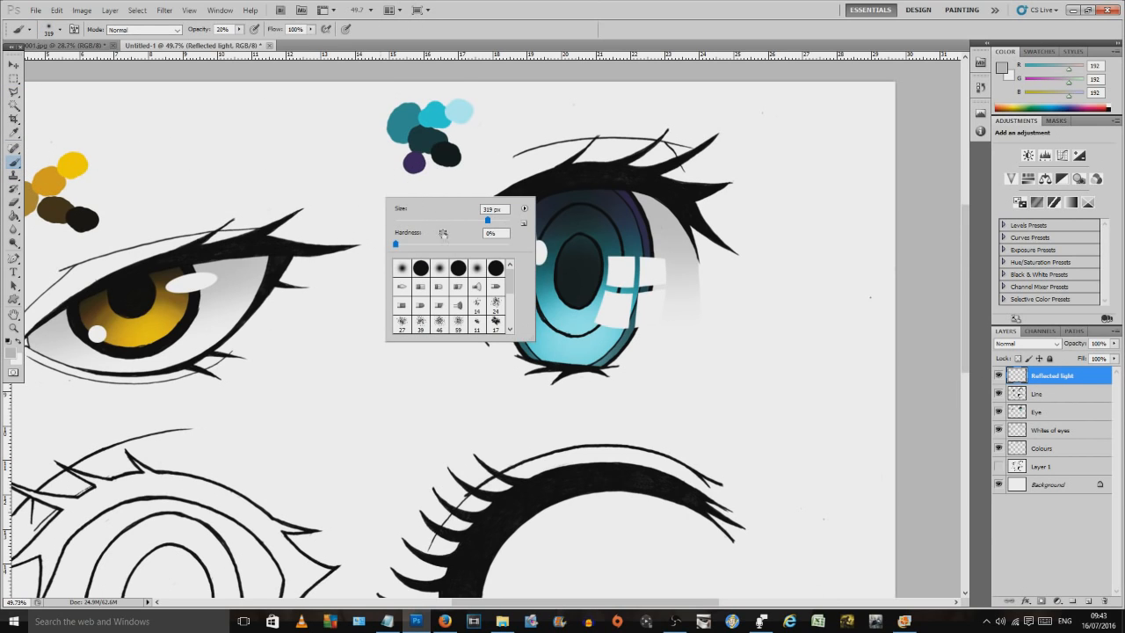
left_click_drag(434, 243, 520, 248)
left_click_drag(445, 220, 407, 222)
mouse_move(239, 29)
left_mouse_down()
mouse_move(239, 39)
mouse_move(278, 44)
mouse_move(260, 67)
left_mouse_up()
left_click(20, 342)
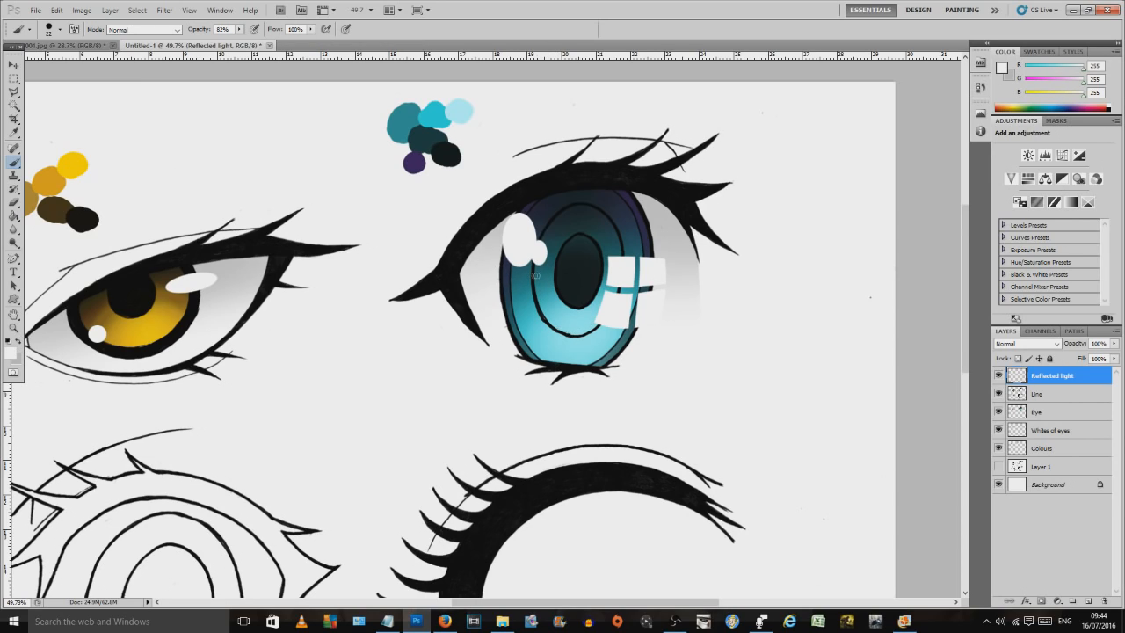
Step: Paint short white radial strokes across the iris ring at its left, lower left, upper right and upper left
mouse_move(541, 275)
left_mouse_down()
mouse_move(507, 283)
mouse_move(527, 295)
mouse_move(523, 278)
left_mouse_up()
mouse_move(547, 323)
left_mouse_down()
mouse_move(532, 336)
mouse_move(563, 339)
left_mouse_up()
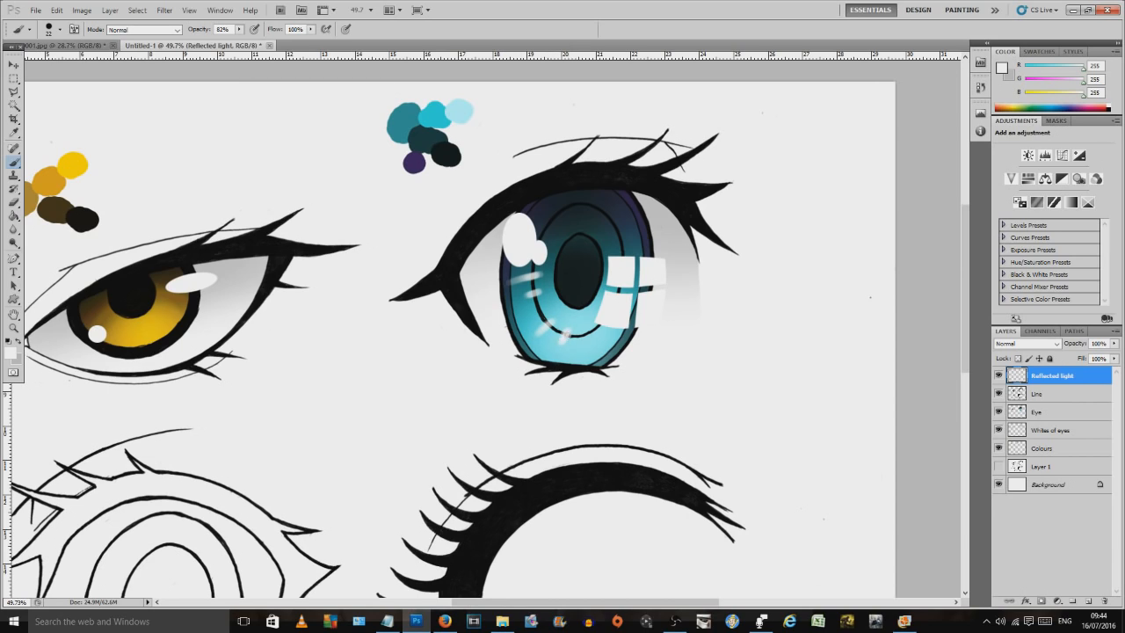
mouse_move(631, 239)
left_mouse_down()
mouse_move(617, 248)
mouse_move(615, 234)
mouse_move(549, 230)
left_mouse_up()
left_click_drag(538, 273, 524, 281)
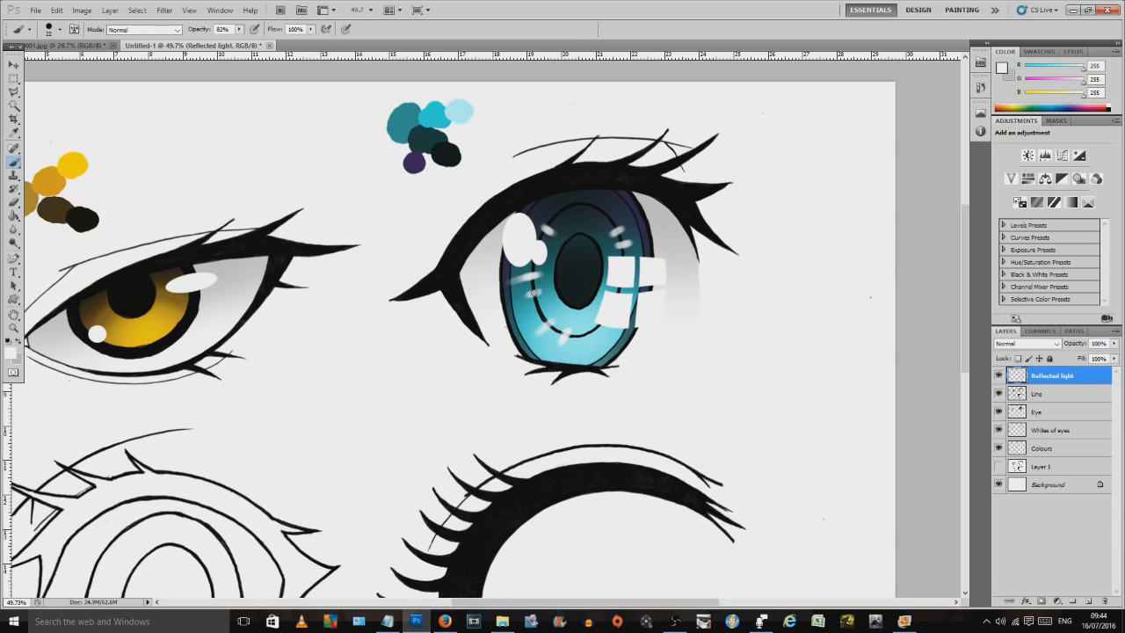
mouse_move(552, 322)
left_mouse_down()
mouse_move(542, 333)
mouse_move(562, 340)
left_mouse_up()
Step: Select the teal eye, try lower opacities of 53% and 73% on the Reflected light layer, restore 100%, and deselect
left_click_drag(397, 220, 477, 233)
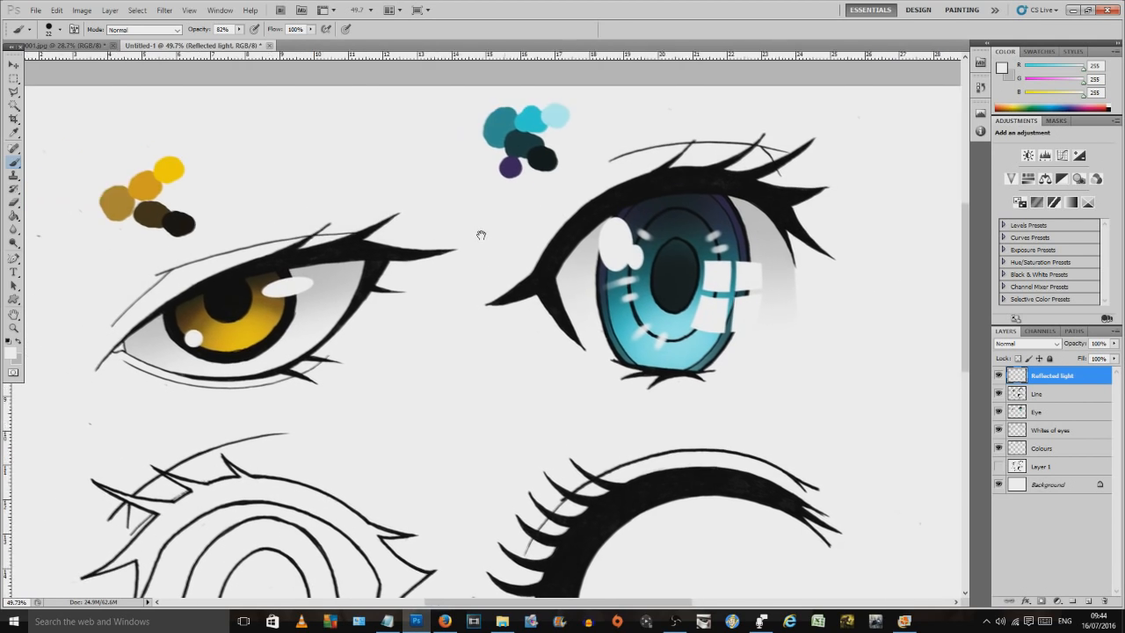
scroll(481, 264, "down", 5)
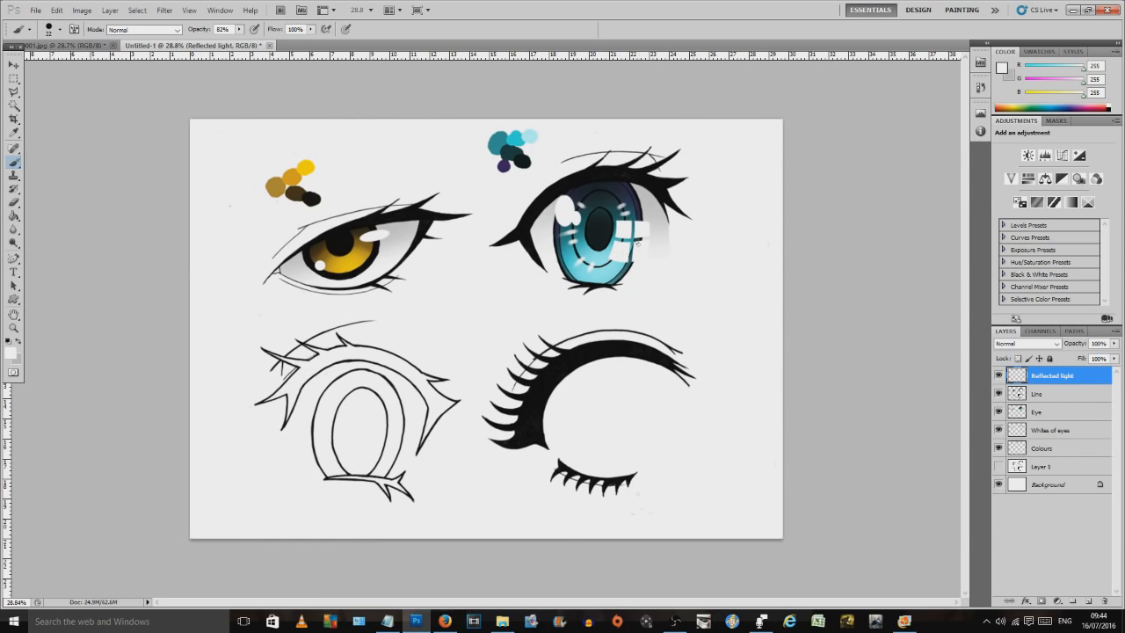
left_click(14, 78)
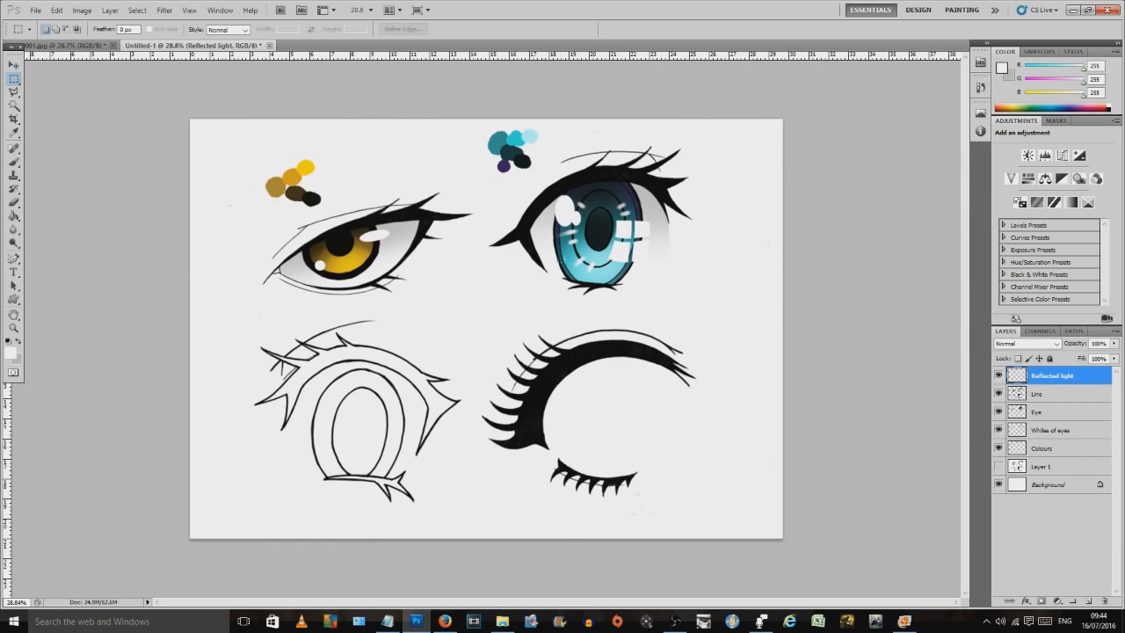
left_click_drag(668, 292, 544, 184)
left_click(1114, 342)
left_click_drag(1116, 356, 1088, 358)
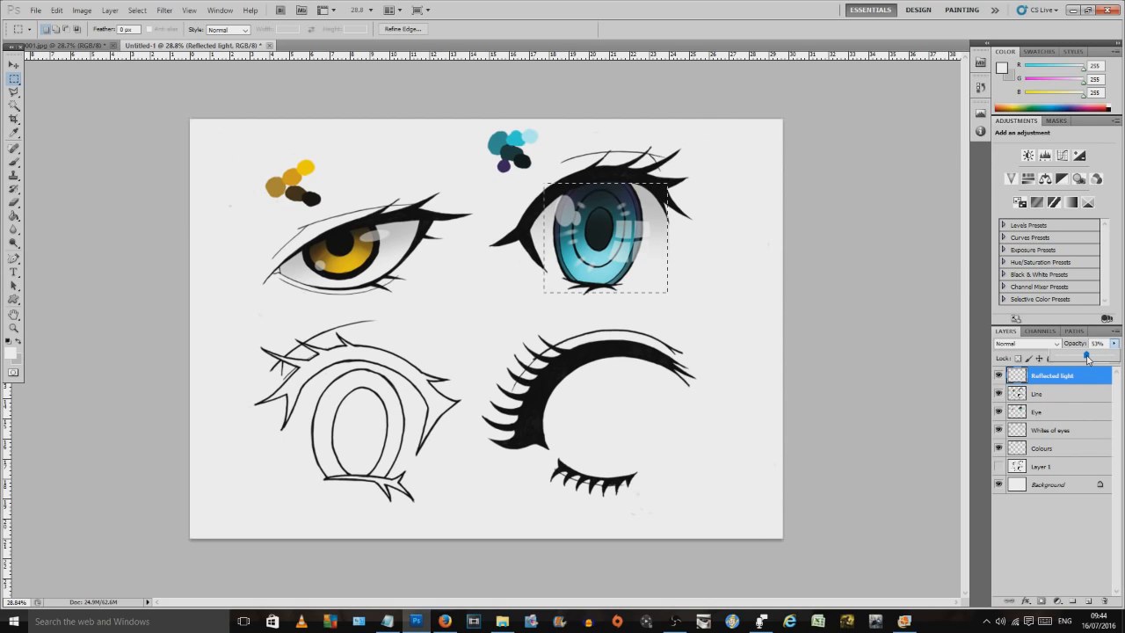
left_click_drag(1088, 358, 1099, 358)
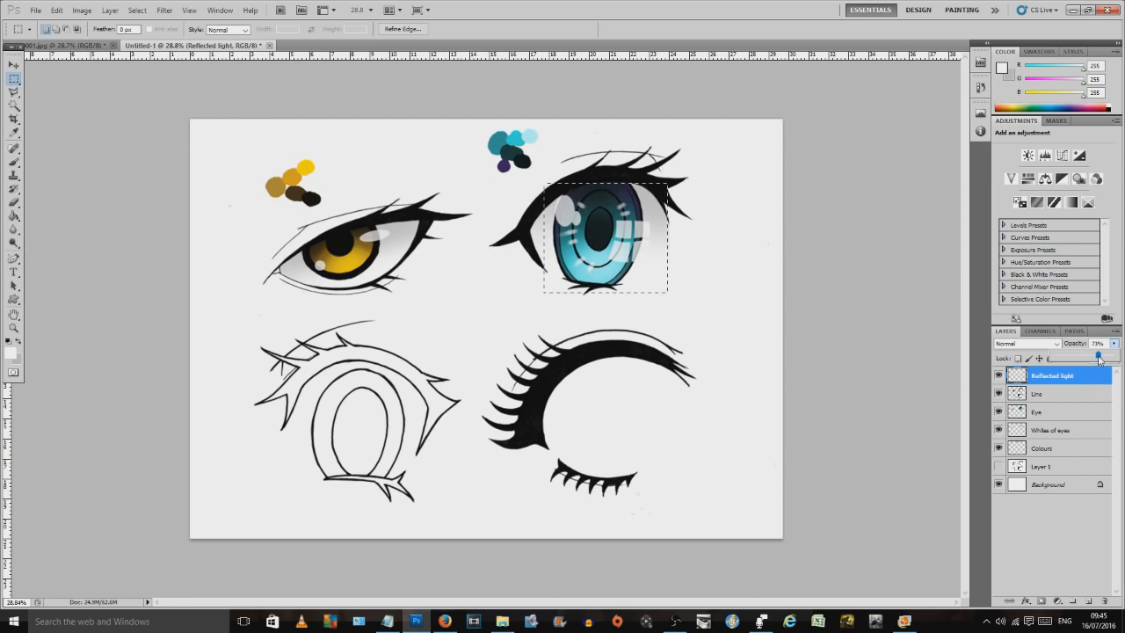
left_click_drag(1098, 358, 1114, 355)
left_click(577, 134)
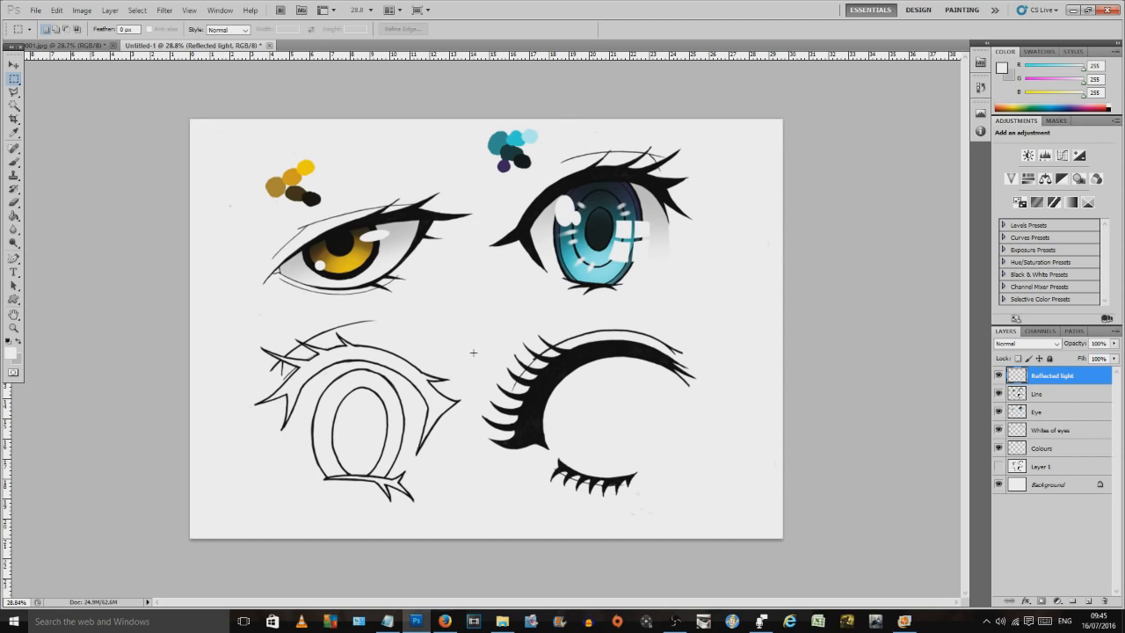
Step: On the Colours layer, set the foreground to crimson red (R 175, G 32, B 59) and activate the Brush tool
scroll(474, 352, "up", 4)
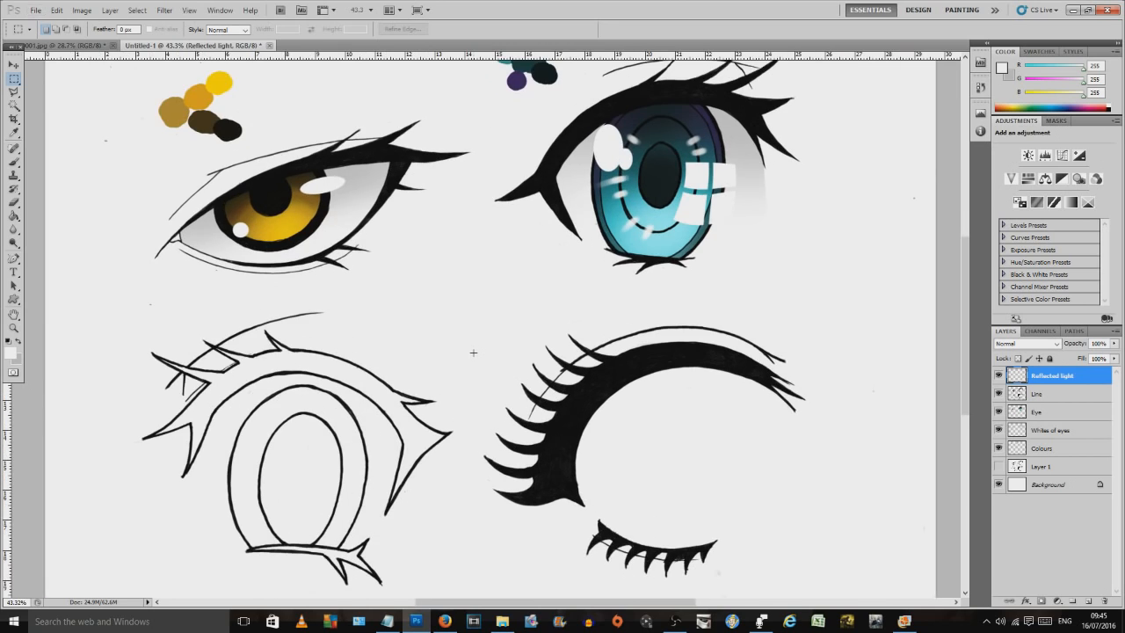
left_click_drag(411, 351, 535, 259)
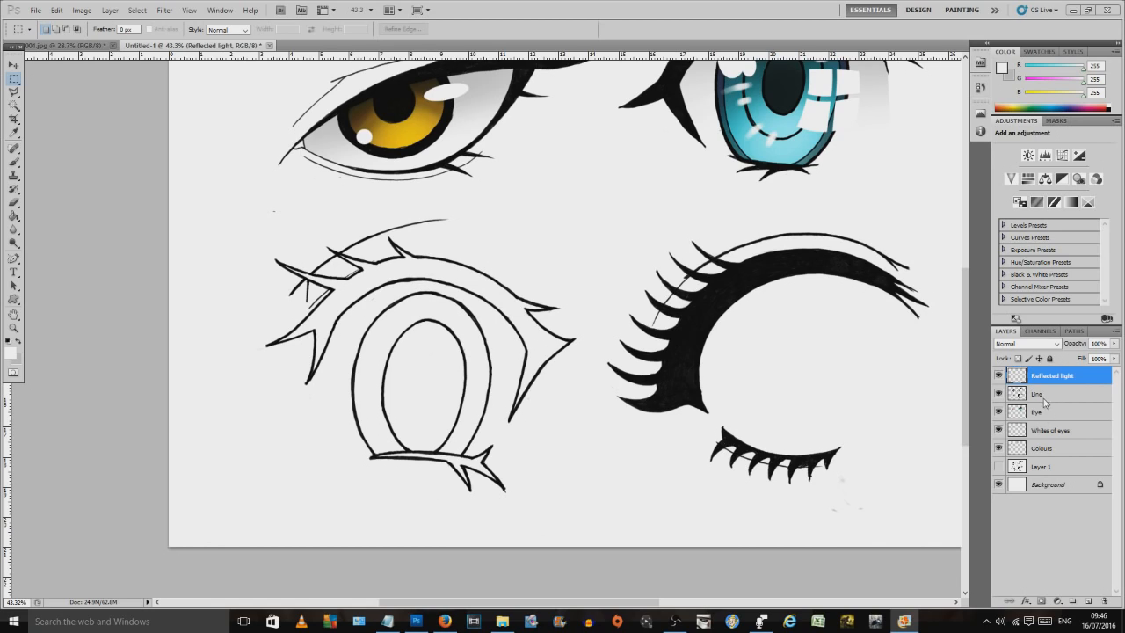
left_click(1042, 450)
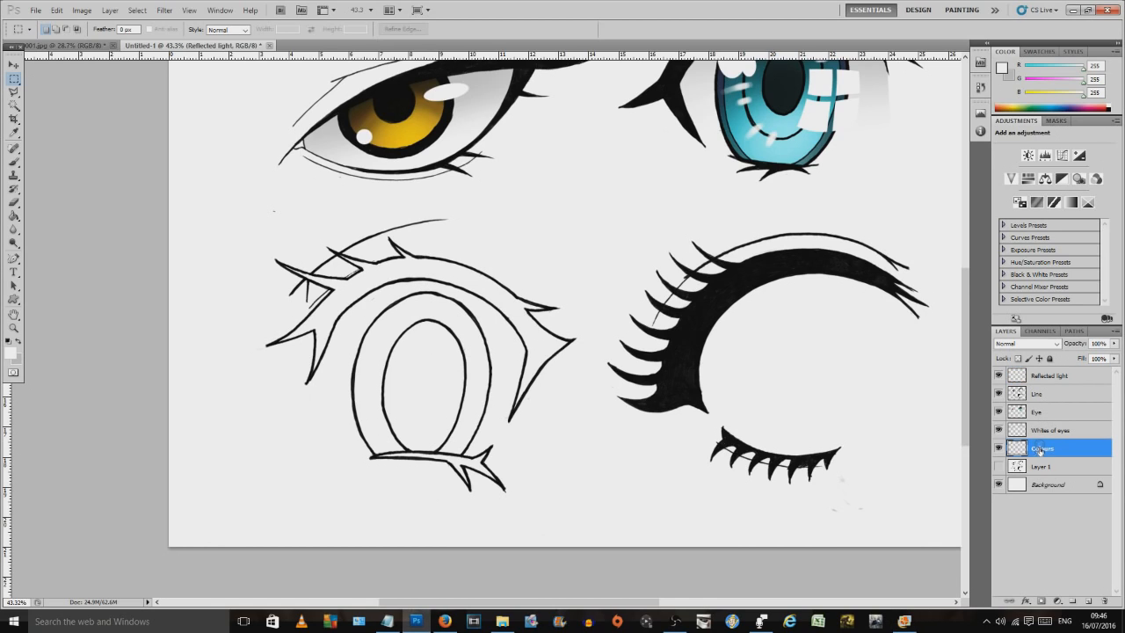
left_click(10, 352)
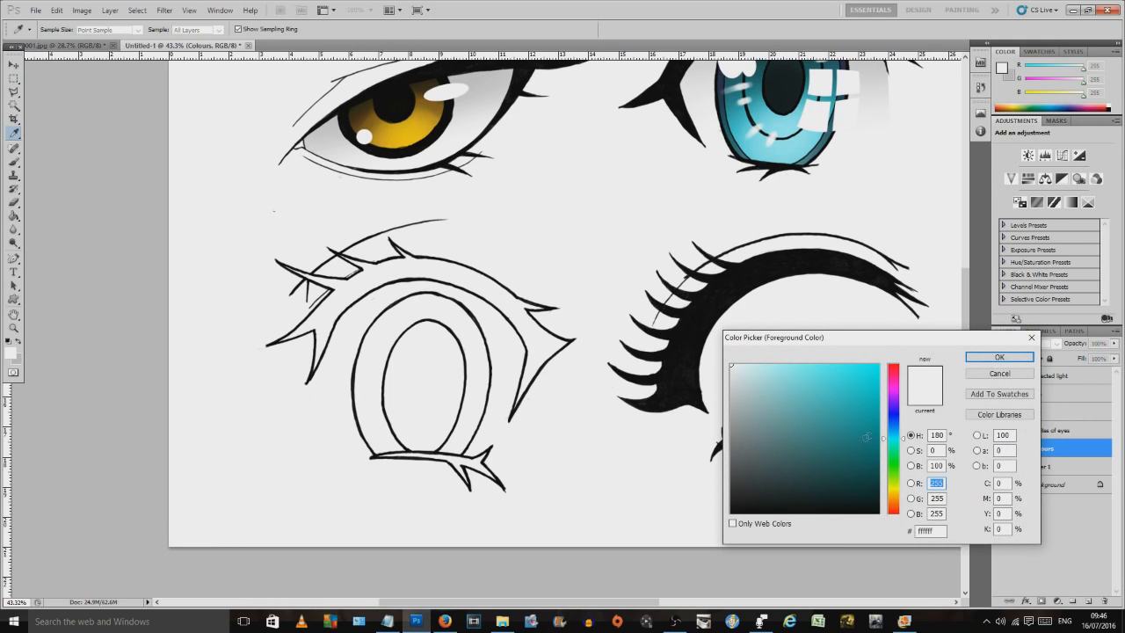
left_click_drag(902, 436, 902, 373)
left_click_drag(843, 422, 848, 412)
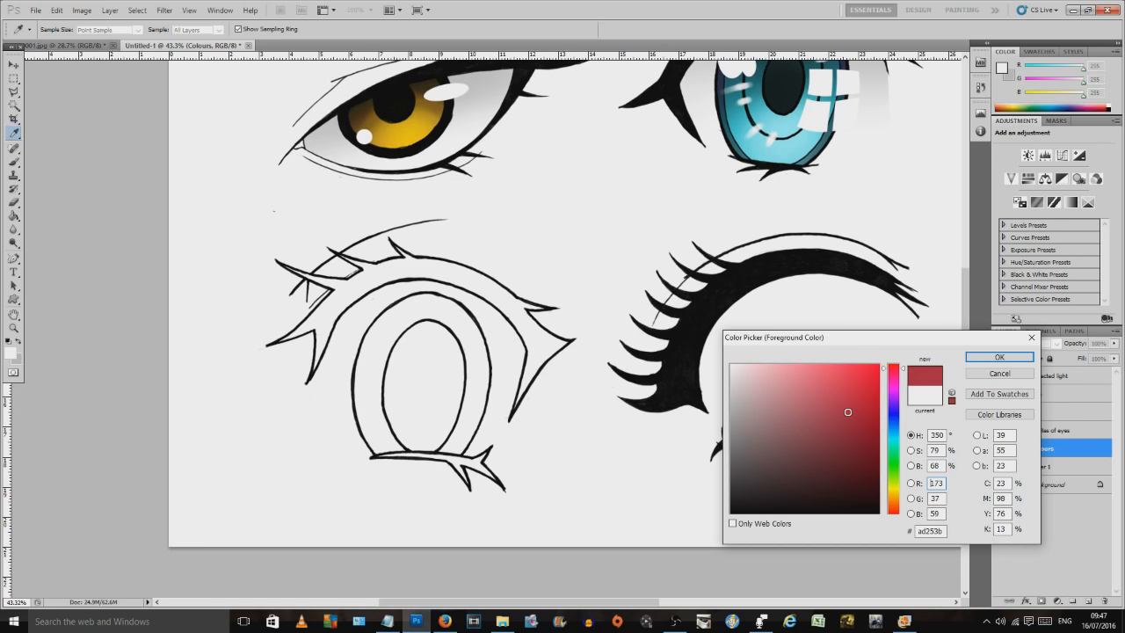
left_click_drag(903, 367, 903, 368)
left_click(998, 357)
key("m")
left_click(13, 161)
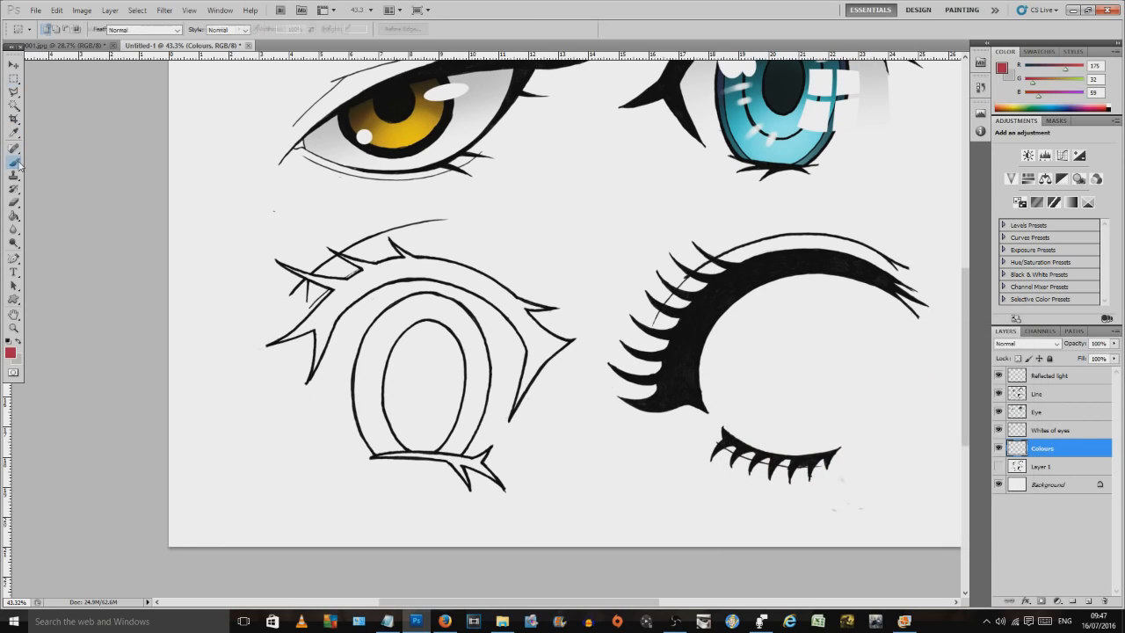
Step: Dab a crimson swatch beside the third eye and a dark red one (R 76, G 12, B 24) below it
left_click_drag(213, 290, 216, 293)
left_click(11, 352)
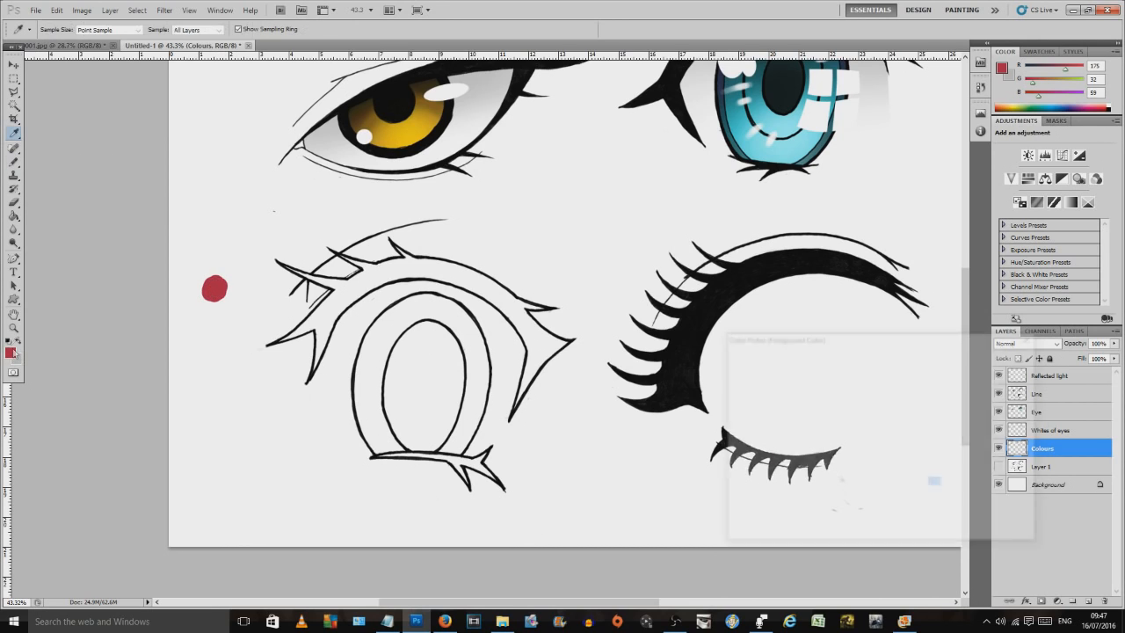
left_click(852, 468)
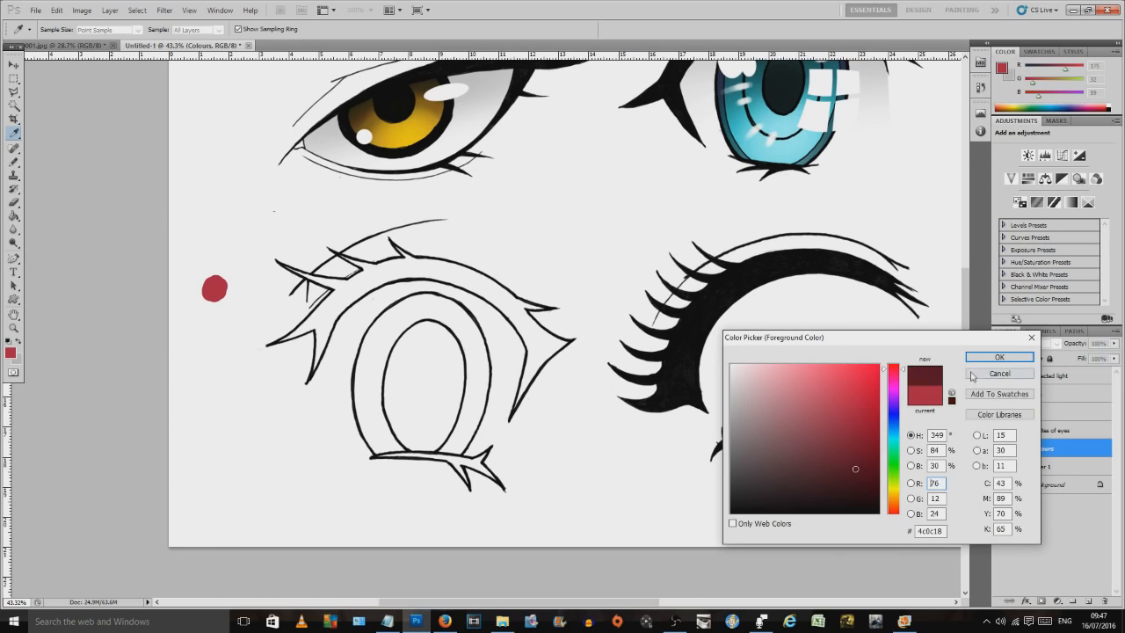
left_click(999, 356)
left_click_drag(229, 297, 225, 303)
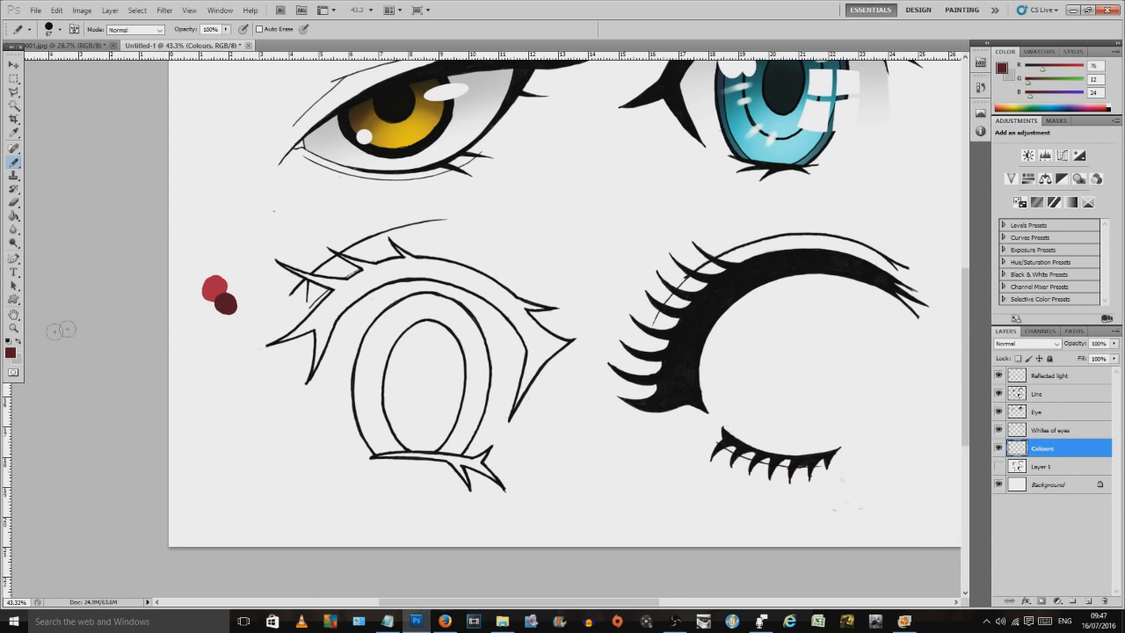
Step: Set the foreground to a near-black red (R 30, G 4, B 9) and dab it beside the dark red swatch
left_click(11, 352)
left_click(857, 495)
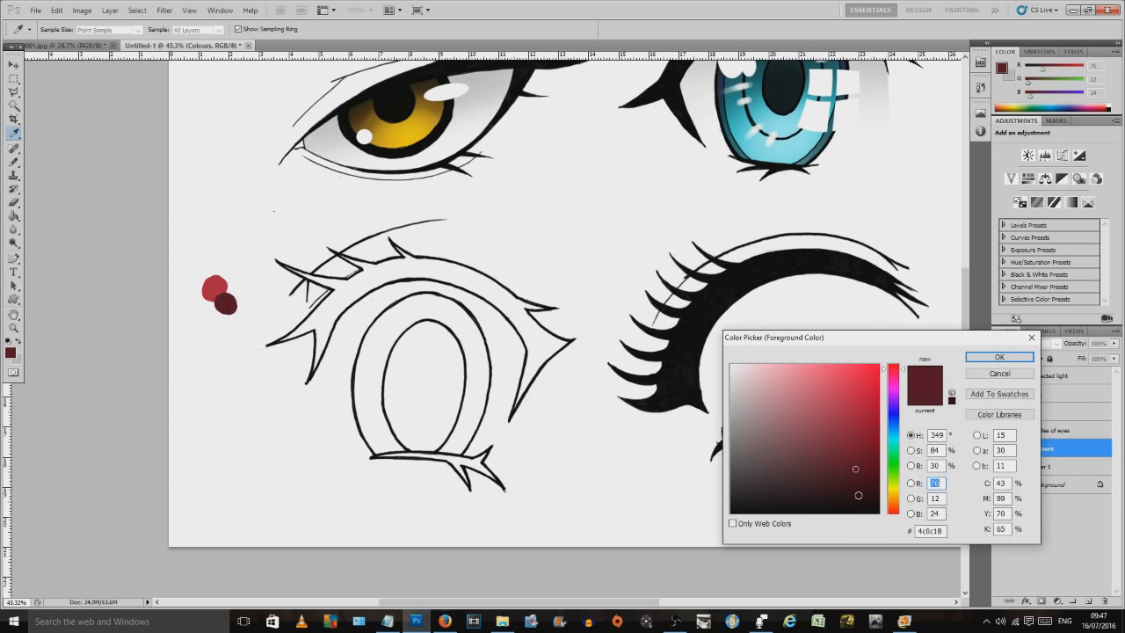
left_click(998, 357)
left_click_drag(237, 310, 241, 313)
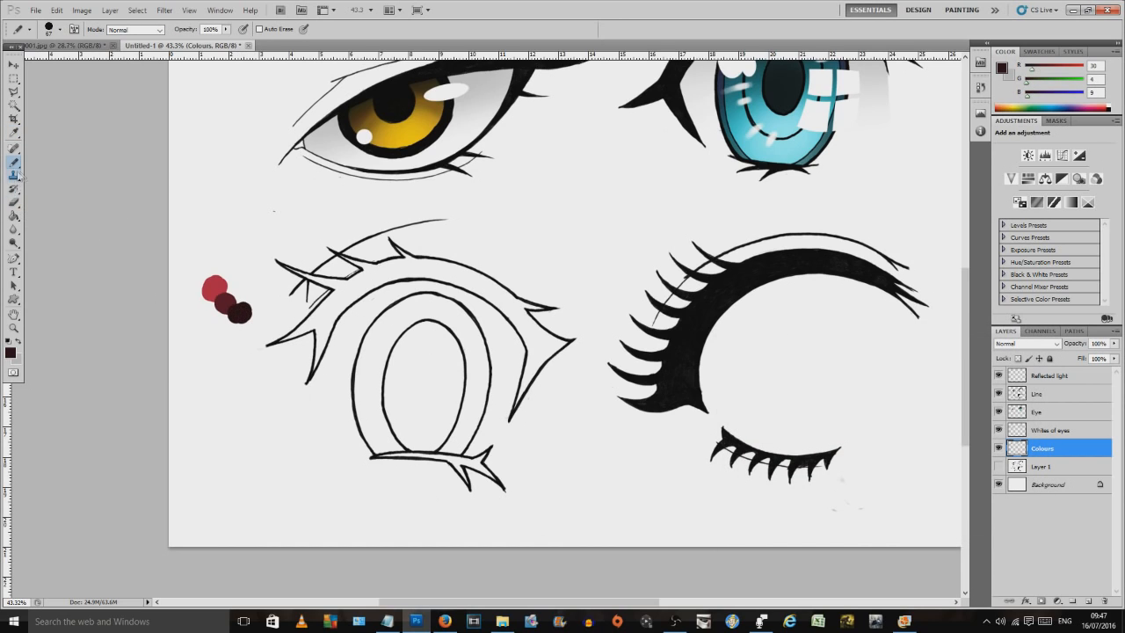
Step: Set the foreground to bright red (R 219, G 11, B 50) and dab a swatch above the crimson one
left_click(10, 352)
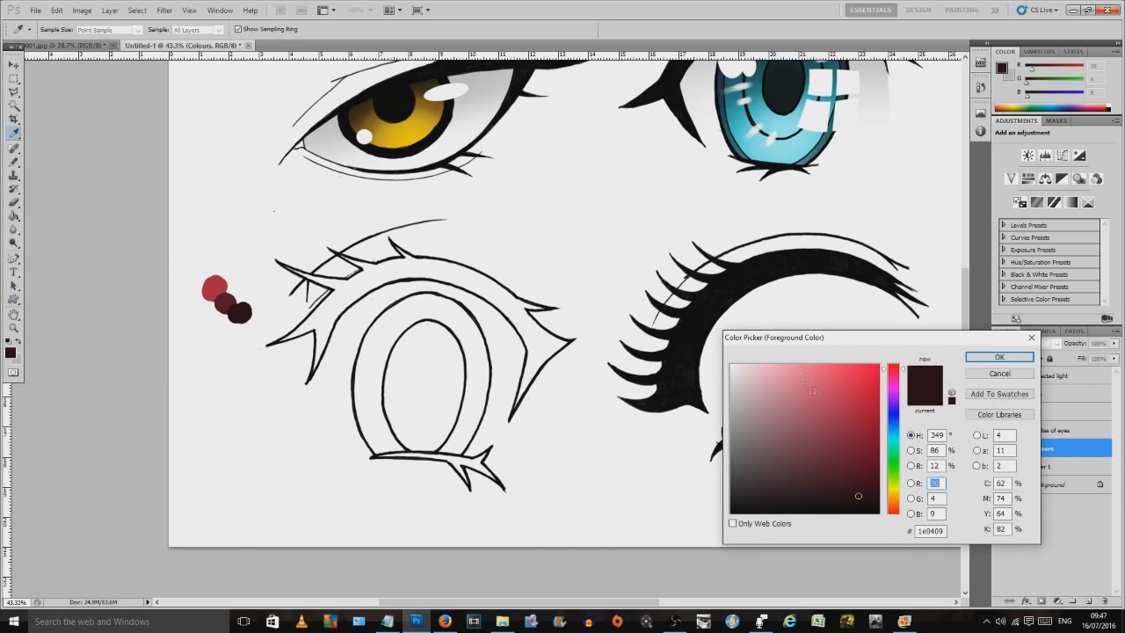
left_click_drag(860, 382, 871, 385)
left_click(985, 363)
key("b")
left_click_drag(232, 275, 234, 274)
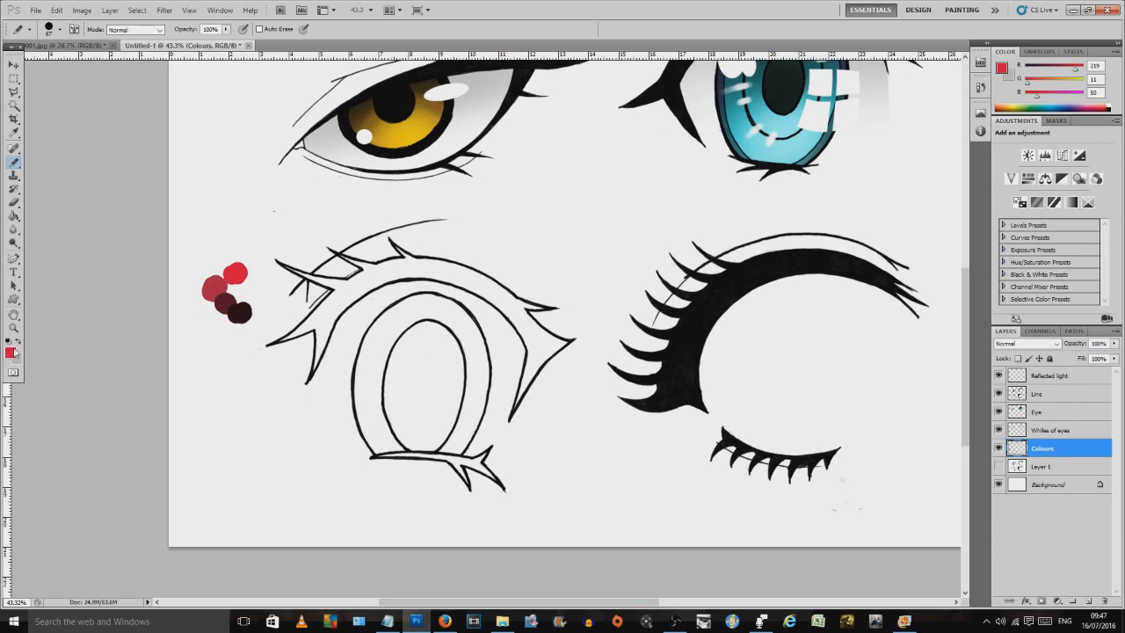
Step: Set the foreground to a light orange-red (R 255, G 65, B 65) and dab it beside the bright red swatch
left_click(11, 352)
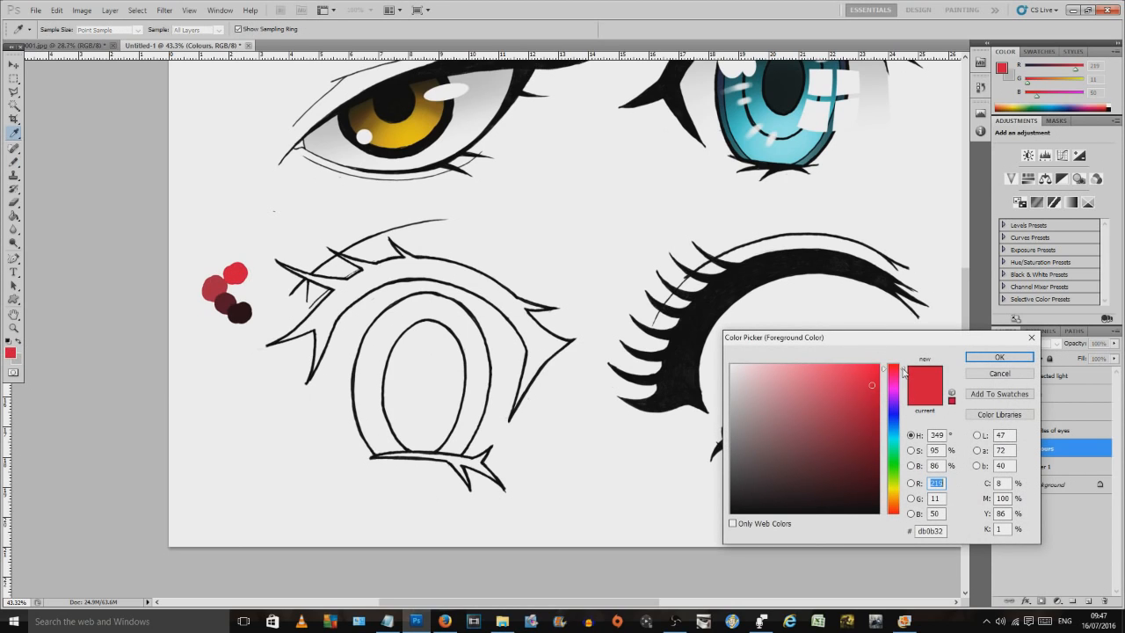
mouse_move(901, 368)
left_mouse_down()
mouse_move(905, 357)
mouse_move(839, 354)
left_mouse_up()
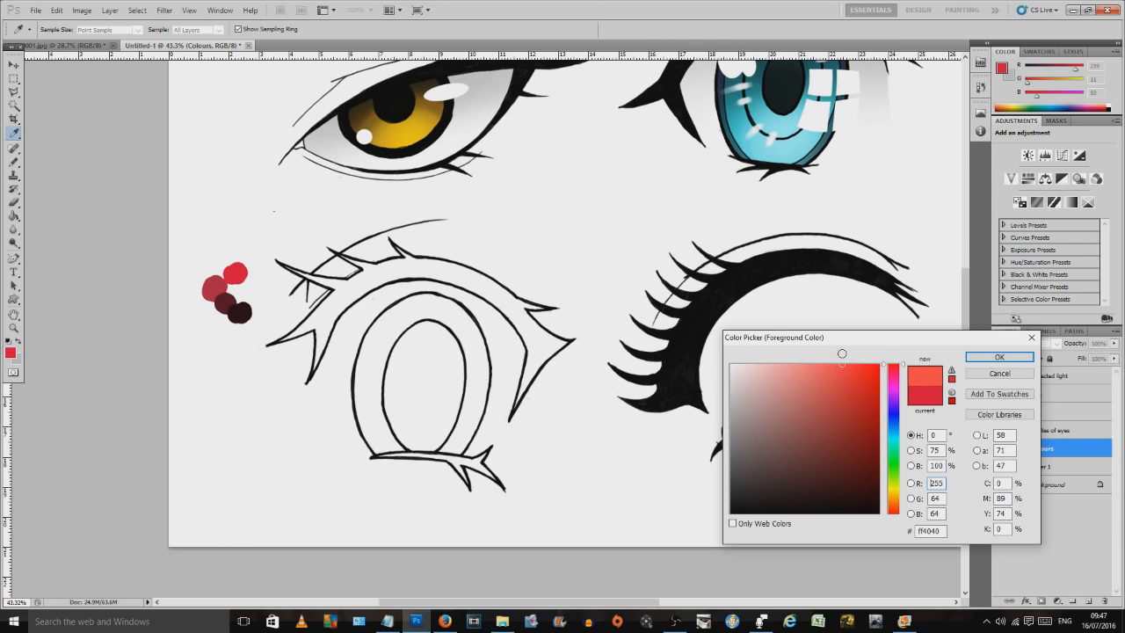
left_click(999, 356)
key("b")
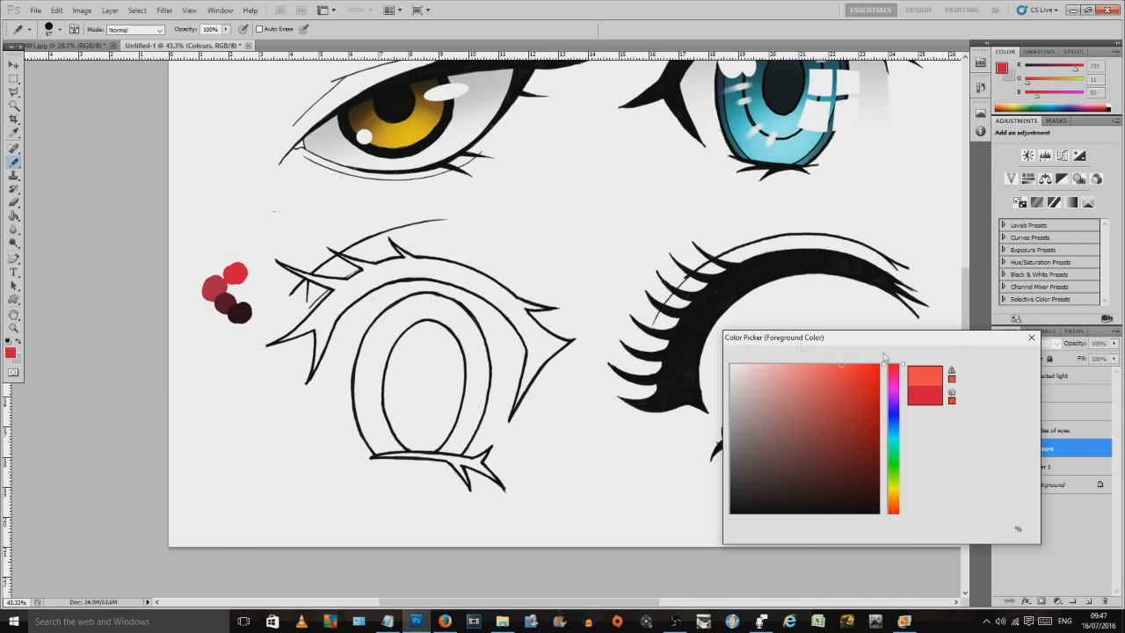
left_click(247, 264)
left_click(250, 263)
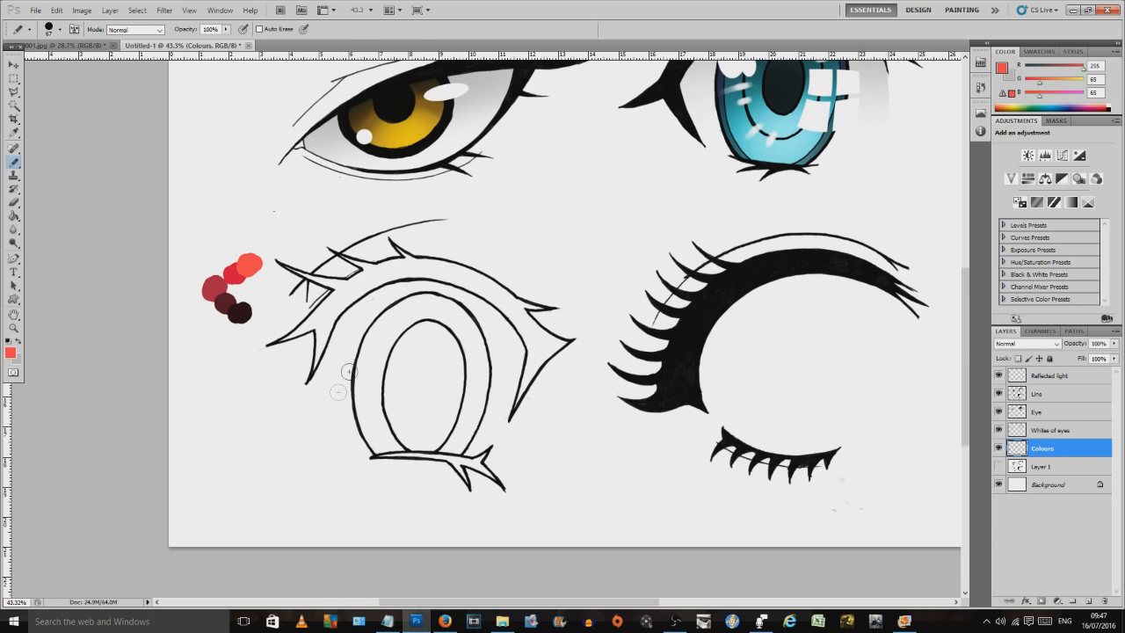
Step: Set the foreground to purple (R 70, G 5, B 94) and dab a separate swatch below the reds
left_click(11, 353)
left_click(895, 395)
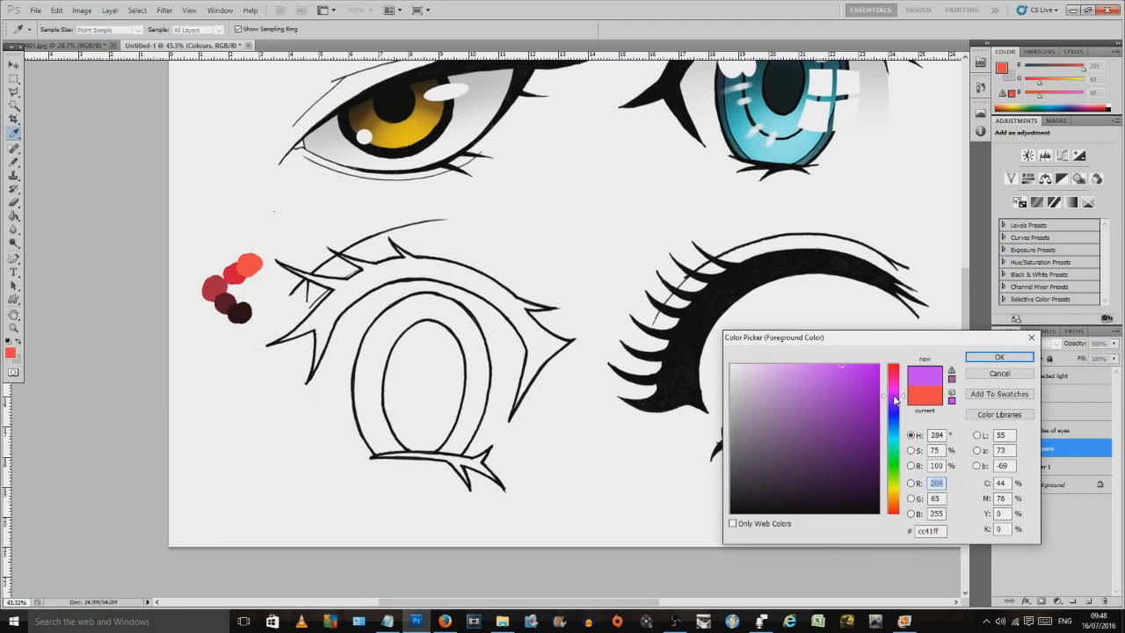
left_click(871, 458)
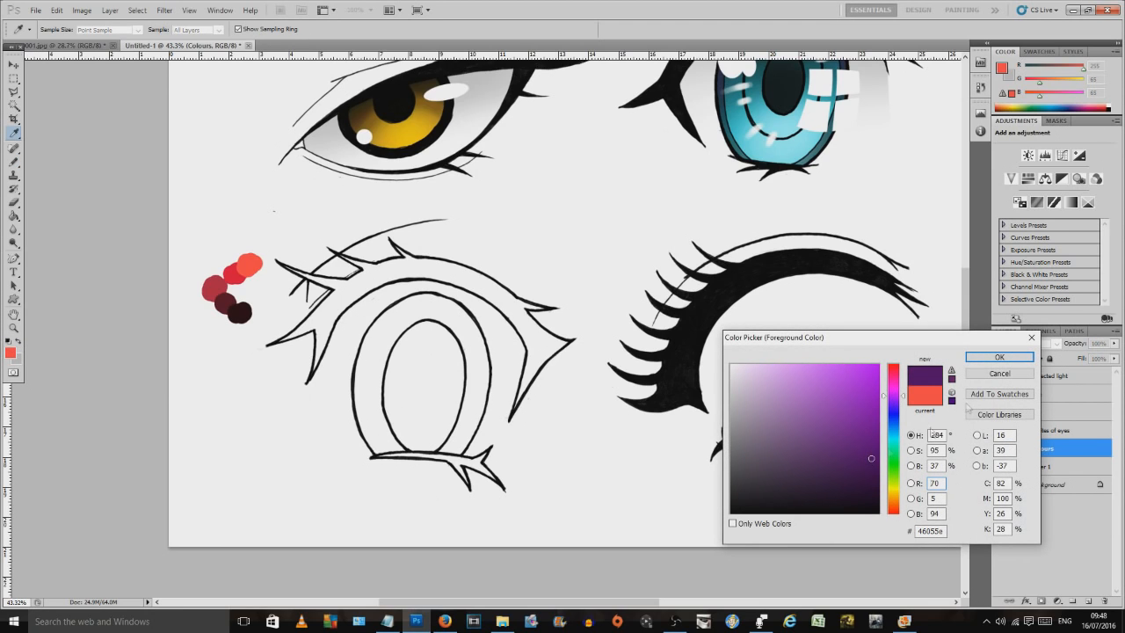
left_click(995, 358)
left_click(199, 327)
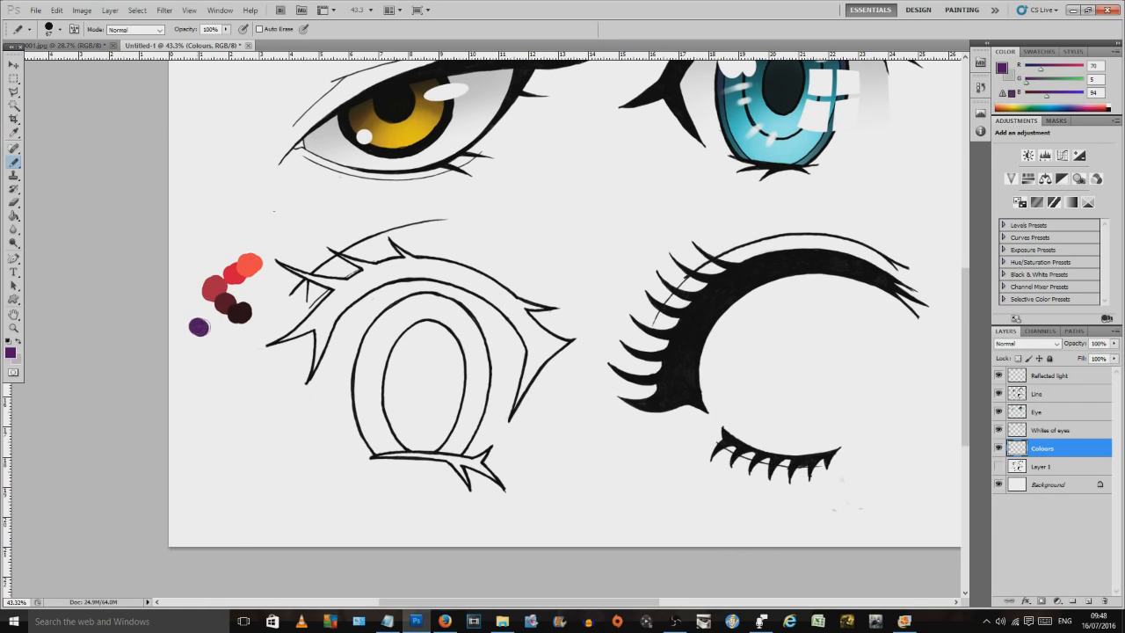
Step: Set the foreground to dark purple (R 32, G 4, B 43) and dab it directly under the purple swatch
left_click(11, 353)
left_click(865, 487)
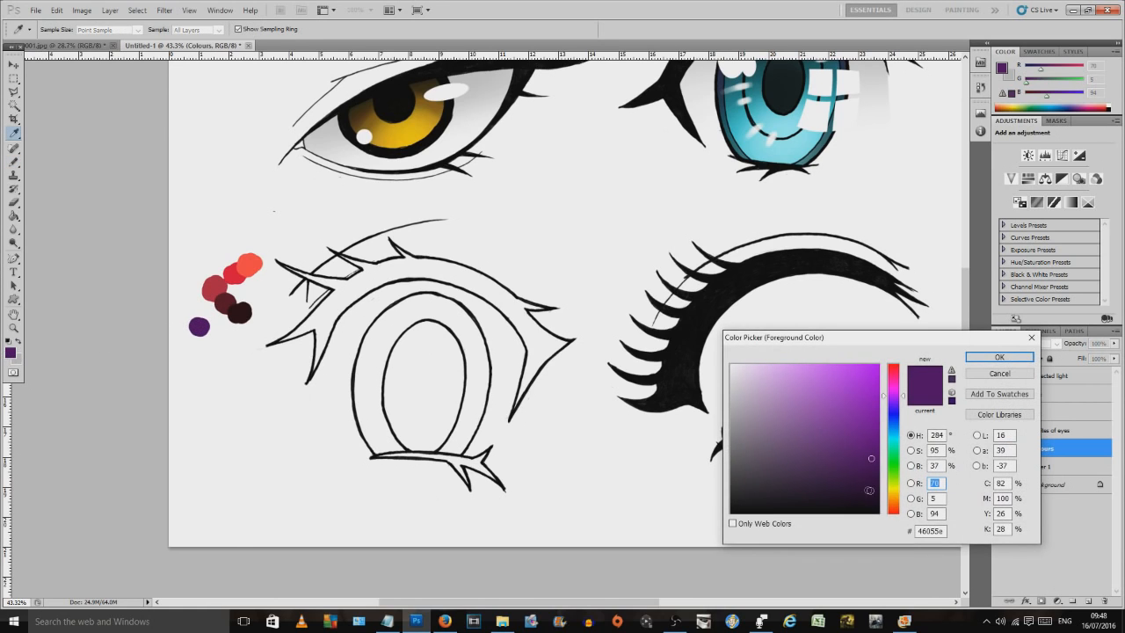
left_click(998, 357)
left_click(201, 342)
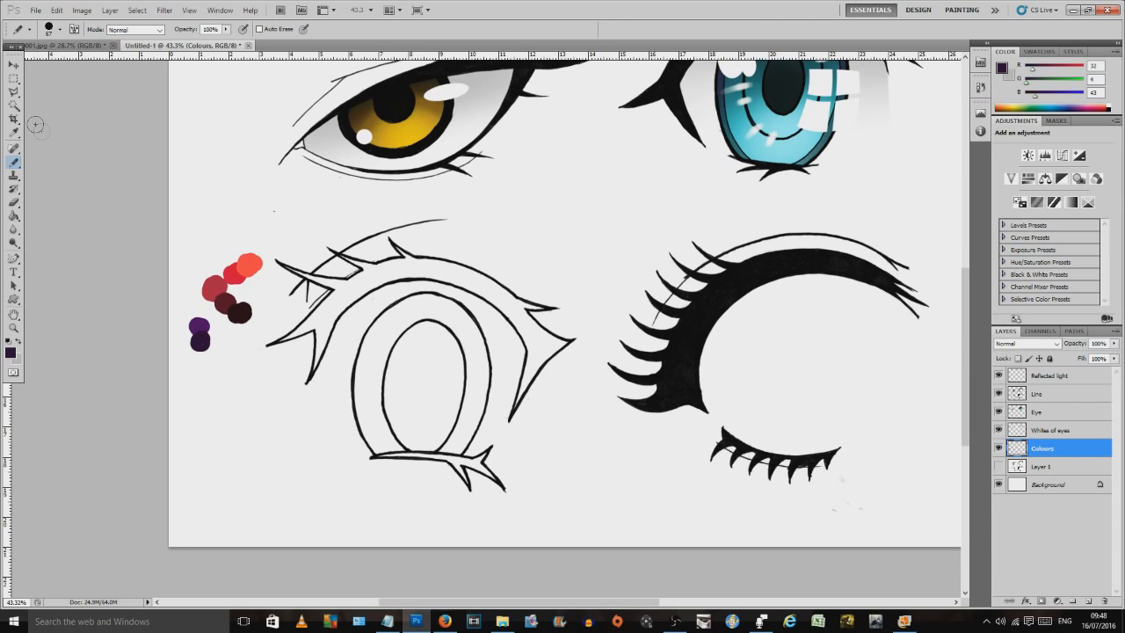
Step: Activate the Polygonal Lasso and create a new layer named "Lushious Lashes" above the Eye layer
left_click(13, 91)
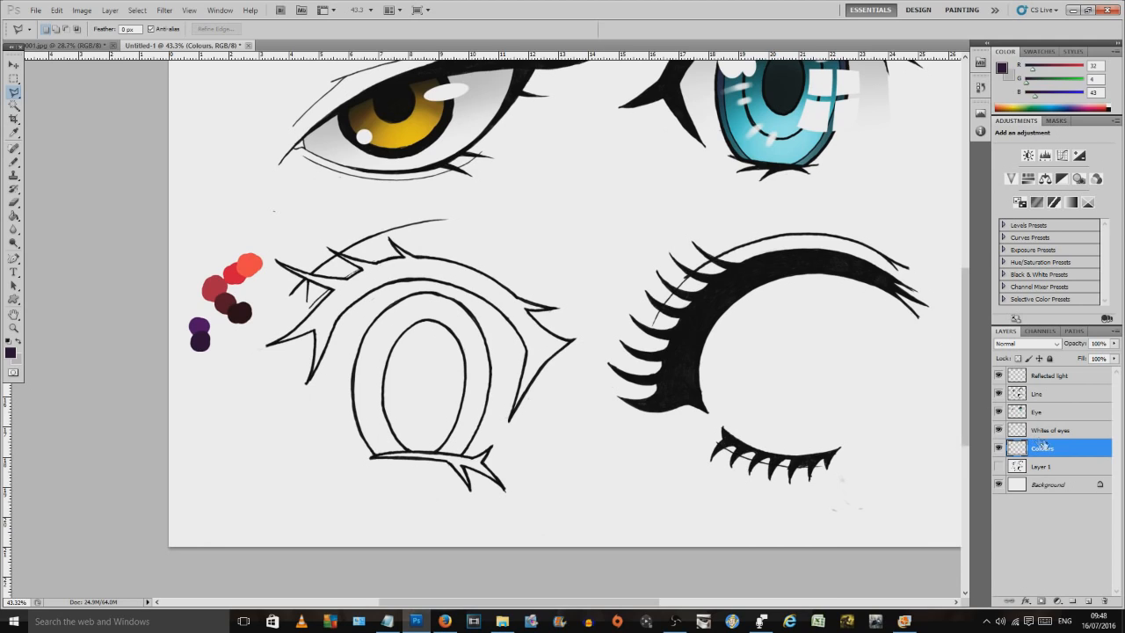
left_click(1043, 414)
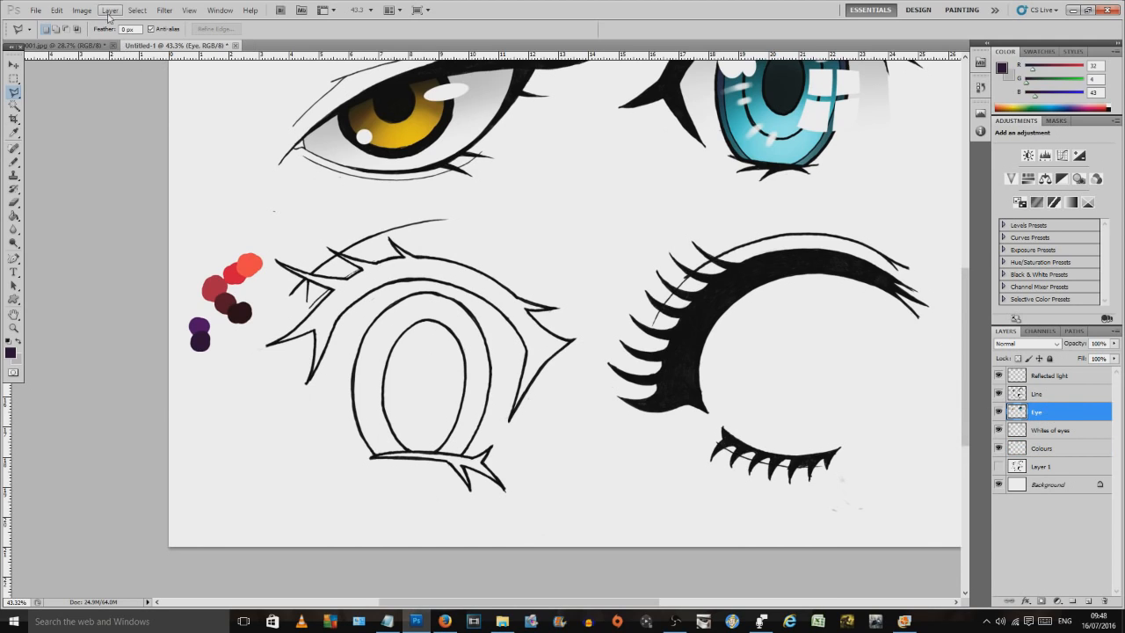
left_click(110, 9)
mouse_move(176, 23)
left_click(345, 25)
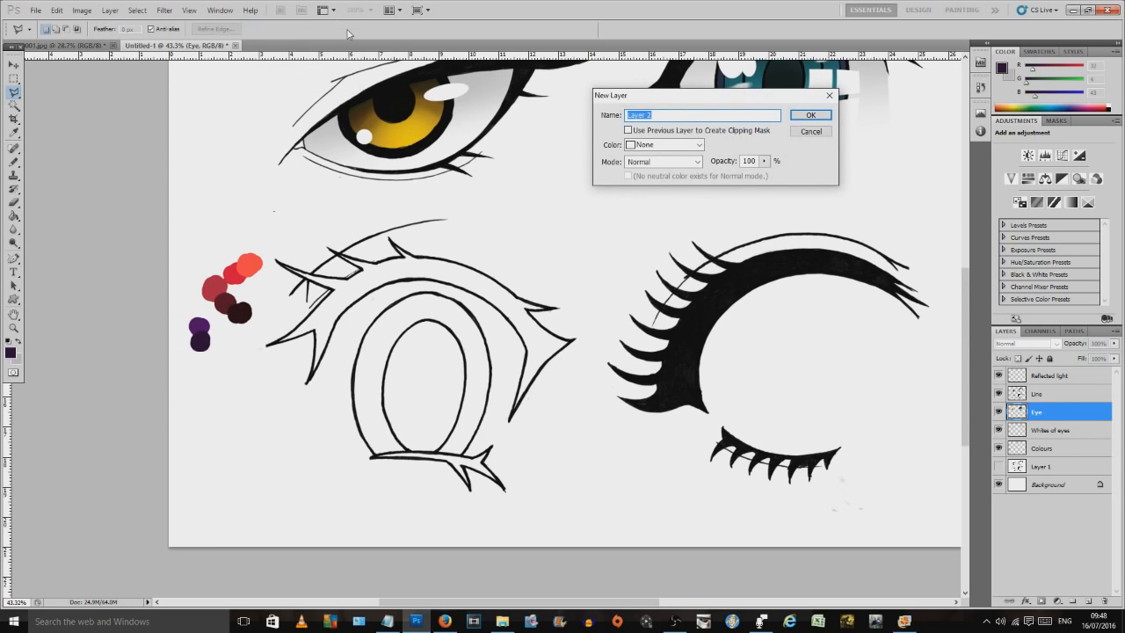
type("Li")
type("shious Lashes")
key("Return")
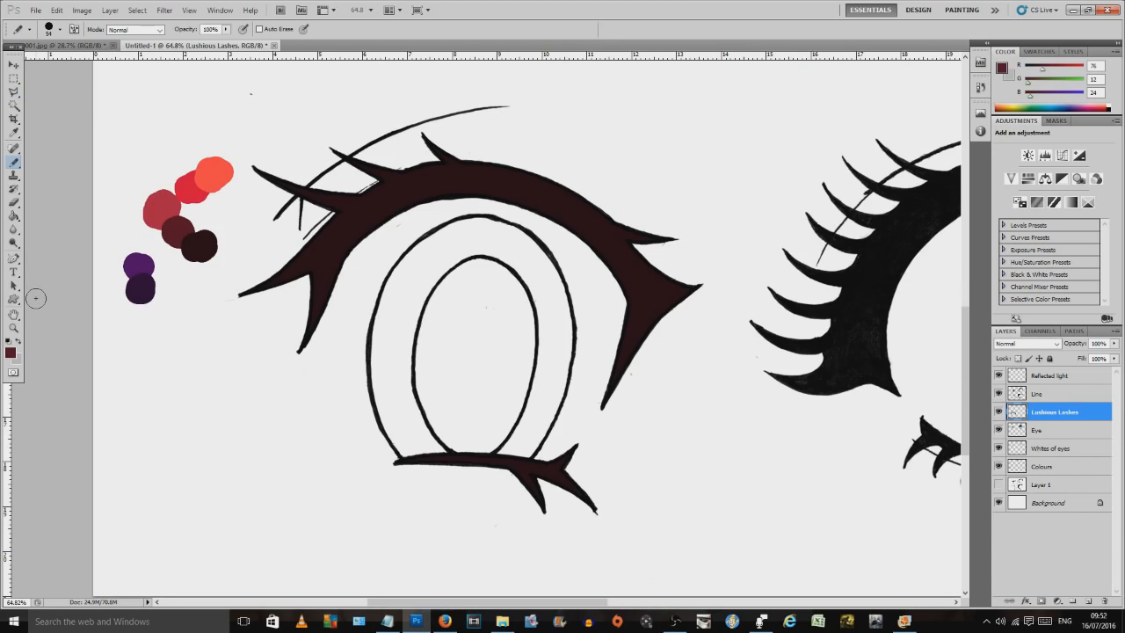
Step: Switch to the Brush tool and make the 380 px brush fully soft with 0% hardness
left_click(15, 166)
left_click(52, 163)
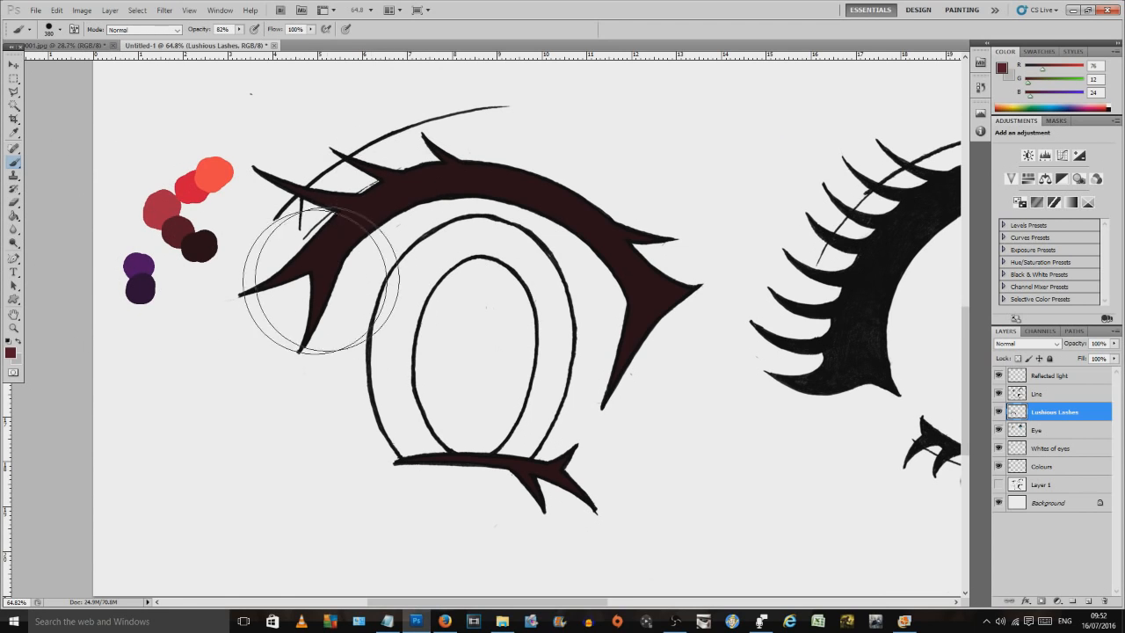
right_click(323, 253)
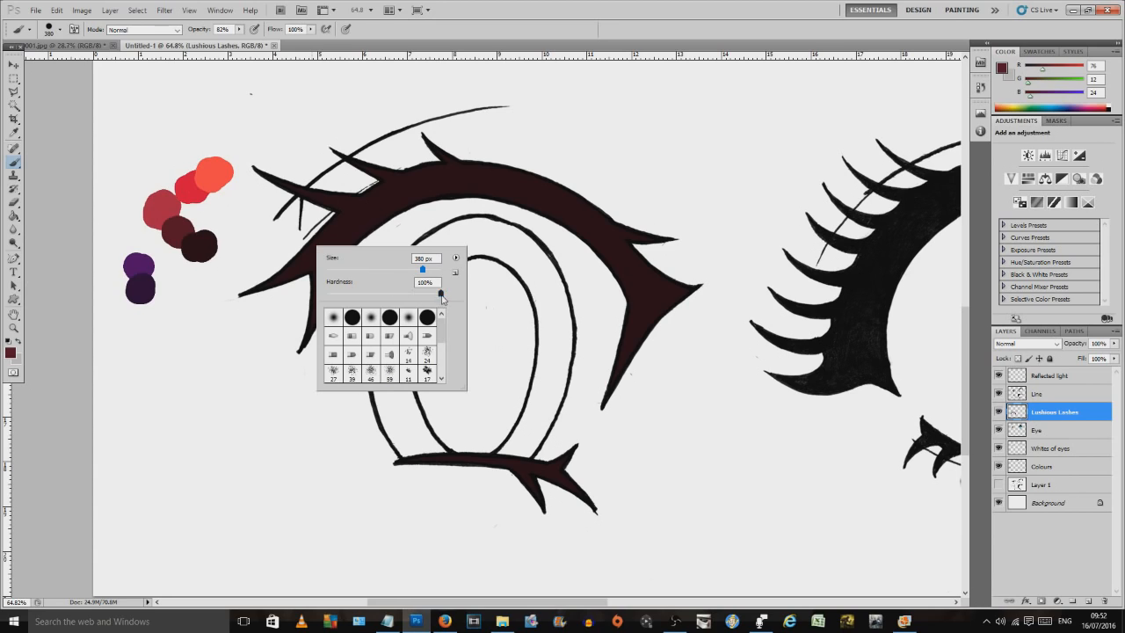
left_click_drag(440, 292, 327, 292)
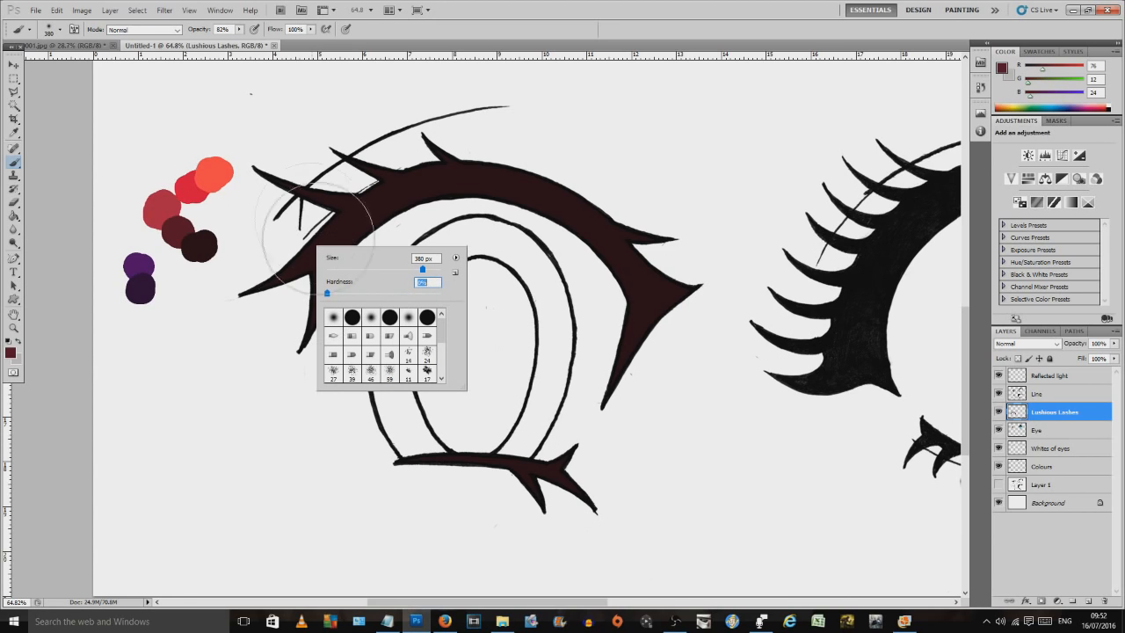
left_click(58, 188)
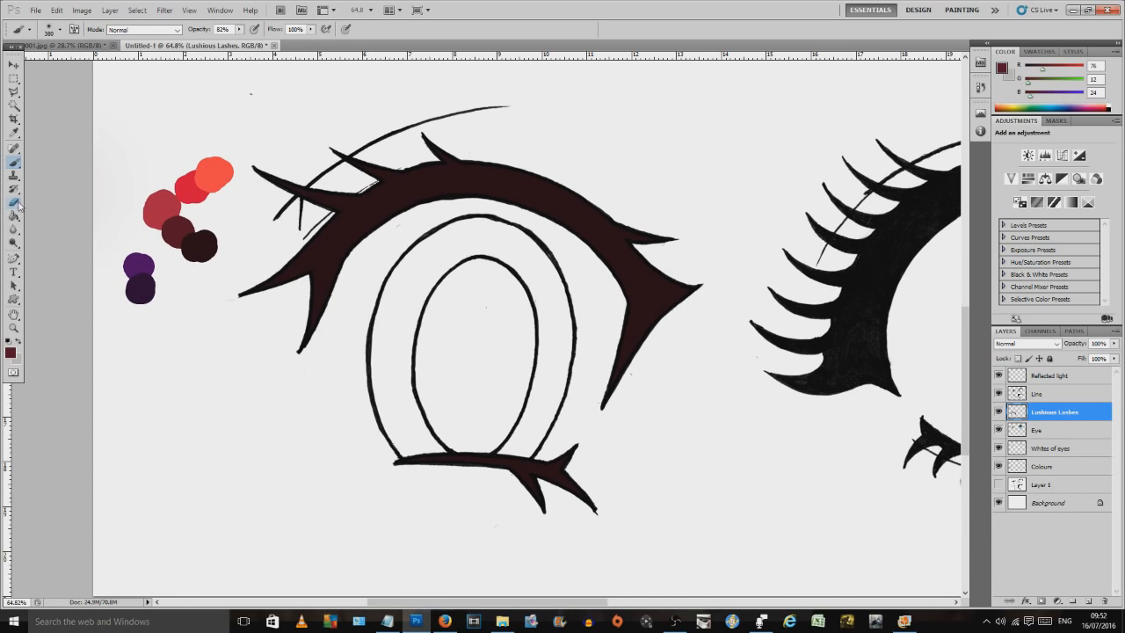
left_click(14, 133)
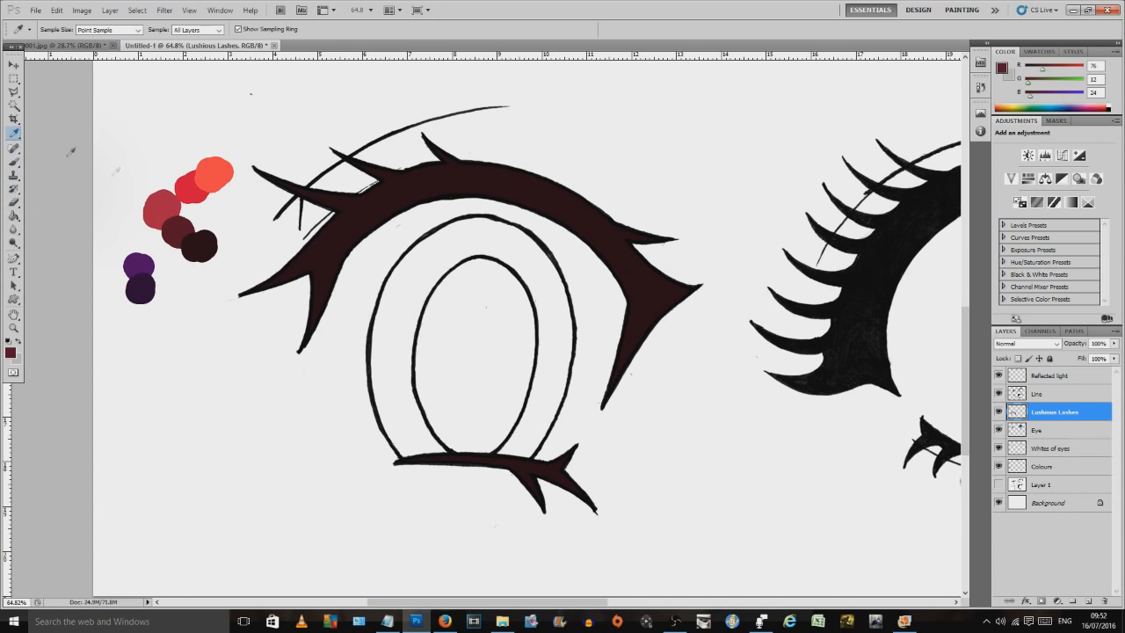
left_click(14, 162)
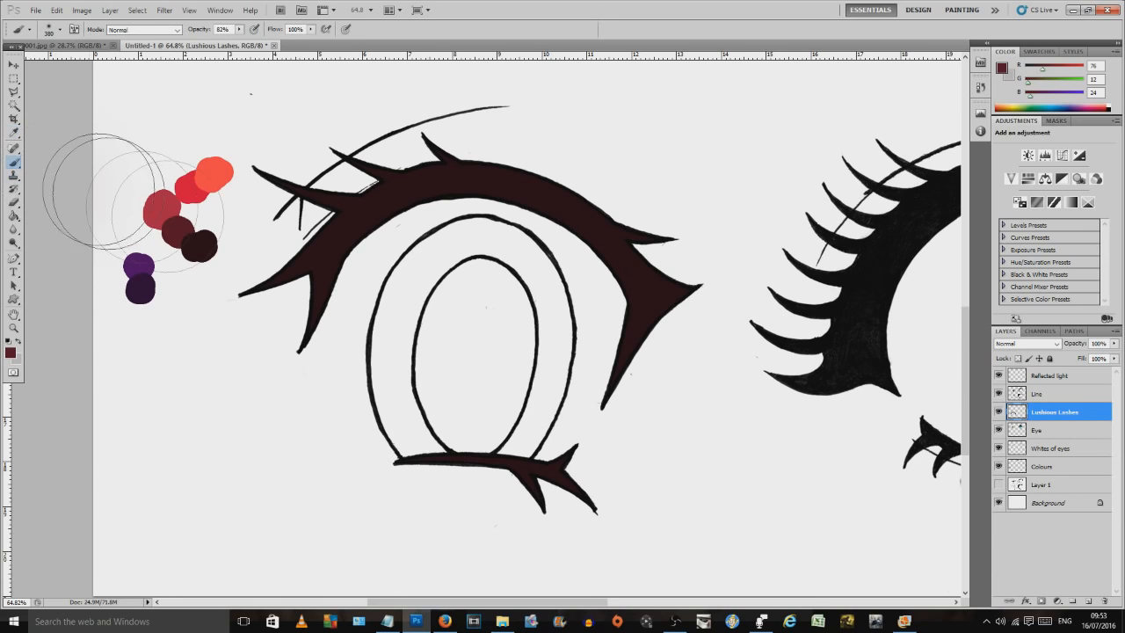
Step: Select the dark fills of the third eye's upper and lower lashes with the Magic Wand on the Lushious Lashes layer
left_click(14, 104)
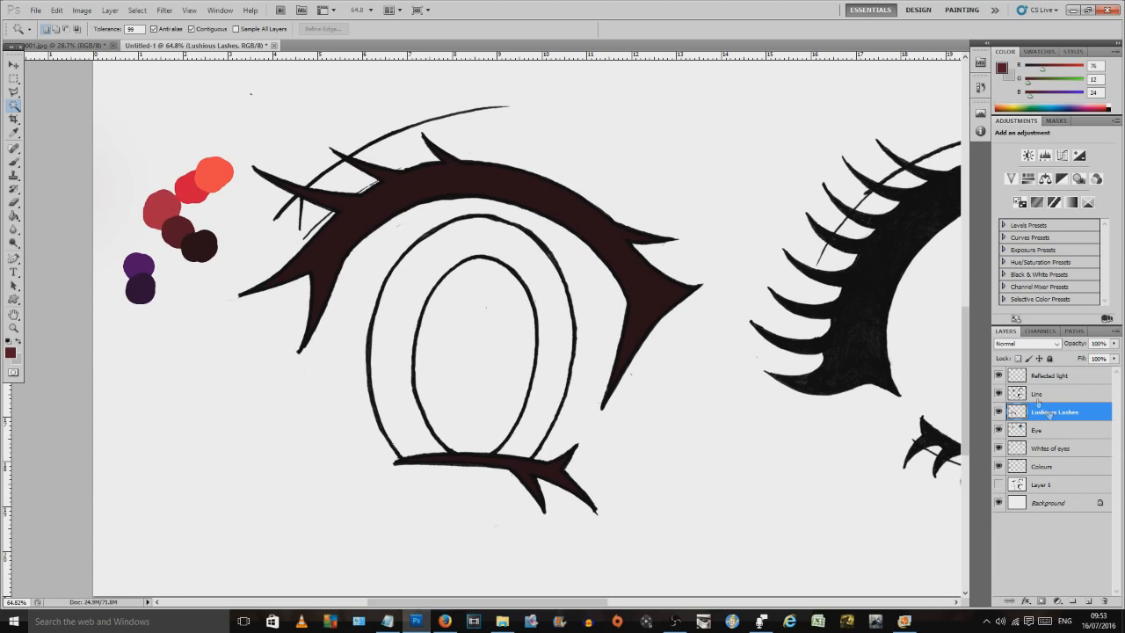
left_click(567, 211)
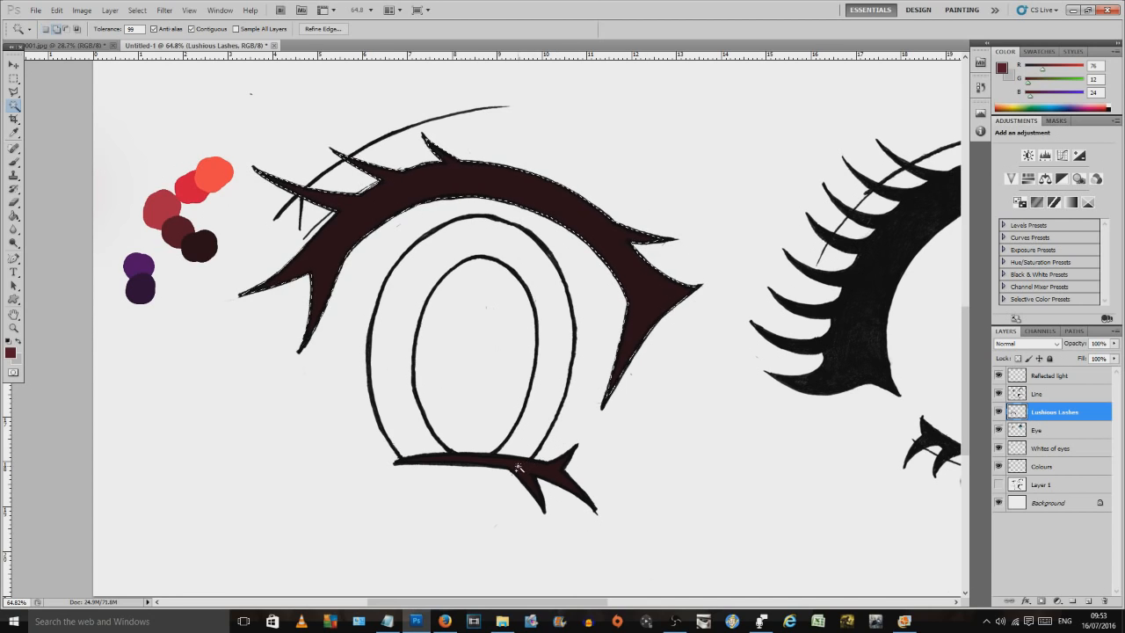
left_click(537, 479, "shift")
Step: At 15% brush opacity, softly shade dark red over the outer ends of the upper and lower lashes, and deselect
left_click(18, 164)
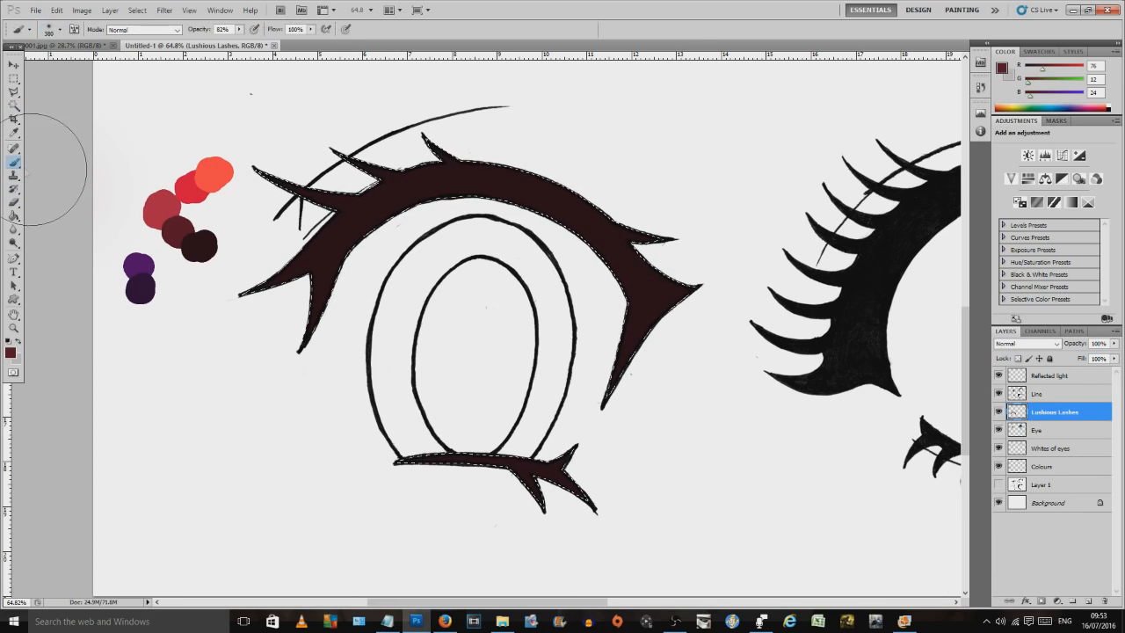
left_click(240, 29)
left_click_drag(200, 44, 199, 44)
left_click(66, 130)
mouse_move(247, 376)
left_mouse_down()
mouse_move(295, 203)
mouse_move(348, 302)
mouse_move(309, 193)
mouse_move(266, 302)
mouse_move(384, 233)
mouse_move(252, 307)
mouse_move(280, 242)
mouse_move(252, 317)
mouse_move(282, 373)
mouse_move(388, 268)
mouse_move(298, 208)
mouse_move(257, 387)
mouse_move(303, 150)
mouse_move(269, 313)
mouse_move(311, 254)
mouse_move(255, 303)
mouse_move(301, 382)
mouse_move(314, 309)
mouse_move(245, 428)
mouse_move(297, 211)
mouse_move(221, 396)
mouse_move(244, 298)
left_mouse_up()
mouse_move(686, 179)
left_mouse_down()
mouse_move(668, 413)
mouse_move(668, 171)
mouse_move(580, 501)
mouse_move(694, 211)
mouse_move(540, 501)
mouse_move(554, 506)
mouse_move(728, 226)
mouse_move(610, 395)
mouse_move(585, 536)
mouse_move(637, 439)
mouse_move(694, 203)
mouse_move(558, 211)
mouse_move(641, 307)
mouse_move(676, 426)
mouse_move(707, 430)
mouse_move(694, 317)
mouse_move(571, 536)
mouse_move(681, 426)
mouse_move(702, 237)
mouse_move(707, 272)
mouse_move(694, 272)
mouse_move(563, 466)
mouse_move(588, 514)
mouse_move(620, 431)
left_mouse_up()
mouse_move(594, 475)
left_mouse_down()
mouse_move(560, 512)
mouse_move(604, 489)
left_mouse_up()
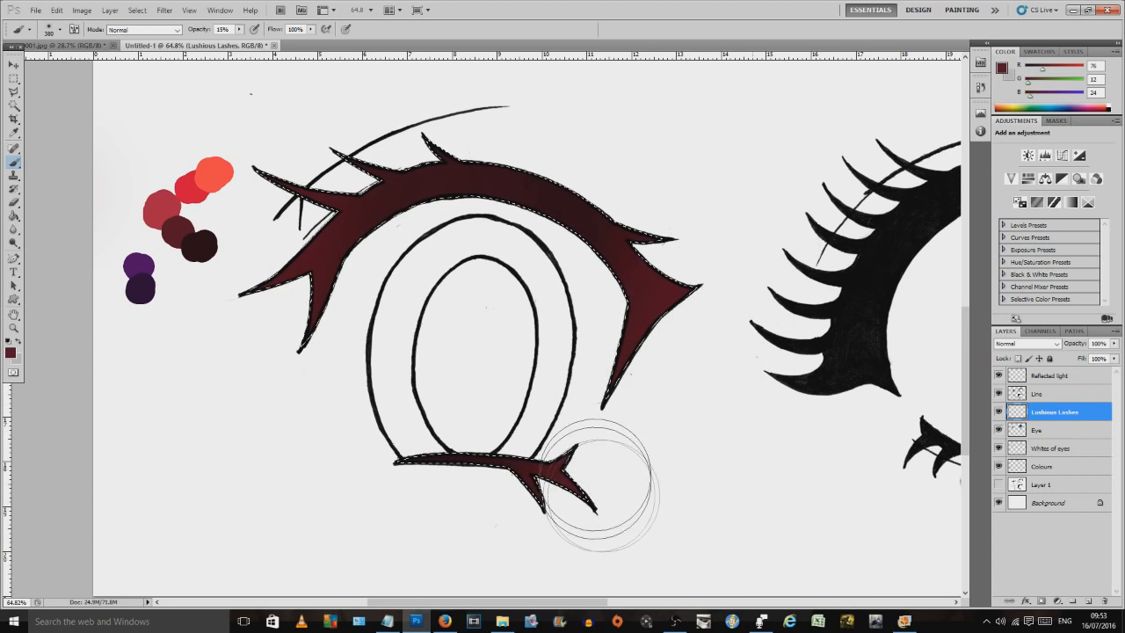
left_click(13, 78)
left_click(402, 260)
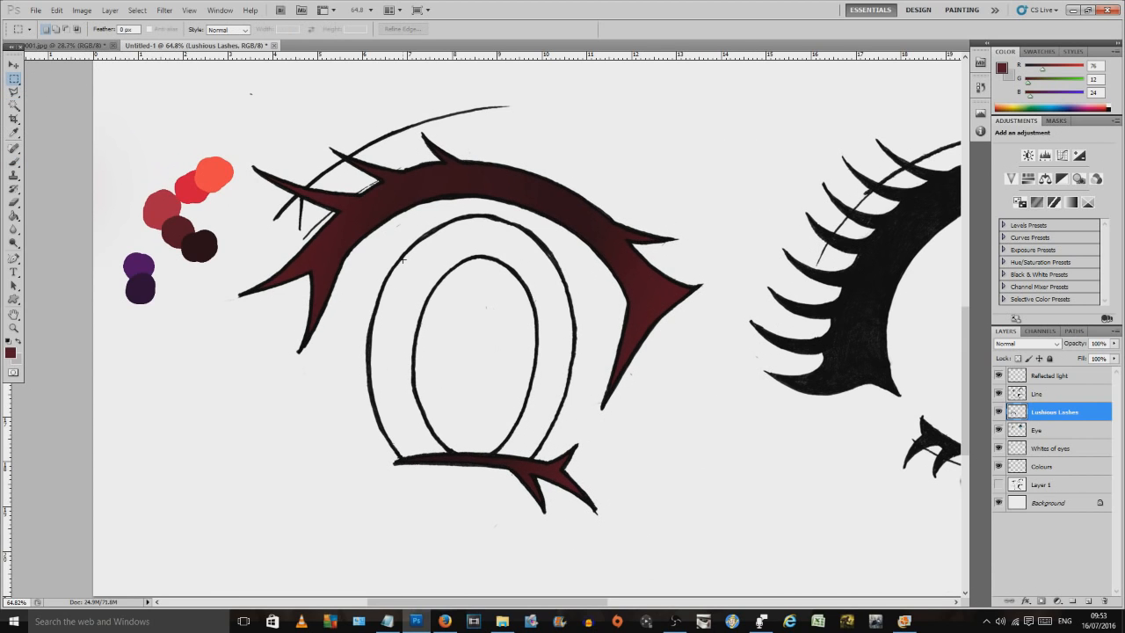
Step: Outline the third eye's whole iris, down to the lower lash line, with a Polygonal Lasso selection
scroll(402, 260, "down", 1)
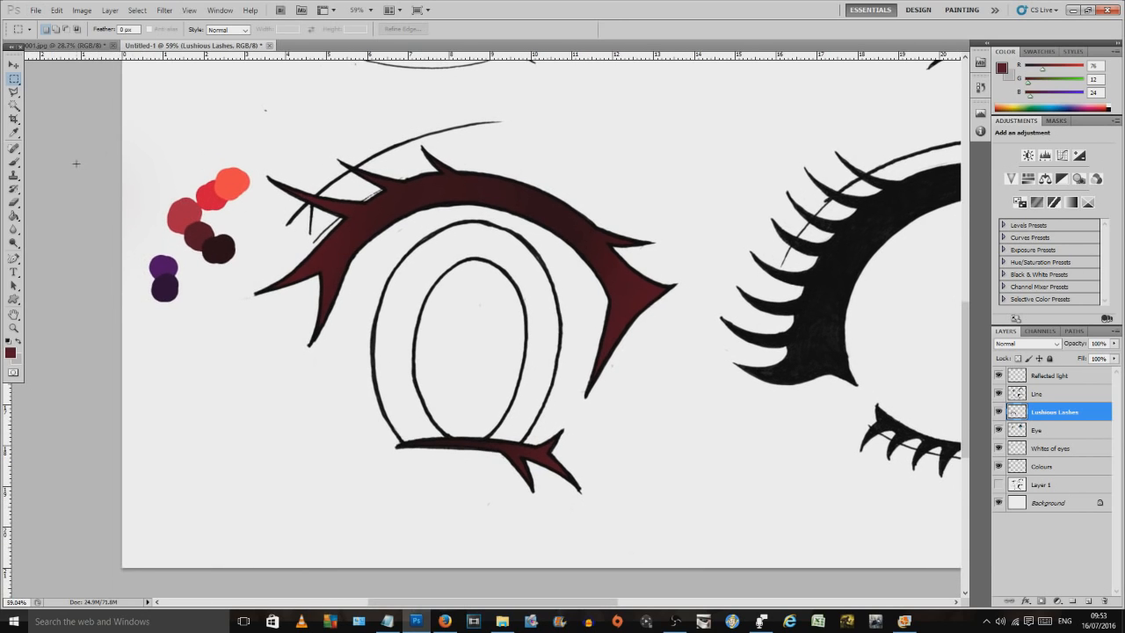
left_click(13, 91)
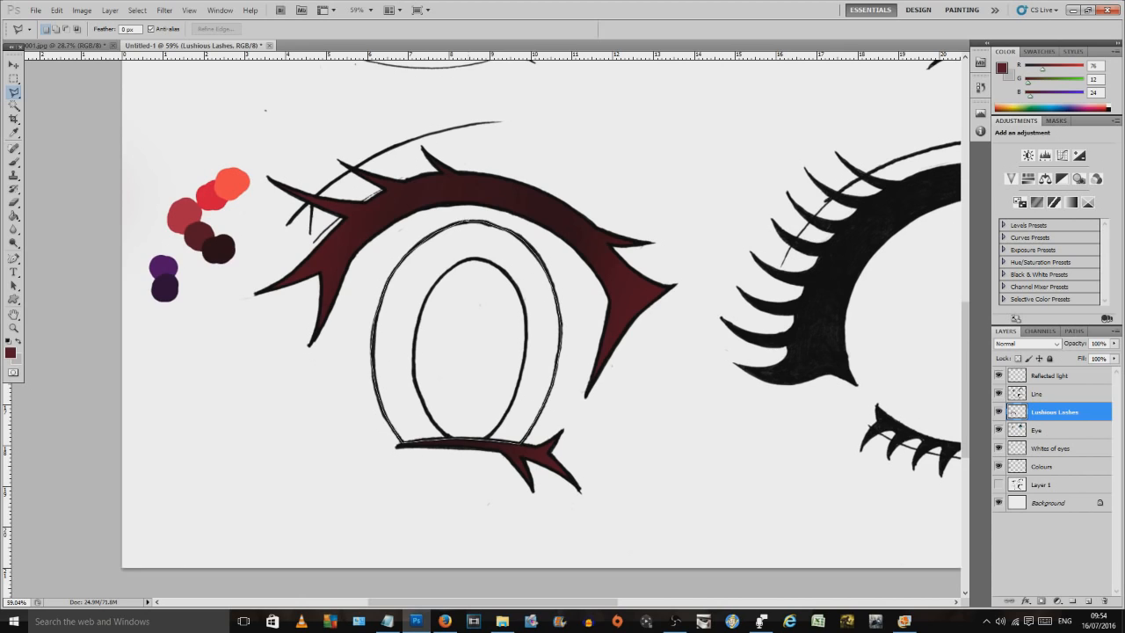
left_click(403, 441)
Step: Sample the crimson swatch, enlarge the Pencil to 137 px, and paint the selected iris solid crimson
left_click(14, 132)
left_click(184, 213)
left_click(13, 163)
left_click(61, 173)
right_click(449, 268)
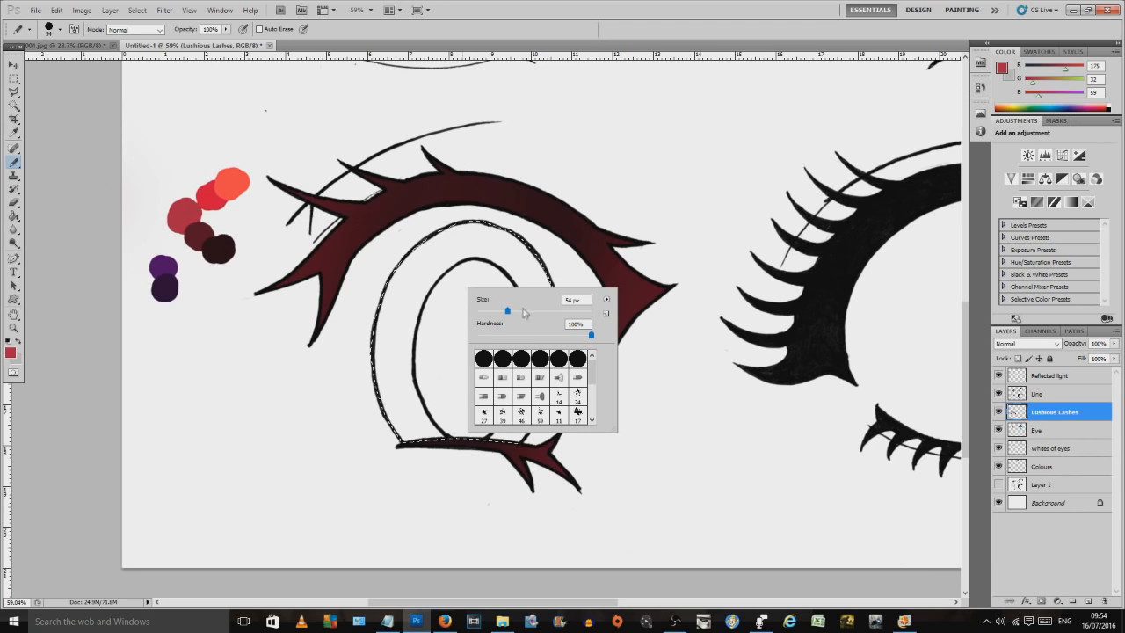
left_click_drag(591, 336, 566, 332)
mouse_move(576, 233)
left_mouse_down()
mouse_move(322, 340)
mouse_move(577, 326)
mouse_move(339, 440)
mouse_move(497, 481)
left_mouse_up()
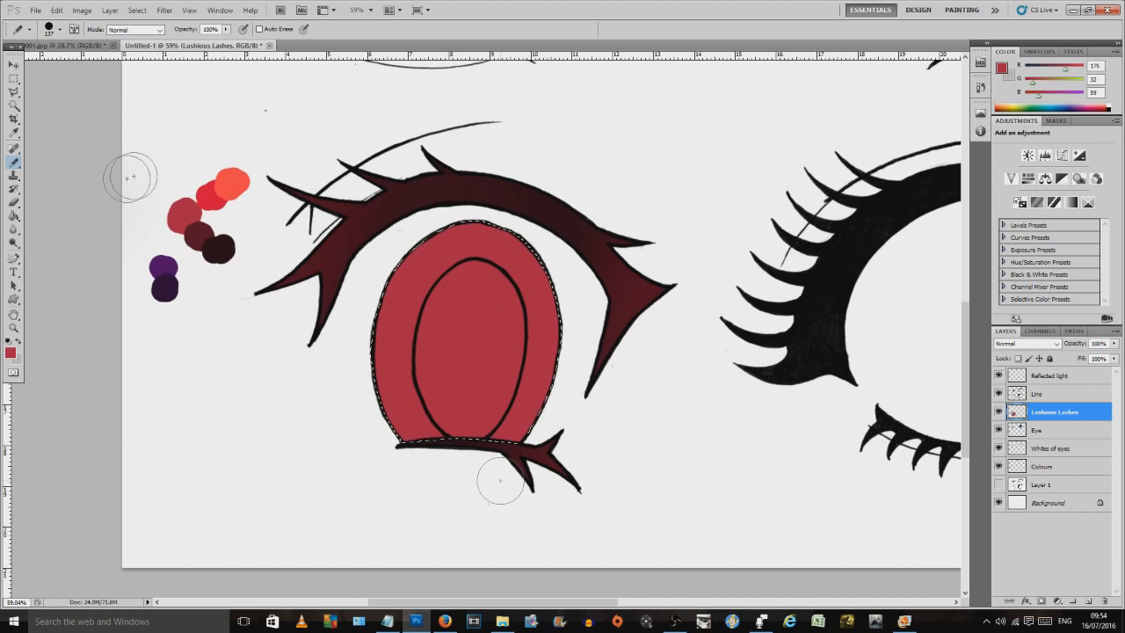
Step: Sample the dark maroon swatch and softly shade the third eye's iris with the Brush at 15% opacity, darkest towards the top
right_click(14, 163)
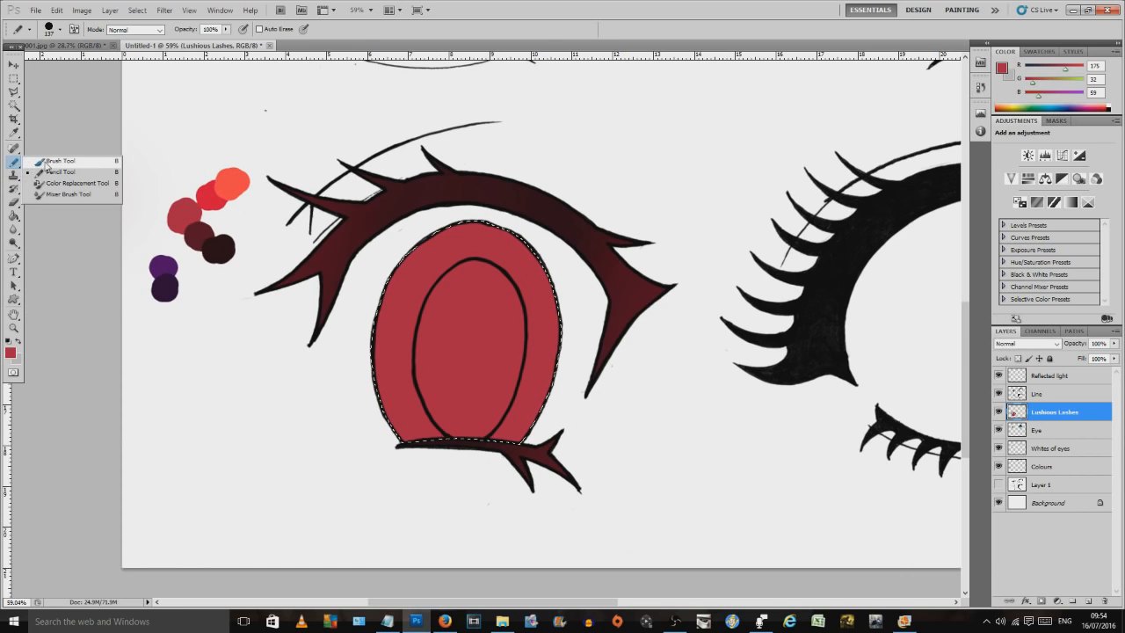
left_click(49, 162)
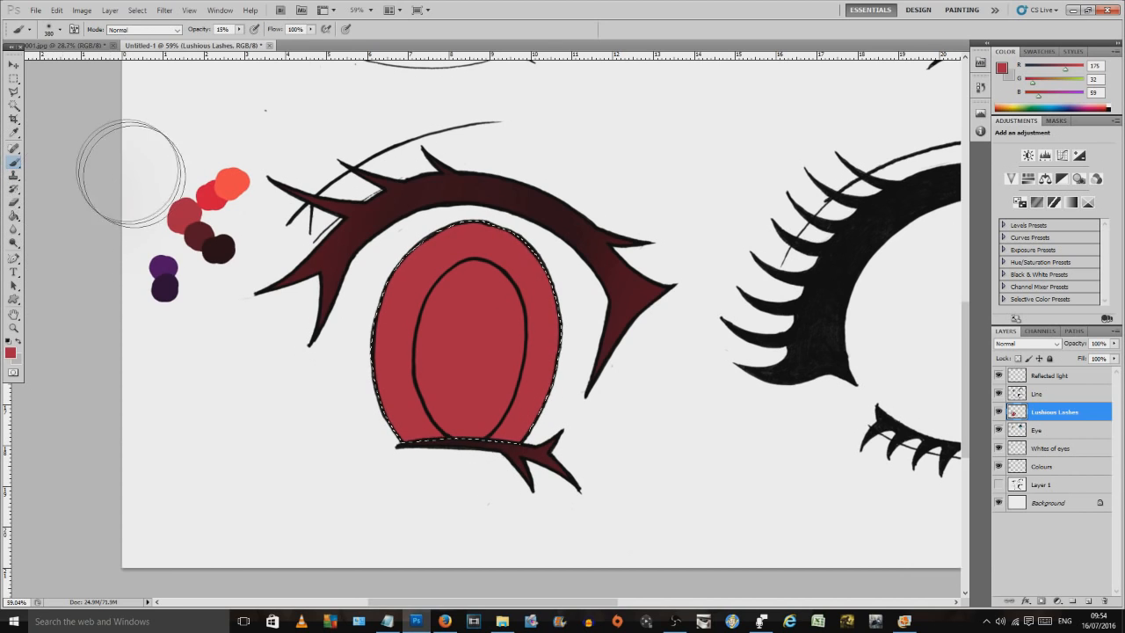
left_click(14, 133)
left_click(199, 234)
left_click(15, 165)
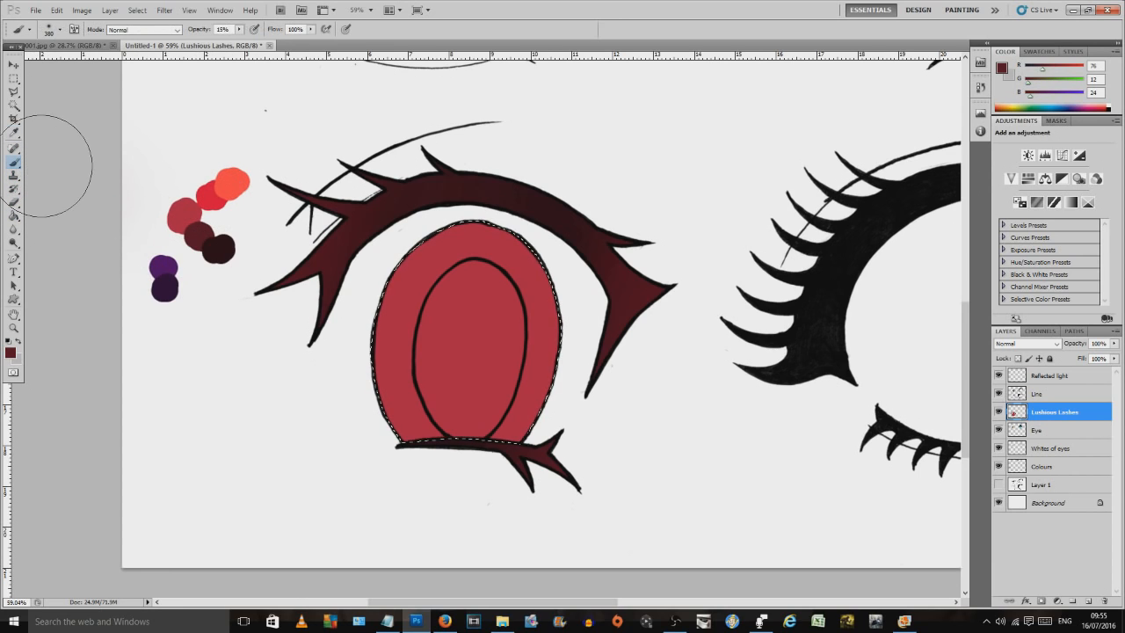
mouse_move(327, 378)
left_mouse_down()
mouse_move(555, 266)
mouse_move(418, 356)
mouse_move(560, 258)
mouse_move(382, 393)
mouse_move(613, 289)
mouse_move(400, 389)
mouse_move(567, 256)
mouse_move(279, 276)
left_mouse_up()
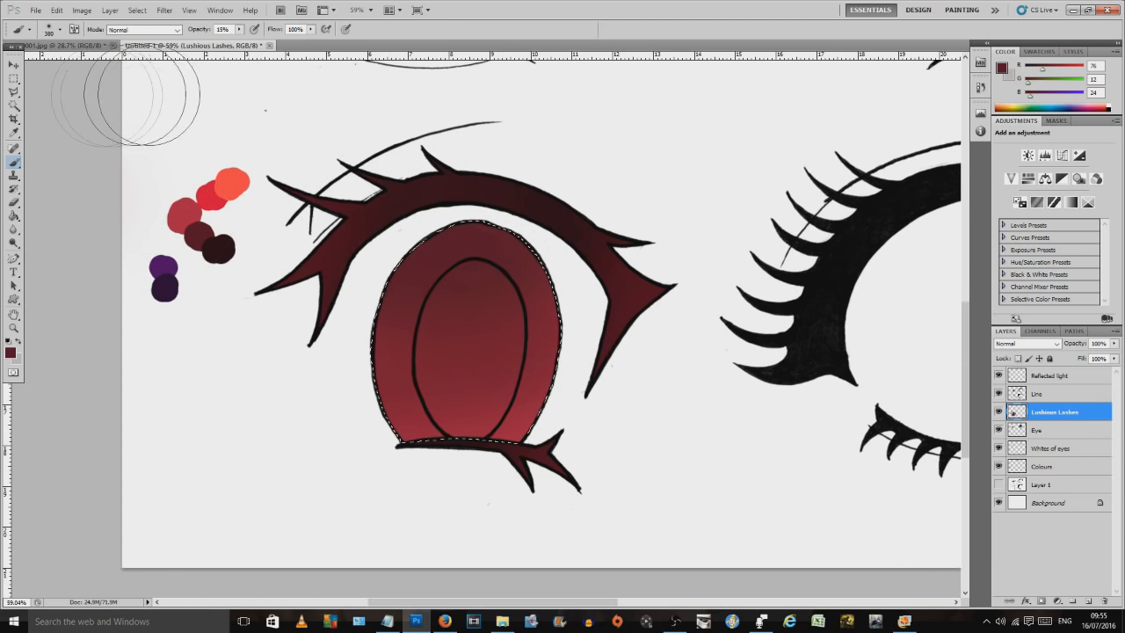
Step: Replace the iris selection with a Polygonal Lasso outline of the inner oval pupil
left_click(14, 91)
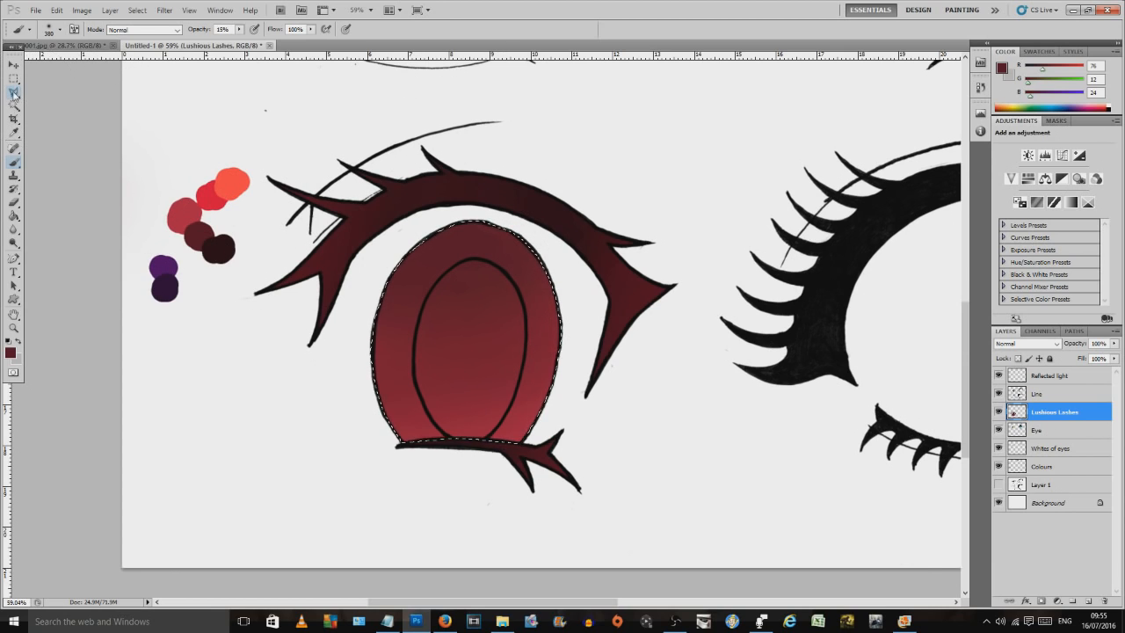
left_click(480, 254)
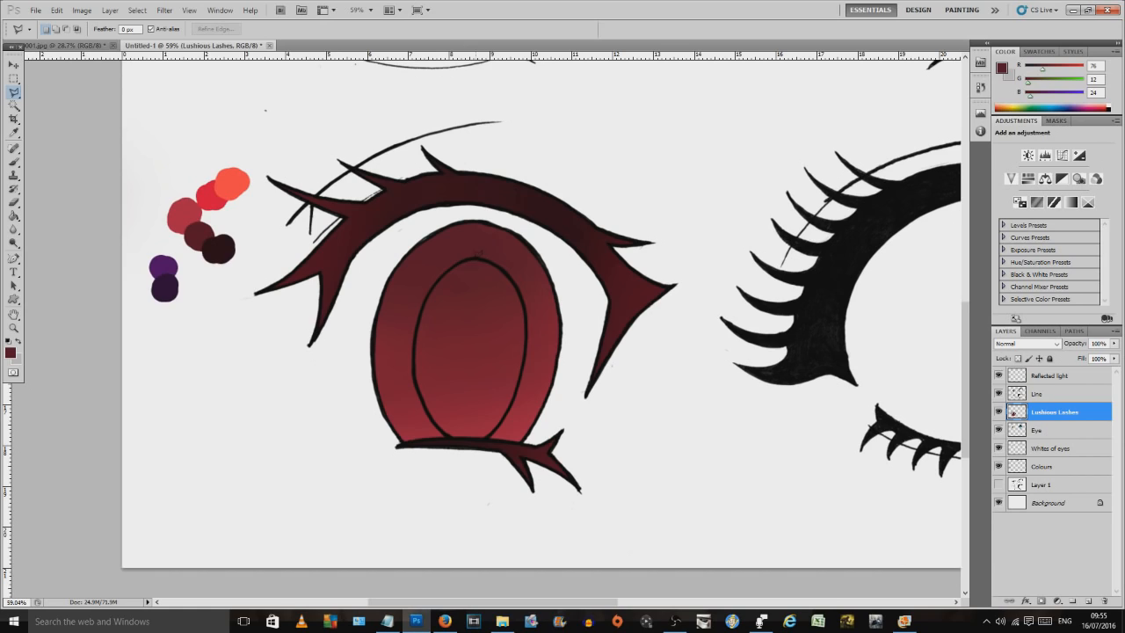
left_click(461, 257)
left_click(437, 272)
left_click(423, 297)
left_click(483, 255)
Step: Sample the near-black brown swatch and shade the selected pupil with the soft Brush at 15% opacity, darkest towards the top
left_click(14, 162)
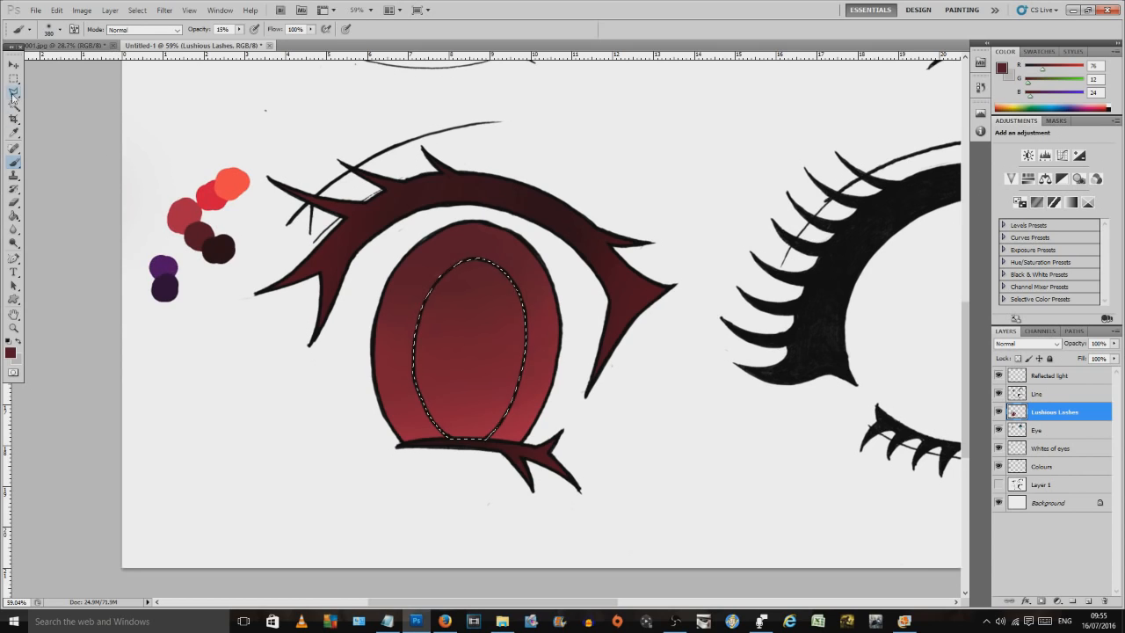
left_click(14, 133)
left_click(214, 247)
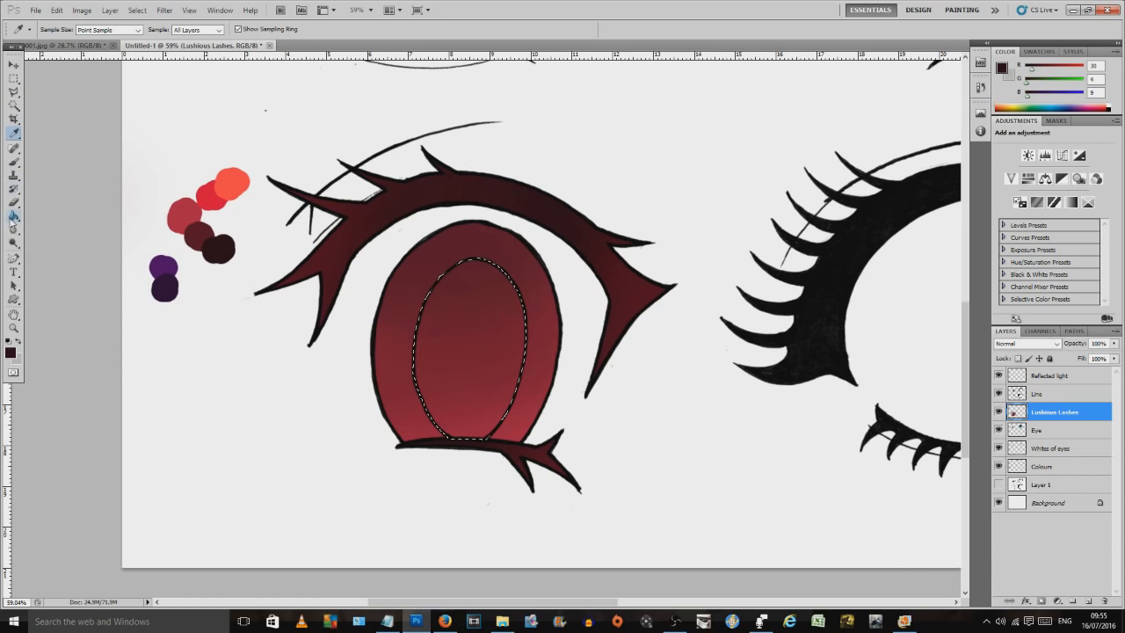
left_click(14, 161)
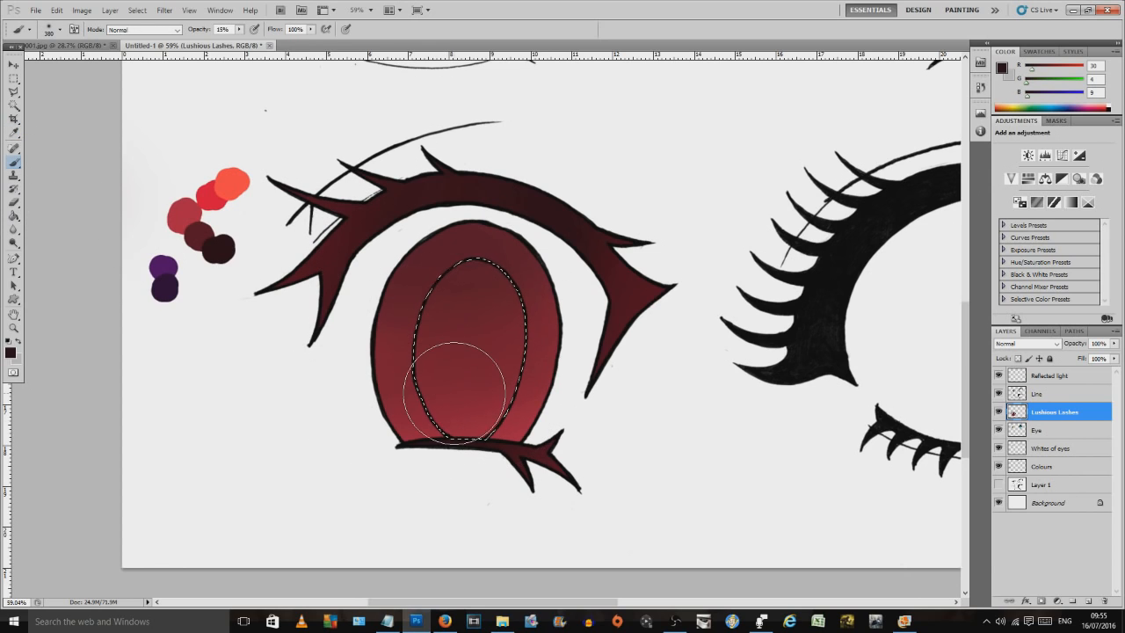
mouse_move(489, 246)
left_mouse_down()
mouse_move(456, 396)
mouse_move(430, 347)
mouse_move(478, 264)
mouse_move(496, 404)
mouse_move(468, 448)
mouse_move(500, 431)
mouse_move(507, 319)
left_mouse_up()
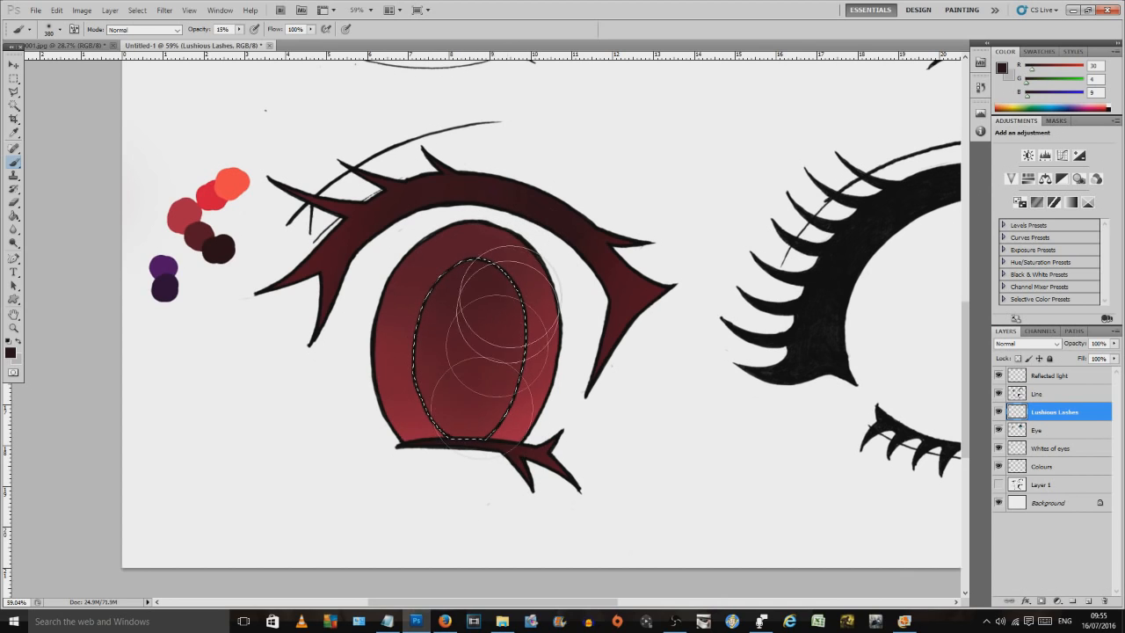
mouse_move(464, 365)
left_mouse_down()
mouse_move(537, 248)
mouse_move(460, 342)
mouse_move(516, 261)
mouse_move(518, 416)
mouse_move(452, 439)
mouse_move(464, 290)
mouse_move(496, 448)
mouse_move(464, 334)
mouse_move(466, 427)
mouse_move(511, 303)
mouse_move(455, 350)
mouse_move(515, 256)
mouse_move(521, 366)
mouse_move(532, 226)
mouse_move(464, 259)
mouse_move(268, 264)
mouse_move(465, 289)
mouse_move(527, 277)
mouse_move(484, 240)
mouse_move(568, 252)
mouse_move(569, 267)
mouse_move(360, 270)
mouse_move(422, 281)
mouse_move(602, 256)
mouse_move(337, 312)
mouse_move(552, 264)
mouse_move(312, 279)
mouse_move(571, 254)
mouse_move(452, 279)
mouse_move(576, 308)
mouse_move(226, 295)
left_mouse_up()
Step: Set the foreground colour to black (RGB 0, 0, 0) and deselect the pupil
left_click(11, 351)
left_click(856, 514)
left_click(999, 357)
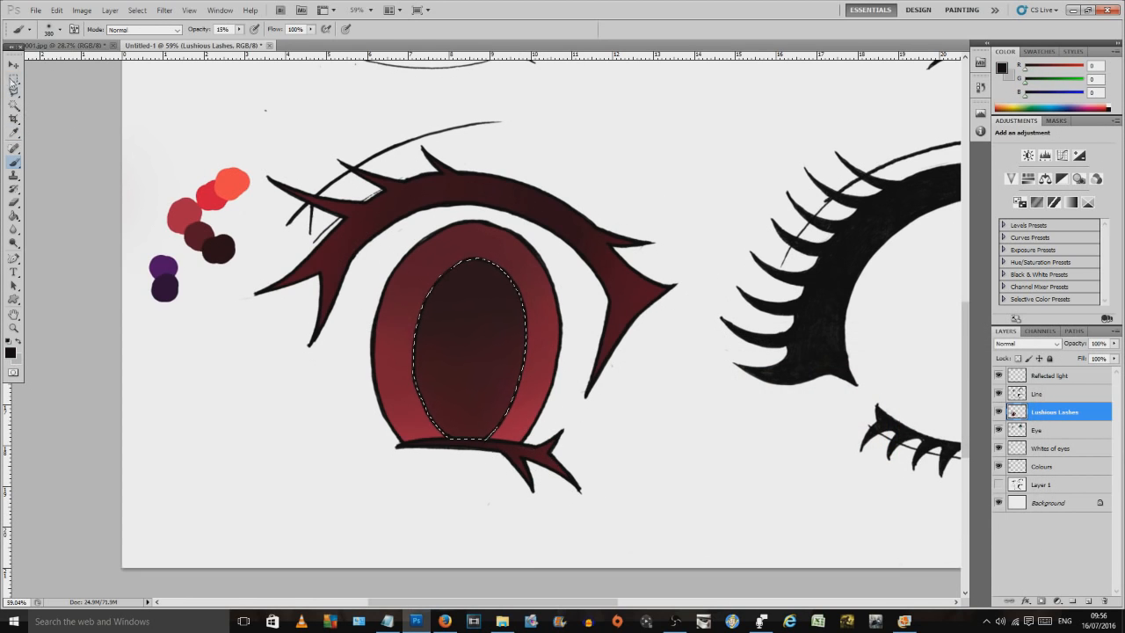
left_click(14, 78)
left_click(56, 105)
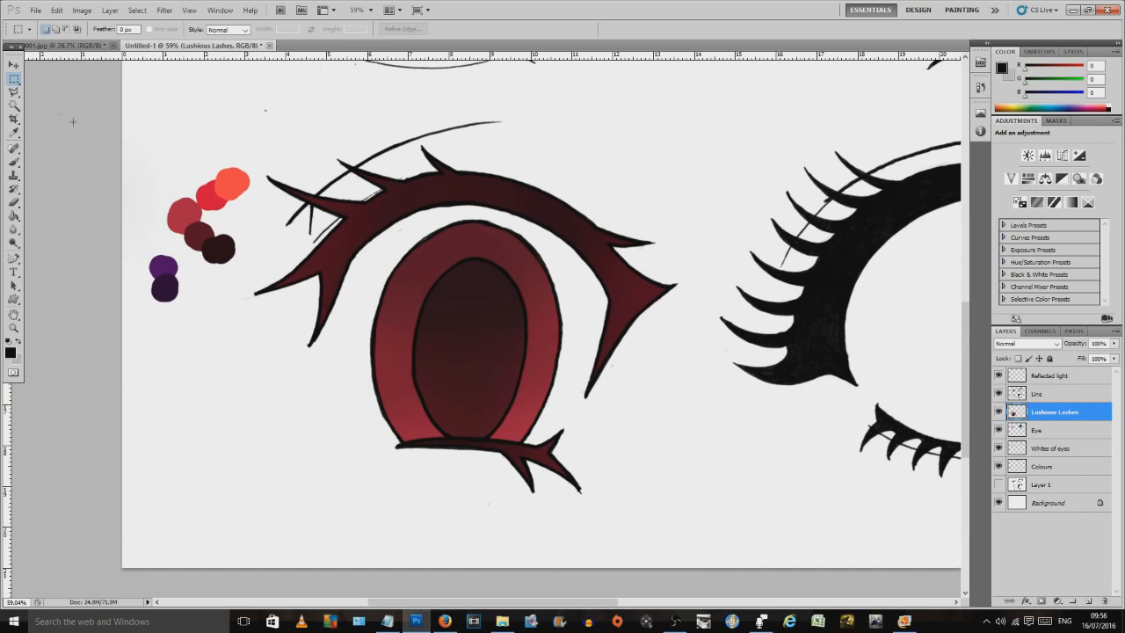
Step: Outline the third eye's whole iris with the Polygonal Lasso, following its outer line down to the lower lash line
left_click(15, 91)
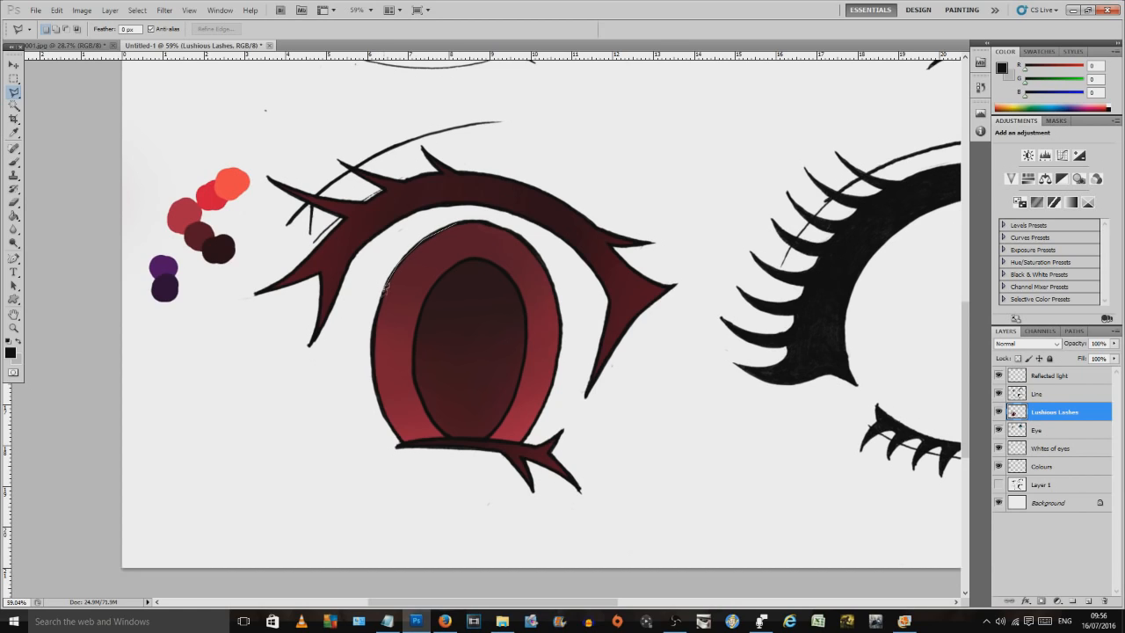
left_click(373, 374)
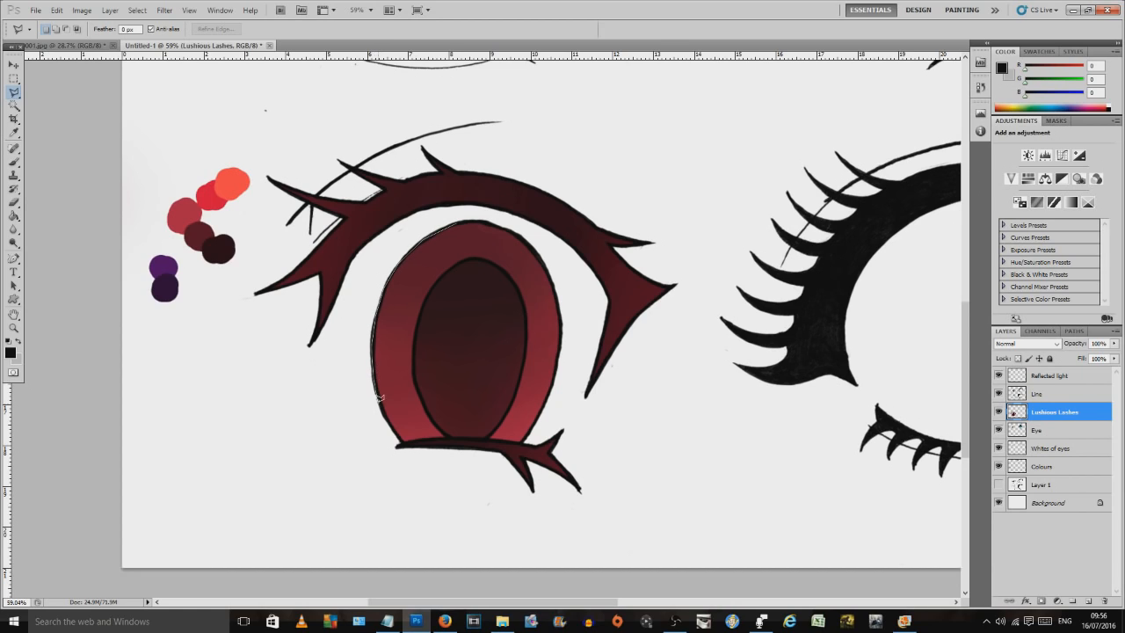
left_click(402, 439)
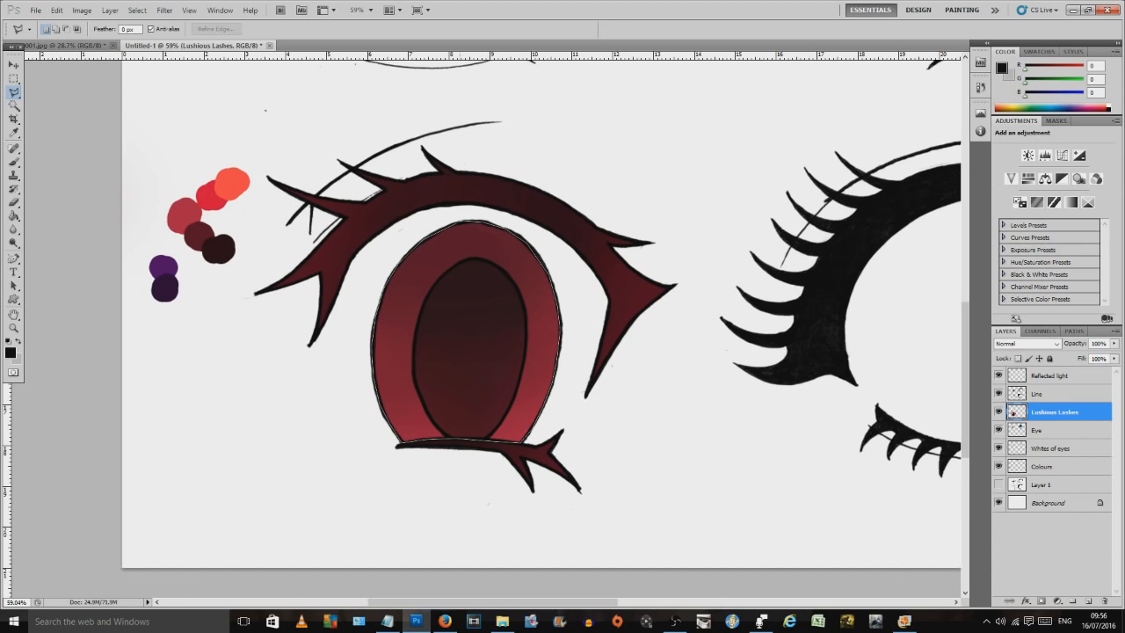
left_click(458, 222)
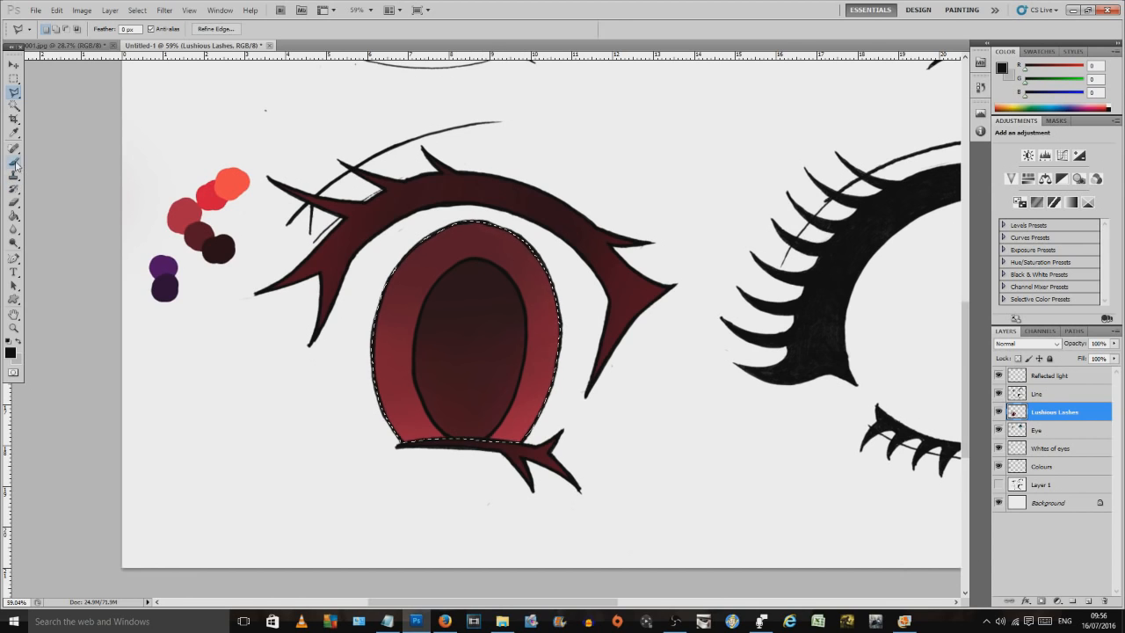
Step: Reduce the Brush to 125 px, raise its hardness slightly above 0%, and deselect the iris
key("b")
right_click(481, 240)
left_click_drag(585, 265, 546, 267)
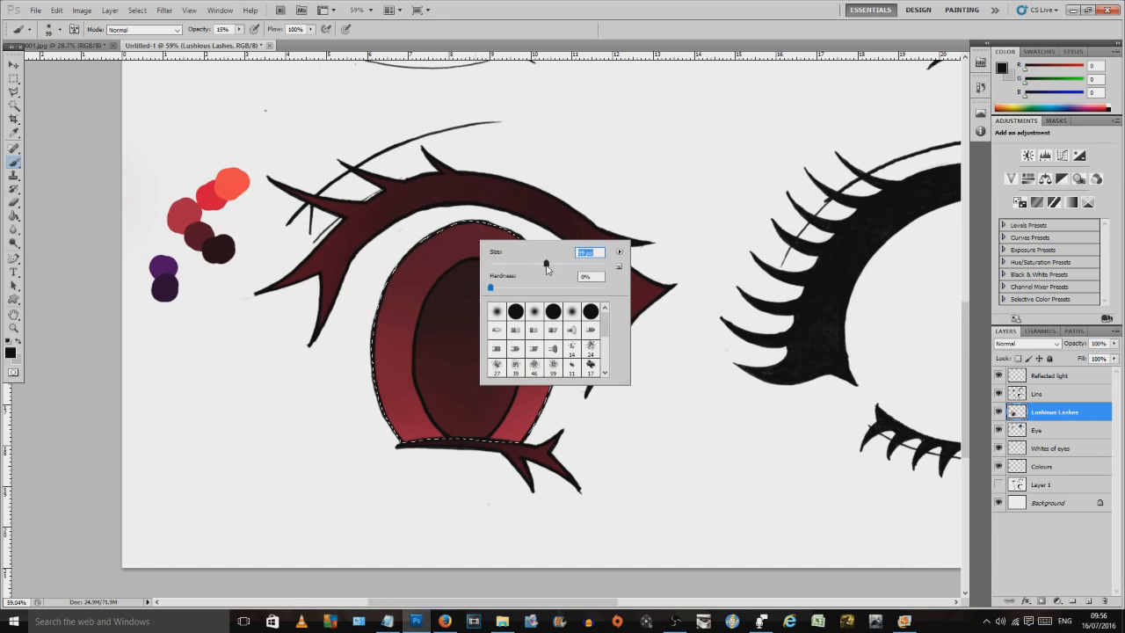
mouse_move(490, 288)
left_mouse_down()
mouse_move(554, 265)
mouse_move(511, 288)
left_mouse_up()
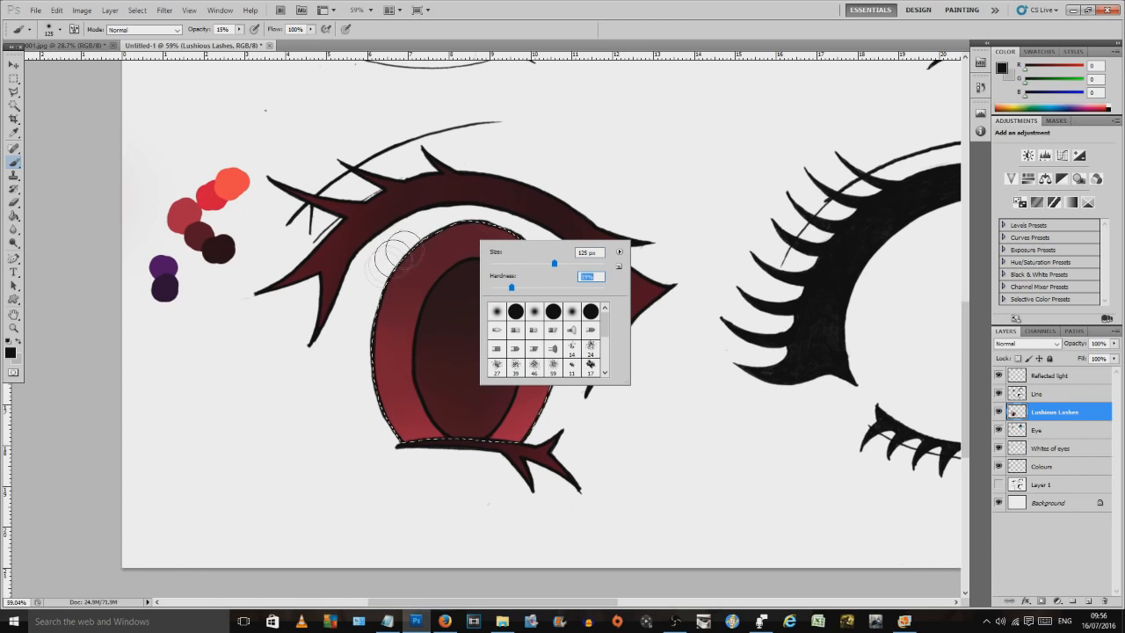
left_click(14, 79)
key("ctrl+d")
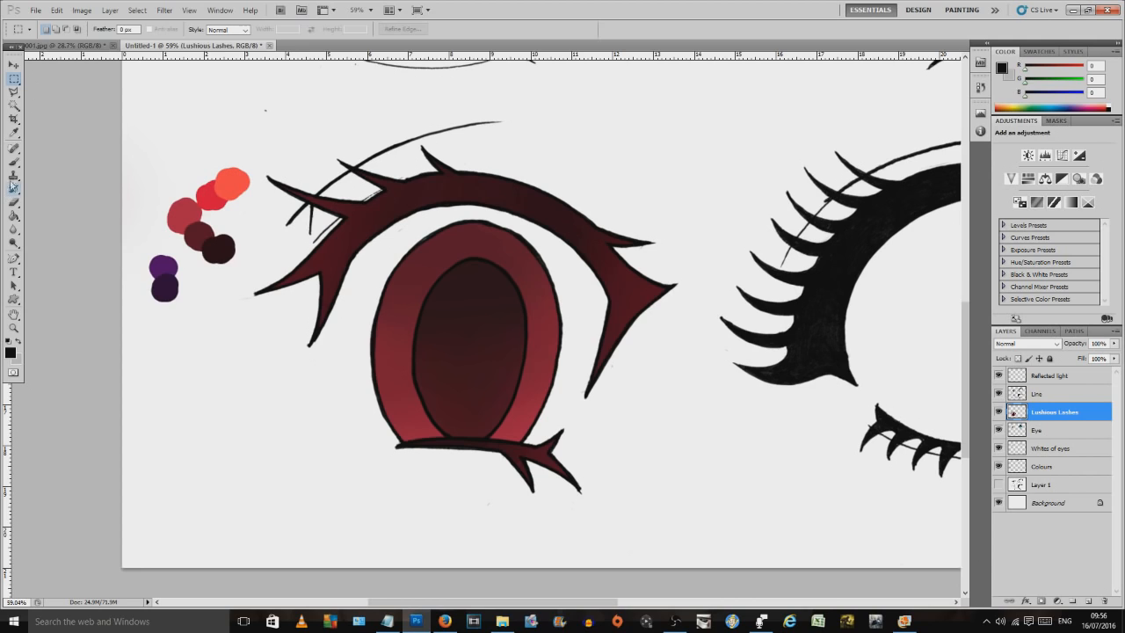
Step: Reselect the whole iris with the Polygonal Lasso and shade its outer edge with the near-black brown swatch using the Brush at 15% opacity
left_click(14, 133)
left_click(220, 246)
left_click(14, 164)
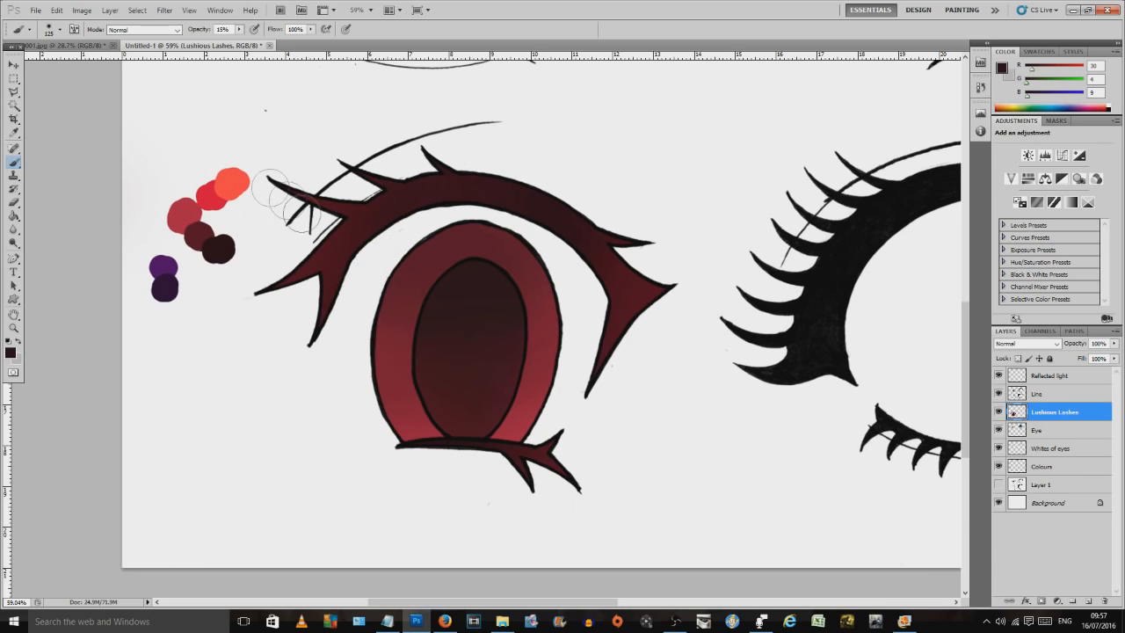
left_click(15, 92)
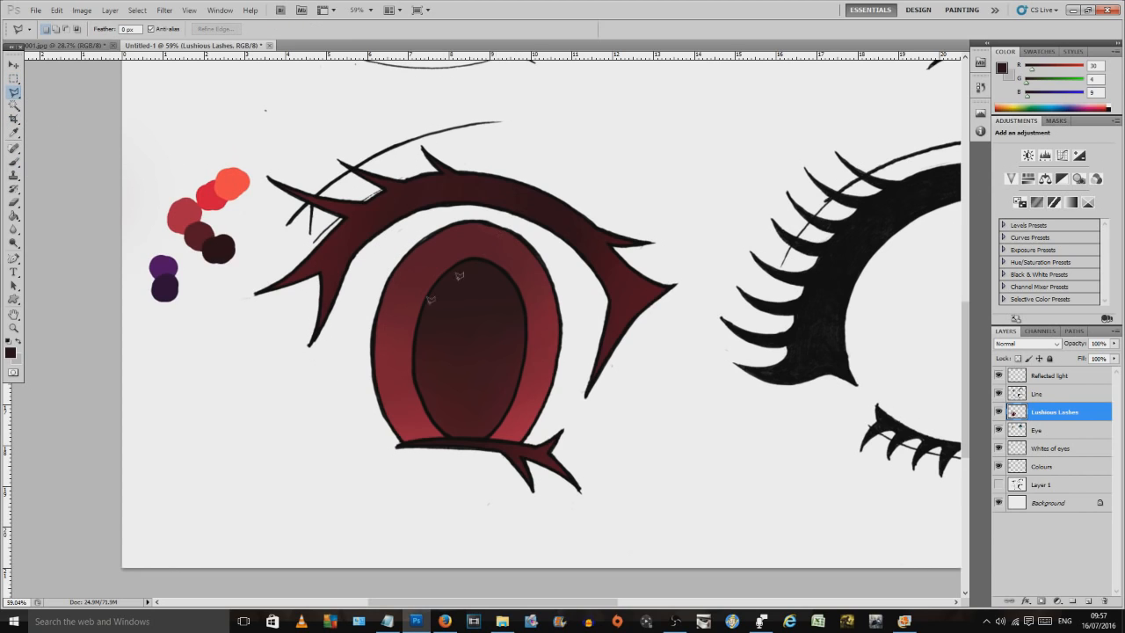
left_click(375, 332)
left_click(15, 163)
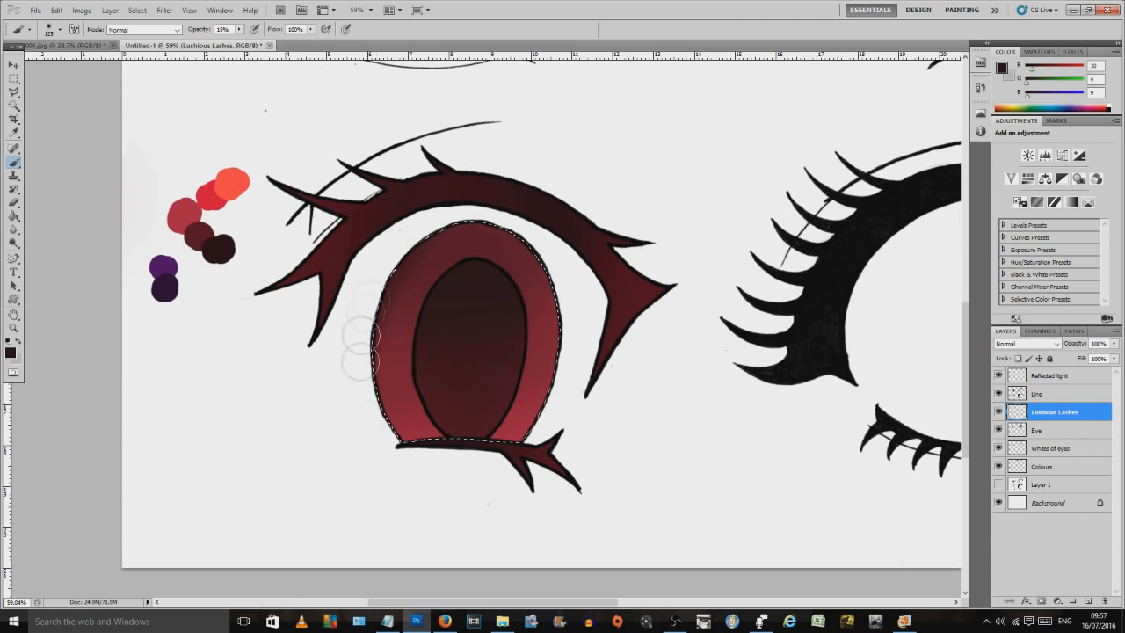
Step: Shade both side edges of the selected iris with soft dark strokes, working down to the lower lash line
mouse_move(361, 340)
left_mouse_down()
mouse_move(394, 459)
mouse_move(351, 358)
mouse_move(356, 350)
mouse_move(417, 469)
mouse_move(388, 441)
mouse_move(403, 453)
mouse_move(364, 364)
mouse_move(402, 427)
mouse_move(403, 465)
mouse_move(370, 417)
mouse_move(375, 316)
mouse_move(358, 366)
mouse_move(380, 424)
mouse_move(343, 386)
mouse_move(370, 267)
left_mouse_up()
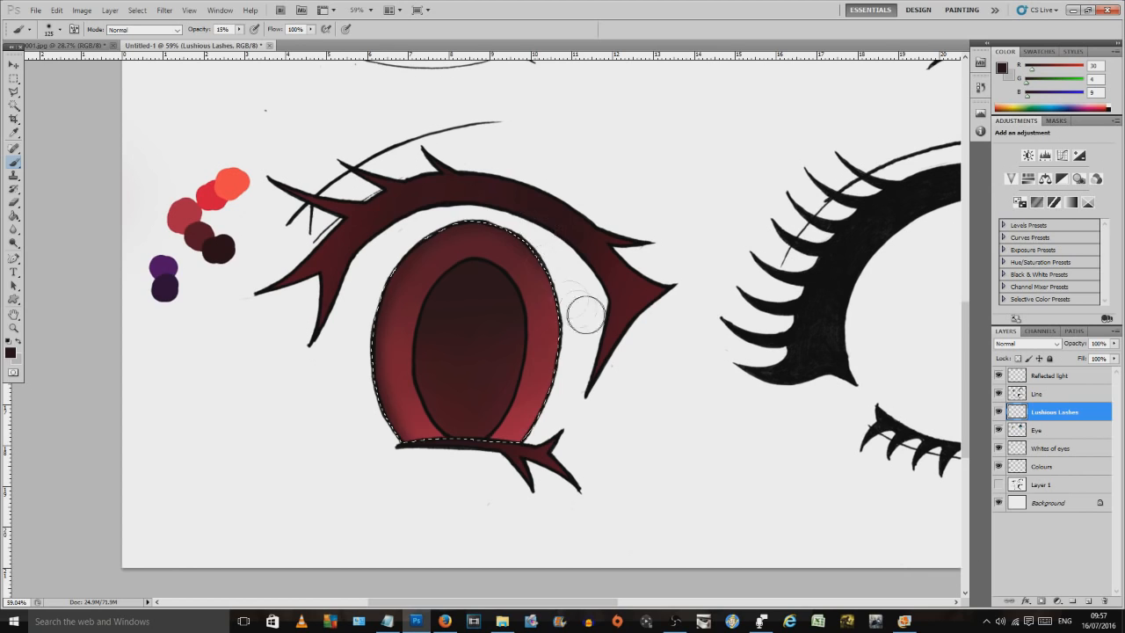
left_click_drag(560, 340, 583, 360)
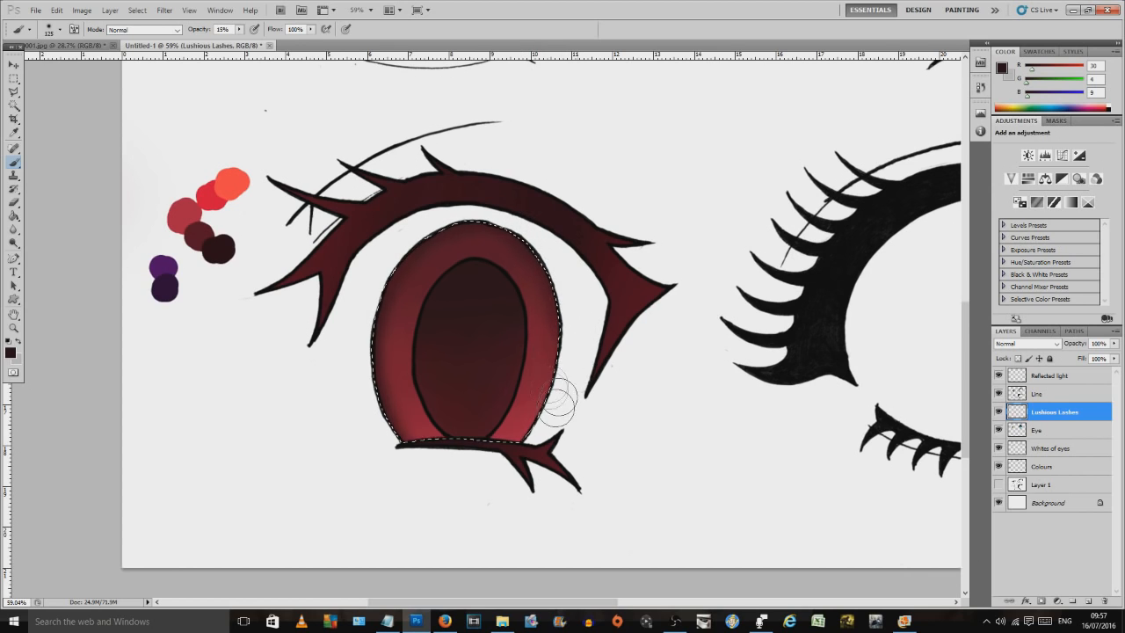
left_click_drag(549, 402, 580, 311)
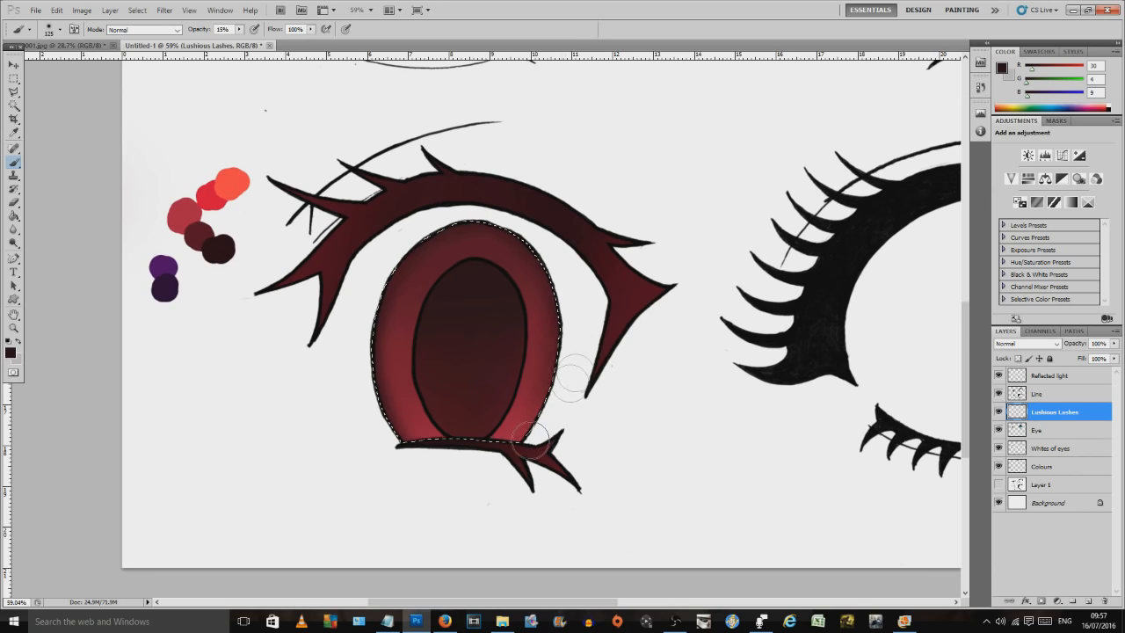
left_click_drag(545, 418, 518, 468)
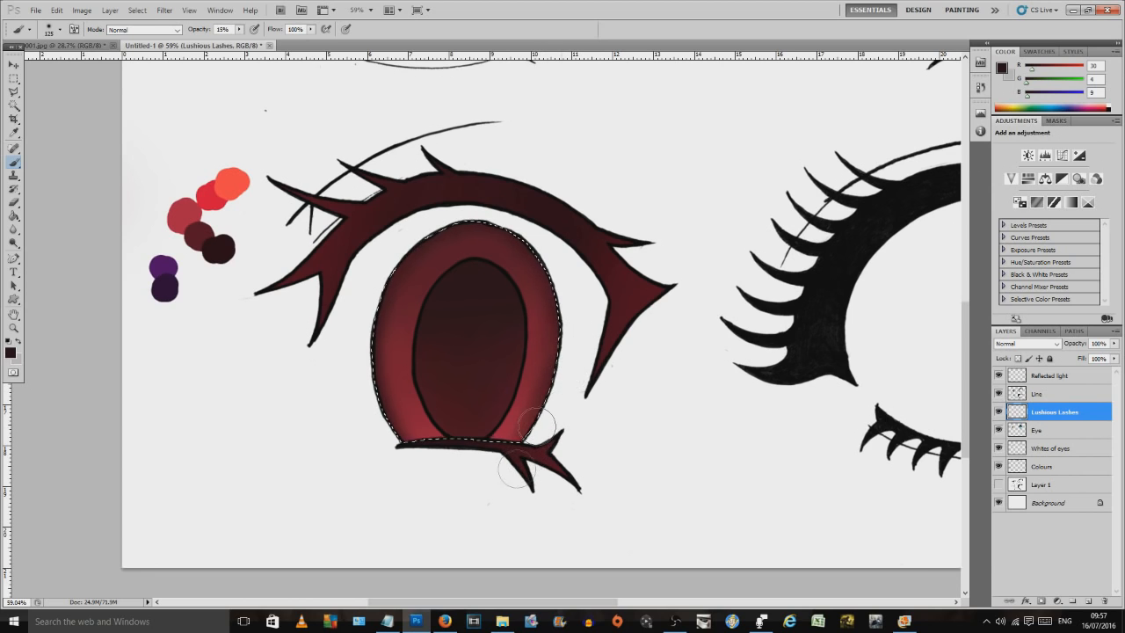
left_click_drag(588, 361, 580, 290)
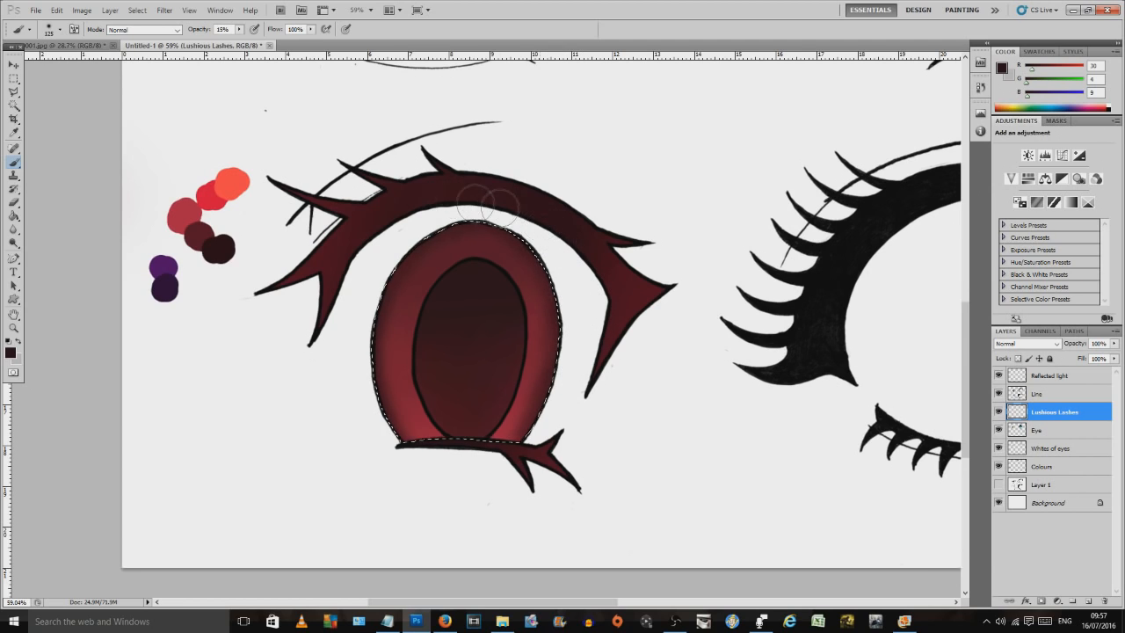
left_click(13, 78)
key("ctrl+d")
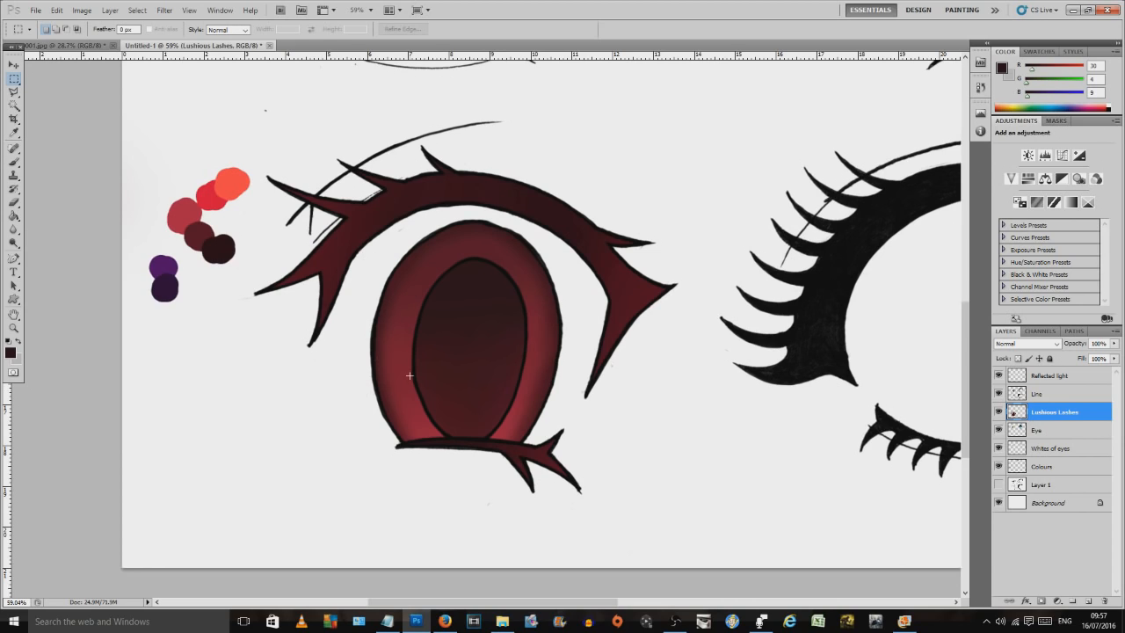
left_click(14, 91)
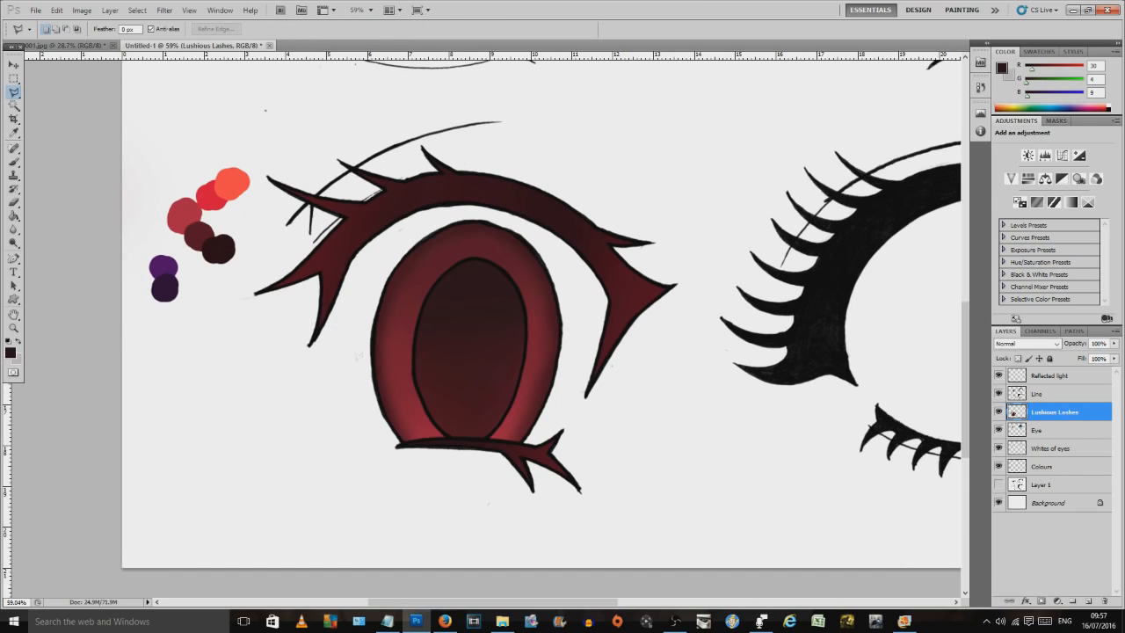
key("ctrl+z")
Step: Paint the lower part of the iris and pupil with the bright crimson swatch colour, using a 380 px brush at 0% hardness
left_click(14, 132)
left_click(212, 194)
left_click(14, 162)
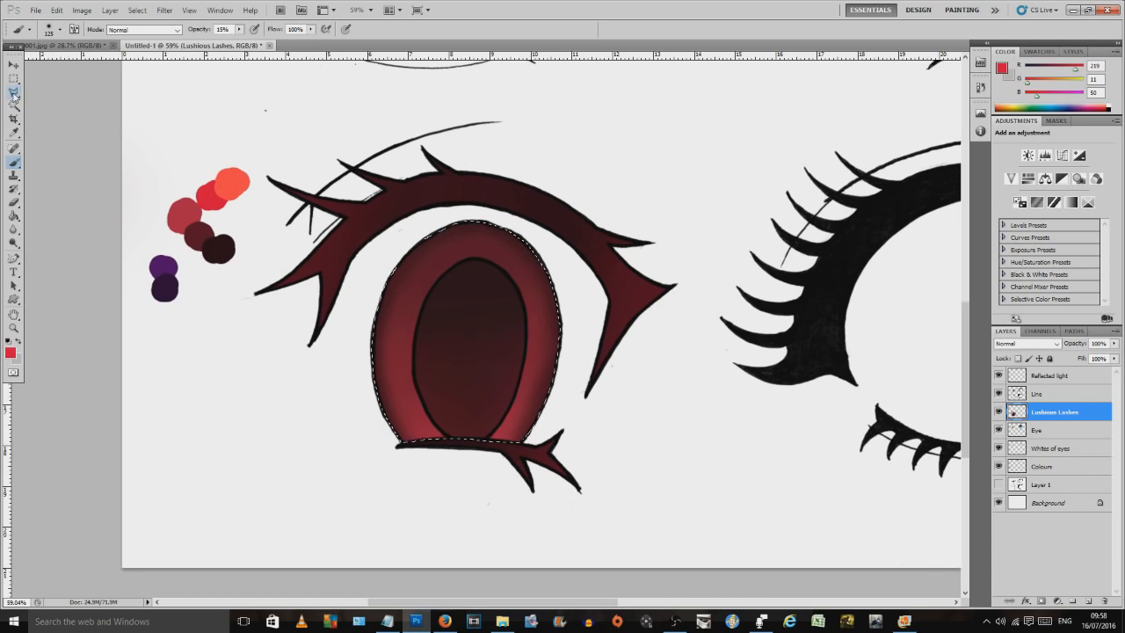
left_click(14, 93)
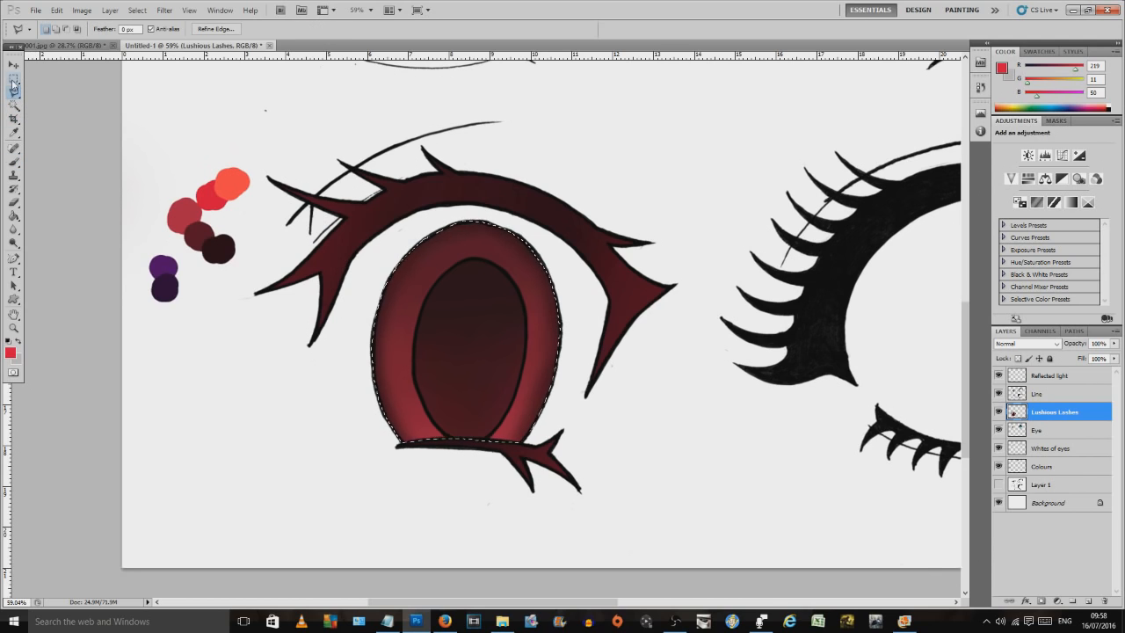
left_click(14, 162)
right_click(402, 290)
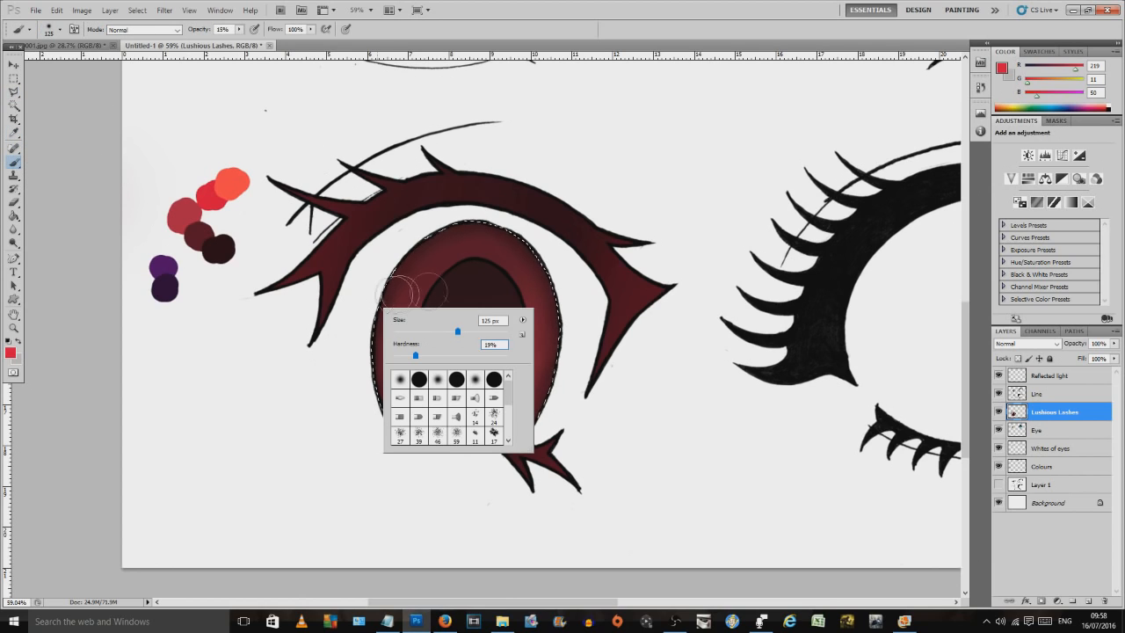
left_click(474, 332)
left_click(490, 333)
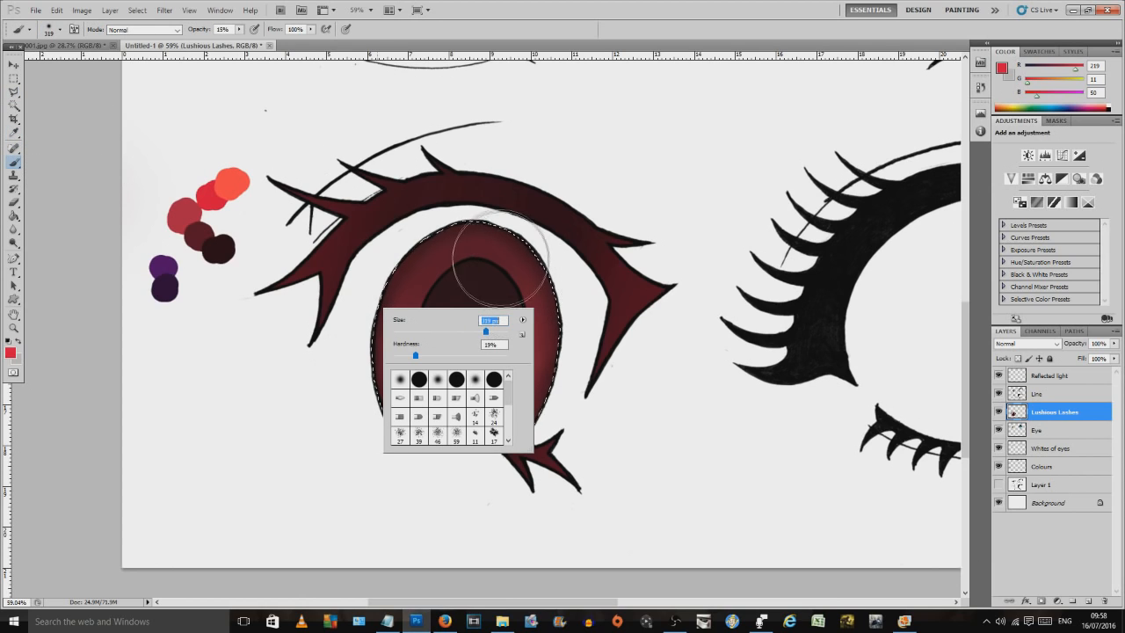
left_click_drag(420, 359, 385, 356)
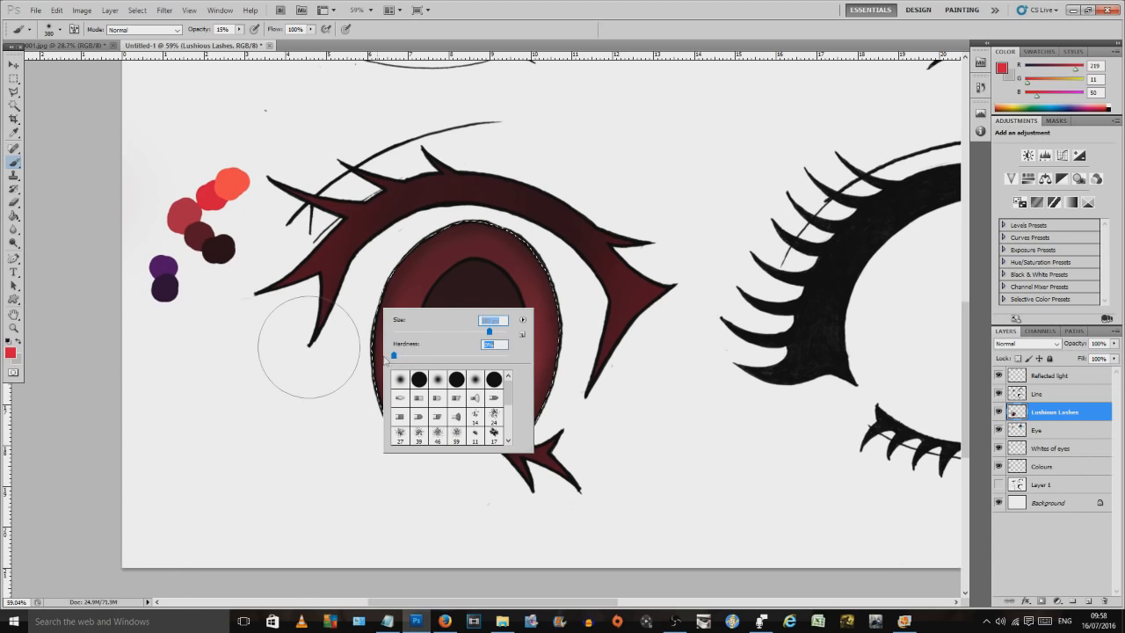
left_click(58, 267)
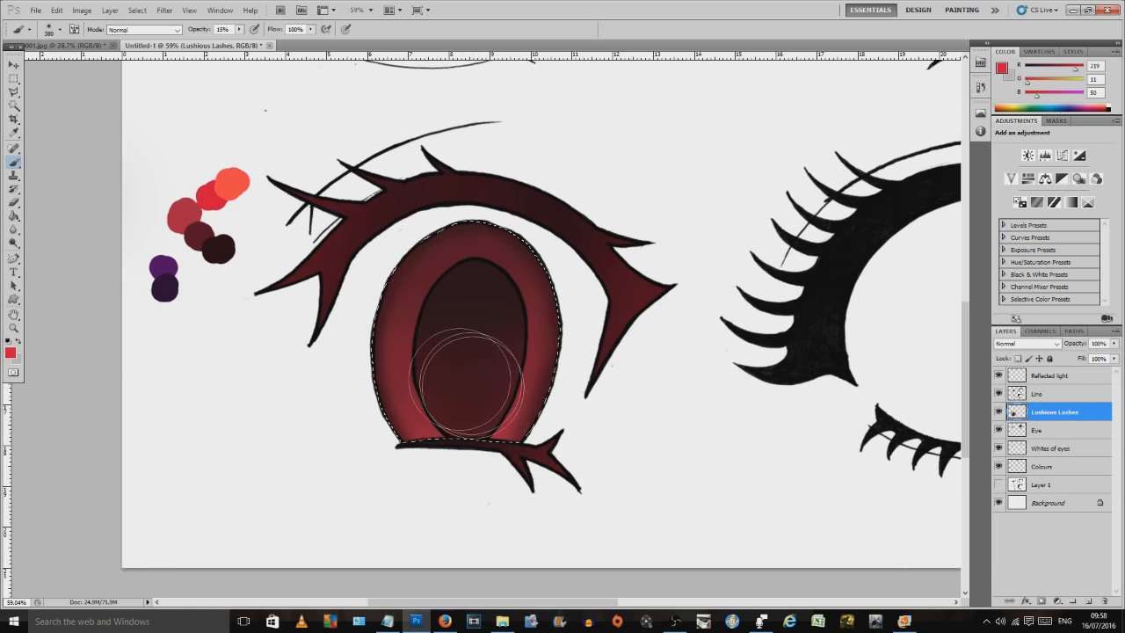
mouse_move(429, 438)
left_mouse_down()
mouse_move(417, 354)
mouse_move(494, 431)
mouse_move(524, 388)
left_mouse_up()
mouse_move(469, 445)
left_mouse_down()
mouse_move(408, 320)
mouse_move(401, 427)
mouse_move(385, 432)
mouse_move(362, 409)
mouse_move(496, 410)
mouse_move(482, 389)
mouse_move(518, 371)
mouse_move(459, 362)
mouse_move(405, 394)
mouse_move(488, 456)
mouse_move(545, 458)
mouse_move(528, 449)
mouse_move(504, 480)
mouse_move(430, 462)
mouse_move(532, 423)
mouse_move(532, 470)
mouse_move(552, 445)
mouse_move(541, 370)
mouse_move(502, 417)
mouse_move(400, 336)
mouse_move(413, 455)
mouse_move(487, 442)
left_mouse_up()
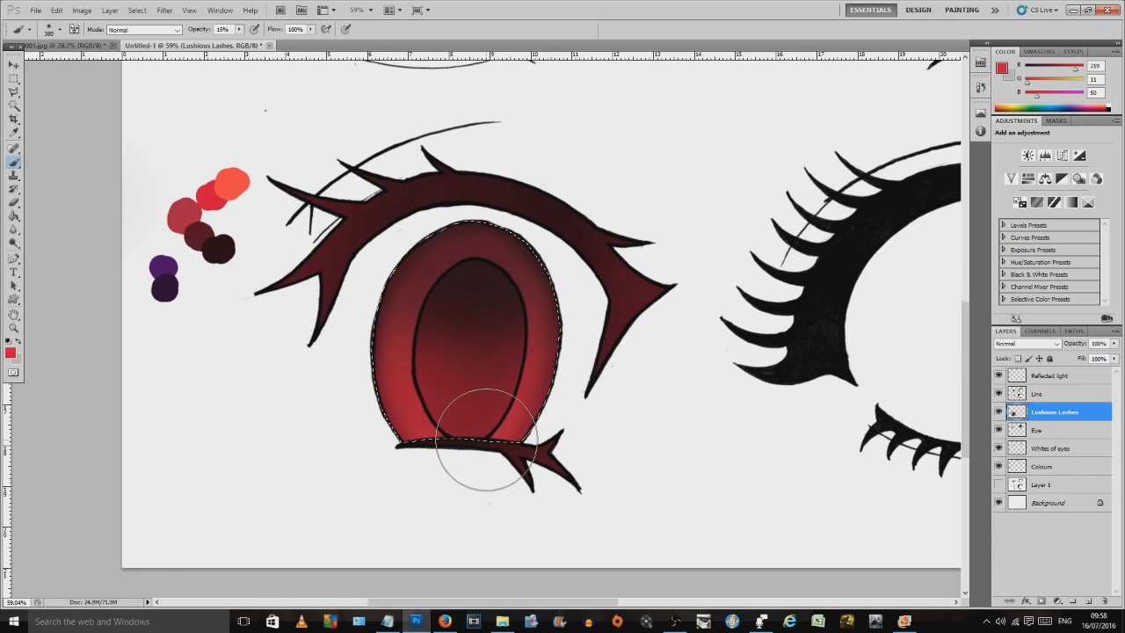
Step: Sample the orange-red swatch and brush a lighter glow along the lower part of the iris
left_click(14, 133)
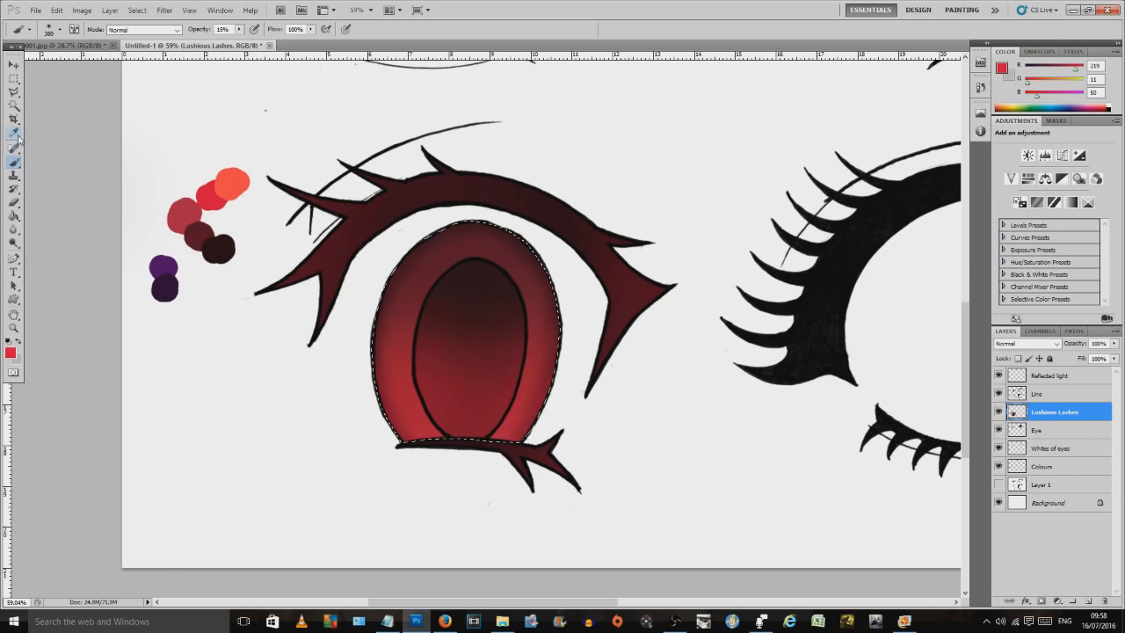
left_click(232, 180)
left_click(15, 161)
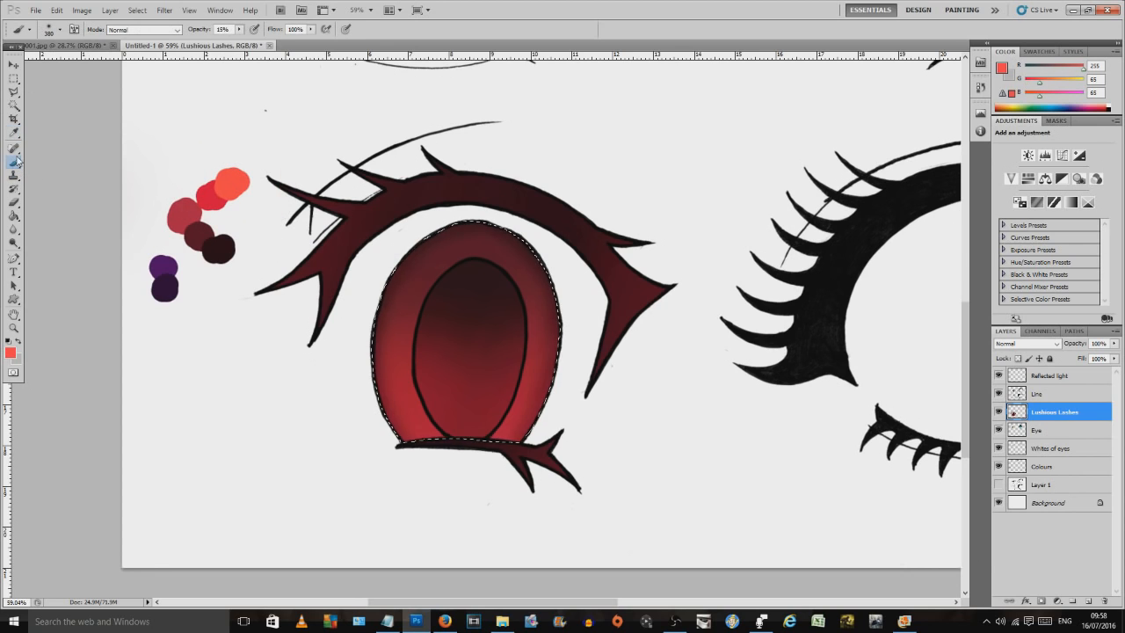
mouse_move(411, 397)
left_mouse_down()
mouse_move(444, 464)
mouse_move(500, 478)
mouse_move(538, 418)
mouse_move(554, 422)
mouse_move(424, 419)
mouse_move(379, 437)
mouse_move(587, 389)
mouse_move(552, 403)
mouse_move(507, 479)
mouse_move(402, 498)
left_mouse_up()
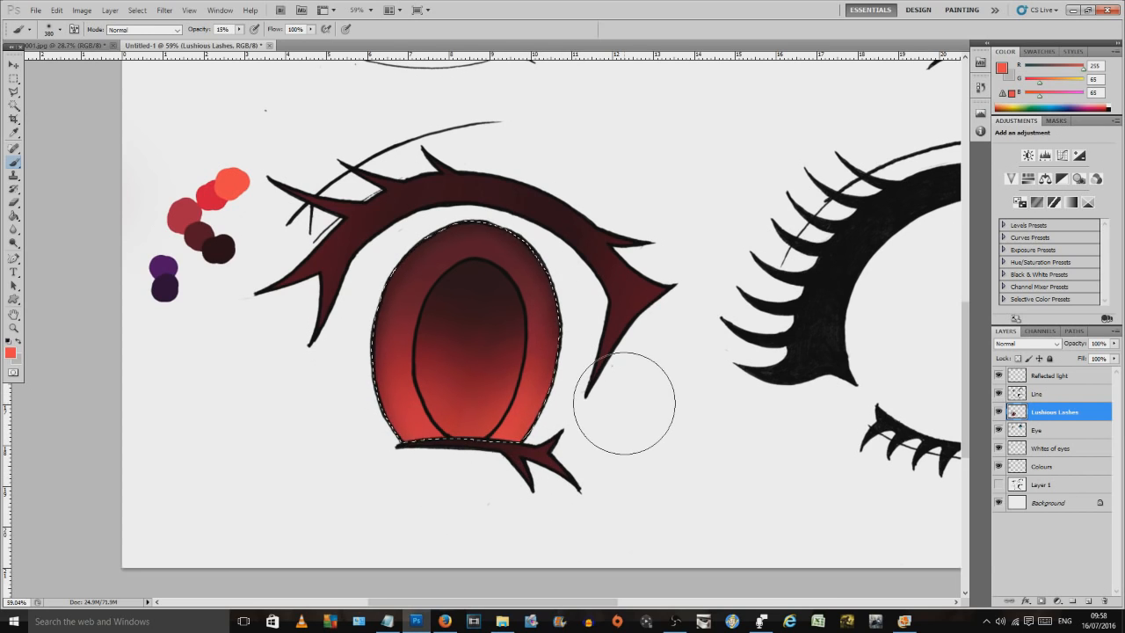
Step: Select the inner pupil oval by tracing along its black outline with the Polygonal Lasso
left_click(13, 91)
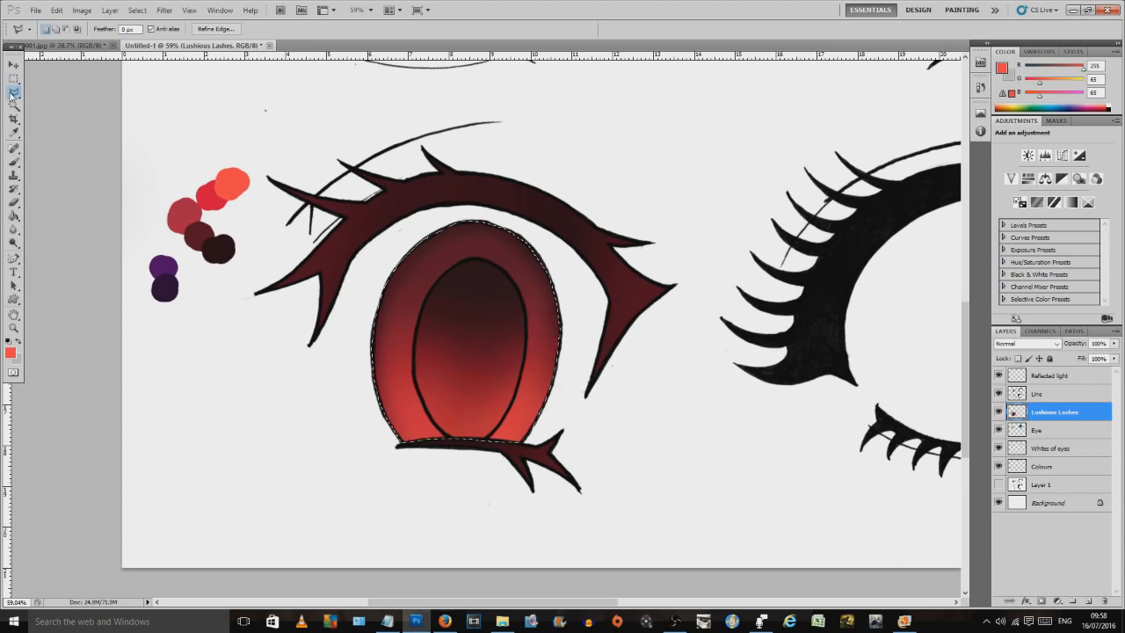
left_click(425, 301)
mouse_move(413, 336)
left_mouse_down()
mouse_move(418, 395)
mouse_move(432, 414)
left_mouse_up()
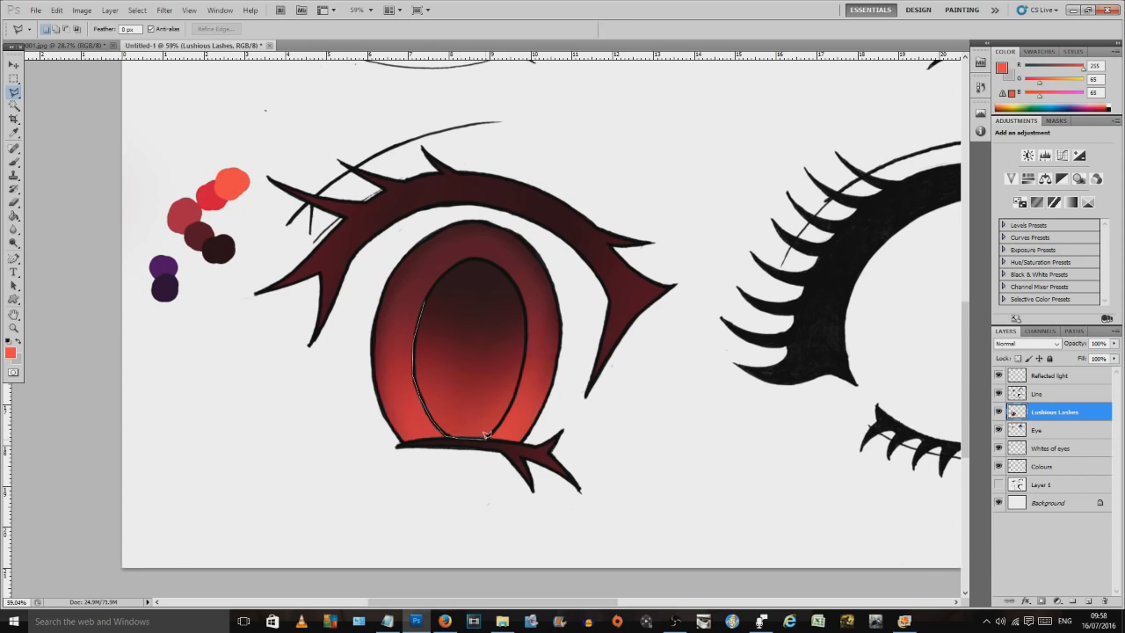
mouse_move(509, 411)
left_mouse_down()
mouse_move(530, 345)
mouse_move(525, 297)
mouse_move(480, 280)
mouse_move(514, 272)
mouse_move(477, 252)
mouse_move(425, 298)
left_mouse_up()
Step: Darken the selected pupil with the dark maroon swatch colour using the Brush, and deselect it
left_click(13, 132)
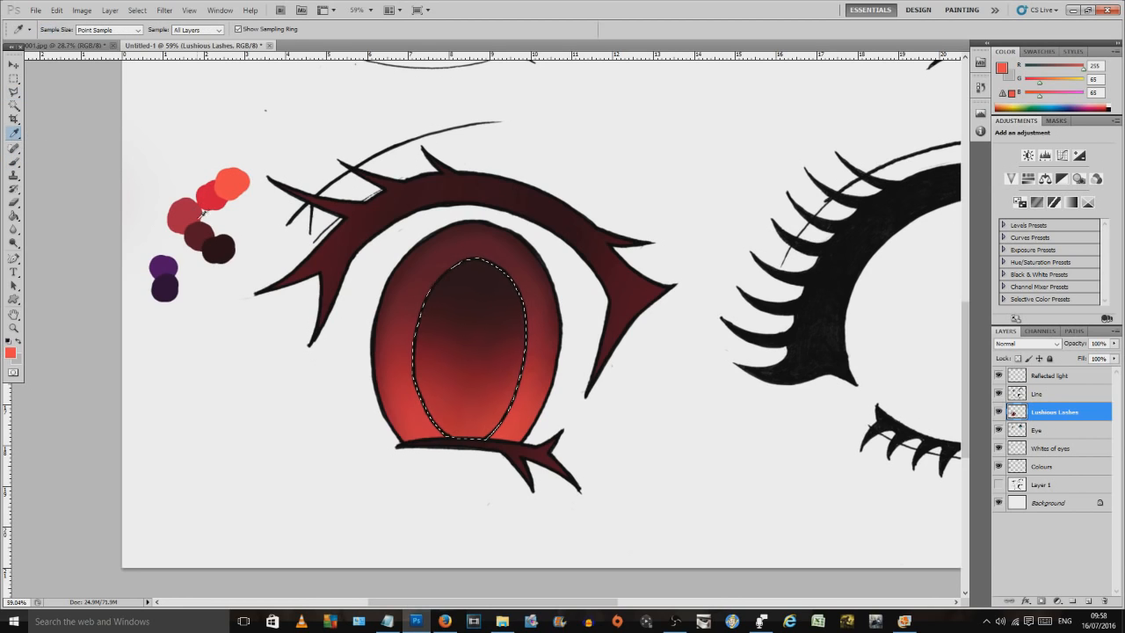
left_click(191, 225)
key("b")
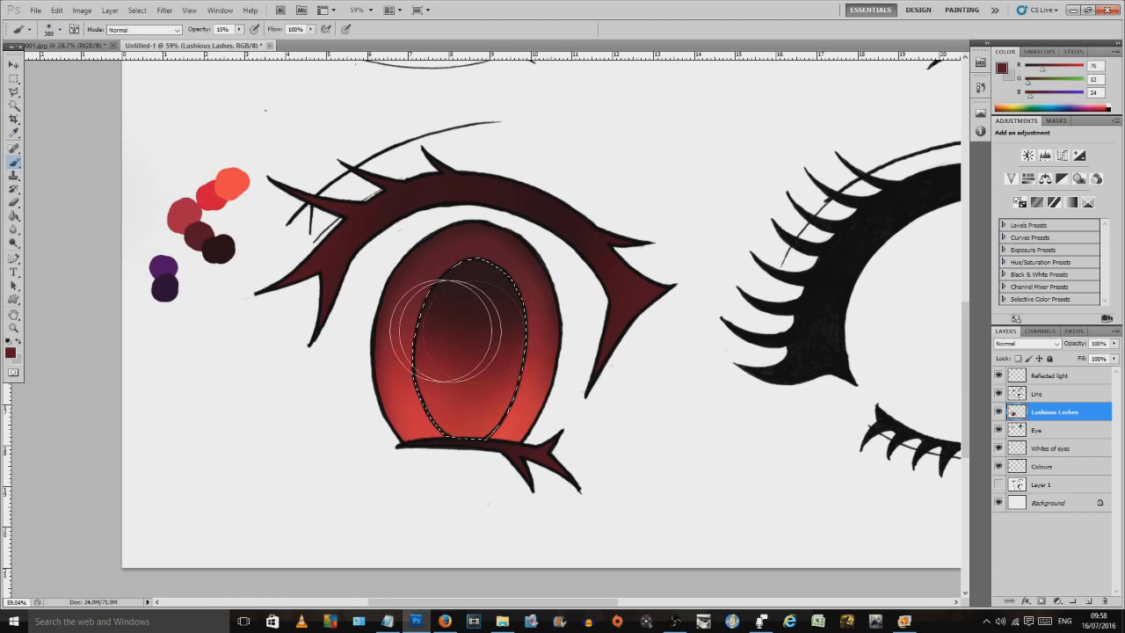
mouse_move(565, 356)
left_mouse_down()
mouse_move(445, 358)
mouse_move(431, 363)
mouse_move(522, 363)
mouse_move(406, 374)
mouse_move(528, 385)
mouse_move(452, 382)
mouse_move(478, 367)
mouse_move(530, 367)
mouse_move(419, 306)
mouse_move(622, 332)
mouse_move(562, 380)
mouse_move(439, 375)
mouse_move(537, 348)
mouse_move(602, 345)
mouse_move(424, 334)
mouse_move(425, 317)
mouse_move(569, 332)
mouse_move(491, 339)
mouse_move(525, 360)
left_mouse_up()
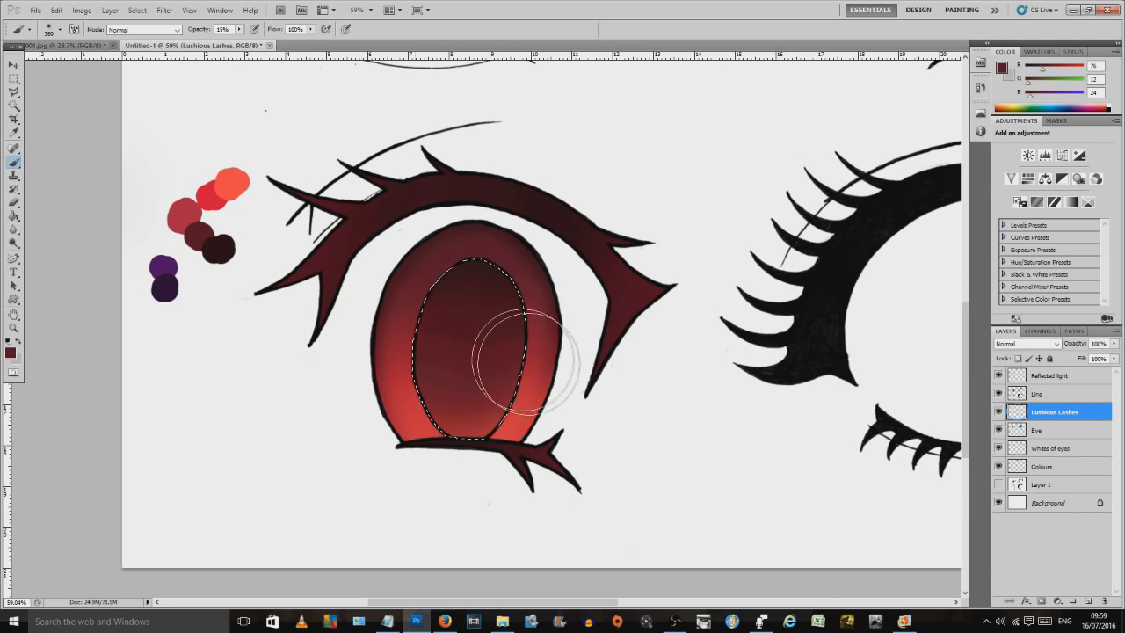
left_click(14, 78)
left_click(88, 127)
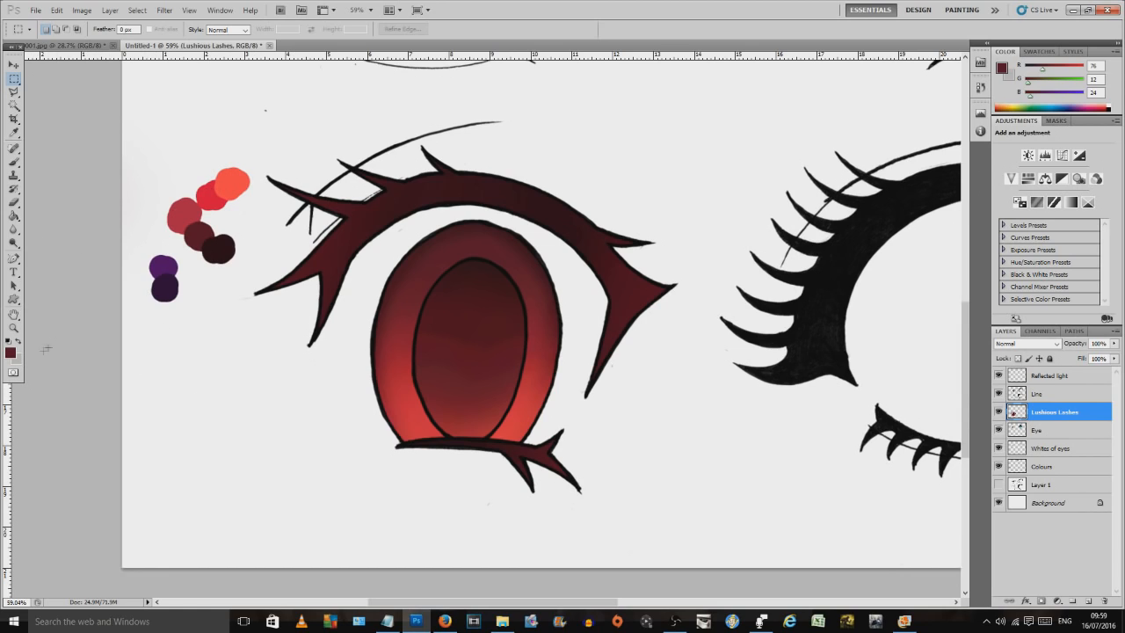
left_click(15, 299)
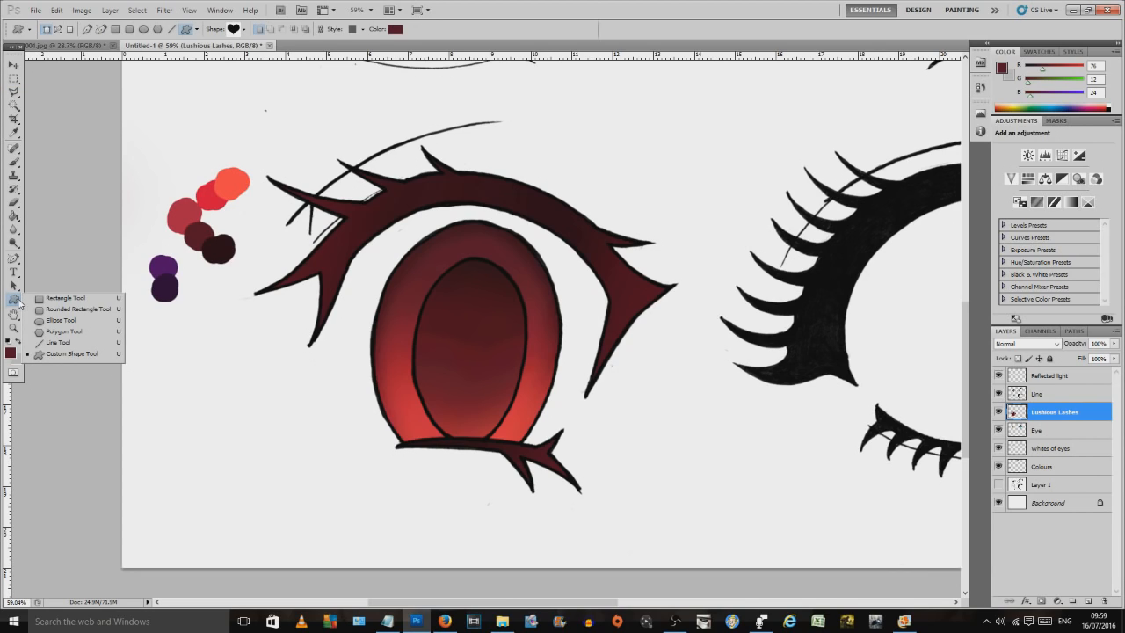
left_click(67, 356)
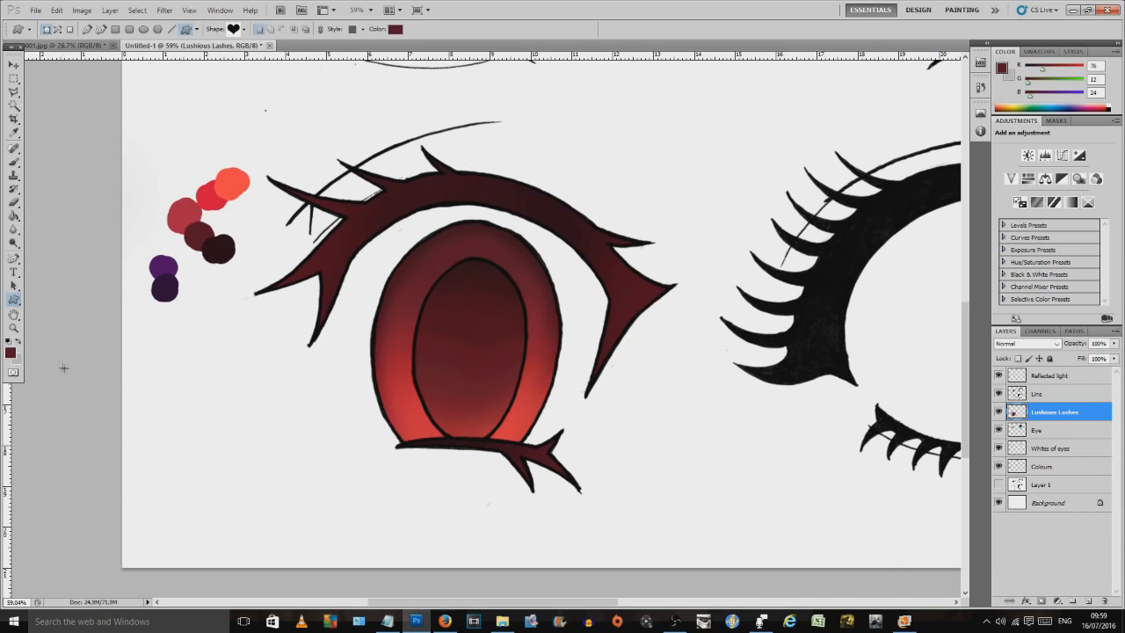
left_click(244, 29)
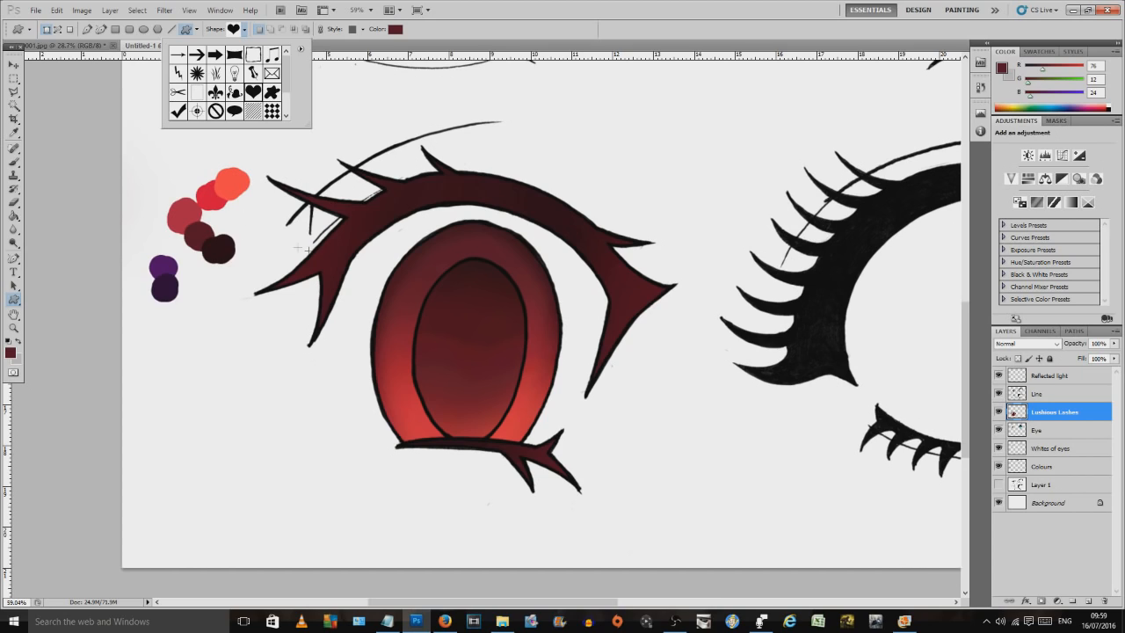
left_click(418, 282)
left_click_drag(419, 281, 519, 375)
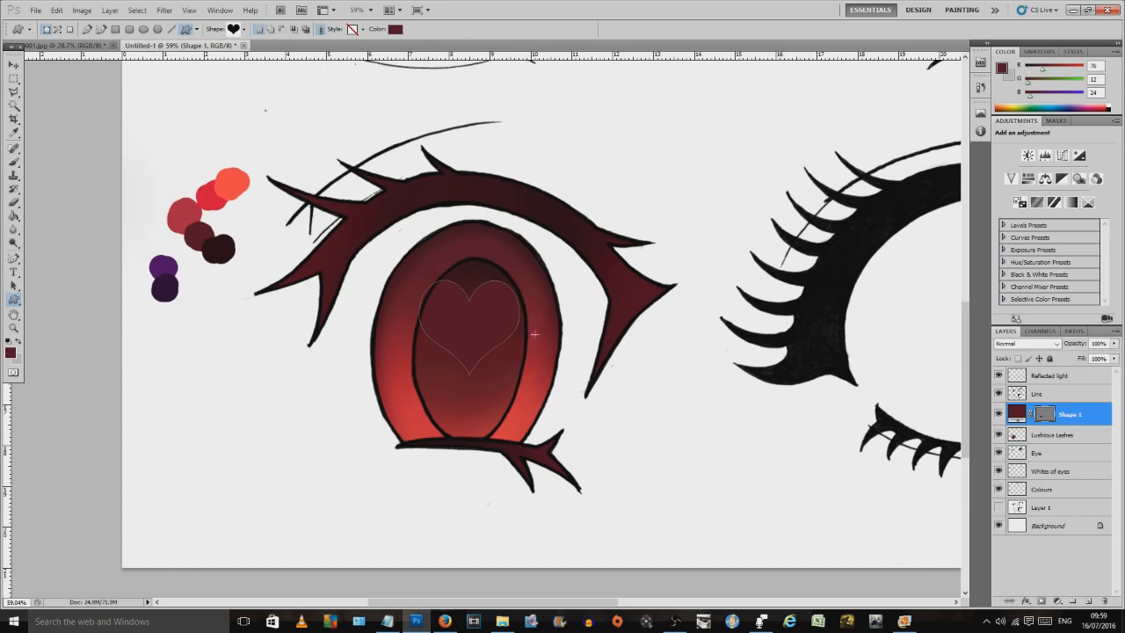
left_click(14, 65)
left_click_drag(469, 322, 473, 331)
left_click(14, 131)
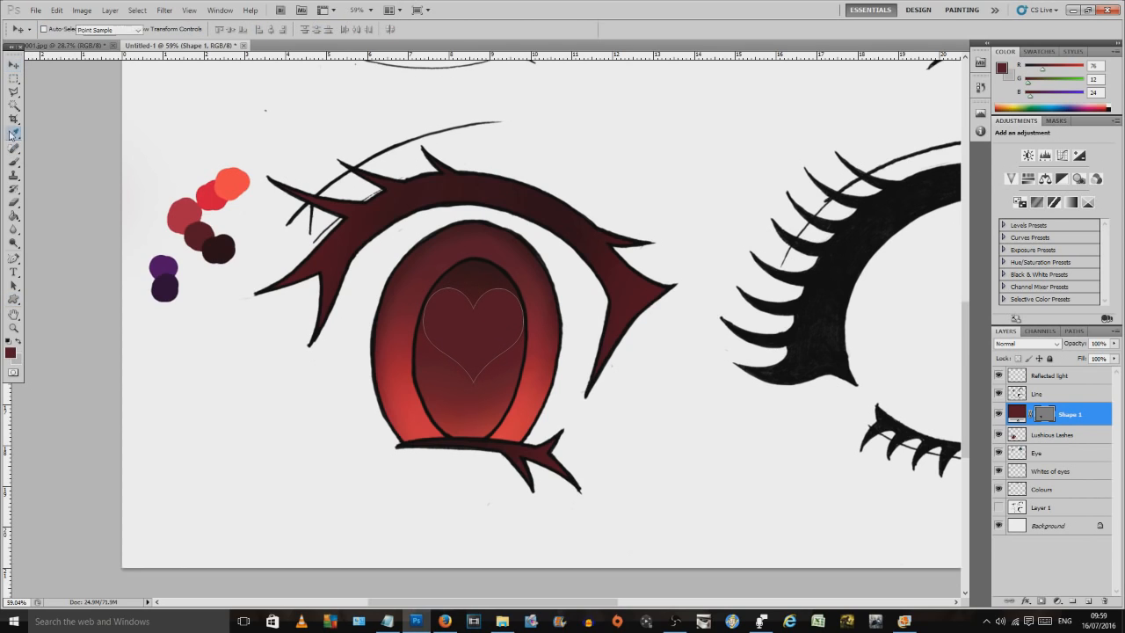
left_click(232, 172)
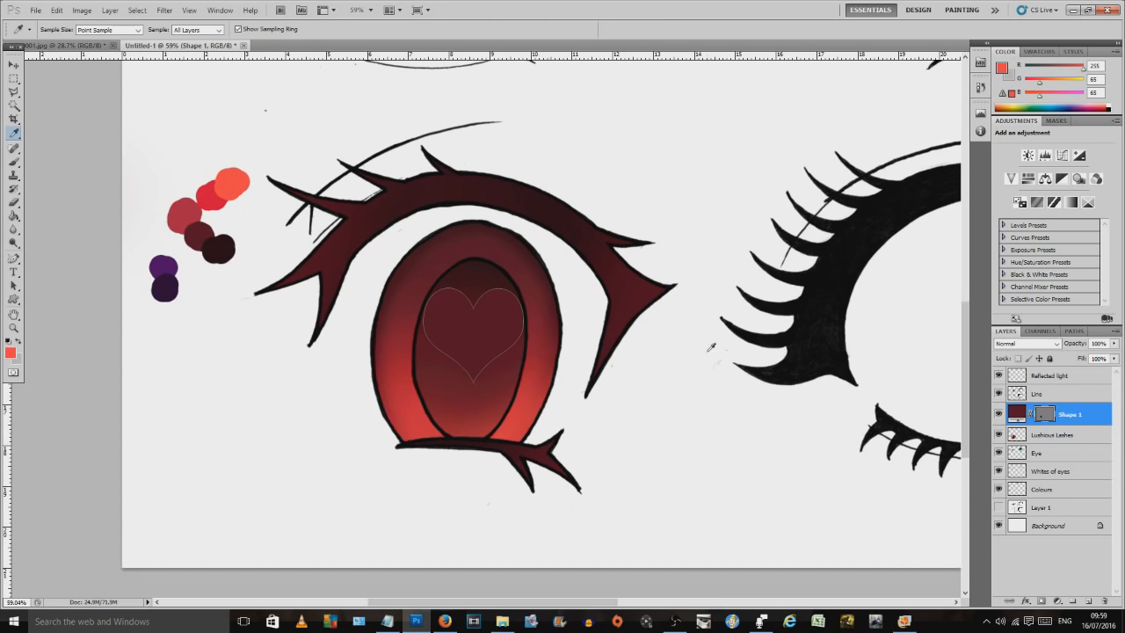
key("Delete")
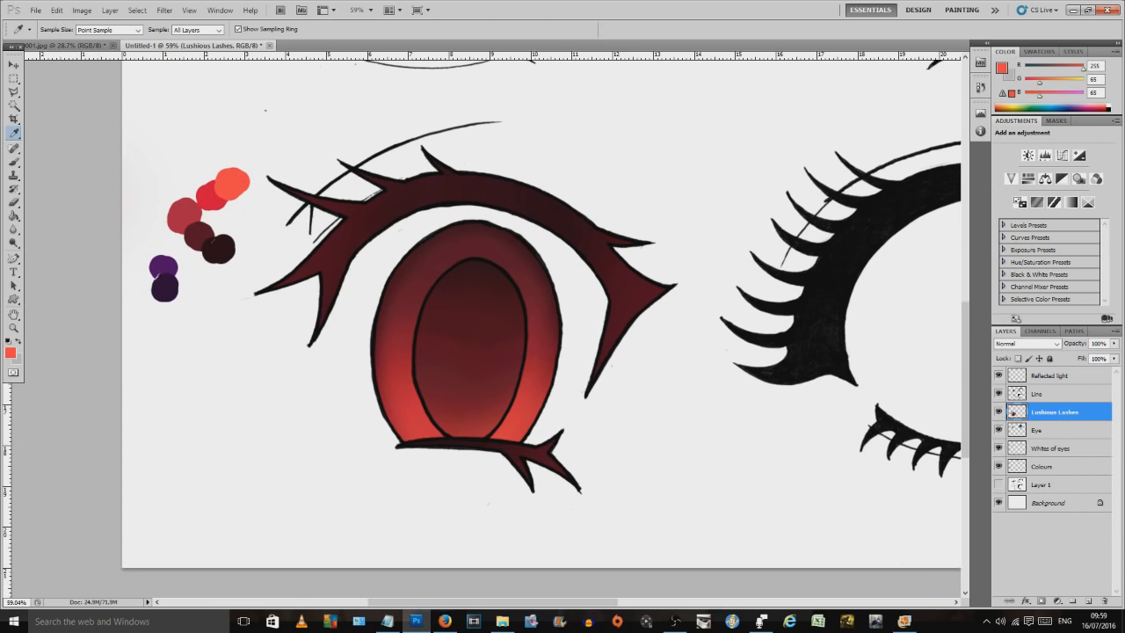
Step: Draw a pale pink (RGB 255, 169, 169) heart custom shape in the upper half of the pupil and centre it between the sides
left_click(11, 352)
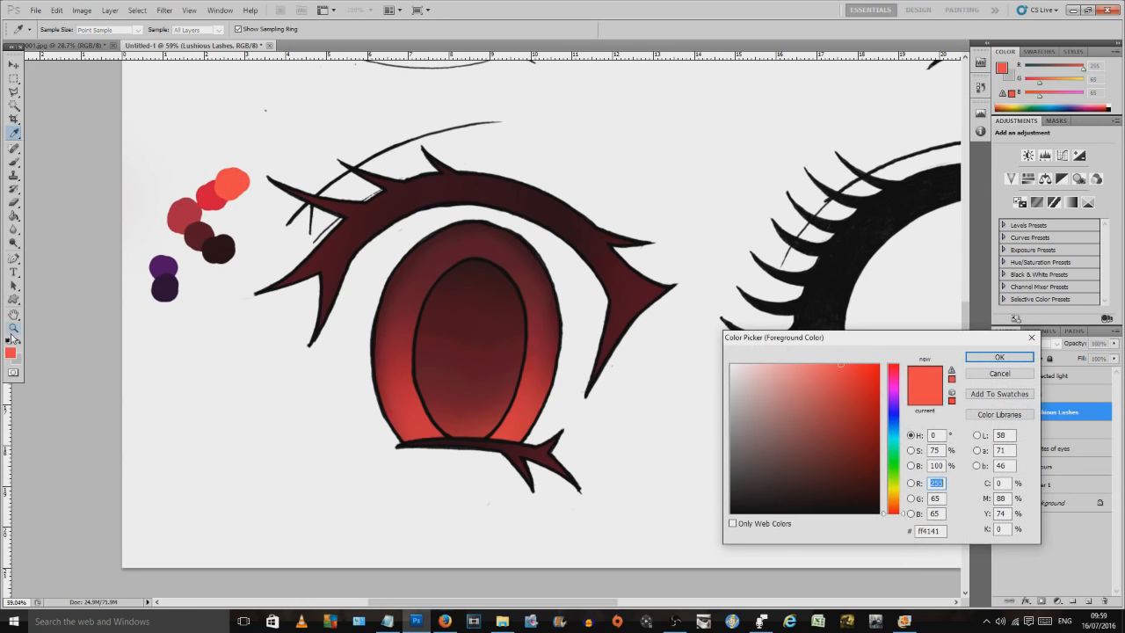
left_click_drag(831, 369, 780, 356)
left_click(984, 357)
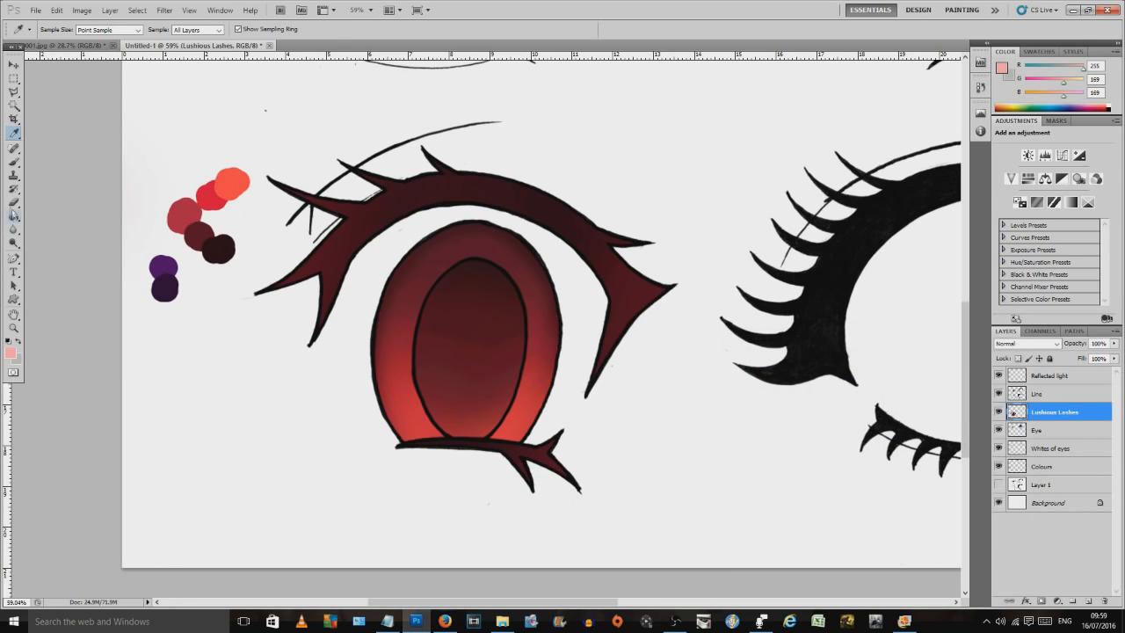
left_click(14, 299)
left_click_drag(488, 339, 513, 370)
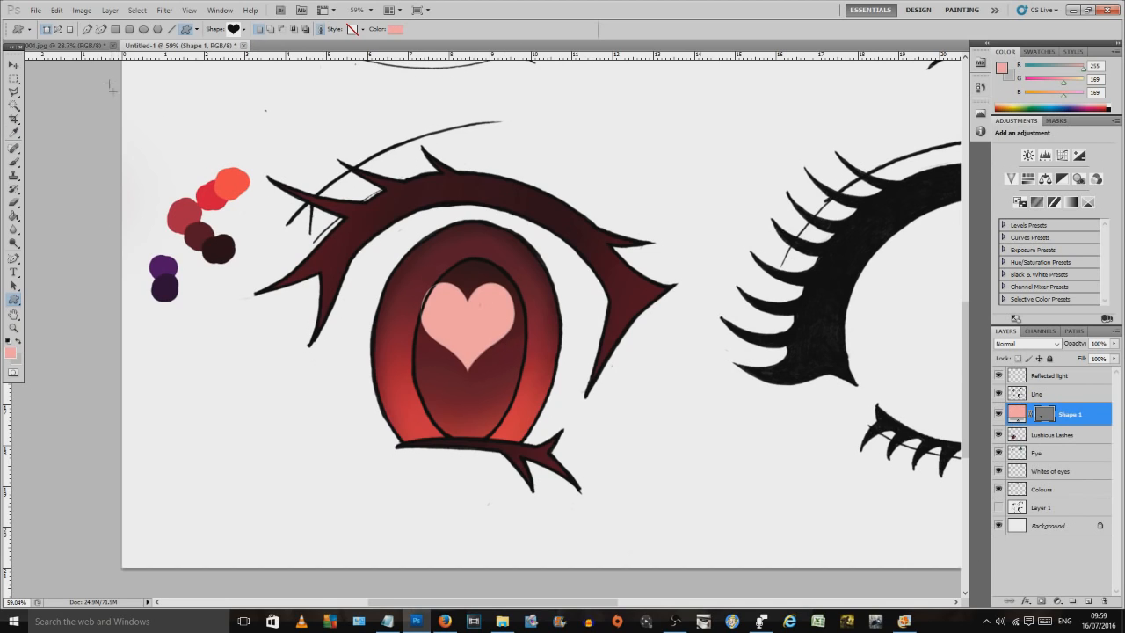
key("v")
left_click_drag(471, 314, 471, 320)
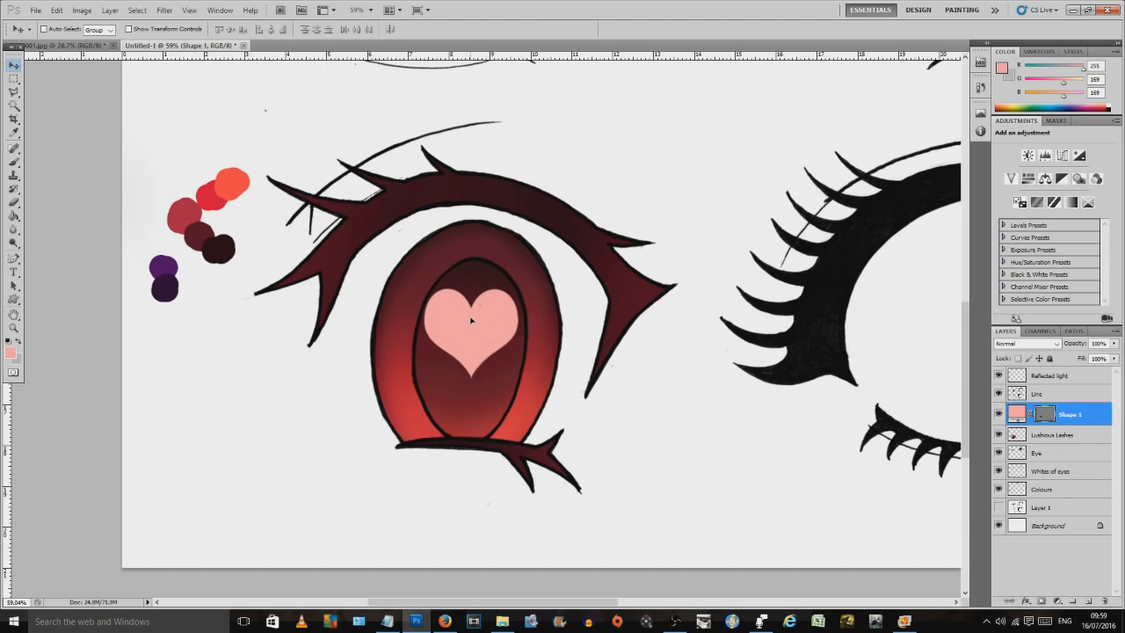
left_click_drag(470, 320, 472, 320)
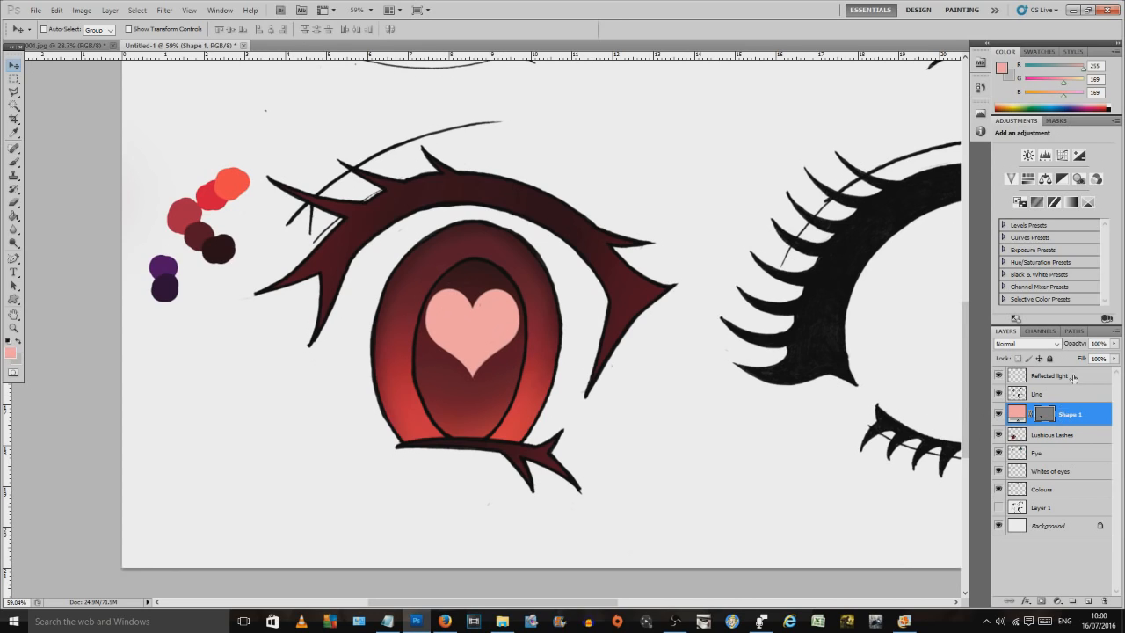
Step: Rasterize the heart shape layer, select the heart with the Magic Wand, and paste a copy of it onto a new layer
right_click(1079, 419)
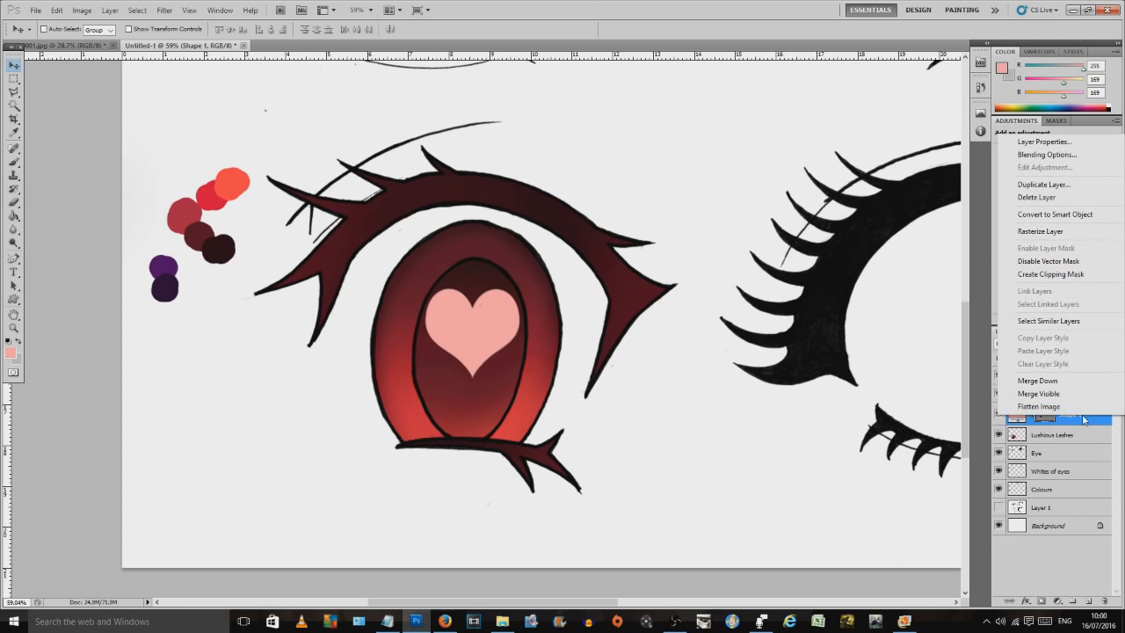
left_click(1038, 231)
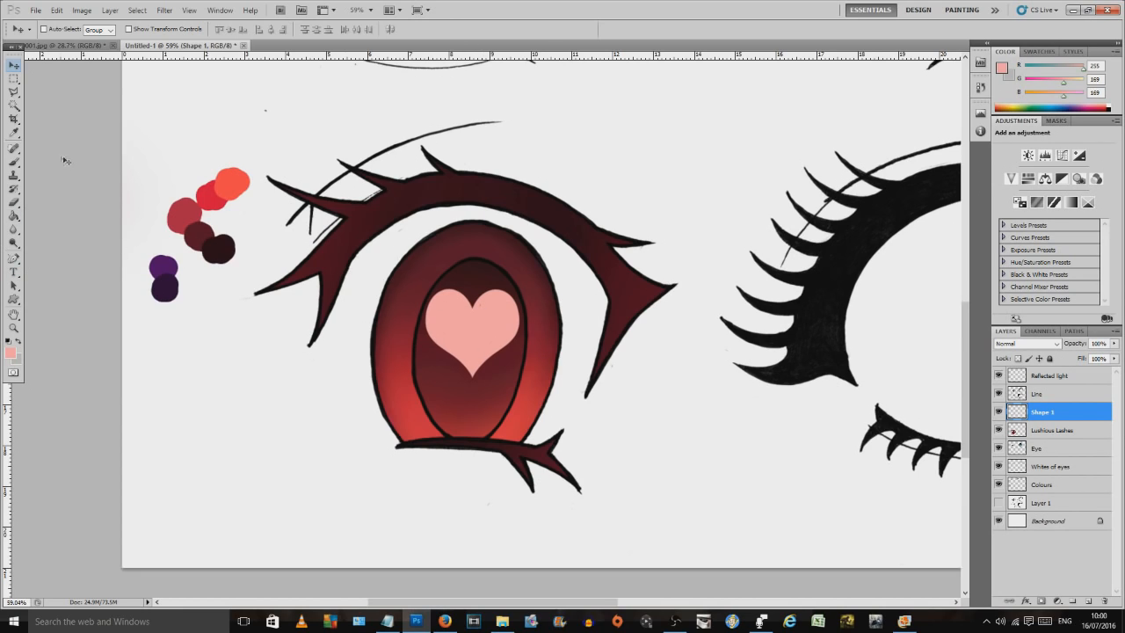
left_click(14, 105)
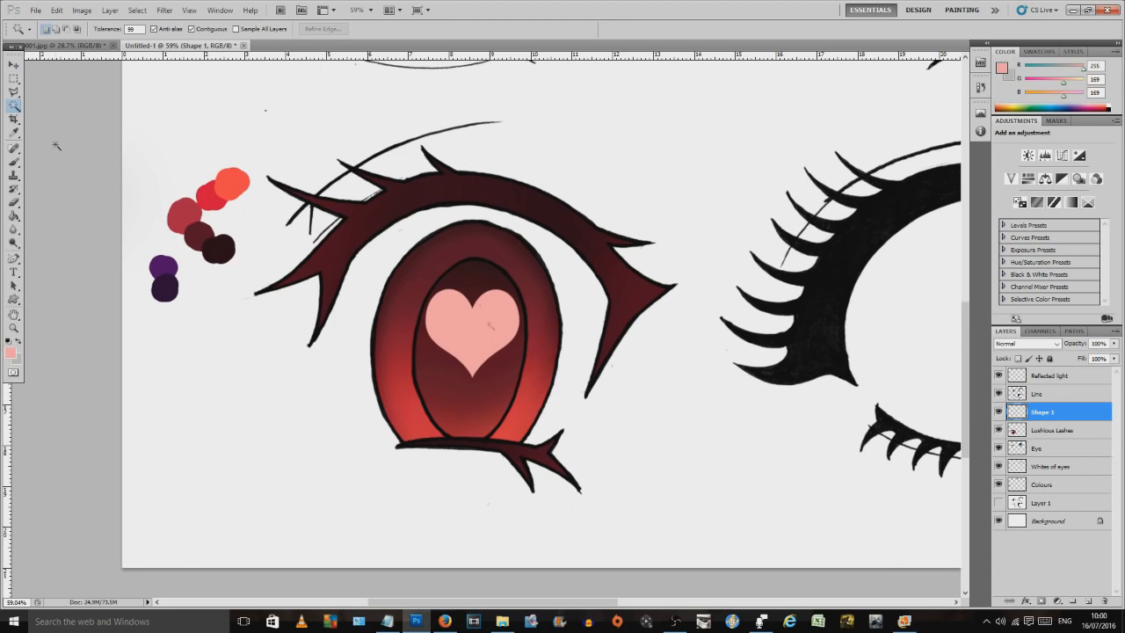
left_click(459, 331)
key("ctrl+shift+alt+n")
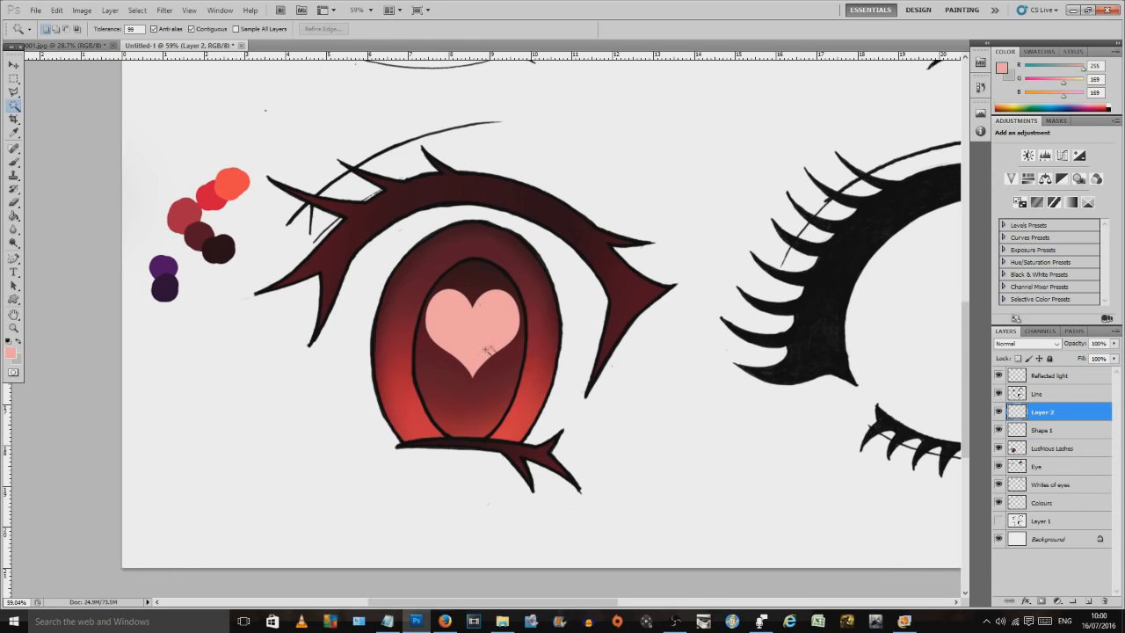
Step: Scale the copied heart proportionally to 85.06% and centre it inside the original heart
left_click(56, 10)
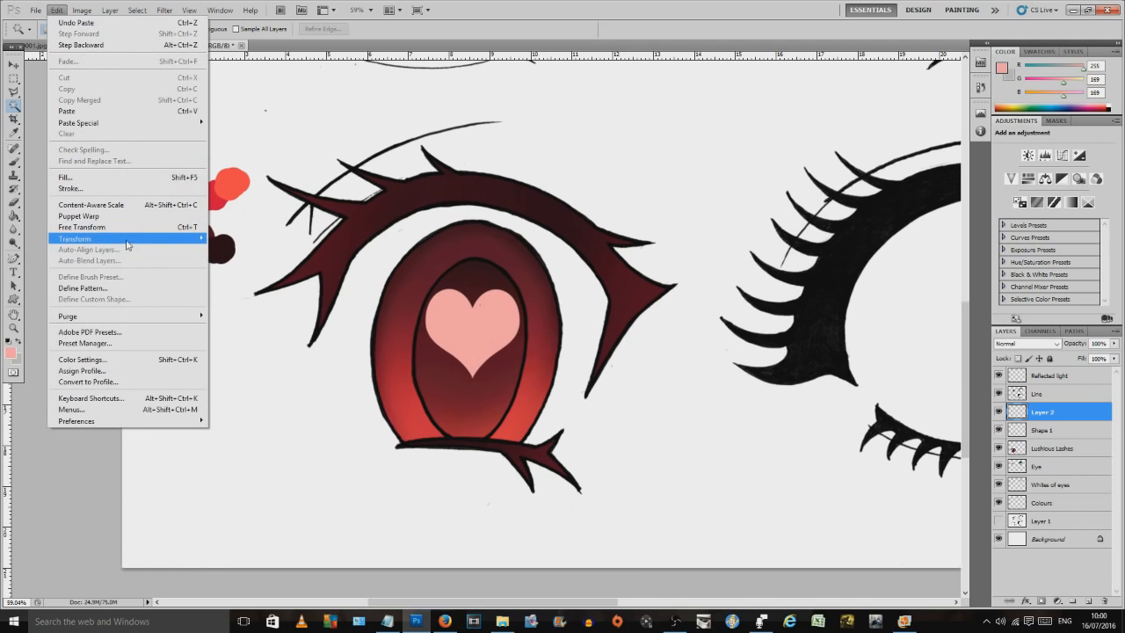
mouse_move(132, 238)
left_click(290, 261)
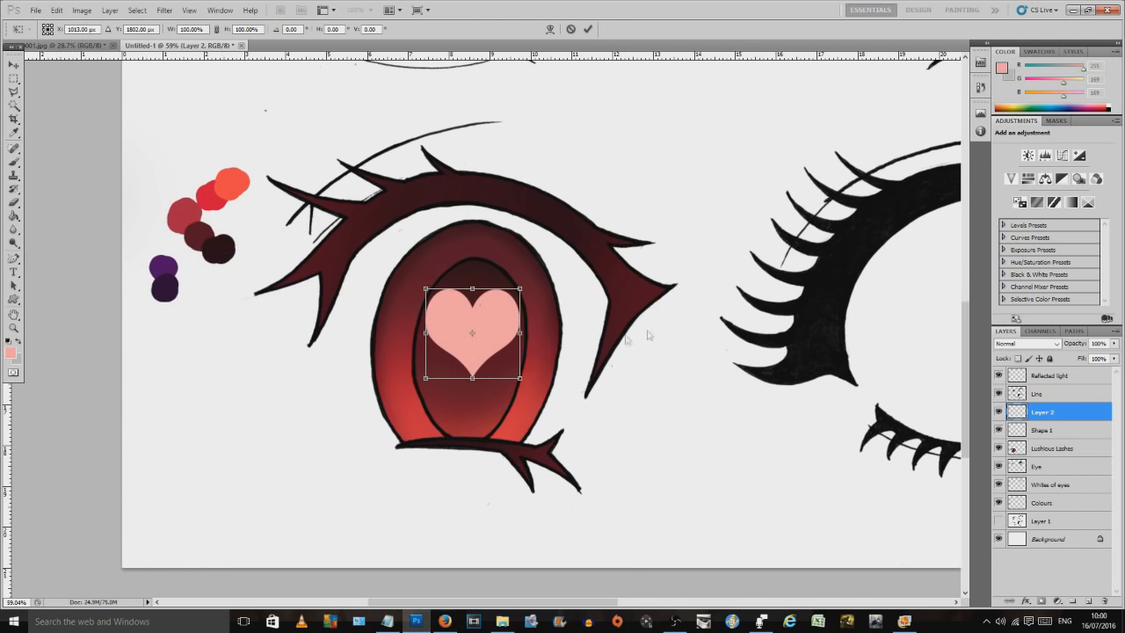
left_click_drag(428, 292, 439, 301)
left_click(217, 29)
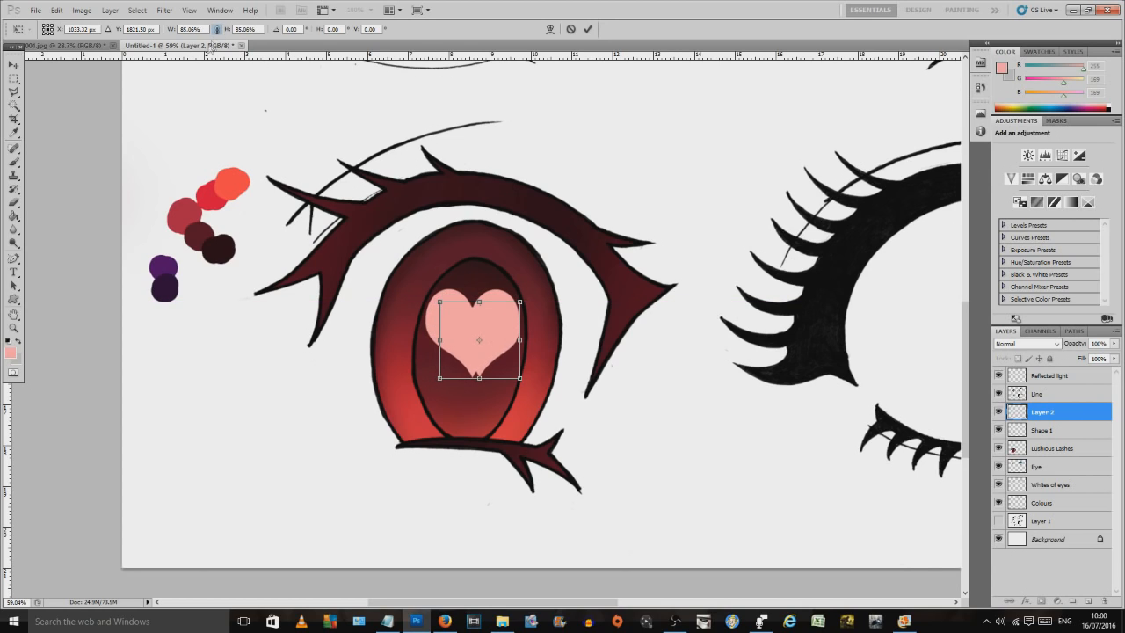
left_click_drag(496, 366, 489, 360)
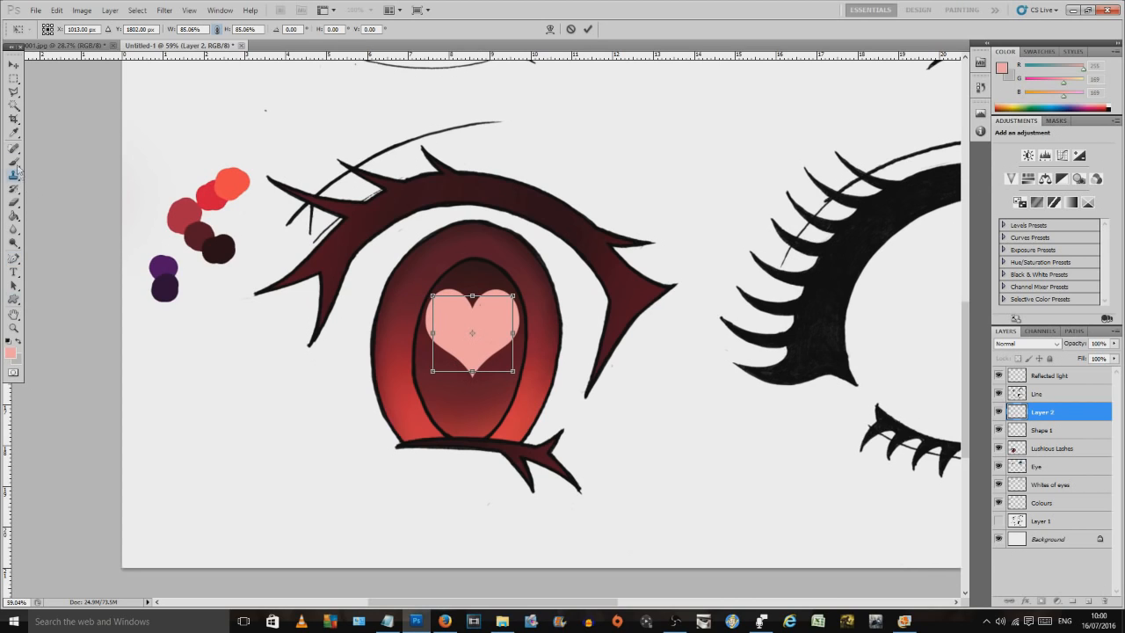
left_click(14, 132)
left_click(537, 235)
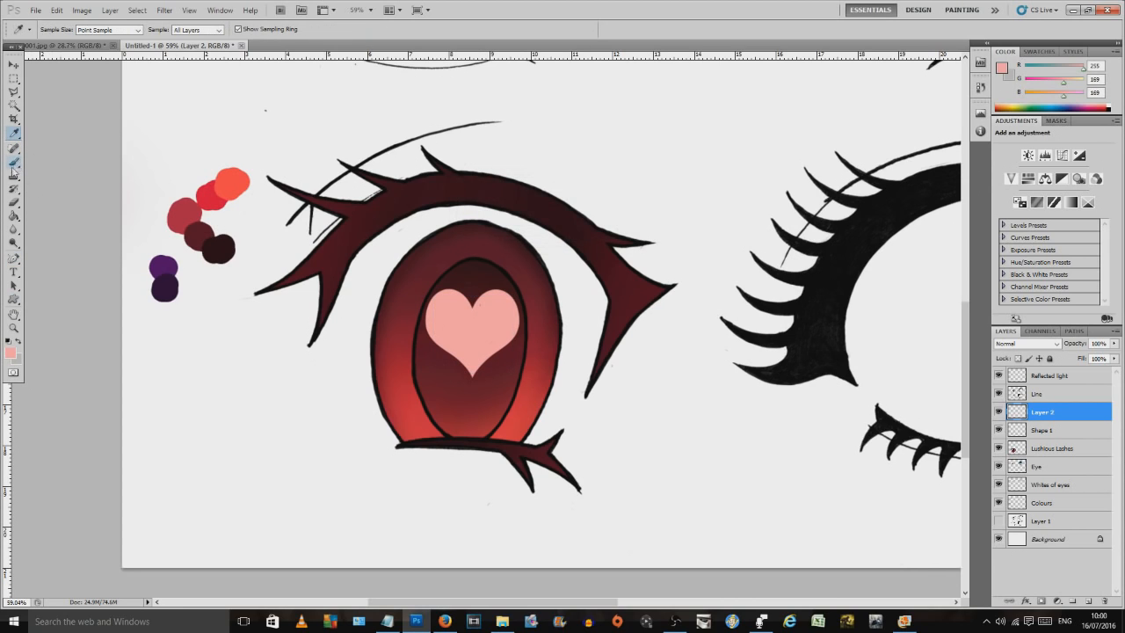
Step: Sample the dark maroon swatch (RGB 76, 12, 24) and fill the smaller heart with it using the Paint Bucket
left_click(199, 231)
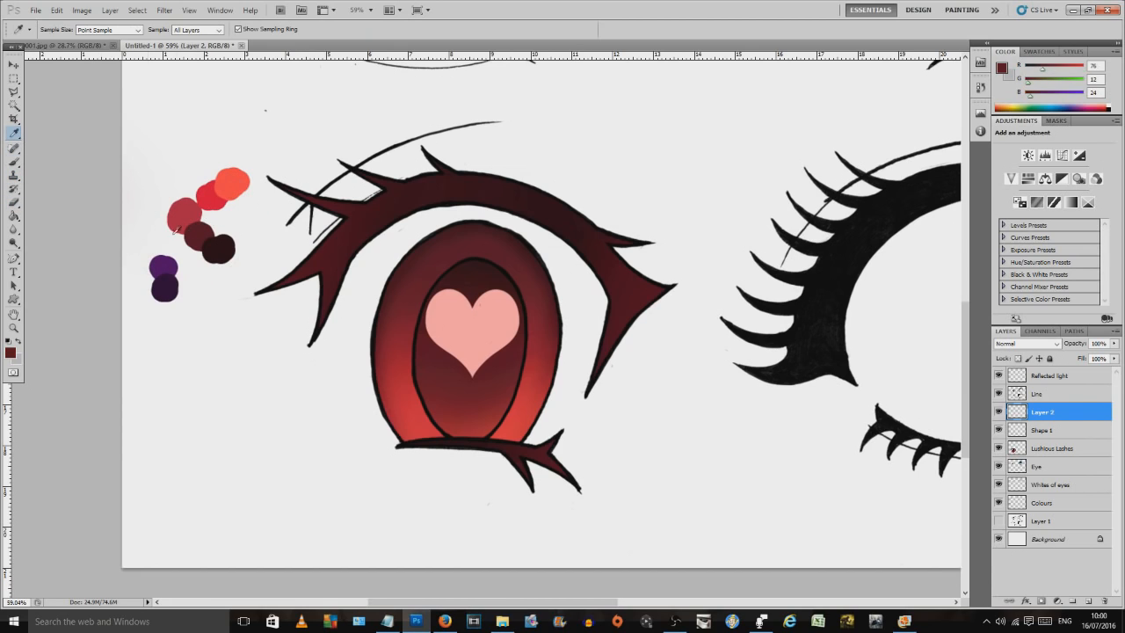
left_click(14, 215)
left_click(459, 317)
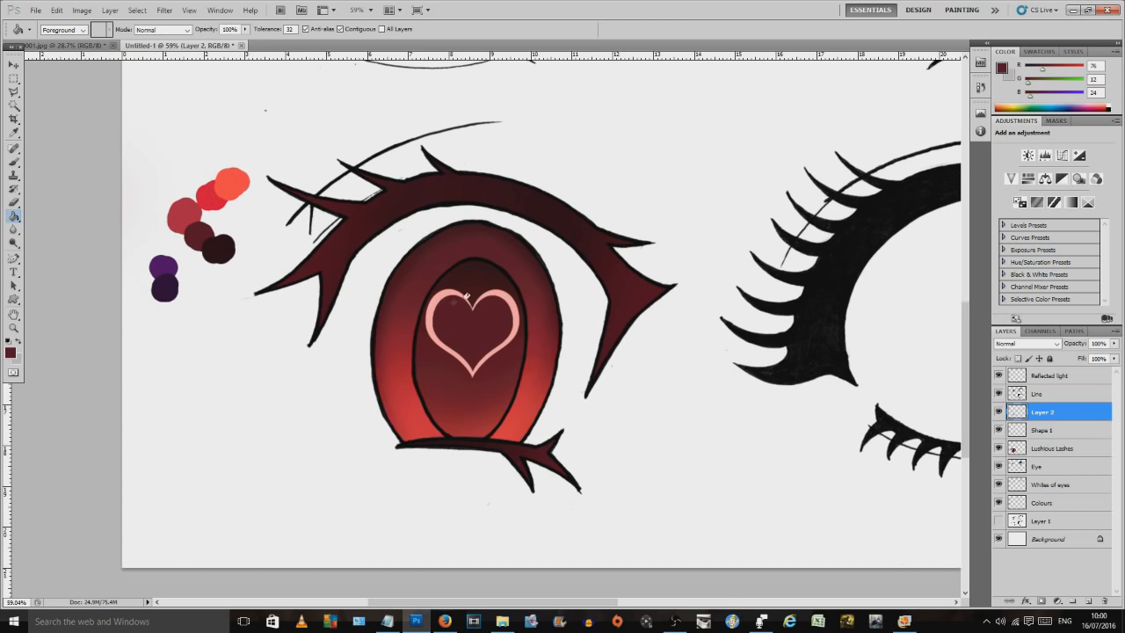
left_click(14, 79)
left_click_drag(53, 112, 60, 123)
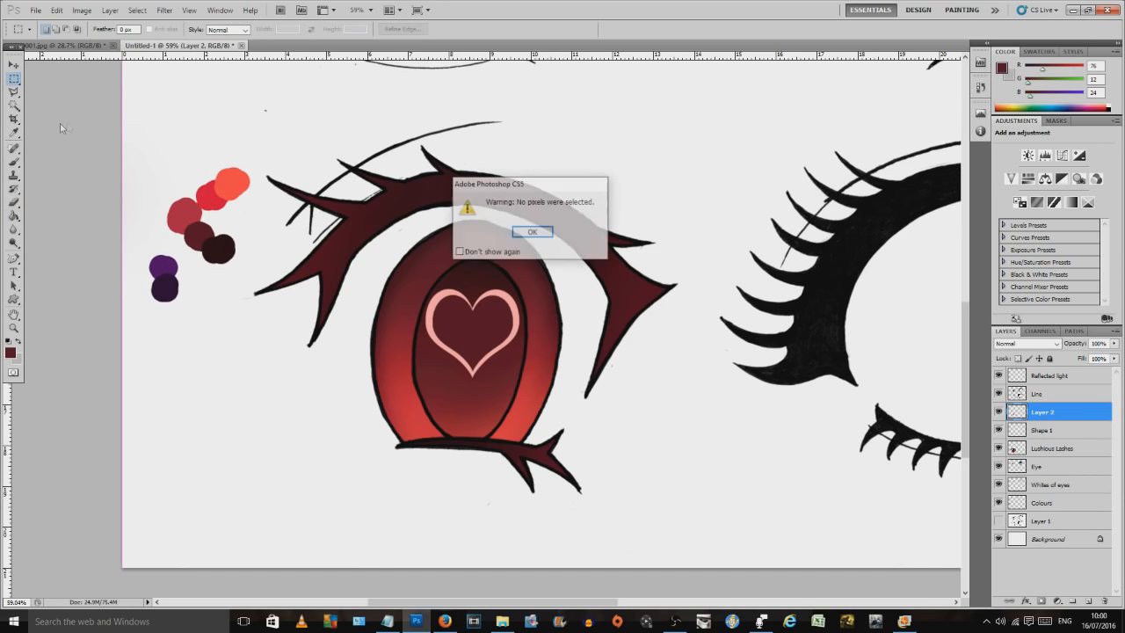
left_click(524, 233)
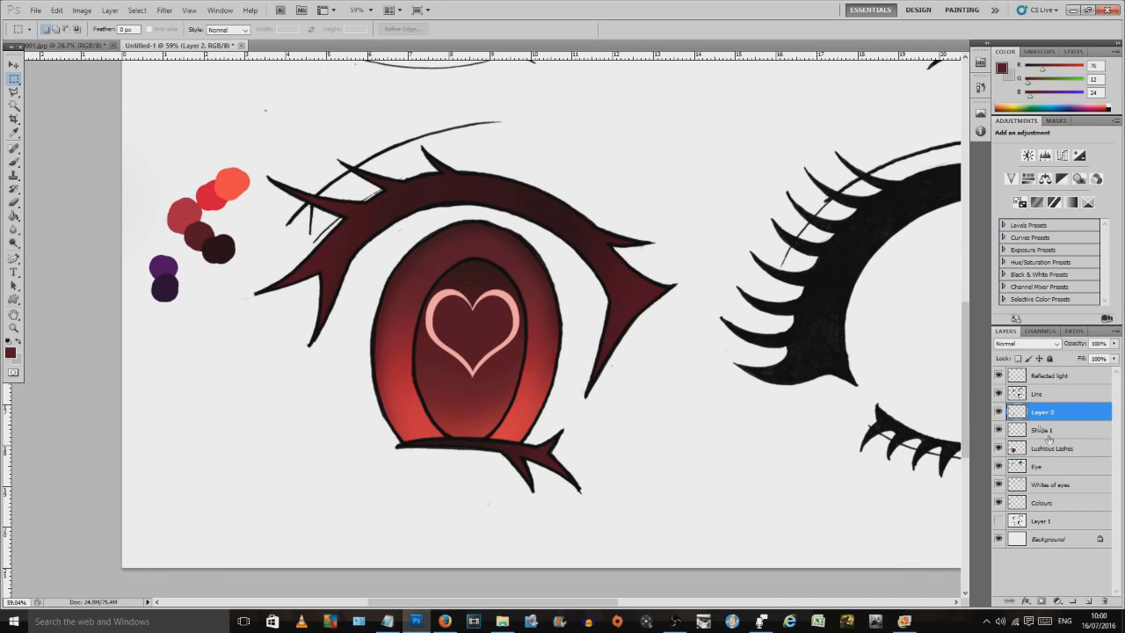
Step: Lower the opacity of the maroon heart's layer and merge it down into the pink heart layer
left_click(1113, 346)
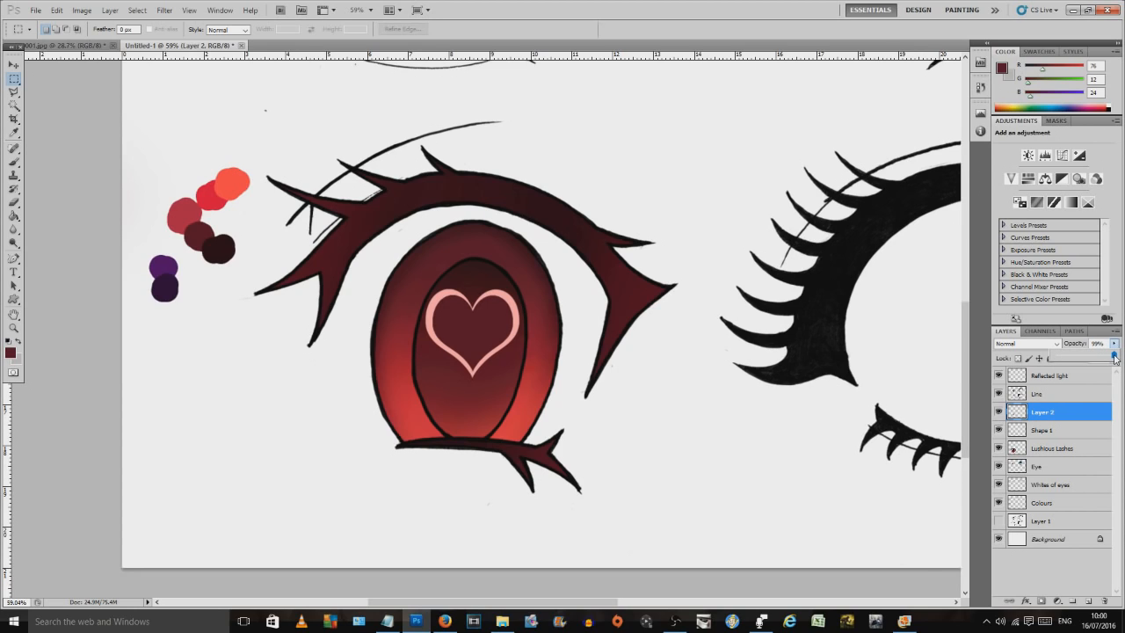
left_click_drag(1114, 357, 1100, 356)
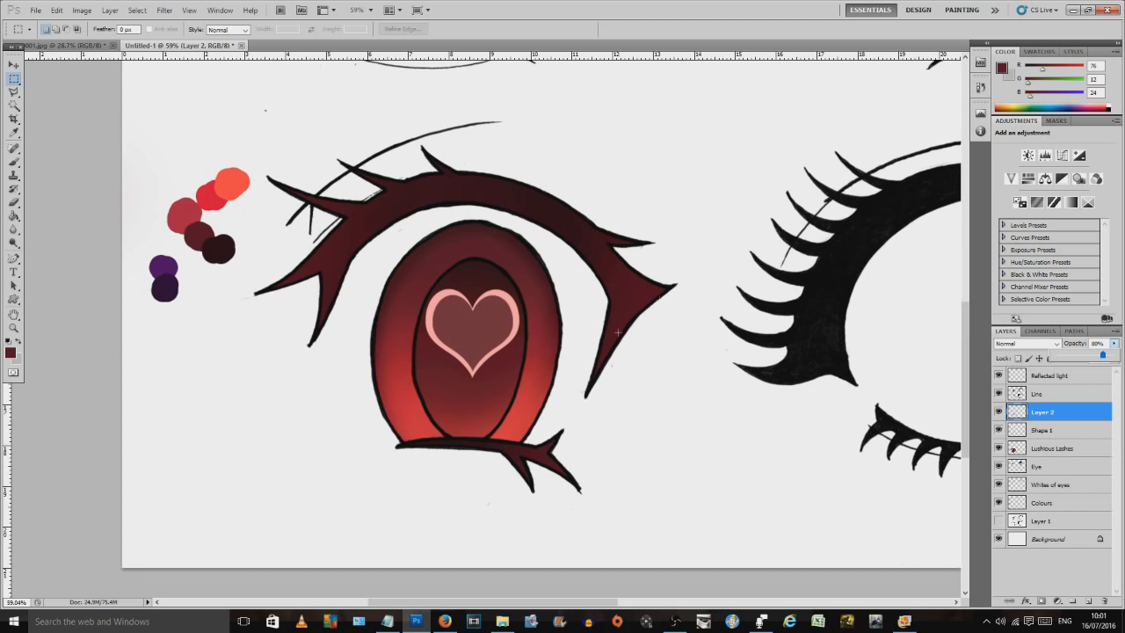
left_click_drag(1103, 356, 1100, 356)
left_click(18, 77)
left_click(1038, 430)
left_click(1035, 413)
right_click(1034, 414)
left_click(1050, 392)
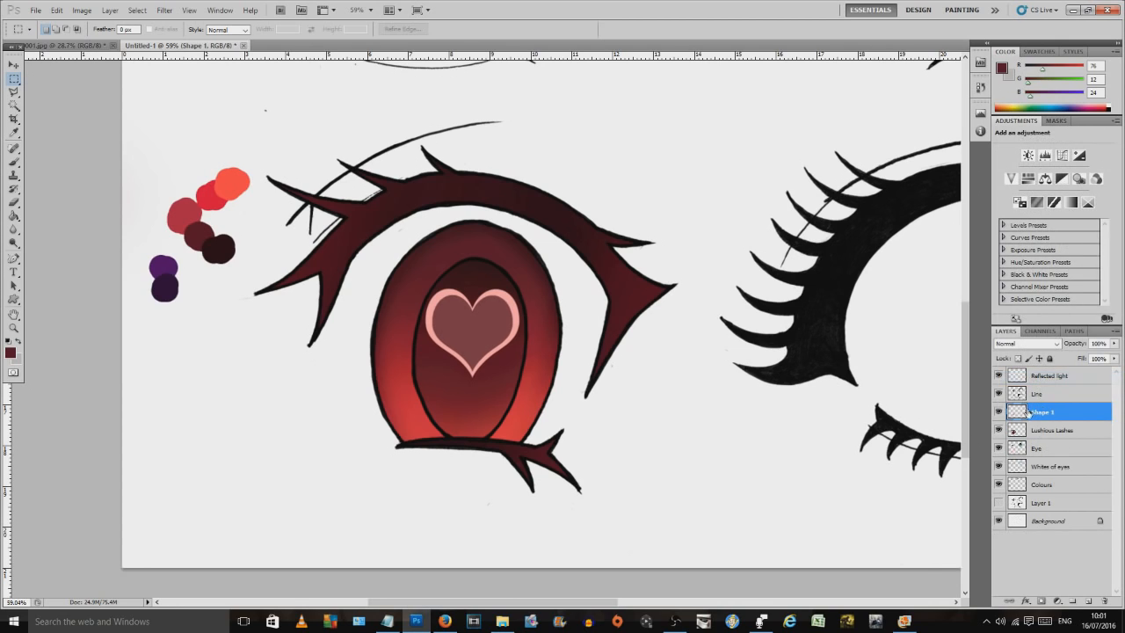
left_click(997, 412)
left_click(997, 411)
Step: Sample the pale pink from the heart's outline and place a wide elliptical selection over the lower end of the iris
left_click(14, 132)
left_click(441, 294)
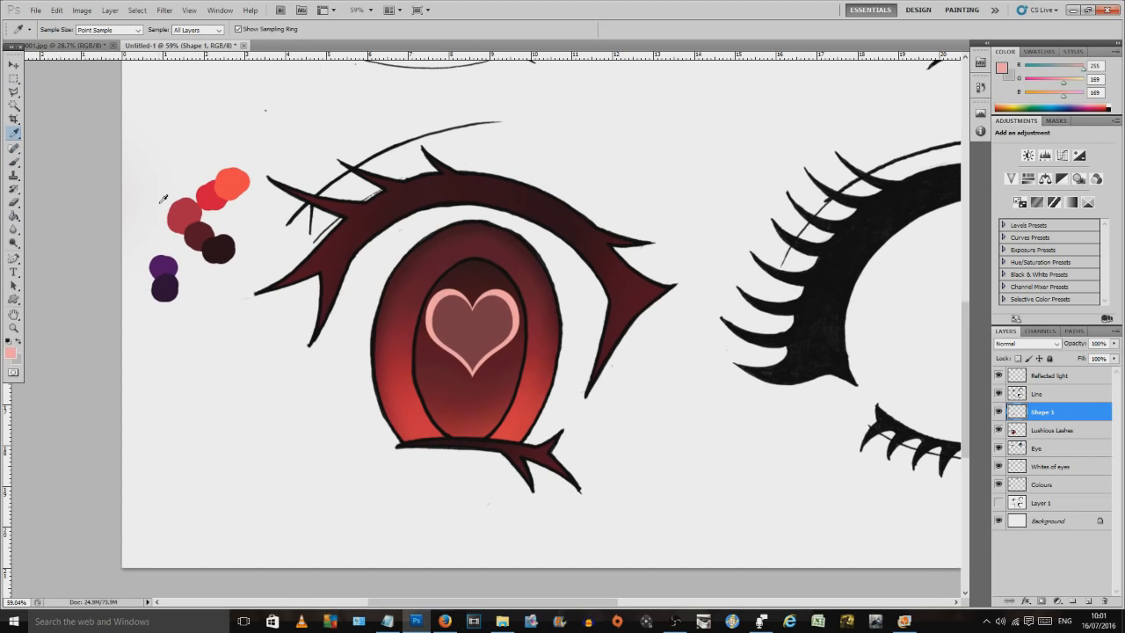
left_click(14, 78)
left_click_drag(18, 81, 39, 90)
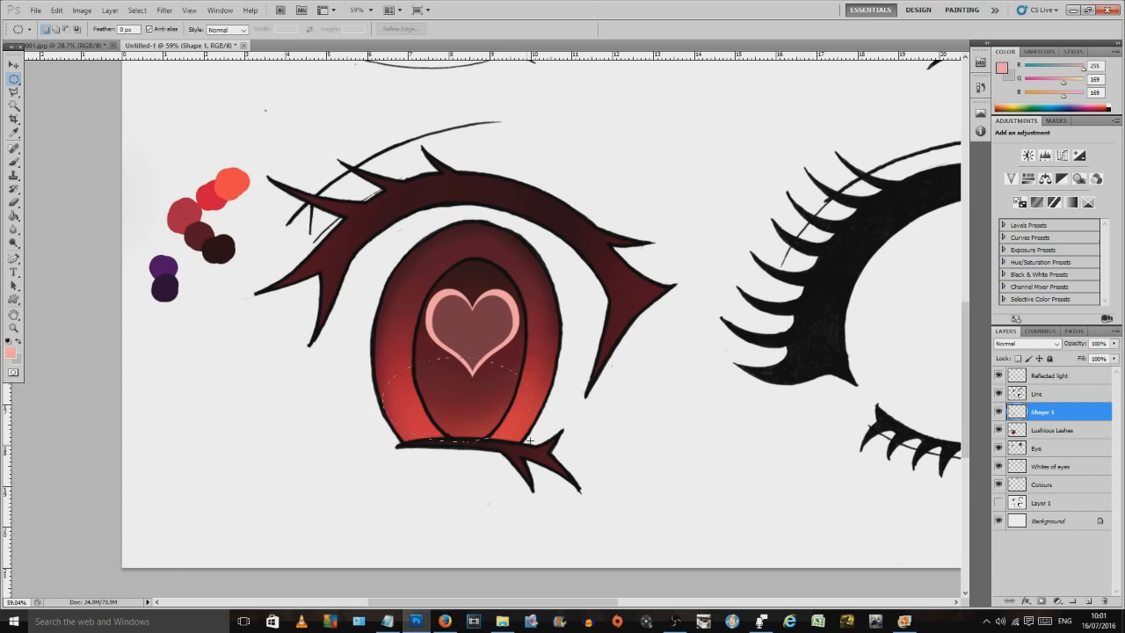
left_click_drag(463, 403, 466, 418)
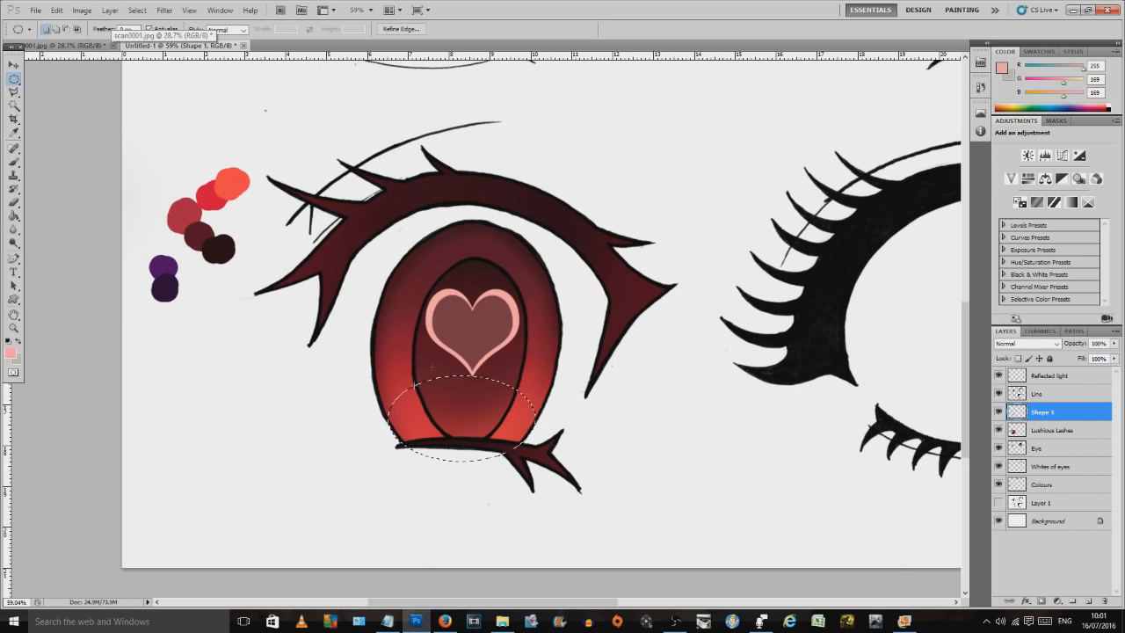
Step: Fill the elliptical selection with pale pink on a new layer
left_click(110, 9)
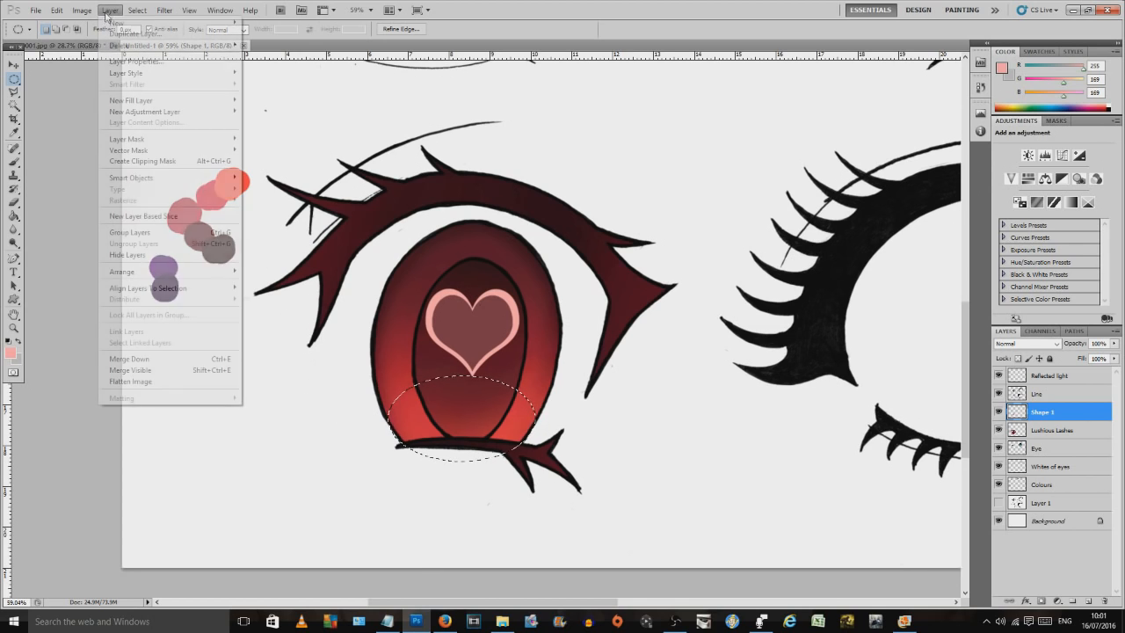
mouse_move(210, 22)
left_click(253, 26)
left_click(813, 114)
left_click(14, 215)
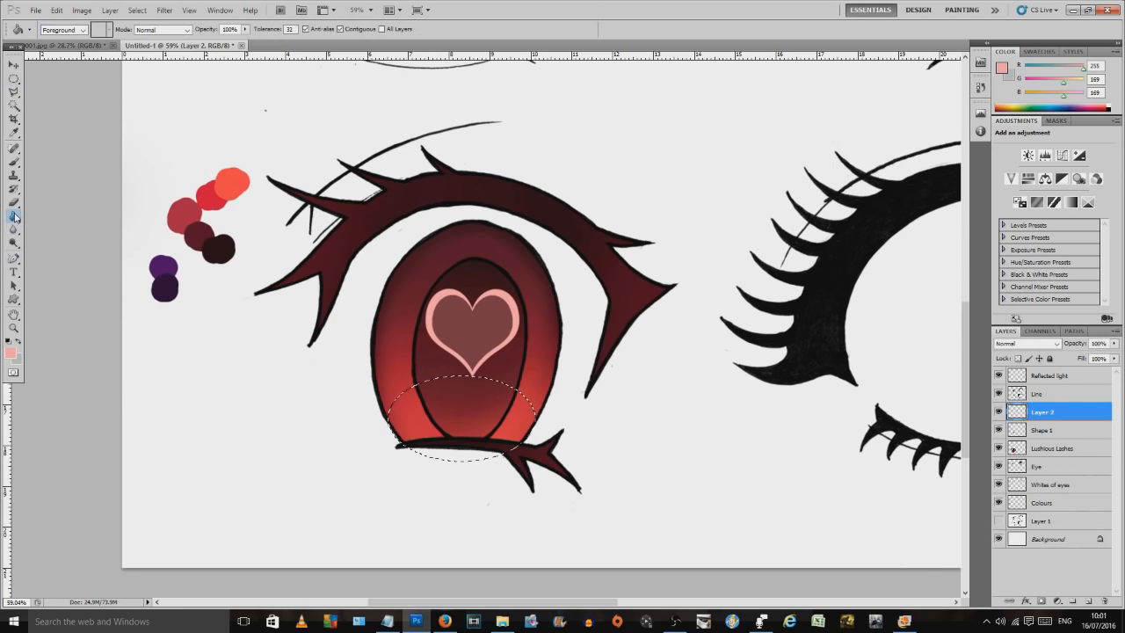
left_click(435, 417)
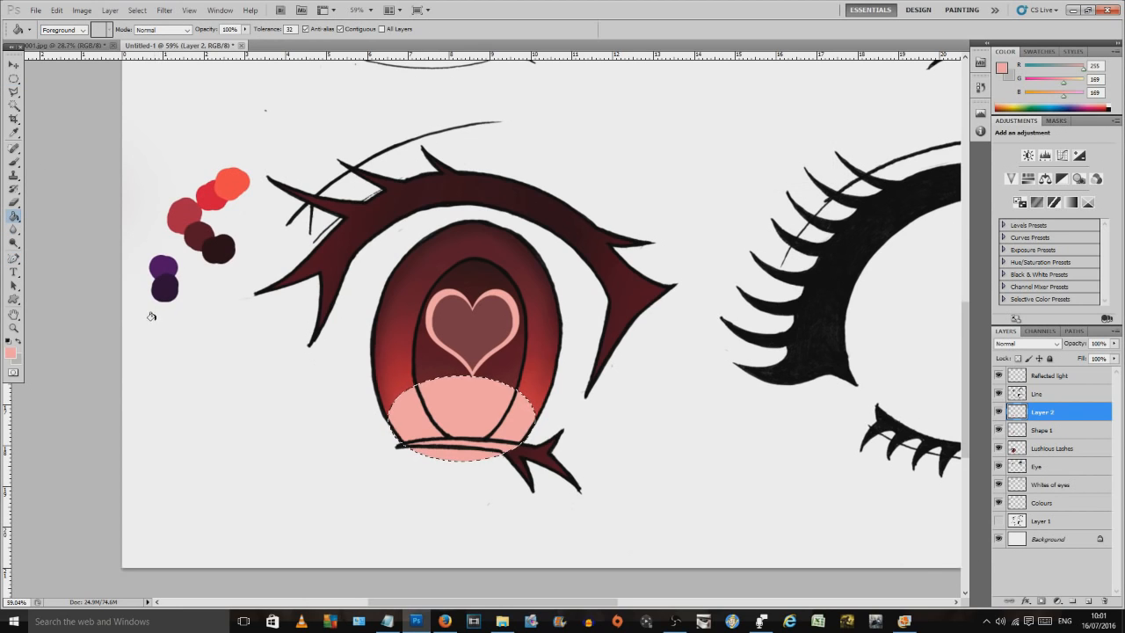
Step: Place a smaller elliptical selection inside the pink ellipse and sample the dark maroon swatch for filling it
left_click(14, 78)
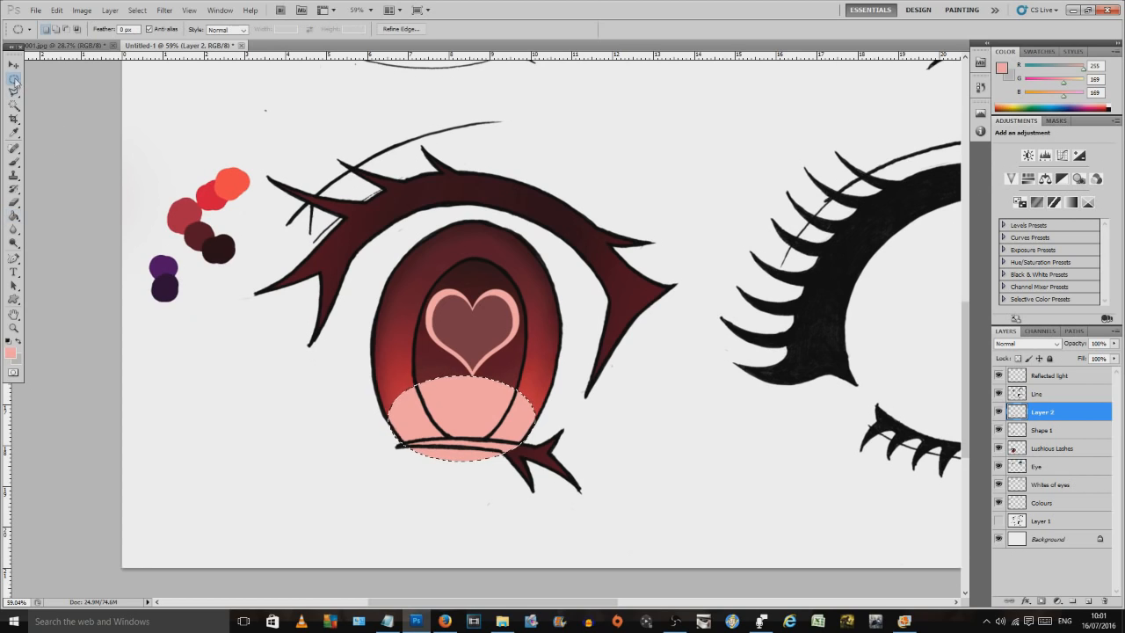
left_click(404, 396)
left_click_drag(476, 431, 475, 428)
key("i")
left_click(199, 236)
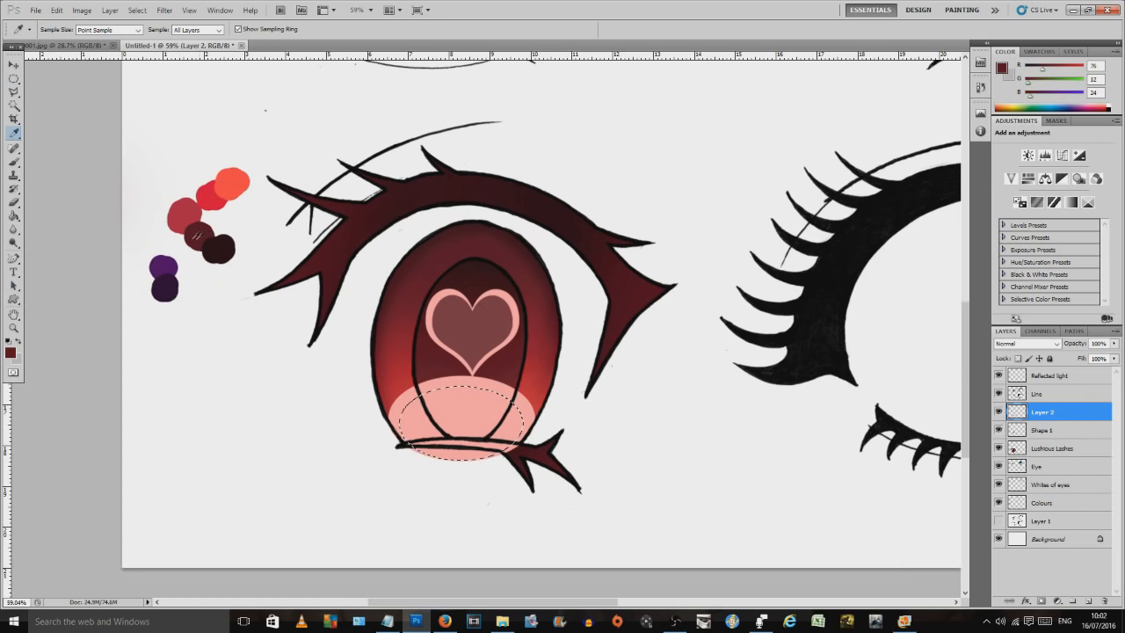
key("g")
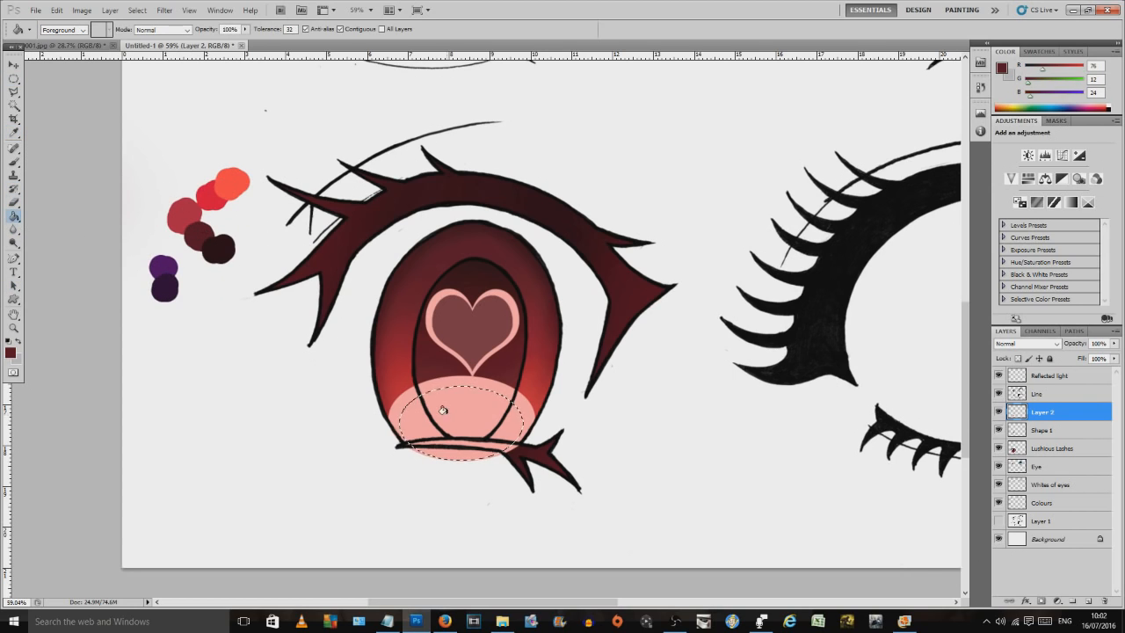
left_click(110, 11)
mouse_move(119, 24)
left_click(262, 34)
left_click(800, 130)
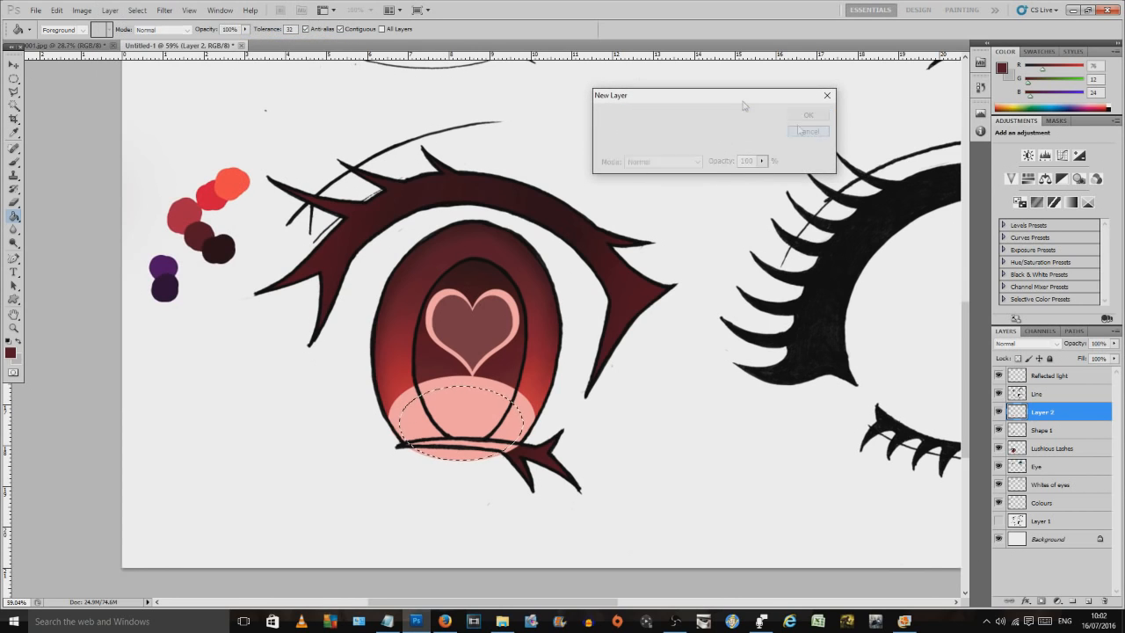
Step: Fill the smaller elliptical selection with dark maroon on a new layer and set that layer's opacity to 52%
left_click(110, 10)
mouse_move(118, 23)
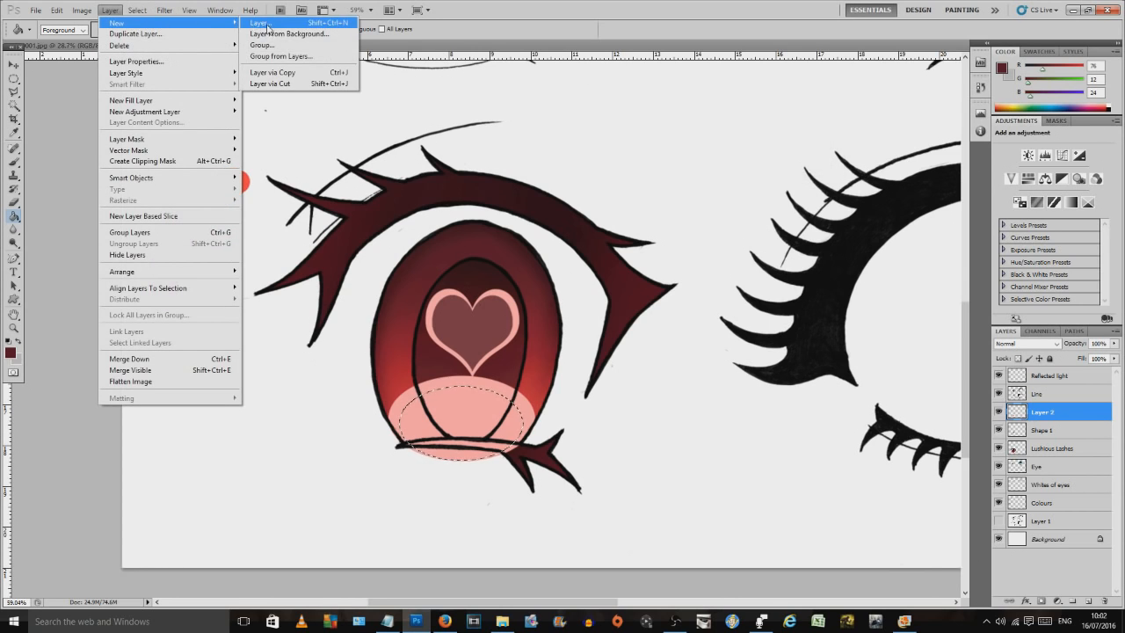
left_click(267, 24)
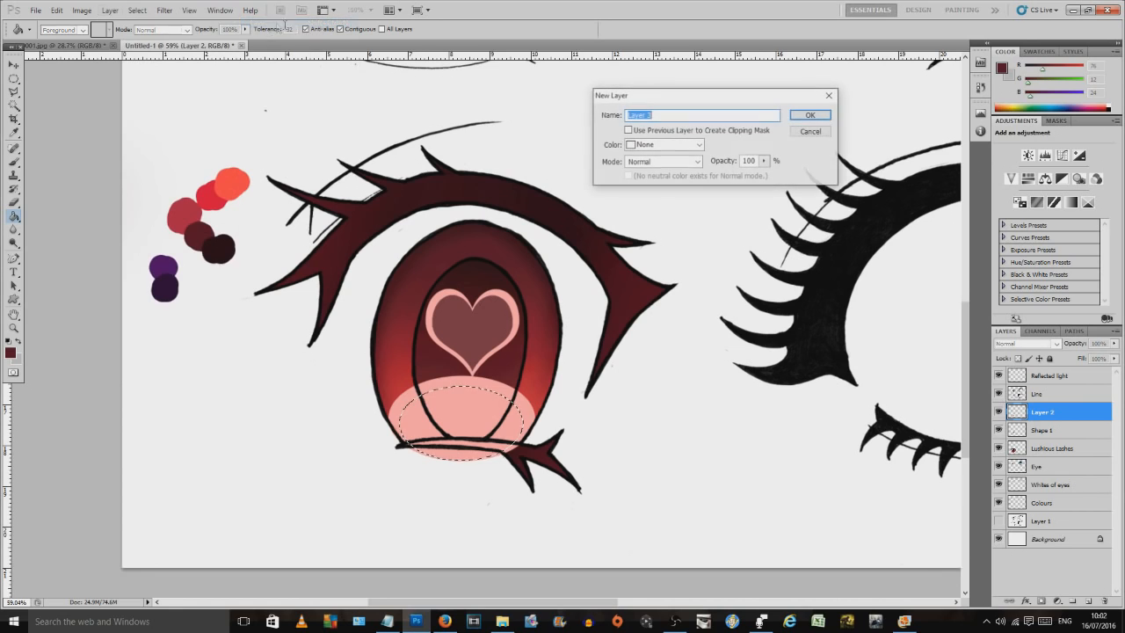
left_click(810, 115)
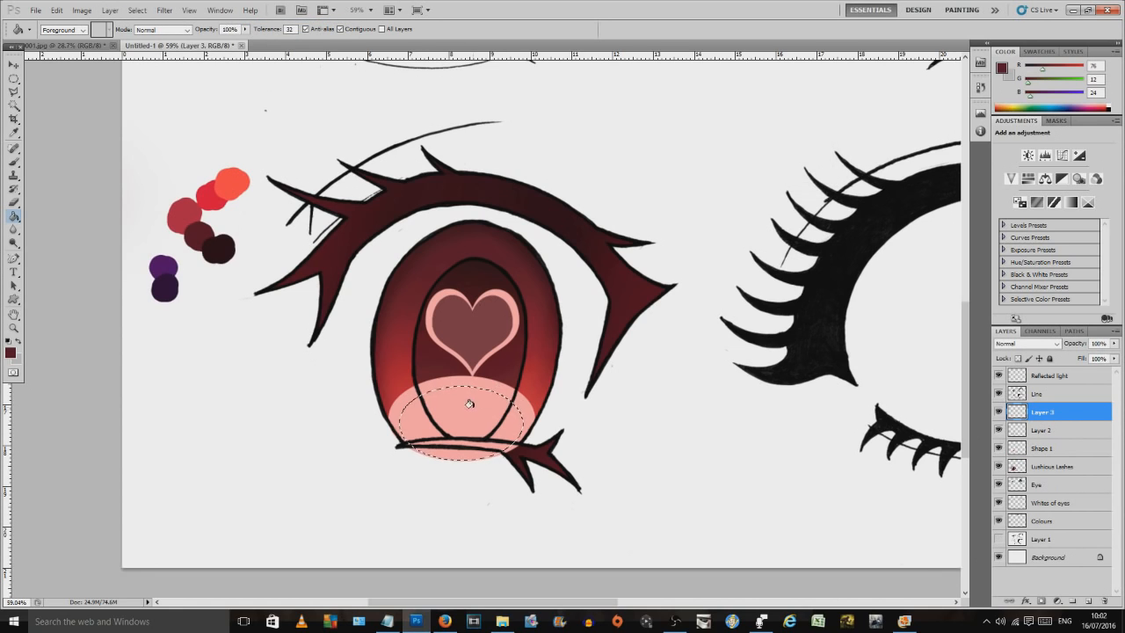
left_click(1114, 344)
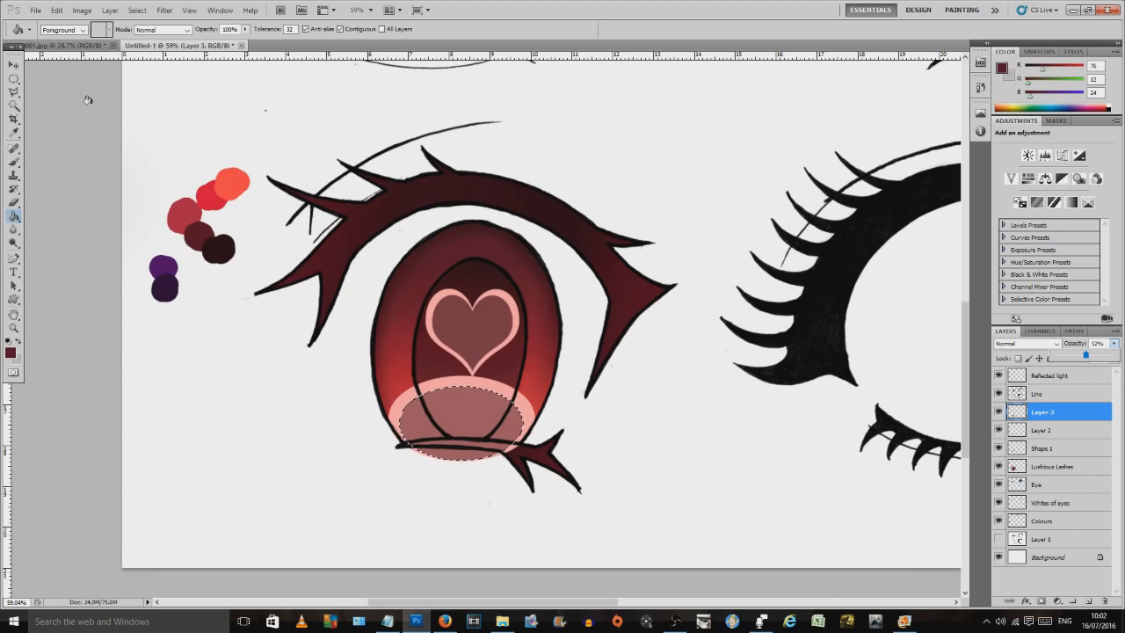
Step: Deselect the smaller ellipse and merge its maroon layer down into the pink ellipse's layer
left_click(15, 80)
key("ctrl+d")
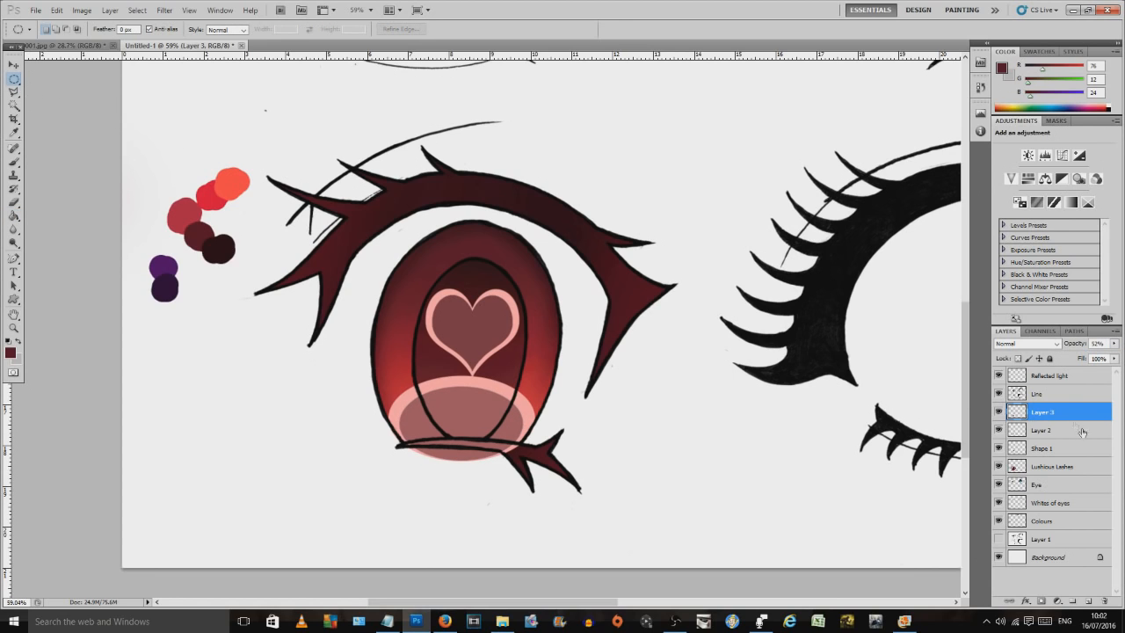
right_click(1050, 413)
left_click(1045, 394)
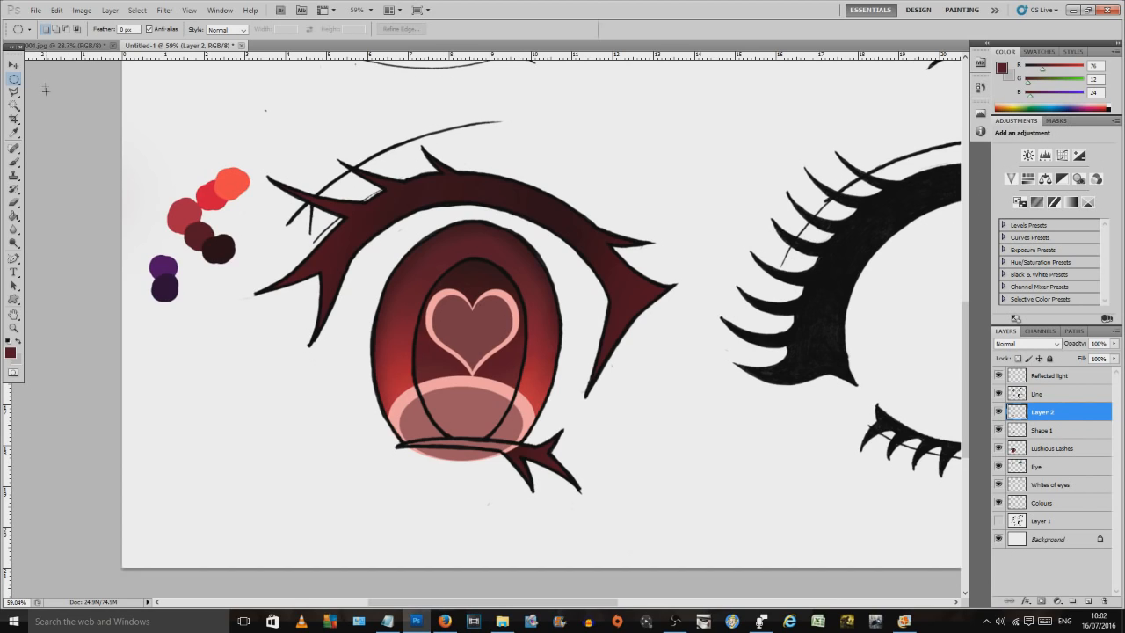
Step: Outline the part of the ellipses below the lower lash line with the Polygonal Lasso, delete it, and deselect
left_click(14, 92)
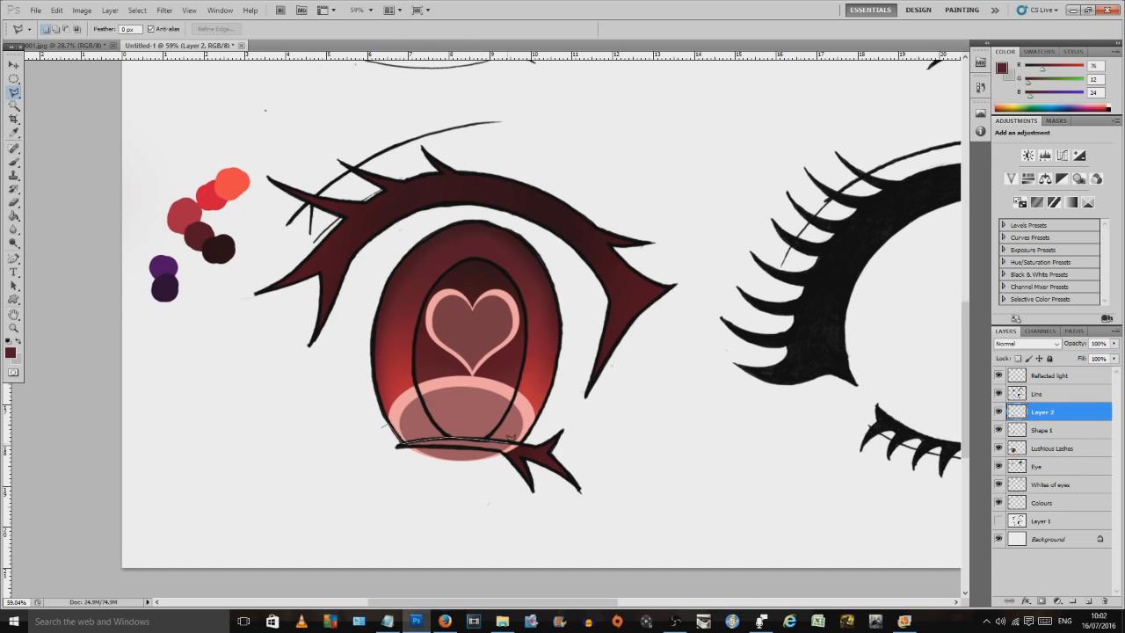
left_click(535, 444)
left_click(497, 487)
left_click(395, 475)
double_click(380, 422)
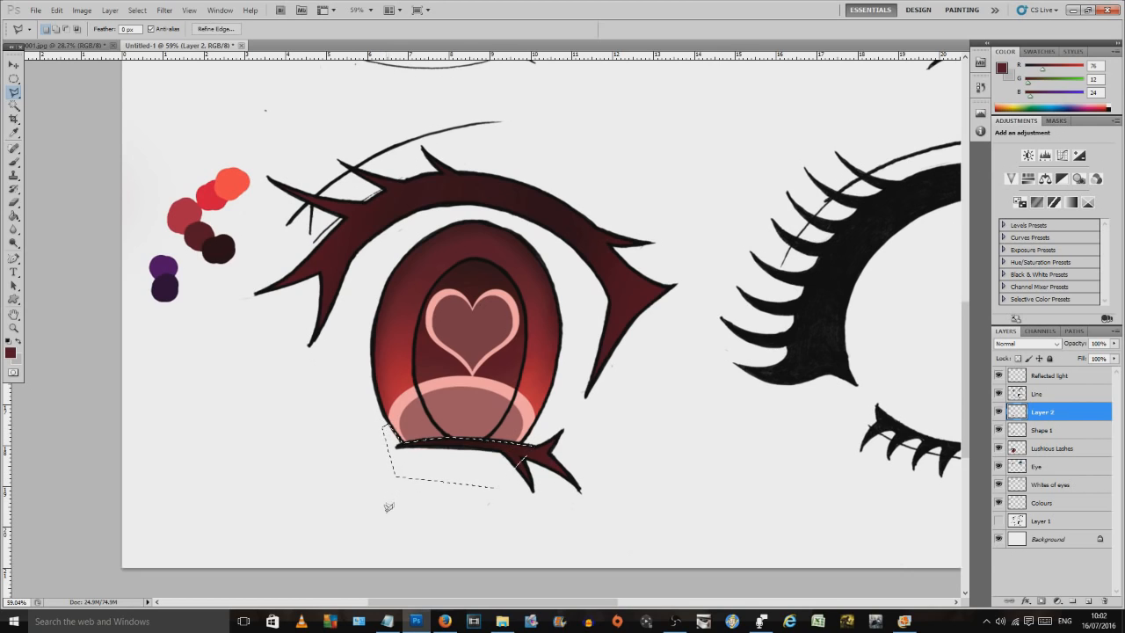
left_click(14, 78)
left_click(200, 331)
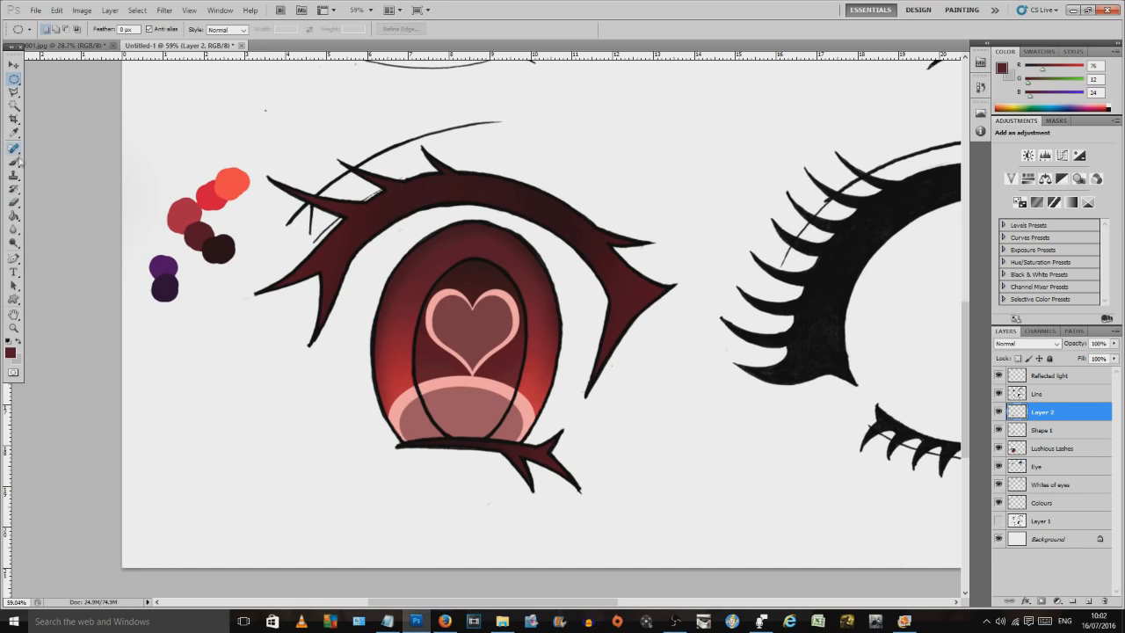
Step: Fade the lower part of the pink elliptical reflection on Layer 2 using a 349 px brush eraser at 19% opacity
left_click(15, 201)
left_click(60, 201)
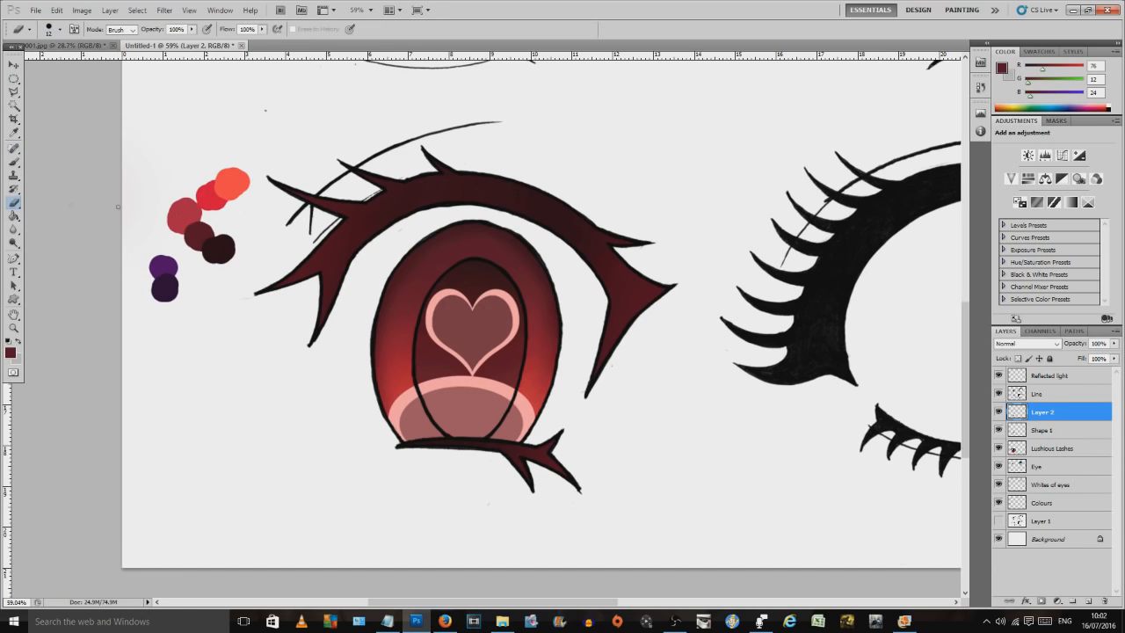
right_click(423, 360)
left_click_drag(535, 413, 534, 390)
left_click(70, 231)
left_click(192, 31)
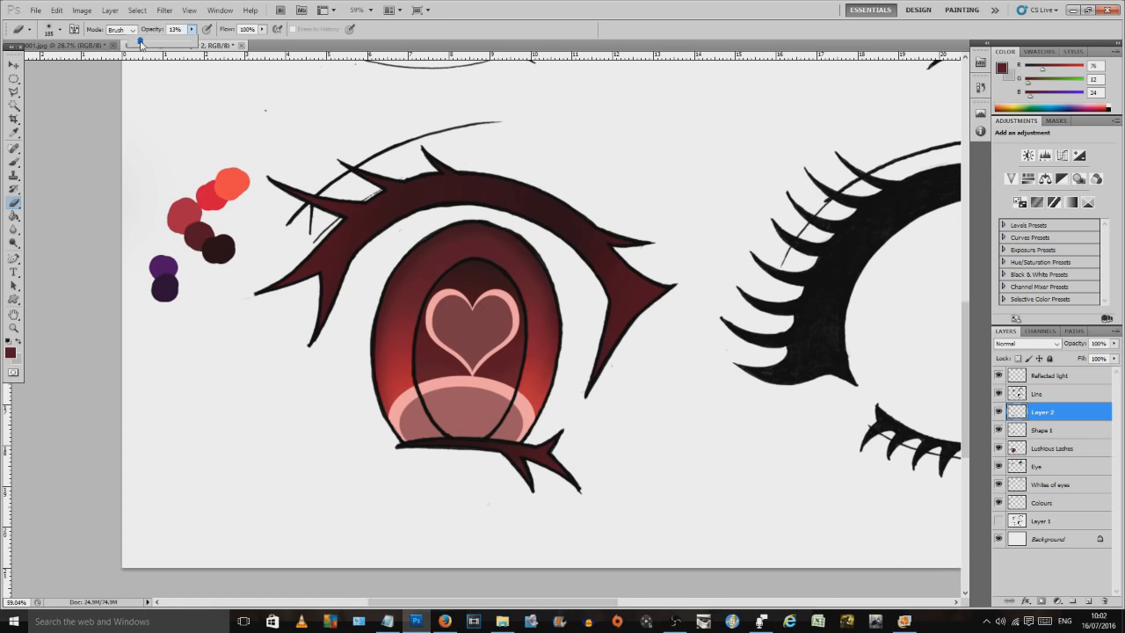
left_click_drag(141, 42, 145, 43)
left_click(78, 109)
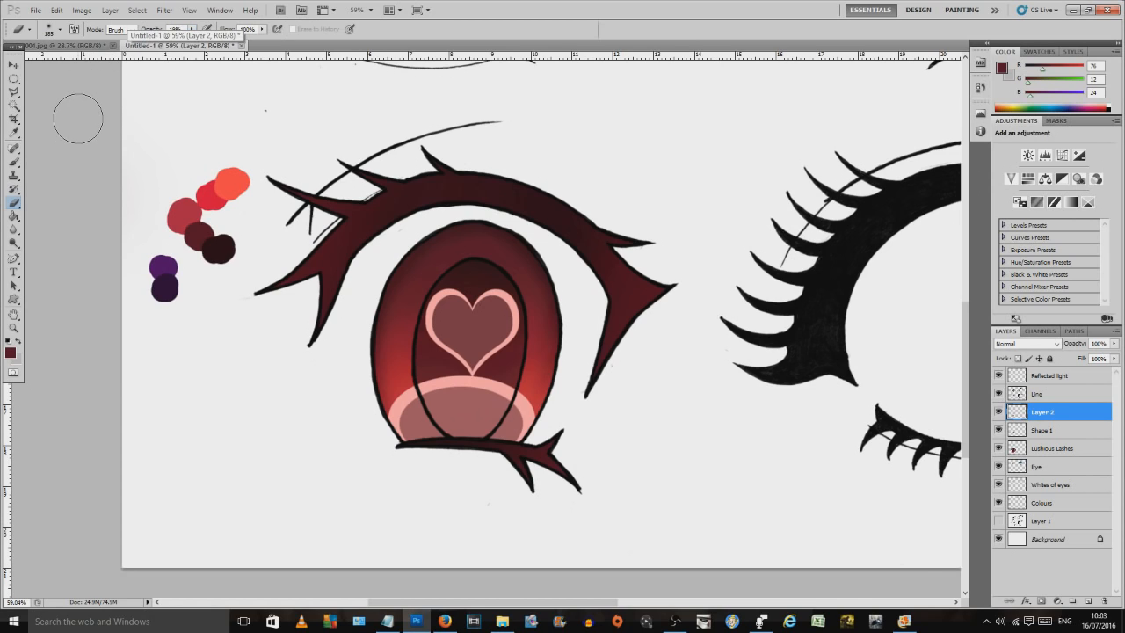
right_click(523, 479)
left_click_drag(590, 487, 601, 487)
left_click(81, 401)
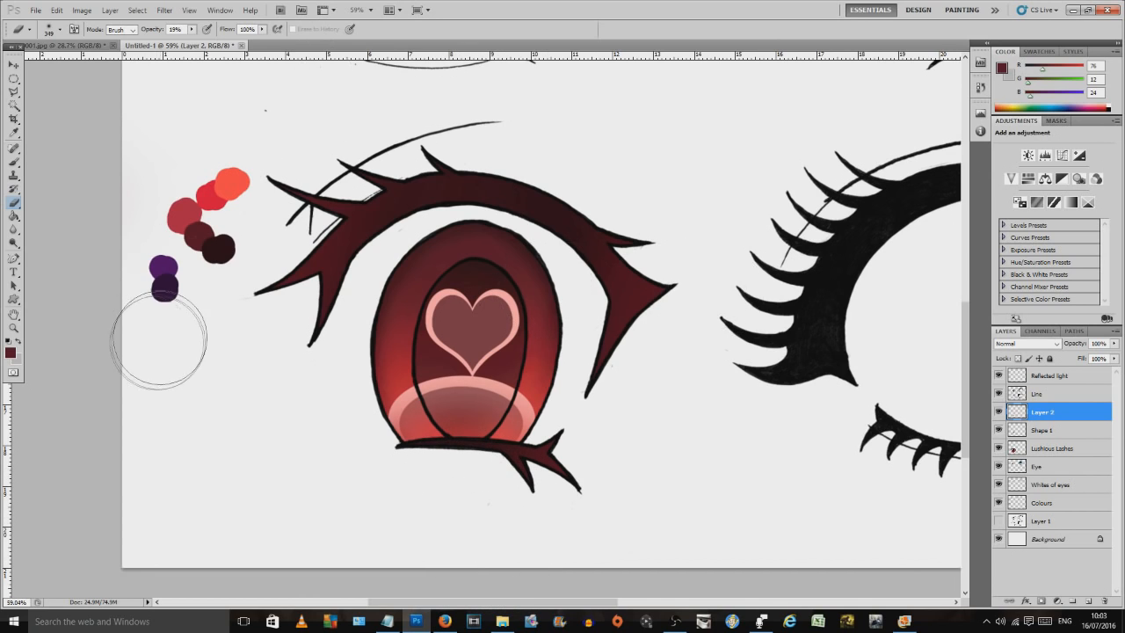
Step: Outline the whole iris with the Polygonal Lasso, working on the Lushious Lashes layer
left_click(15, 79)
left_click(13, 91)
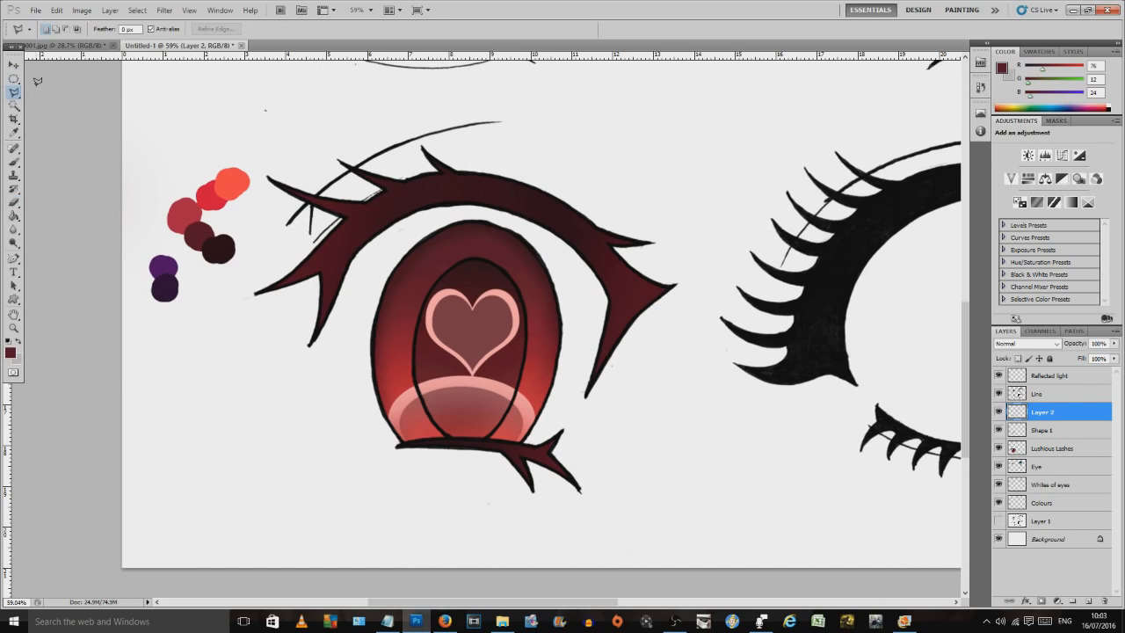
left_click(1048, 449)
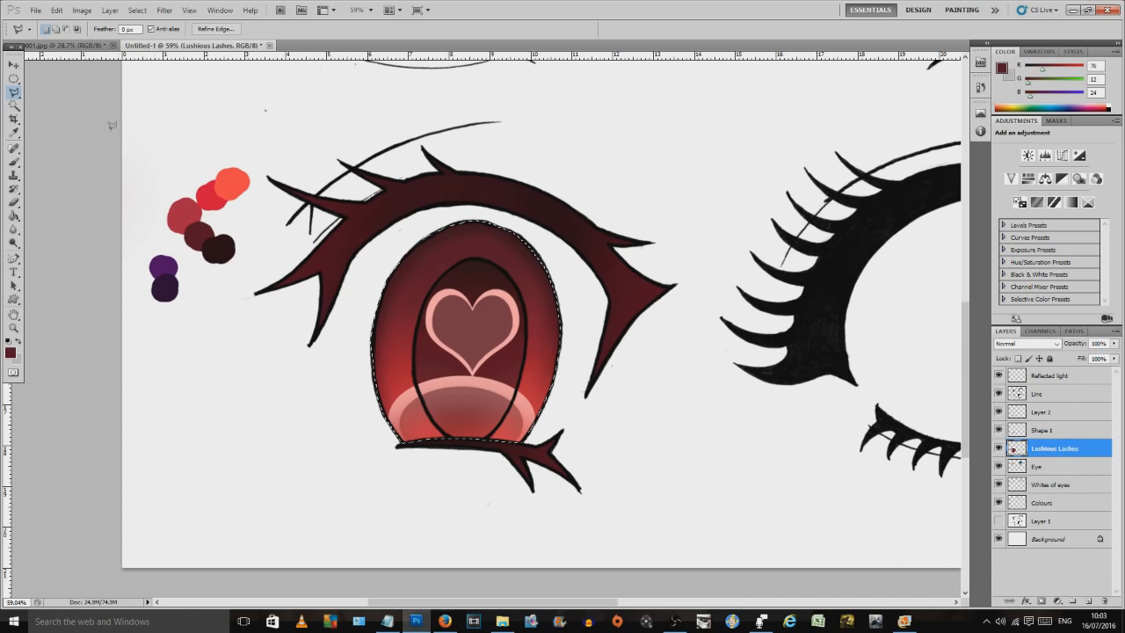
Step: Brush the dark purple swatch colour along the iris's upper edges at 380 px and 15% opacity, and deselect
left_click(13, 132)
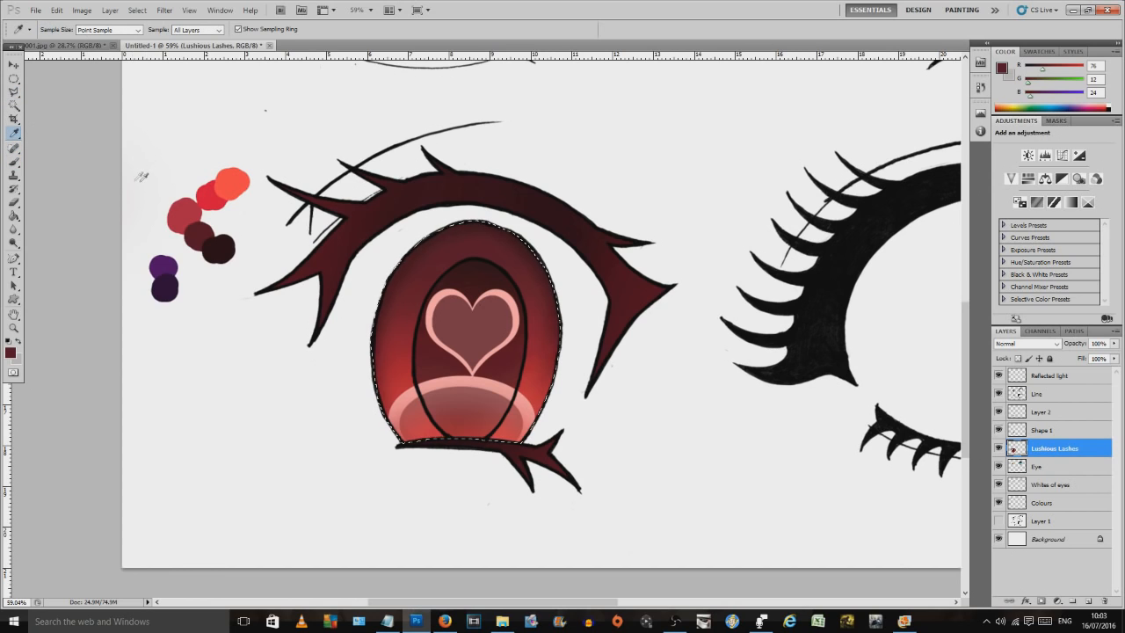
left_click(165, 285)
left_click(14, 161)
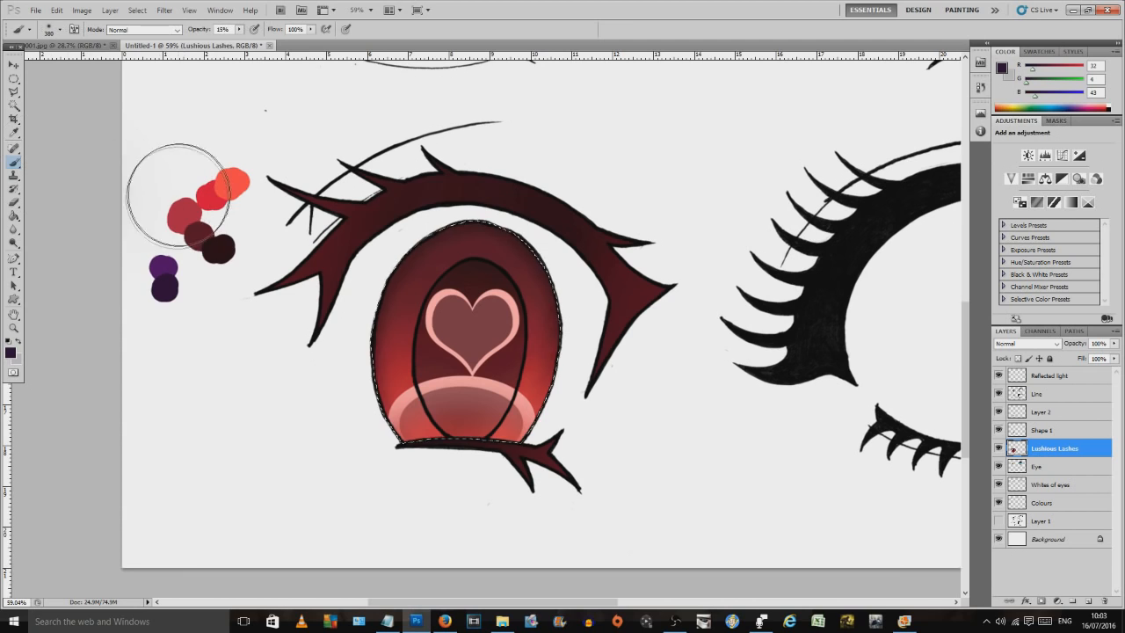
right_click(395, 195)
left_click(65, 140)
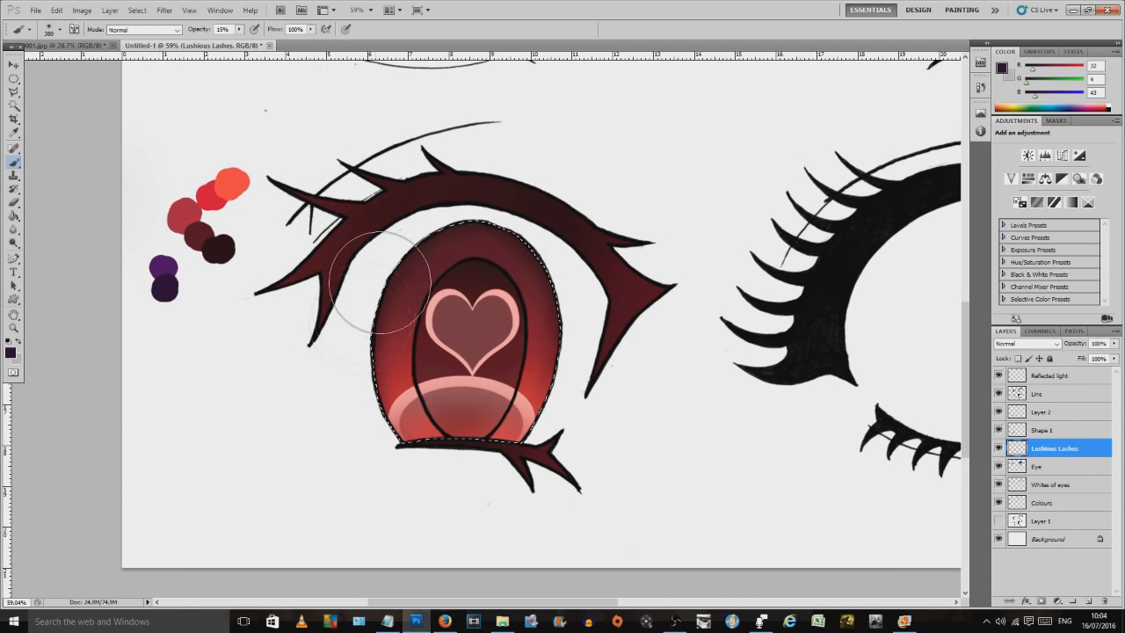
mouse_move(434, 224)
left_mouse_down()
mouse_move(351, 352)
mouse_move(339, 341)
mouse_move(425, 238)
mouse_move(381, 299)
left_mouse_up()
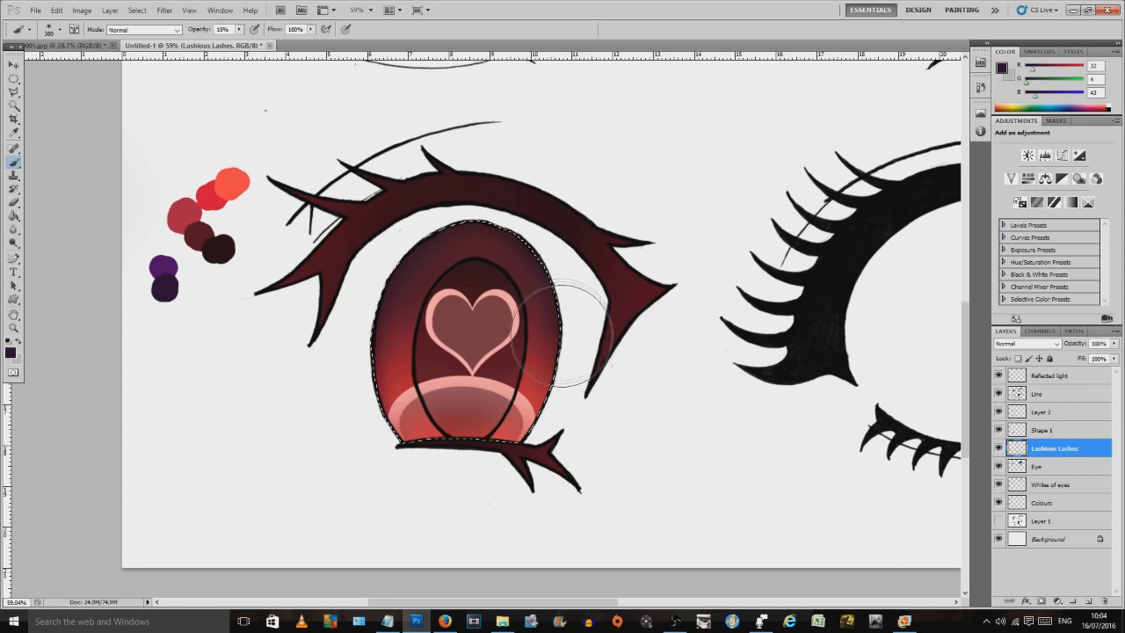
left_click(14, 79)
left_click(48, 88)
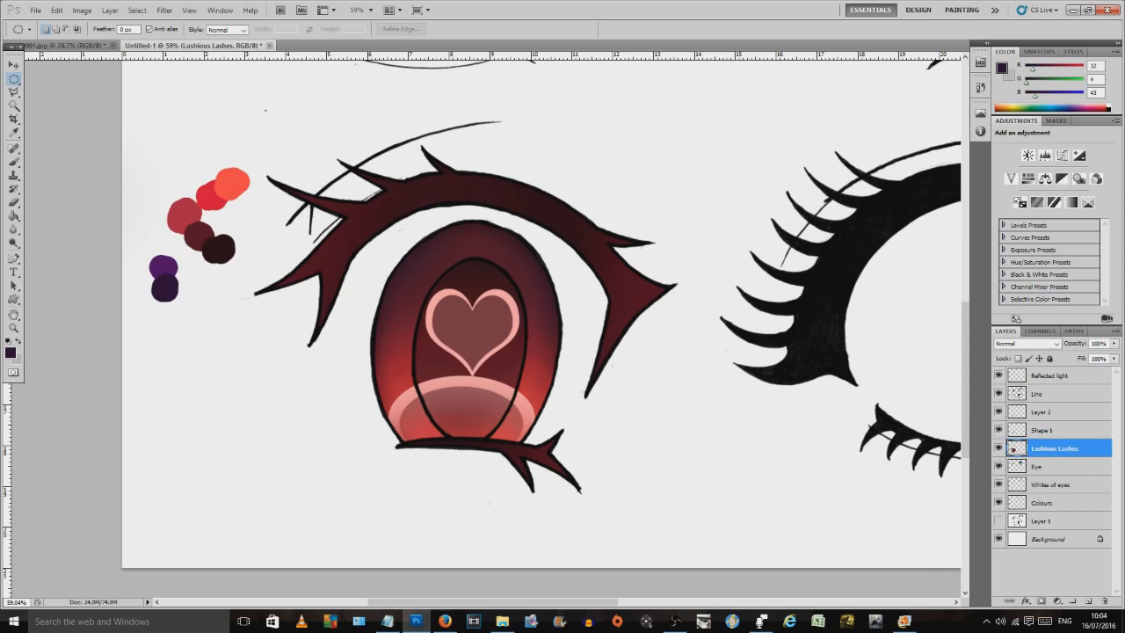
Step: Fill an elliptical selection near the iris's upper-right edge with white on the Reflected light layer
left_click(1061, 380)
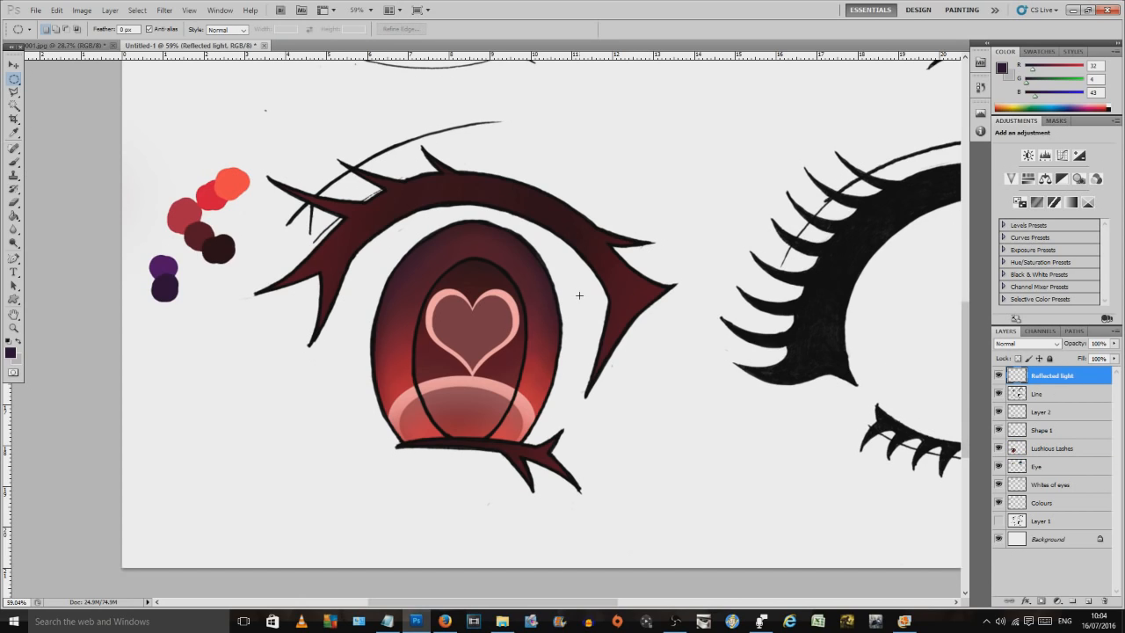
left_click(11, 353)
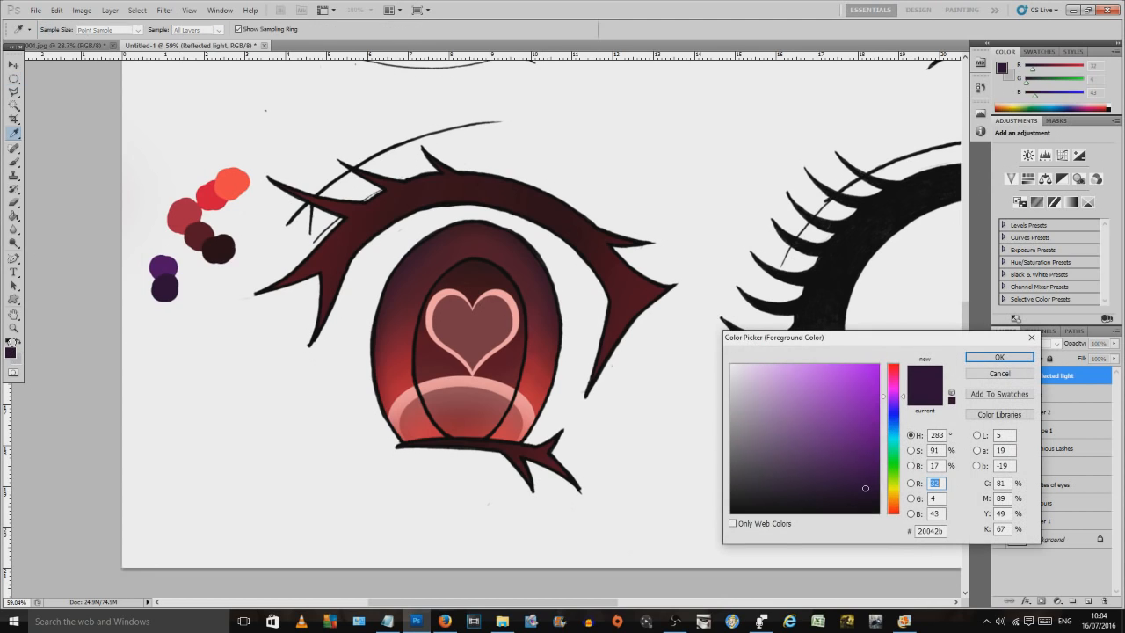
left_click(731, 366)
left_click(972, 358)
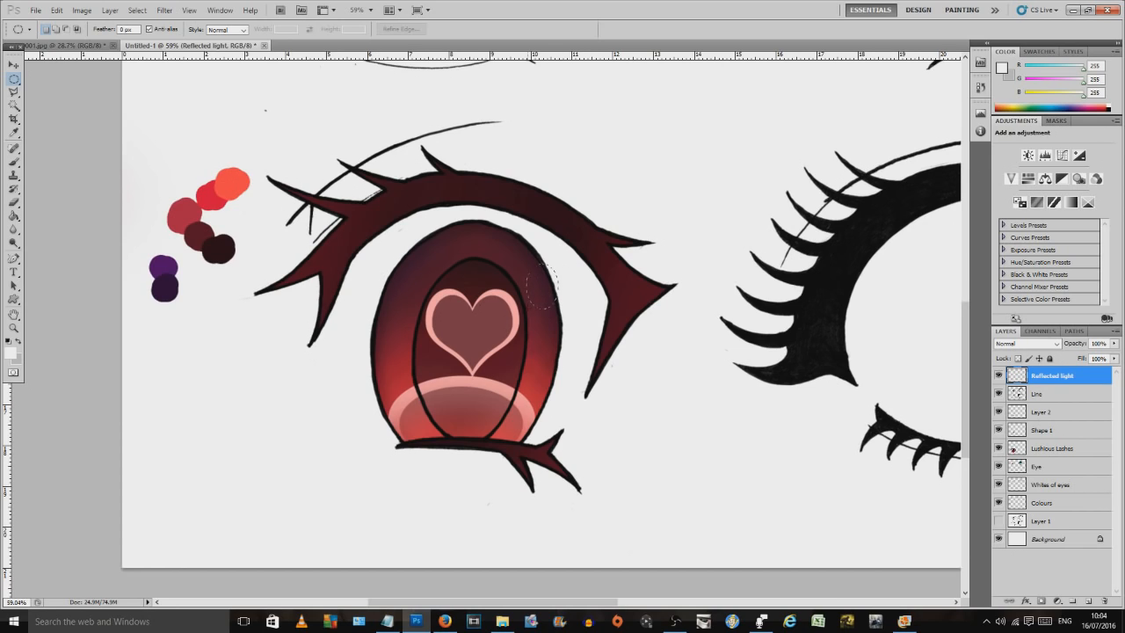
key("g")
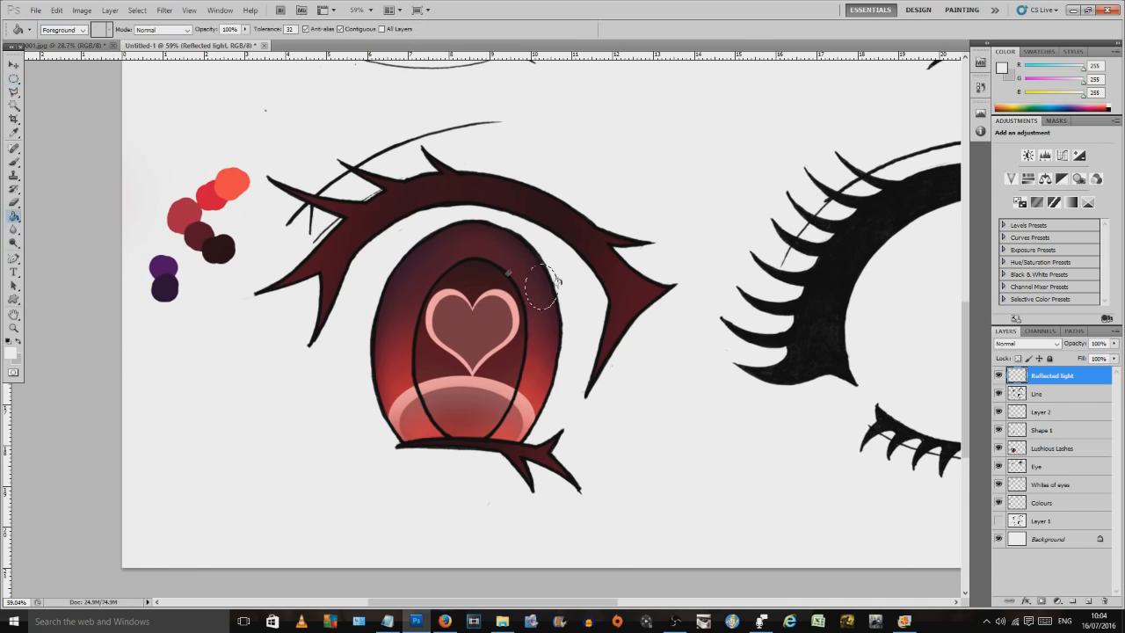
left_click(543, 268)
Step: Add a smaller white ellipse just left of the first highlight, over the pupil's upper-right outline
left_click(14, 78)
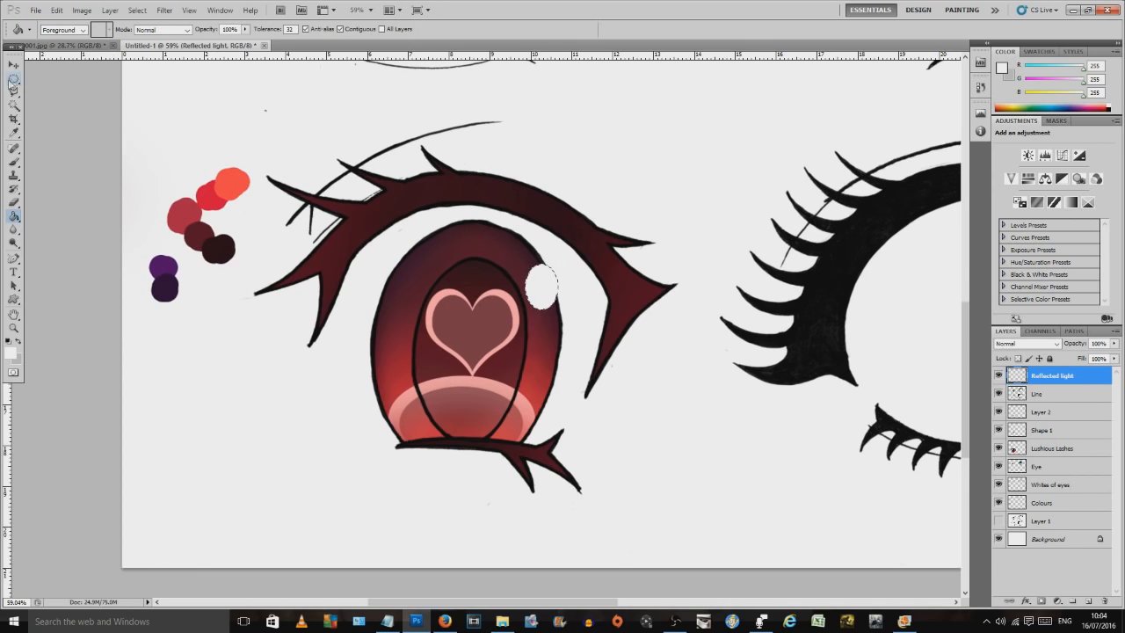
left_click(522, 263)
left_click_drag(525, 279, 526, 288)
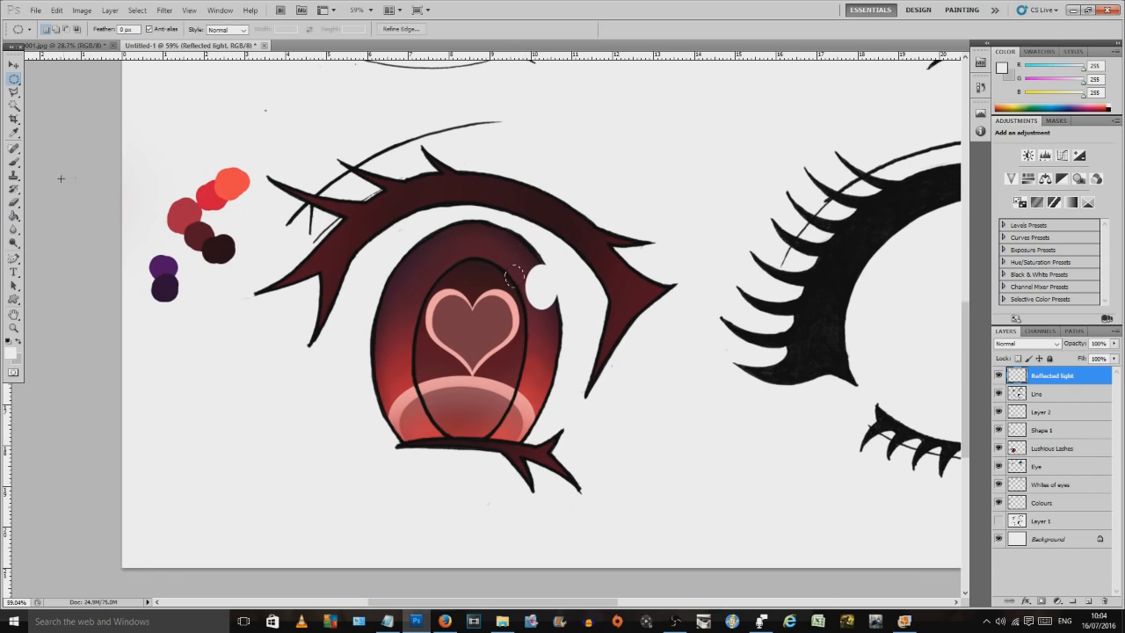
left_click(14, 215)
left_click(515, 277)
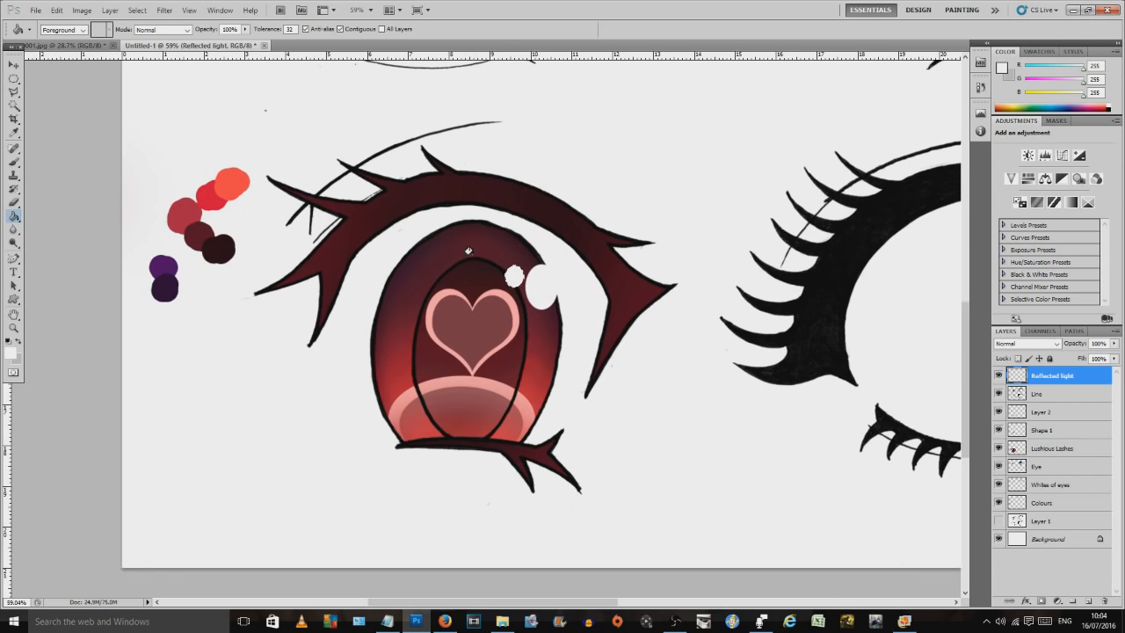
Step: Add two narrow horizontal white ellipses, one above the other, across the iris's lower-left edge
left_click(14, 78)
left_click(67, 108)
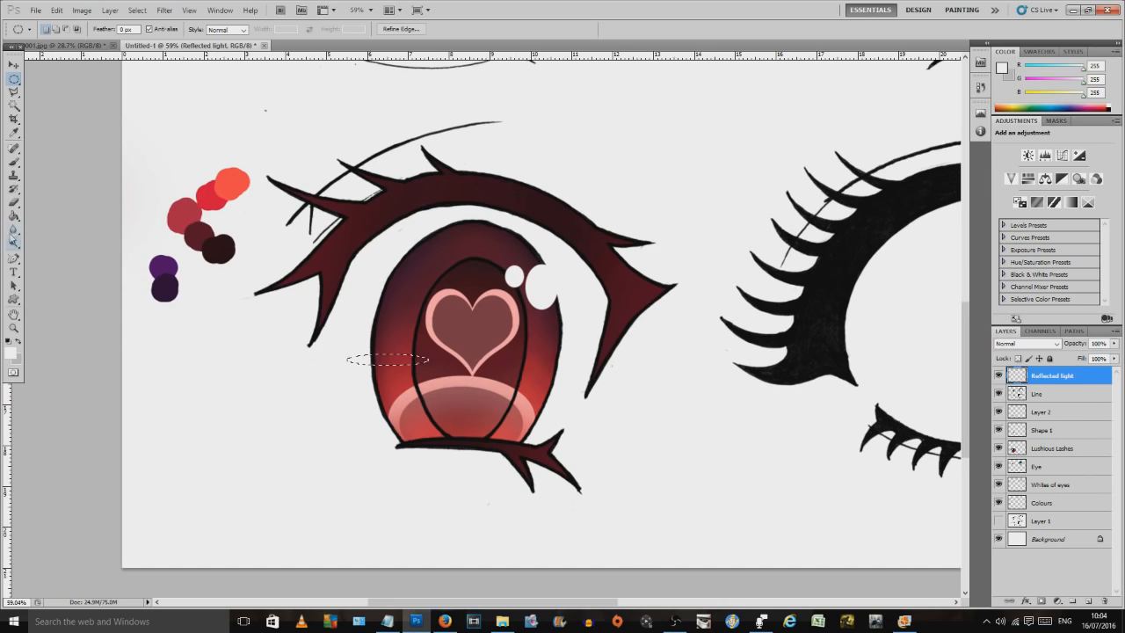
left_click(14, 215)
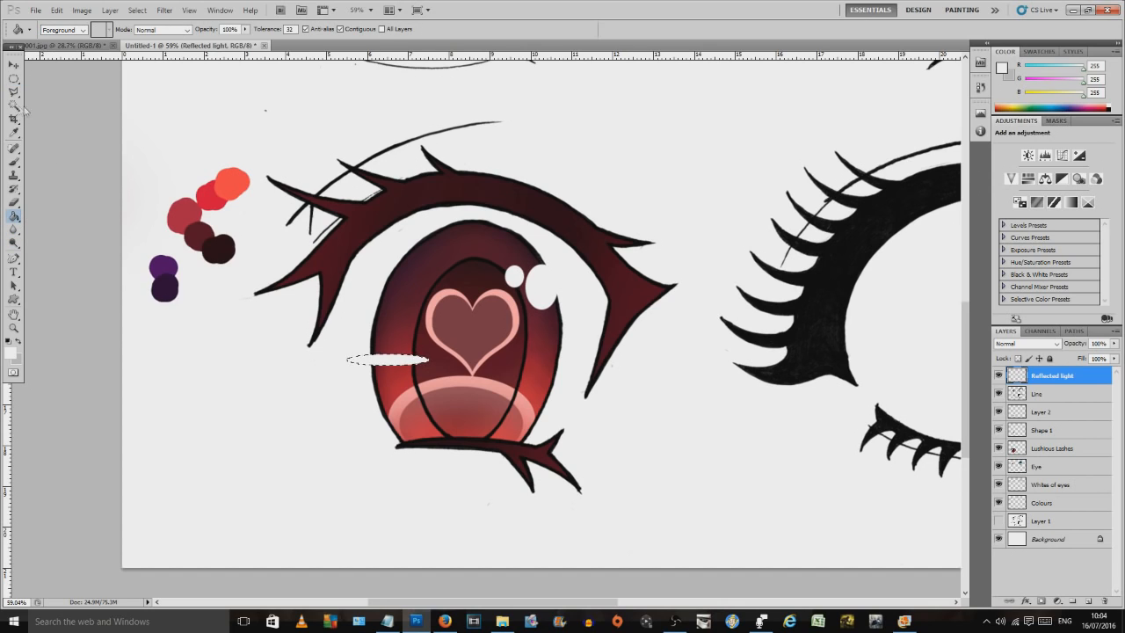
left_click(14, 78)
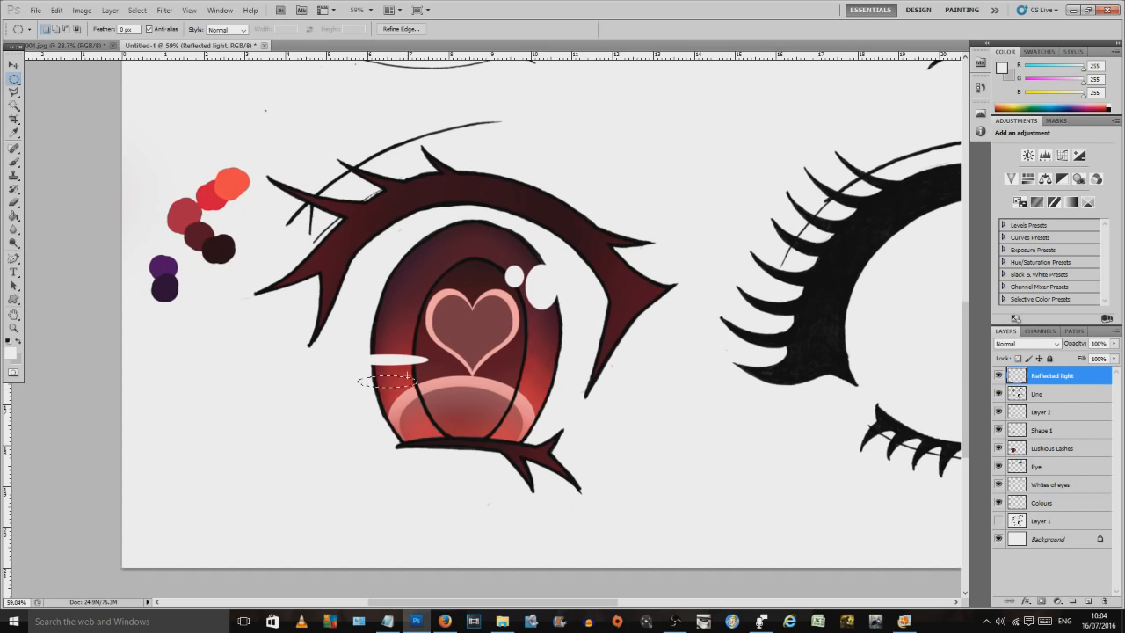
key("g")
left_click(365, 380)
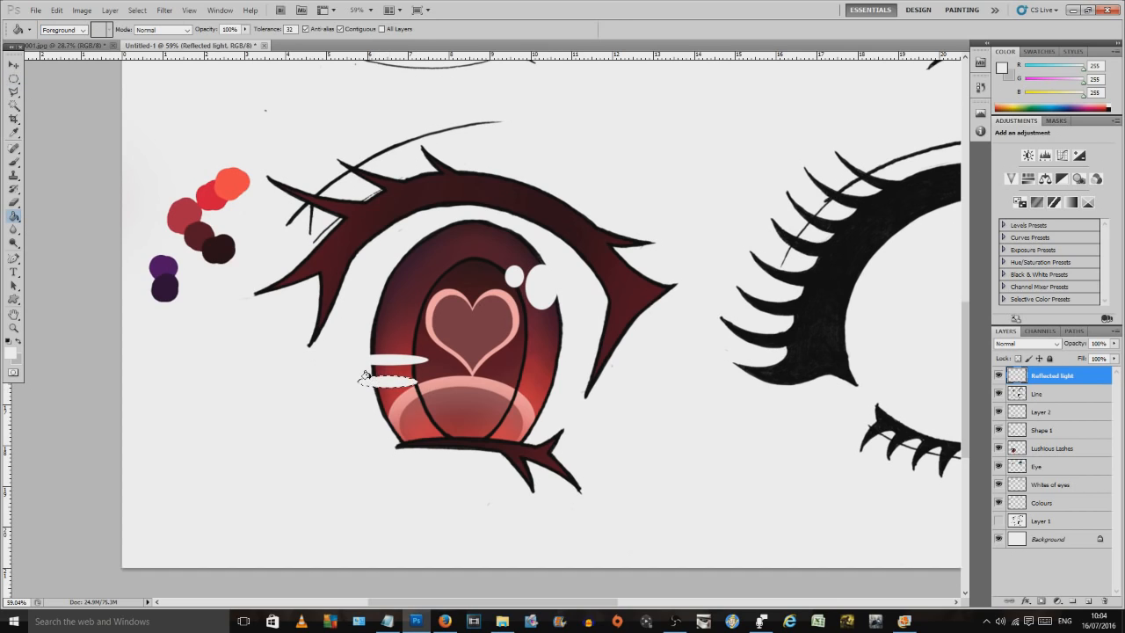
Step: Add a small round white highlight at the pupil's lower-right outline and deselect it
left_click(14, 78)
key("ctrl+d")
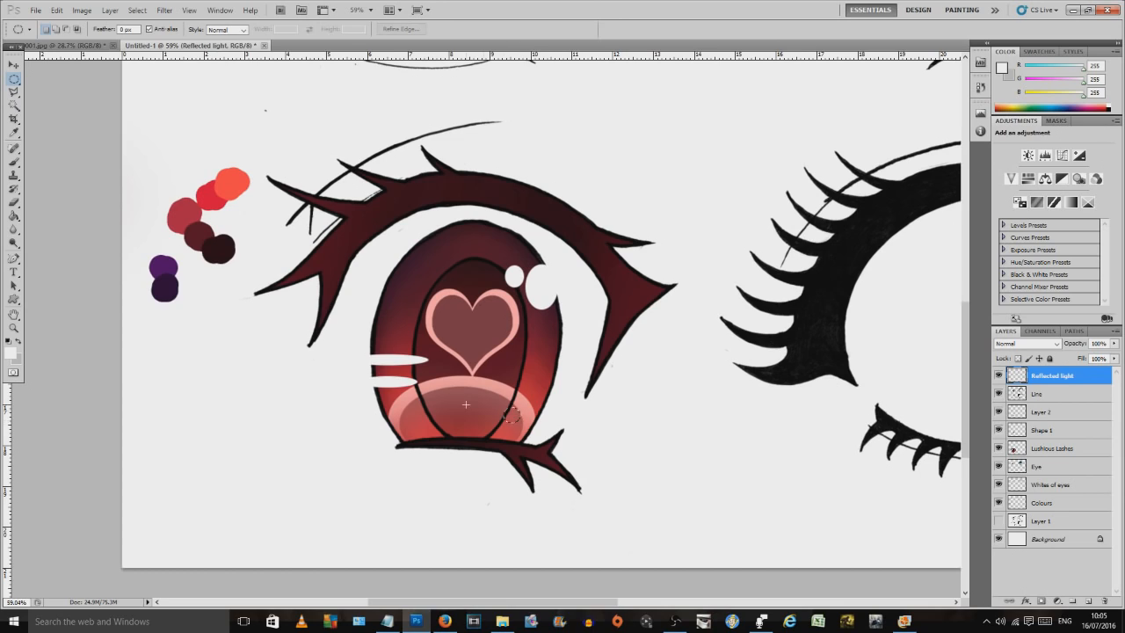
left_click(14, 215)
left_click(512, 413)
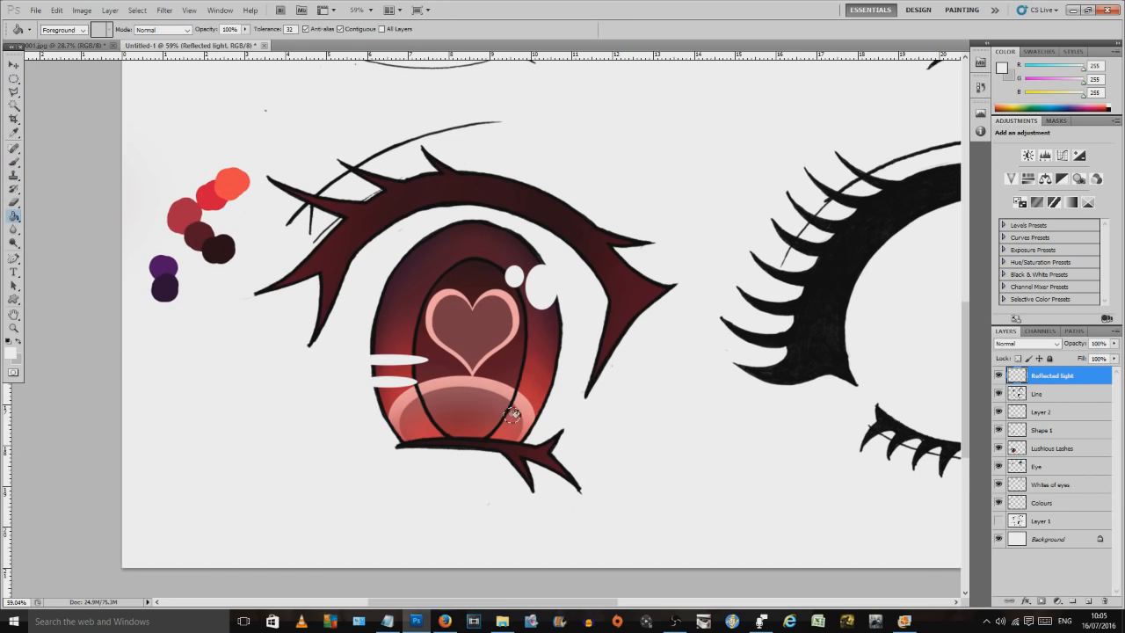
left_click(14, 79)
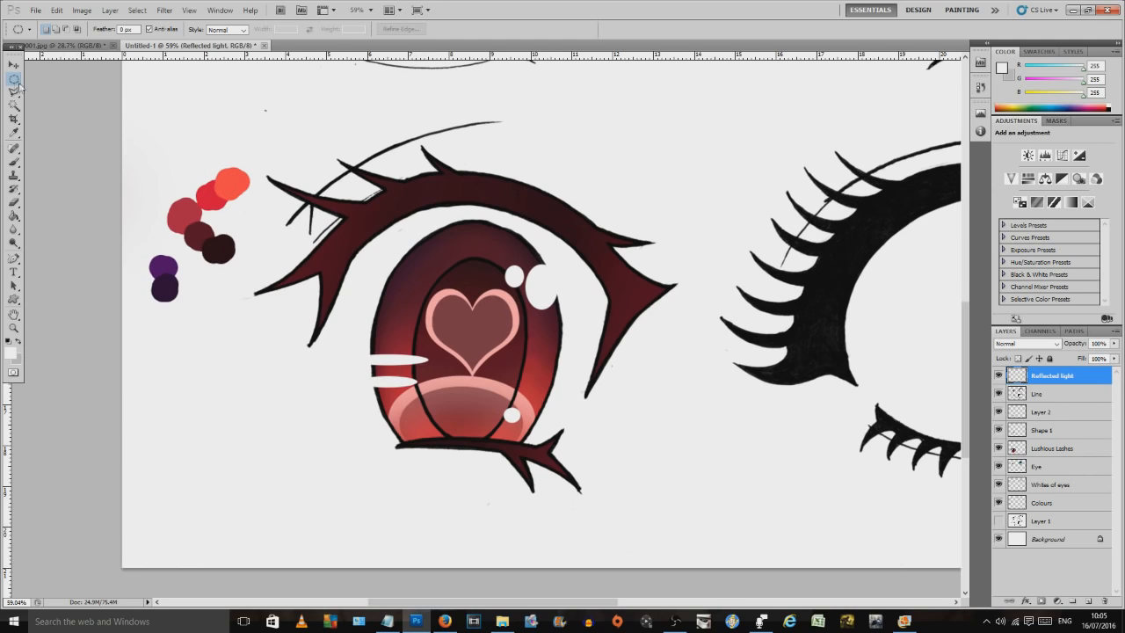
Step: Select the two narrow white ellipses, rotate them about -17°, and deselect them
left_click_drag(320, 405, 446, 340)
left_click(58, 11)
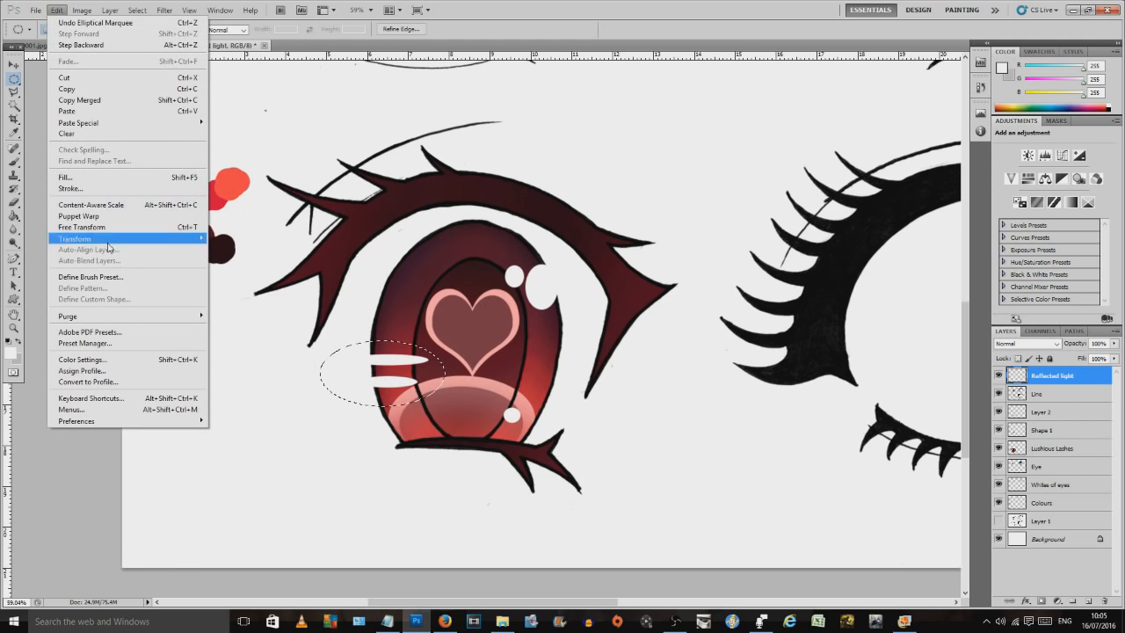
left_click(176, 238)
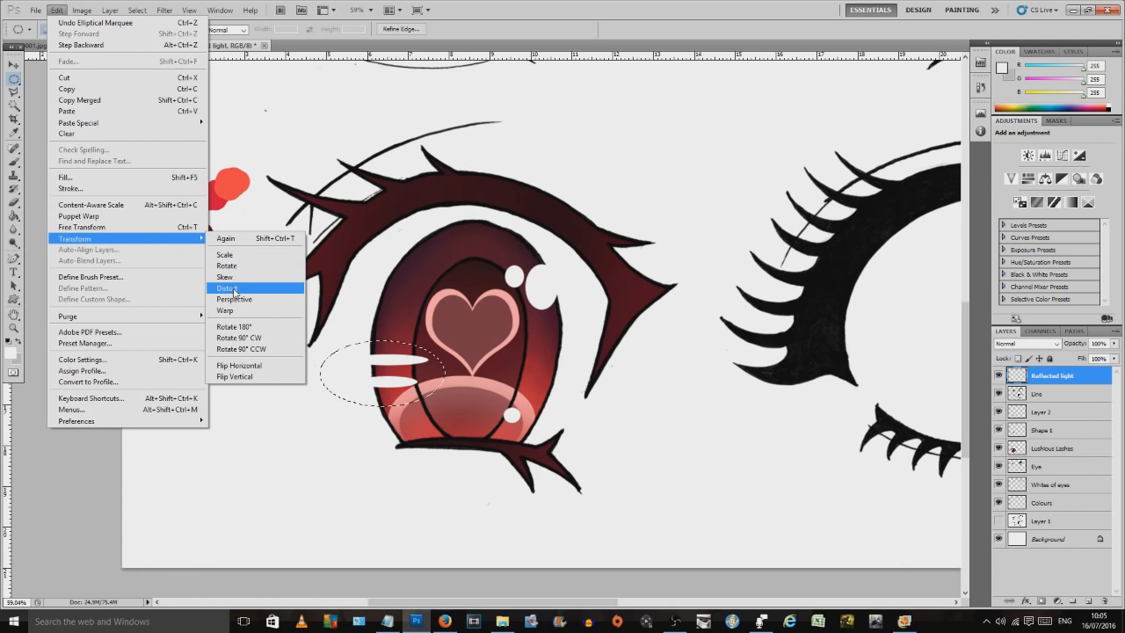
left_click(226, 265)
left_click_drag(467, 322, 447, 301)
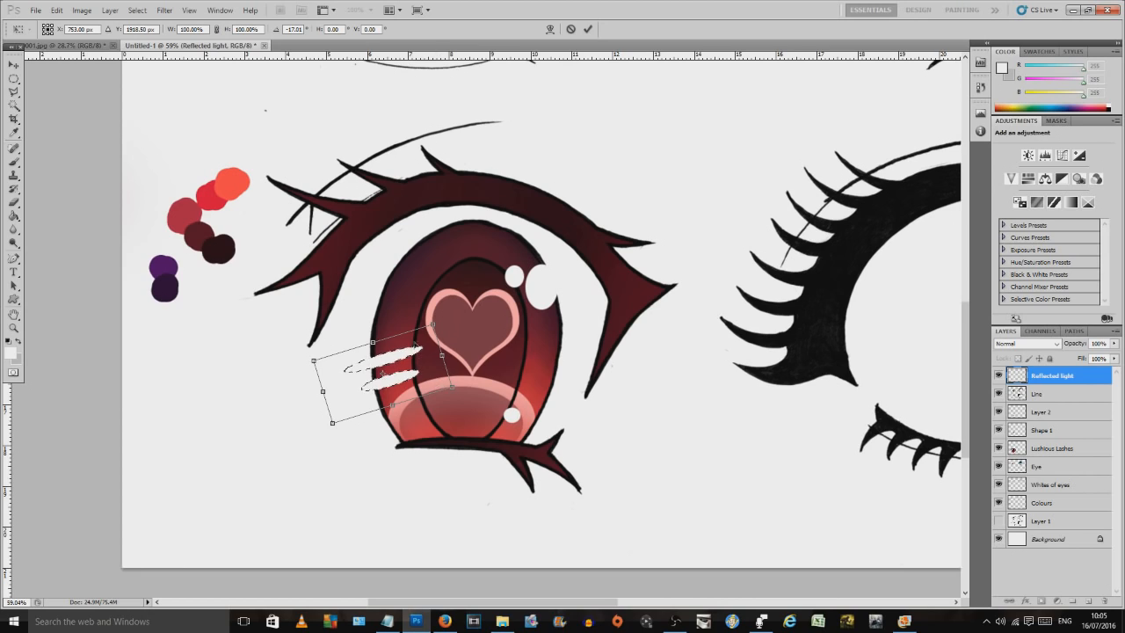
key("Return")
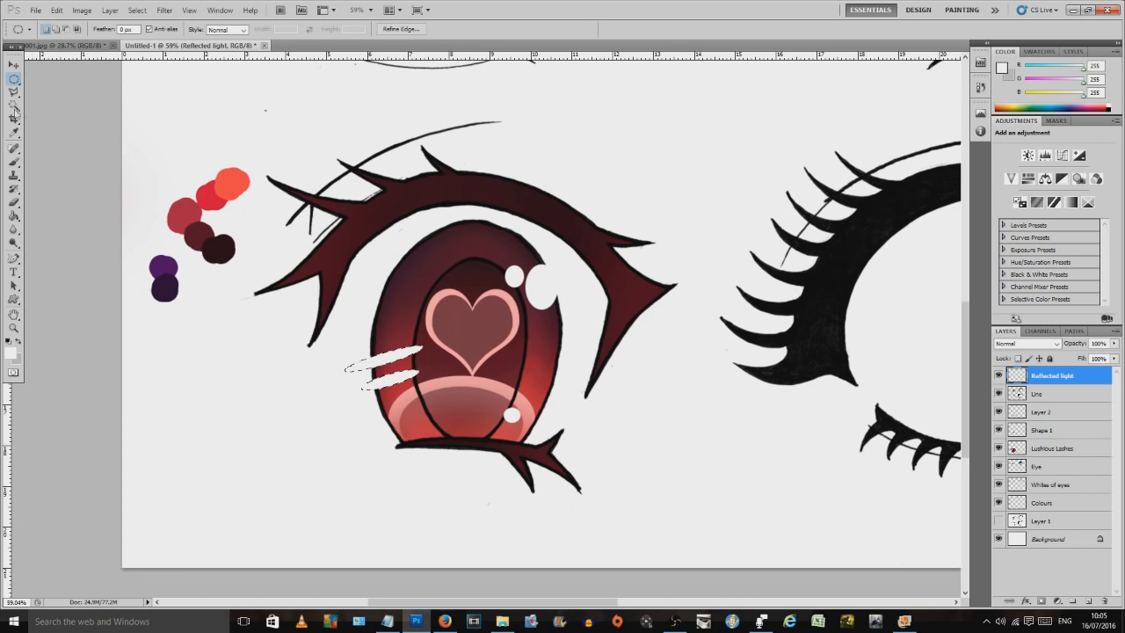
key("ctrl+d")
Step: Make light grey the foreground colour and outline the white of the eye with the Polygonal Lasso on the Whites of eyes layer
left_click(18, 342)
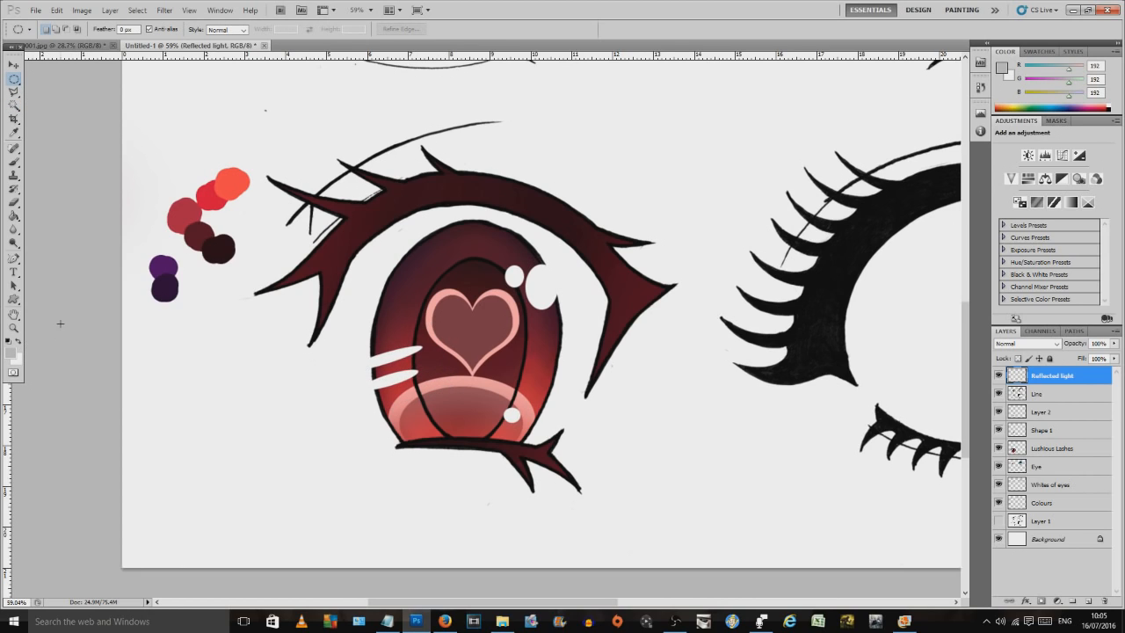
left_click(1032, 485)
key("l")
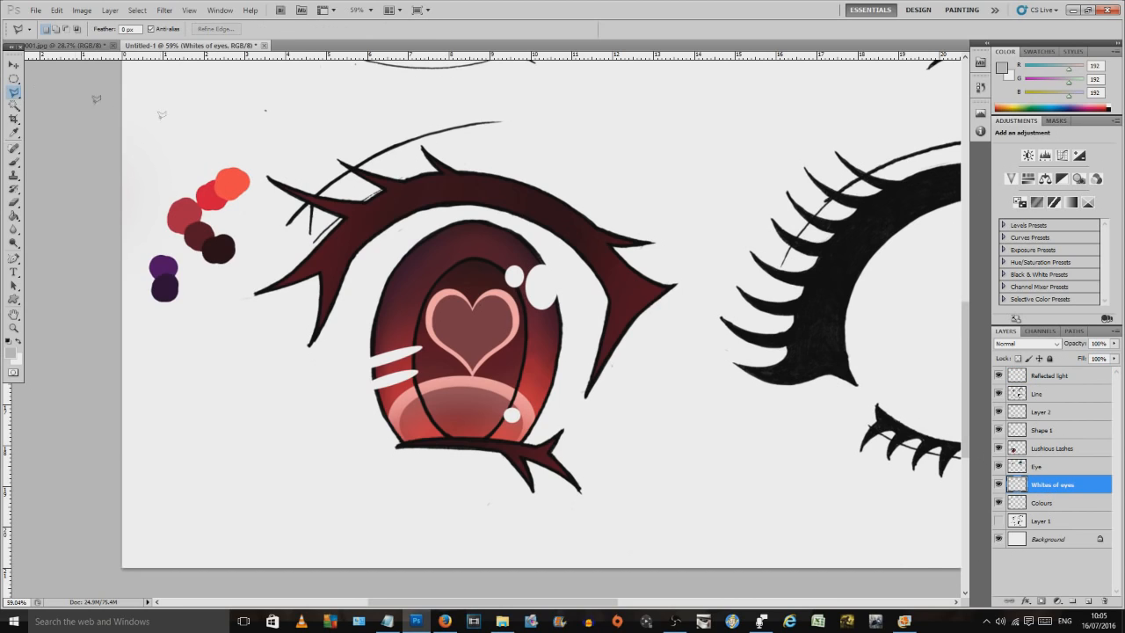
left_click(443, 191)
left_click(326, 283)
left_click(324, 323)
left_click(331, 388)
left_click(370, 448)
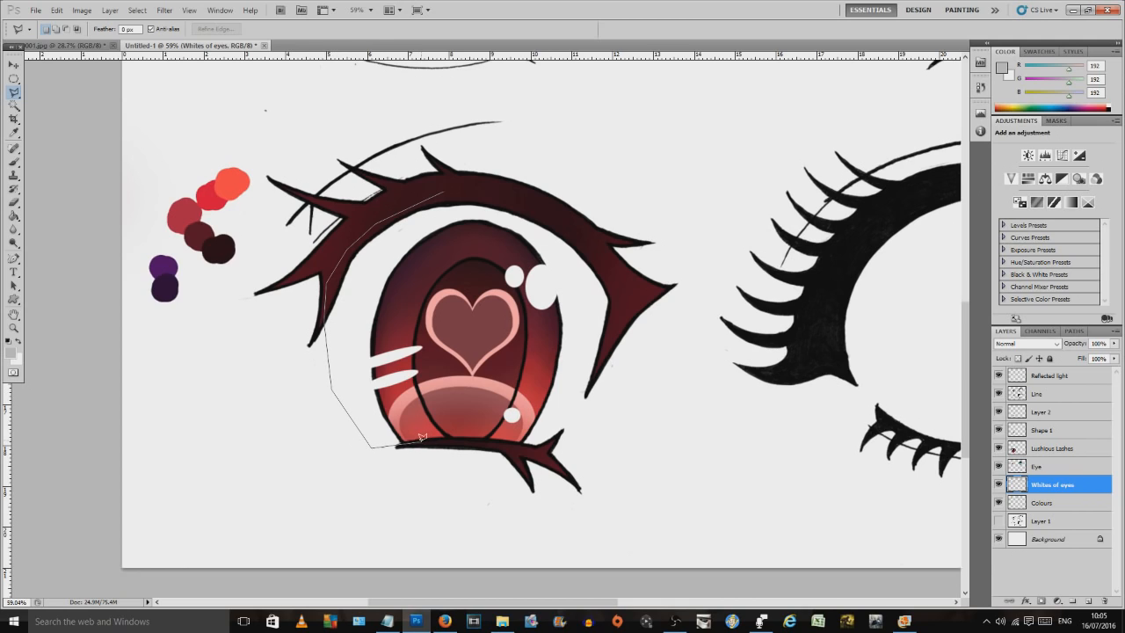
left_click(549, 442)
left_click(586, 397)
left_click(630, 307)
left_click(617, 267)
left_click(552, 217)
left_click(445, 187)
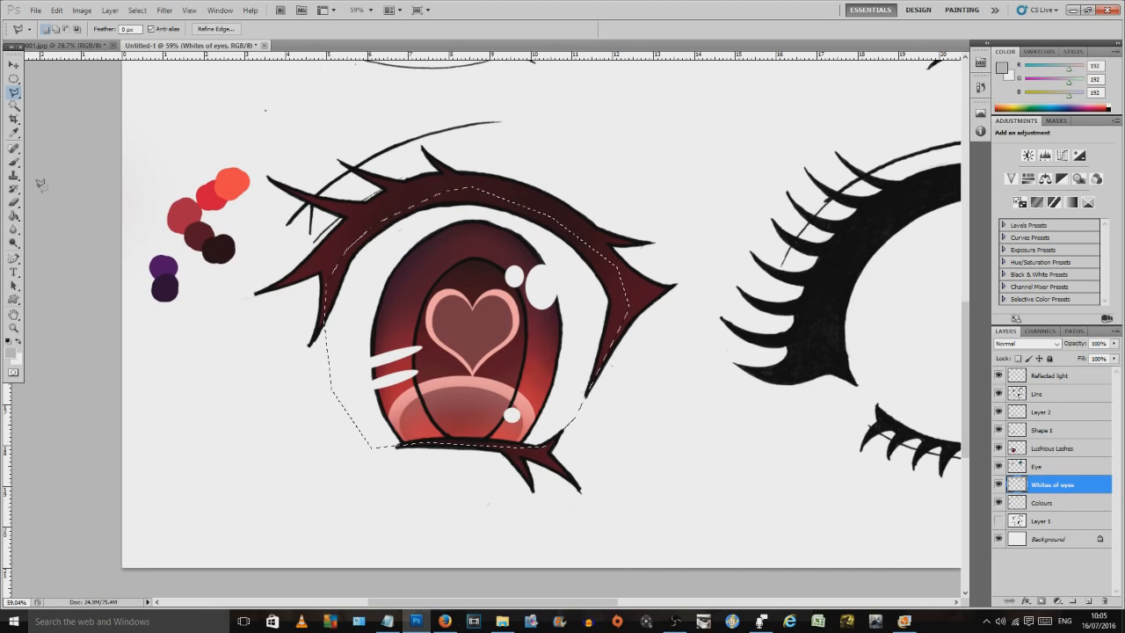
Step: Shade the selected white of the eye with the light grey brush at 15% opacity and deselect
left_click(13, 161)
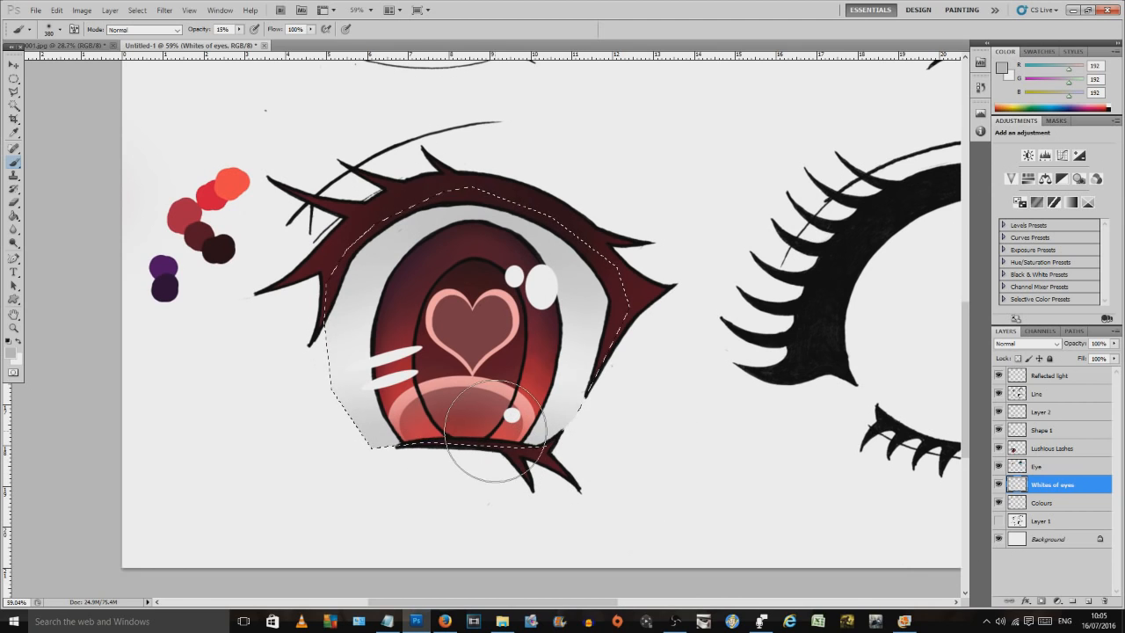
left_click(14, 79)
left_click(376, 334)
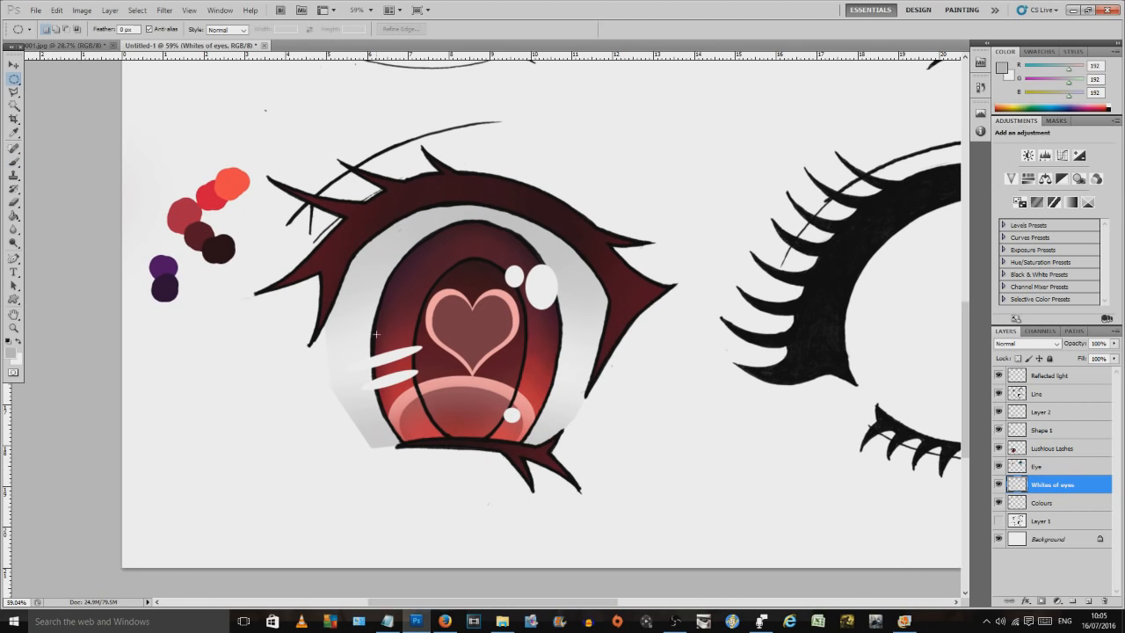
Step: Make the Line layer active and set up a small soft eraser of about 13 px
scroll(496, 333, "down", 4)
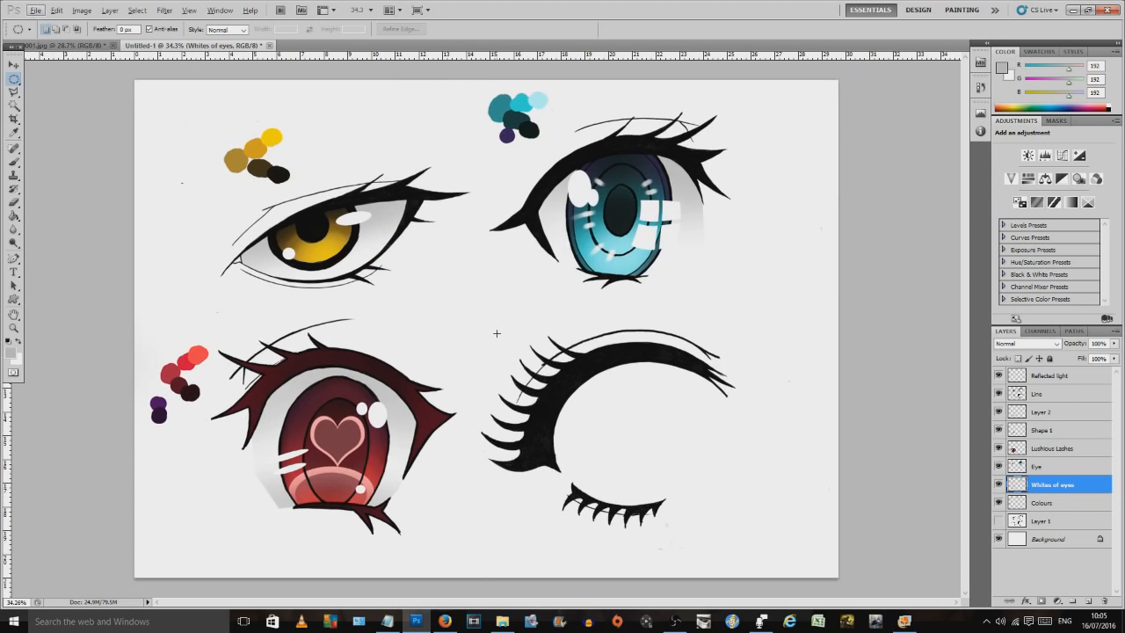
scroll(497, 333, "up", 1)
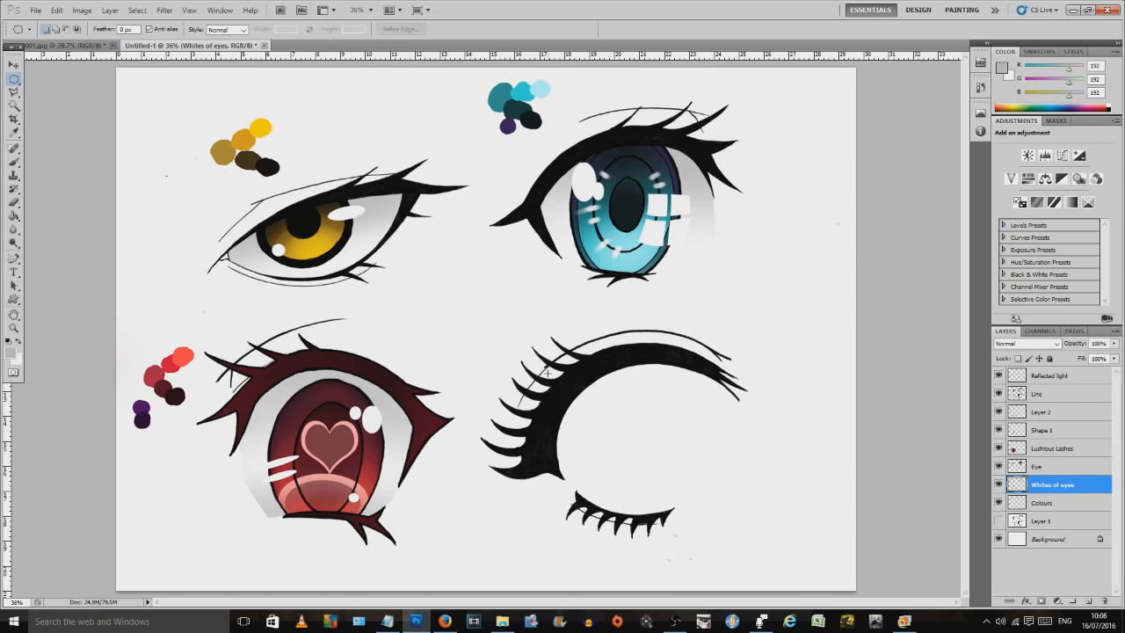
scroll(547, 372, "up", 2)
left_click_drag(402, 320, 239, 190)
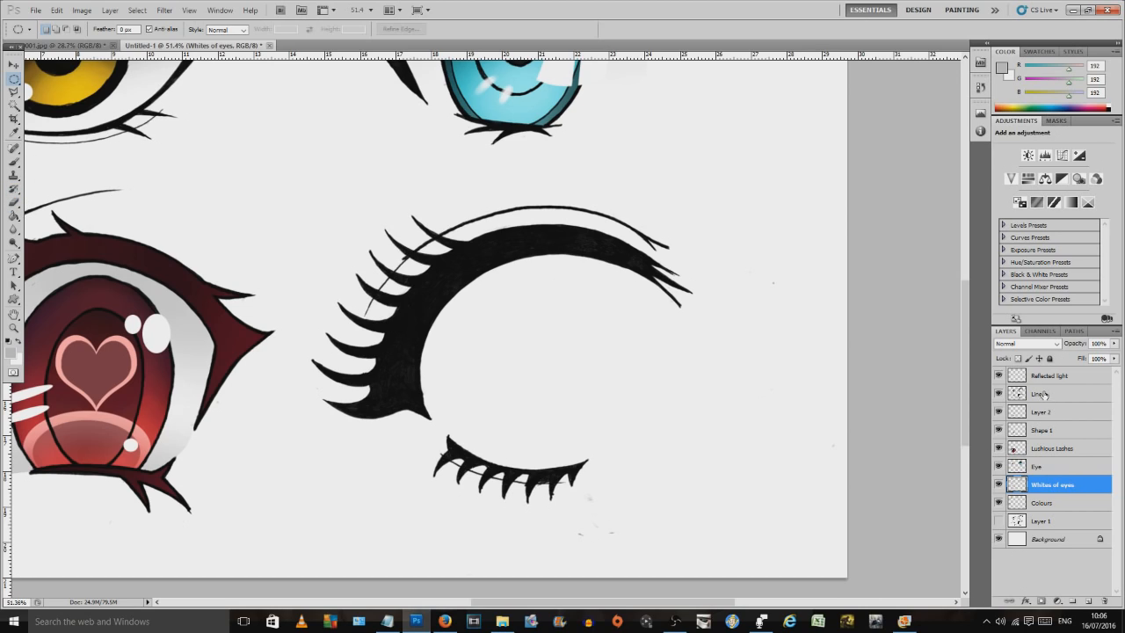
left_click(1040, 397)
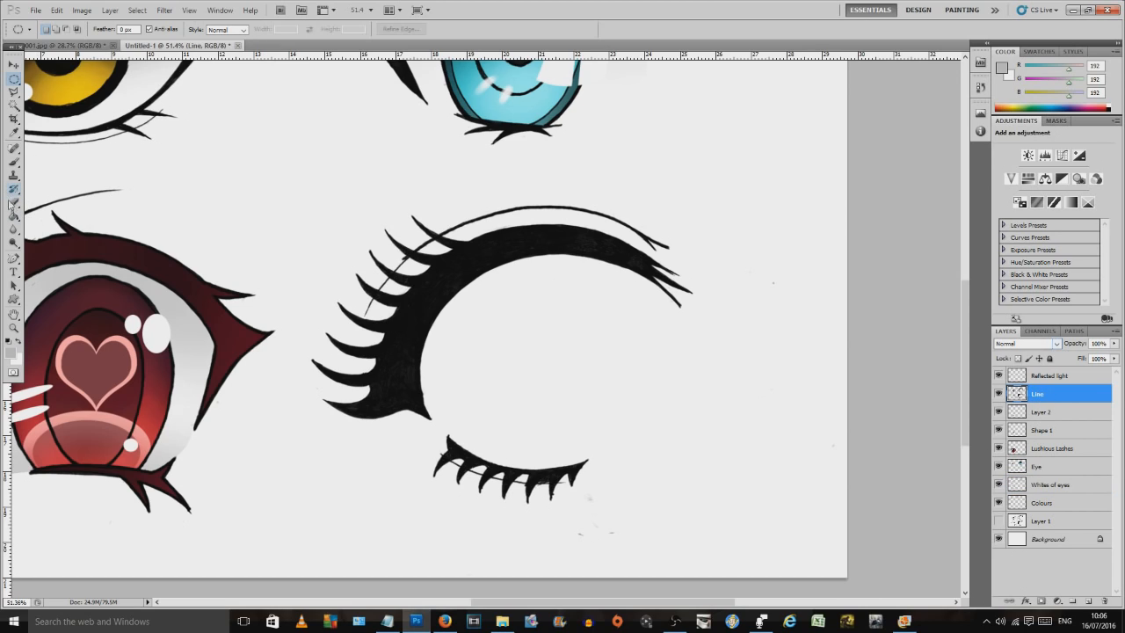
left_click(13, 204)
right_click(647, 286)
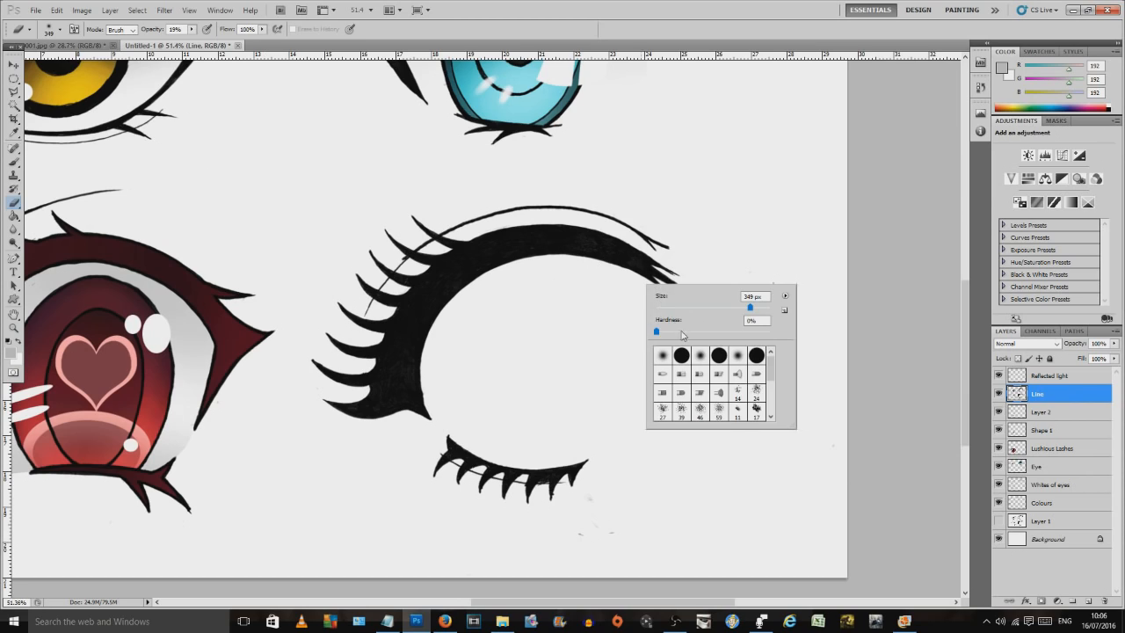
left_click_drag(669, 309, 663, 309)
left_click(518, 413)
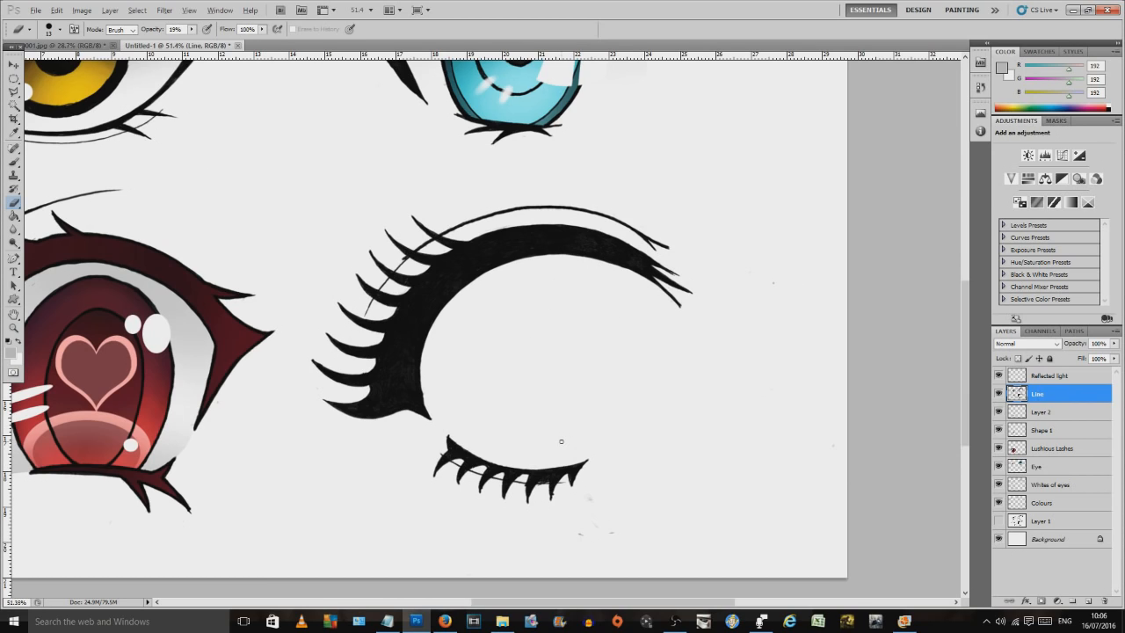
Step: Set the eraser opacity to 100% and erase the grey patch between the lower lashes of the empty eye
scroll(560, 441, "up", 5)
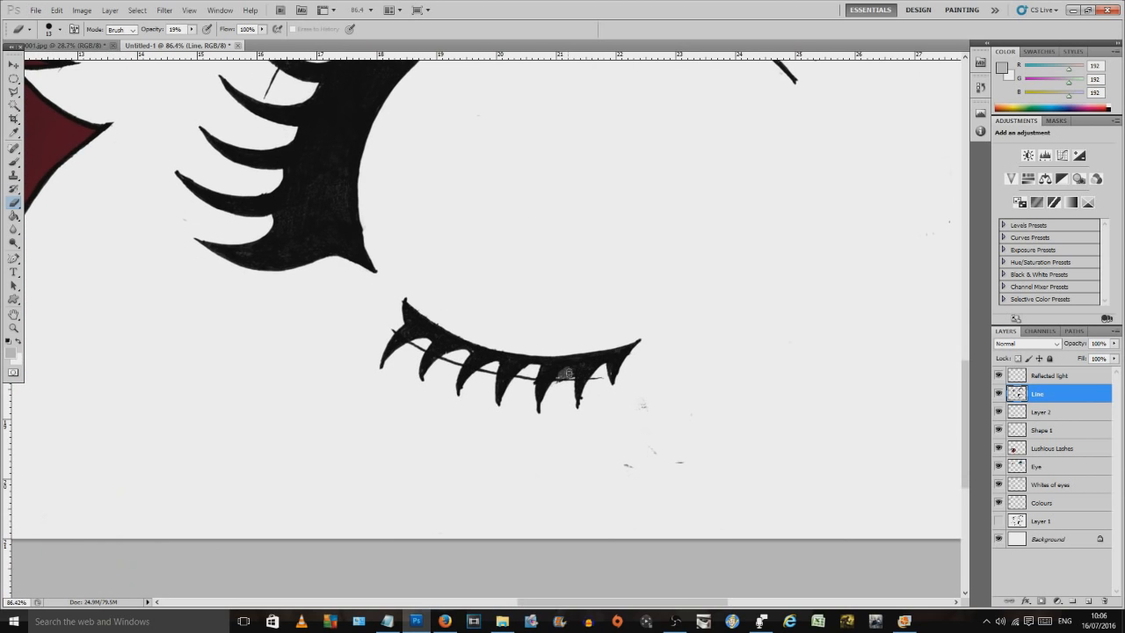
left_click_drag(191, 29, 281, 50)
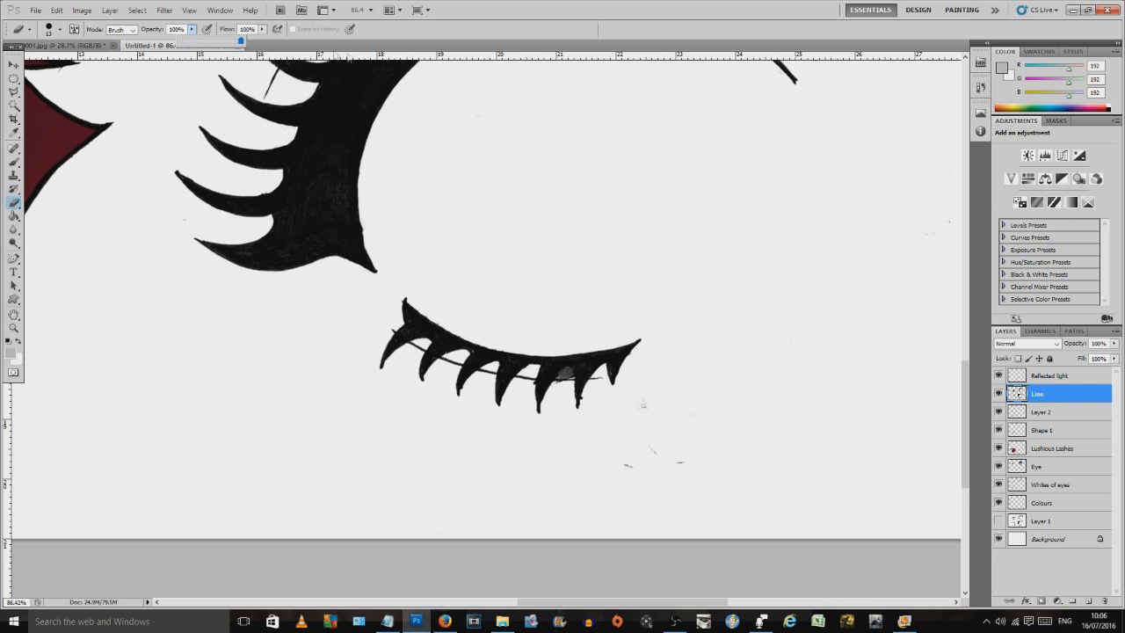
left_click(564, 374)
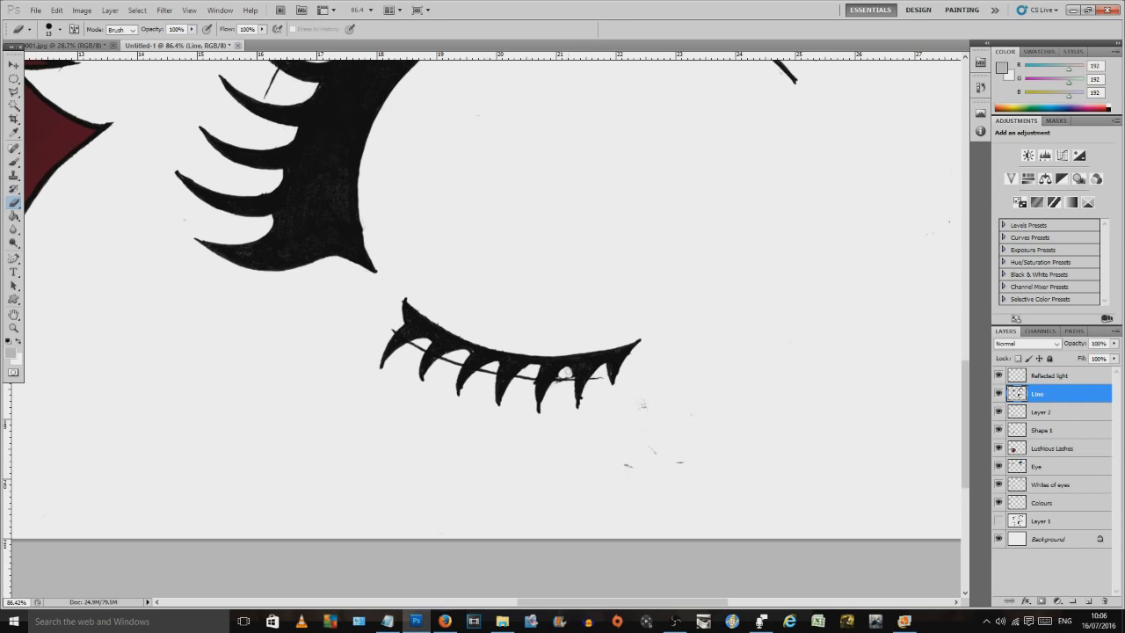
left_click_drag(564, 371, 567, 372)
Step: Draw a tall elliptical selection for the iris between the upper and lower lashes of the empty eye, and add a new layer
scroll(567, 374, "down", 5)
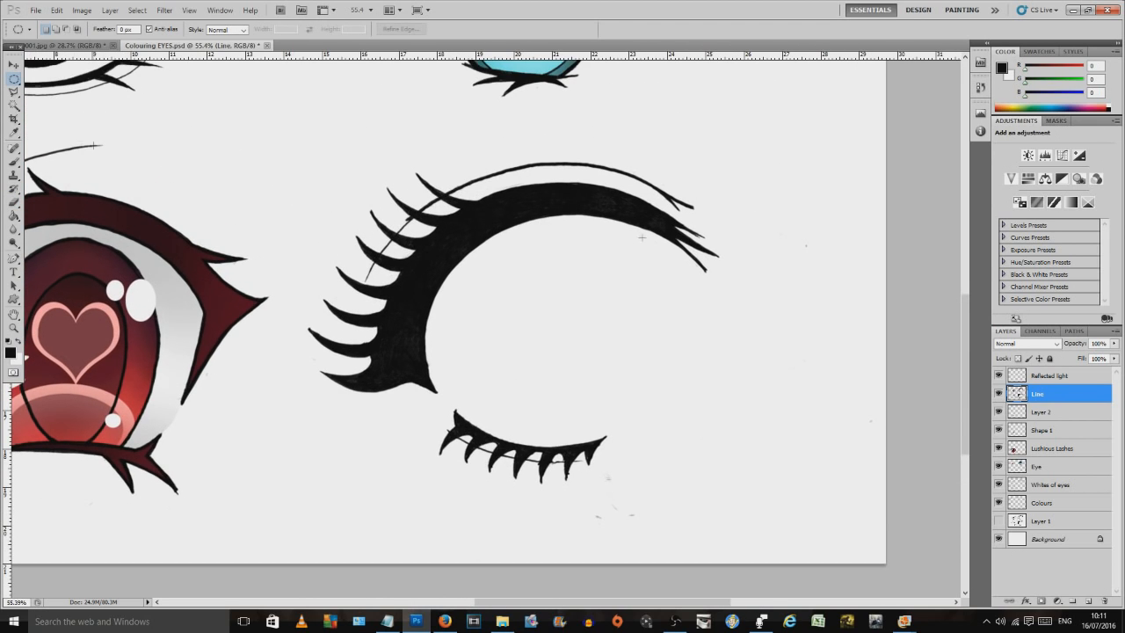
left_click_drag(649, 217, 528, 379)
left_click_drag(470, 442, 470, 442)
left_click(109, 11)
mouse_move(195, 26)
left_click(261, 23)
left_click(813, 114)
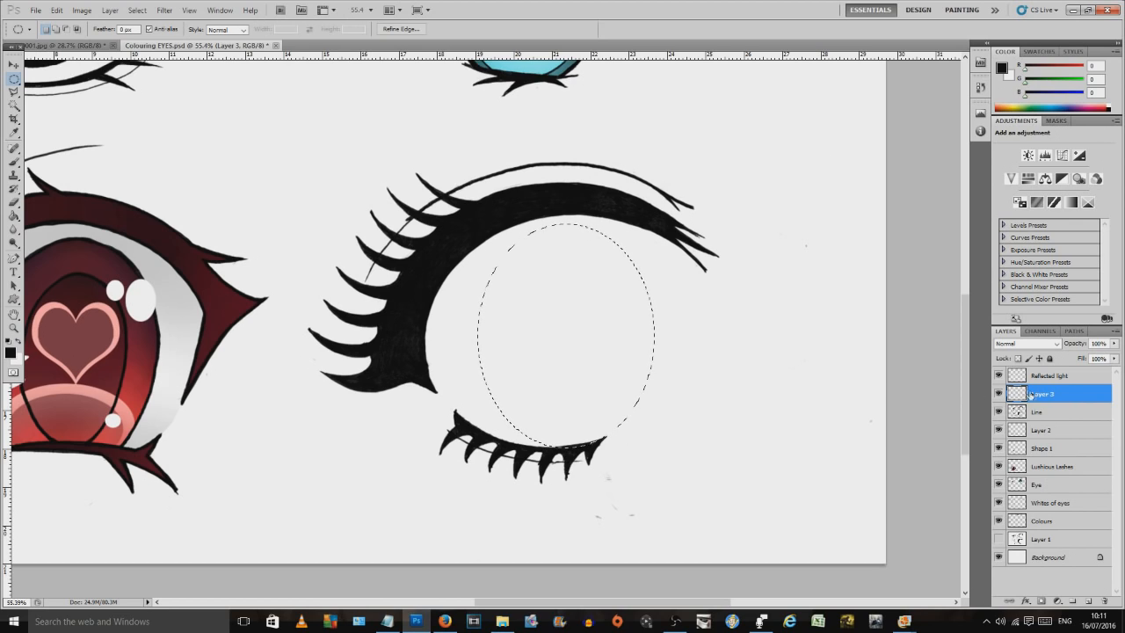
Step: Rename the new layer IRIS and fill the elliptical selection with black using the Paint Bucket
double_click(1040, 394)
type("IRIS")
key("Return")
left_click(15, 215)
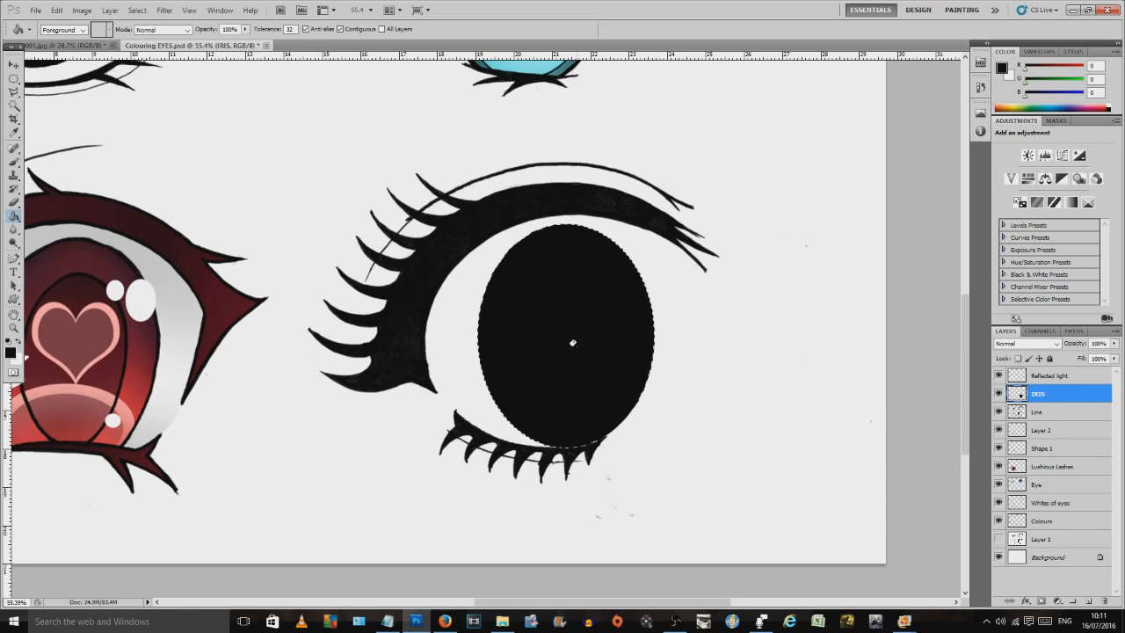
Step: Copy the black ellipse to a new layer and fill the copy with beige-grey, RGB 188, 184, 161
key("ctrl+j")
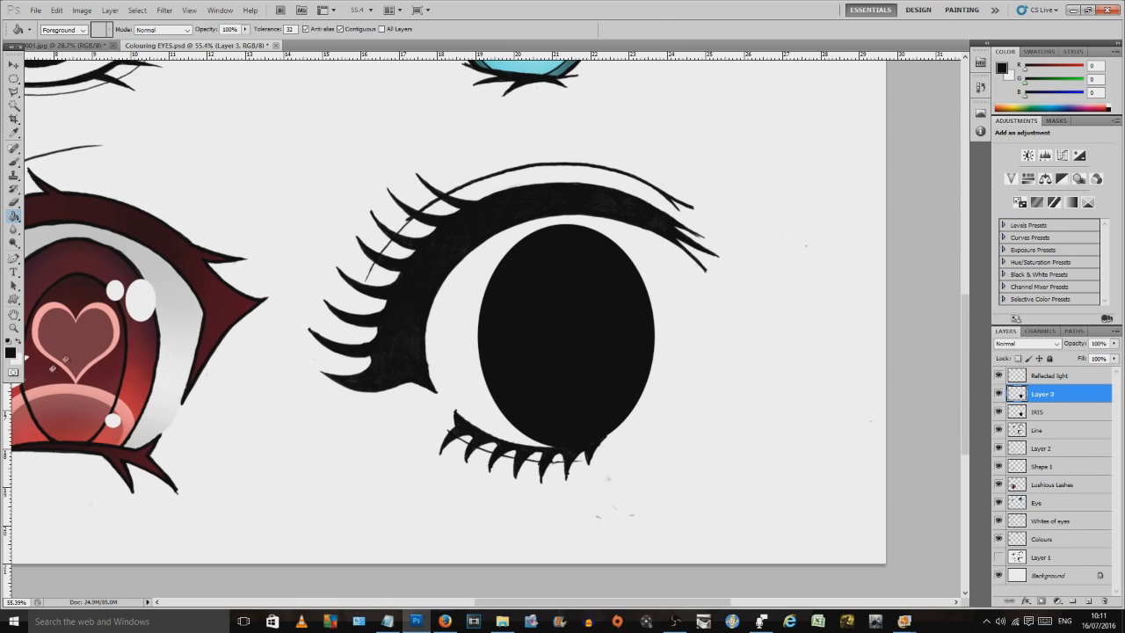
left_click(11, 351)
left_click(752, 402)
left_click(975, 358)
key("g")
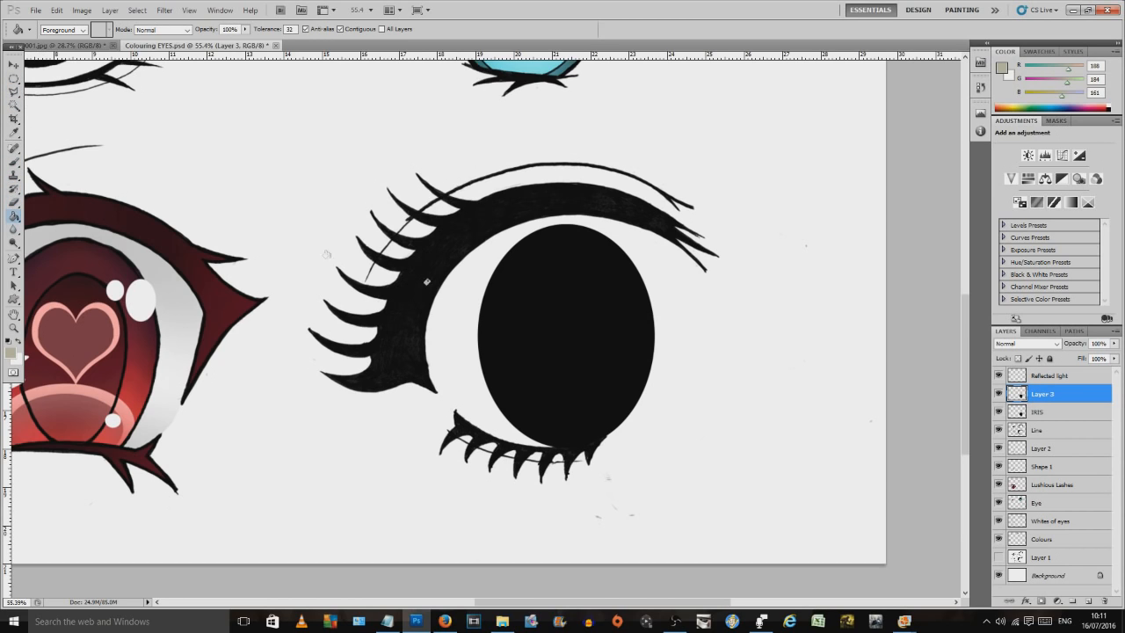
left_click(502, 330)
Step: Scale the beige ellipse to about 92.7% width and 94.5% height so a thin black rim surrounds it
left_click(55, 9)
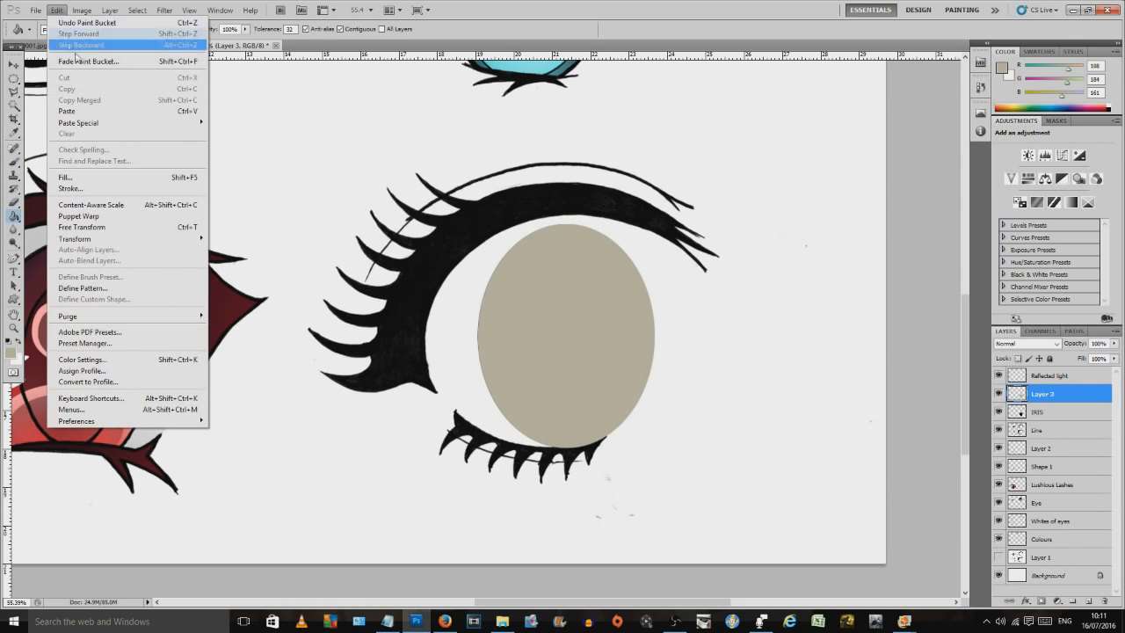
mouse_move(165, 240)
left_click(220, 256)
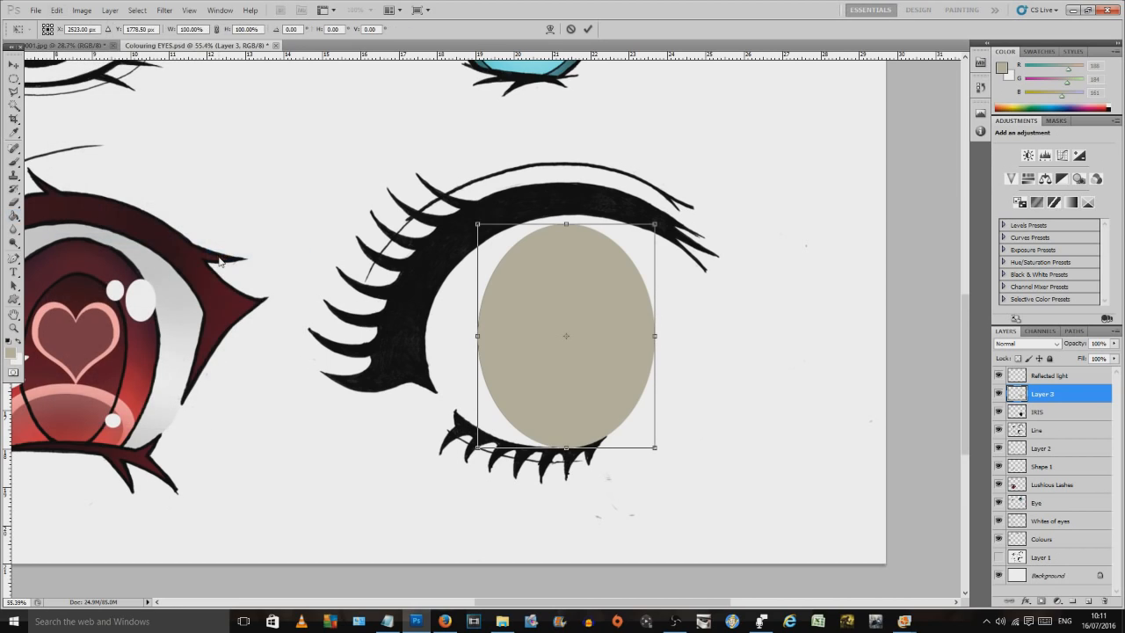
left_click_drag(655, 447, 647, 441)
left_click_drag(476, 225, 483, 230)
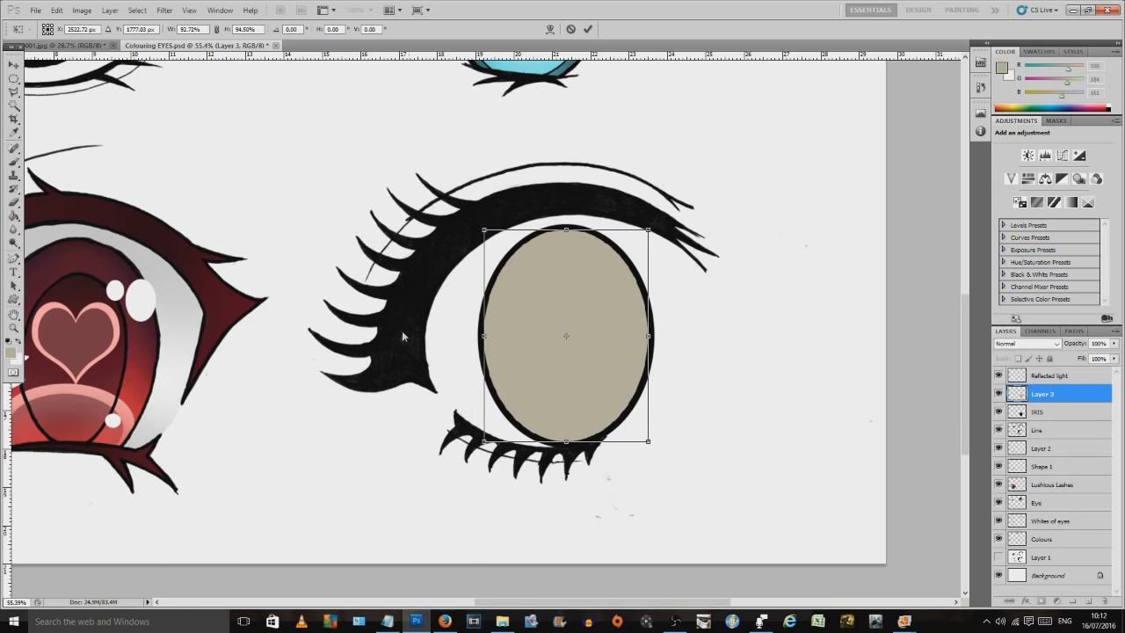
key("g")
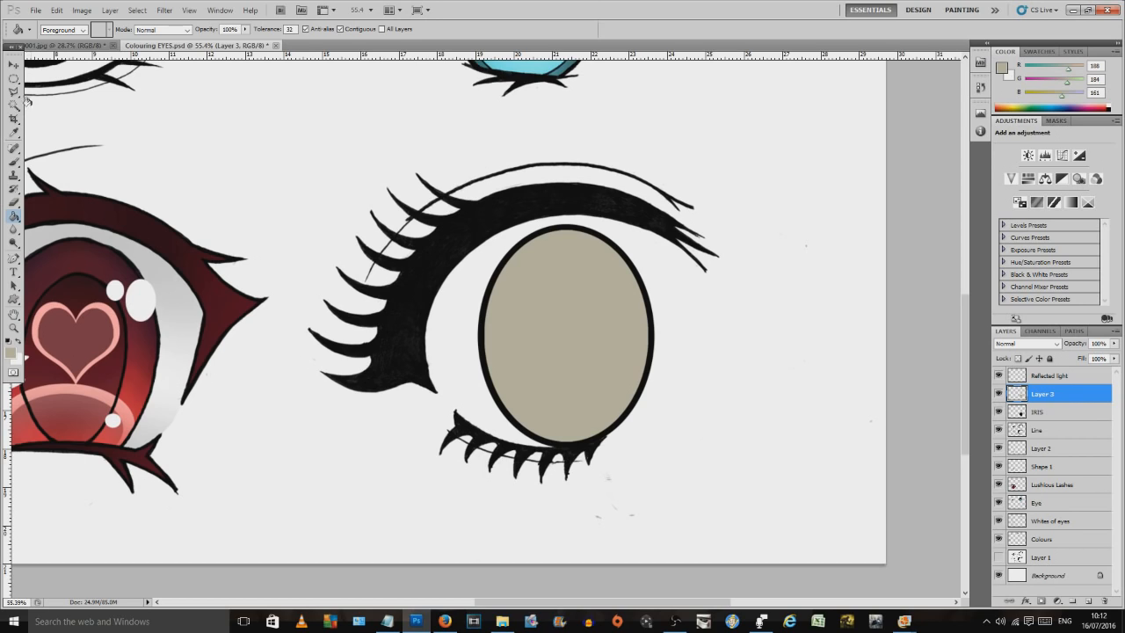
Step: Select the beige ellipse with the Magic Wand, hide its layer, and delete that area from the IRIS layer, then deselect
left_click(14, 104)
left_click(601, 334)
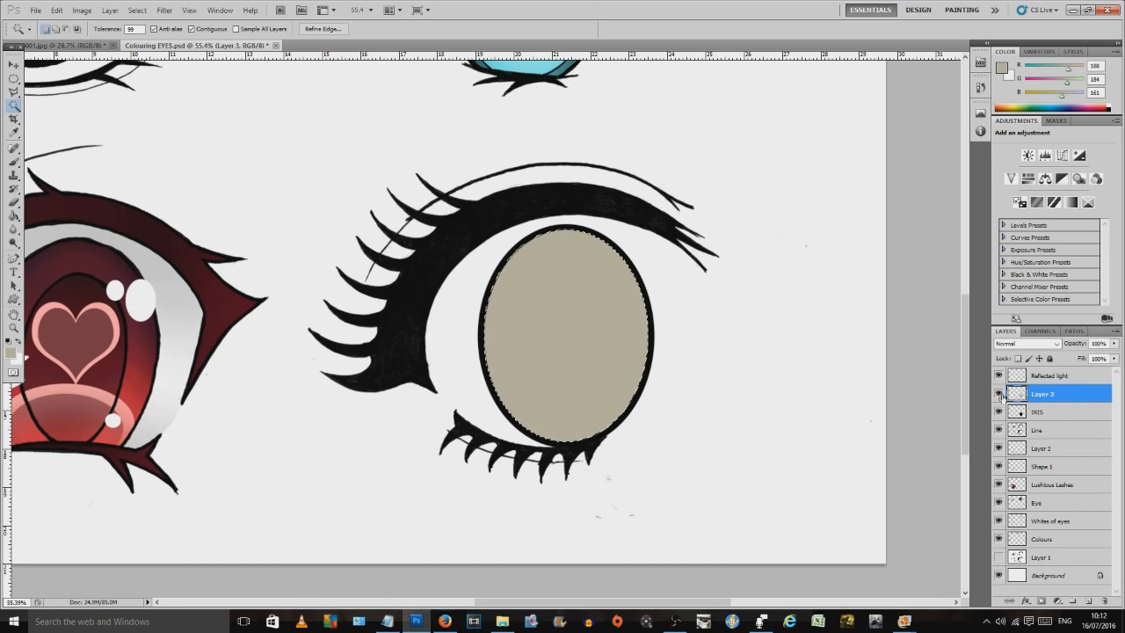
left_click(998, 394)
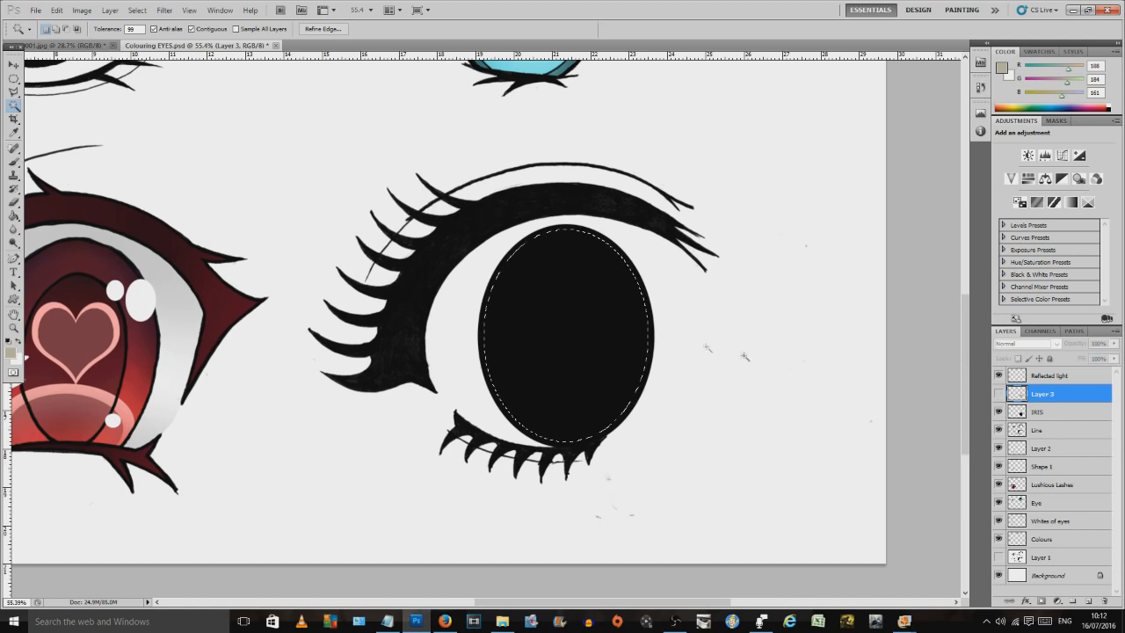
left_click(1054, 412)
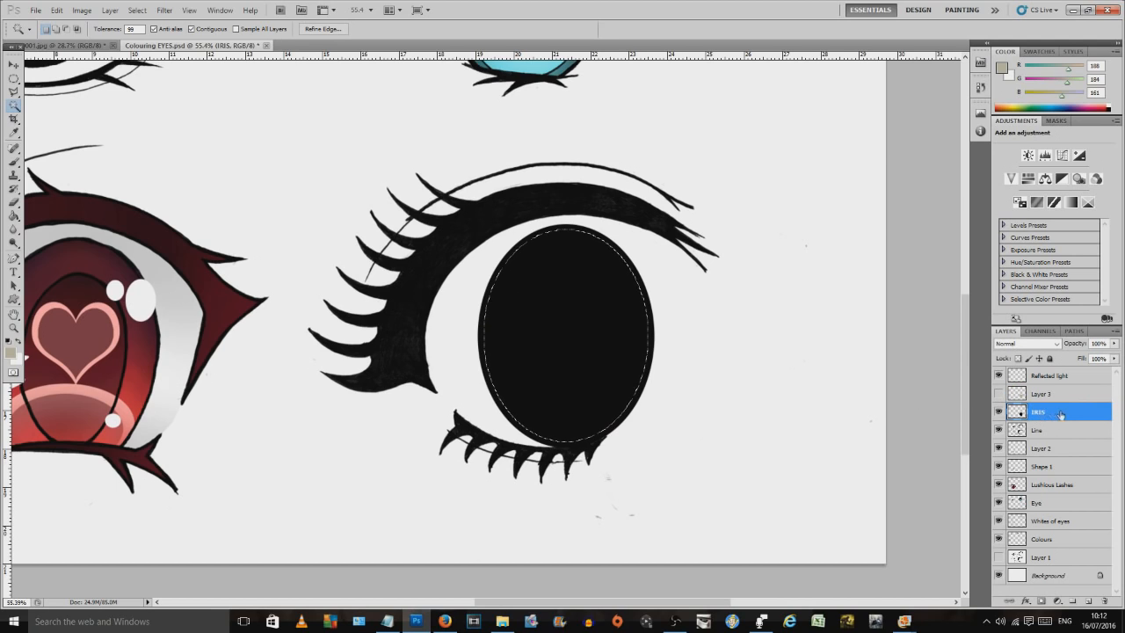
key("Delete")
left_click(13, 78)
key("ctrl+d")
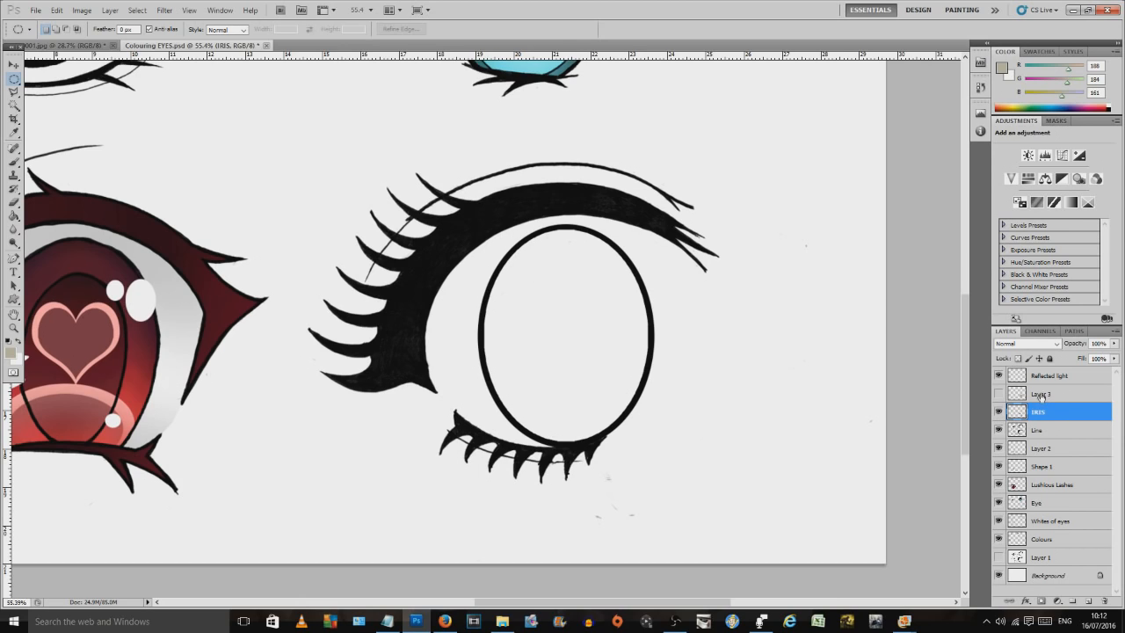
Step: Show the beige ellipse layer again and scale the ellipse proportionally to about 70.2% around the iris centre
left_click(1031, 397)
left_click(998, 394)
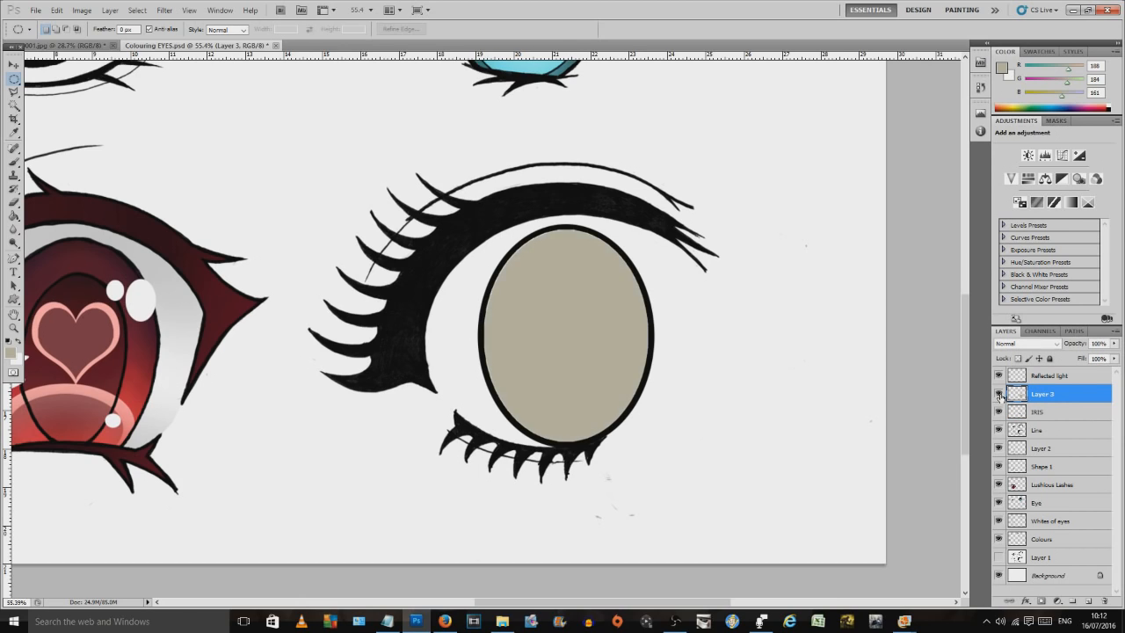
left_click(56, 10)
mouse_move(151, 240)
left_click(225, 255)
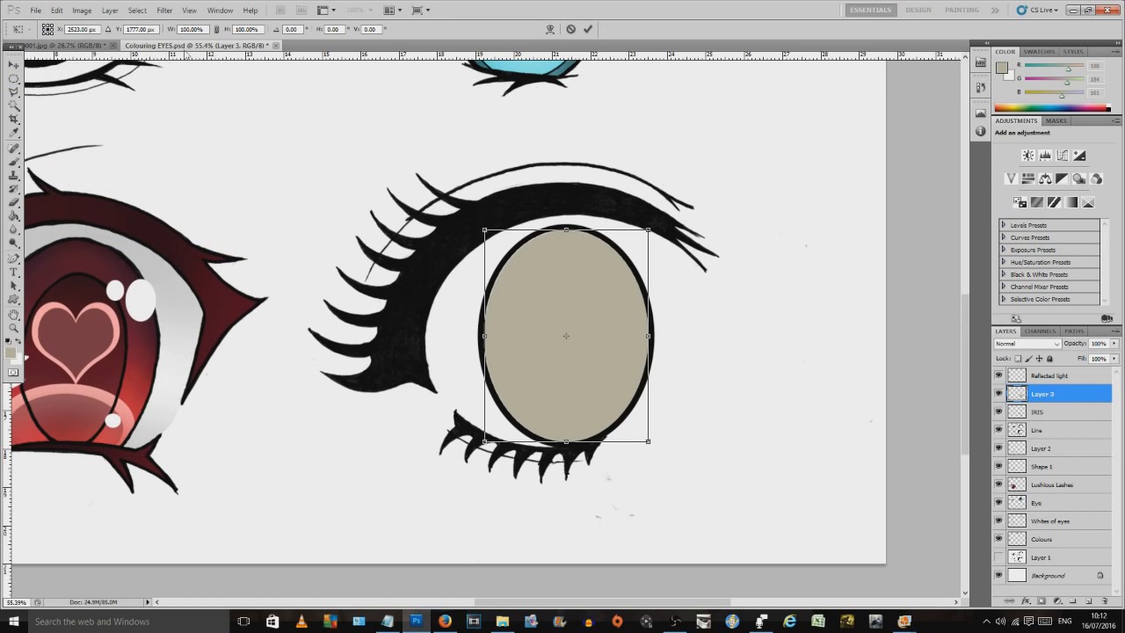
left_click(217, 29)
left_click_drag(481, 228, 547, 302)
left_click_drag(614, 396, 583, 365)
left_click_drag(625, 260, 630, 252)
left_click_drag(601, 330, 594, 337)
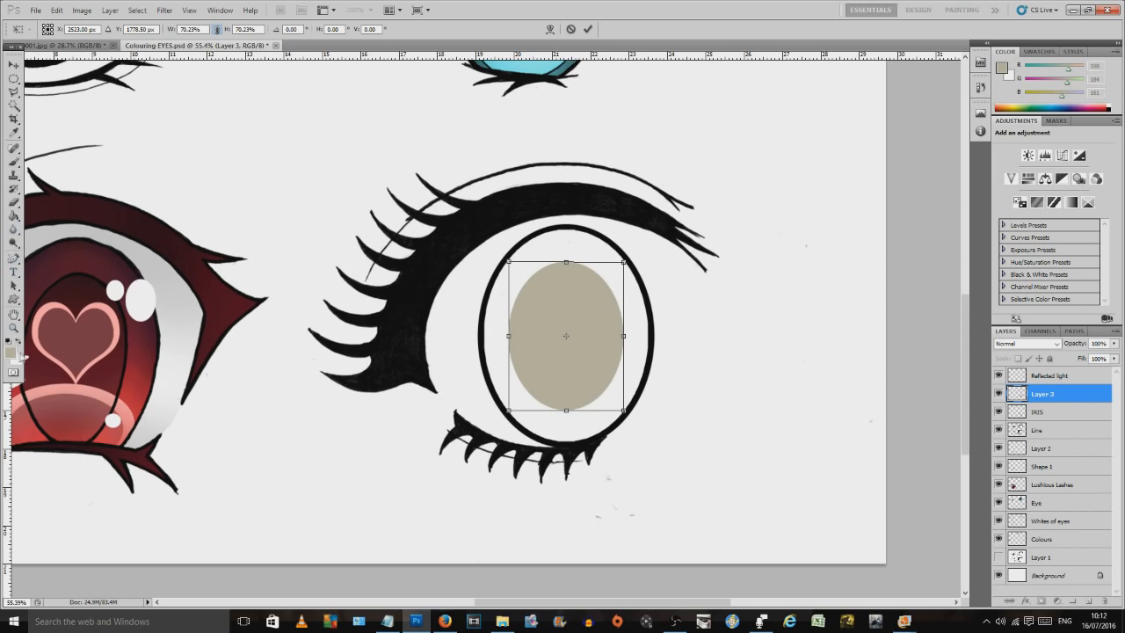
key("Return")
Step: Move the beige pupil ellipse slightly to the right inside the iris outline
key("m")
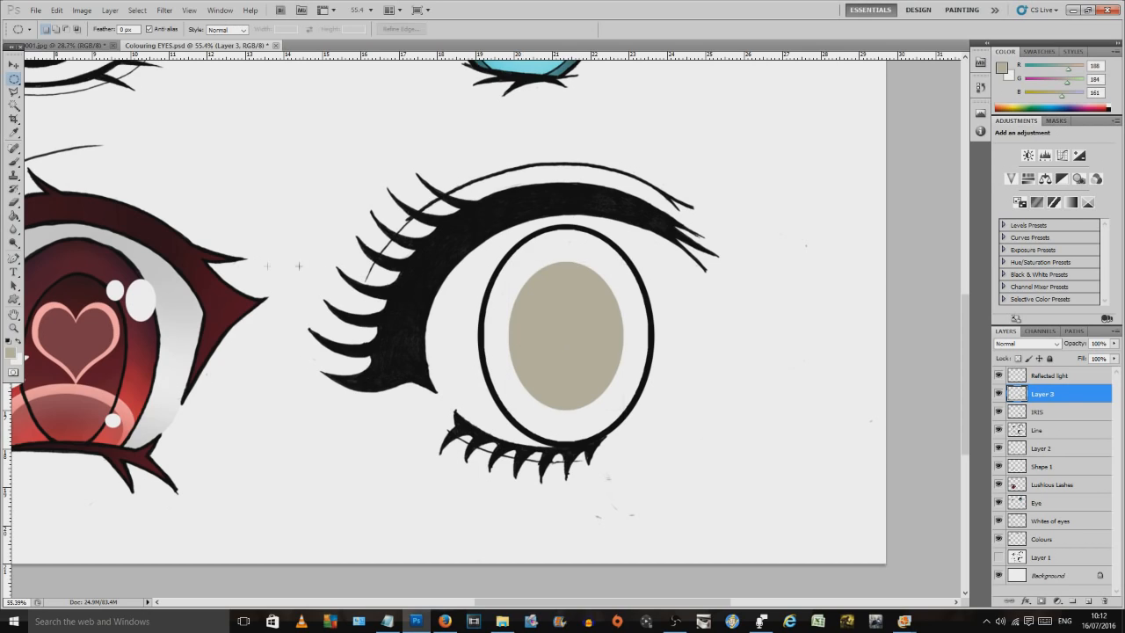
key("v")
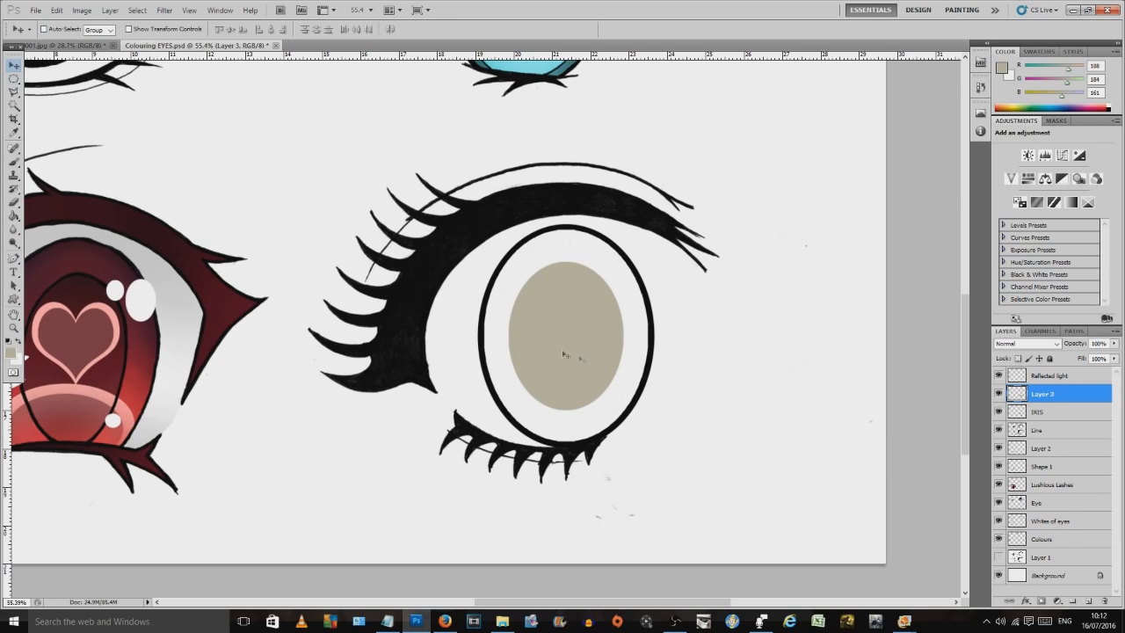
key("Right")
key("Right")
key("Right")
key("Right")
key("Right")
key("Right")
key("Right")
key("Right")
key("Right")
key("Right")
key("Right")
key("Right")
key("Right")
key("Right")
key("Right")
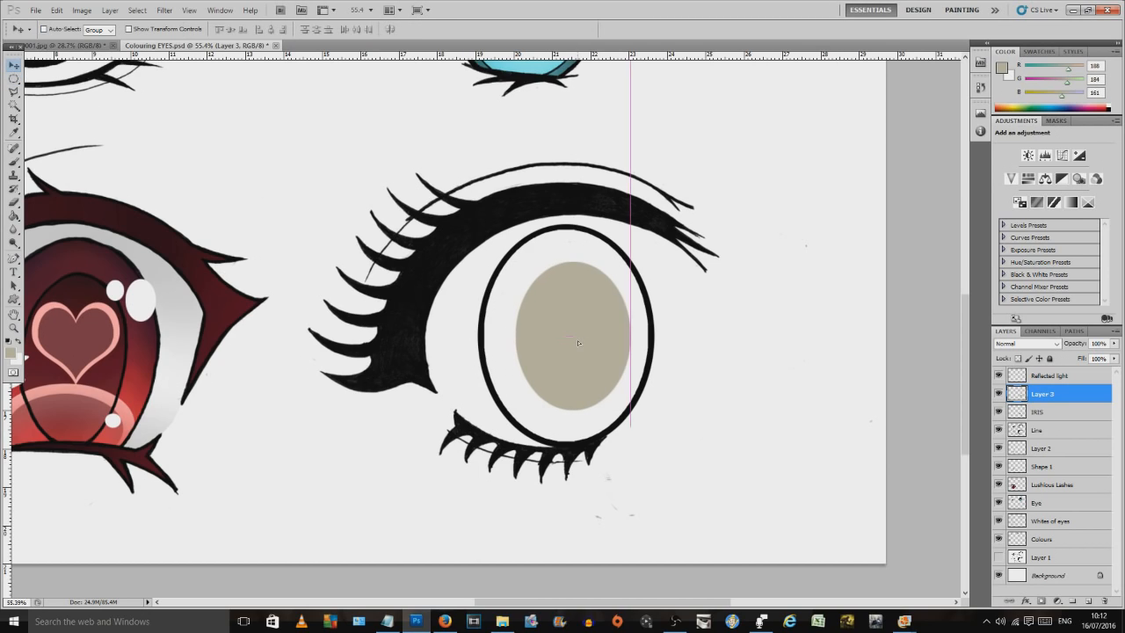
mouse_move(571, 367)
left_mouse_down()
mouse_move(552, 363)
mouse_move(574, 372)
mouse_move(565, 322)
mouse_move(566, 343)
mouse_move(538, 317)
mouse_move(518, 364)
mouse_move(573, 370)
left_mouse_up()
Step: Turn off snapping and shift the pupil ellipse slightly left and up to sit near the iris centre
left_click(221, 10)
mouse_move(186, 11)
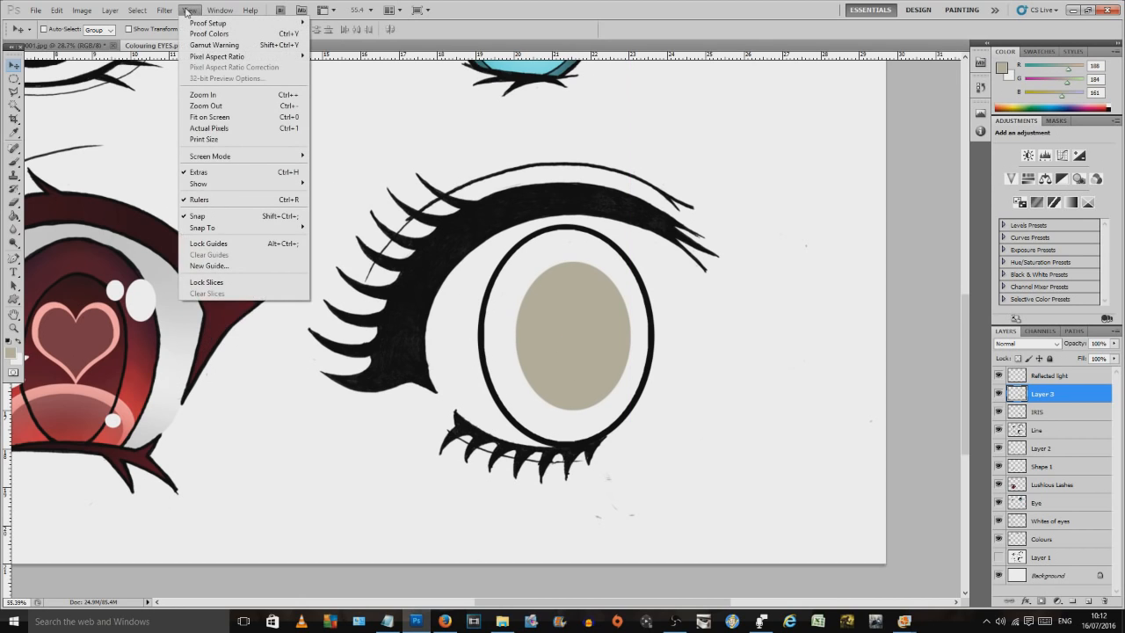
left_click(188, 218)
left_click_drag(575, 341, 571, 340)
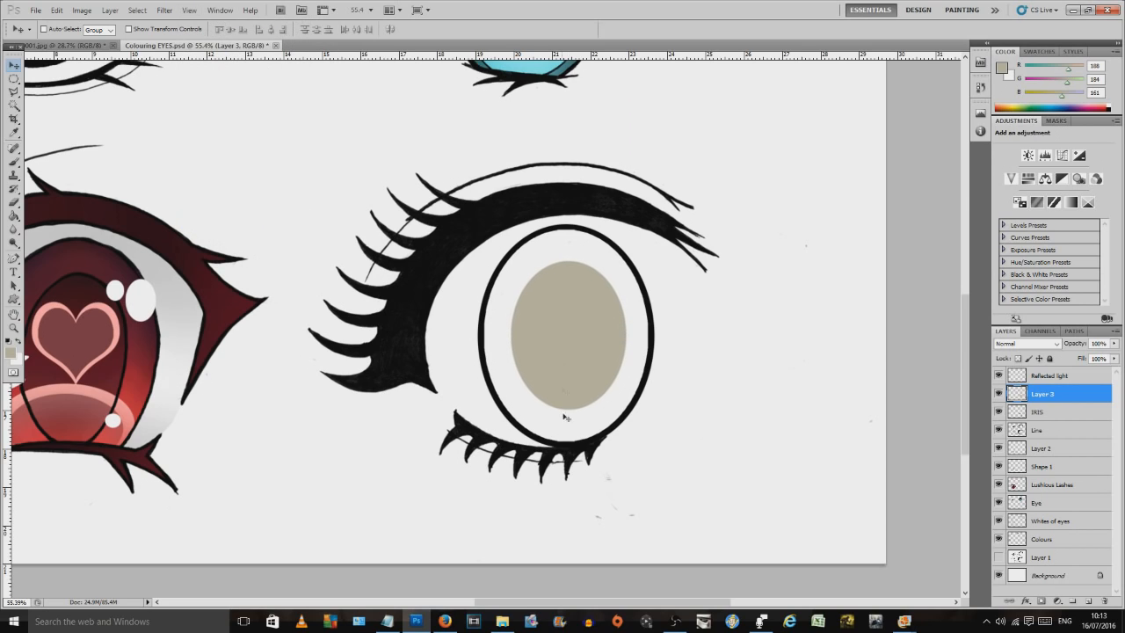
Step: Set the foreground colour to black and fill the pupil ellipse with it
left_click(9, 356)
left_click(804, 510)
left_click(992, 359)
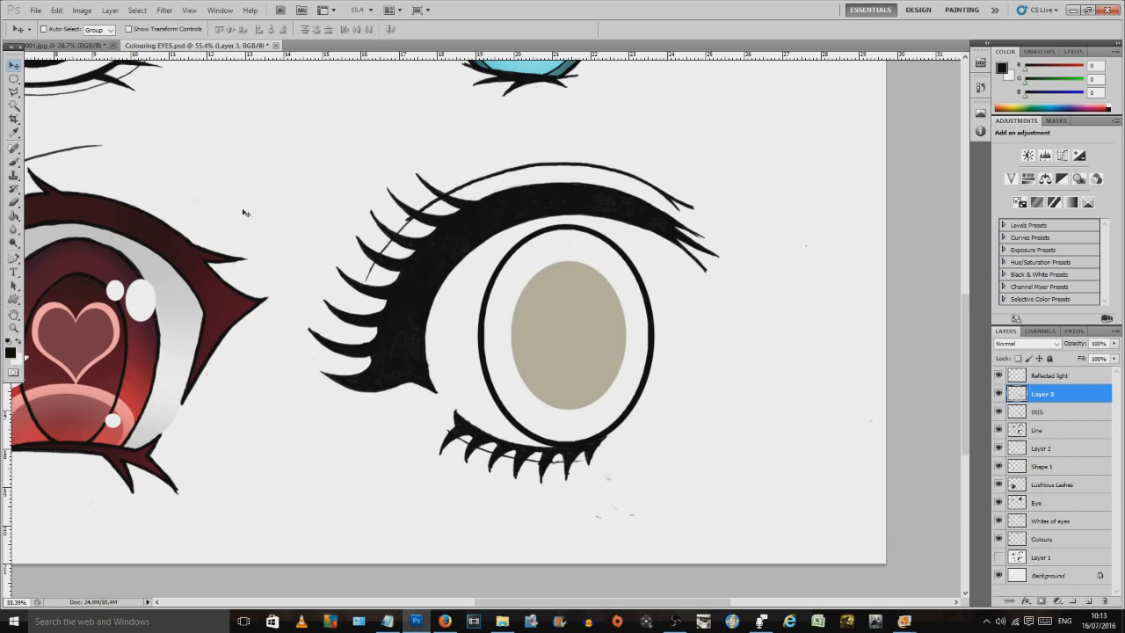
left_click(14, 216)
left_click(535, 328)
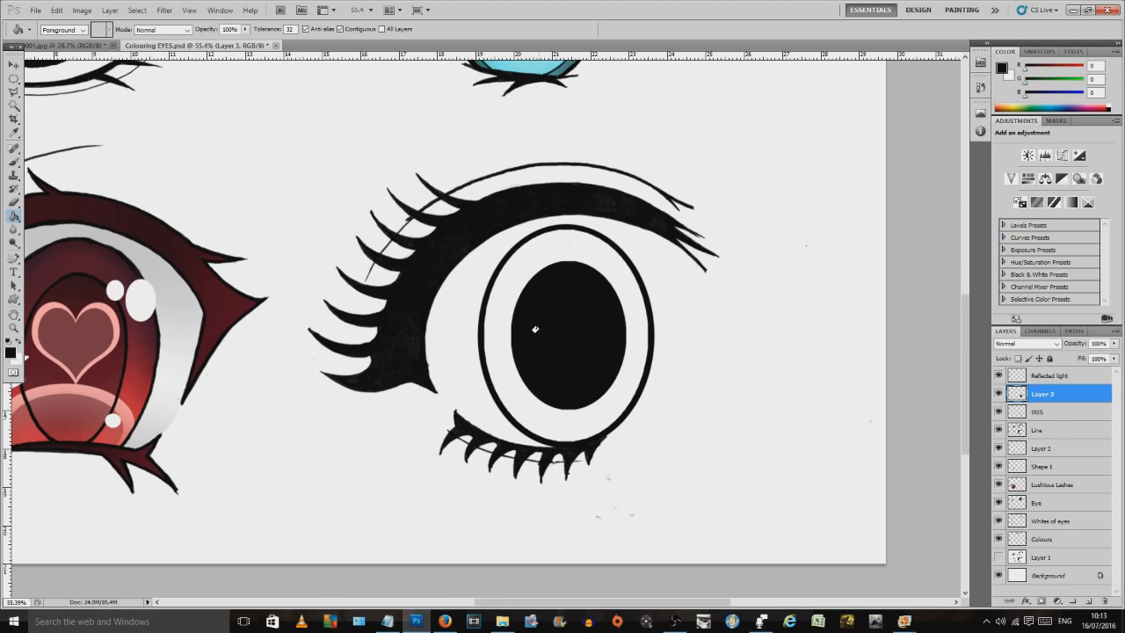
Step: Merge the pupil's Layer 3 down into the IRIS layer
right_click(1039, 403)
left_click(1032, 431)
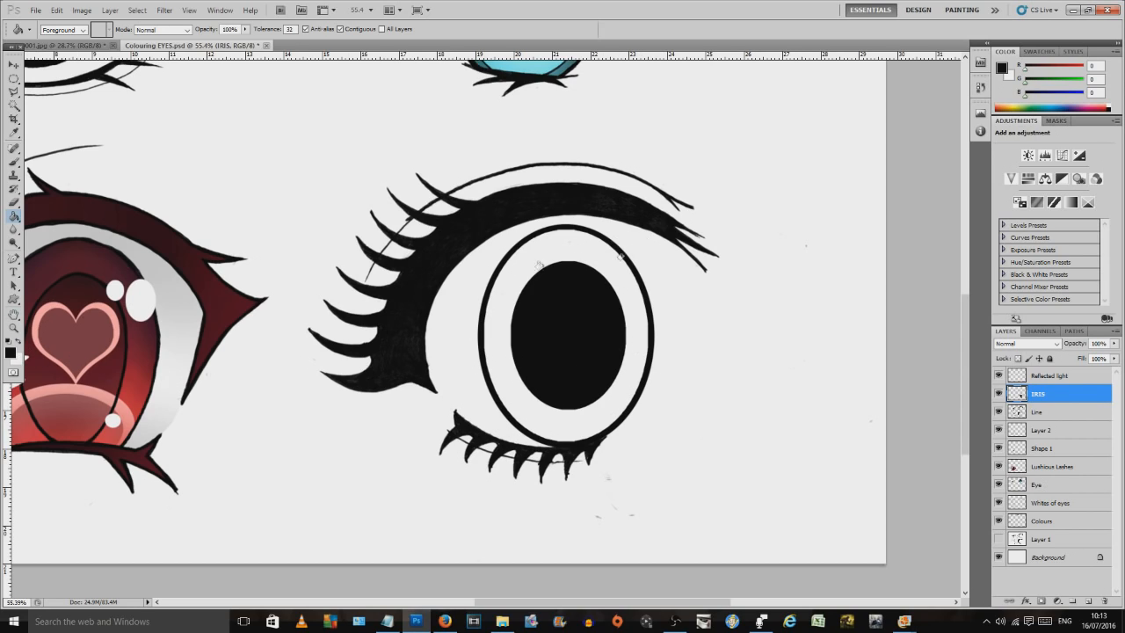
left_click(11, 352)
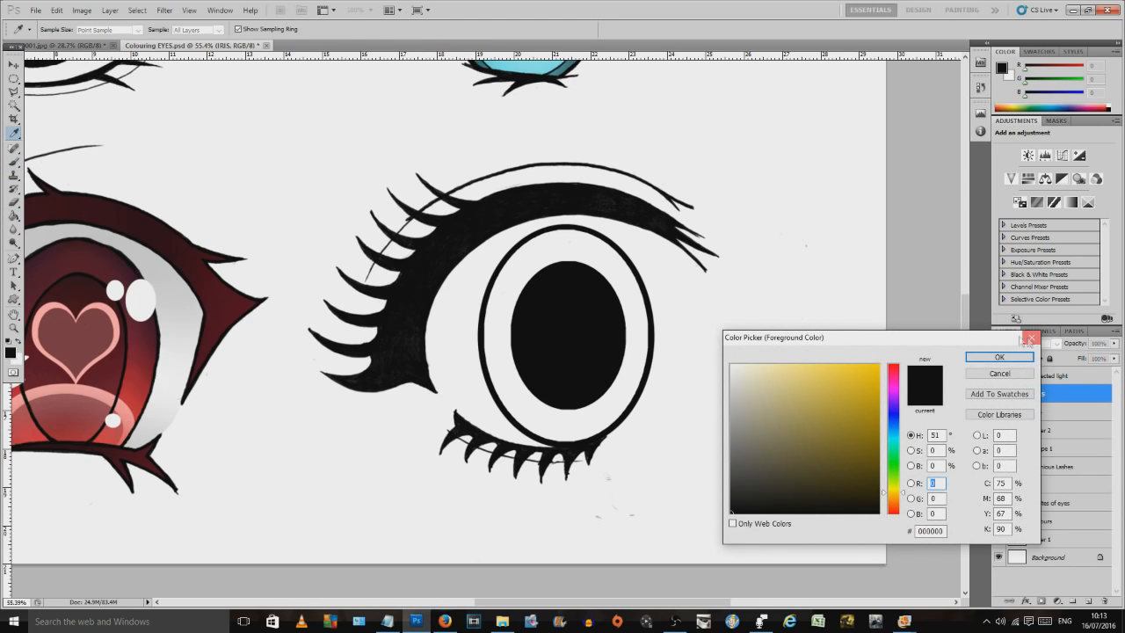
left_click(1031, 337)
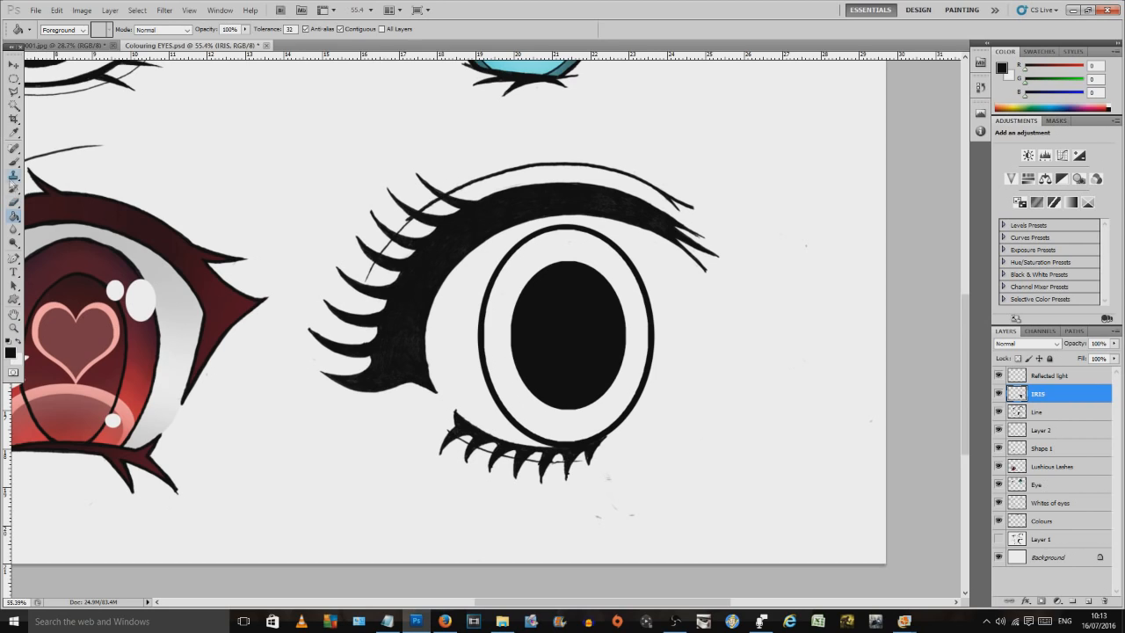
Step: Paint a purple swatch (RGB 111, 43, 136) above the uncoloured eye using the Pencil at size 102
left_click(14, 162)
left_click(55, 172)
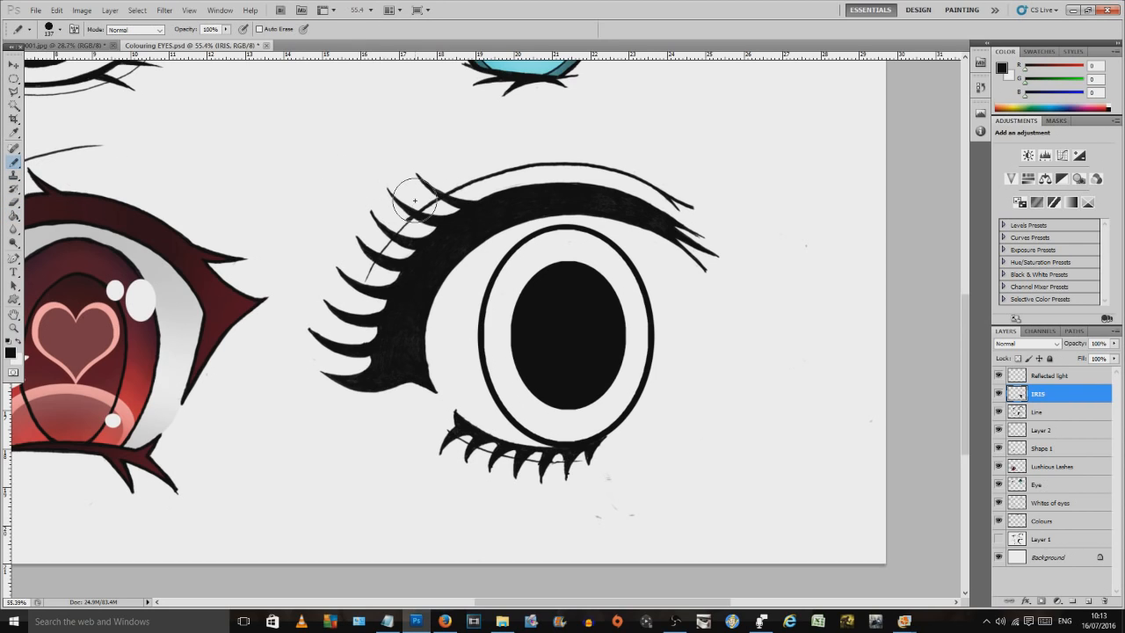
right_click(733, 170)
left_click_drag(827, 205, 808, 197)
key("Return")
left_click(11, 351)
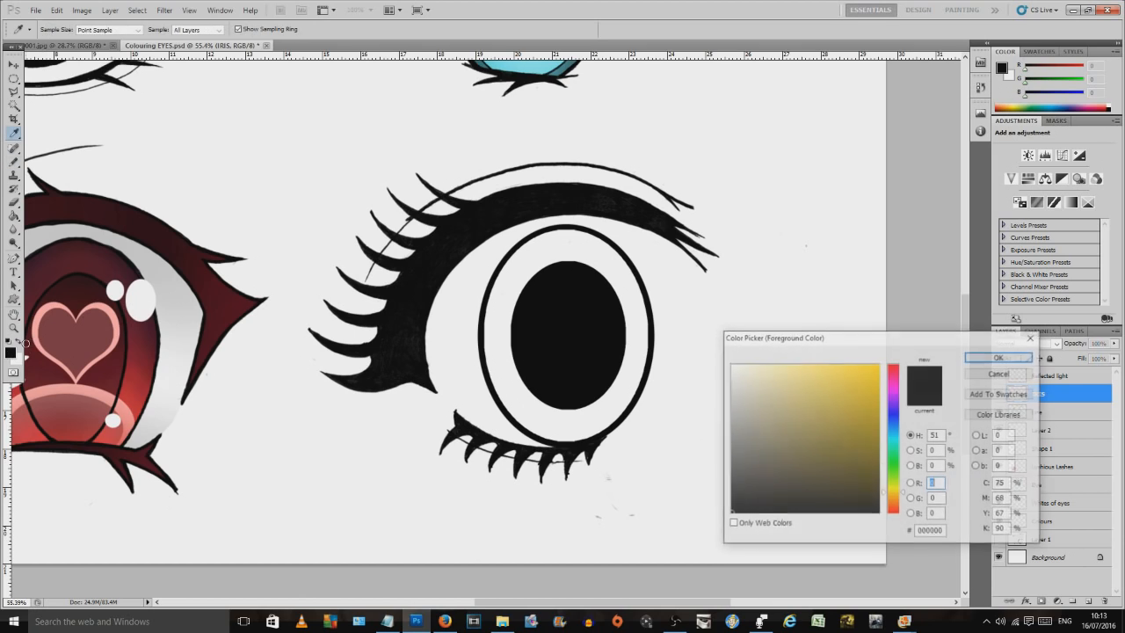
left_click(894, 394)
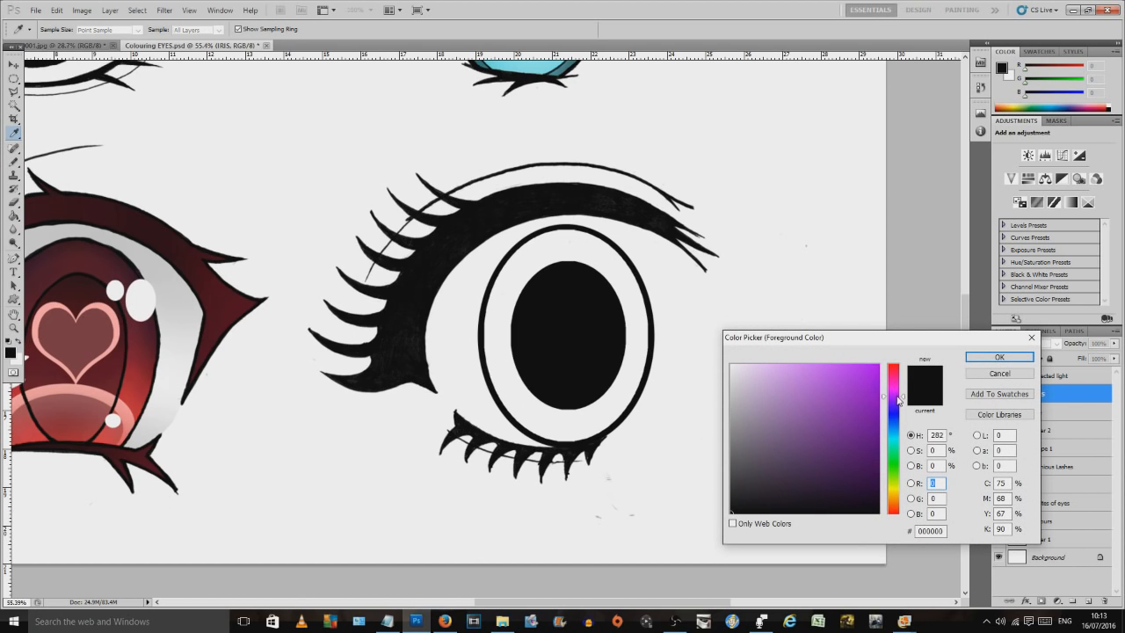
left_click(832, 430)
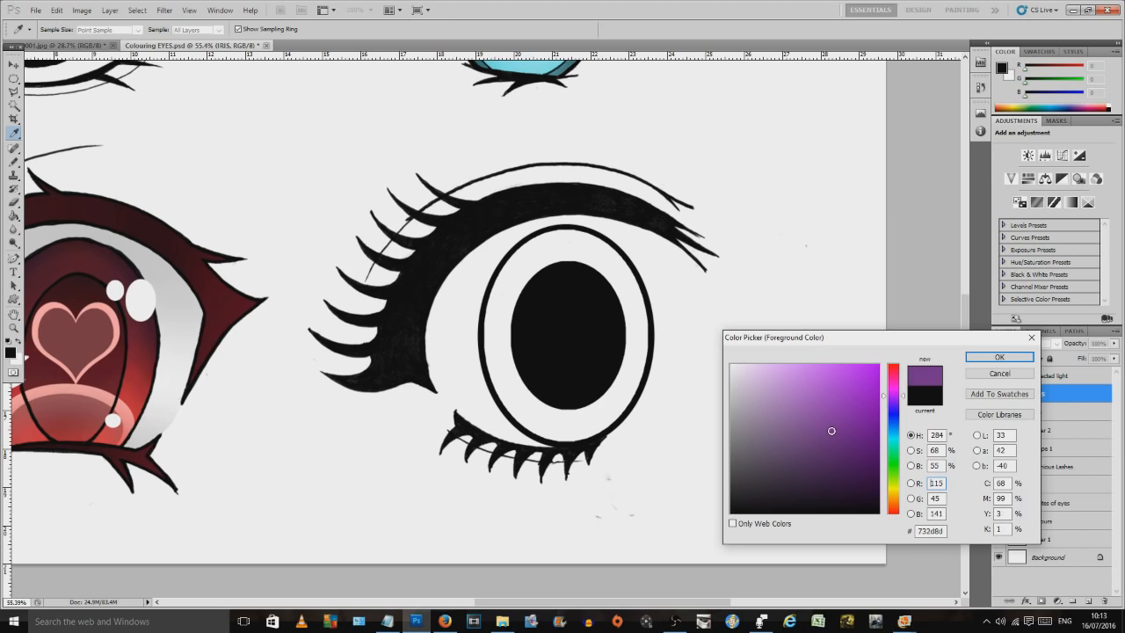
left_click(999, 357)
key("b")
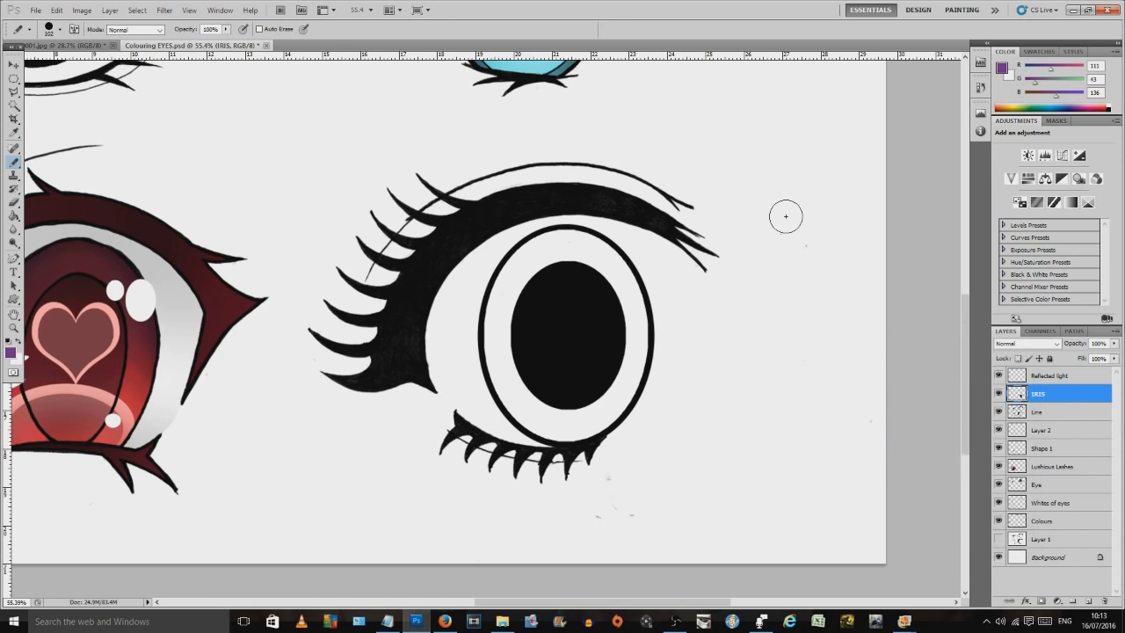
left_click(689, 135)
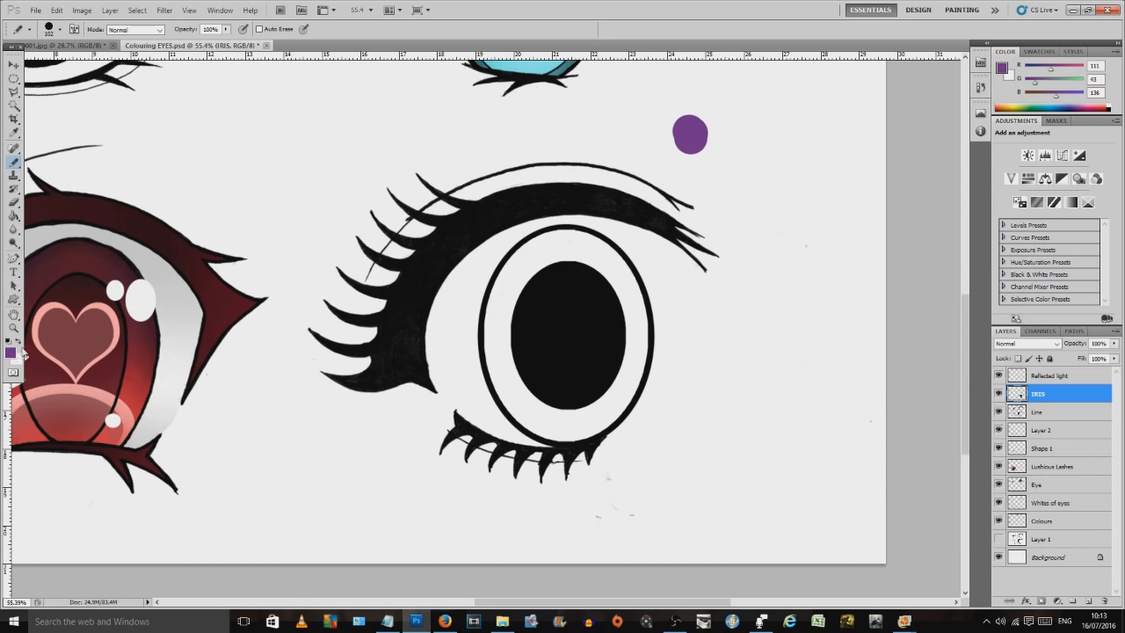
Step: Set the foreground to very dark purple #200d27 and paint a swatch of it just below the purple one
left_click(12, 352)
left_click_drag(831, 480, 828, 490)
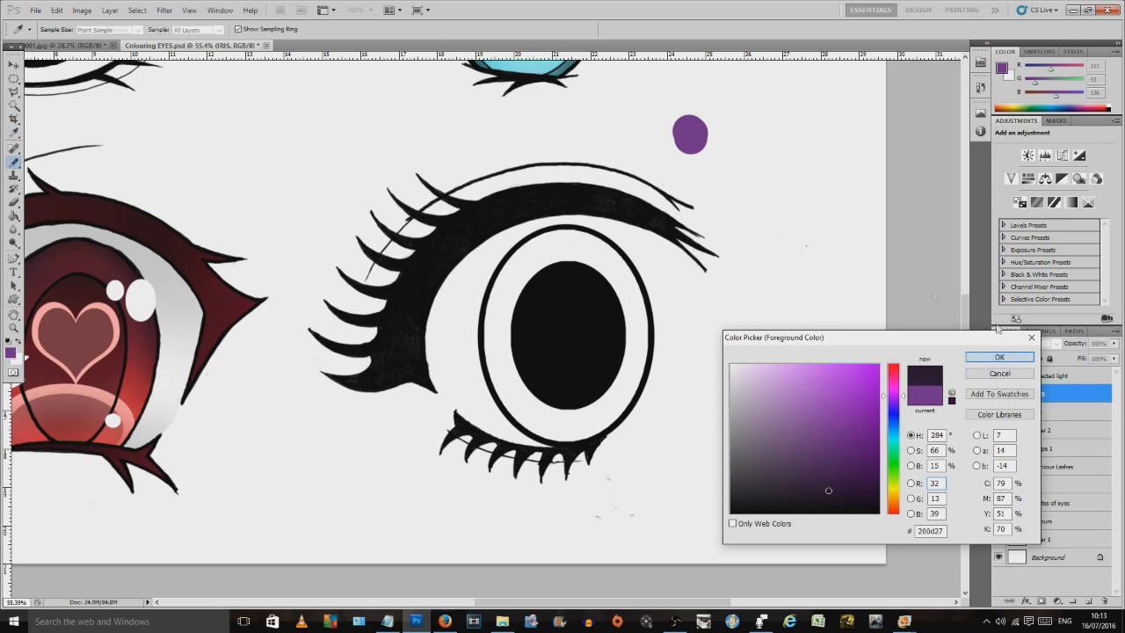
left_click(999, 357)
left_click(711, 152)
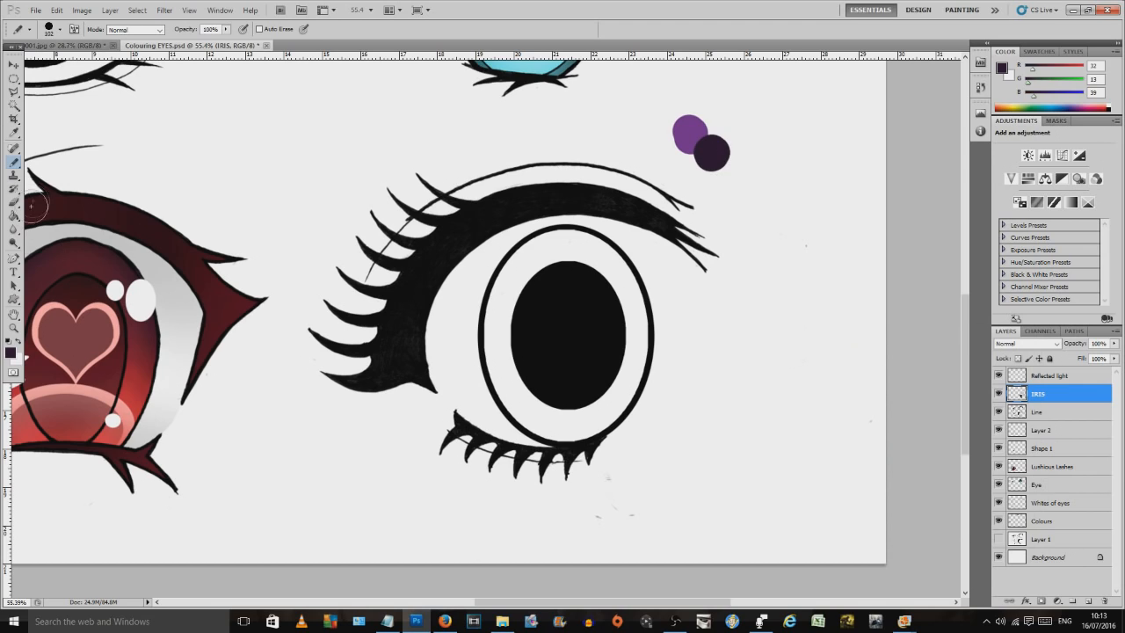
Step: Set the foreground to bright violet #852ad2 and add a swatch of it above the dark purple one
left_click(11, 352)
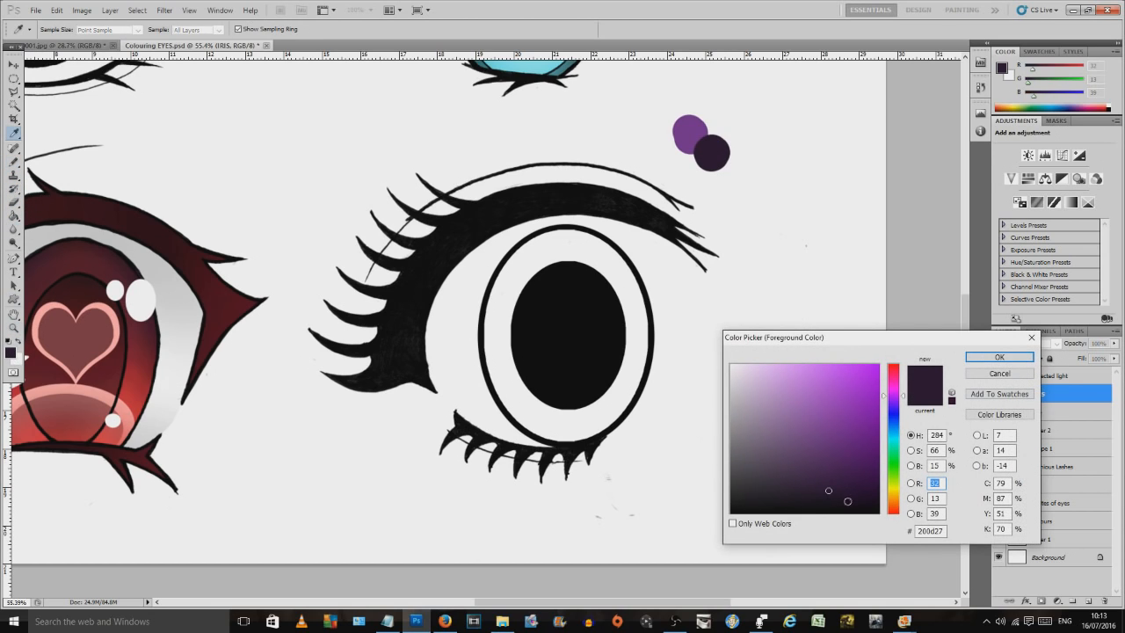
type("30")
left_click(849, 390)
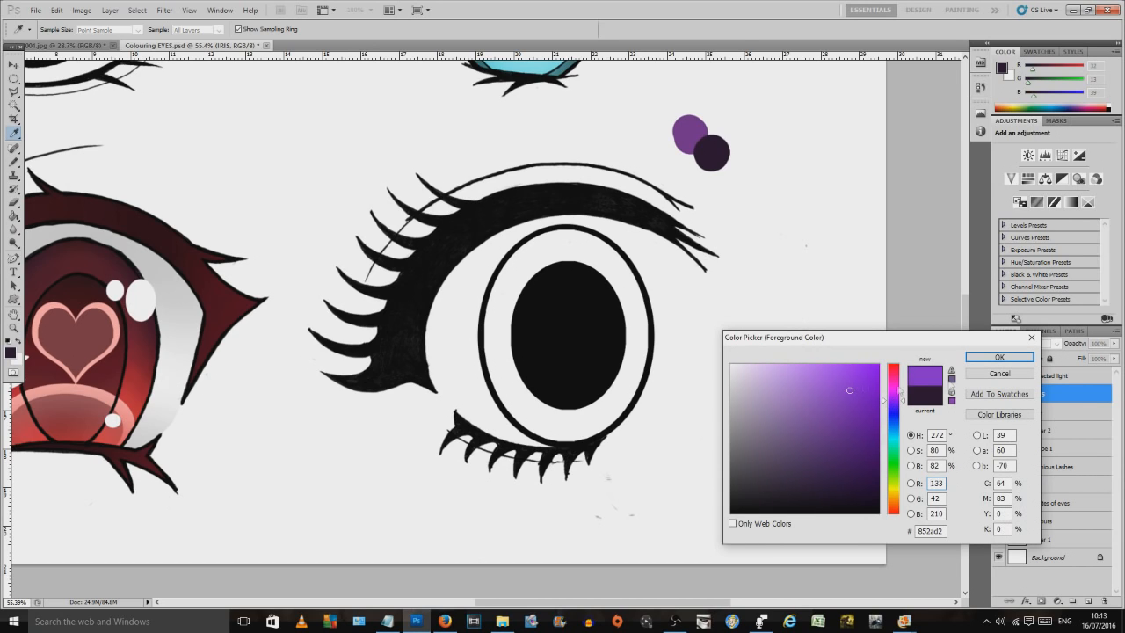
left_click(988, 356)
key("b")
left_click(713, 114)
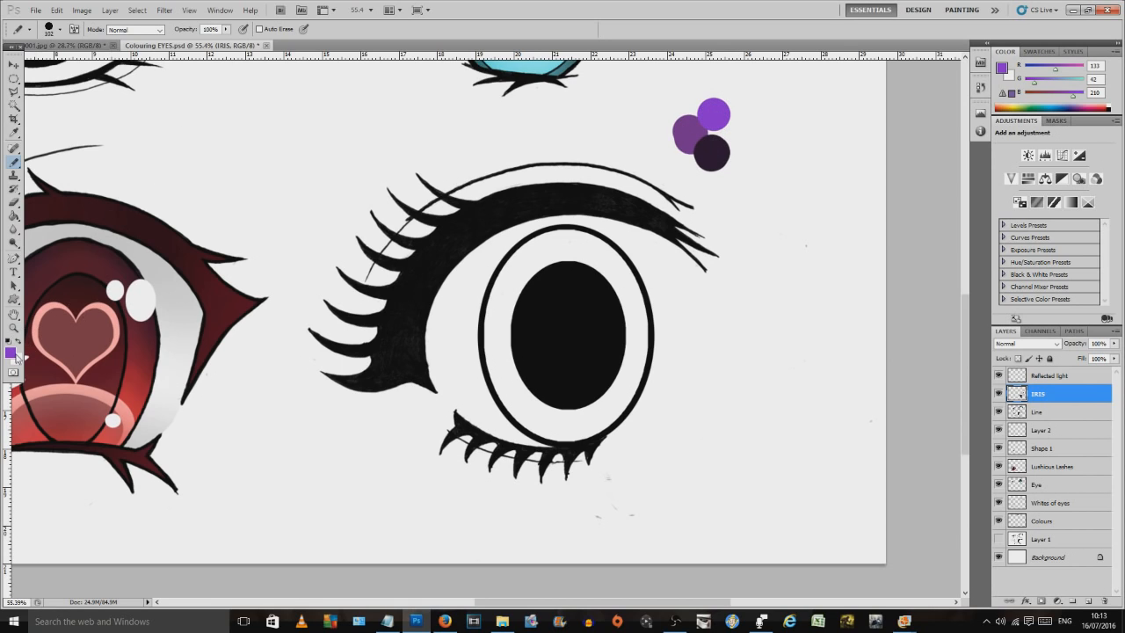
Step: Set the foreground to blue #2d25df and paint a swatch of it beside the violet one
left_click(10, 352)
left_click(902, 412)
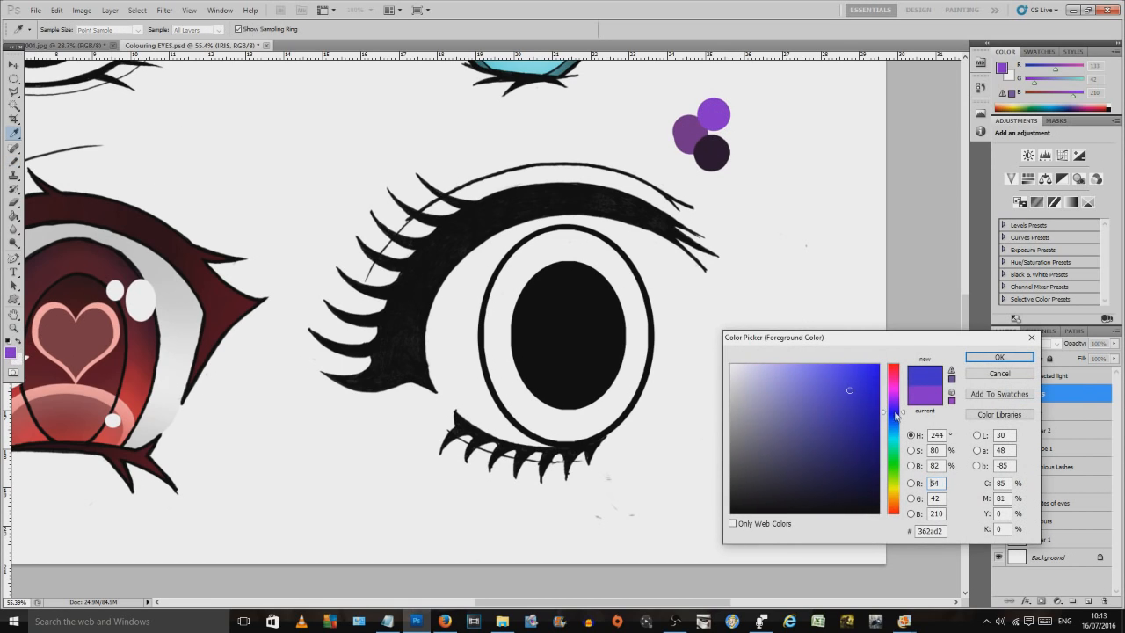
left_click_drag(894, 426, 894, 417)
mouse_move(849, 388)
left_mouse_down()
mouse_move(851, 418)
mouse_move(856, 379)
left_mouse_up()
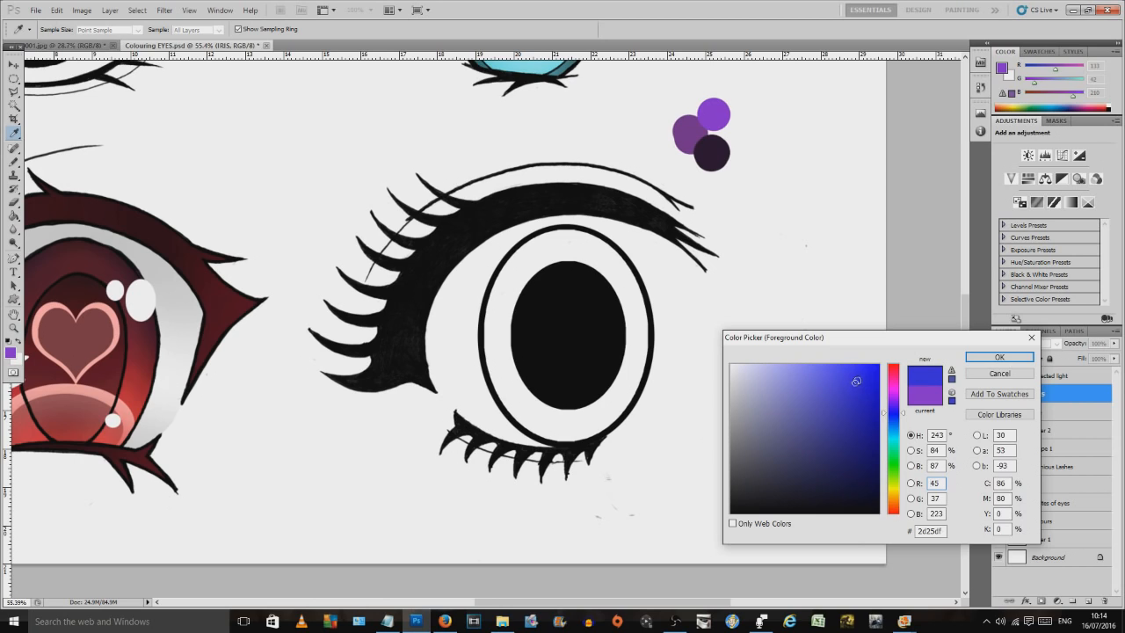
left_click(999, 357)
key("b")
left_click(746, 128)
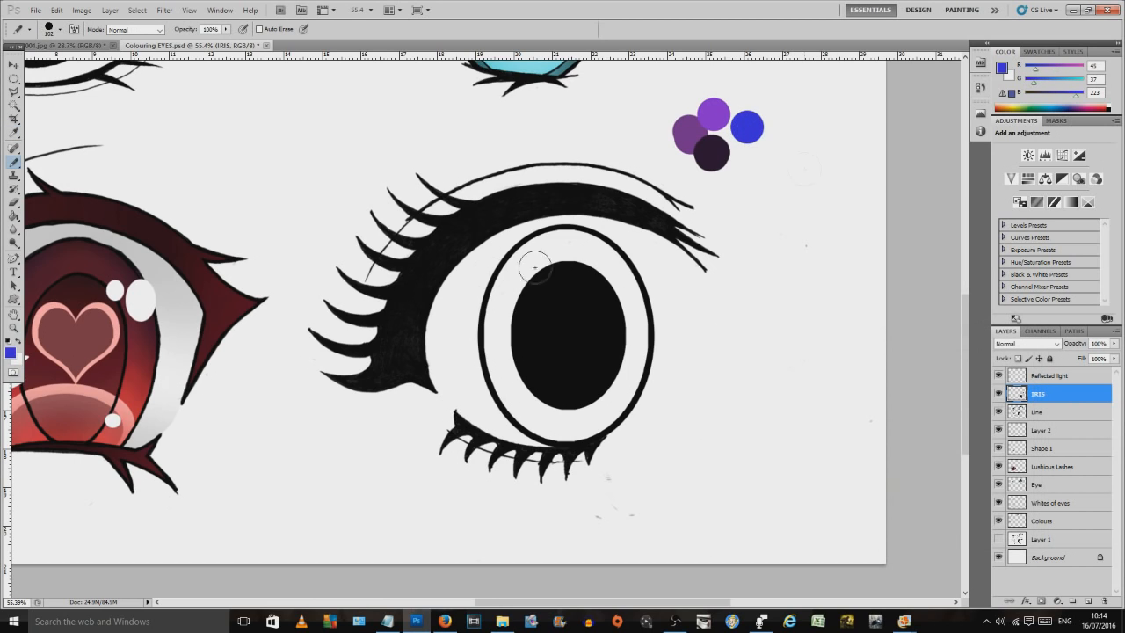
Step: Set the foreground to light blue (RGB 0, 198, 255) and paint a swatch of it next to the blue one
left_click(10, 353)
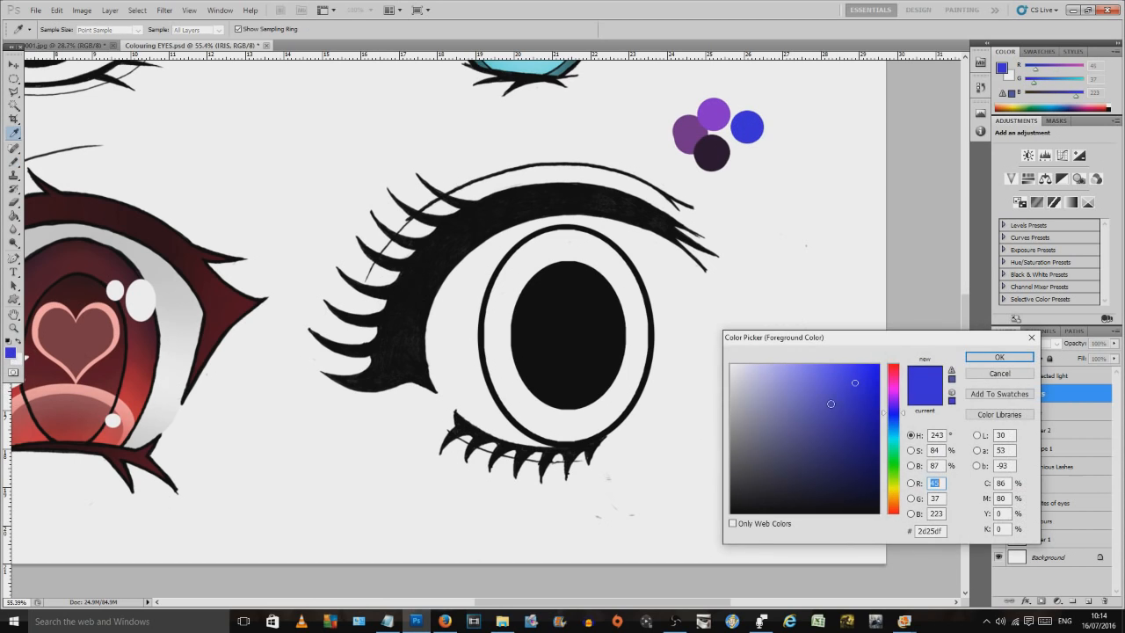
left_click(897, 423)
left_click_drag(897, 427, 897, 434)
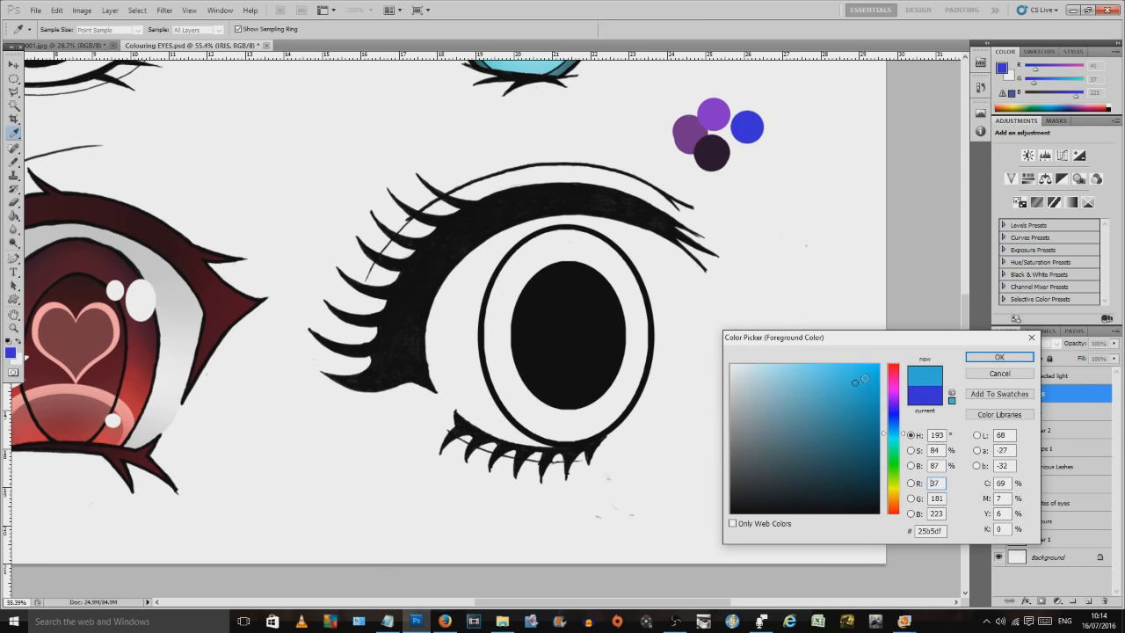
left_click(876, 366)
left_click(999, 356)
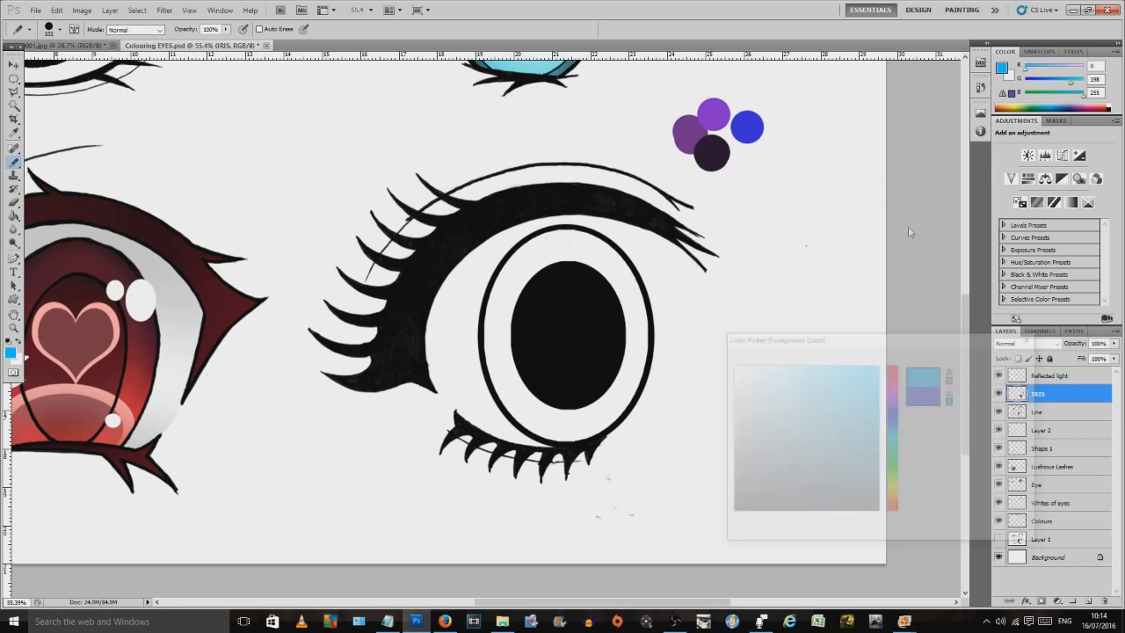
left_click(770, 118)
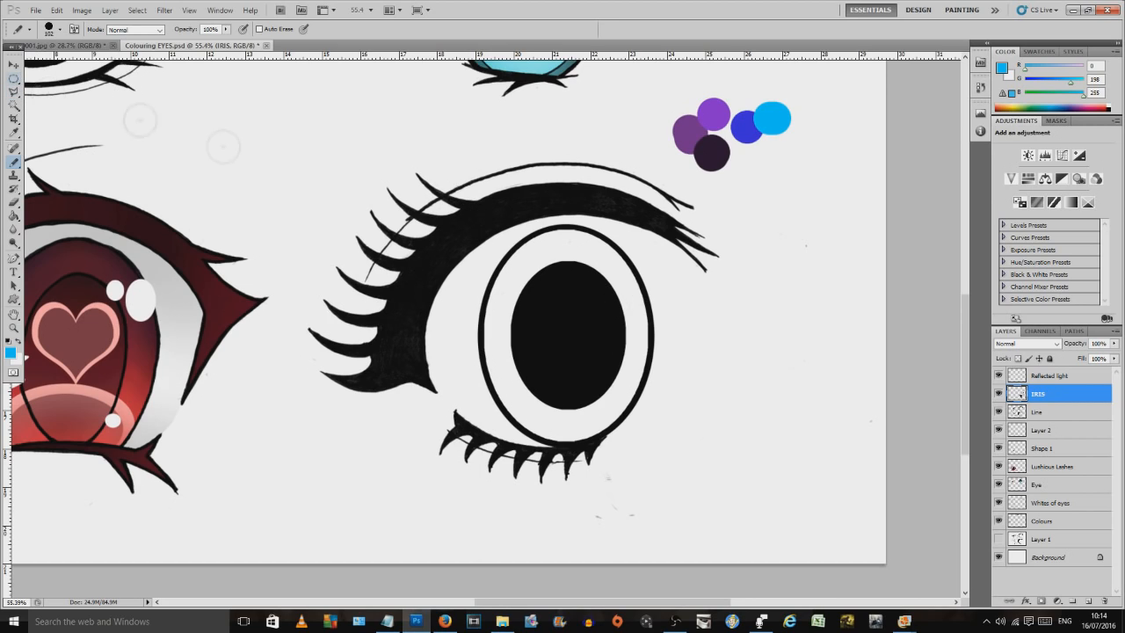
Step: Select the empty ring between the iris outline and the pupil on the IRIS layer with the Magic Wand
left_click(14, 106)
left_click(602, 248)
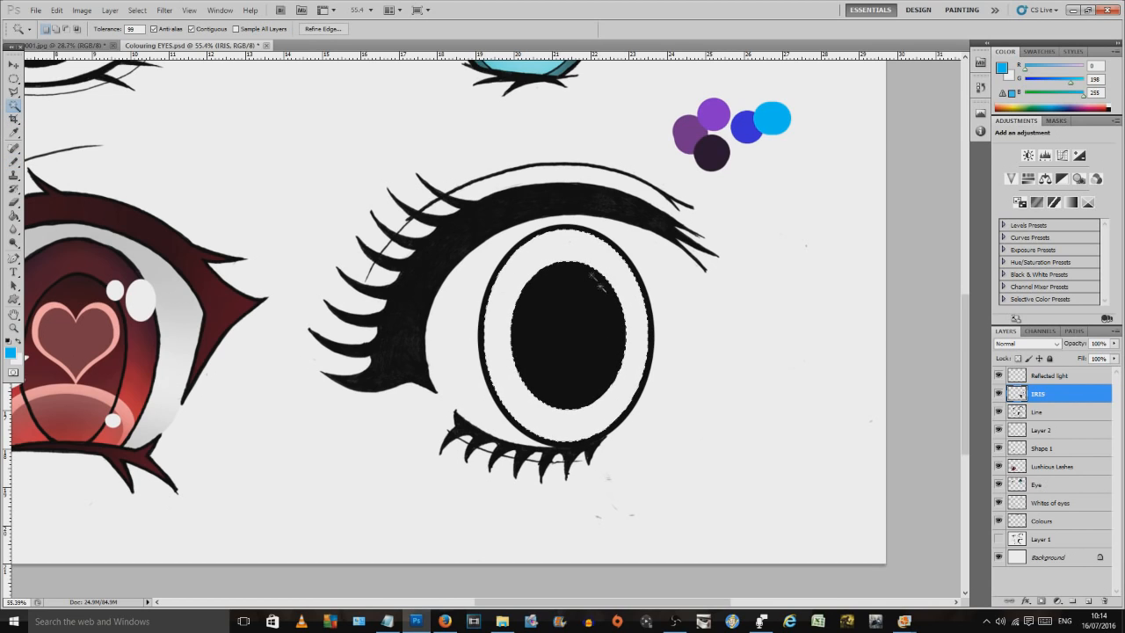
key("ctrl+d")
left_click(634, 369)
Step: On the Eye layer, paint the selected iris ring with the purple sampled from the first swatch, then deselect
left_click(1050, 488)
left_click(14, 132)
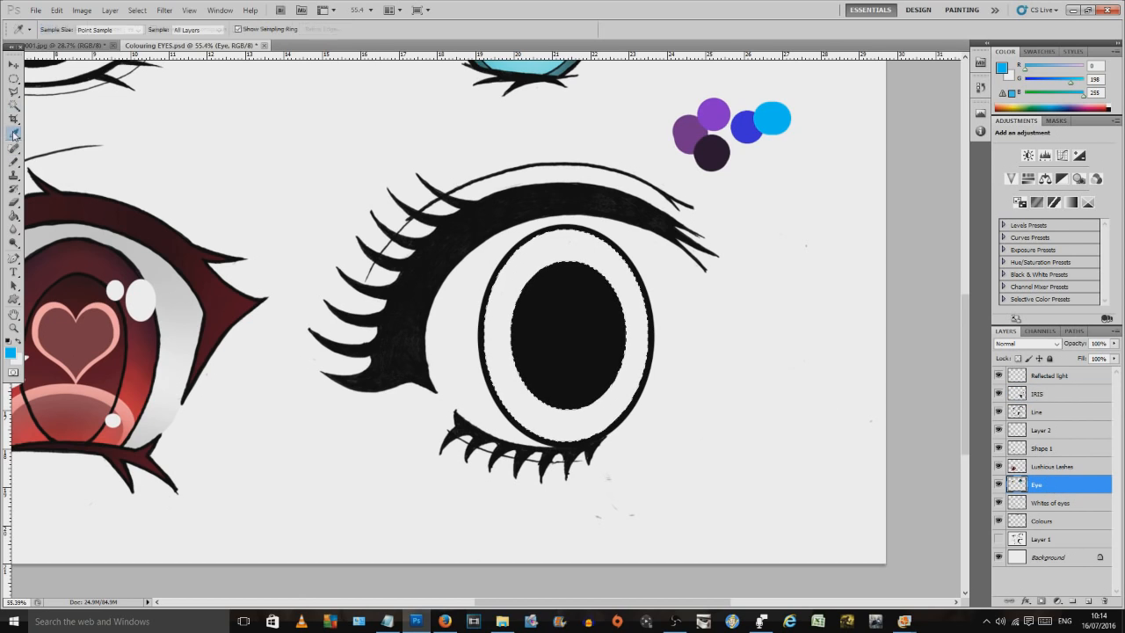
left_click(674, 143)
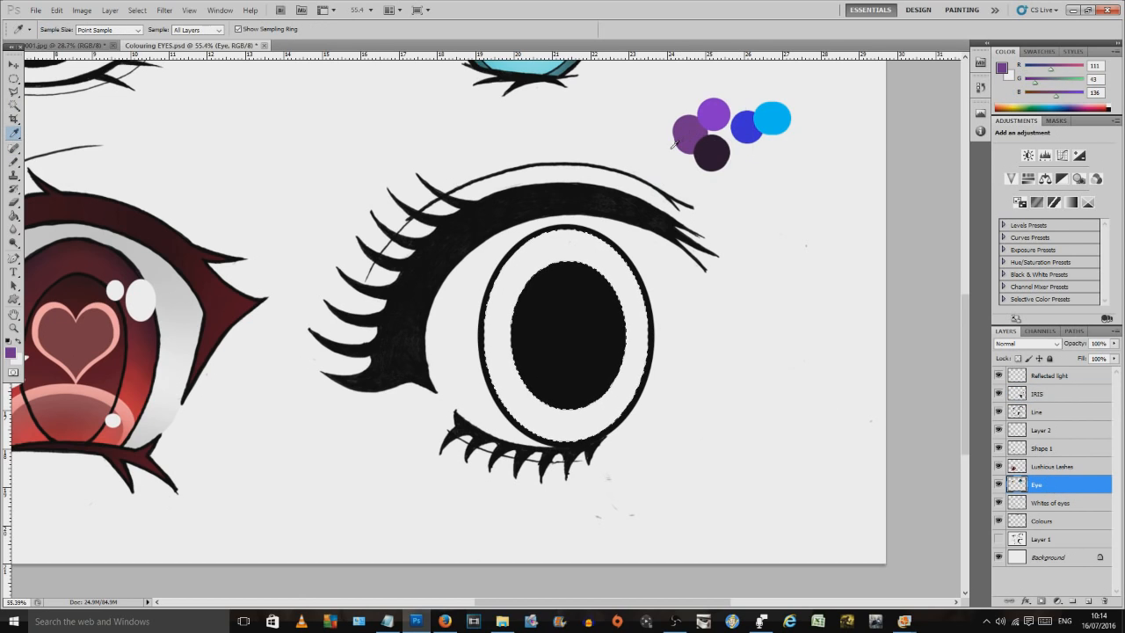
left_click(14, 162)
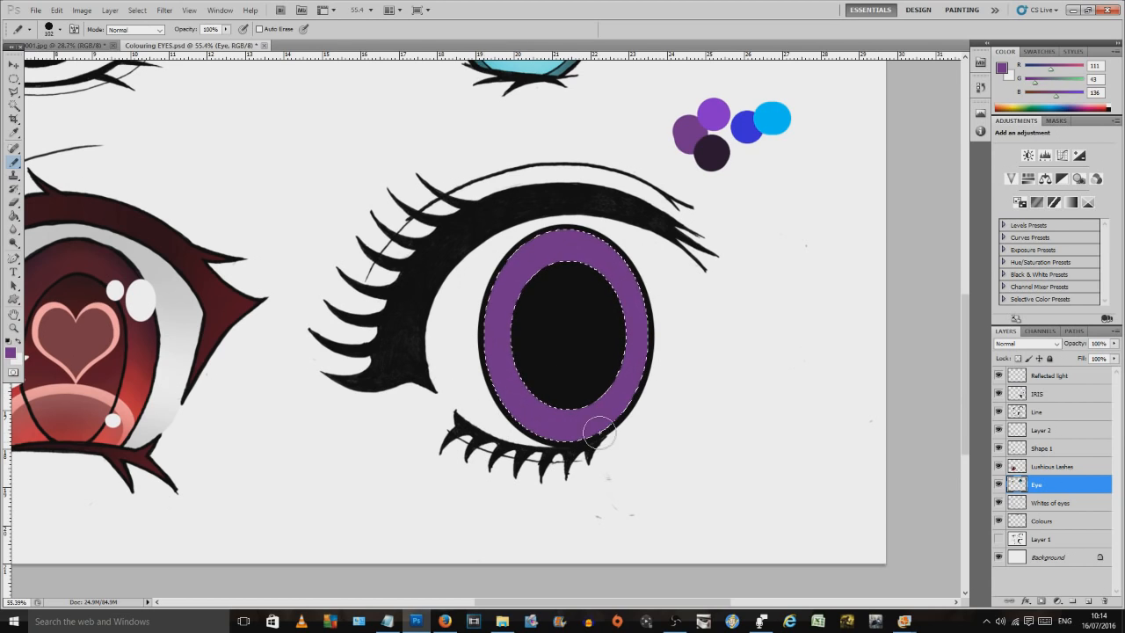
left_click(13, 81)
left_click(452, 281)
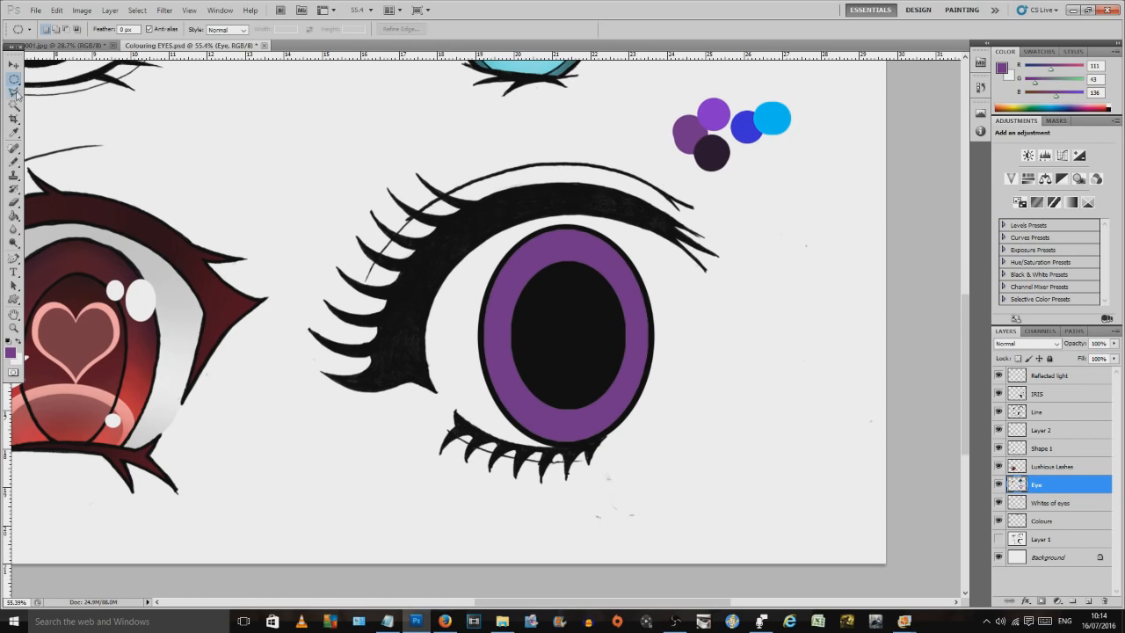
left_click(14, 163)
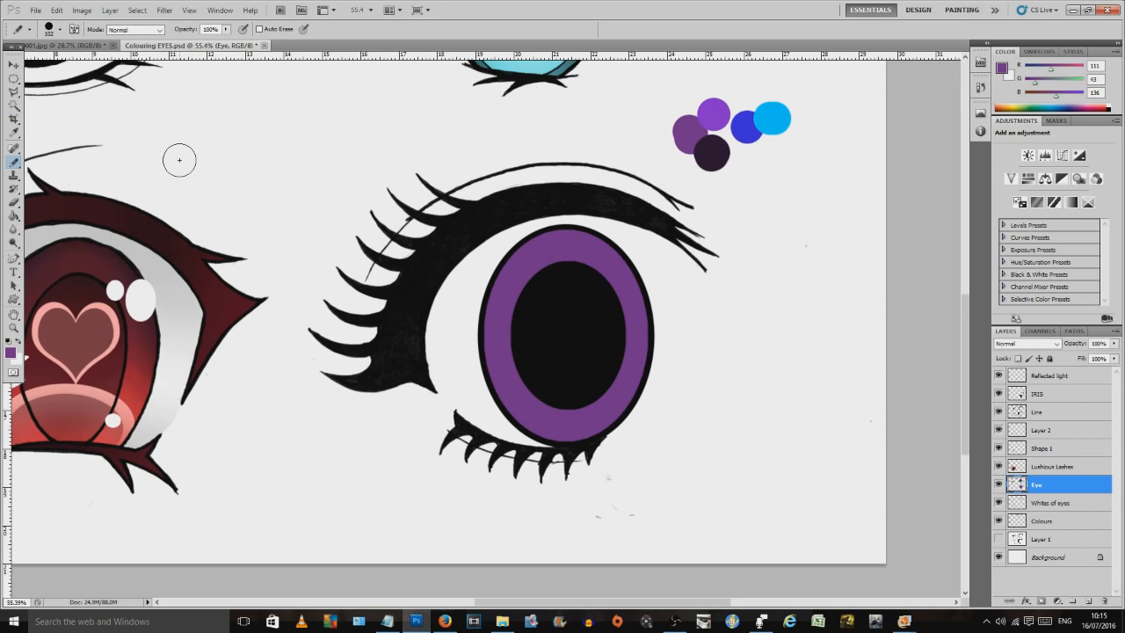
left_click(14, 105)
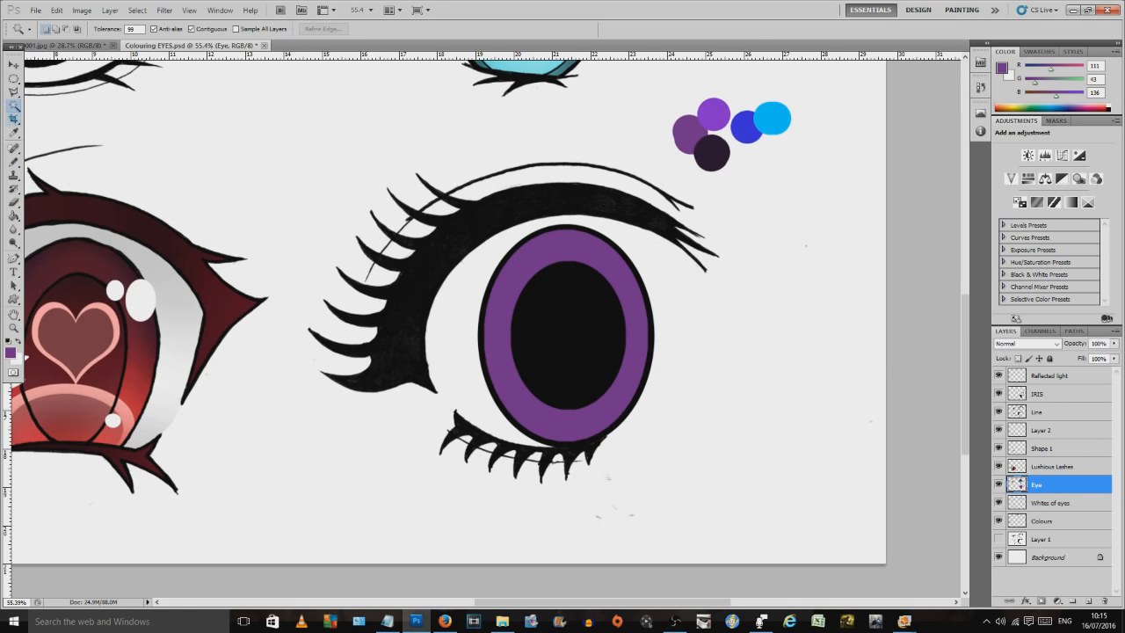
left_click(590, 335)
key("ctrl+d")
left_click(14, 163)
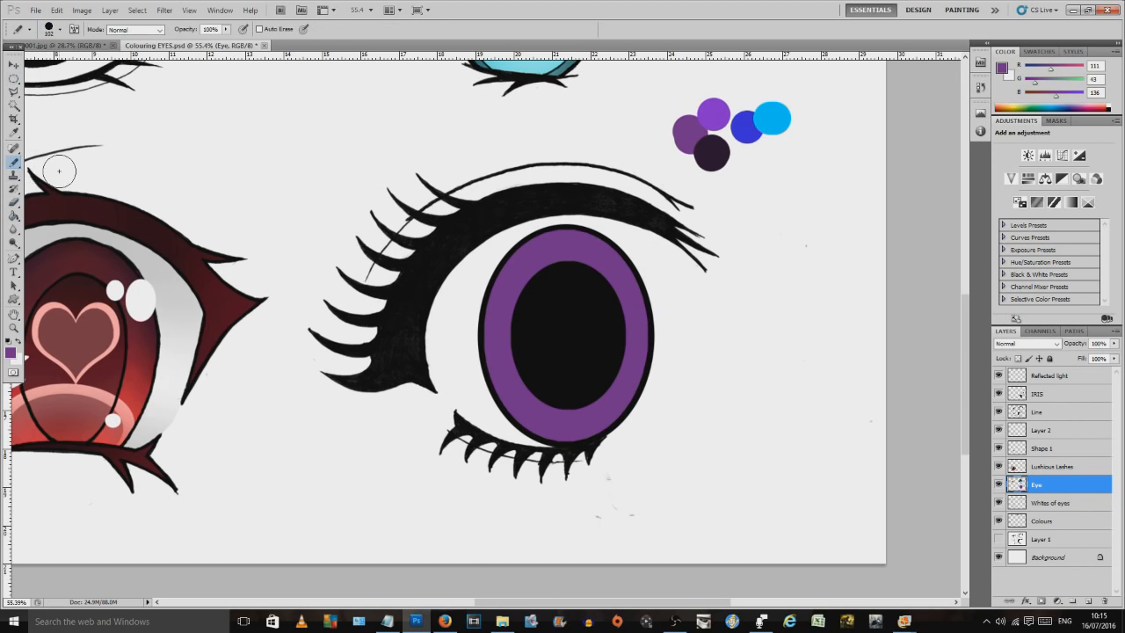
Step: Select the iris area on the Eye layer with the Magic Wand and sample the very dark purple swatch
left_click(14, 105)
left_click(14, 132)
left_click(712, 151)
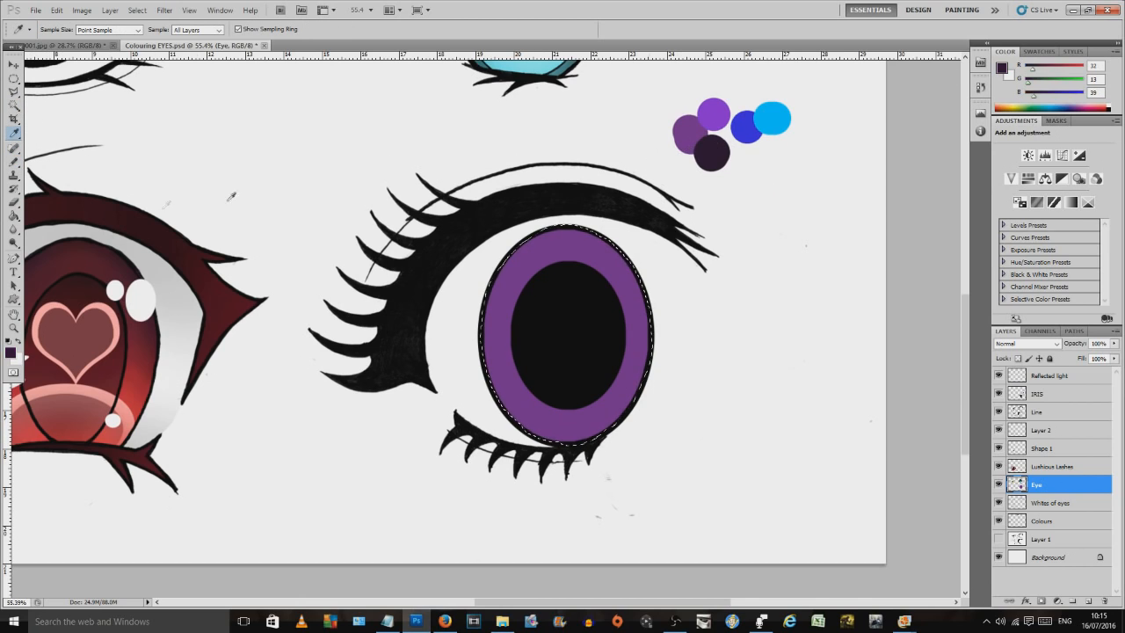
Step: Shade the upper part and sides of the iris with dark purple, using the Brush at 28% opacity
left_click(13, 165)
left_click(61, 163)
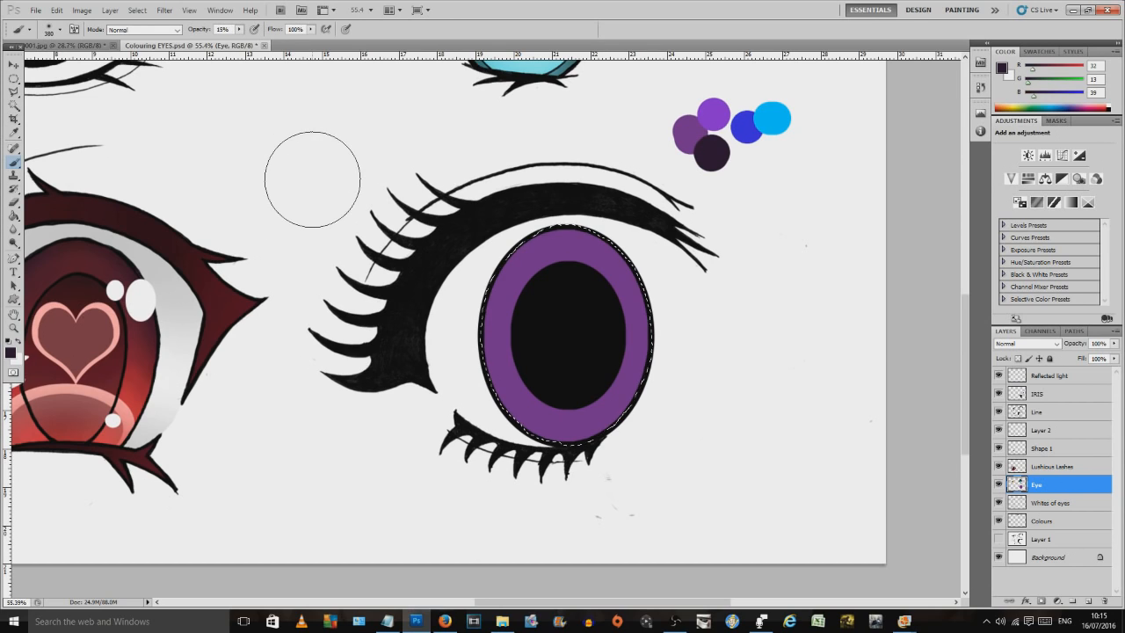
right_click(595, 334)
left_click(918, 299)
left_click(239, 29)
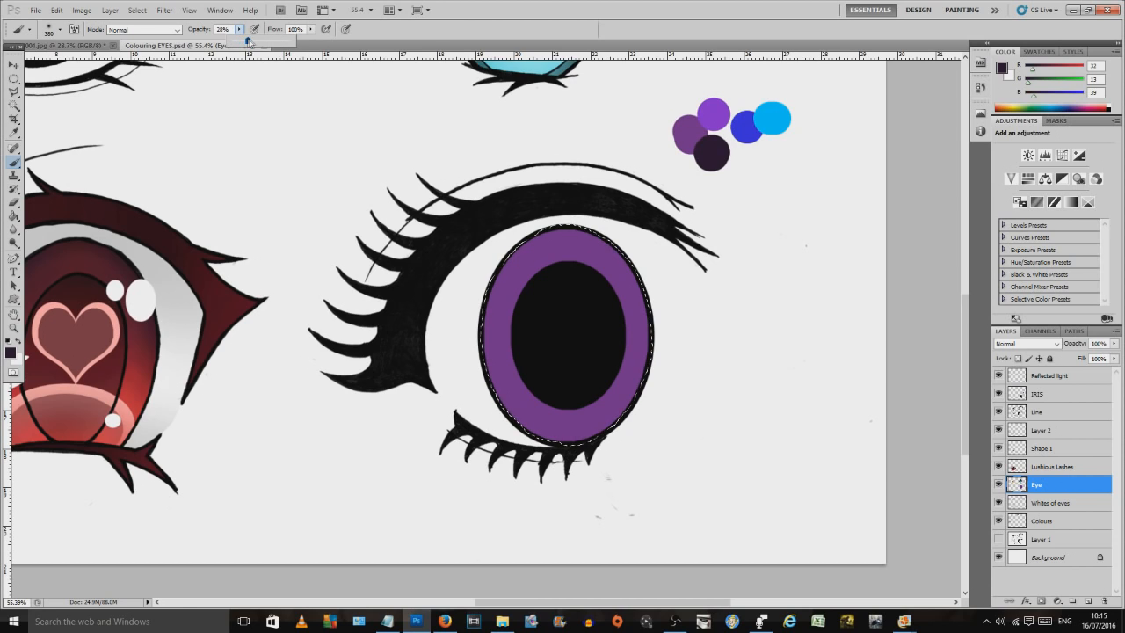
left_click(570, 27)
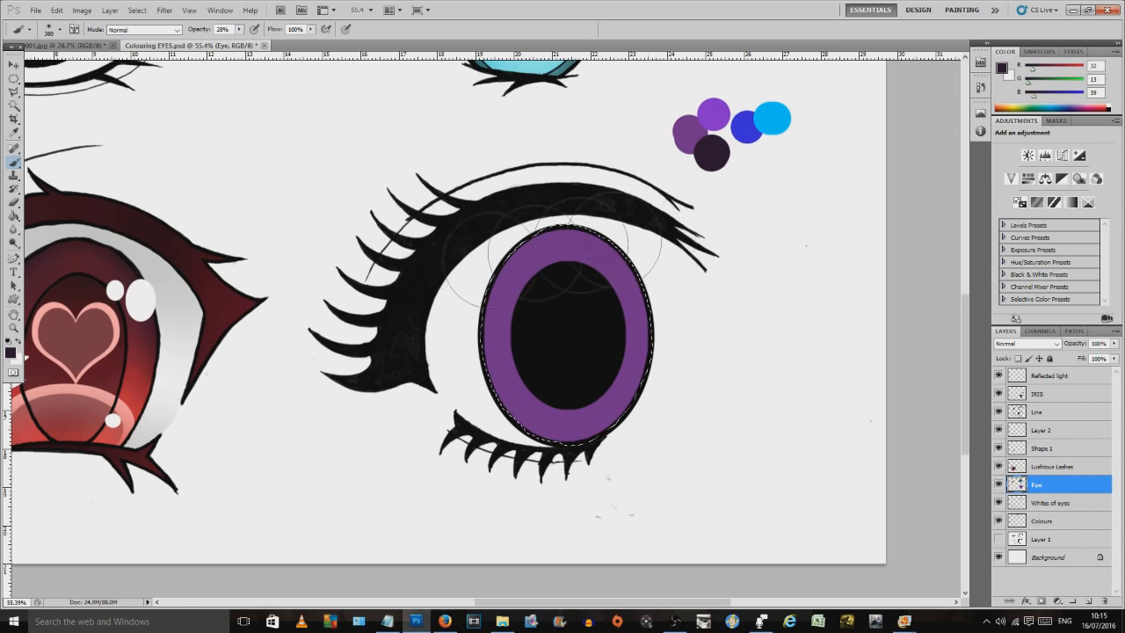
mouse_move(439, 301)
left_mouse_down()
mouse_move(677, 342)
mouse_move(477, 251)
mouse_move(475, 279)
mouse_move(531, 278)
left_mouse_up()
mouse_move(520, 346)
left_mouse_down()
mouse_move(517, 275)
mouse_move(479, 369)
mouse_move(591, 224)
left_mouse_up()
left_click_drag(511, 354, 556, 302)
mouse_move(615, 245)
left_mouse_down()
mouse_move(627, 303)
mouse_move(590, 336)
left_mouse_up()
mouse_move(555, 233)
left_mouse_down()
mouse_move(622, 241)
mouse_move(532, 299)
left_mouse_up()
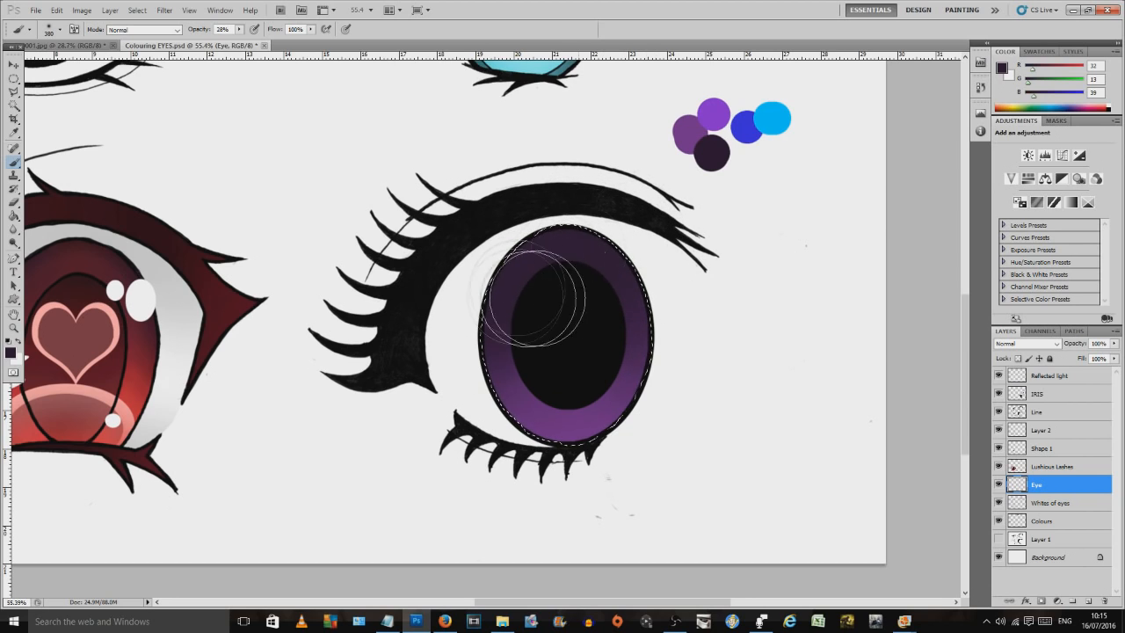
mouse_move(562, 255)
left_mouse_down()
mouse_move(639, 251)
mouse_move(647, 296)
mouse_move(549, 246)
mouse_move(628, 268)
left_mouse_up()
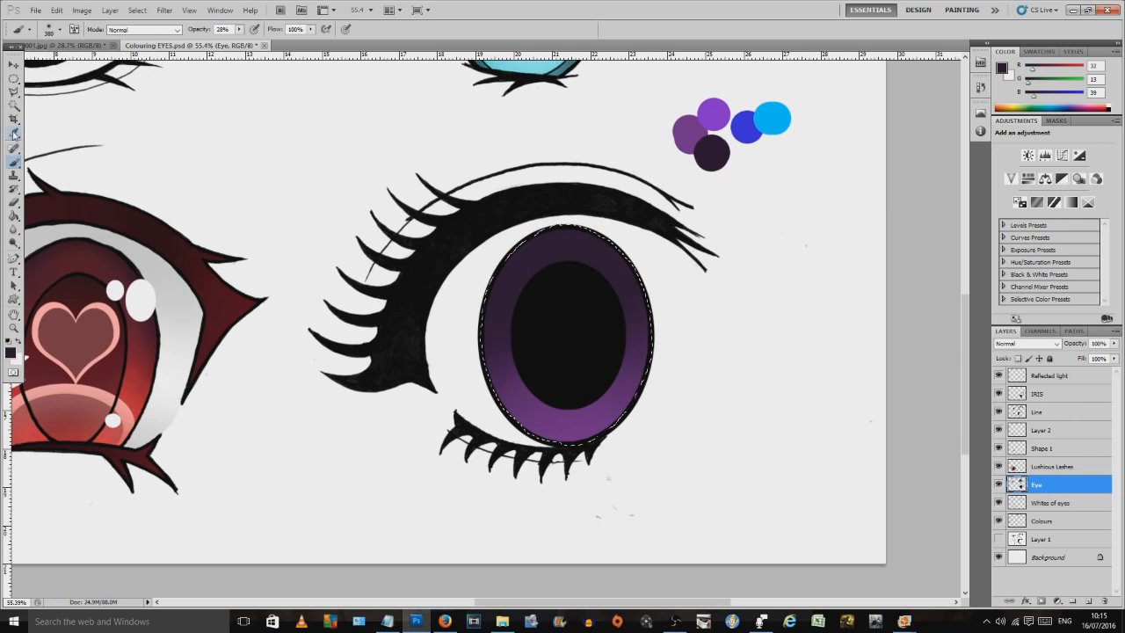
Step: Sample the bright violet swatch and brush it over the lower part of the iris to brighten it
left_click(13, 132)
left_click(712, 115)
left_click(14, 163)
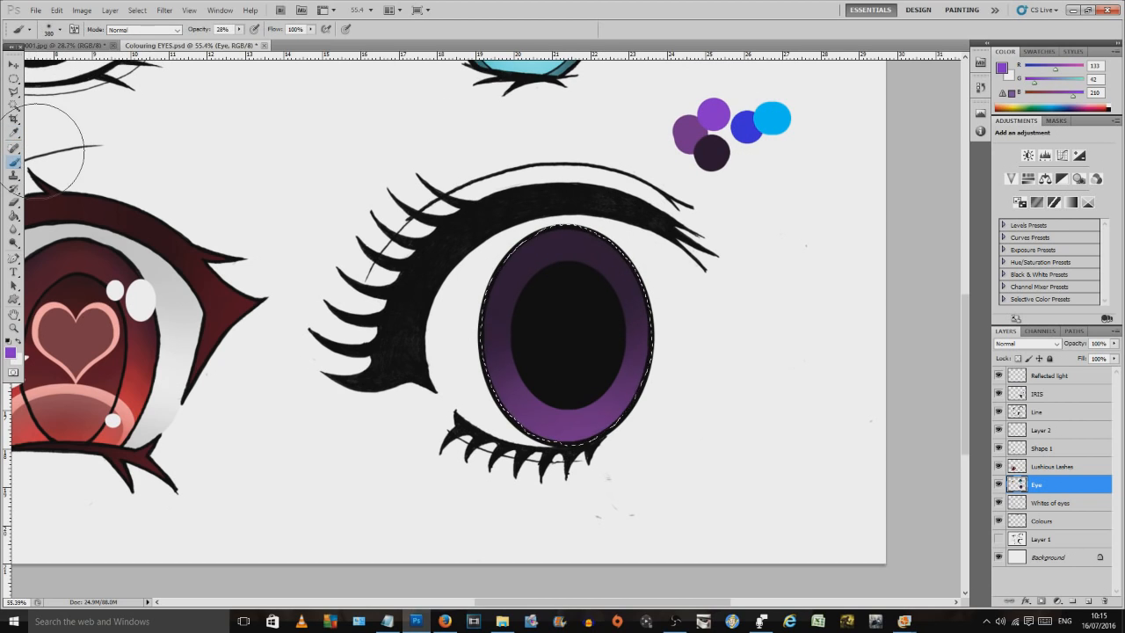
mouse_move(613, 420)
left_mouse_down()
mouse_move(536, 444)
mouse_move(648, 418)
mouse_move(615, 423)
mouse_move(642, 372)
mouse_move(607, 425)
mouse_move(556, 445)
mouse_move(495, 379)
mouse_move(560, 452)
mouse_move(633, 447)
mouse_move(569, 434)
mouse_move(578, 467)
mouse_move(620, 431)
mouse_move(607, 405)
mouse_move(680, 405)
mouse_move(662, 370)
mouse_move(547, 467)
mouse_move(583, 410)
mouse_move(571, 456)
left_mouse_up()
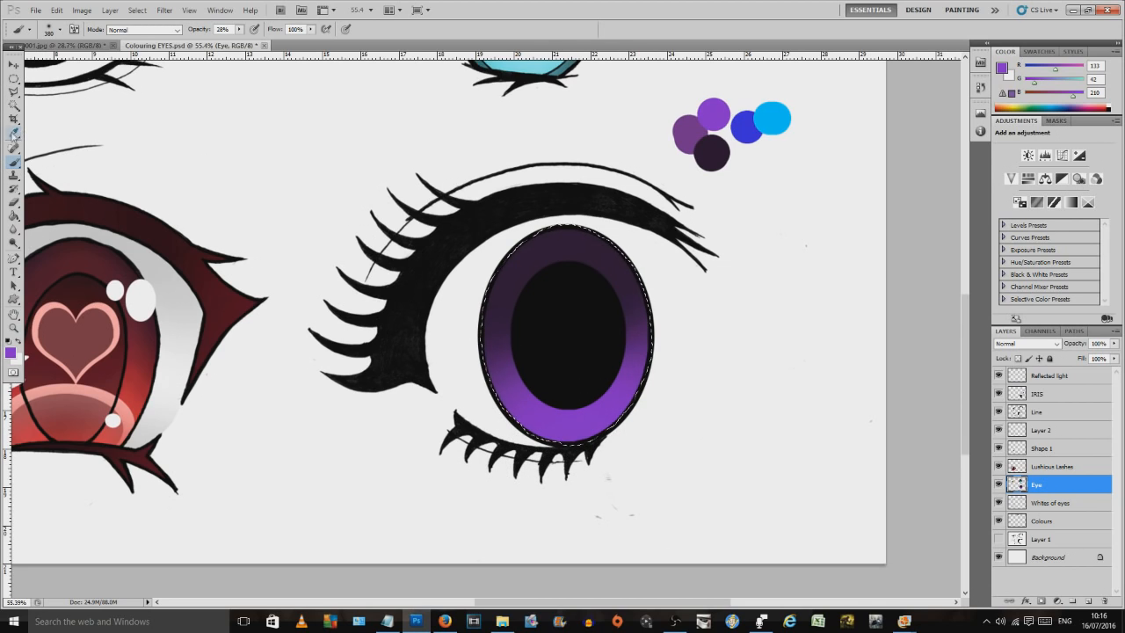
Step: Sample the indigo blue swatch and brush it at 28% opacity over both sides of the iris
left_click(14, 132)
left_click(747, 132)
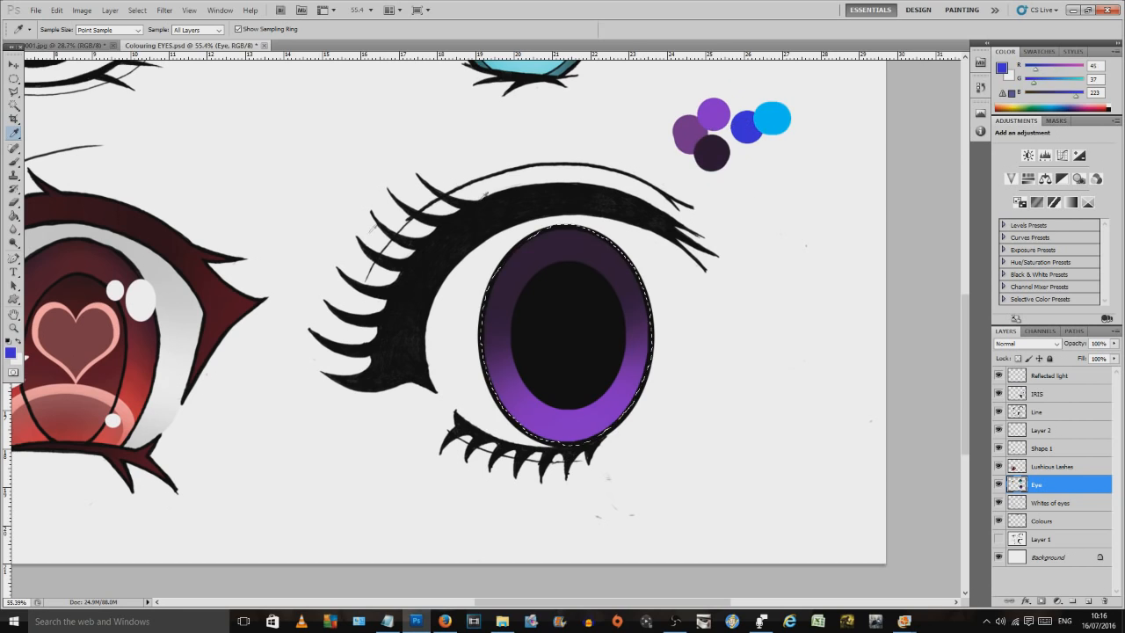
left_click(14, 163)
mouse_move(494, 380)
left_mouse_down()
mouse_move(500, 370)
mouse_move(490, 373)
left_mouse_up()
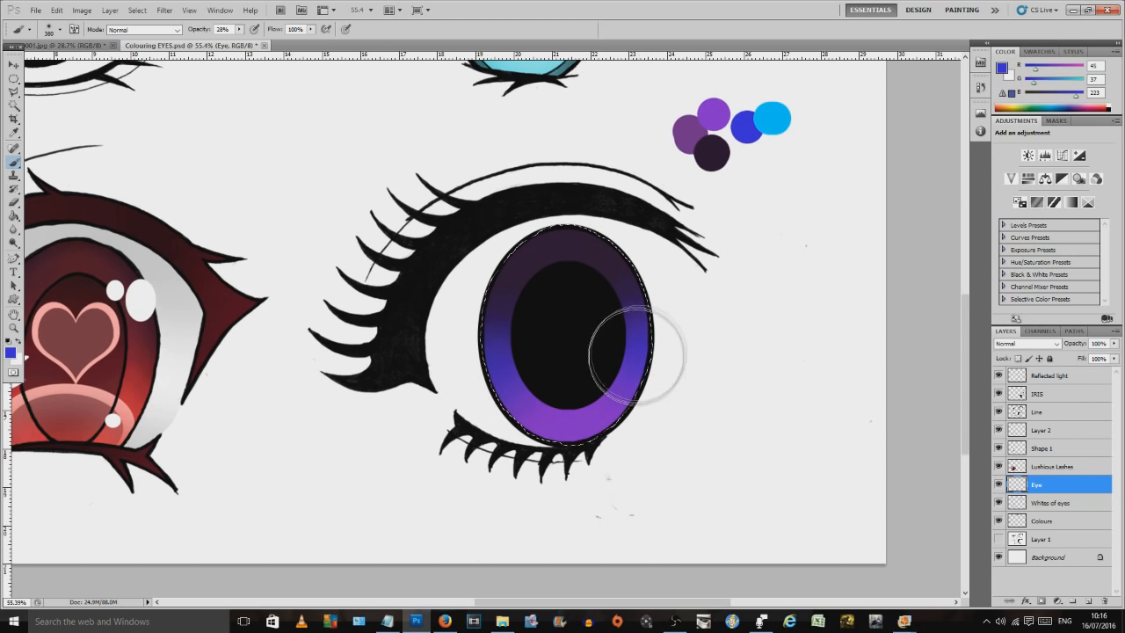
Step: Brush the sampled sky-blue swatch onto the lower left and lower right of the iris at 135 px and 20% opacity, then deselect
right_click(672, 319)
left_click_drag(777, 342, 750, 342)
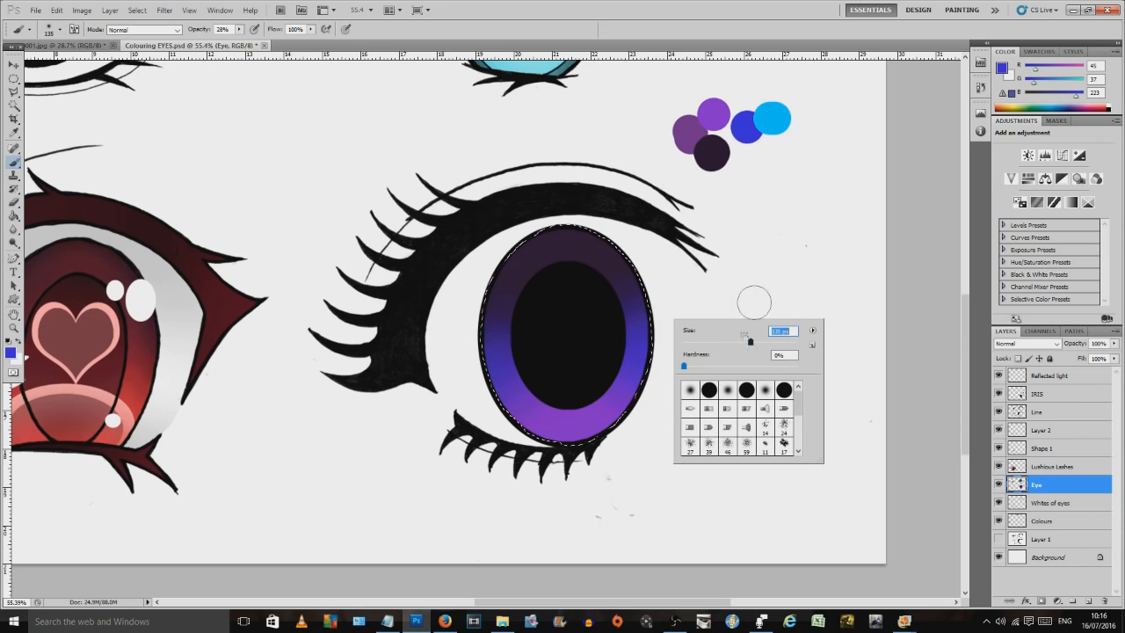
left_click(14, 132)
left_click(781, 120)
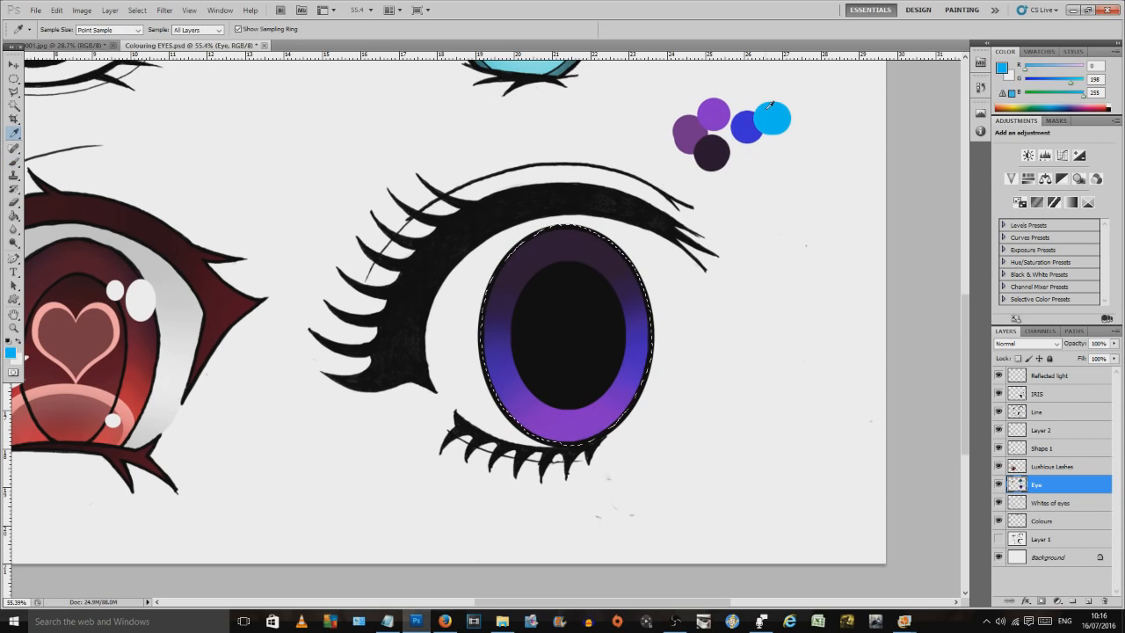
left_click(14, 162)
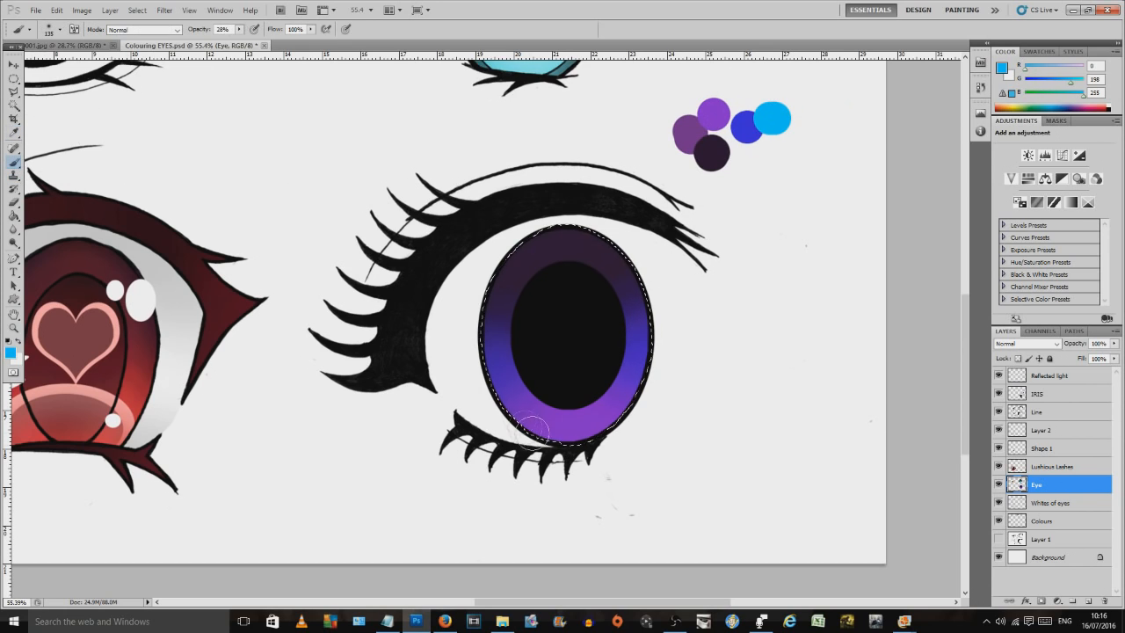
left_click(239, 29)
left_click_drag(238, 40, 234, 40)
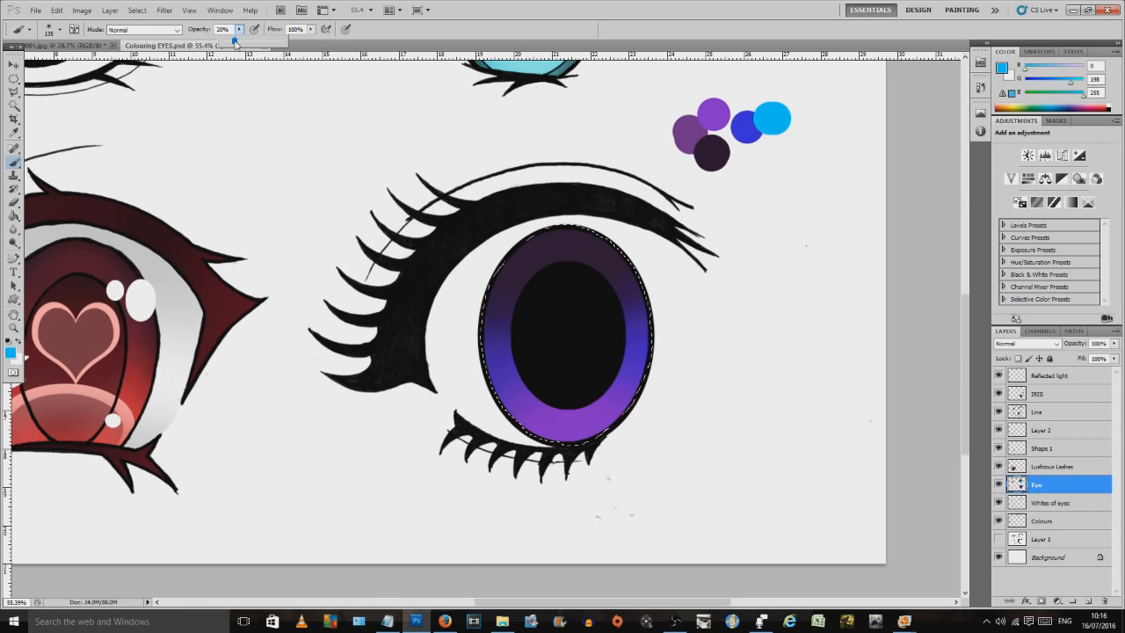
left_click_drag(533, 390, 514, 394)
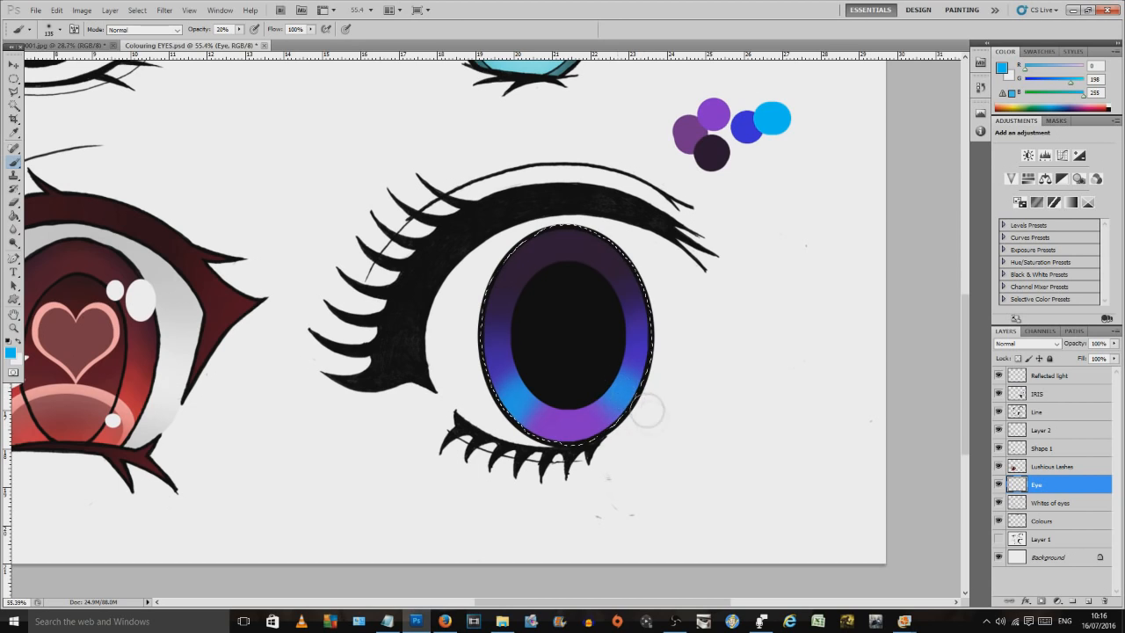
left_click_drag(619, 407, 633, 423)
mouse_move(515, 400)
left_mouse_down()
mouse_move(493, 430)
mouse_move(508, 394)
left_mouse_up()
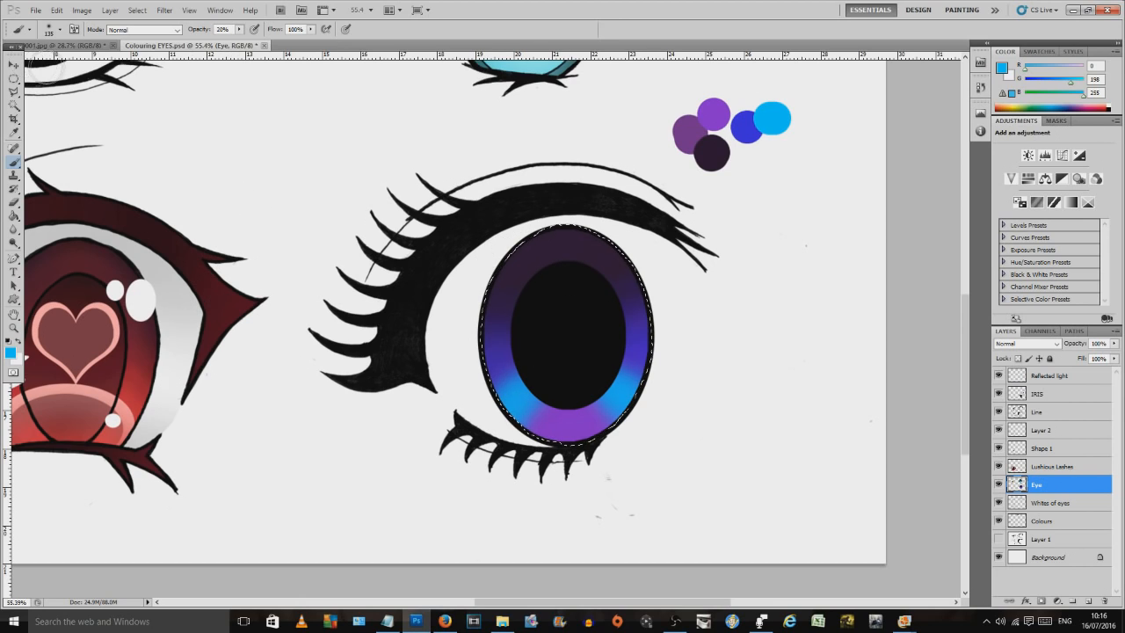
left_click(14, 79)
left_click(288, 201)
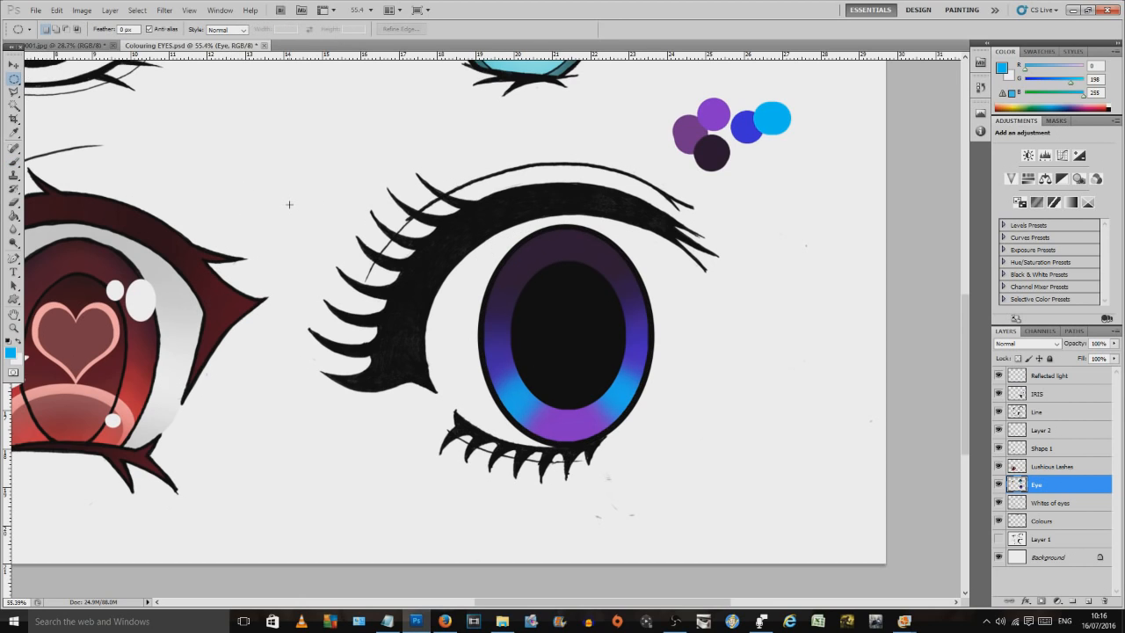
Step: Select the upper part of the iris with the Polygonal Lasso, running the lower edge across the pupil
left_click(15, 92)
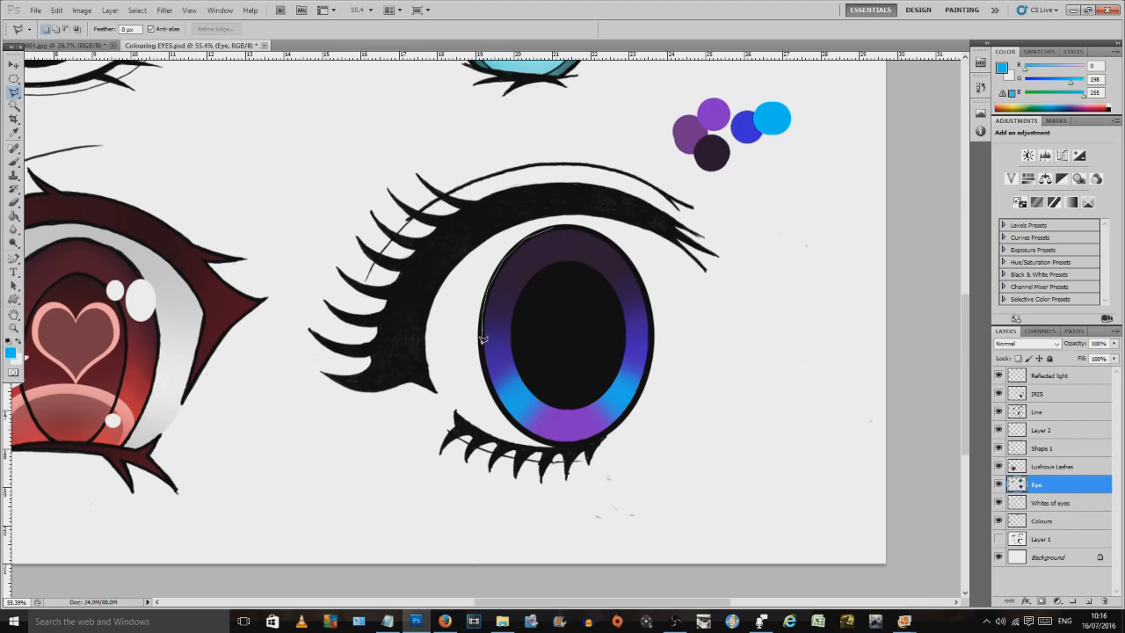
left_click_drag(538, 298, 595, 289)
left_click_drag(648, 301, 649, 302)
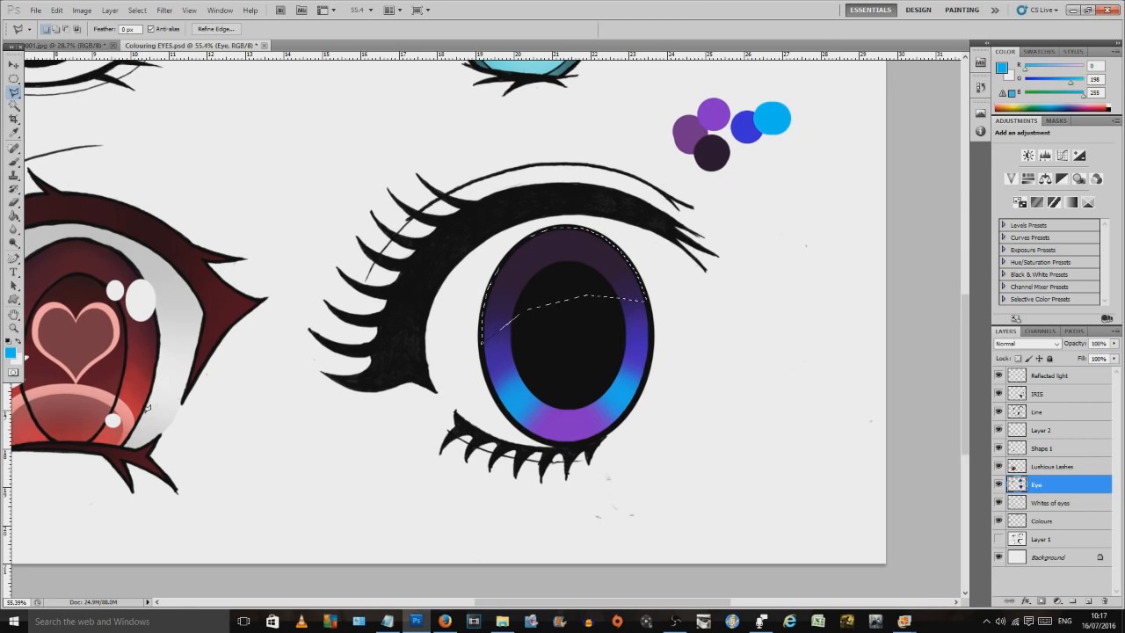
Step: Darken the selected upper iris with black, using a 453 px Brush at 10% opacity, and deselect
left_click(12, 356)
left_click_drag(801, 479, 805, 516)
left_click(1008, 359)
left_click(14, 162)
right_click(513, 247)
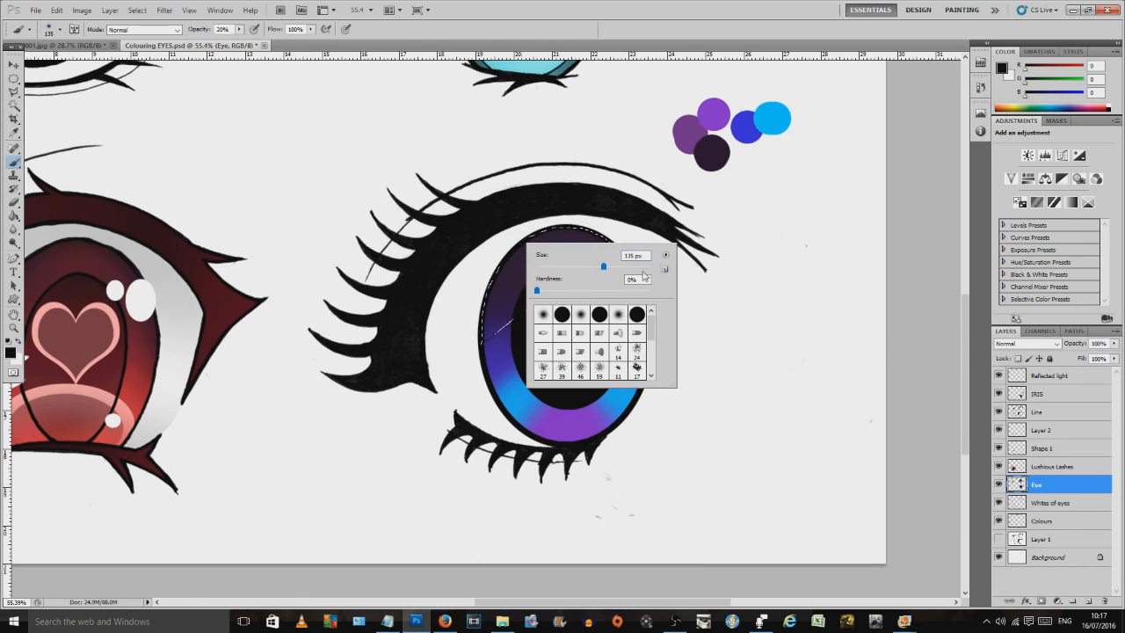
left_click_drag(629, 269, 637, 268)
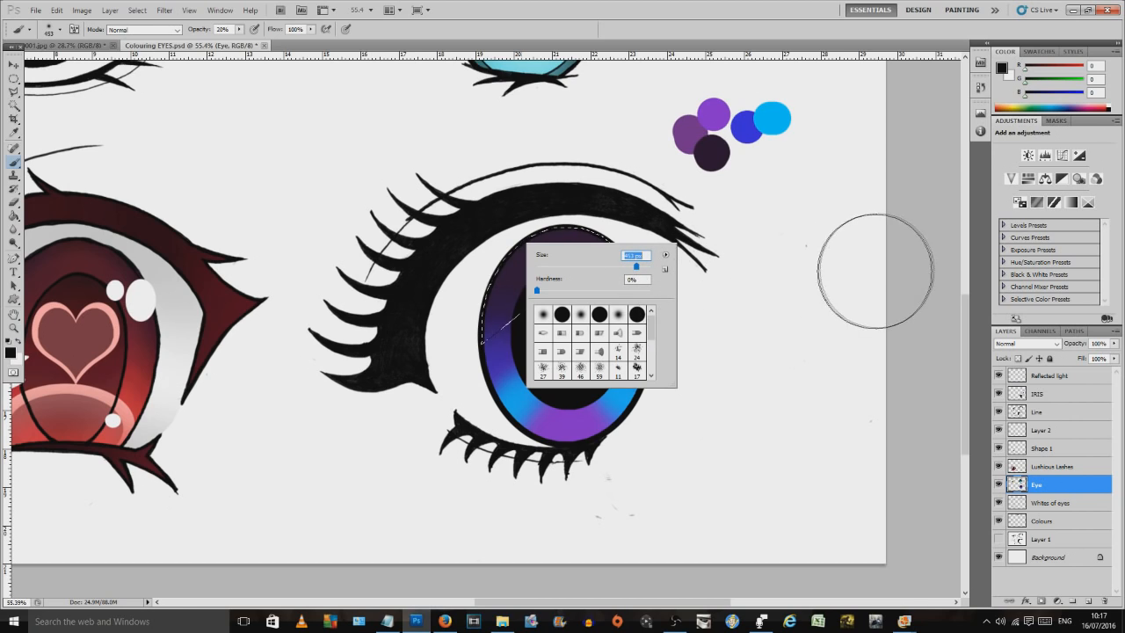
left_click(853, 262)
left_click(239, 29)
left_click_drag(243, 40, 234, 40)
mouse_move(359, 355)
left_mouse_down()
mouse_move(457, 280)
mouse_move(330, 286)
mouse_move(405, 350)
mouse_move(701, 283)
mouse_move(442, 299)
mouse_move(668, 284)
mouse_move(700, 255)
mouse_move(626, 274)
mouse_move(683, 254)
left_mouse_up()
left_click_drag(661, 316, 422, 366)
key("m")
key("ctrl+d")
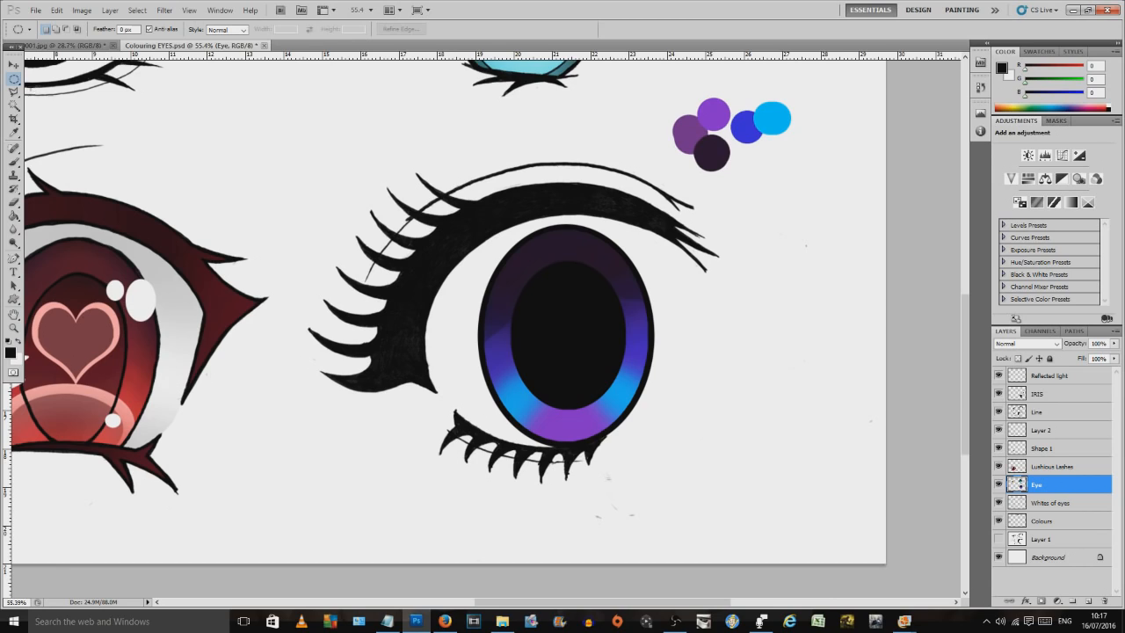
left_click(14, 91)
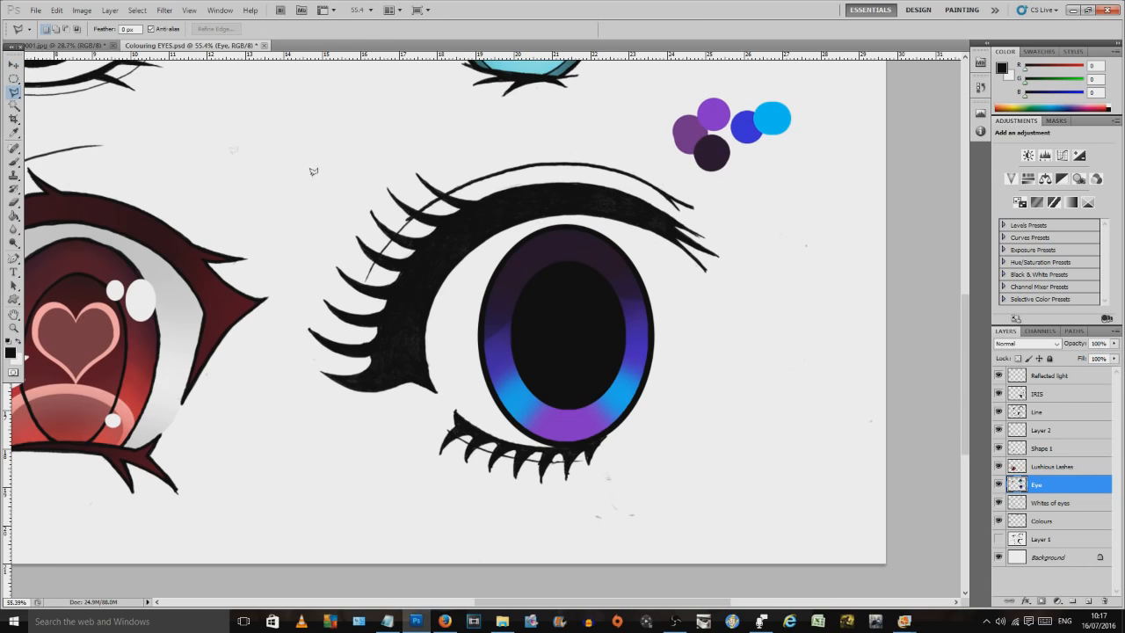
left_click(14, 78)
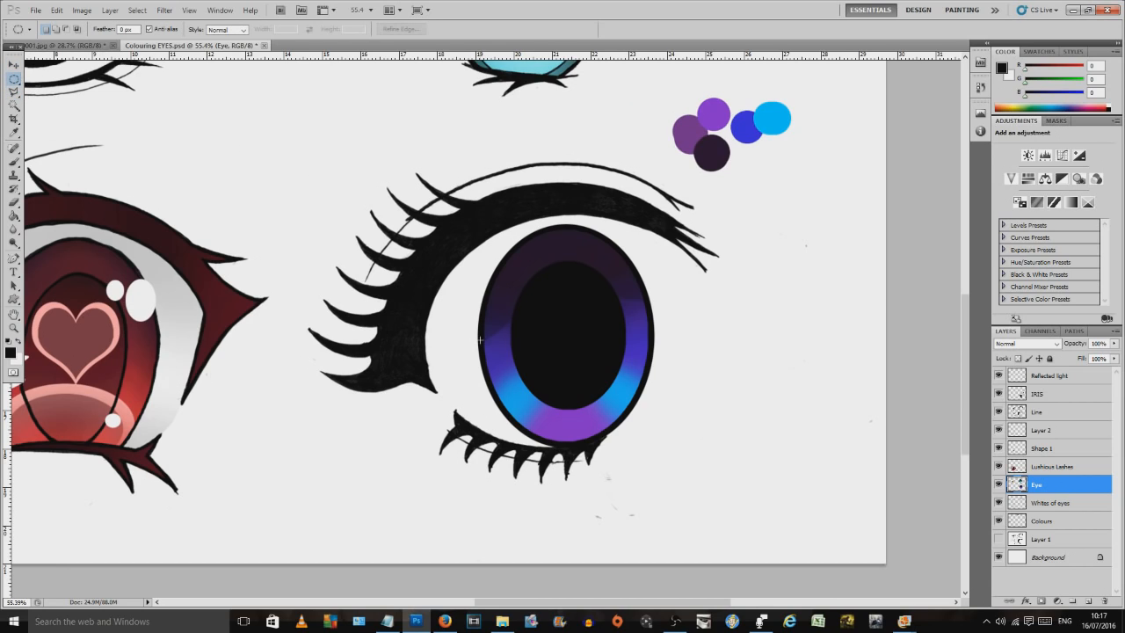
left_click_drag(477, 337, 593, 399)
left_click_drag(607, 454, 651, 537)
left_click_drag(579, 473, 582, 370)
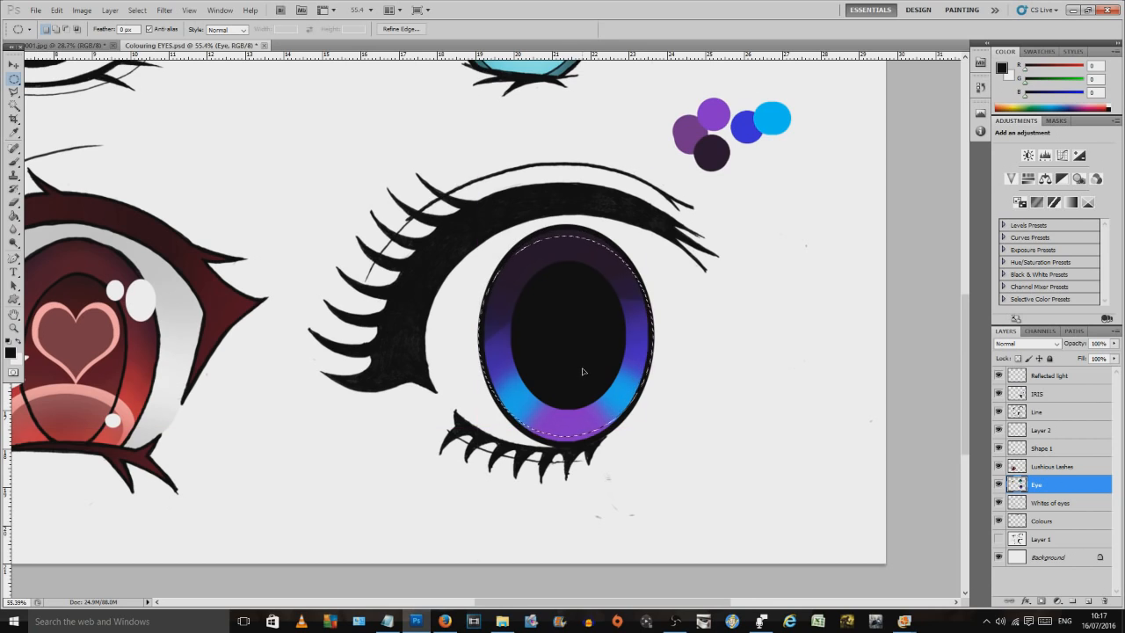
Step: Select the whole iris by tracing its oval outline with the Polygonal Lasso
key("l")
left_click(551, 227)
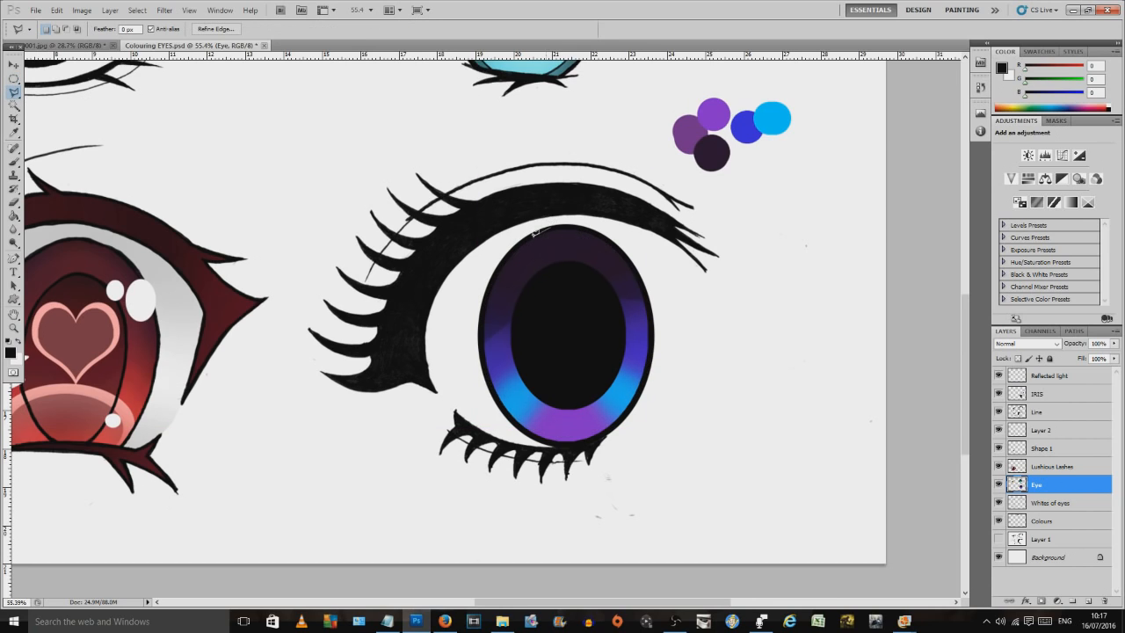
left_click(496, 270)
left_click(488, 289)
left_click(481, 324)
left_click(483, 364)
left_click(493, 392)
left_click(504, 413)
left_click(520, 428)
left_click(542, 440)
left_click(567, 445)
left_click(592, 438)
left_click(616, 421)
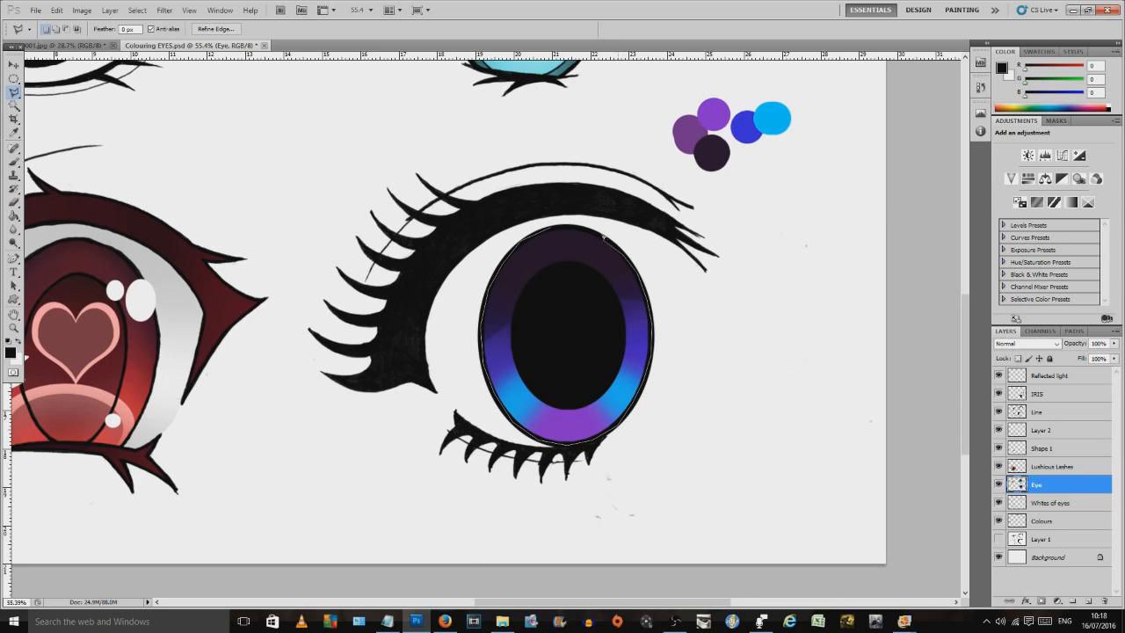
left_click(552, 223)
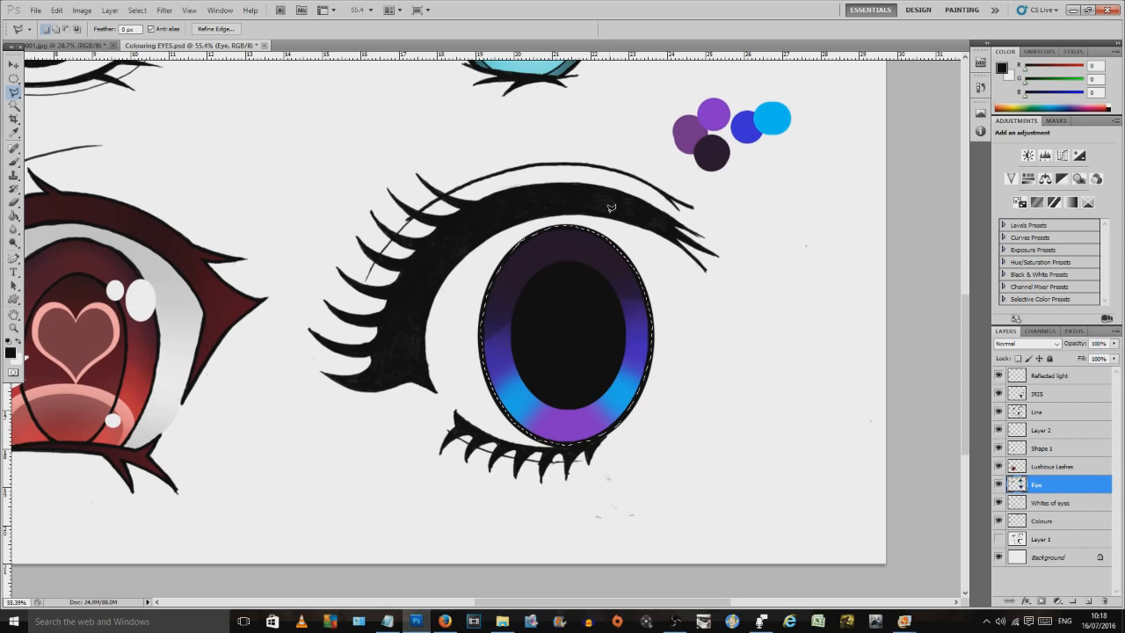
Step: Set the Brush to 98 px, 11% hardness and 17% opacity
left_click(14, 163)
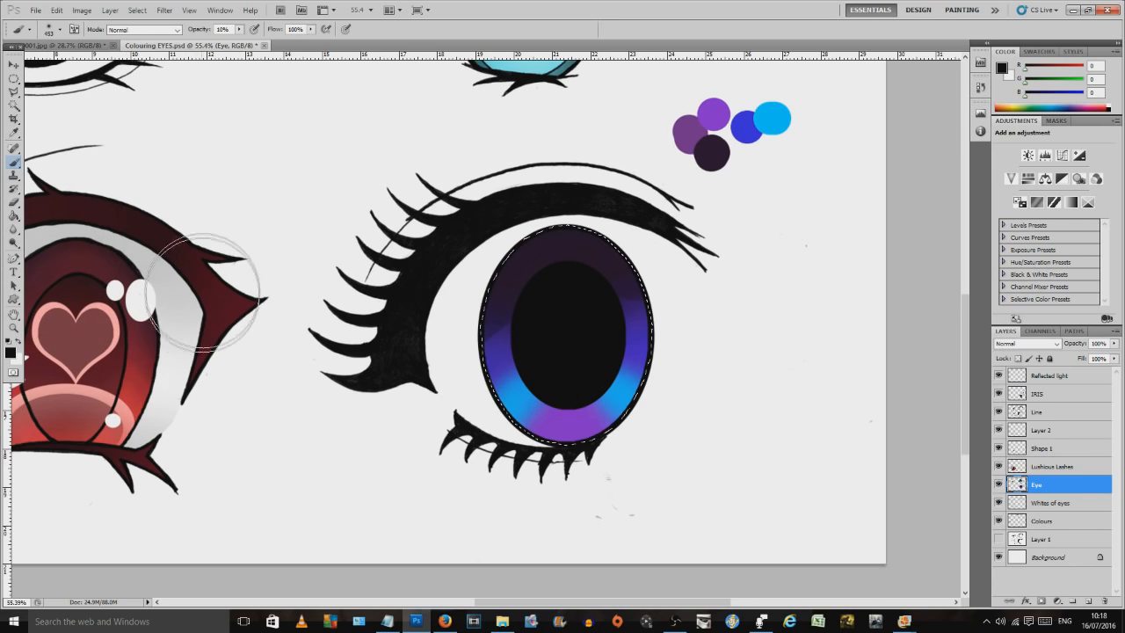
right_click(391, 202)
mouse_move(481, 233)
left_mouse_down()
mouse_move(454, 230)
mouse_move(429, 259)
mouse_move(465, 230)
mouse_move(422, 254)
left_mouse_up()
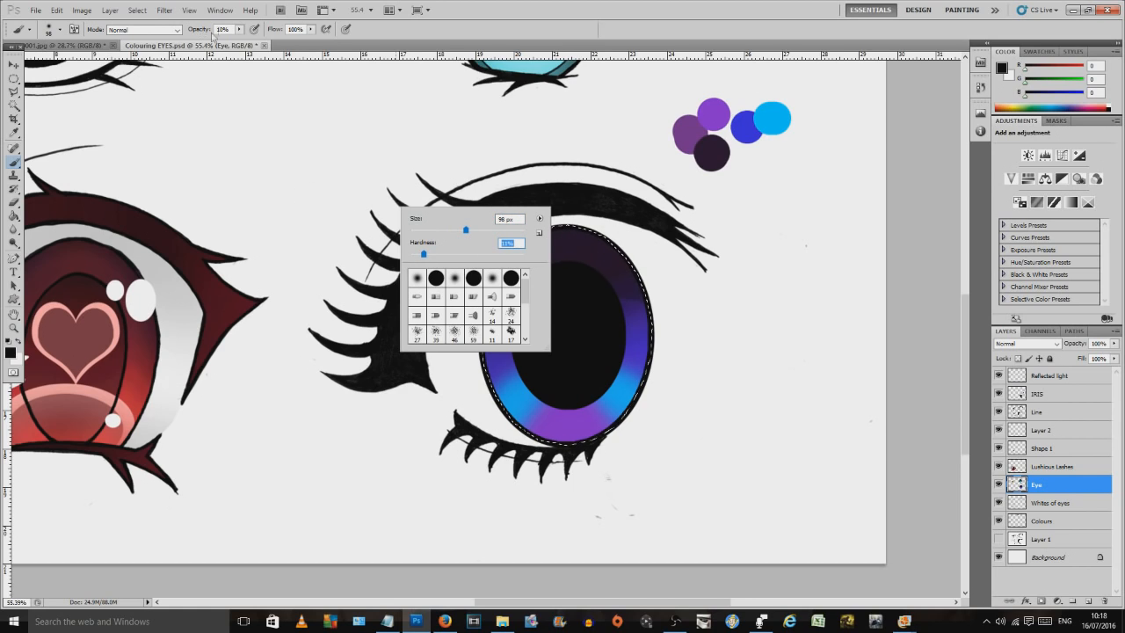
left_click(239, 29)
left_click_drag(239, 41, 244, 42)
Step: Choose a pale tint of the sampled sky-blue swatch and brush soft highlights around the iris's edges and upper part
left_click(17, 132)
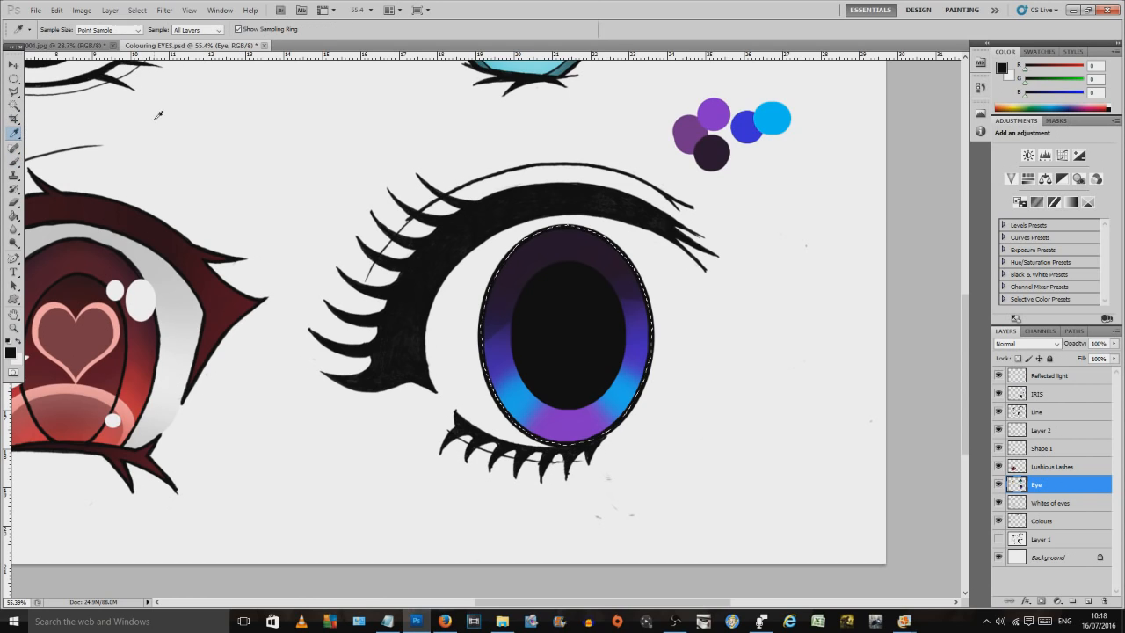
left_click(767, 129)
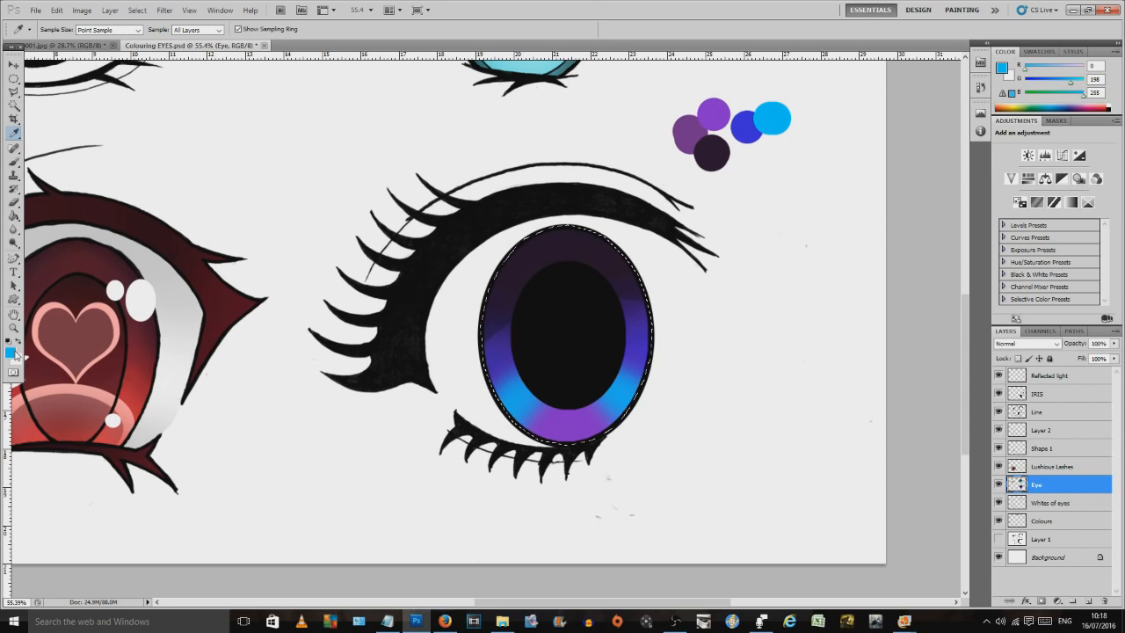
left_click(12, 352)
left_click(841, 358)
left_click_drag(841, 359, 788, 363)
left_click(993, 357)
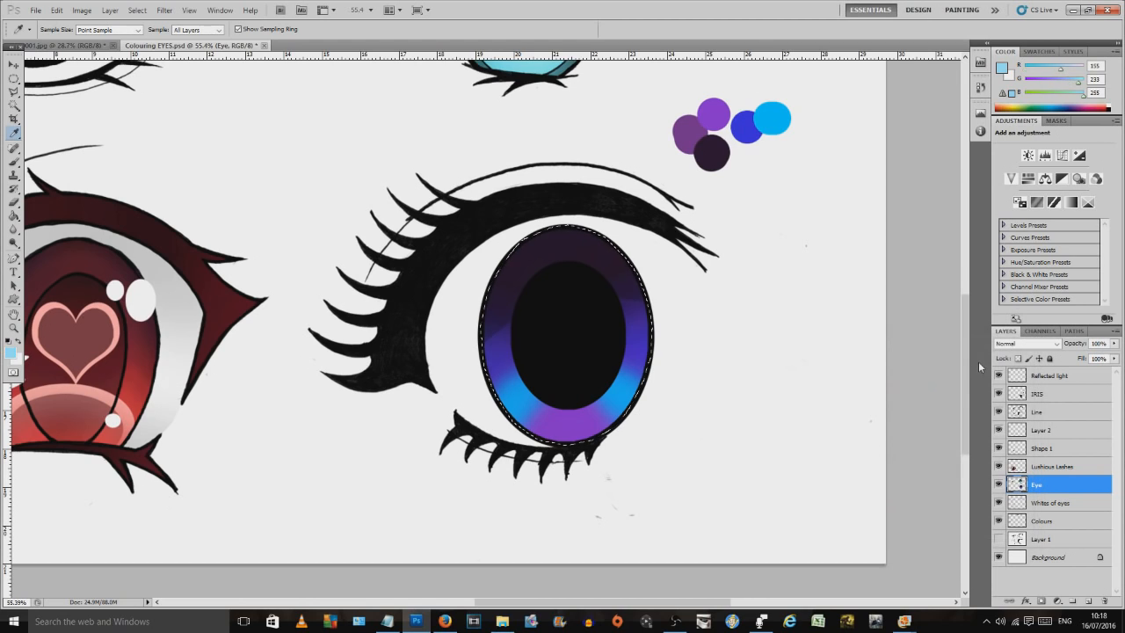
left_click(14, 162)
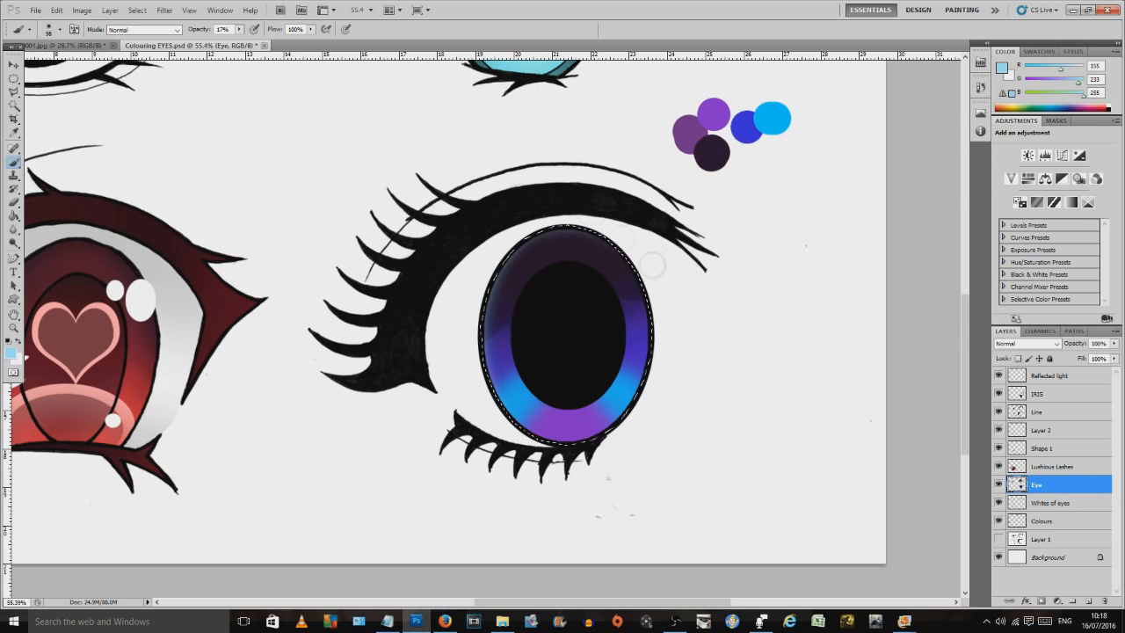
left_click_drag(668, 305, 645, 255)
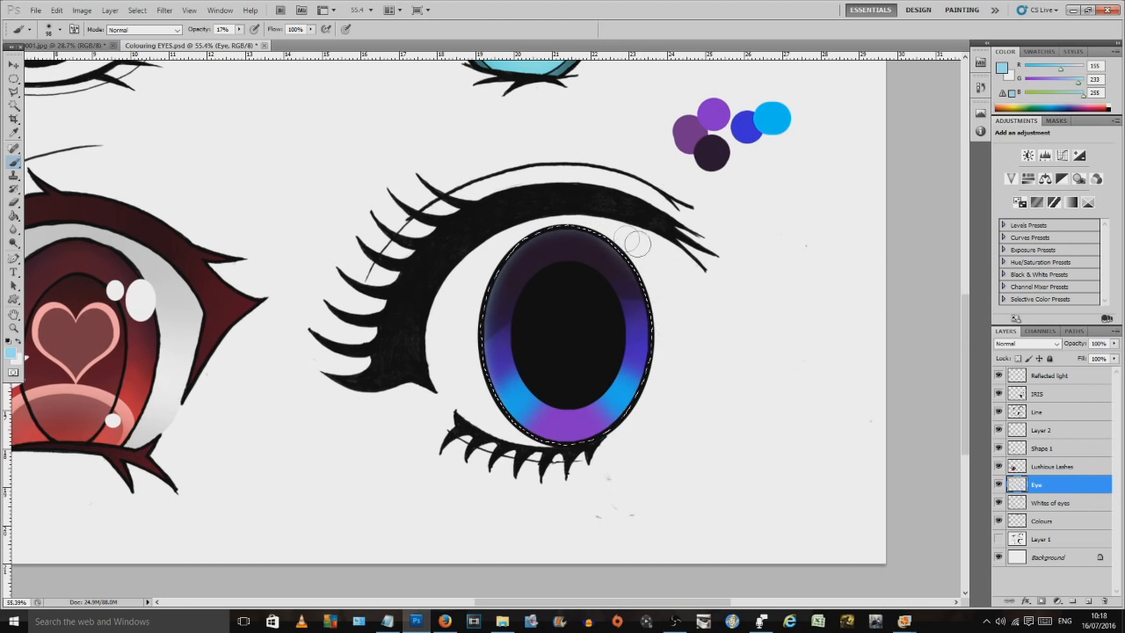
left_click_drag(664, 301, 652, 263)
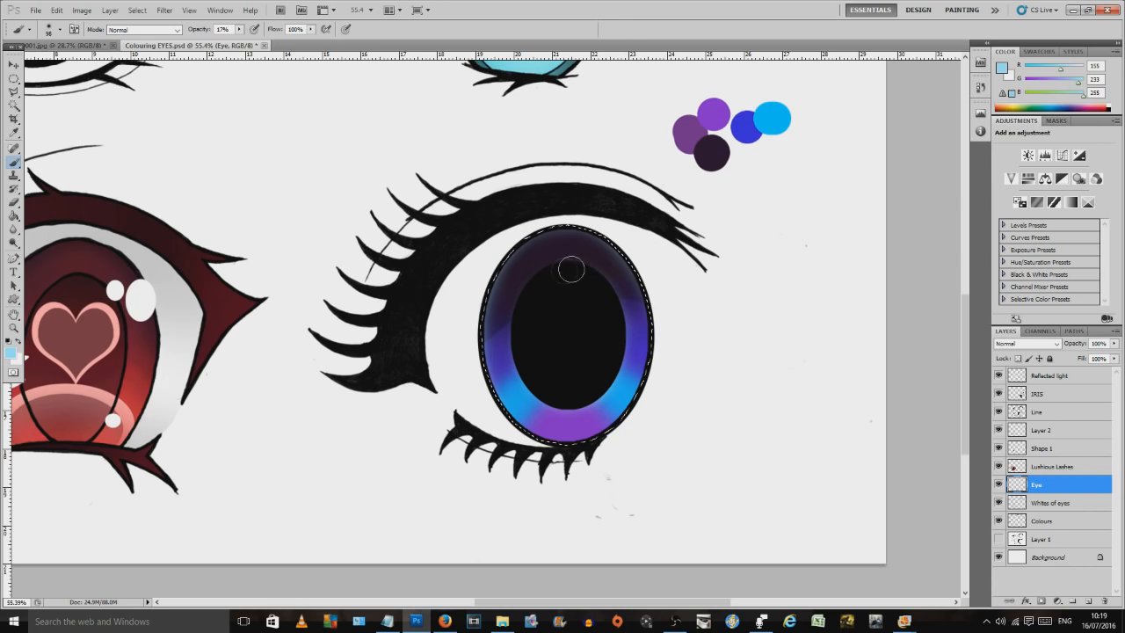
left_click(530, 313)
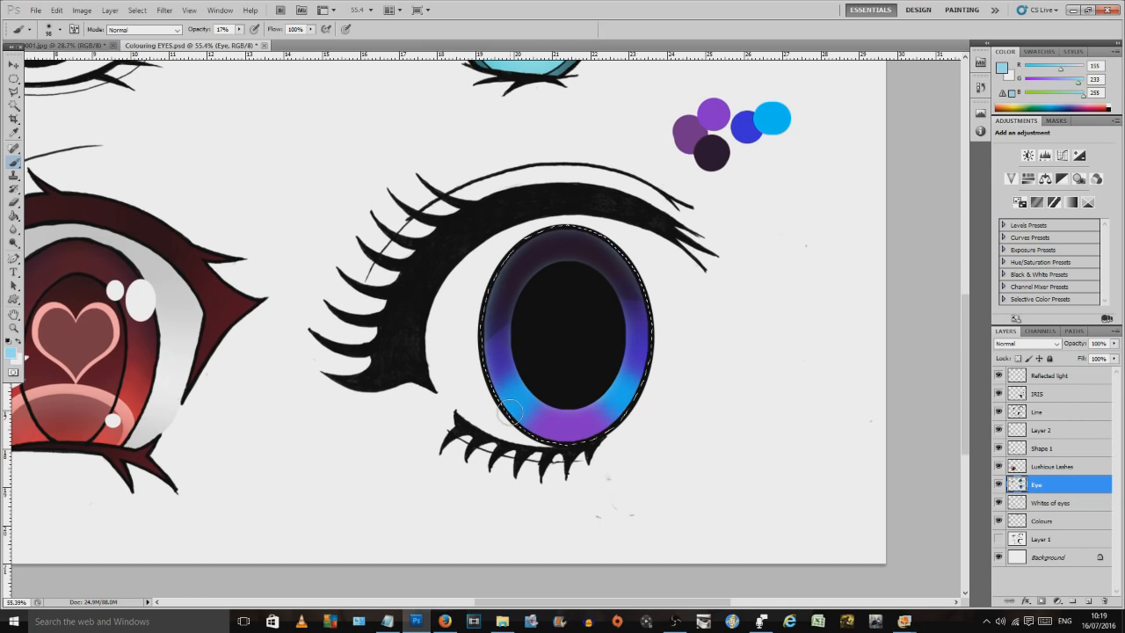
Step: Enlarge the Brush to 267 px with 0% hardness and lighten the lower part of the iris with the pale blue
right_click(566, 356)
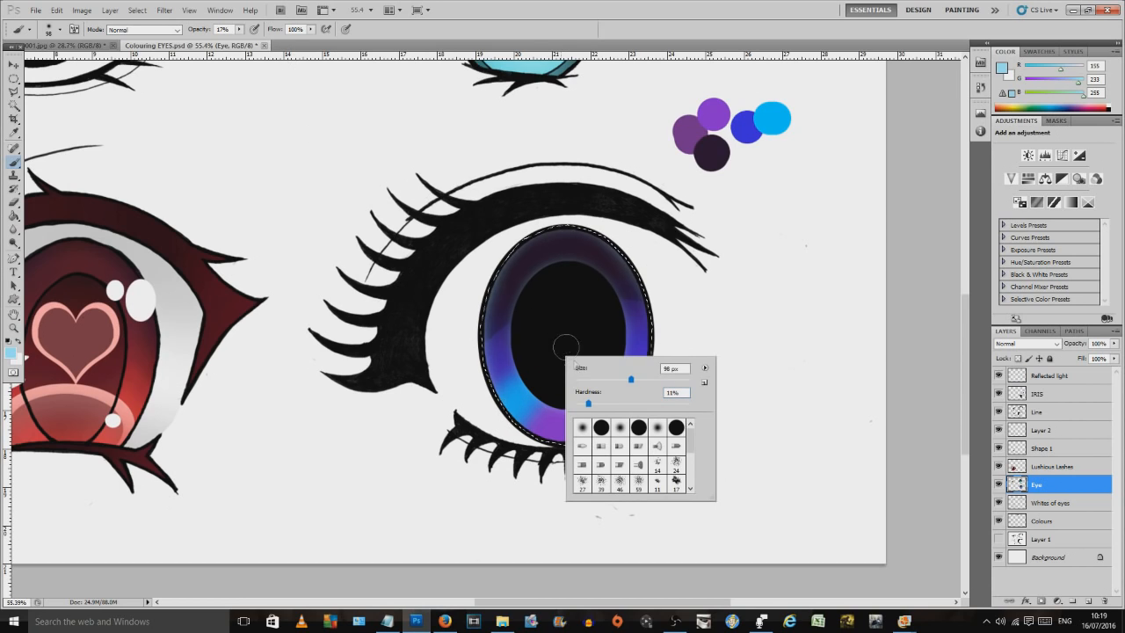
left_click_drag(640, 382, 655, 380)
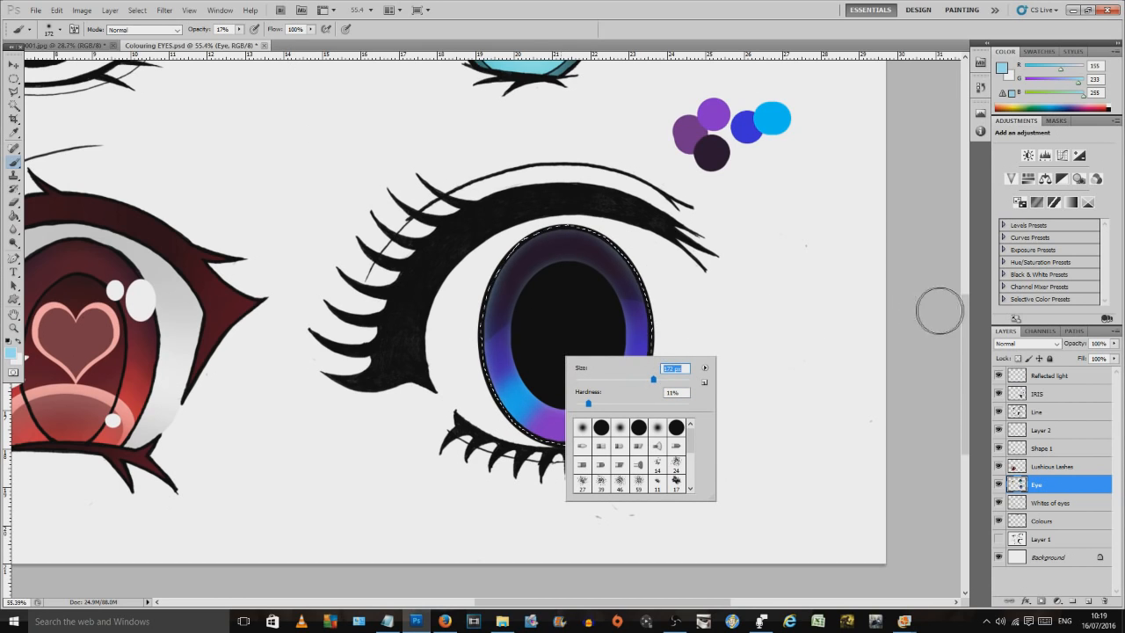
type("267")
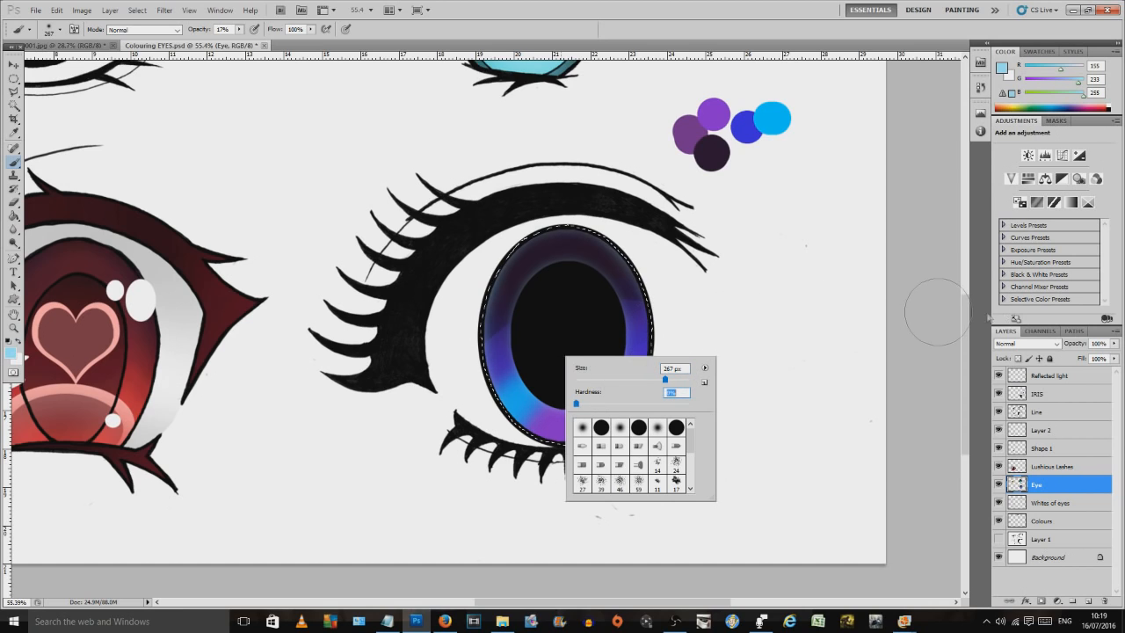
key("Return")
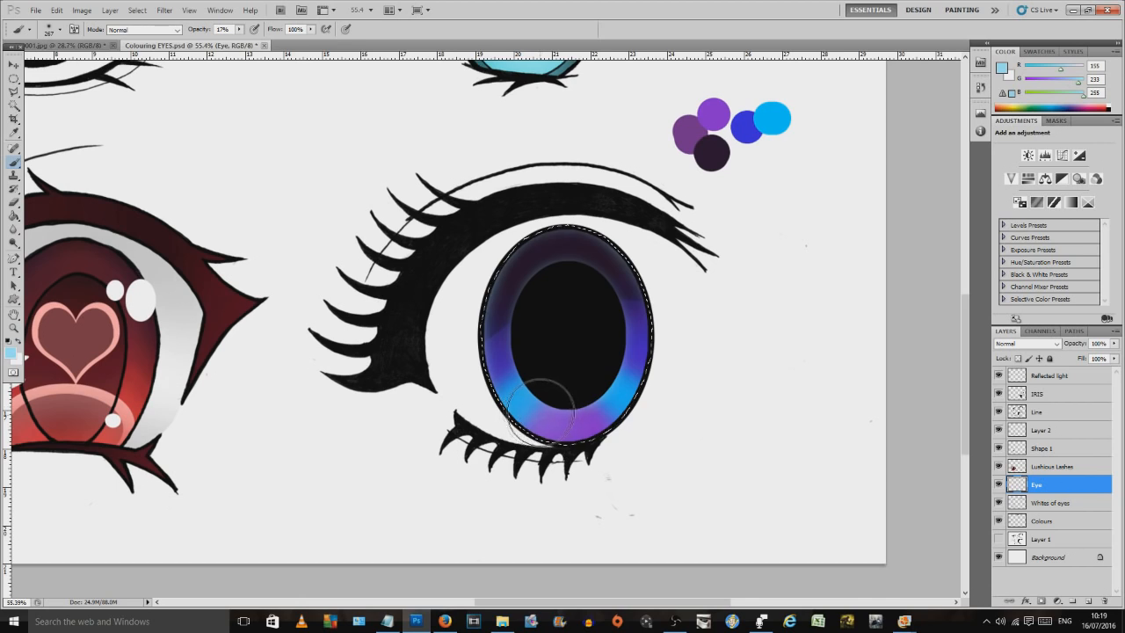
mouse_move(535, 421)
left_mouse_down()
mouse_move(611, 409)
mouse_move(618, 436)
left_mouse_up()
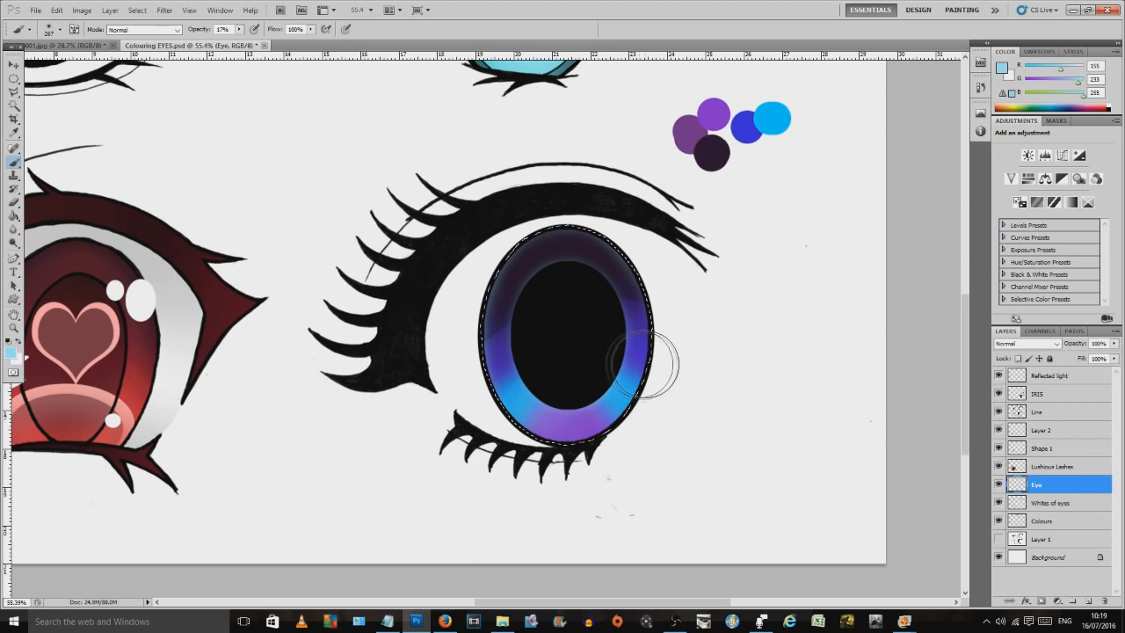
mouse_move(627, 375)
left_mouse_down()
mouse_move(638, 410)
mouse_move(622, 457)
left_mouse_up()
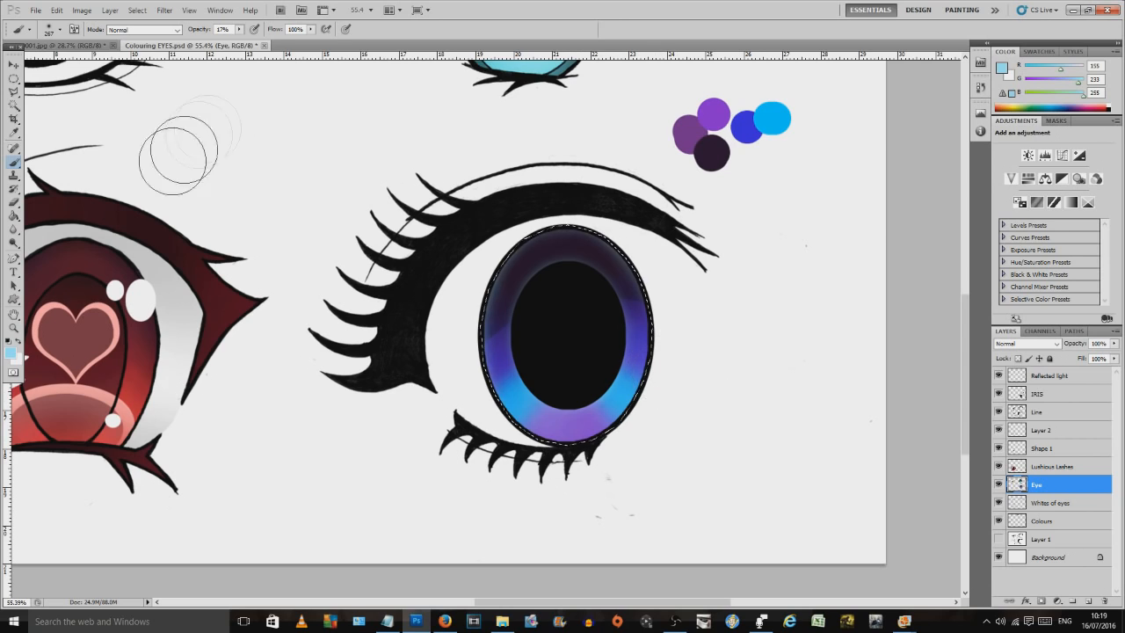
Step: Sample the darkest purple swatch, brush soft shadow over the upper part and sides of the iris, and deselect
left_click(14, 132)
left_click(717, 153)
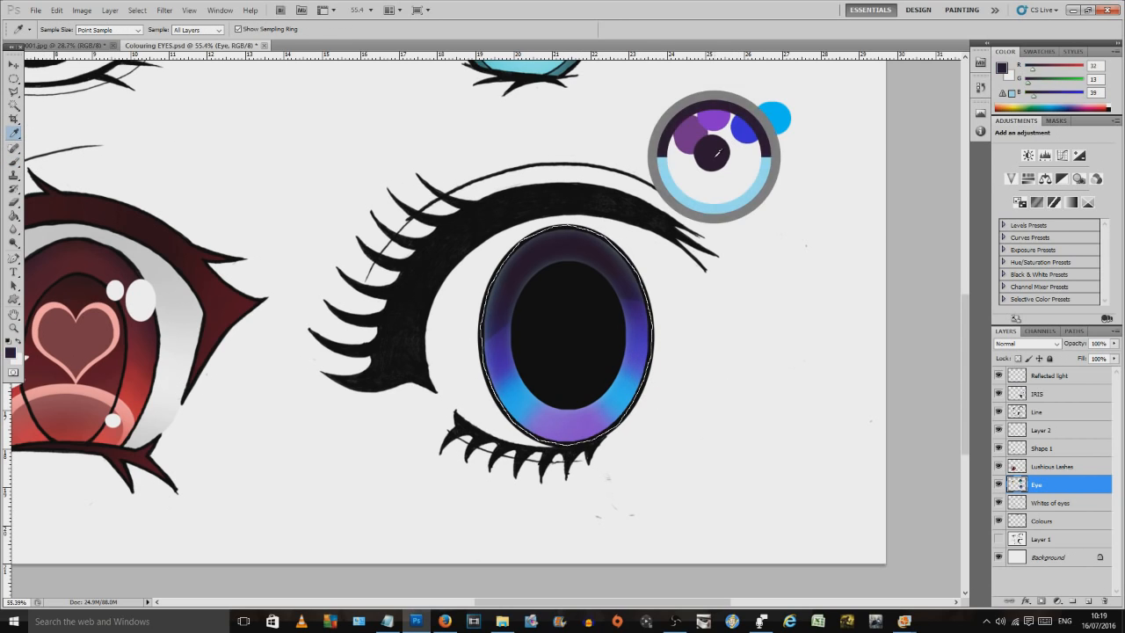
left_click(14, 162)
mouse_move(552, 256)
left_mouse_down()
mouse_move(547, 282)
mouse_move(545, 270)
left_mouse_up()
left_click_drag(544, 264, 545, 256)
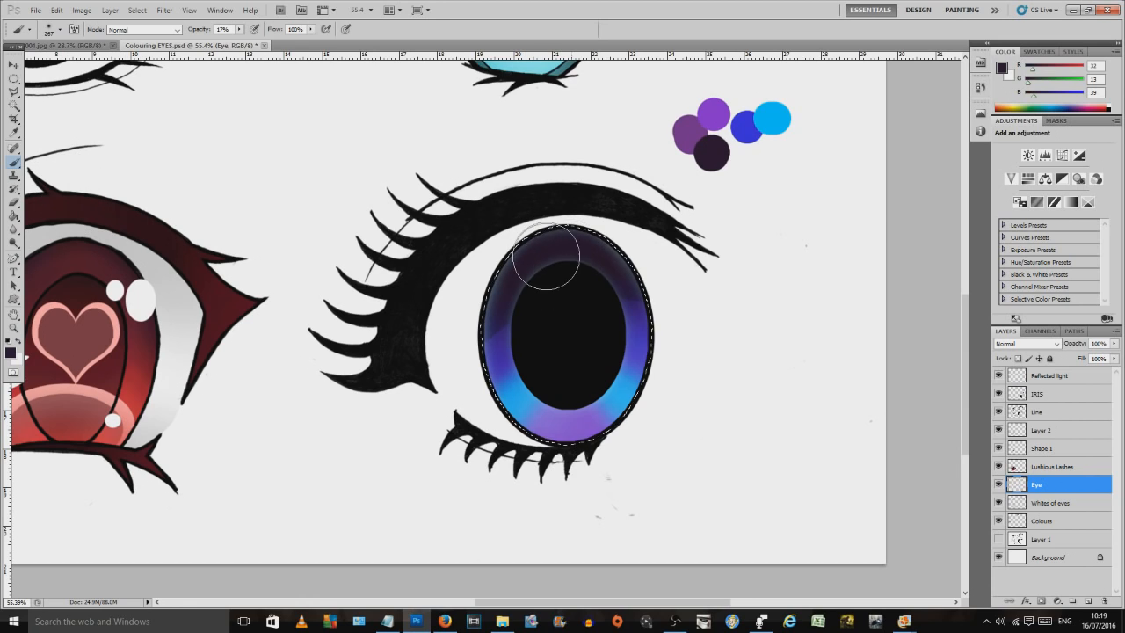
left_click_drag(516, 315, 534, 328)
mouse_move(606, 272)
left_mouse_down()
mouse_move(630, 334)
mouse_move(628, 323)
left_mouse_up()
left_click(14, 78)
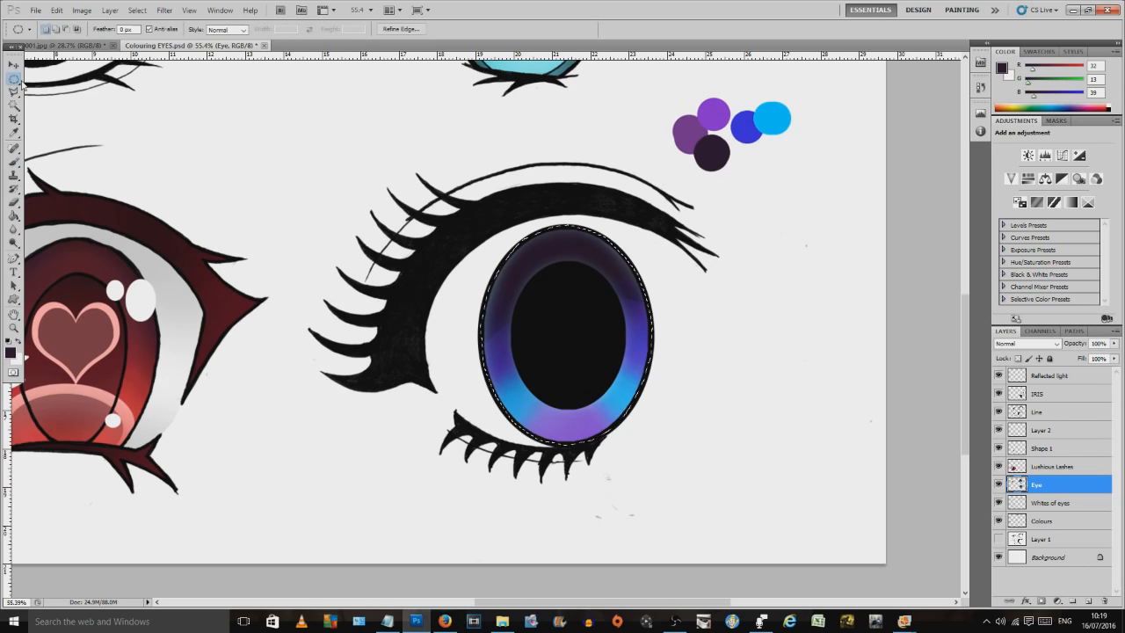
left_click(207, 148)
Step: Select the IRIS layer and choose the outlined five-point star as the custom shape
left_click(1046, 393)
key("u")
left_click(245, 30)
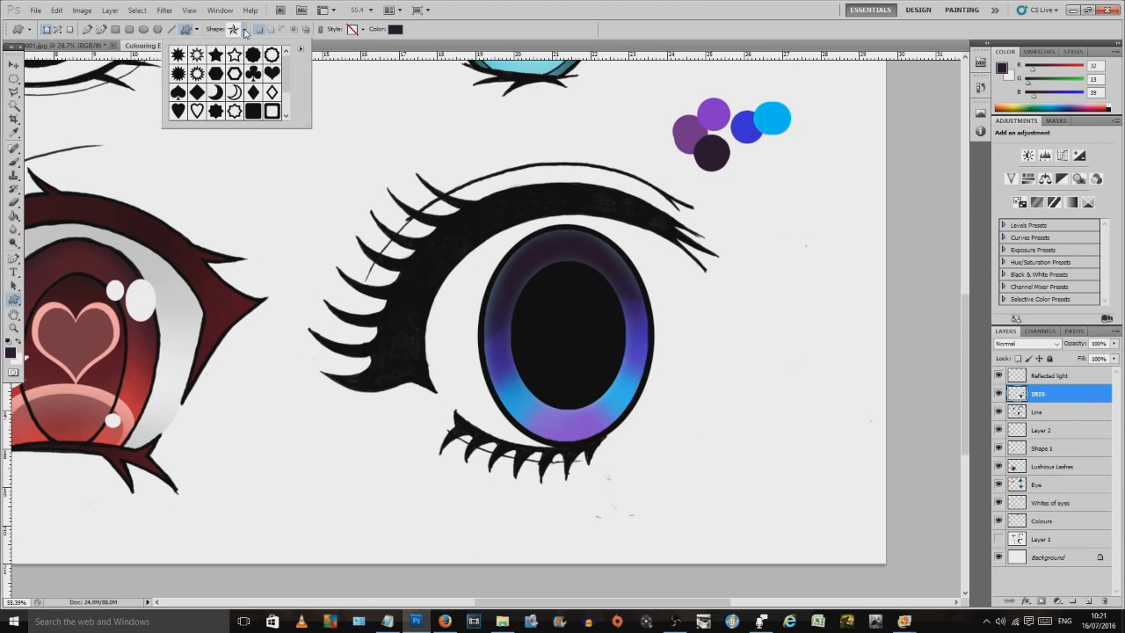
left_click(234, 56)
left_click_drag(582, 311, 640, 368)
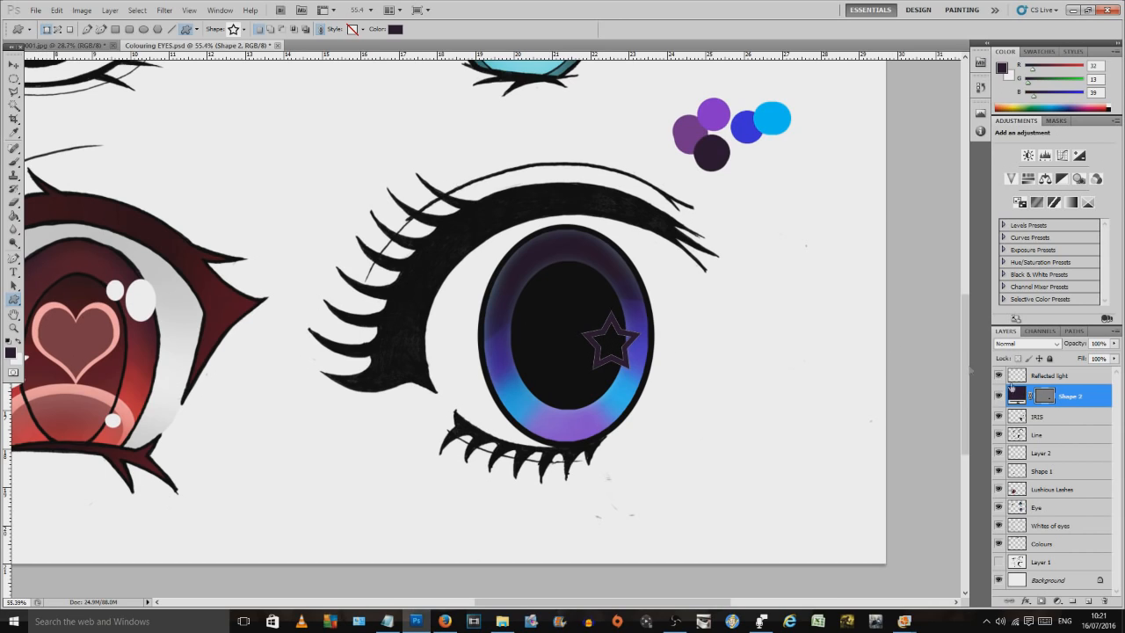
left_click(14, 105)
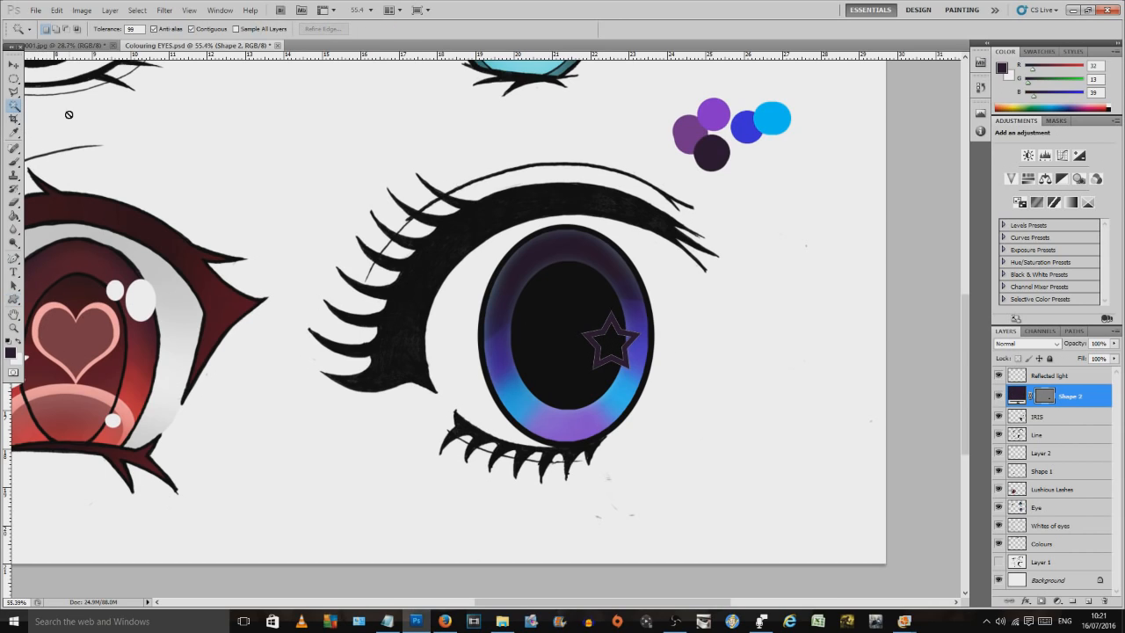
key("ctrl+z")
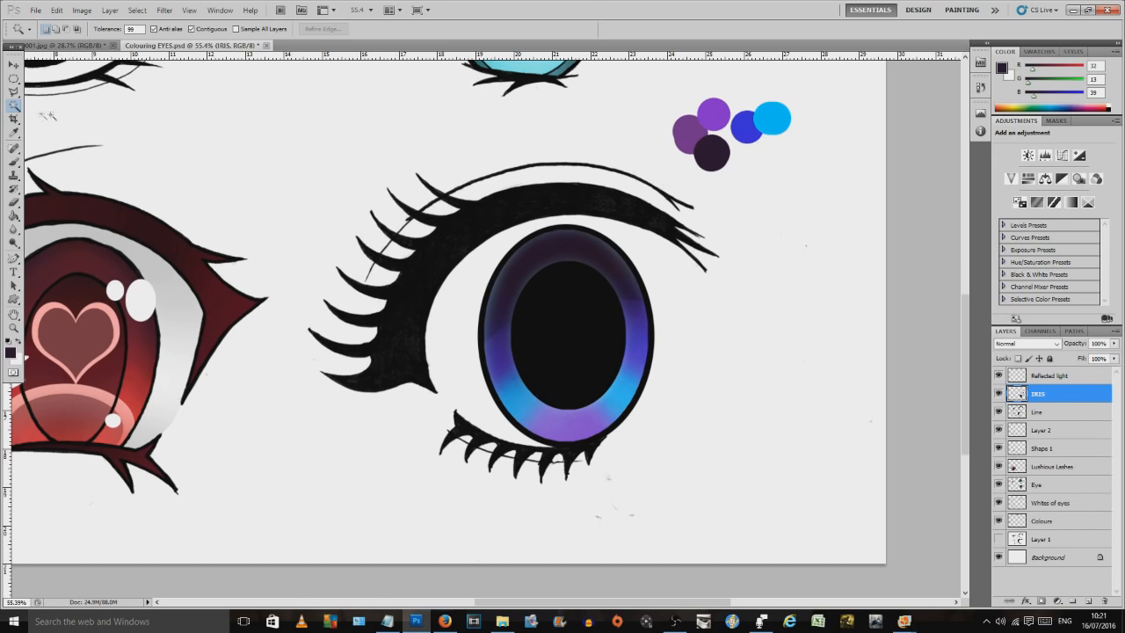
Step: Sample the bright purple swatch and lighten the foreground colour to RGB 165, 64, 250
left_click(14, 132)
left_click(713, 115)
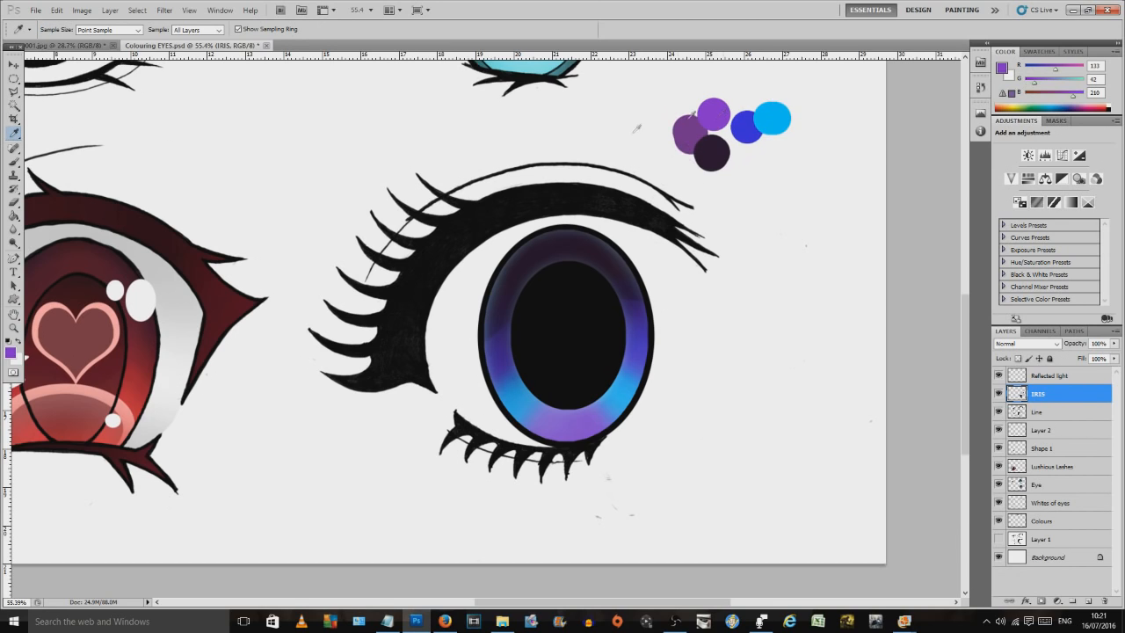
left_click(11, 352)
left_click_drag(848, 390, 841, 367)
left_click(980, 356)
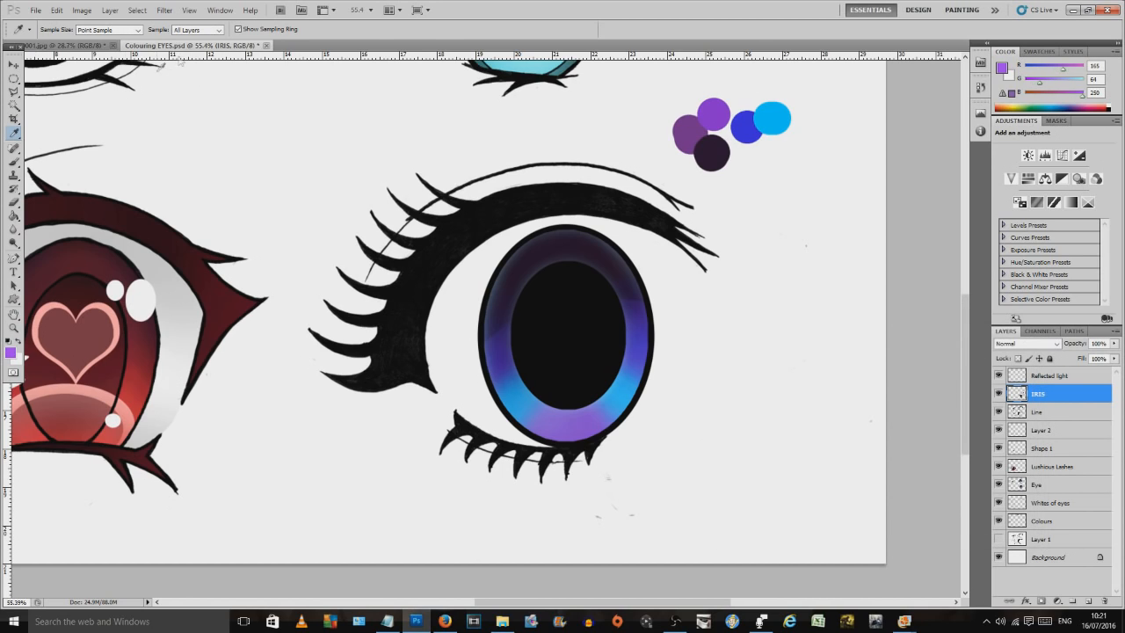
Step: Draw a purple outlined star over the pupil's right edge, rasterize its layer and lower the layer's opacity to 61%
left_click(15, 299)
left_click_drag(585, 311, 647, 378)
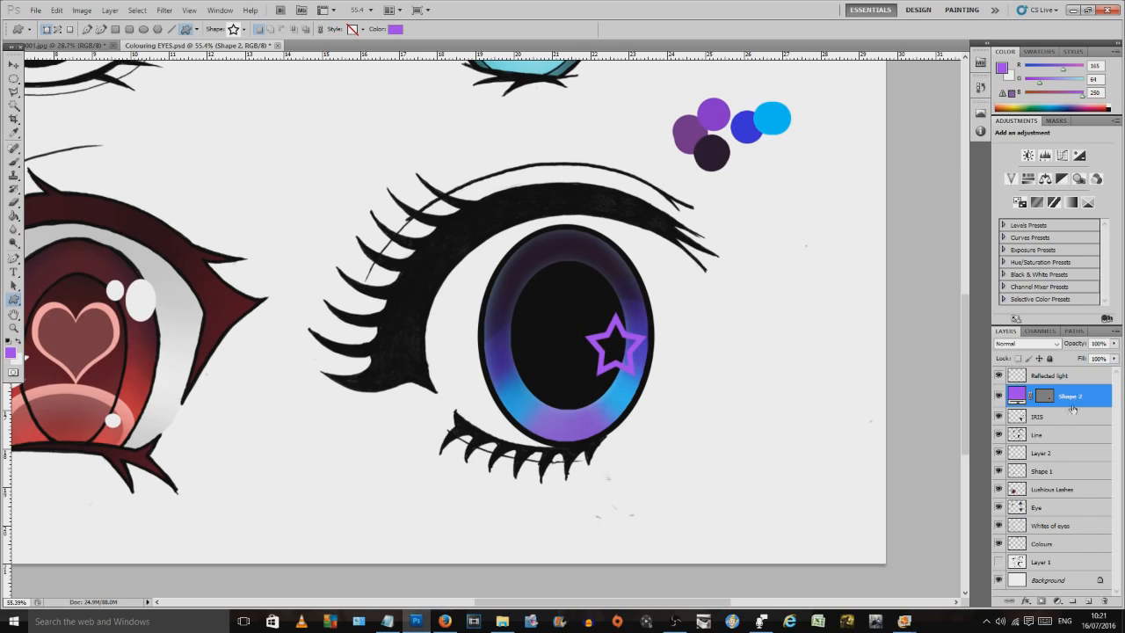
right_click(1072, 408)
left_click(1051, 227)
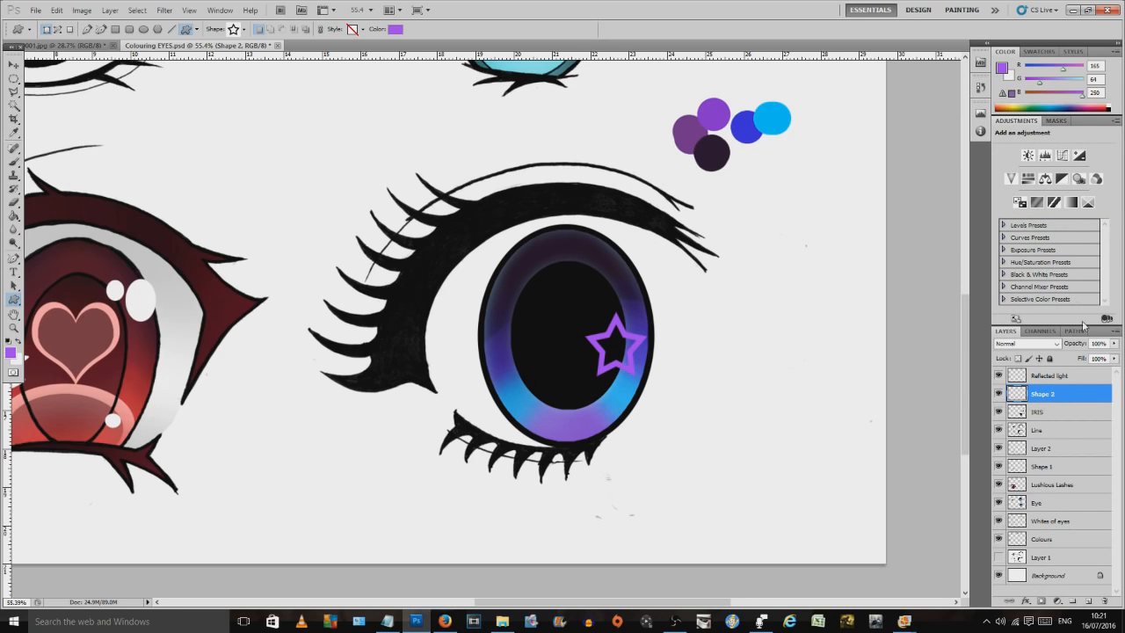
left_click_drag(1114, 344, 1093, 359)
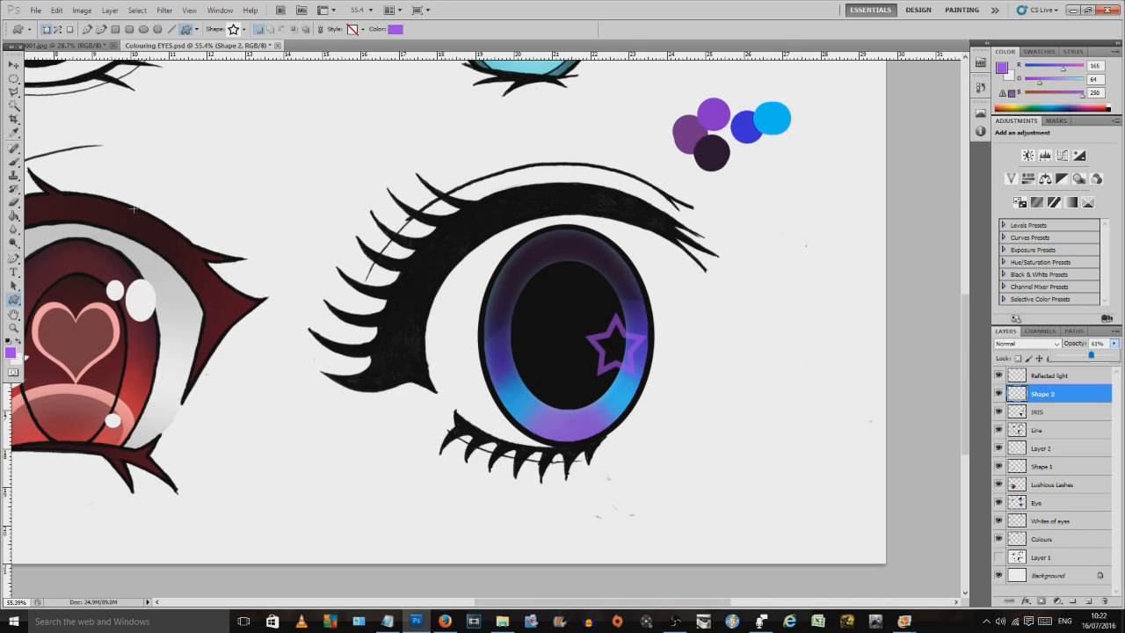
Step: Add a small upright oval highlight at the pupil's upper-left edge and fill it with the bright purple
left_click(14, 79)
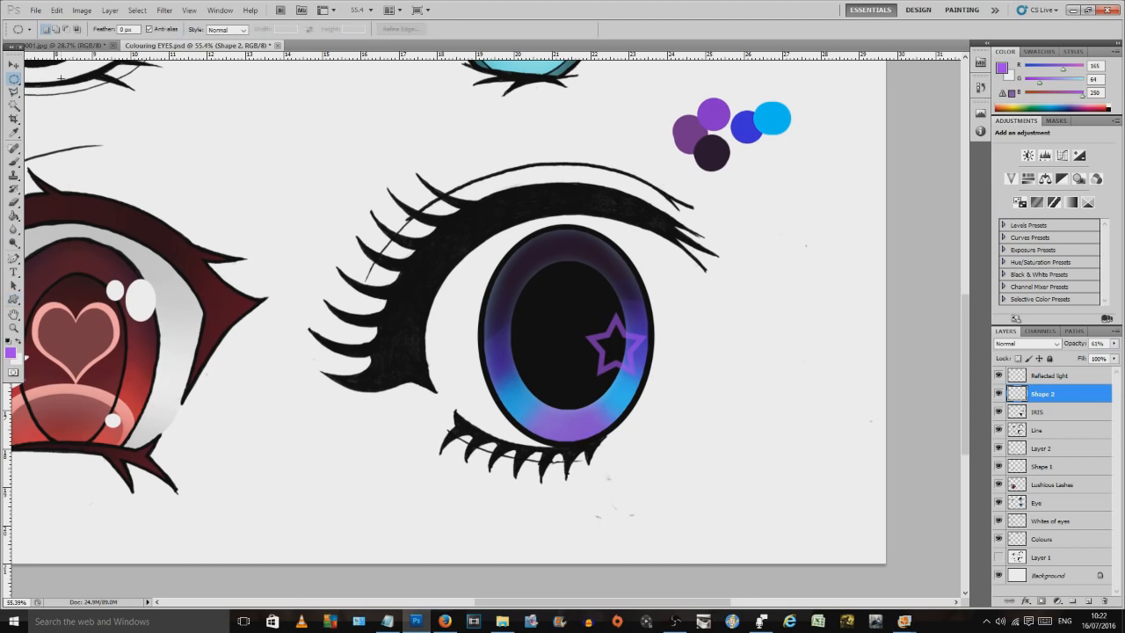
left_click_drag(514, 276, 537, 311)
key("g")
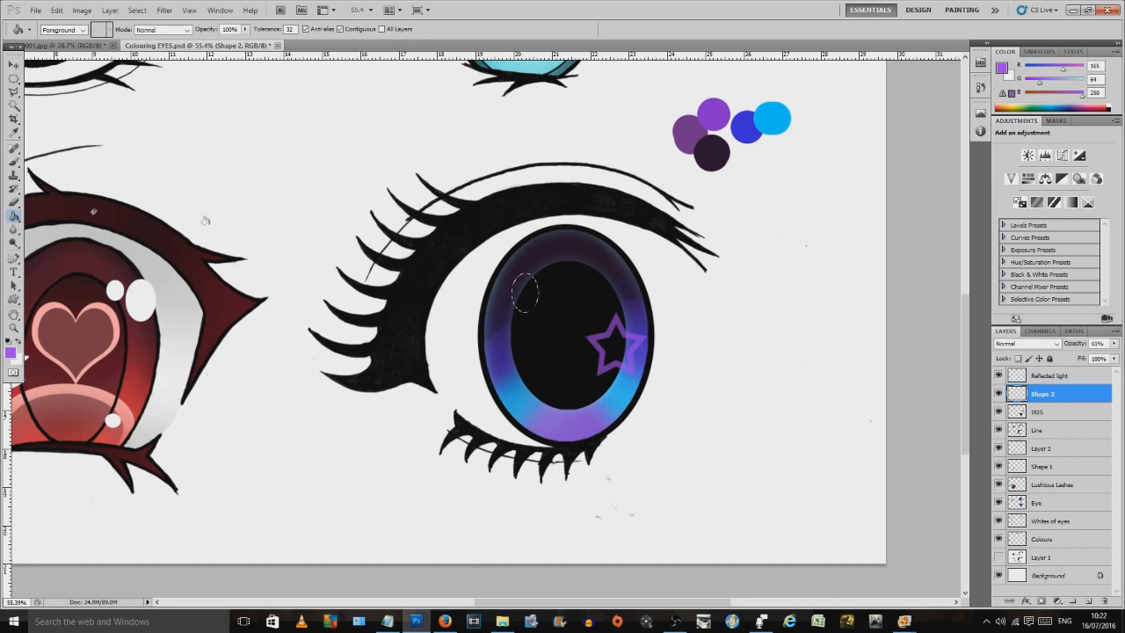
left_click(522, 287)
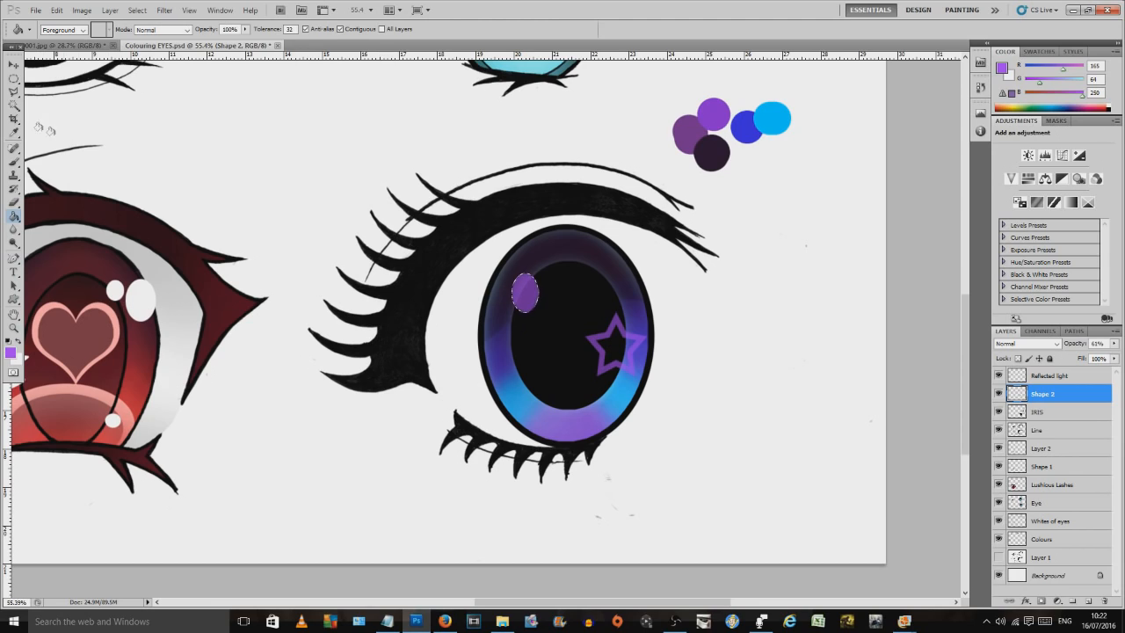
Step: Add three thin horizontal ellipses stacked along the iris's lower-left side, each filled with the bright purple
left_click(13, 79)
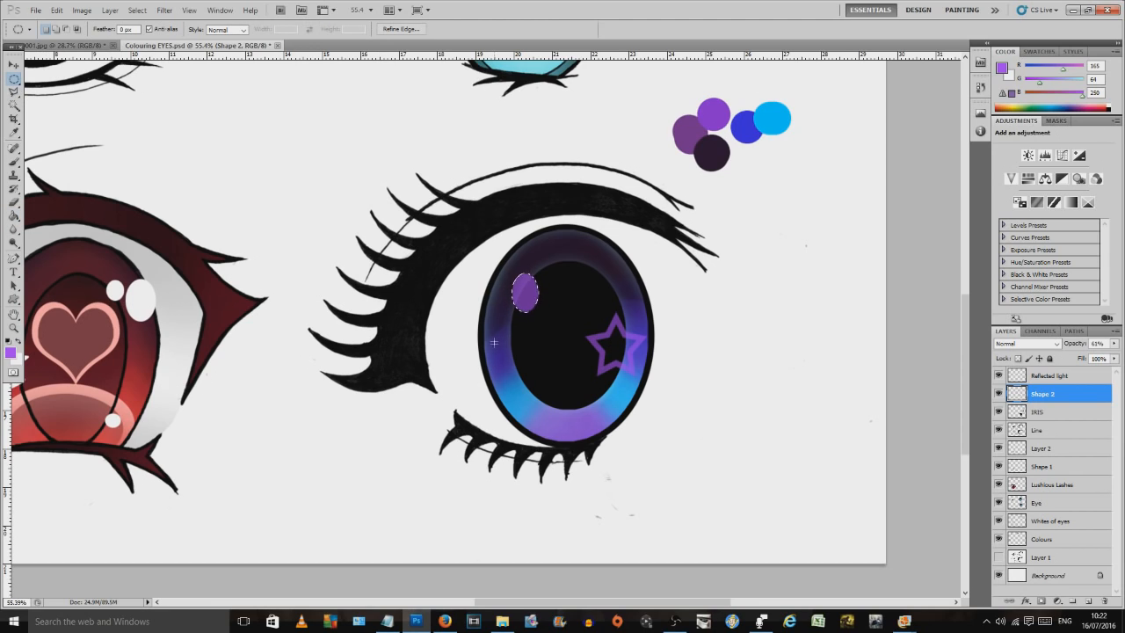
key("ctrl+d")
left_click(13, 215)
left_click(513, 345)
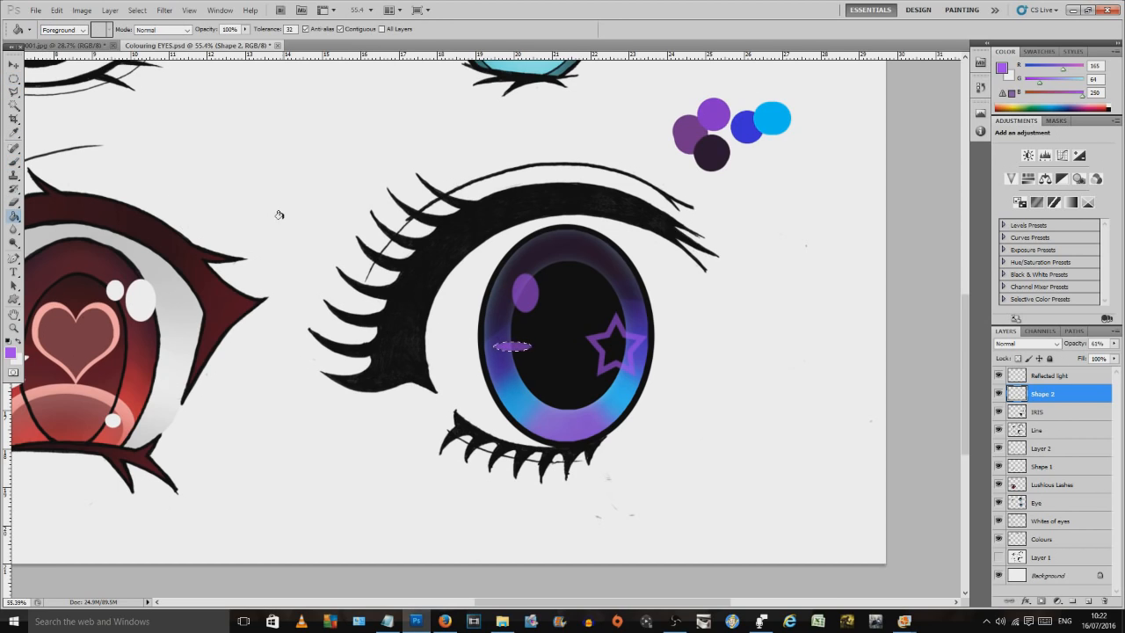
left_click(15, 79)
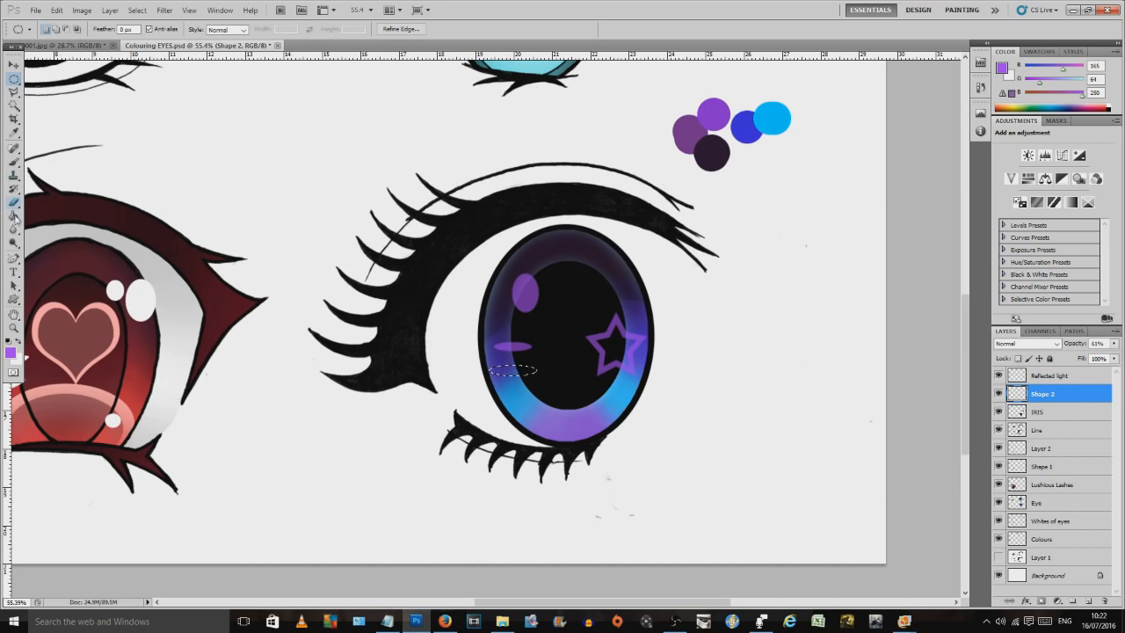
left_click(13, 215)
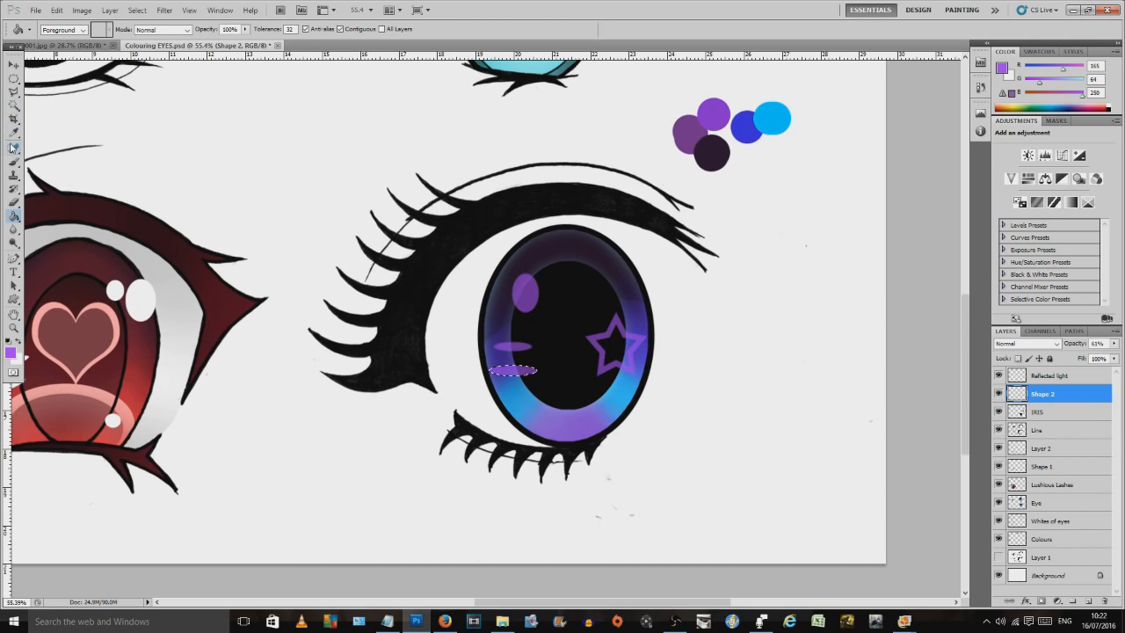
left_click(13, 78)
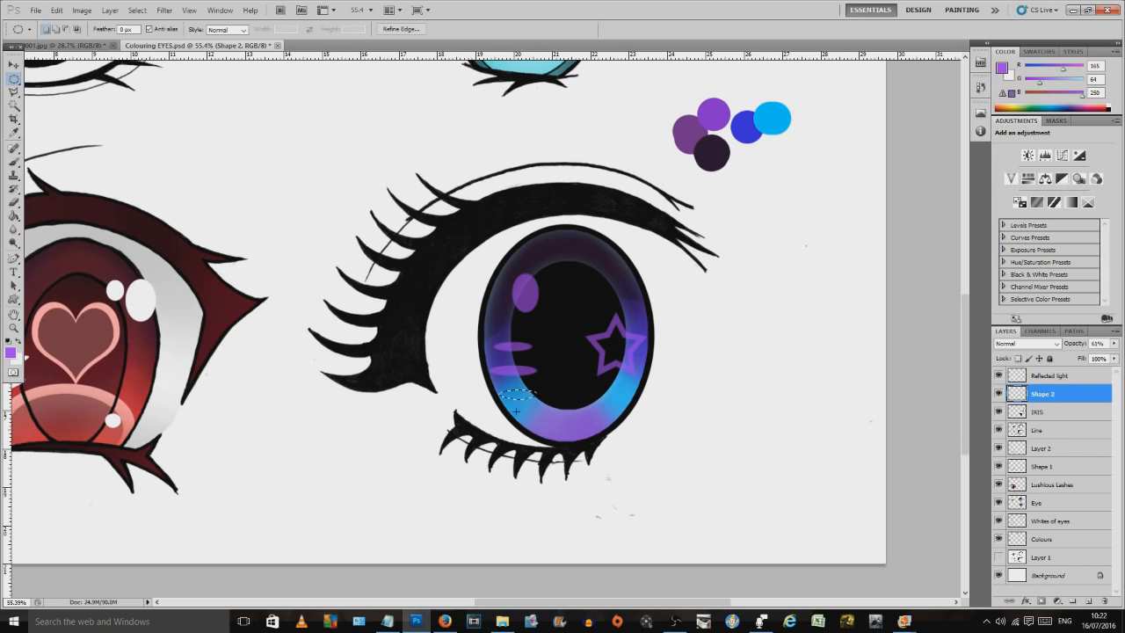
left_click(13, 215)
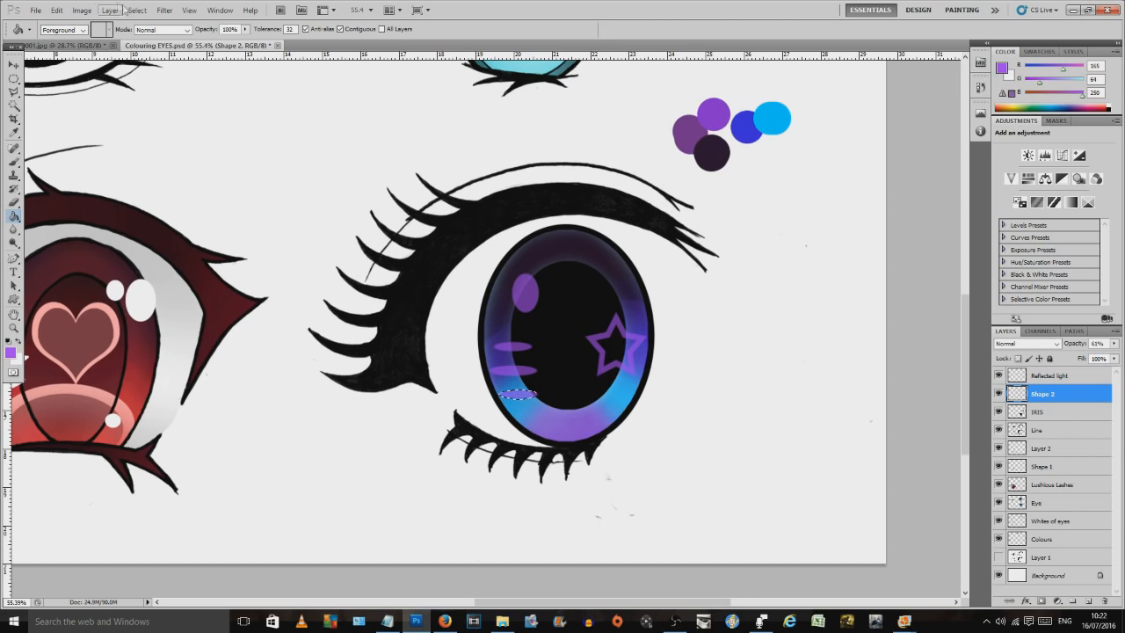
Step: Rotate the lowest thin ellipse to a steep diagonal and nudge it into place on the iris's lower left
left_click(58, 10)
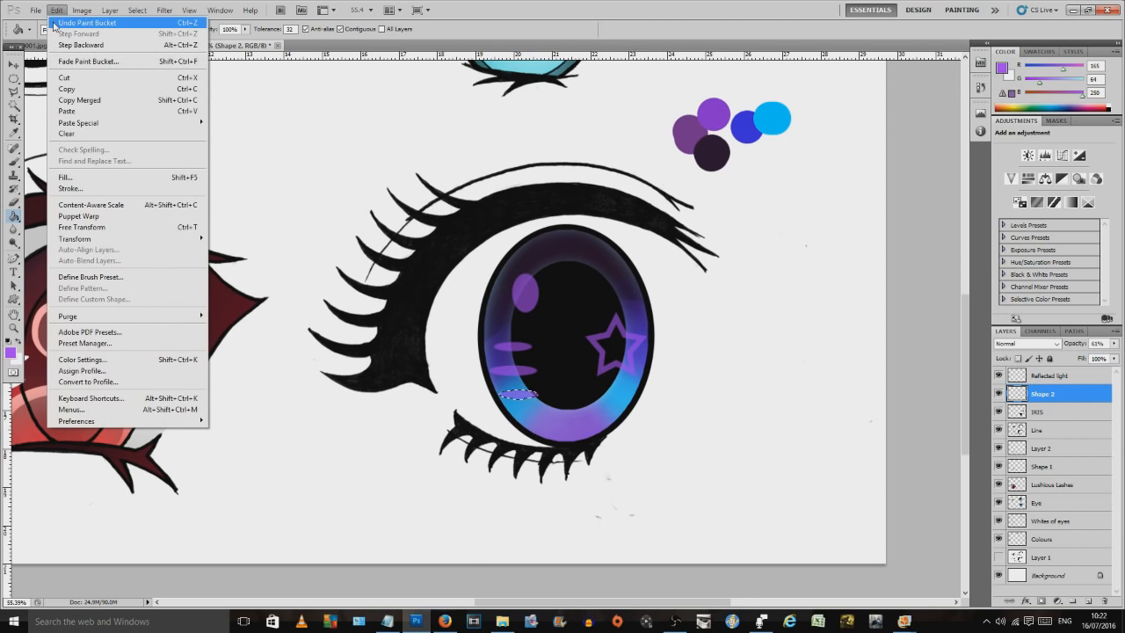
mouse_move(166, 240)
left_click(237, 267)
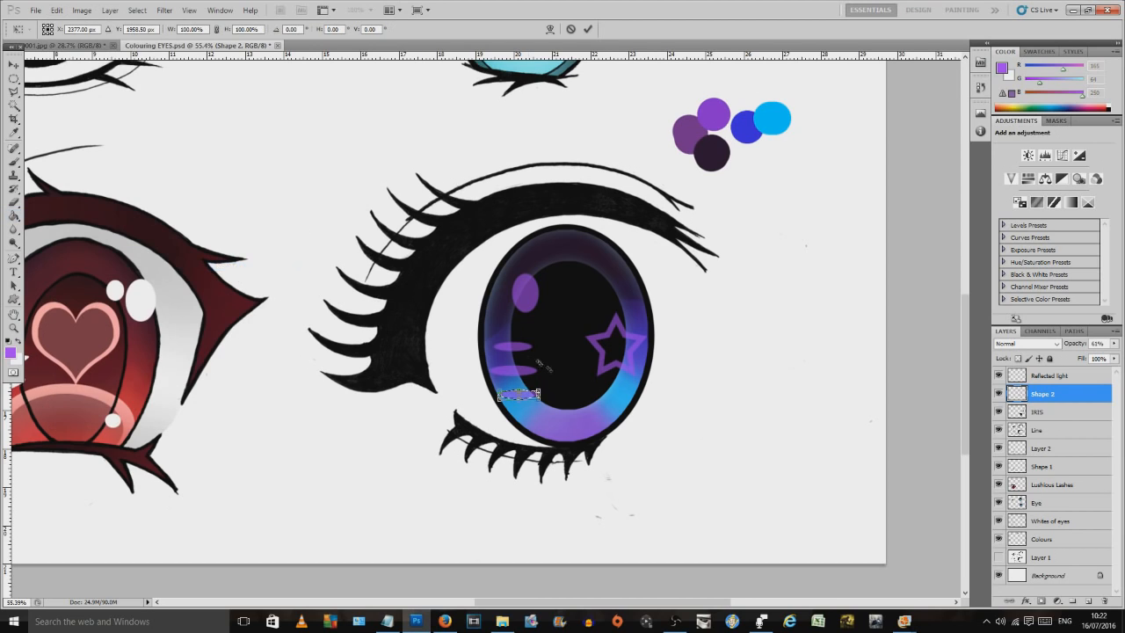
left_click_drag(484, 411, 503, 426)
key("Return")
key("g")
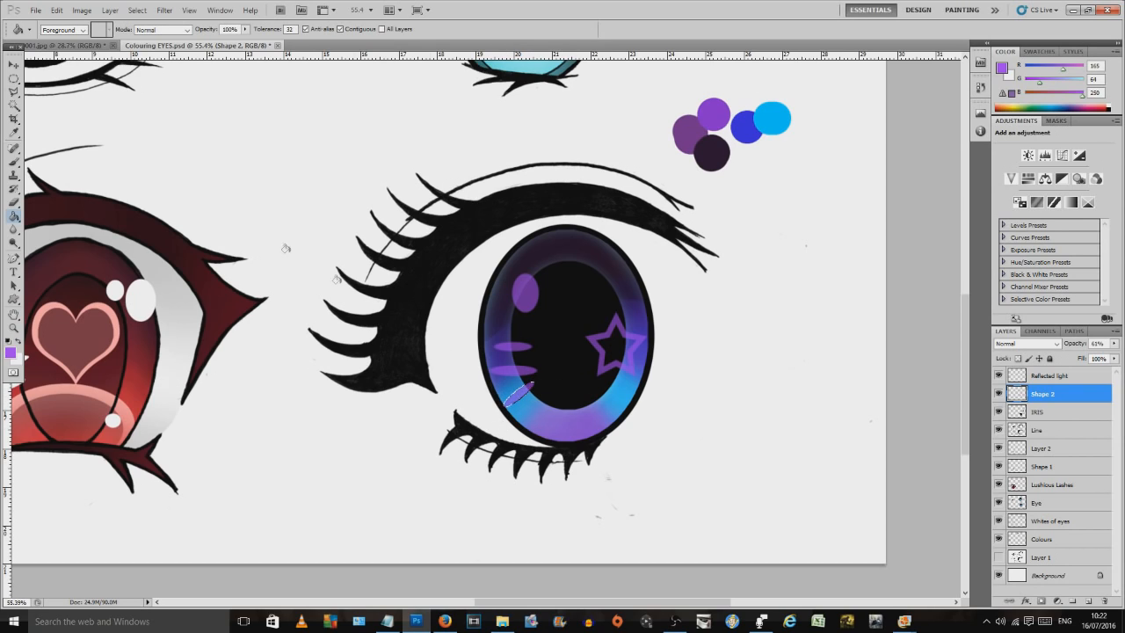
left_click(13, 65)
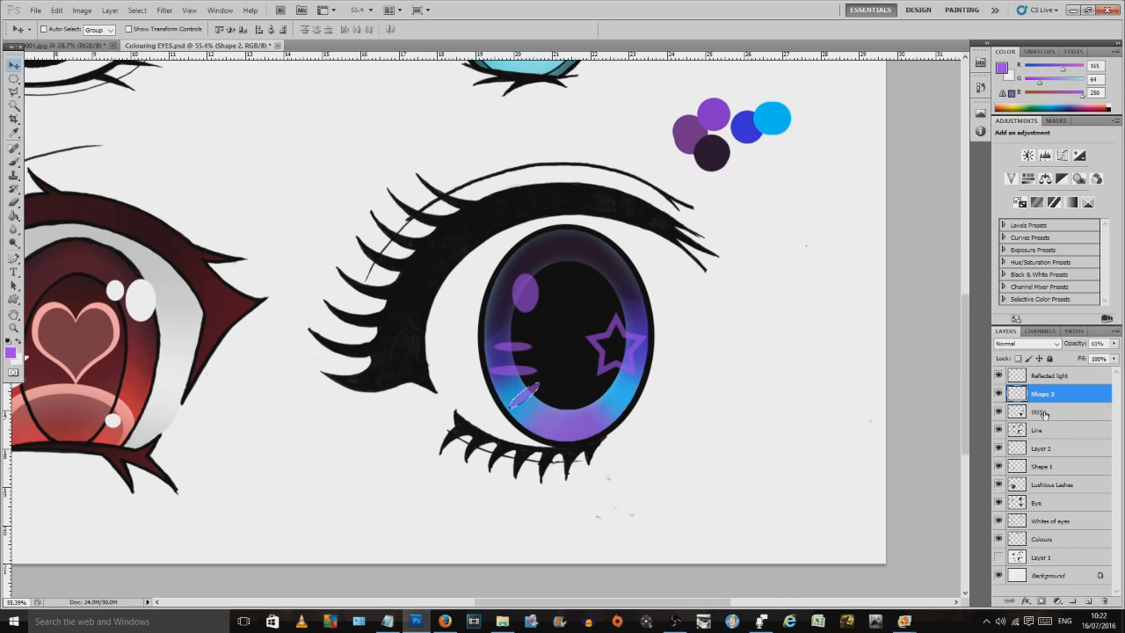
Step: Select the middle thin ellipse and rotate it to a slight upward slant towards the pupil
left_click(14, 78)
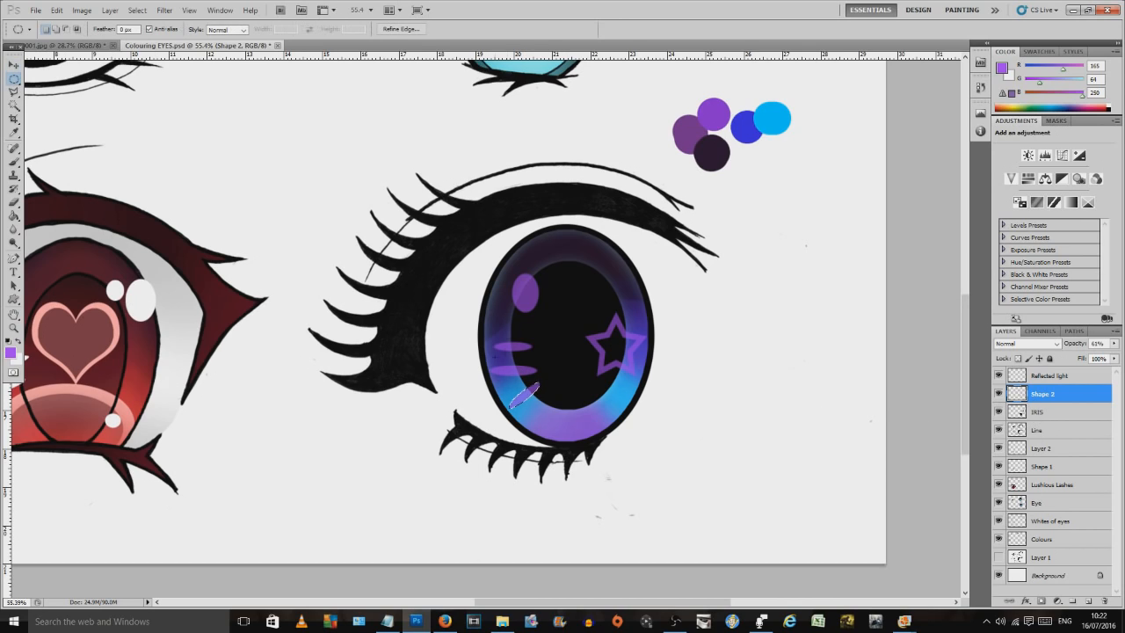
left_click_drag(478, 358, 541, 380)
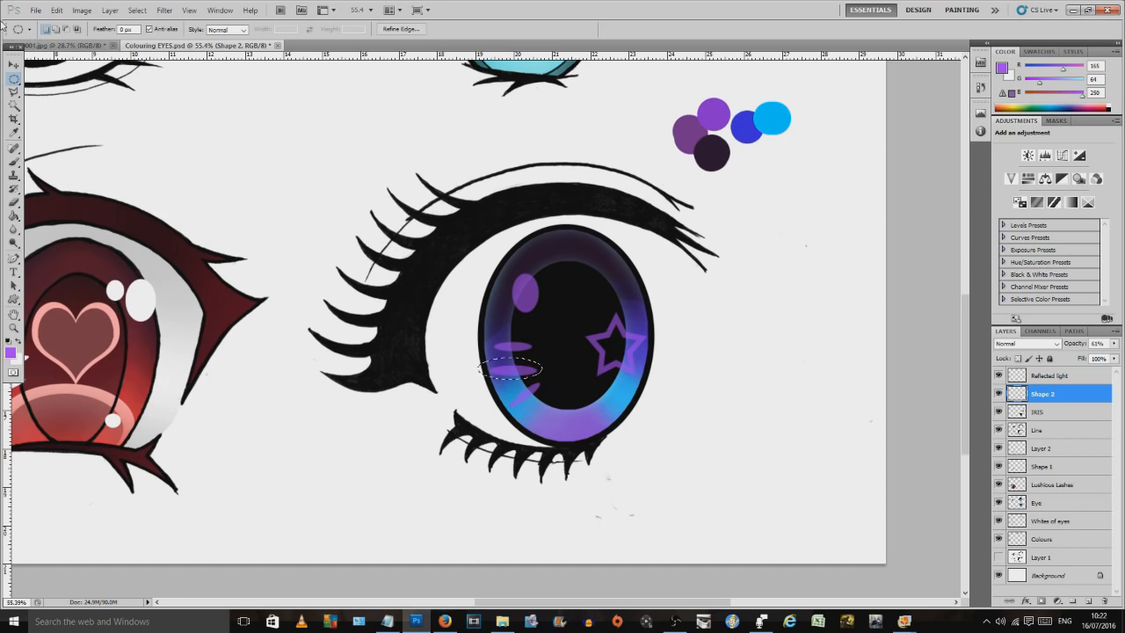
left_click(55, 10)
mouse_move(132, 237)
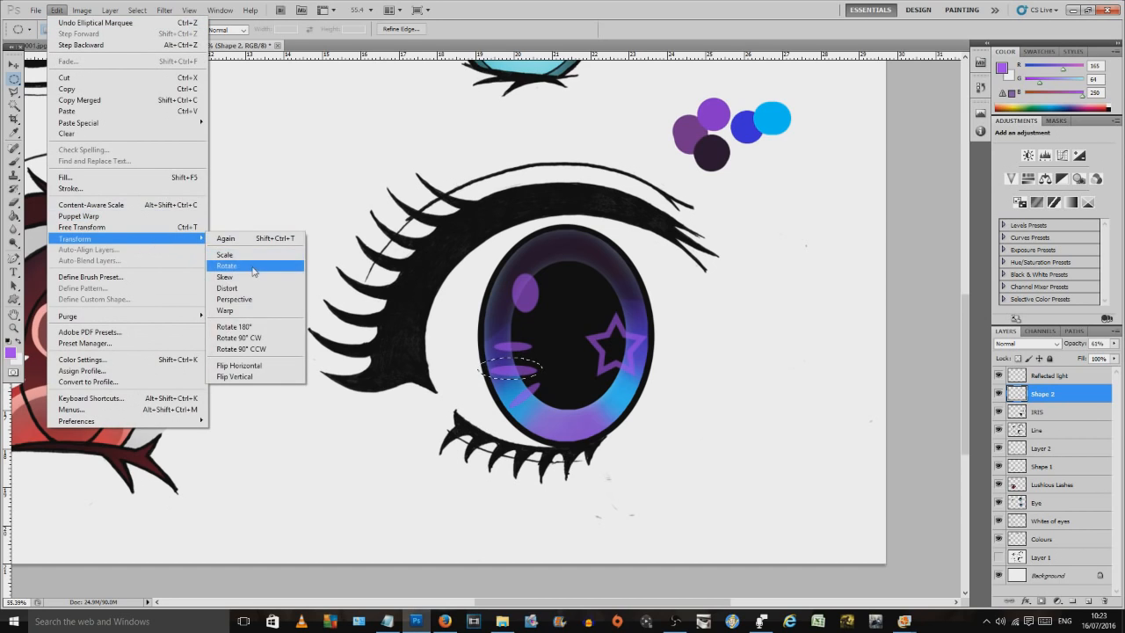
left_click(251, 262)
left_click_drag(448, 363, 458, 380)
key("Return")
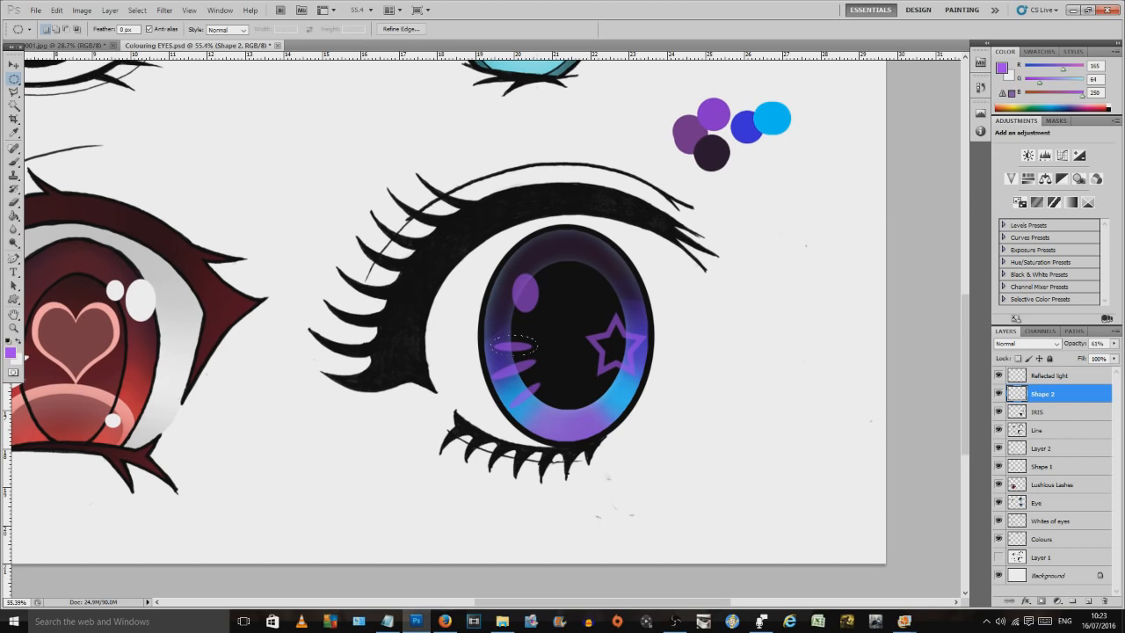
Step: Nudge the selected top thin ellipse slightly left towards the iris's edge and deselect
left_click(13, 65)
left_click_drag(518, 354, 513, 351)
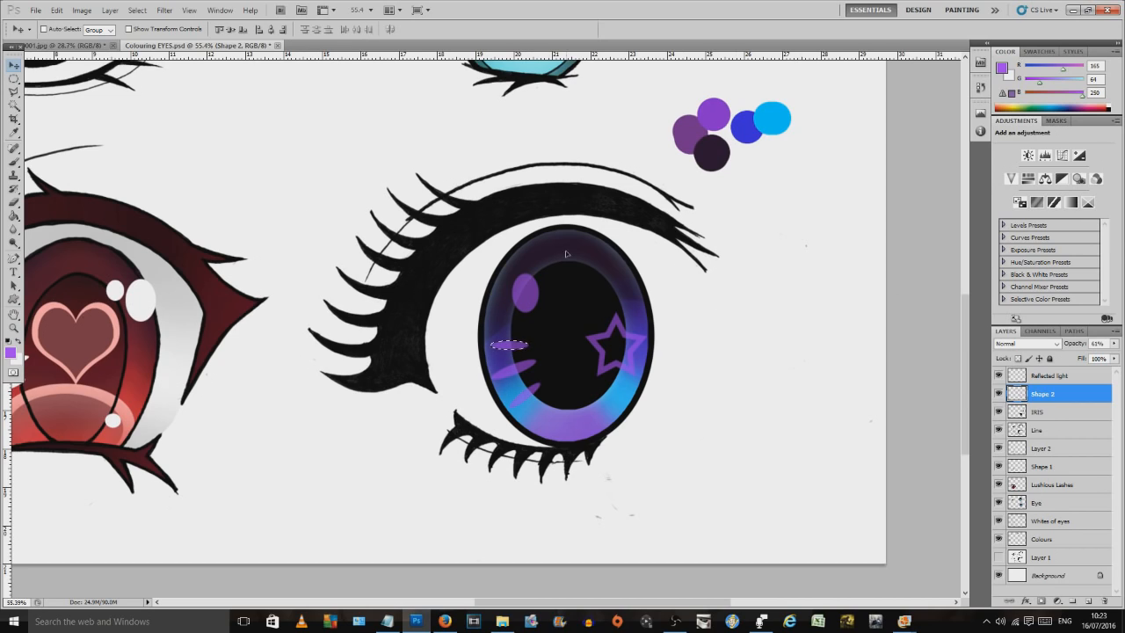
left_click(13, 79)
key("ctrl+d")
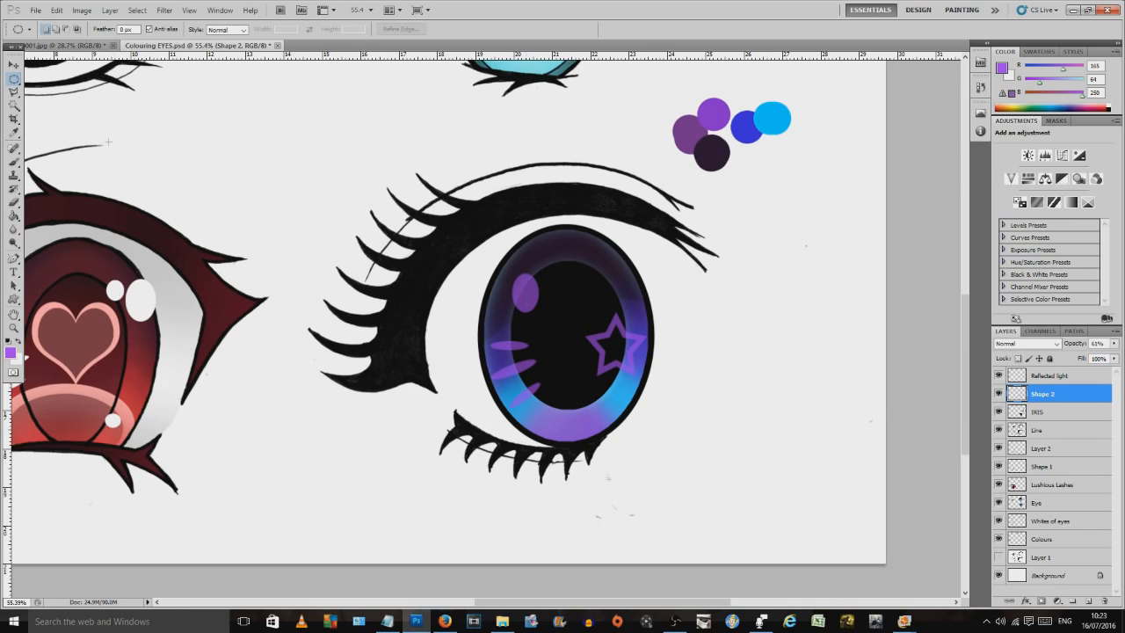
Step: Set the Eraser to 195 px and 16% opacity and softly fade parts of the star and purple highlights
left_click(14, 203)
right_click(436, 228)
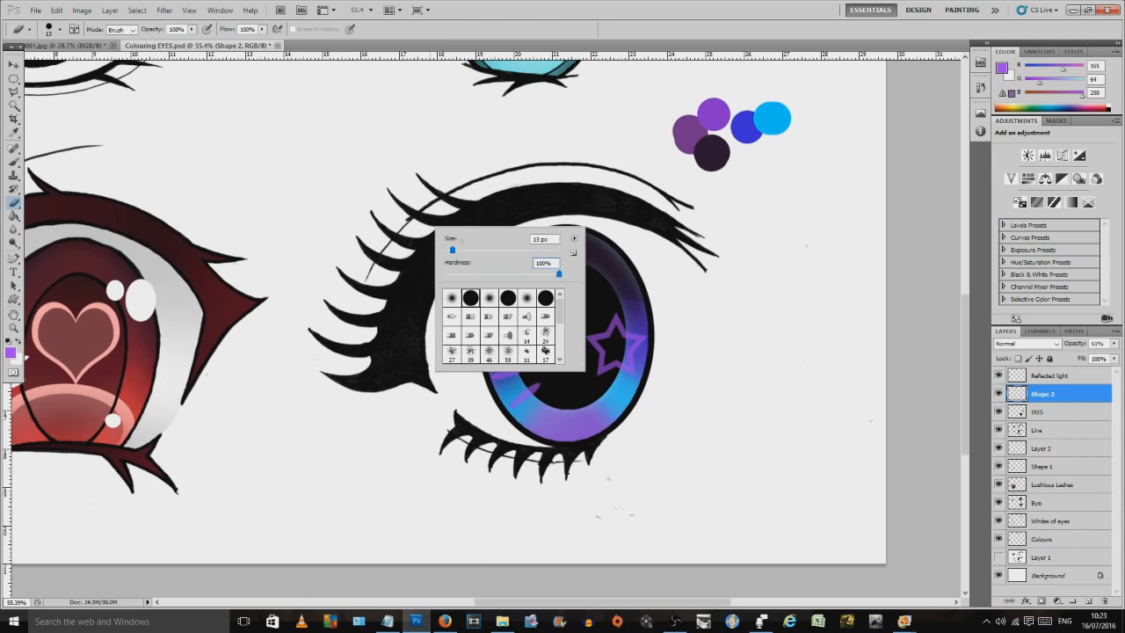
left_click_drag(466, 253, 480, 252)
left_click(192, 29)
left_click_drag(195, 44, 145, 44)
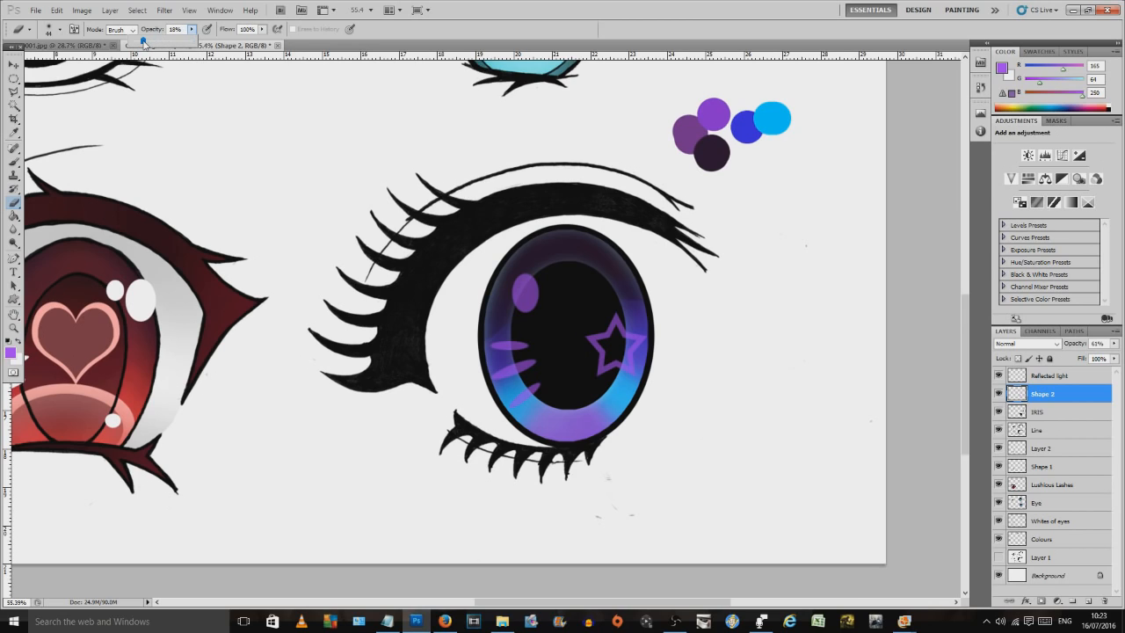
right_click(585, 290)
left_click_drag(635, 312, 698, 311)
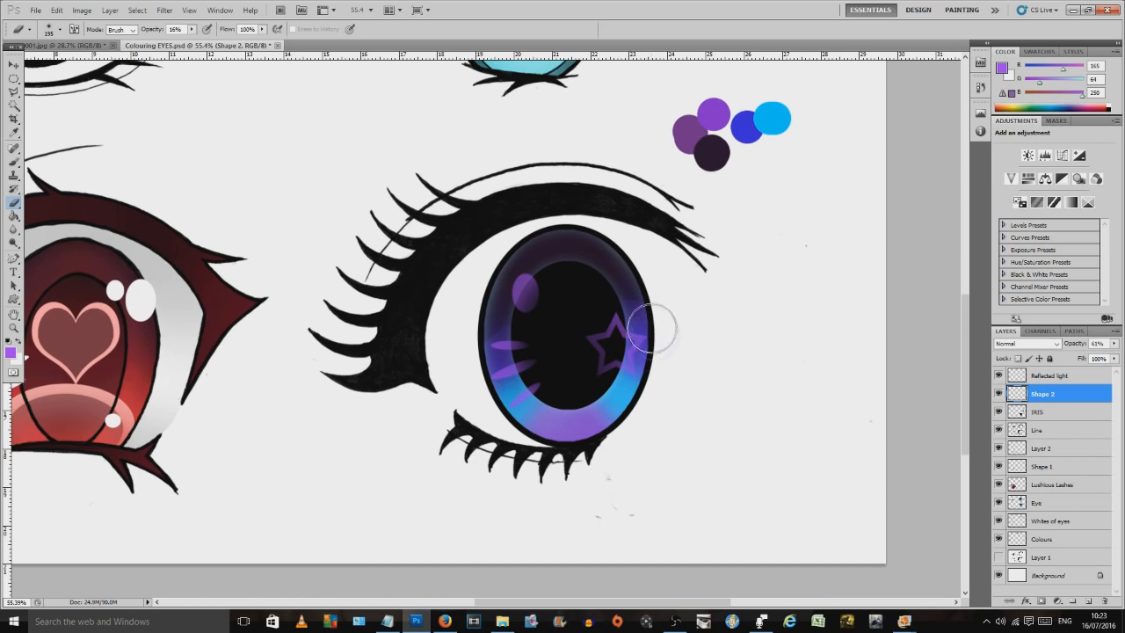
left_click(11, 354)
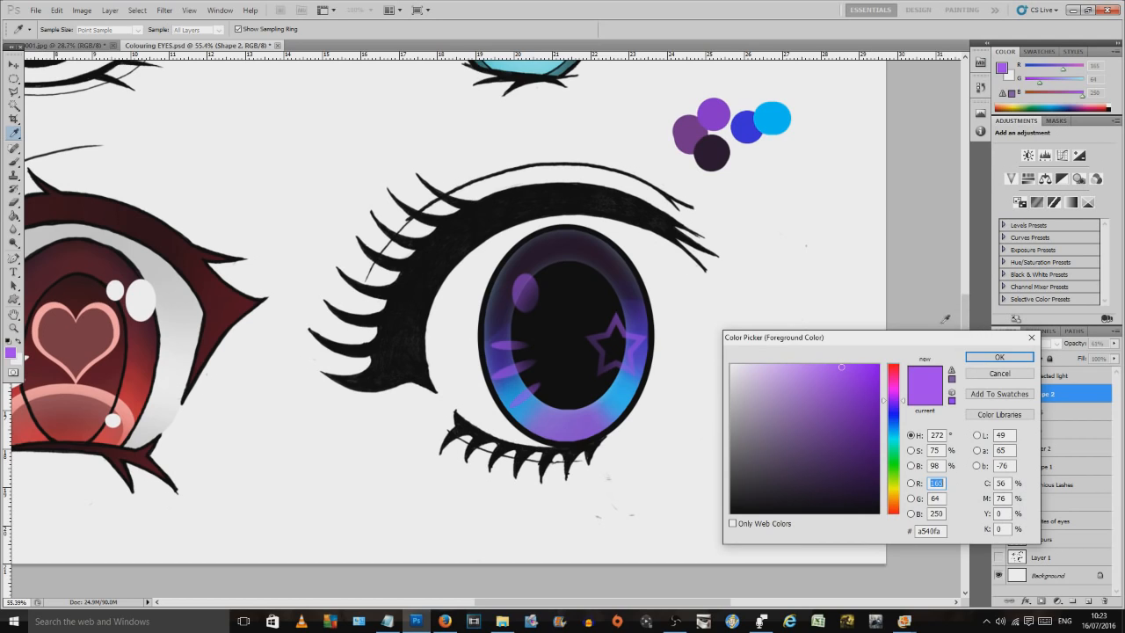
left_click_drag(896, 373, 895, 363)
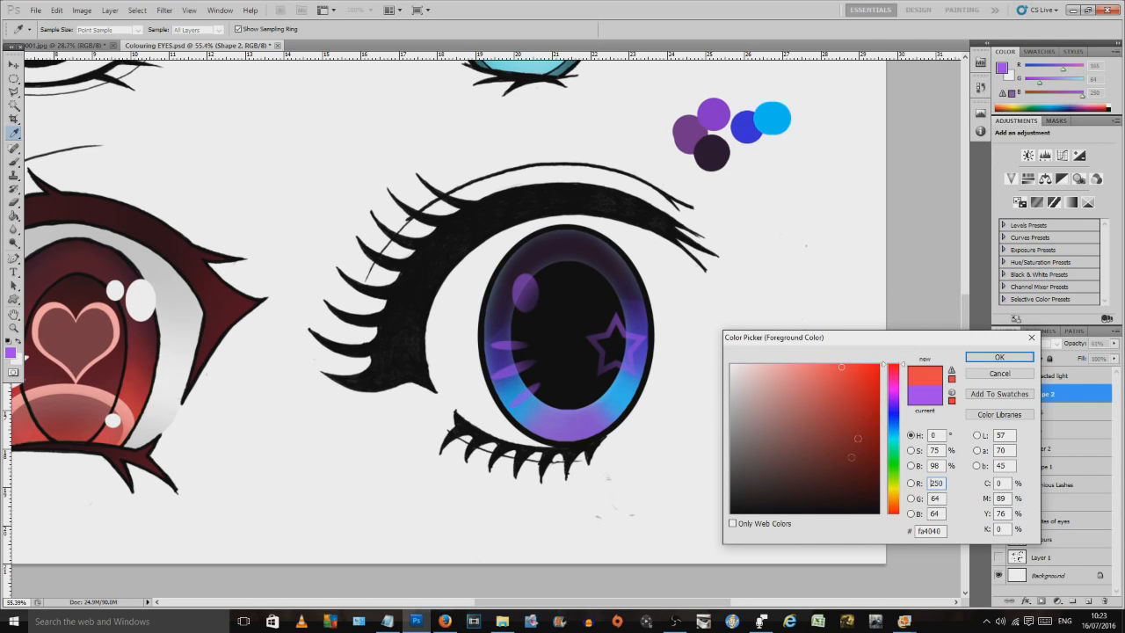
left_click(866, 489)
left_click(1020, 337)
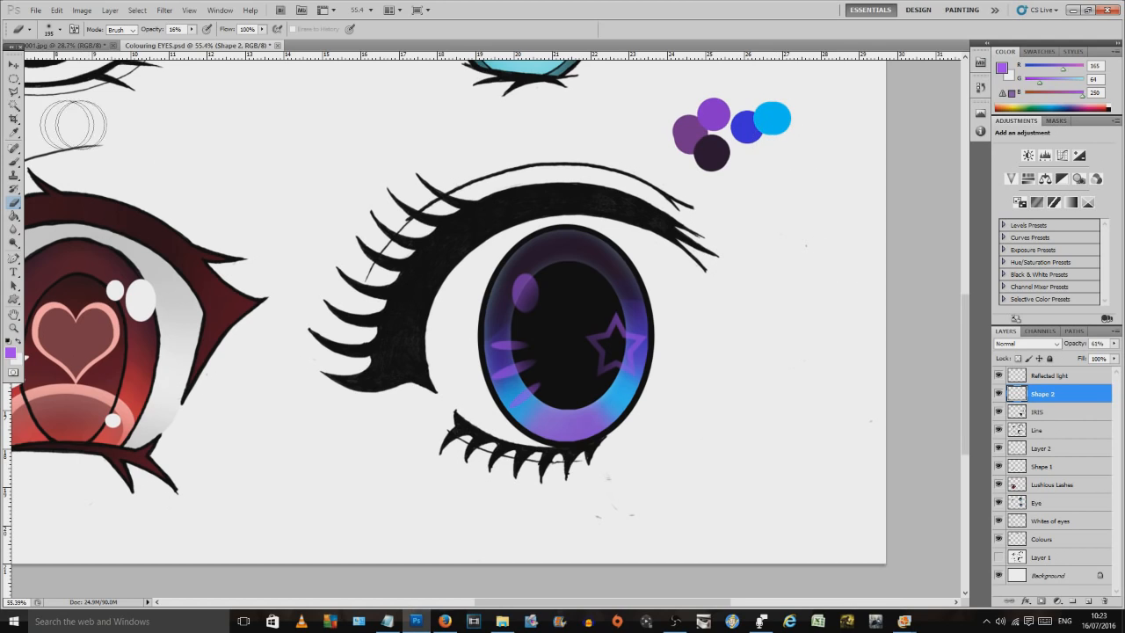
Step: Sample the bright blue palette swatch as the foreground colour and add a new layer above Shape 2
left_click(13, 132)
left_click(786, 116)
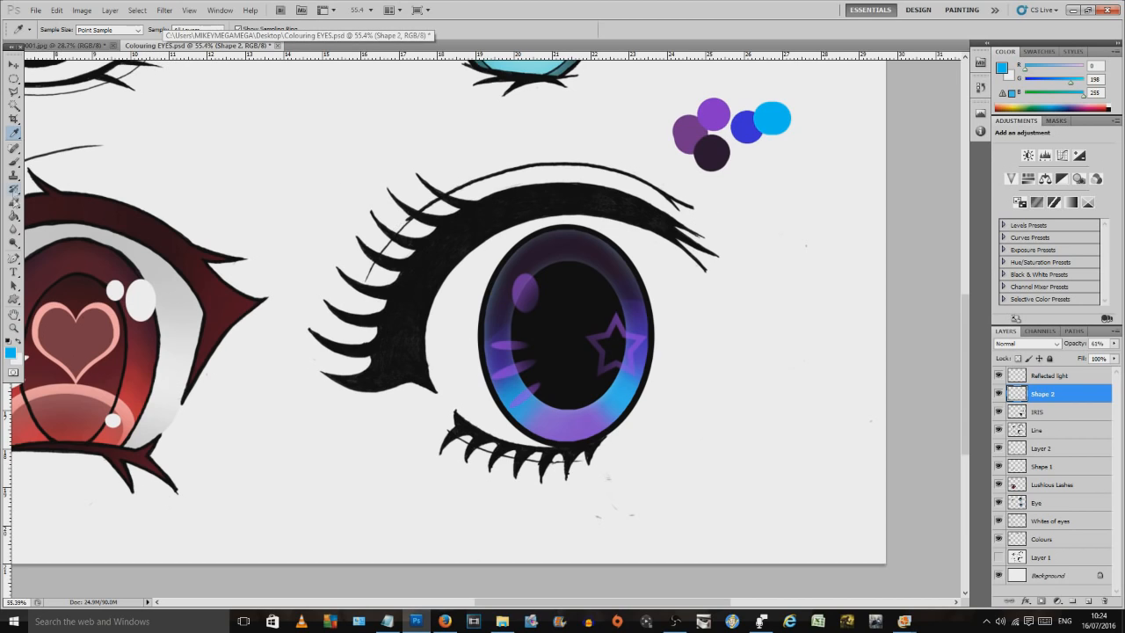
left_click(13, 79)
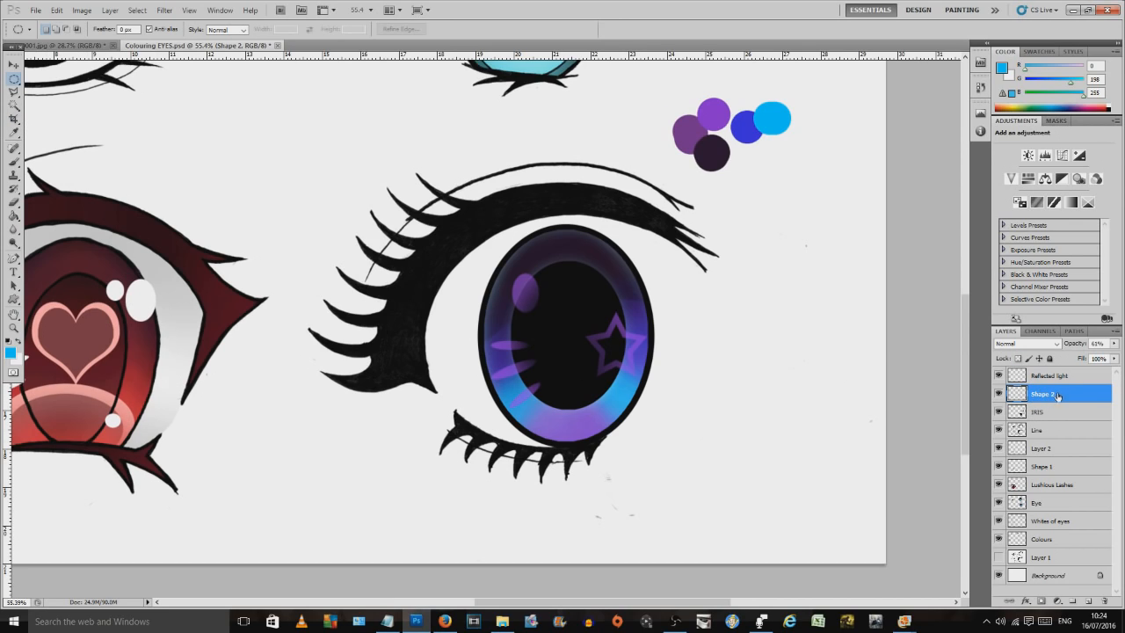
left_click(109, 10)
mouse_move(132, 24)
left_click(262, 24)
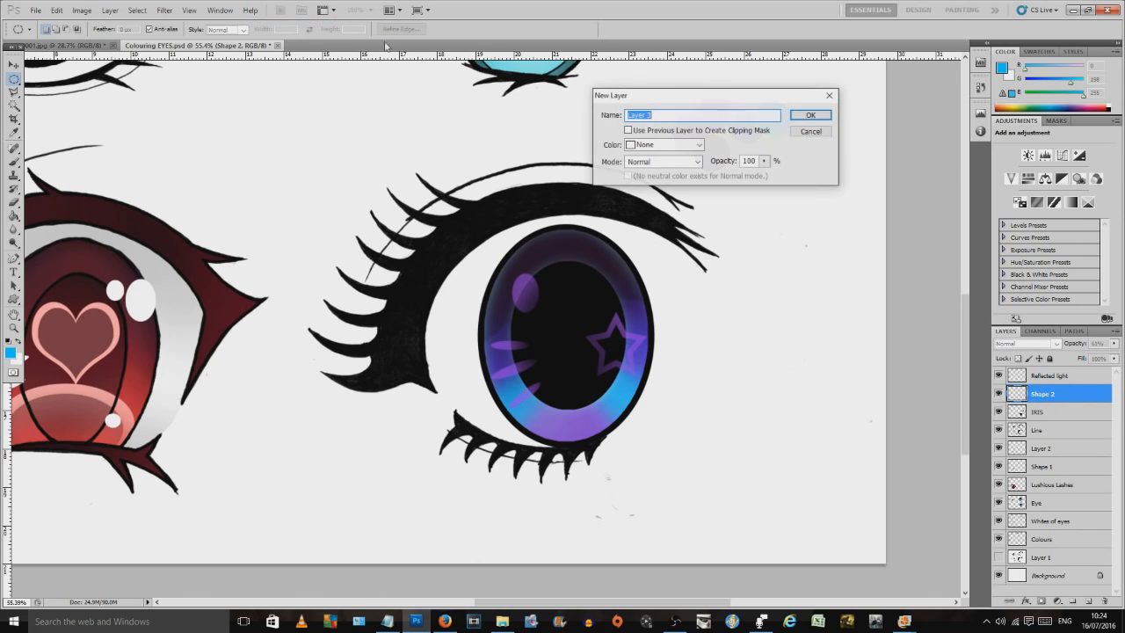
left_click(809, 112)
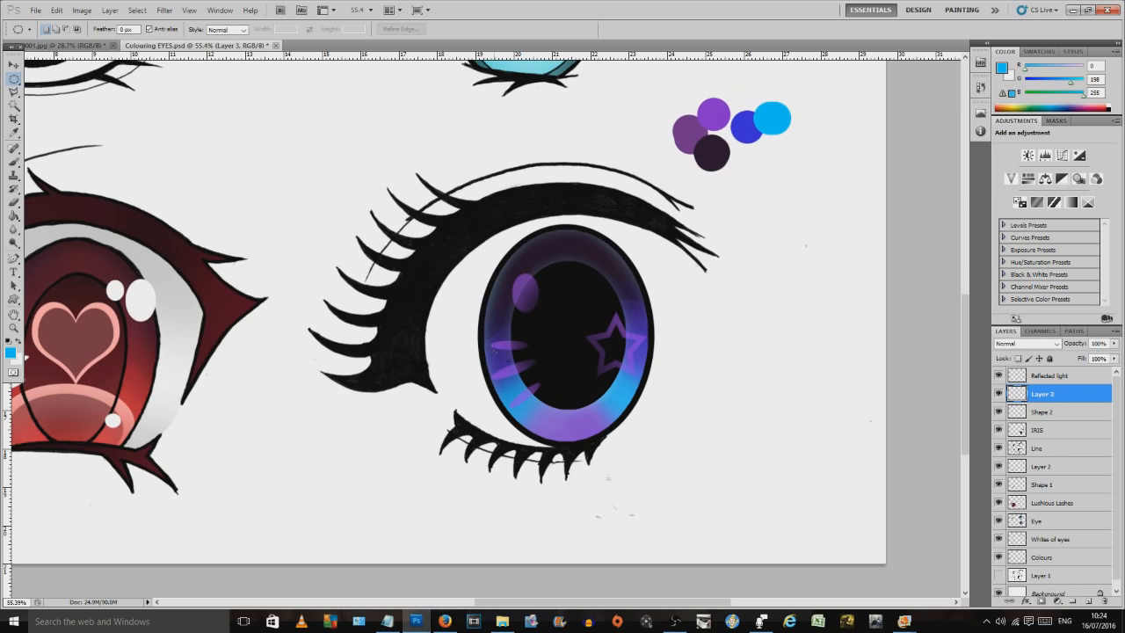
Step: Select a wide ellipse over the lower part of the iris and fill it with the bright blue
left_click_drag(624, 433, 595, 416)
left_click(13, 215)
left_click(523, 422)
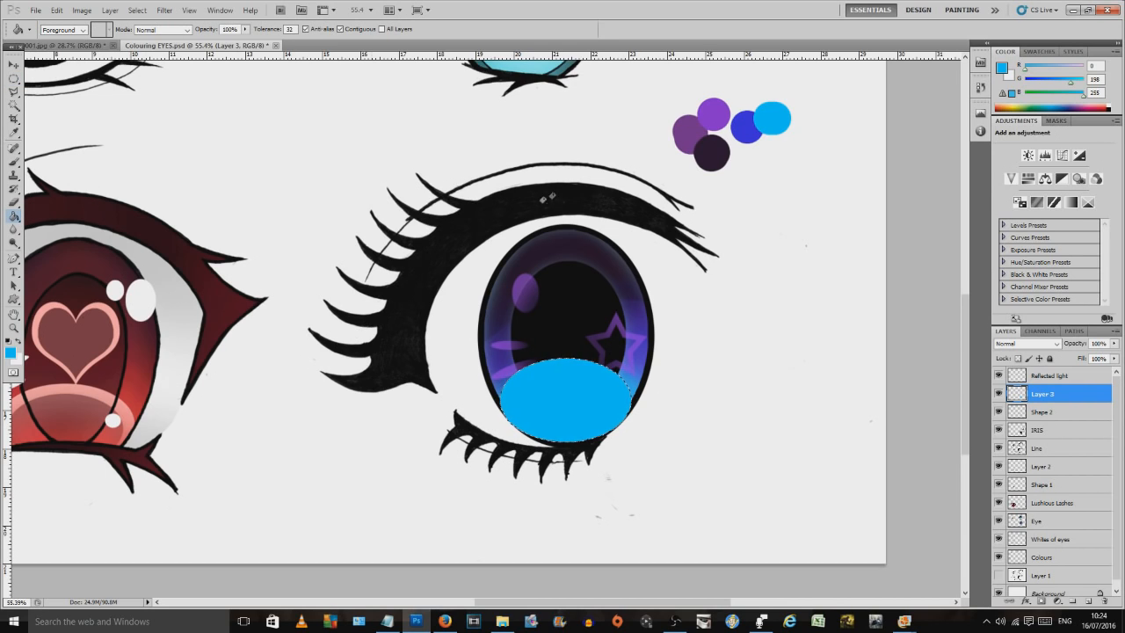
Step: Select a smaller ellipse inside the blue one, keeping the two aligned at their lower edges
left_click(14, 78)
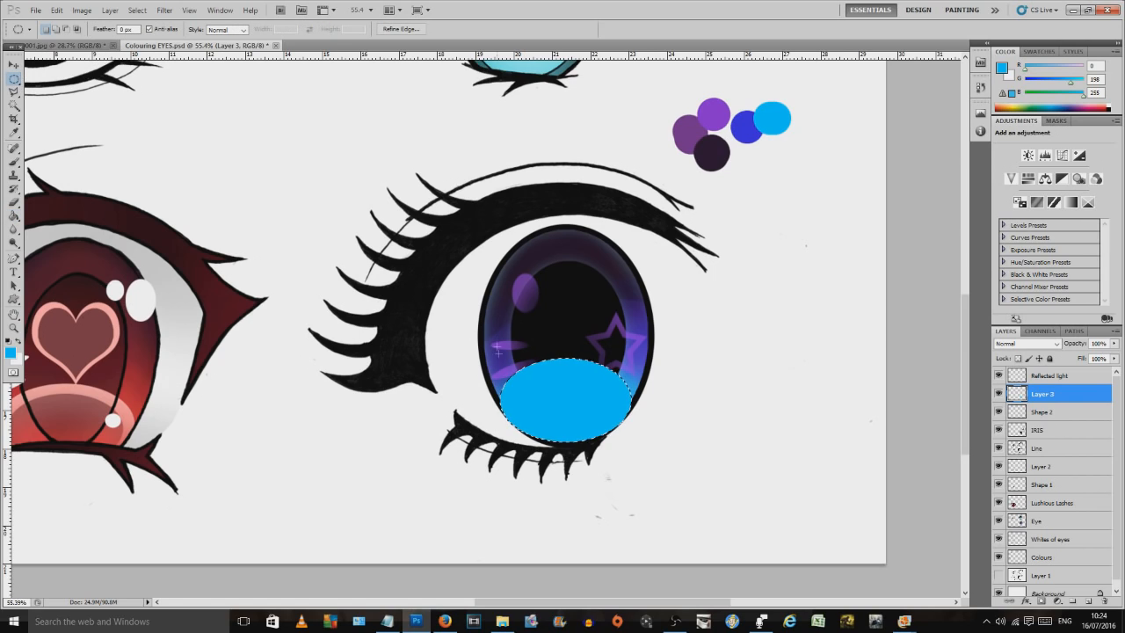
left_click_drag(512, 367, 608, 427)
left_click_drag(608, 428, 620, 441)
left_click(10, 352)
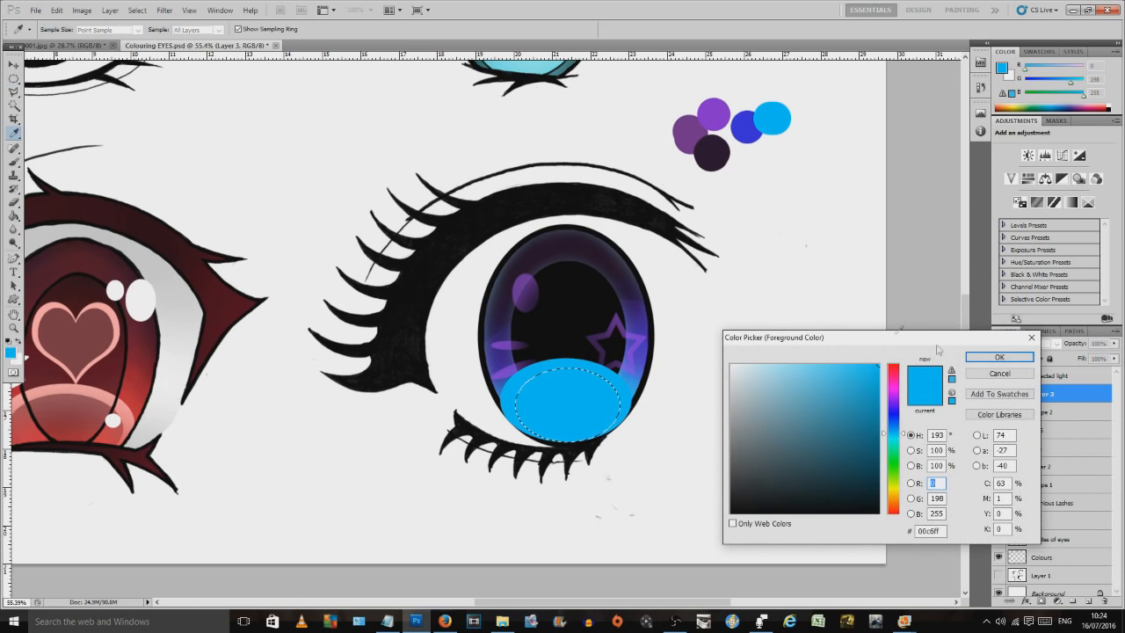
left_click(1031, 337)
Step: Add another new layer above the bright blue ellipse's layer for the inner ellipse
left_click(109, 9)
mouse_move(123, 23)
left_click(263, 23)
left_click(829, 116)
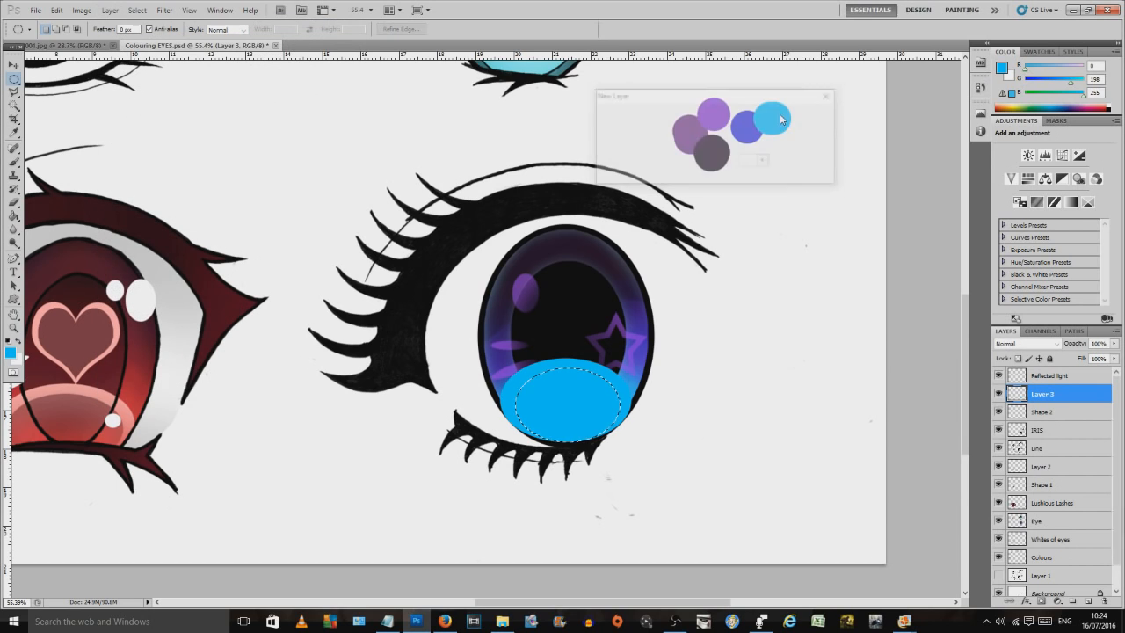
Step: Set the foreground to pale blue (RGB 159, 234, 255), fill the smaller ellipse with it and deselect
left_click(11, 352)
left_click(787, 364)
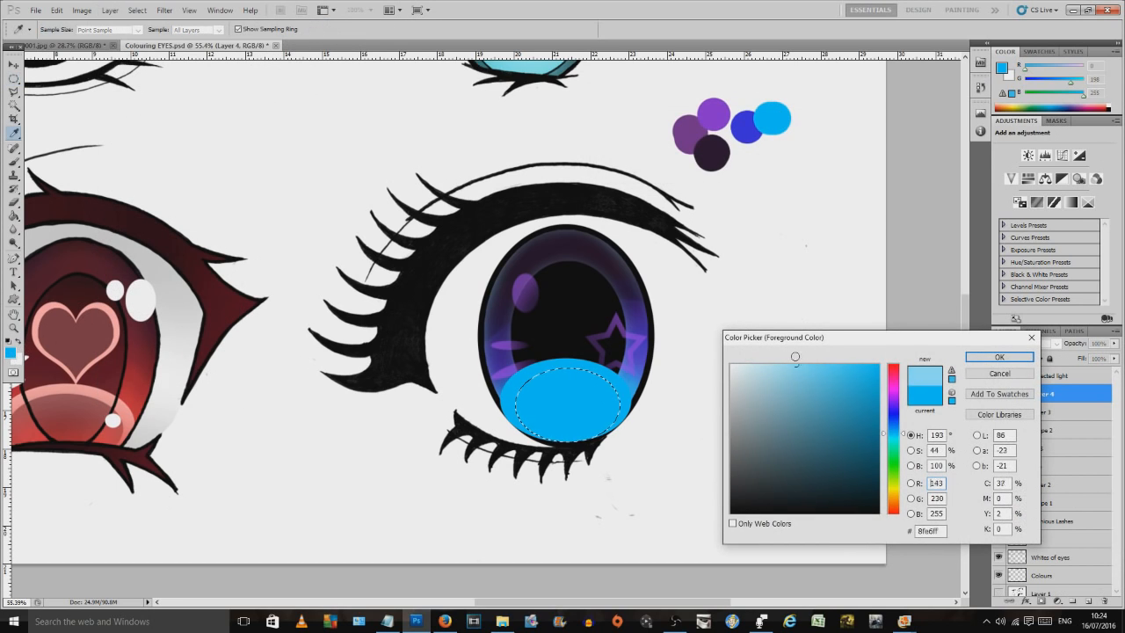
left_click(999, 357)
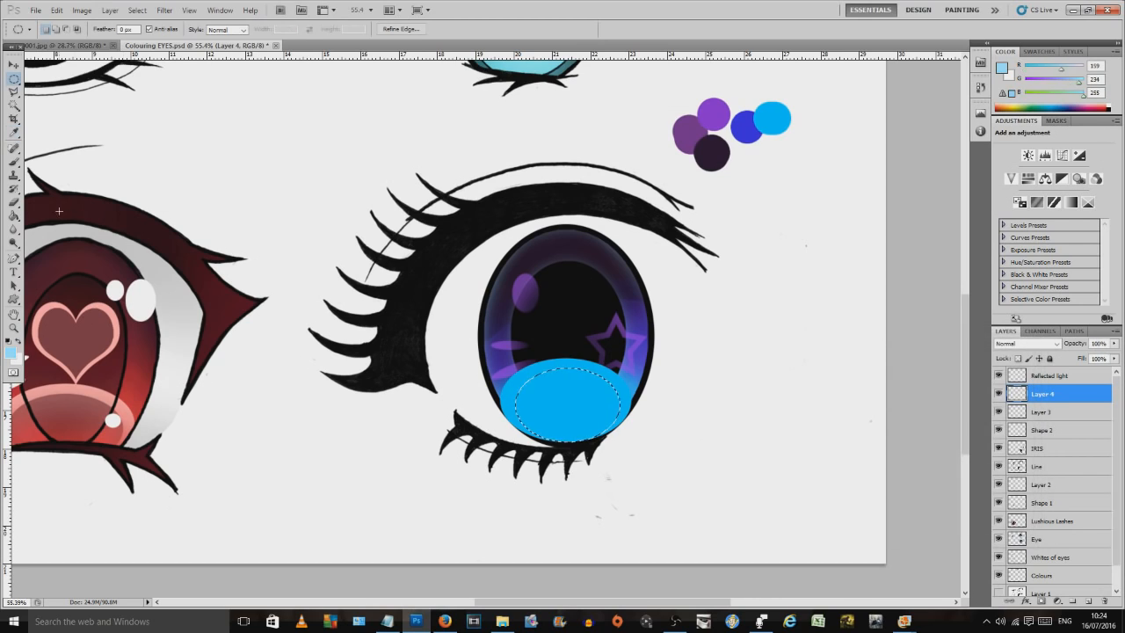
left_click(14, 216)
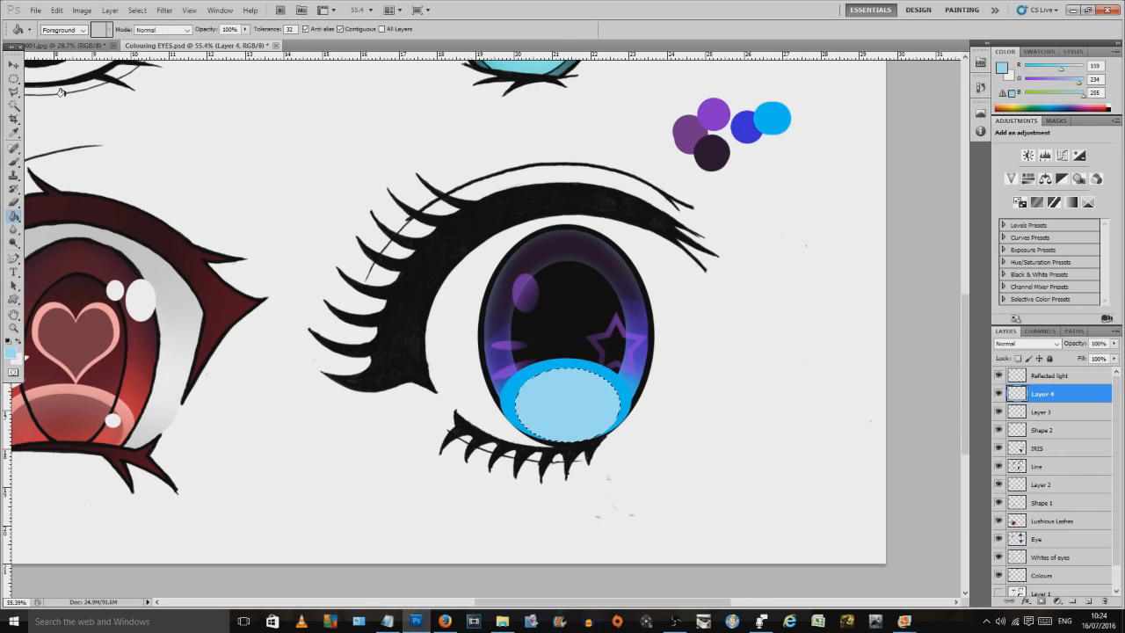
left_click(14, 78)
key("ctrl+d")
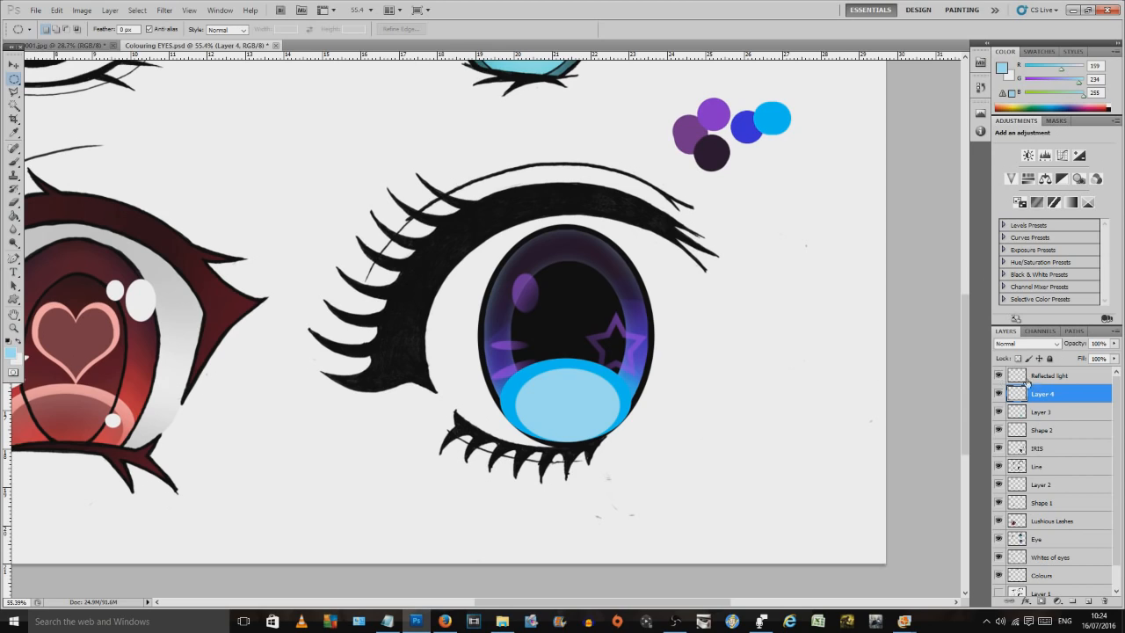
left_click(14, 105)
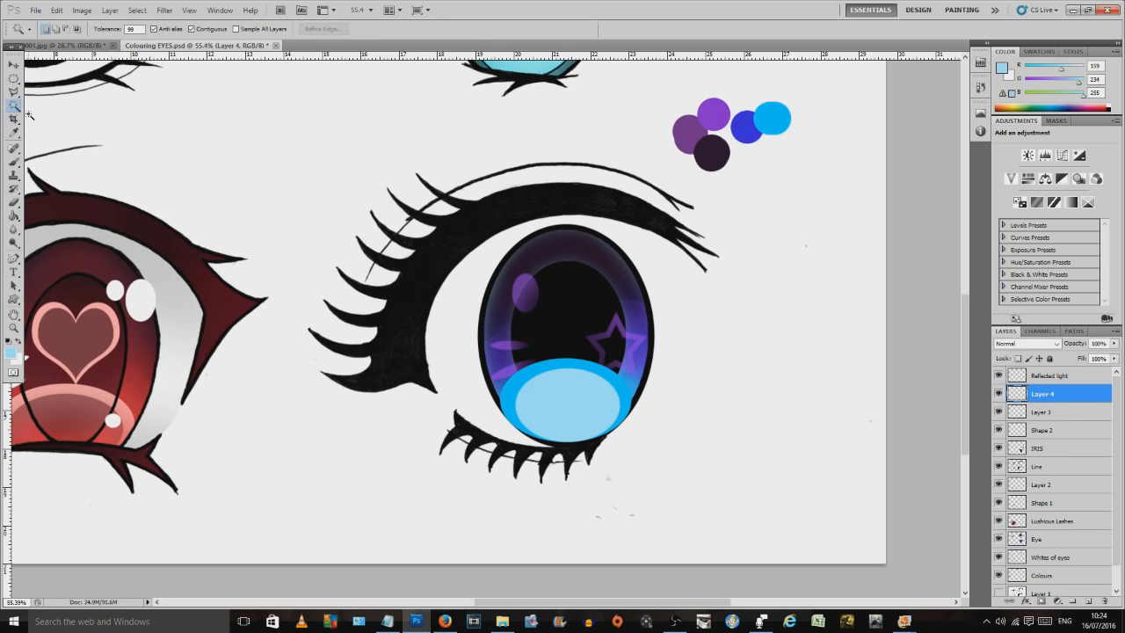
left_click(1037, 412)
left_click(1030, 394)
left_click(1044, 414)
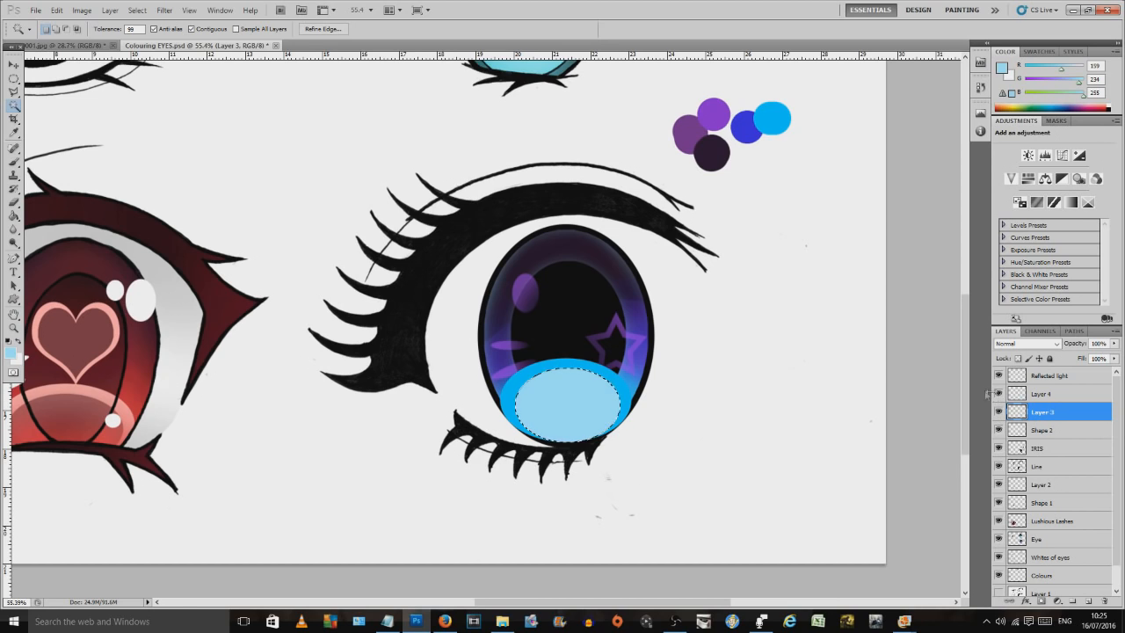
Step: Merge Layer 4 down into Layer 3 and clear the selection around the pale ellipse
left_click(1036, 394)
right_click(1042, 400)
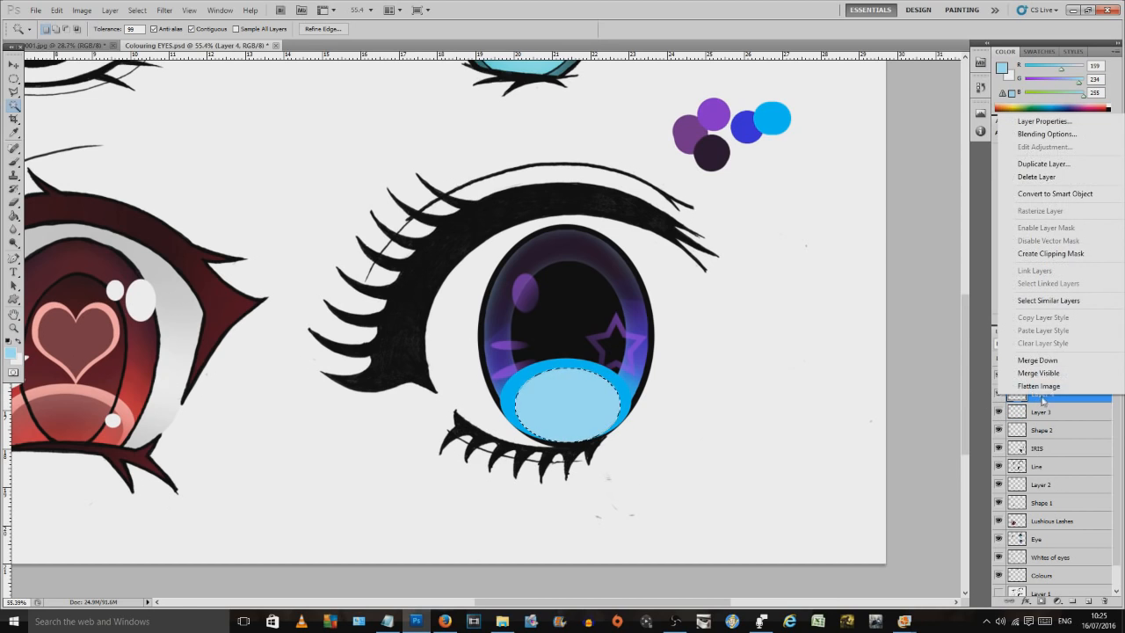
left_click(1037, 359)
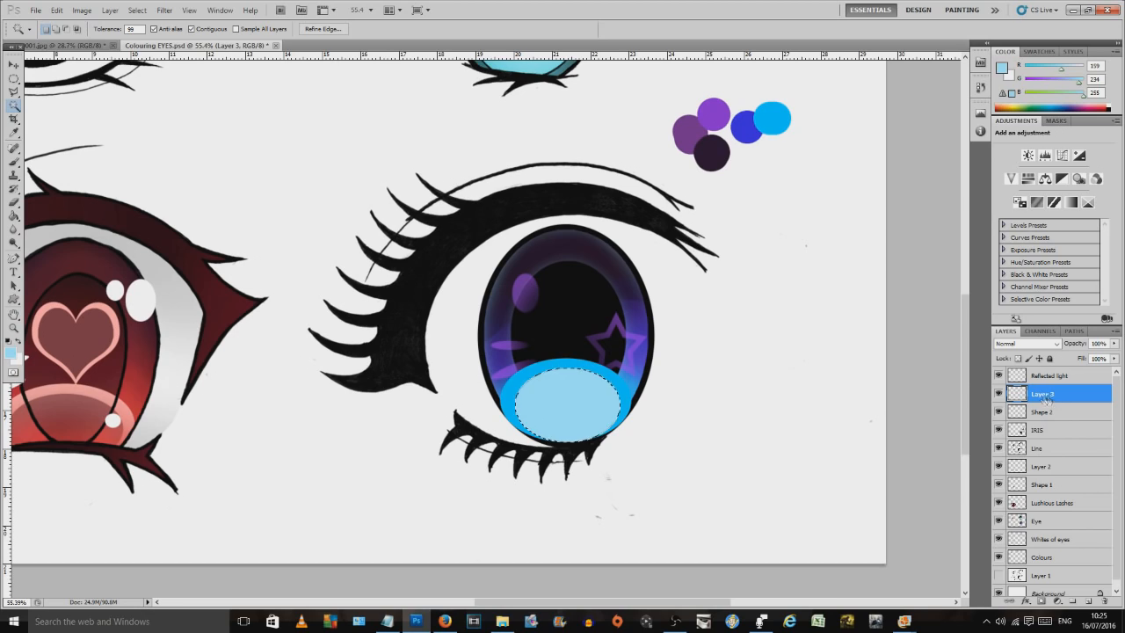
key("ctrl+d")
Step: Lower the merged ellipse layer's opacity to 59% and softly erase its lower and central parts with the 16% Eraser
left_click(1113, 345)
left_click_drag(1114, 356, 1092, 359)
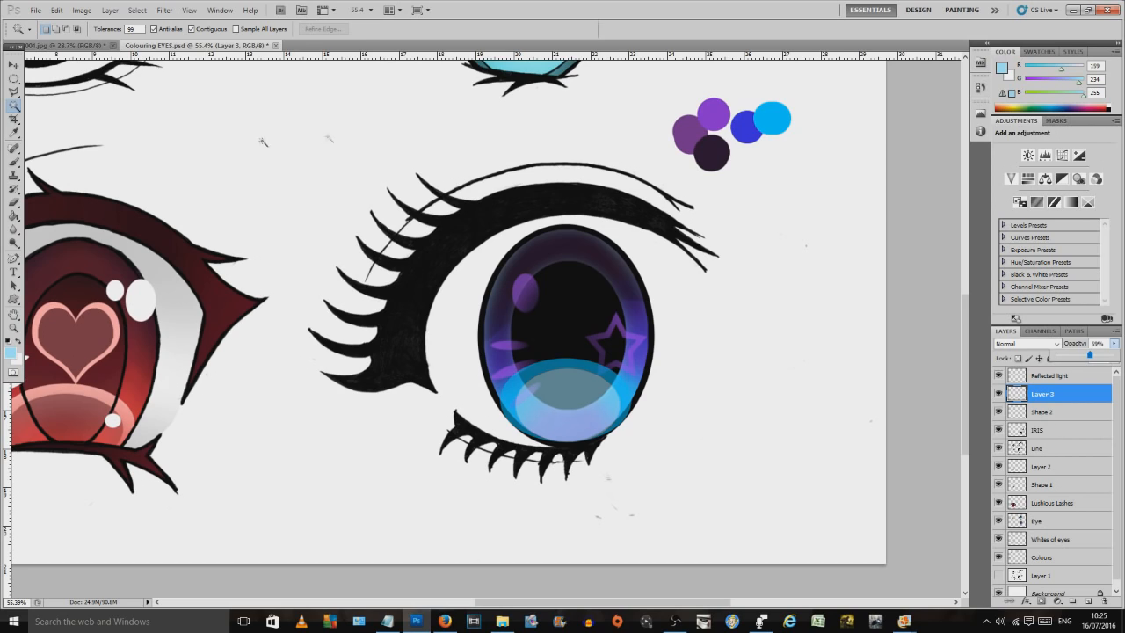
left_click(14, 201)
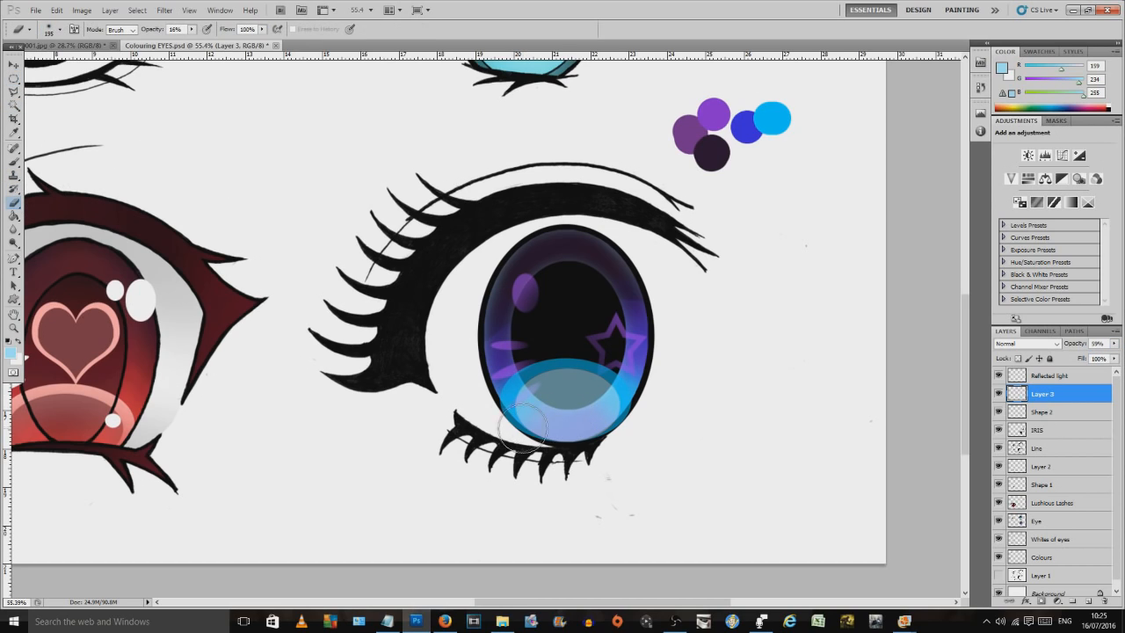
mouse_move(523, 437)
left_mouse_down()
mouse_move(585, 464)
mouse_move(522, 459)
mouse_move(572, 466)
mouse_move(565, 446)
mouse_move(592, 450)
mouse_move(595, 441)
mouse_move(577, 450)
mouse_move(603, 433)
mouse_move(570, 463)
mouse_move(577, 436)
mouse_move(548, 441)
mouse_move(571, 447)
mouse_move(606, 422)
mouse_move(598, 431)
mouse_move(564, 404)
mouse_move(551, 413)
mouse_move(536, 401)
mouse_move(545, 429)
mouse_move(598, 428)
mouse_move(594, 408)
mouse_move(599, 420)
mouse_move(547, 379)
mouse_move(577, 393)
mouse_move(565, 424)
mouse_move(539, 401)
mouse_move(575, 408)
mouse_move(603, 388)
mouse_move(622, 417)
left_mouse_up()
mouse_move(571, 388)
left_mouse_down()
mouse_move(549, 366)
mouse_move(595, 380)
left_mouse_up()
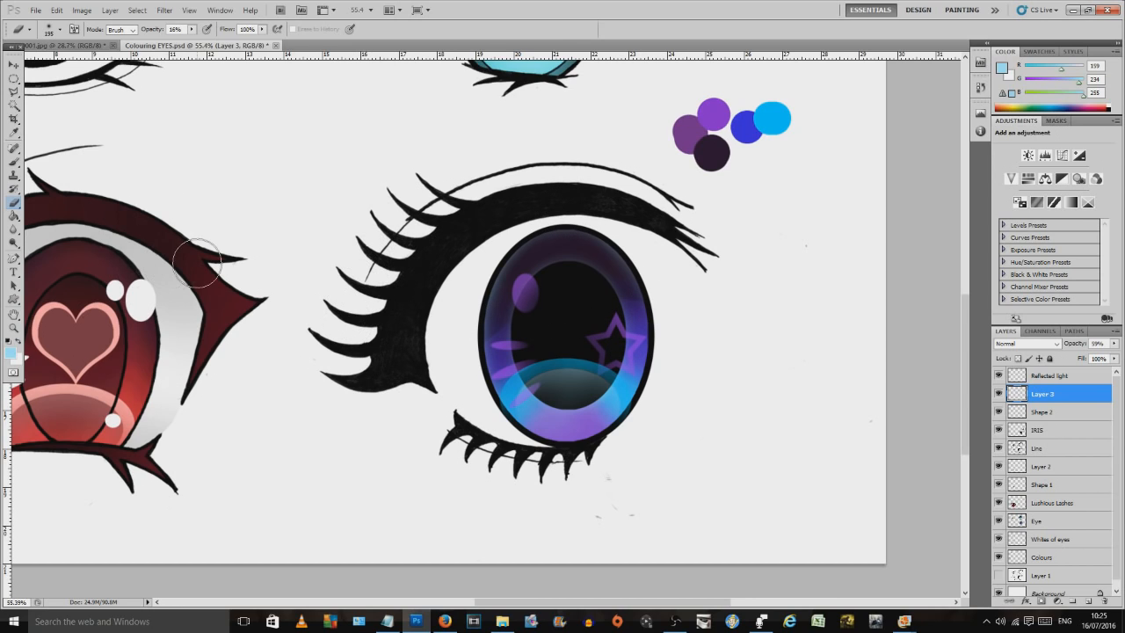
Step: On the Whites of eyes layer, outline the whole white of the purple-blue eye with a polygonal selection
left_click(14, 91)
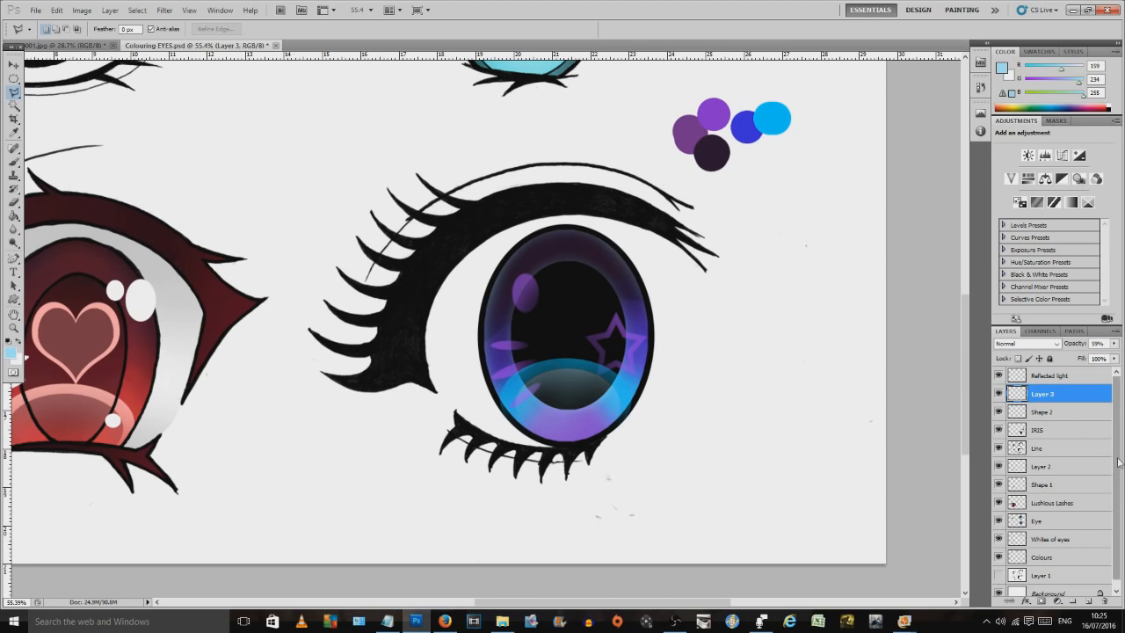
scroll(1043, 466, "down", 1)
left_click(1046, 532)
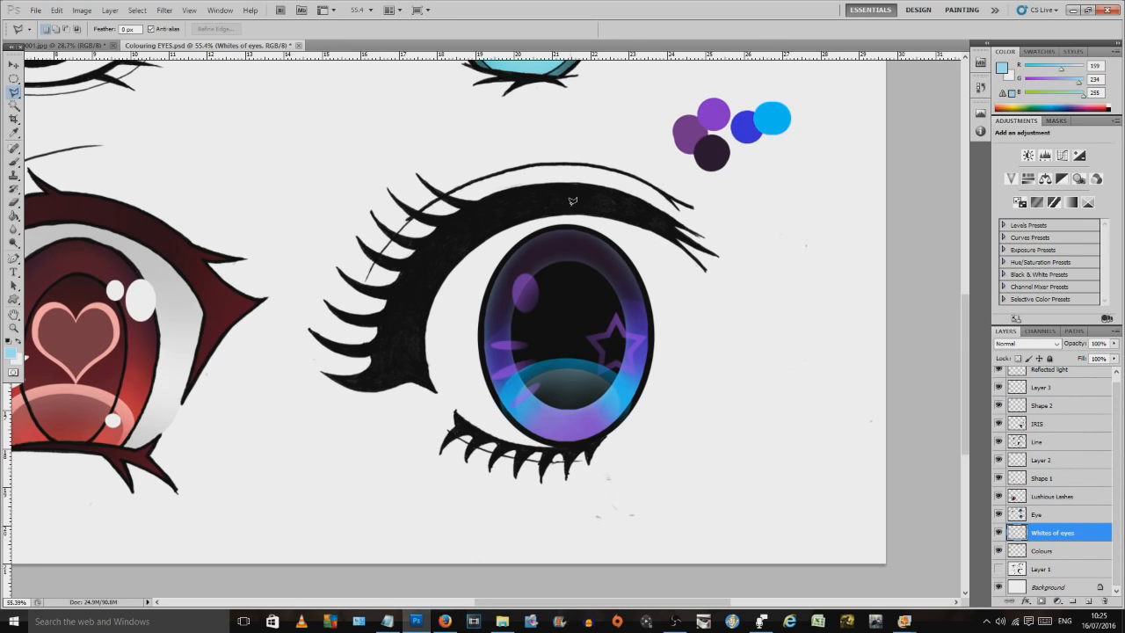
left_click(463, 239)
left_click(692, 342)
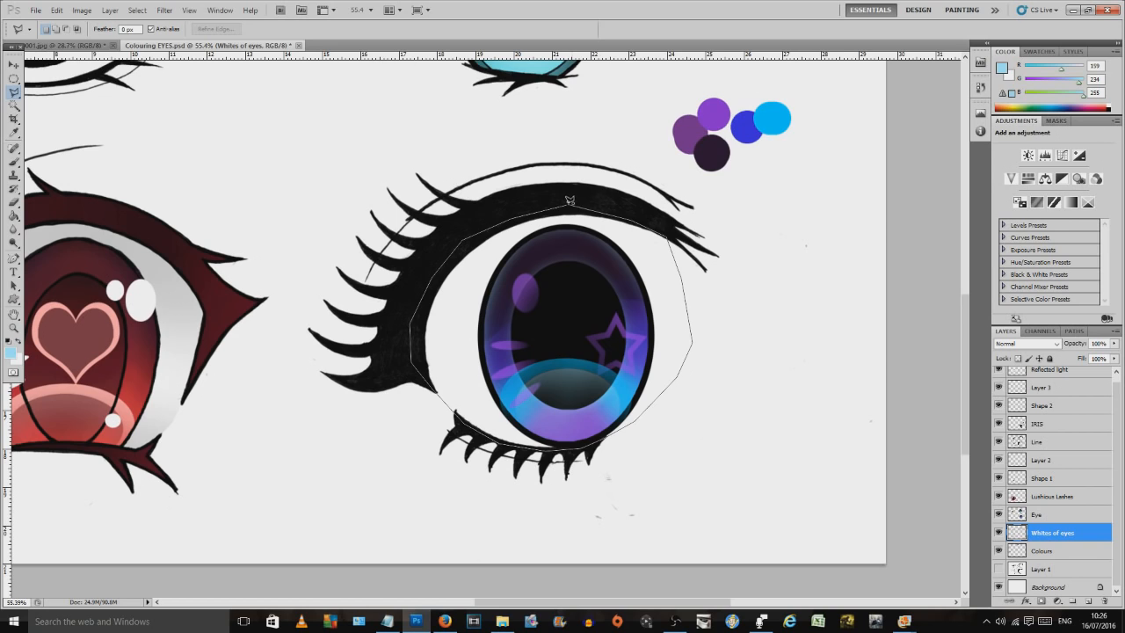
left_click(571, 208)
Step: Set the foreground to grey c3c3c3 and brush soft shading under the upper lid at 17% opacity
left_click(20, 342)
left_click(12, 351)
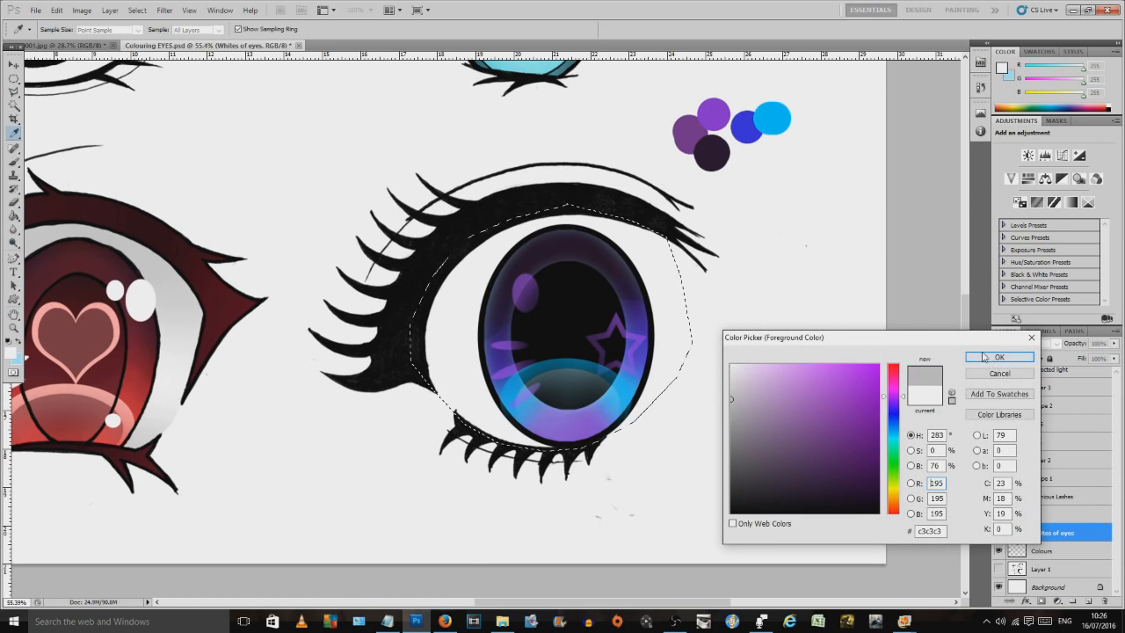
left_click(984, 356)
left_click(14, 162)
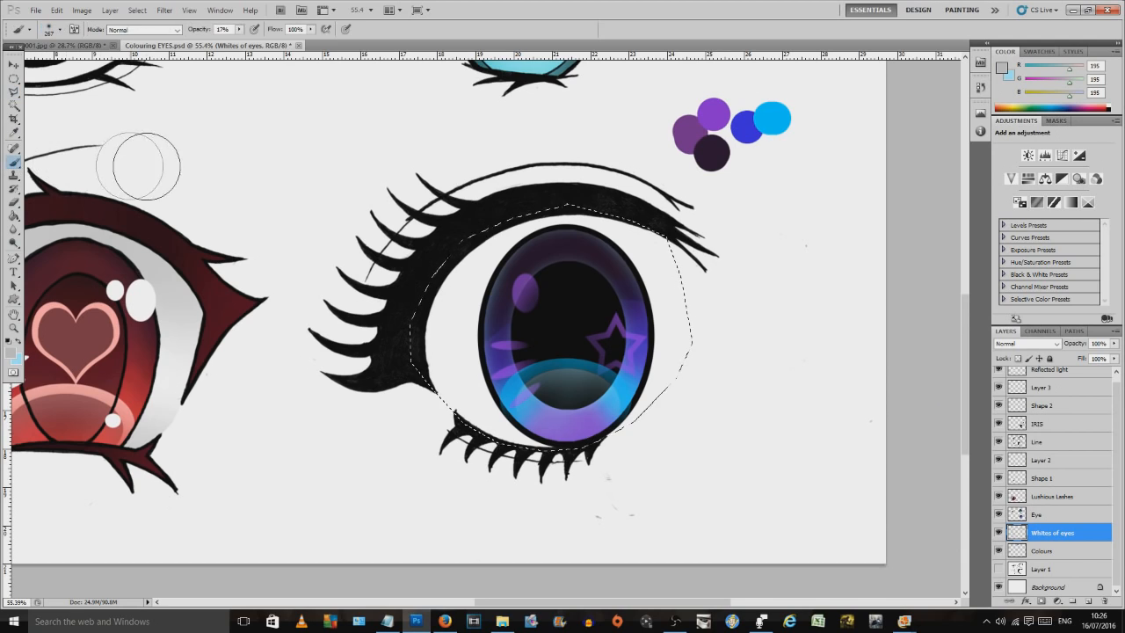
mouse_move(376, 286)
left_mouse_down()
mouse_move(457, 264)
mouse_move(736, 250)
left_mouse_up()
mouse_move(338, 270)
left_mouse_down()
mouse_move(691, 268)
mouse_move(700, 225)
left_mouse_up()
Step: Enlarge the brush to 666 px, deepen the grey shading along the top of the eye white and deselect
right_click(649, 230)
left_click_drag(750, 253, 765, 253)
mouse_move(452, 241)
left_mouse_down()
mouse_move(567, 225)
mouse_move(681, 241)
left_mouse_up()
mouse_move(416, 215)
left_mouse_down()
mouse_move(542, 193)
mouse_move(687, 206)
mouse_move(578, 187)
left_mouse_up()
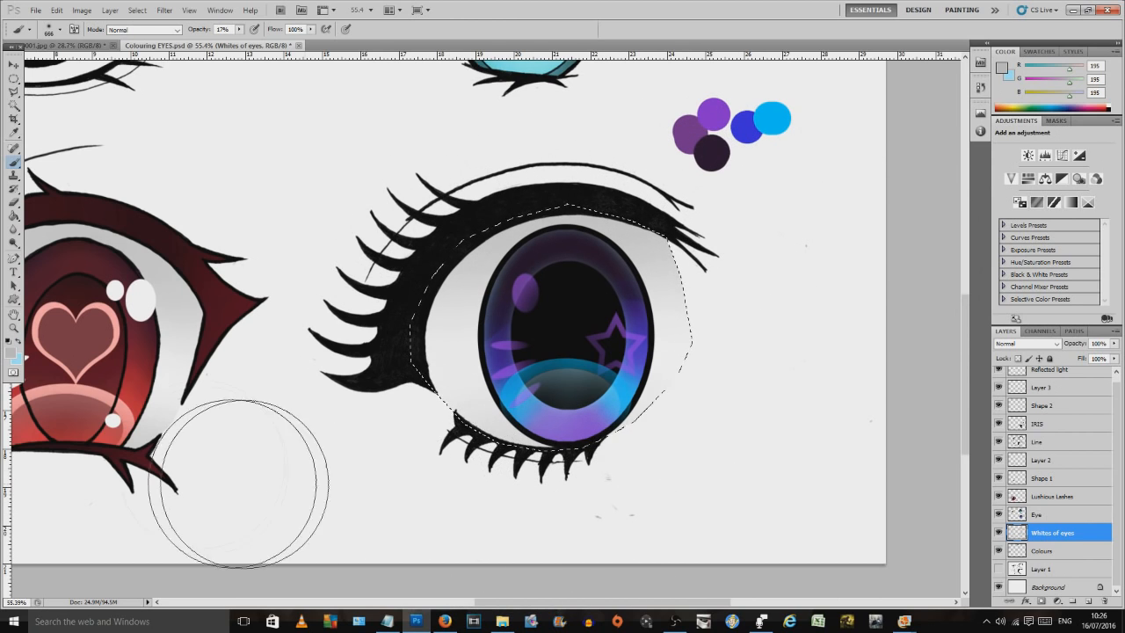
left_click(14, 79)
left_click(70, 128)
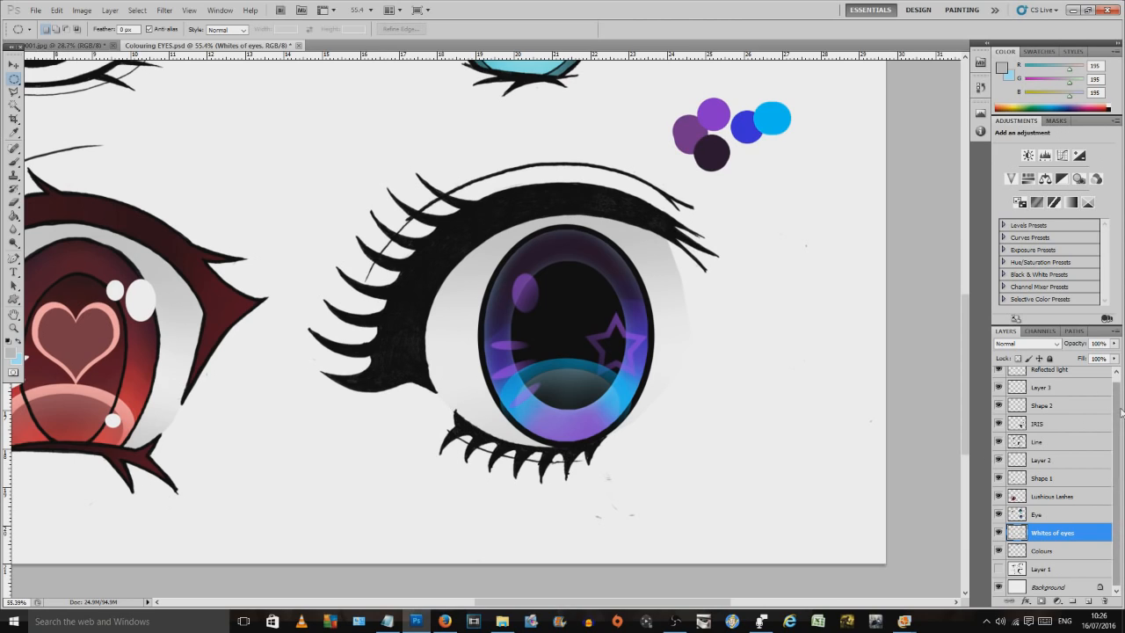
Step: On the Reflected light layer, outline a curved band across the upper iris with a polygonal selection
scroll(1061, 396, "up", 1)
left_click(1053, 376)
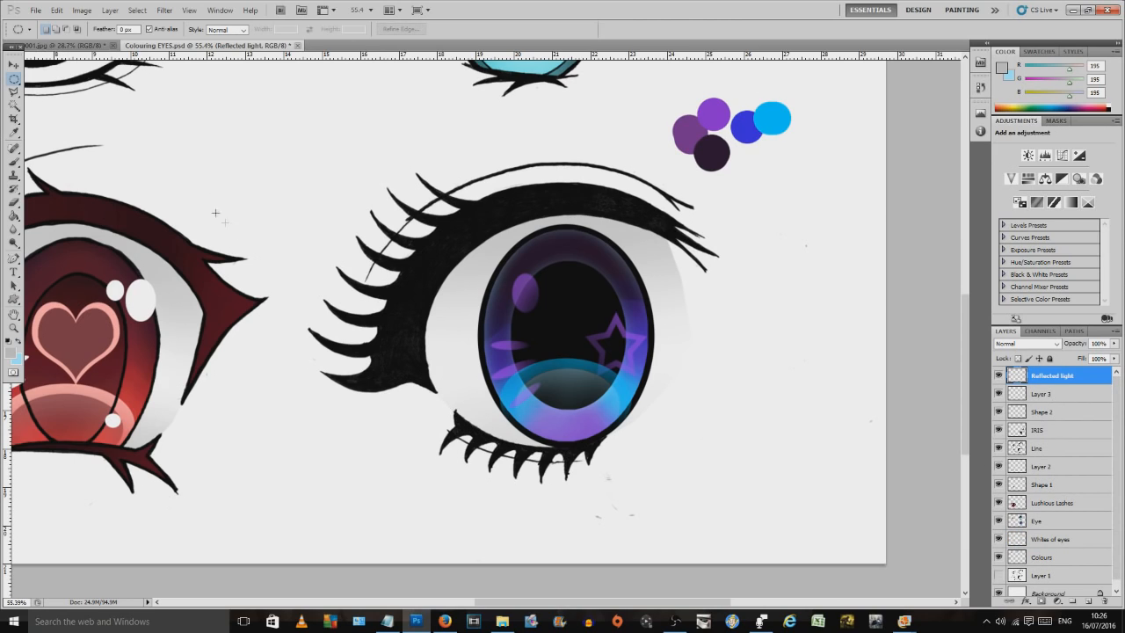
left_click(14, 91)
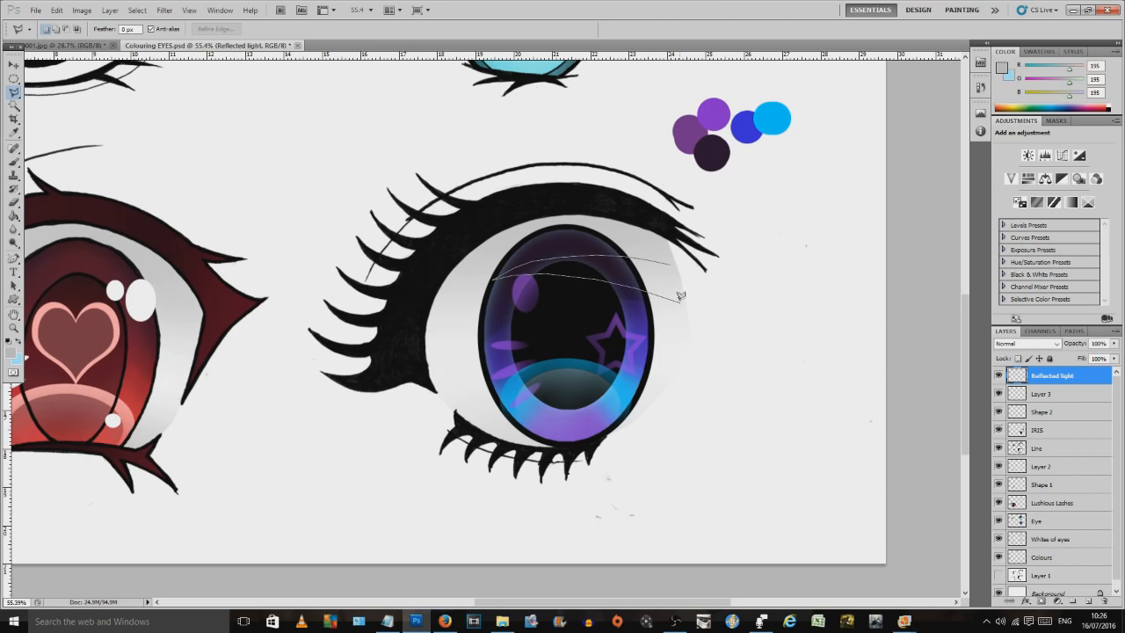
left_click(672, 261)
Step: Set the foreground to white, fill the curved band across the upper iris and deselect
left_click(11, 354)
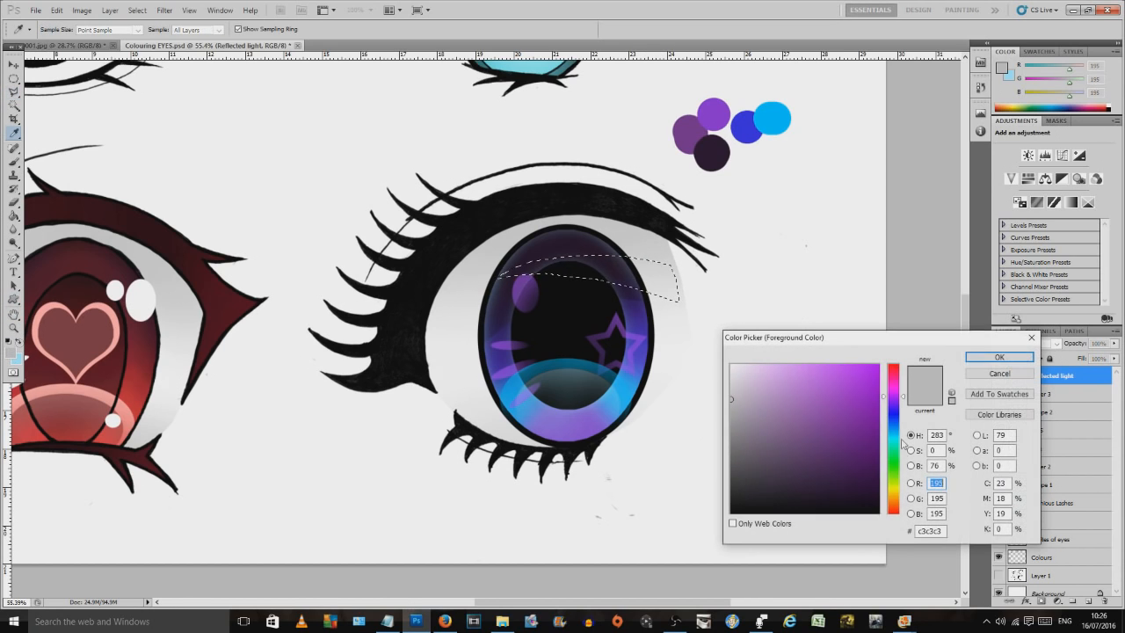
left_click(736, 367)
left_click(997, 357)
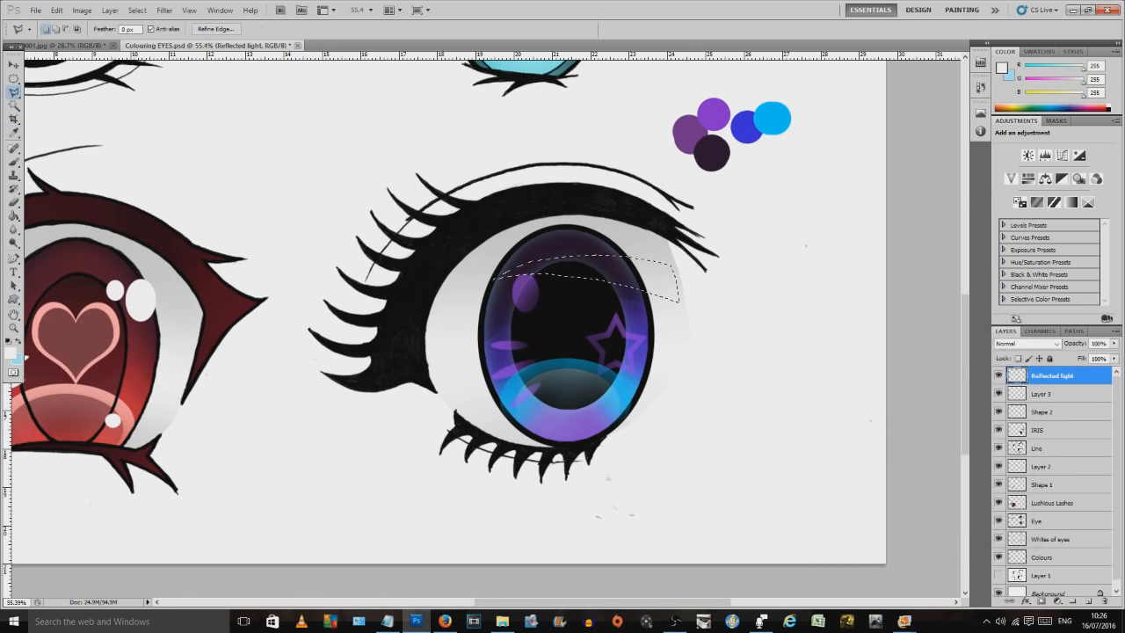
left_click(15, 215)
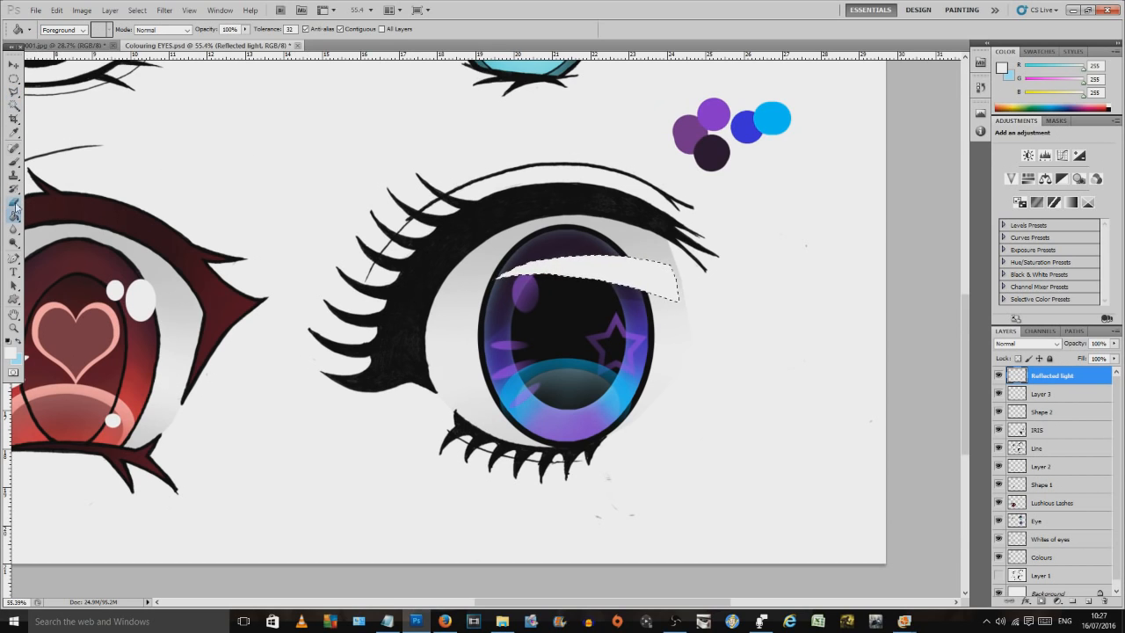
left_click(17, 81)
left_click(25, 80)
key("ctrl+d")
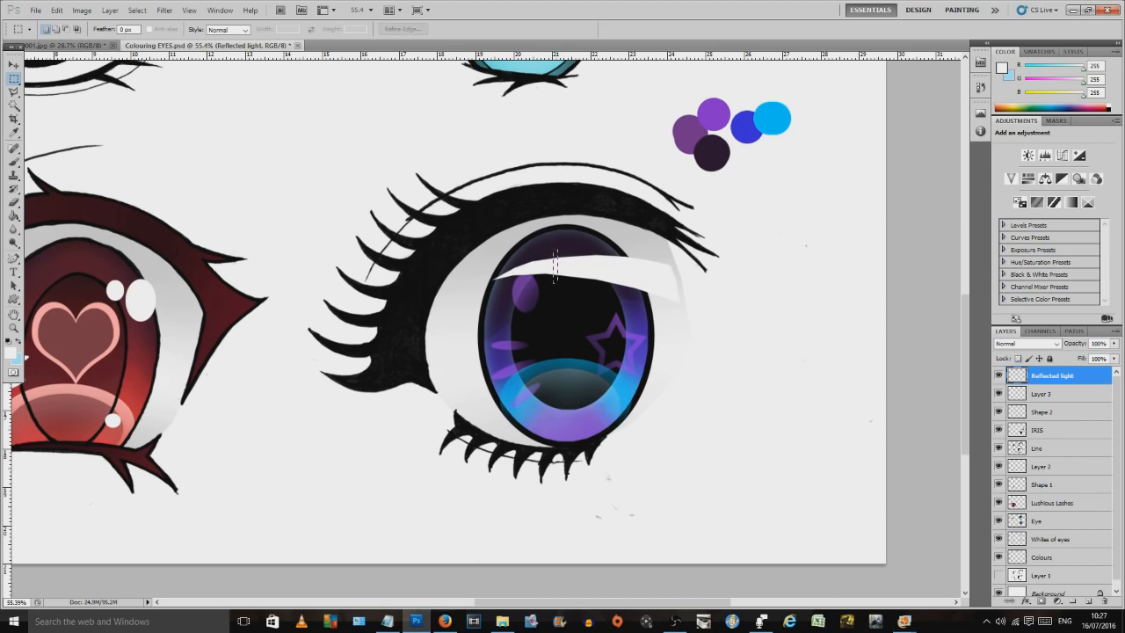
Step: Select narrow vertical strips of the white band, rotate them -14.46° and move them down onto the pupil
left_click_drag(555, 293, 555, 293)
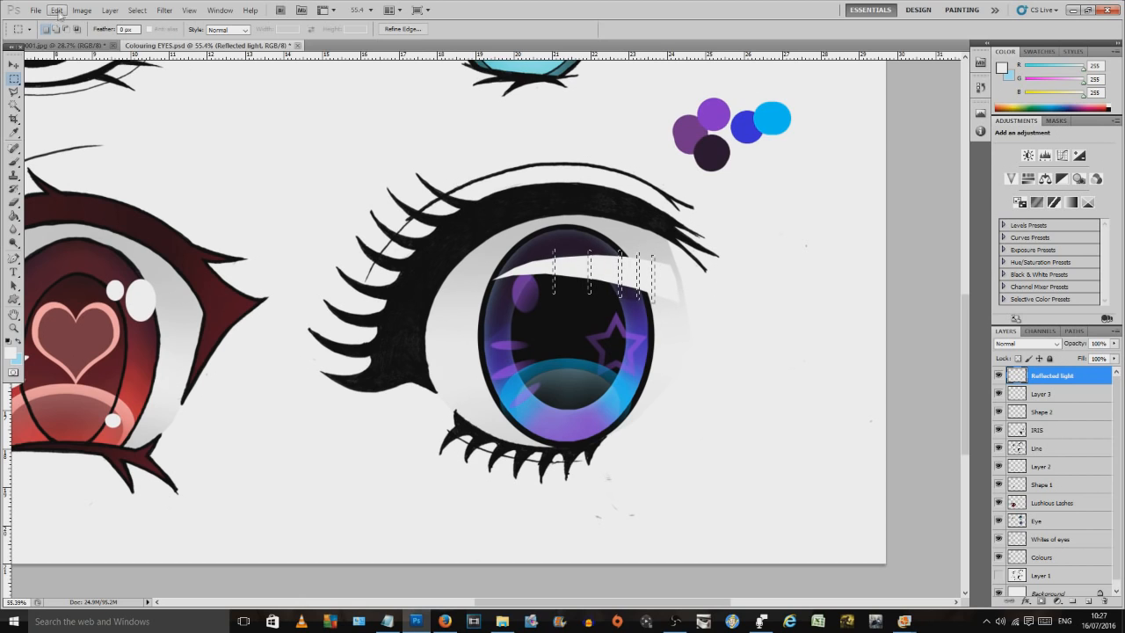
left_click(55, 10)
mouse_move(167, 238)
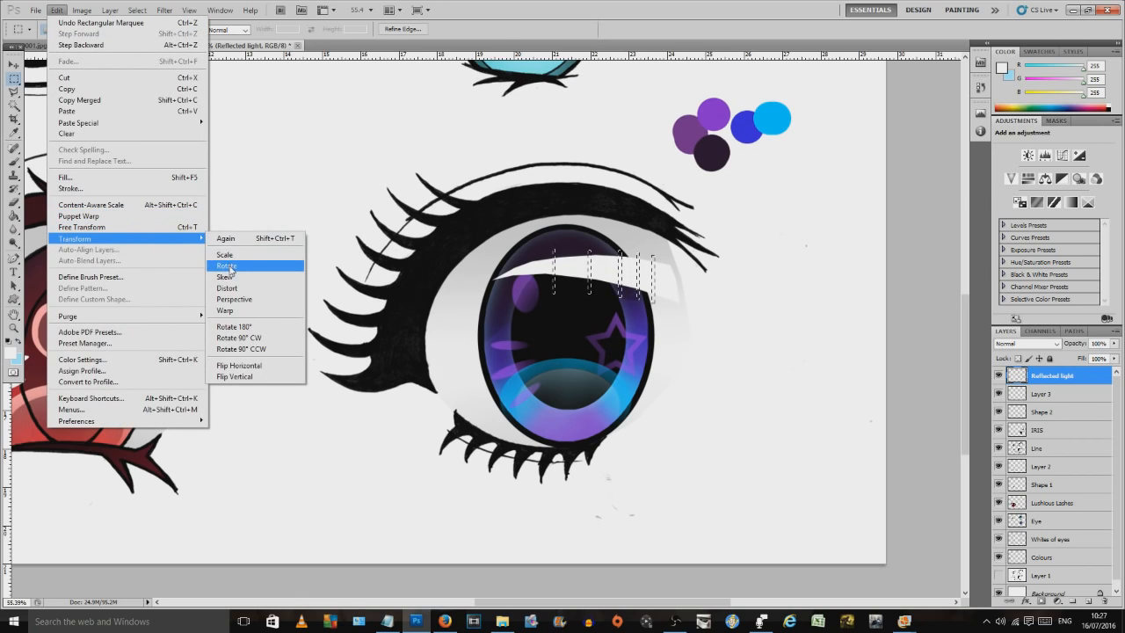
left_click(224, 261)
left_click_drag(663, 230, 658, 231)
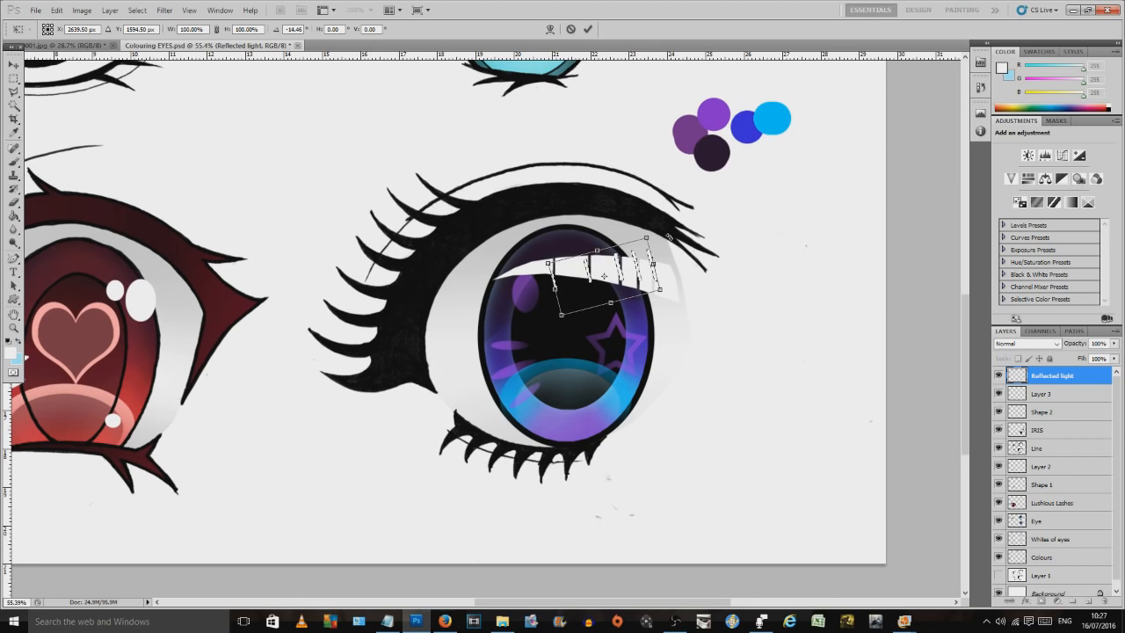
mouse_move(606, 296)
left_mouse_down()
mouse_move(599, 331)
mouse_move(590, 322)
mouse_move(602, 328)
left_mouse_up()
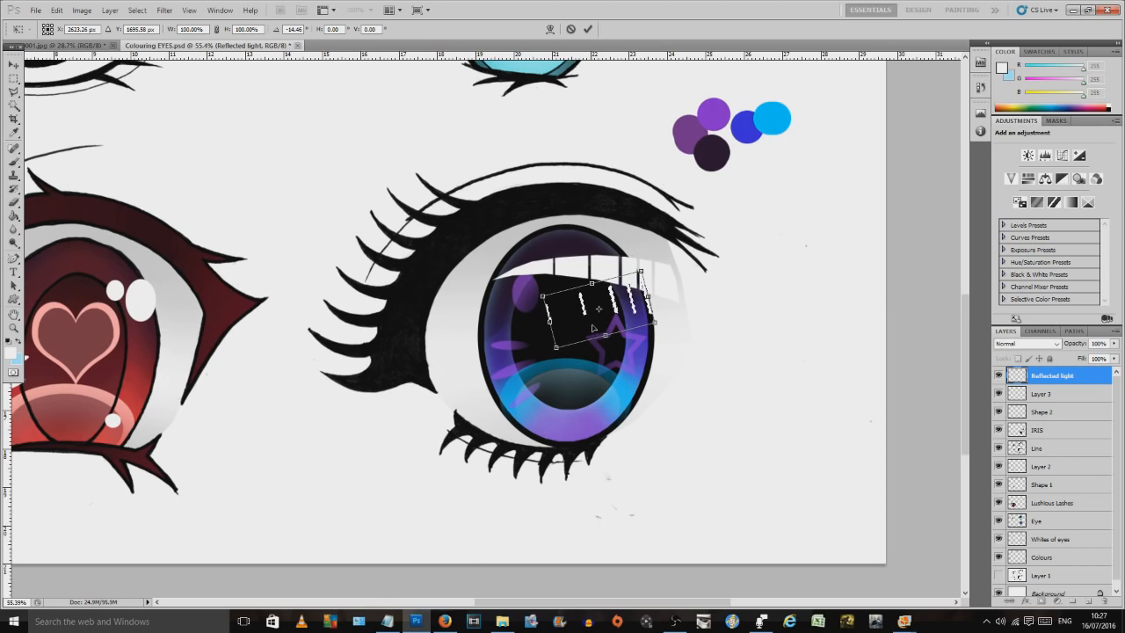
key("Return")
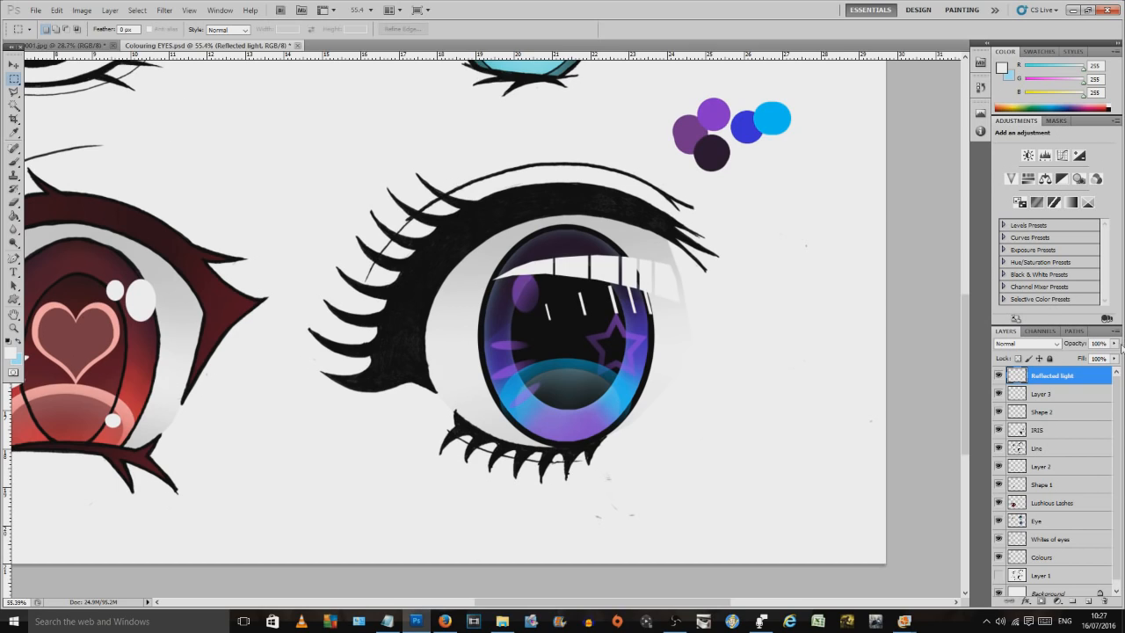
Step: Reduce the Reflected light layer's opacity to 83%
left_click_drag(1114, 342, 1105, 358)
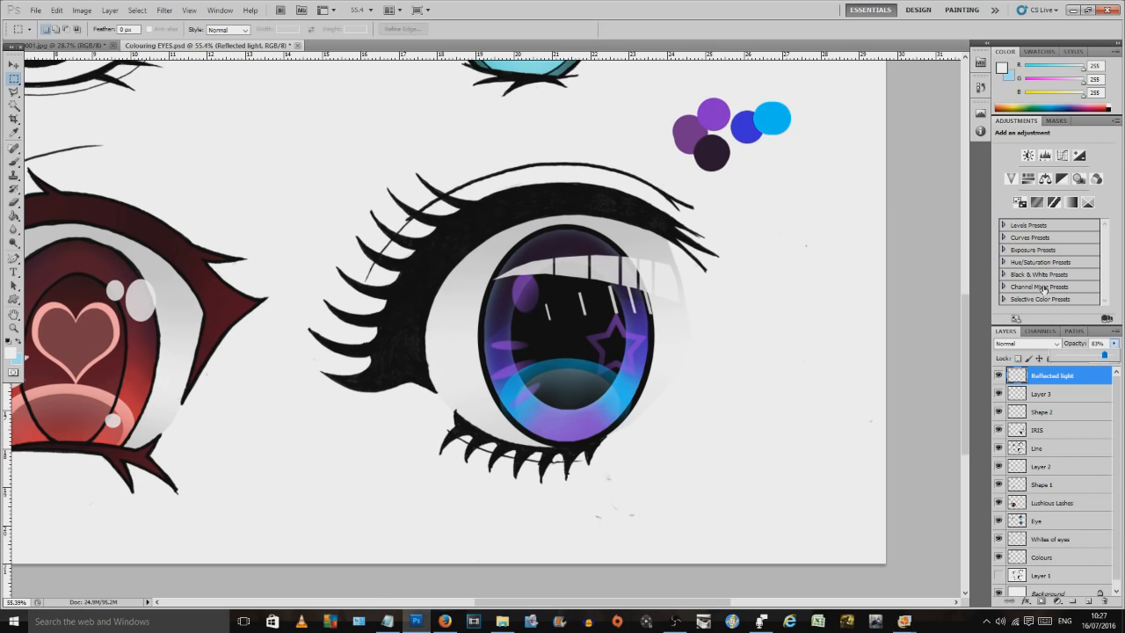
left_click_drag(350, 227, 562, 232)
left_click_drag(395, 190, 395, 329)
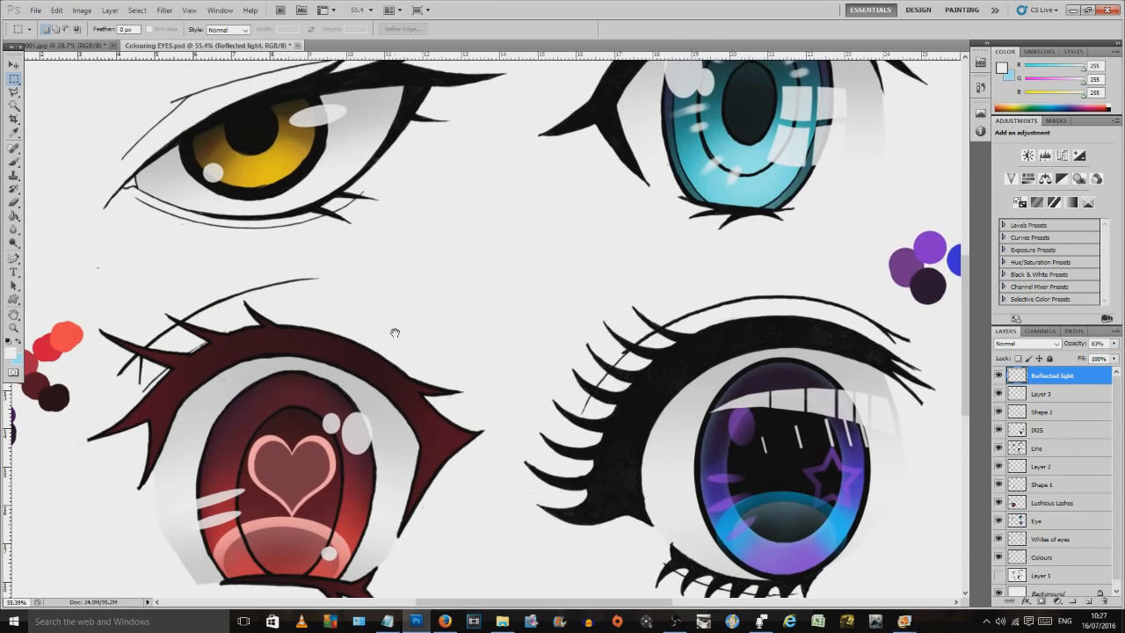
left_click_drag(731, 198, 646, 260)
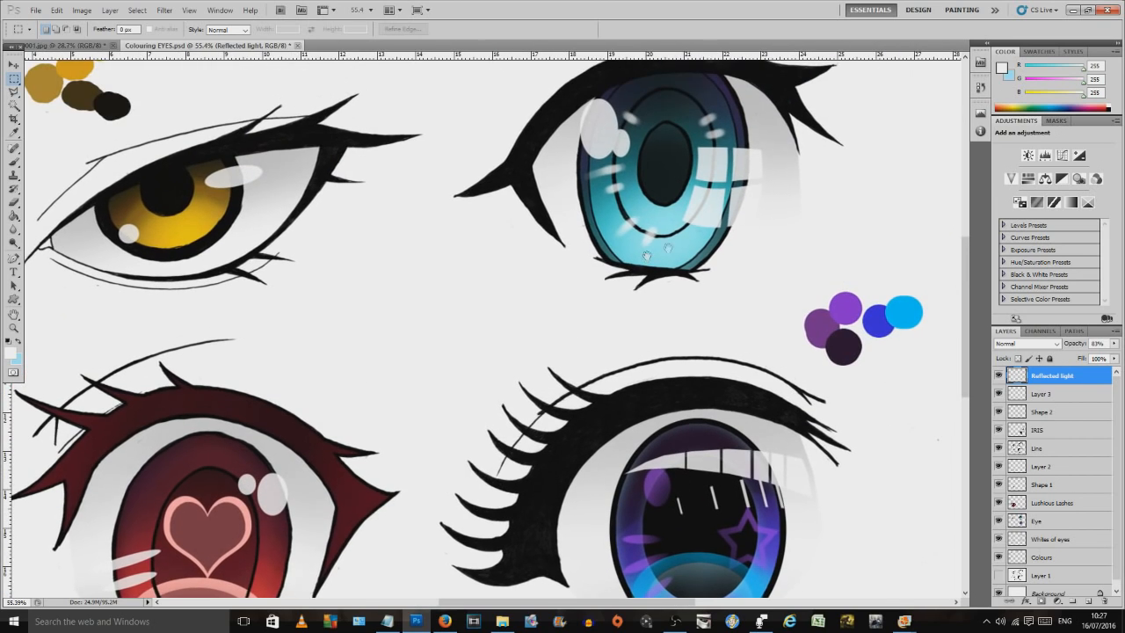
left_click_drag(574, 289, 500, 76)
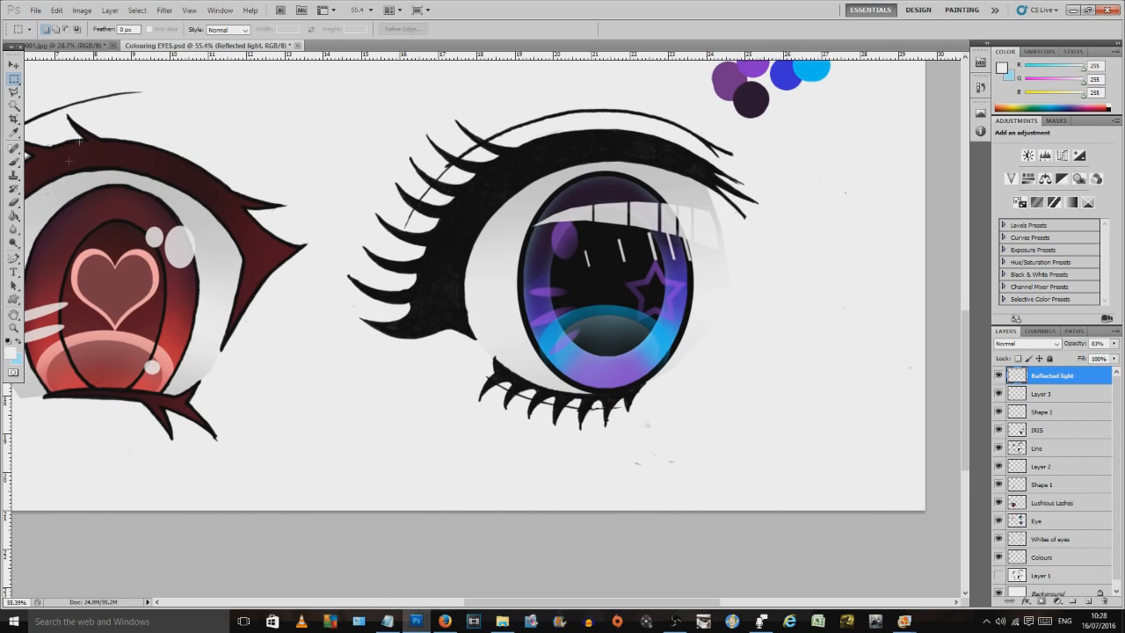
Step: Outline several large and small oval highlights around the purple-blue iris with elliptical selections
left_click_drag(13, 79, 64, 88)
left_click_drag(512, 266, 560, 300)
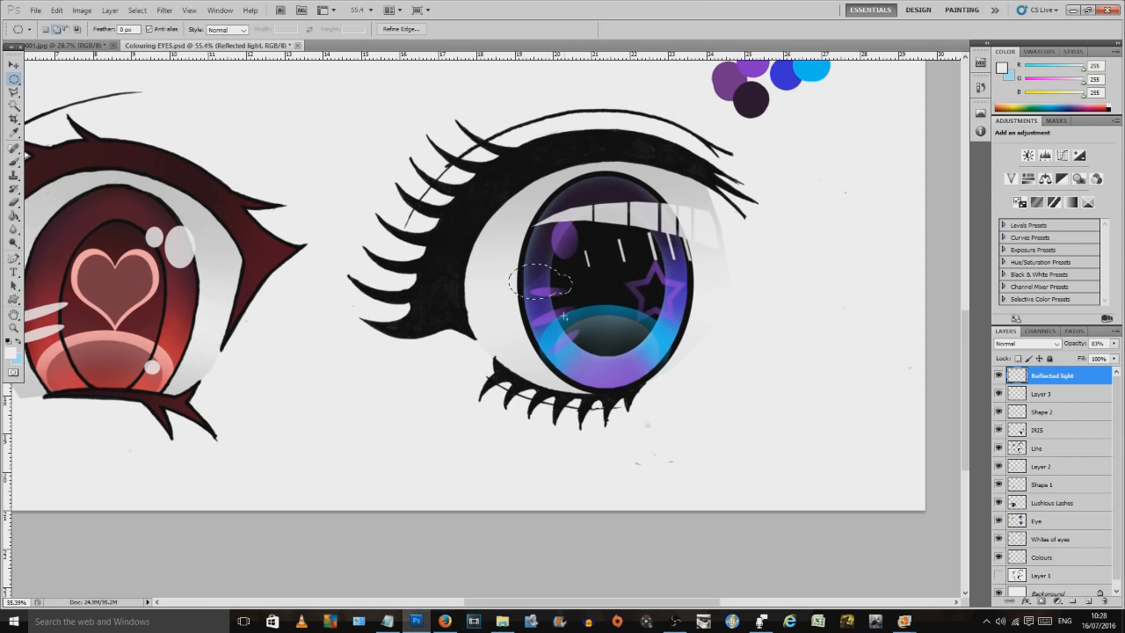
left_click_drag(568, 335, 555, 318)
left_click_drag(623, 370, 670, 354)
left_click_drag(693, 312, 661, 323)
mouse_move(587, 290)
left_mouse_down()
mouse_move(261, 291)
mouse_move(580, 282)
left_mouse_up()
Step: Fill the oval highlight selections with white using the Paint Bucket and deselect
left_click(14, 216)
left_click(540, 283)
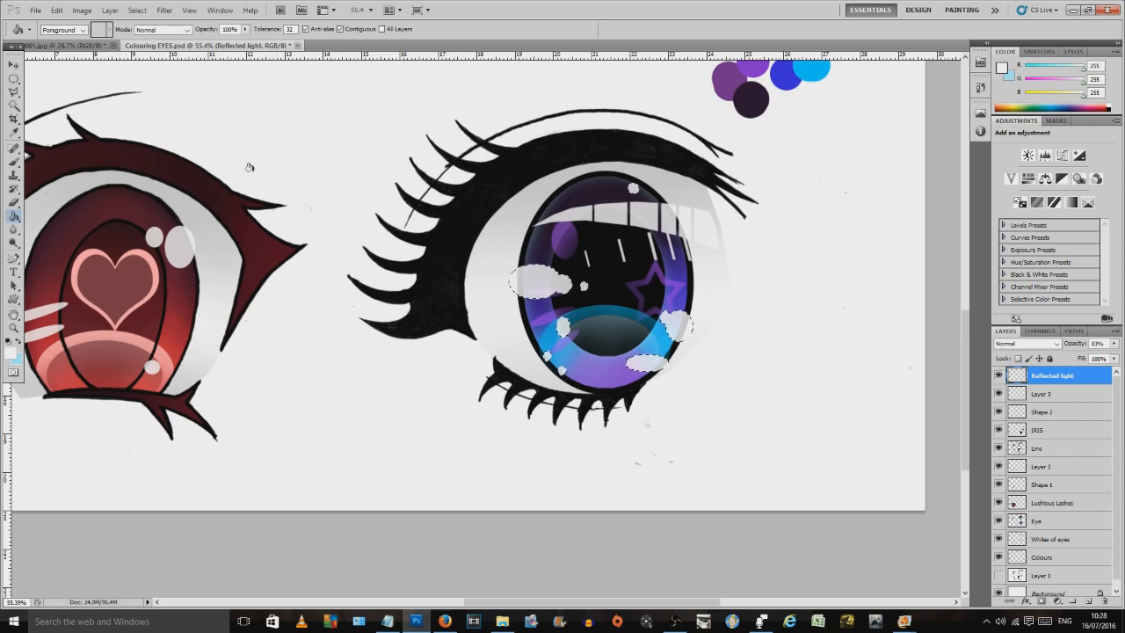
left_click(14, 80)
left_click(320, 211)
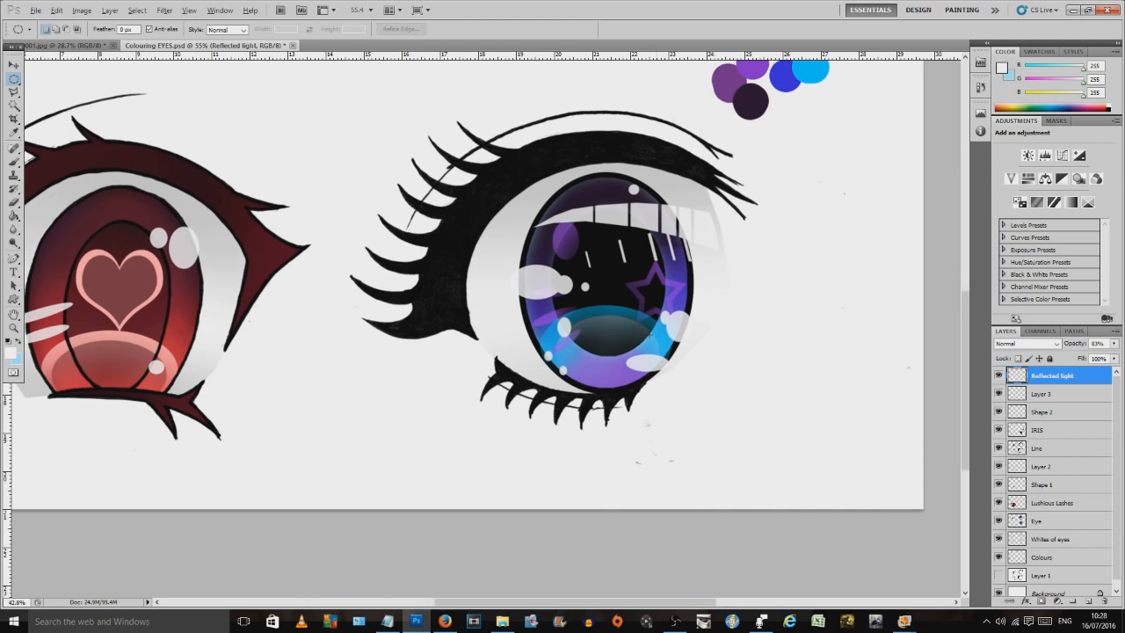
scroll(649, 334, "down", 3)
scroll(648, 335, "up", 3)
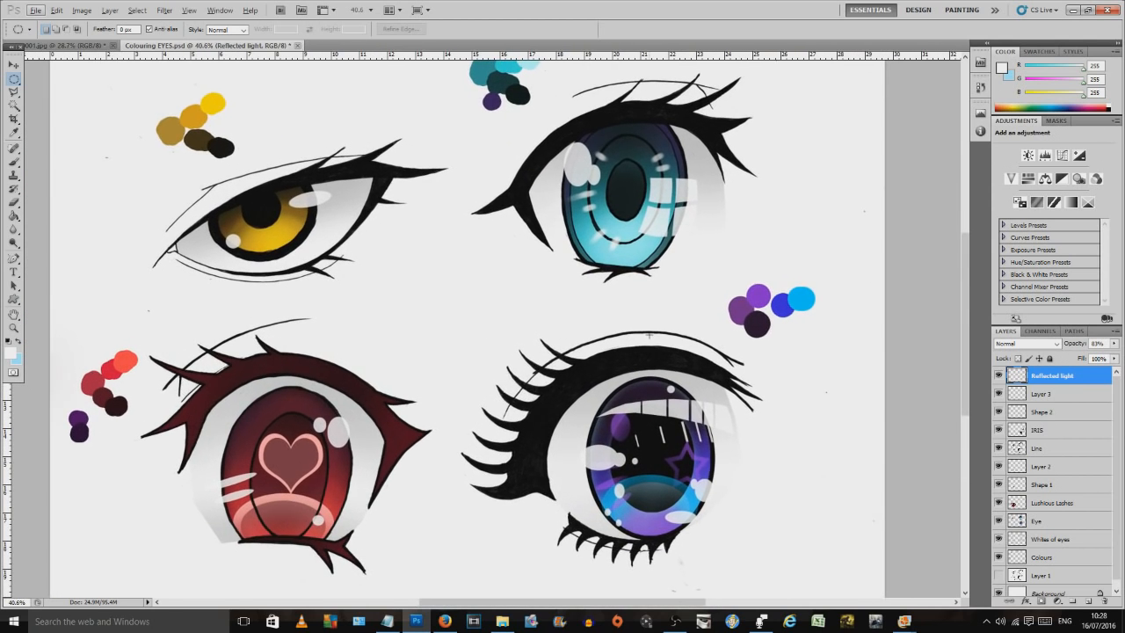
left_click_drag(40, 121, 40, 127)
left_click(532, 232)
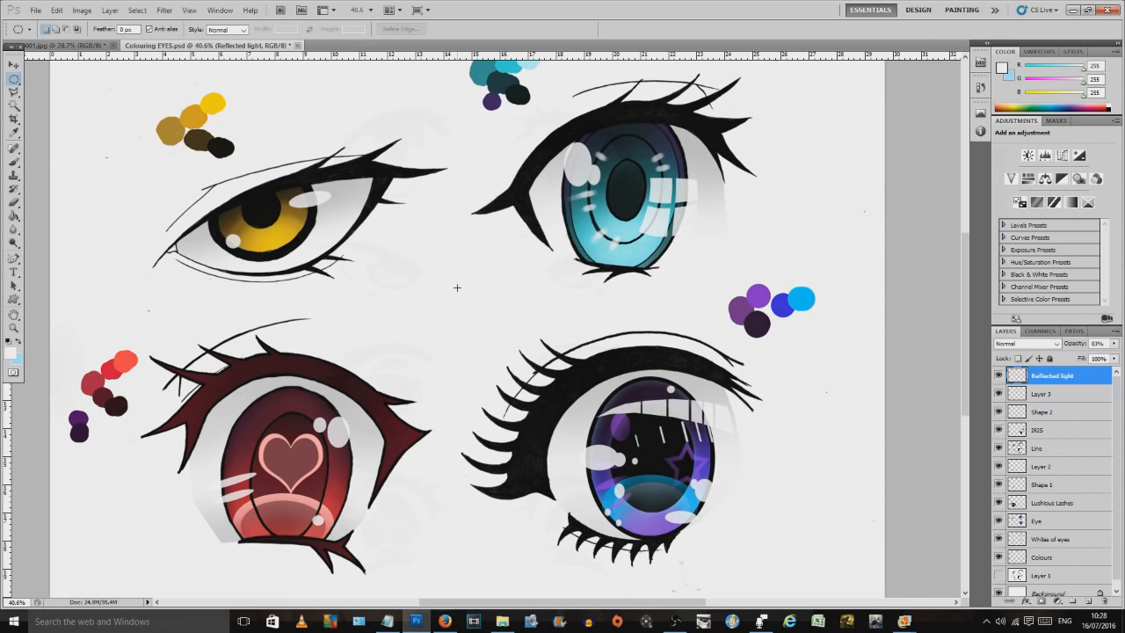